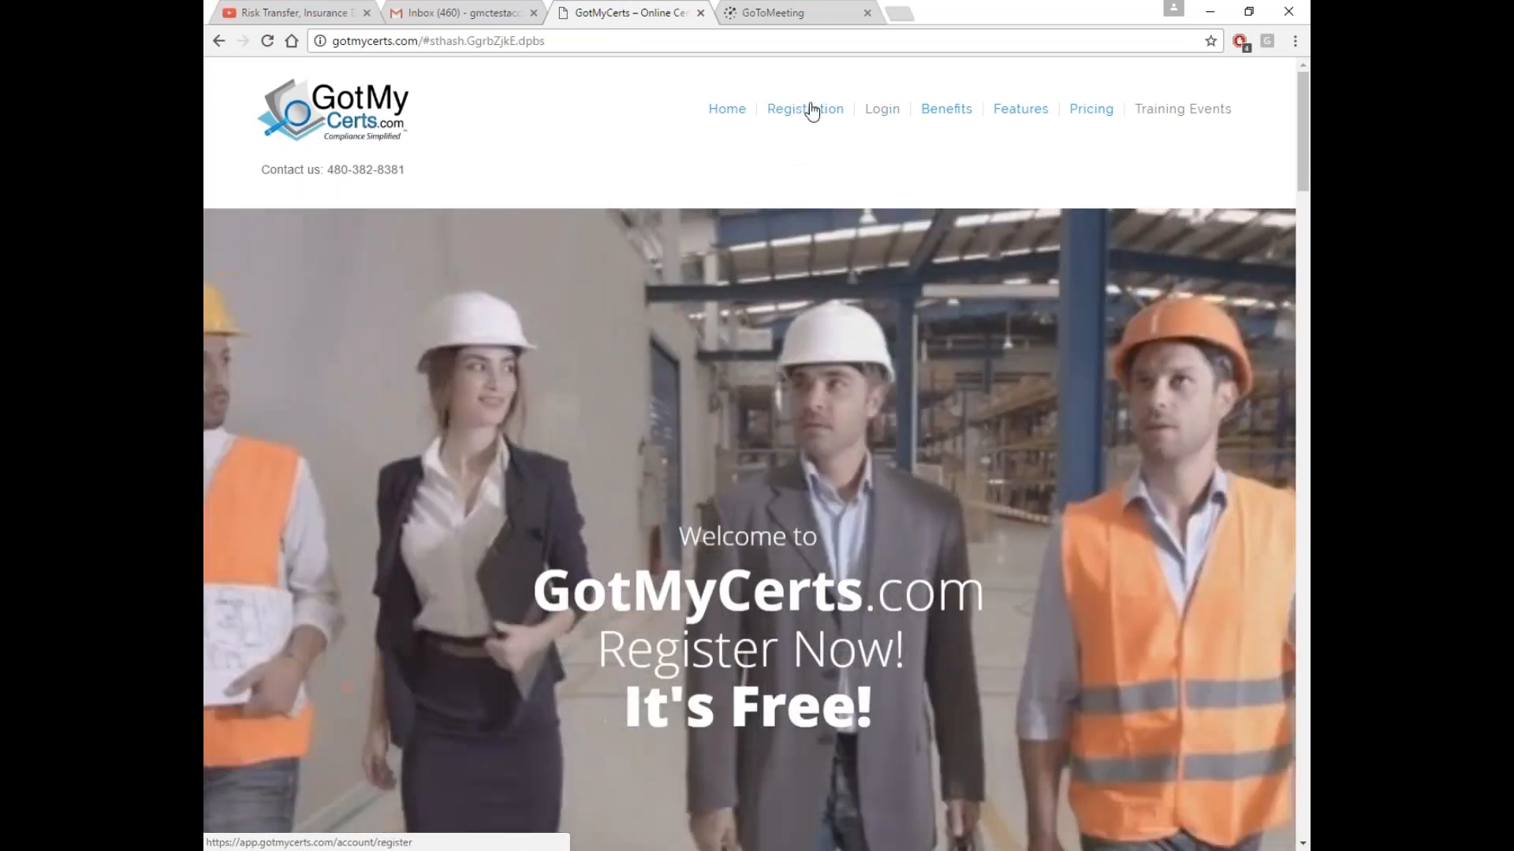
Review the registration form's User Type options, then go back to gotmycerts.com
click(809, 114)
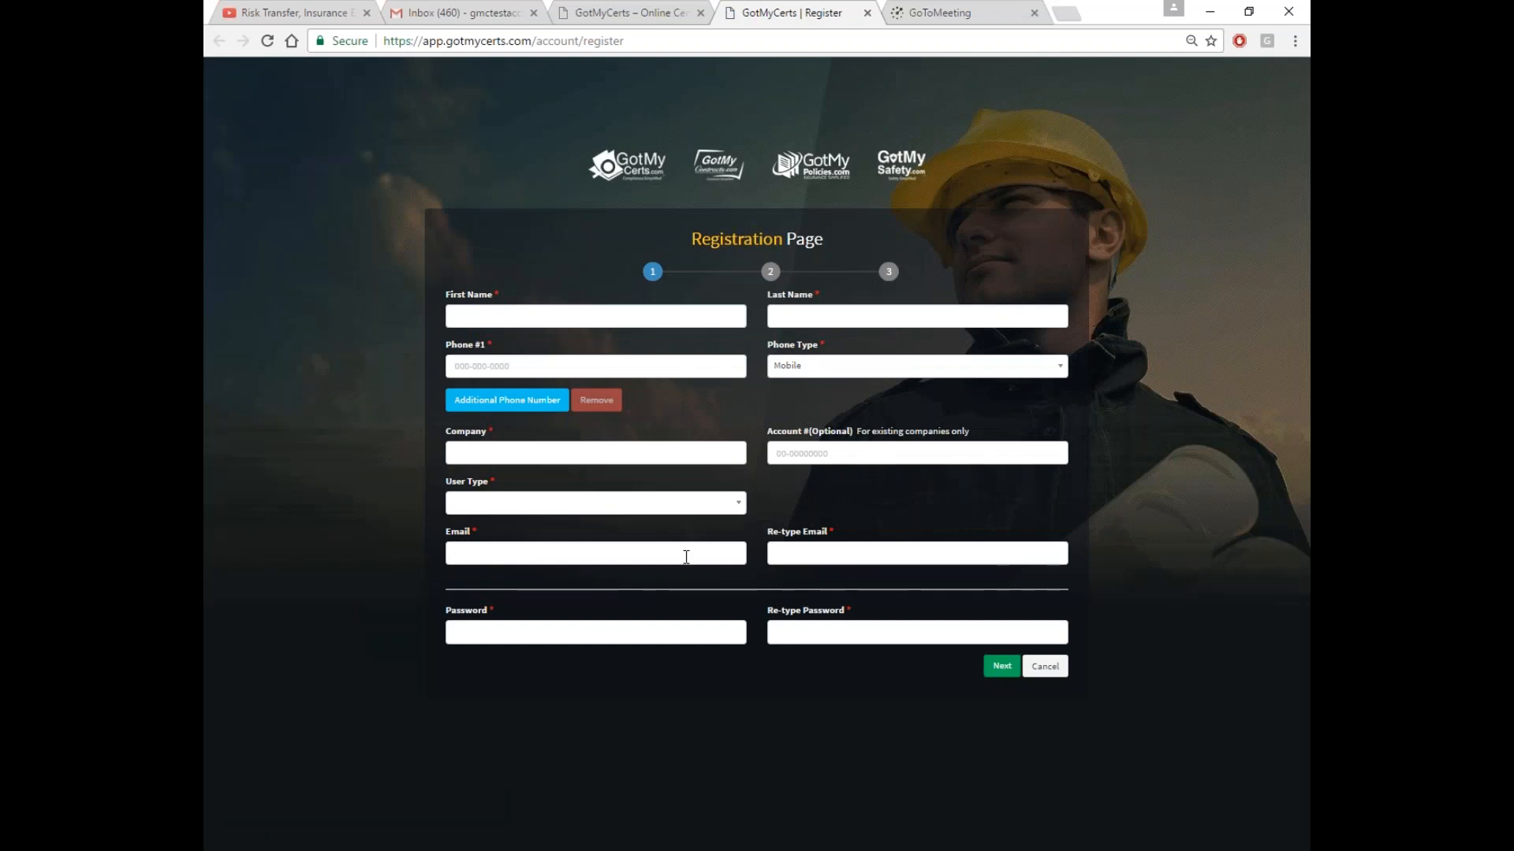
click(645, 514)
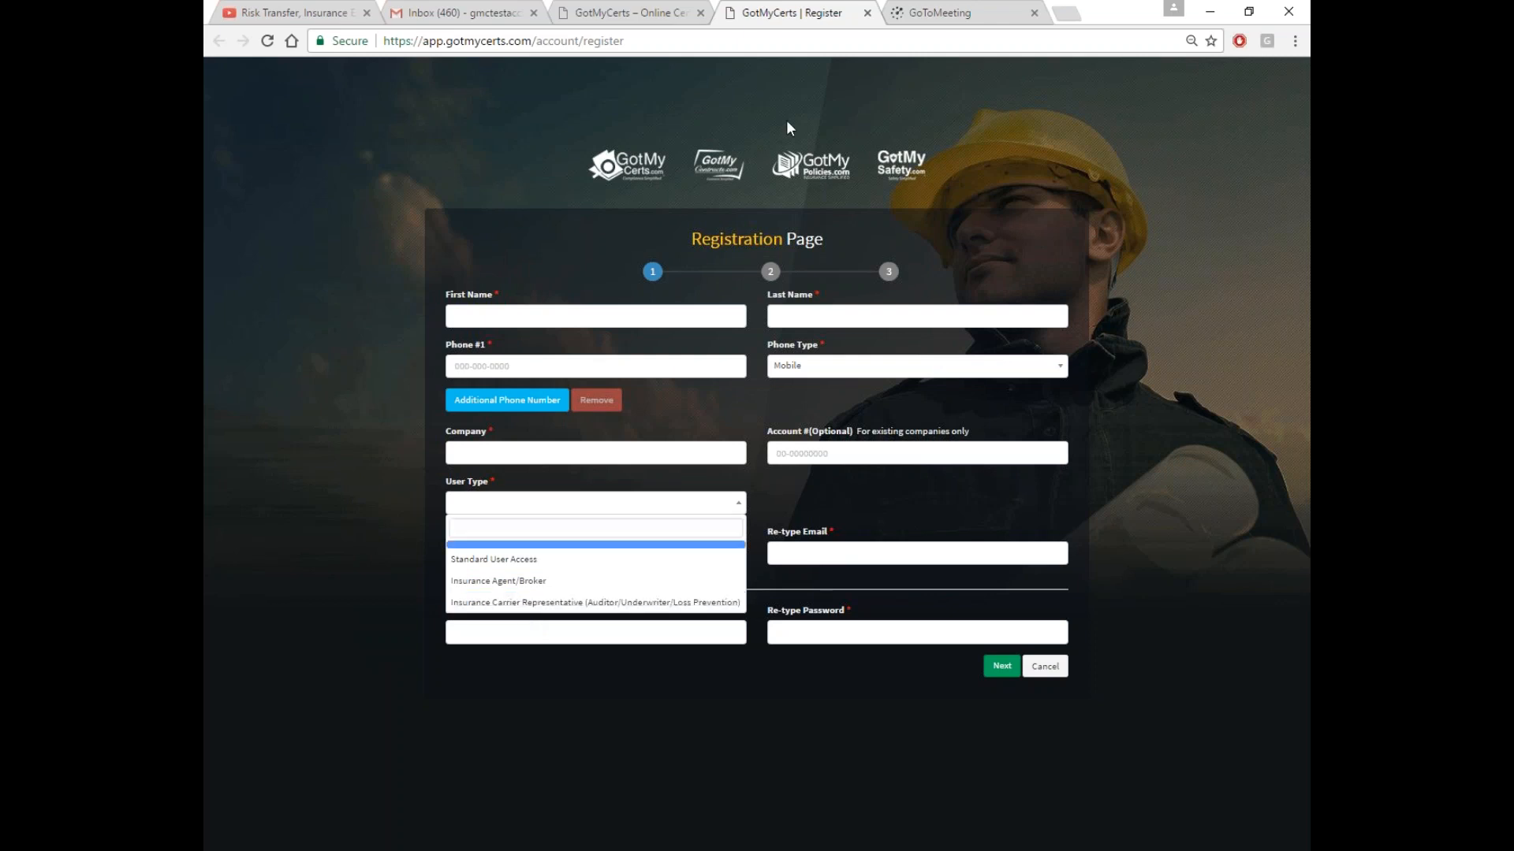
click(650, 41)
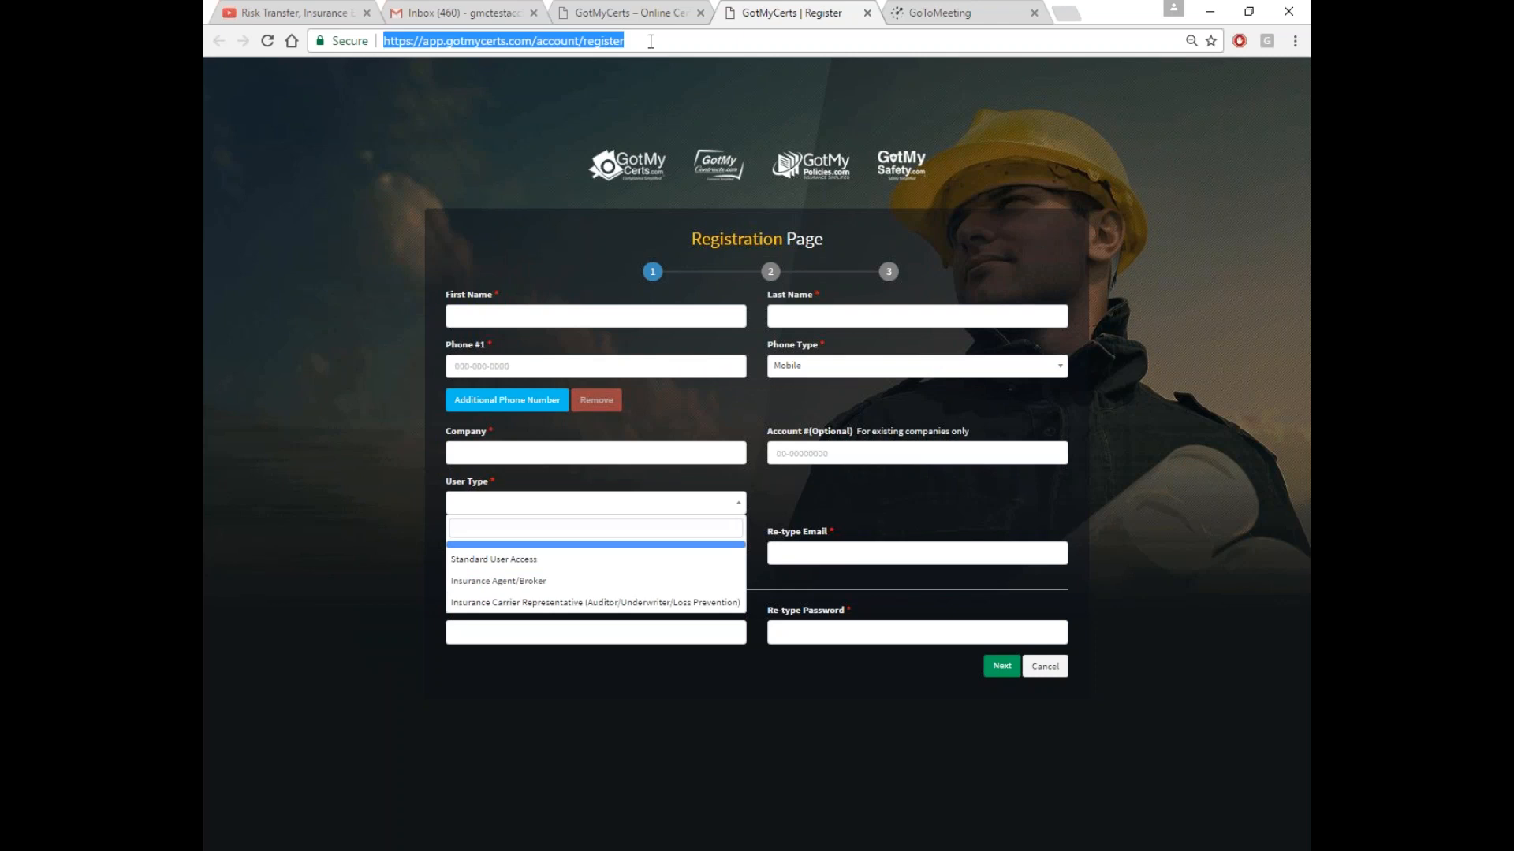
text(gotmycerts.com)
key(Return)
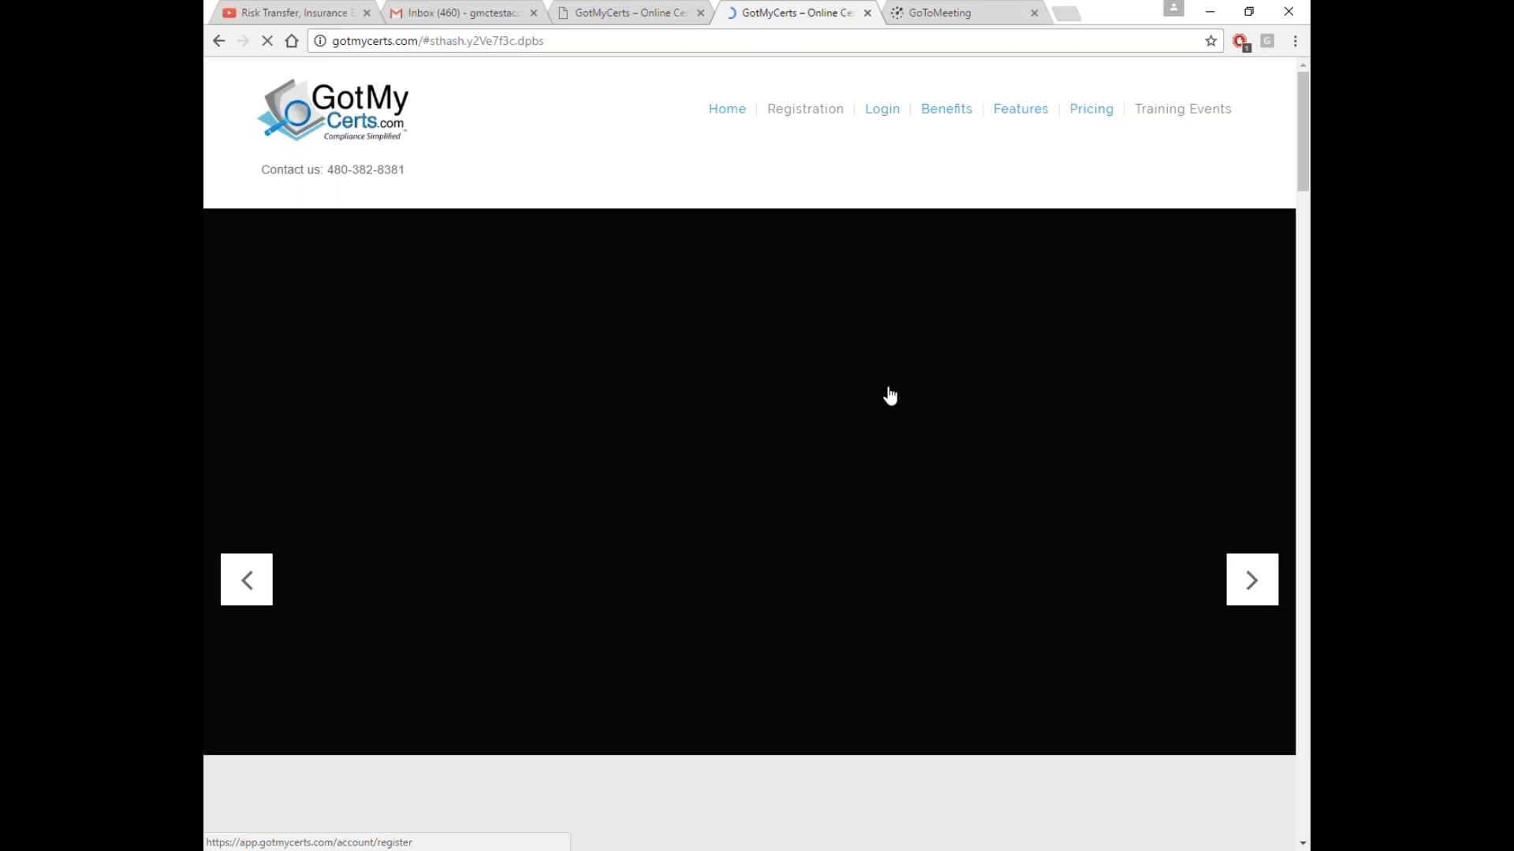
Sign in to GotMyCerts with the saved account email and password
click(890, 394)
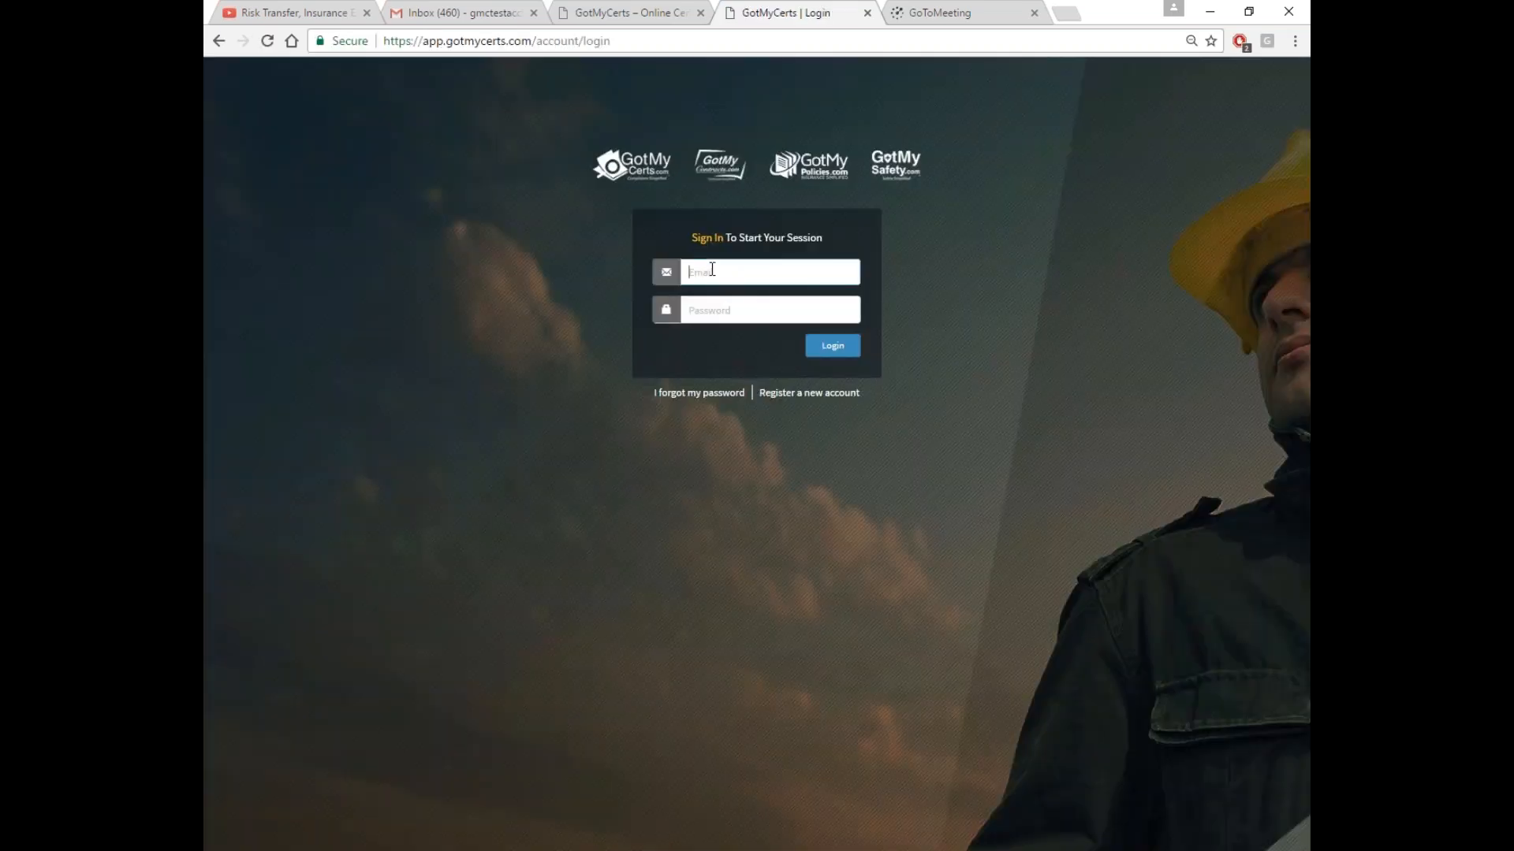
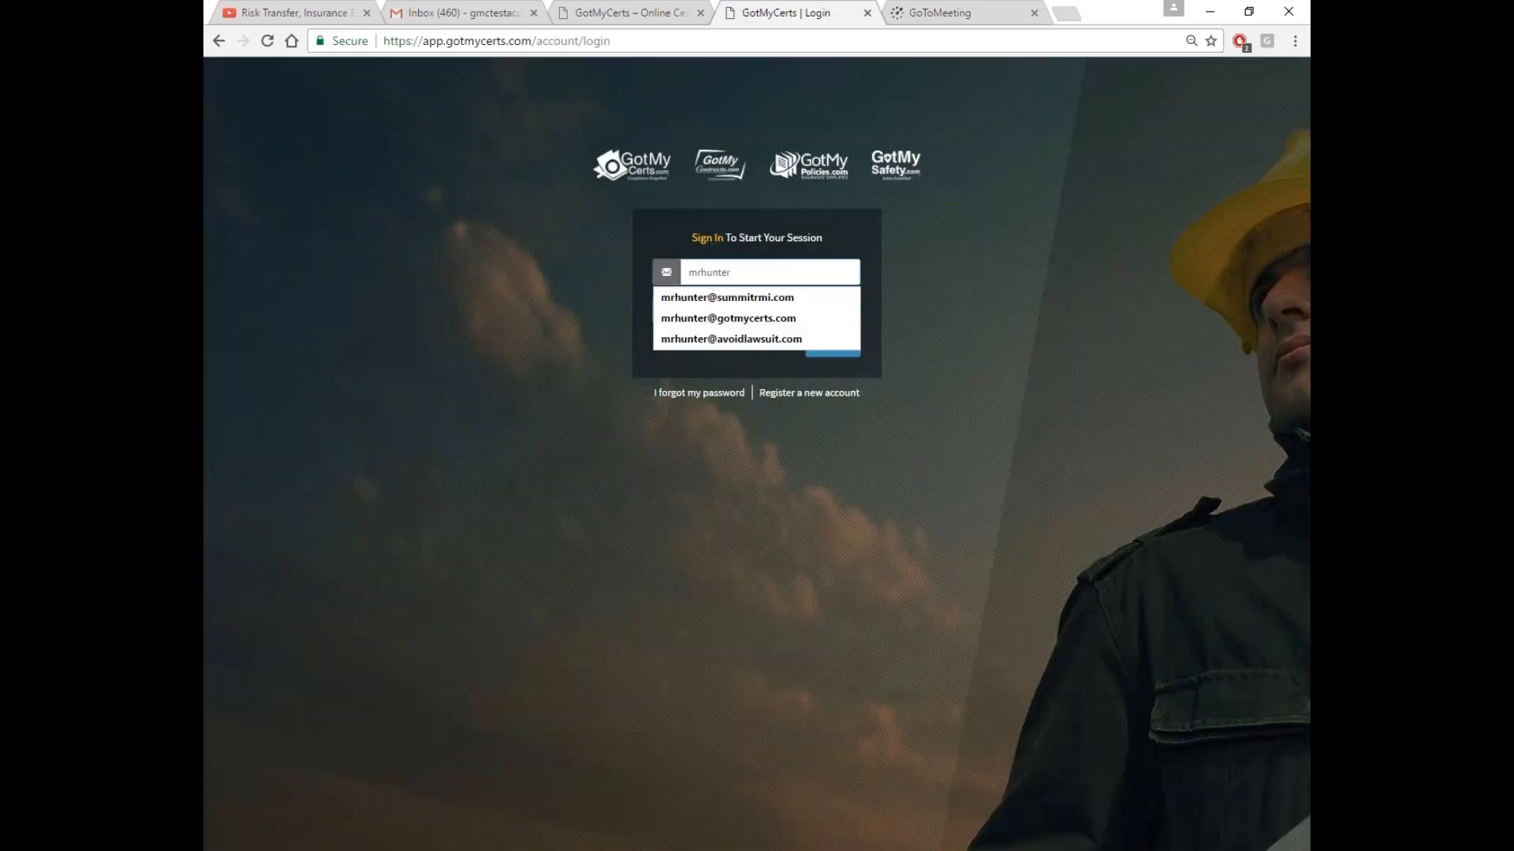
click(714, 318)
click(709, 305)
text(***)
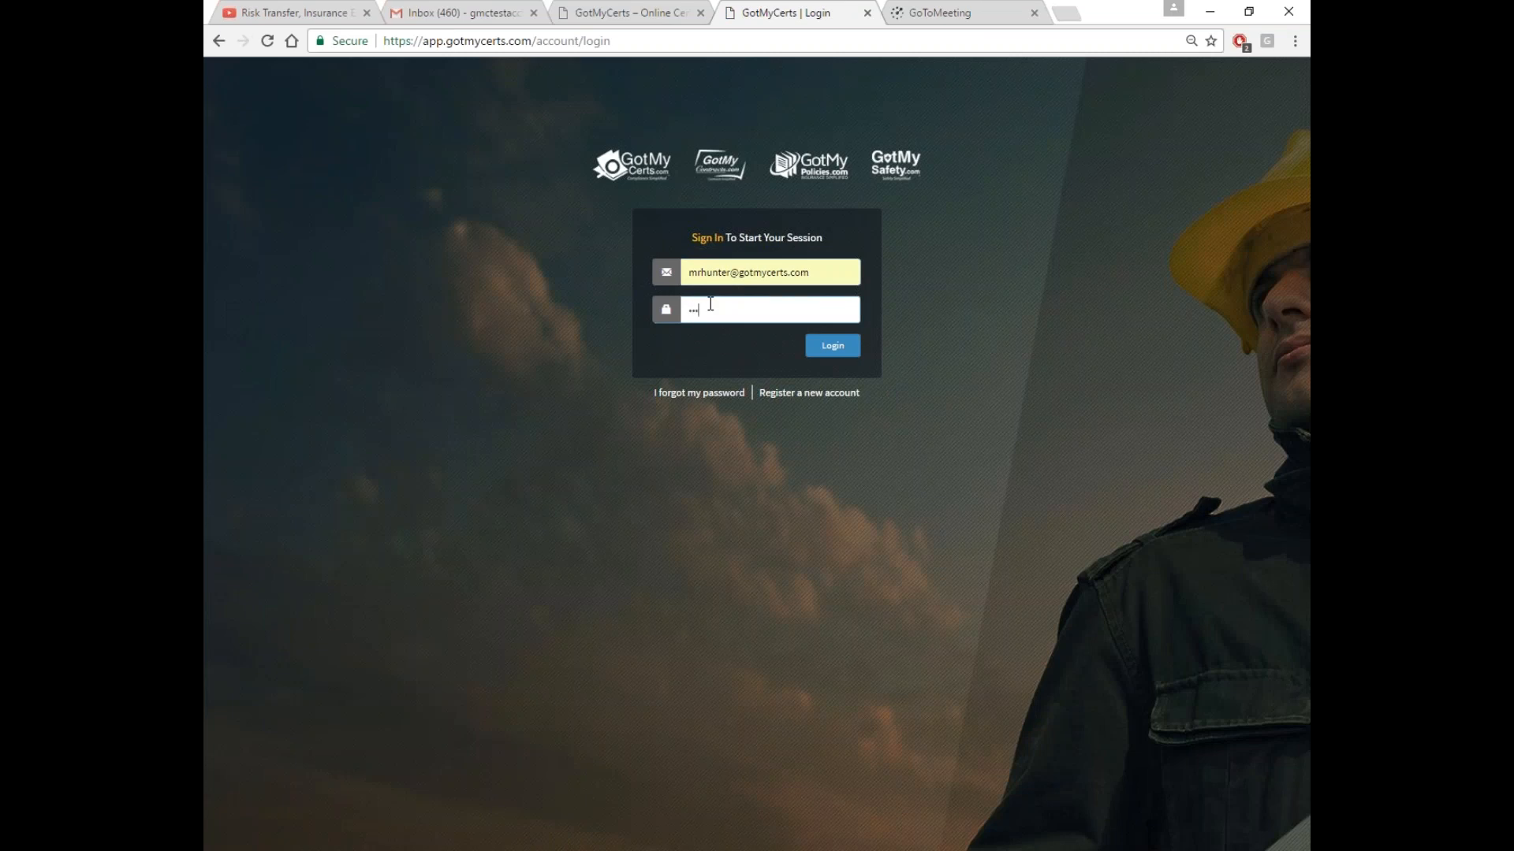
text(************)
click(836, 348)
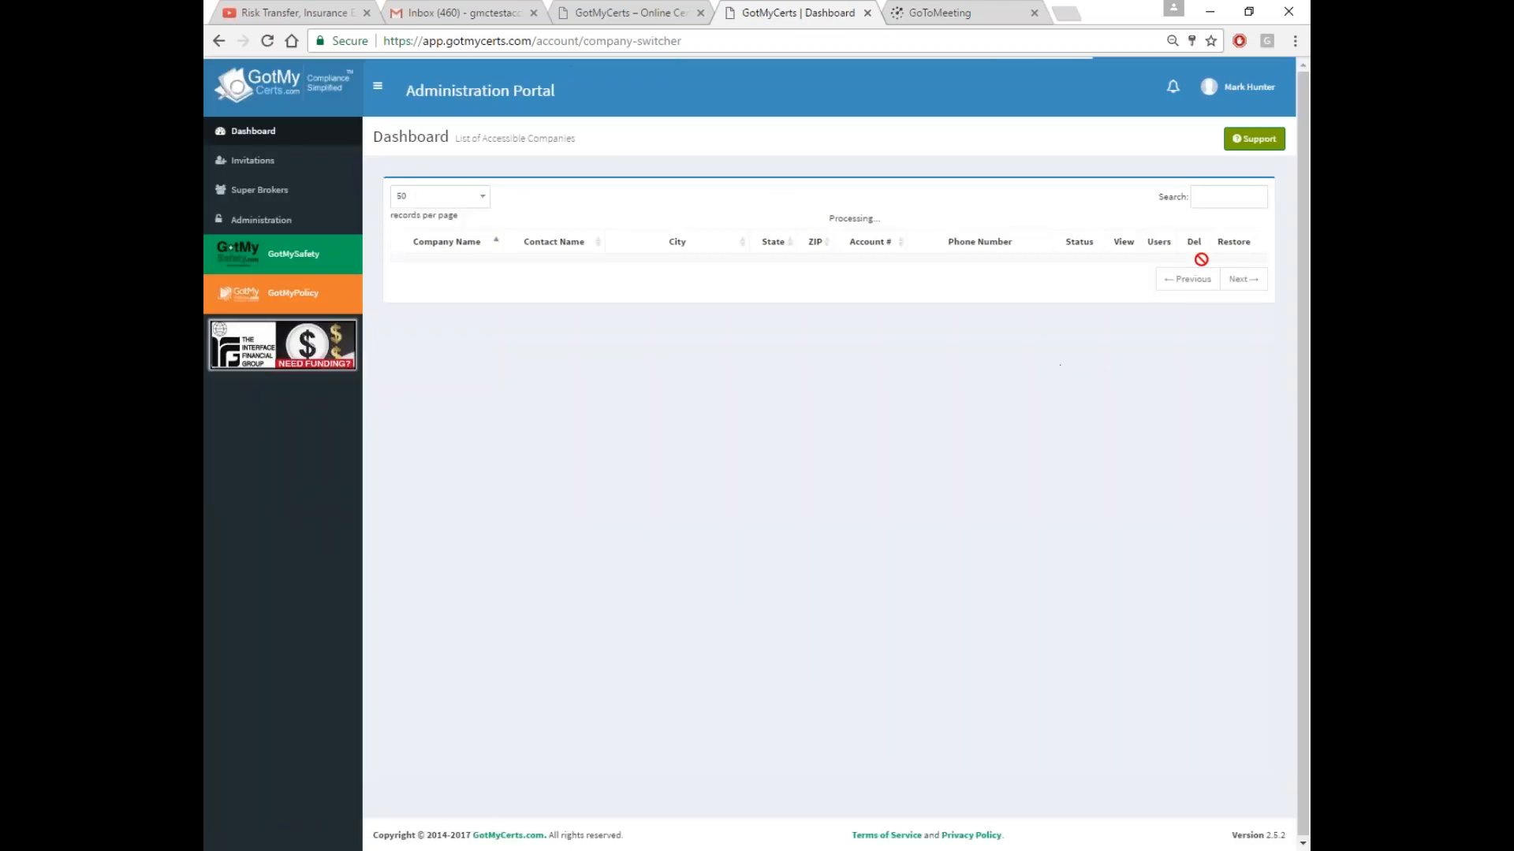
Search the company list for 'Beta' and open B1 Construction's dashboard
click(1204, 200)
text(Beta)
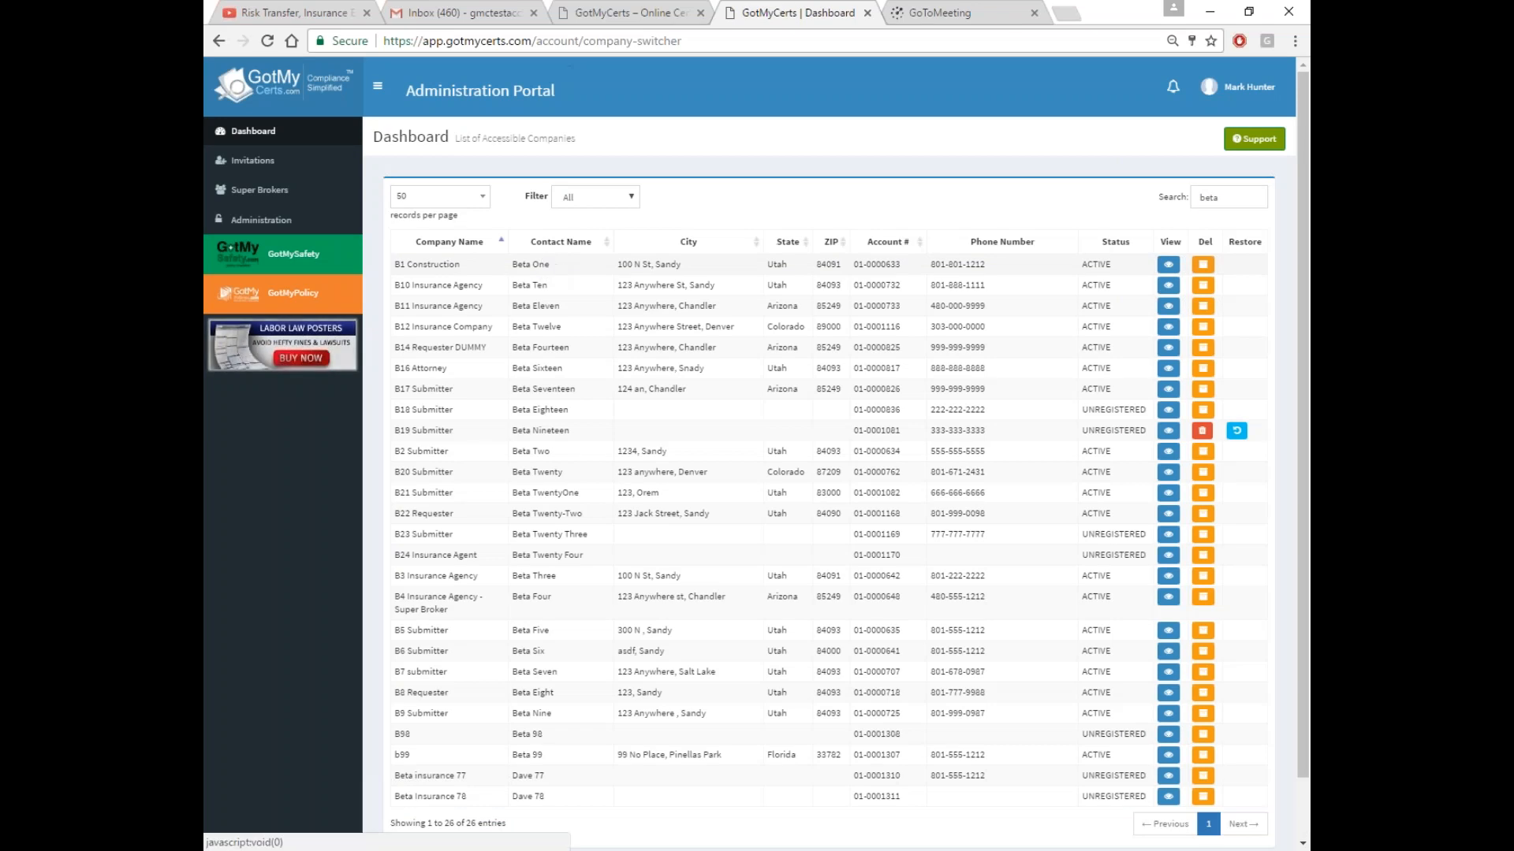
click(1168, 265)
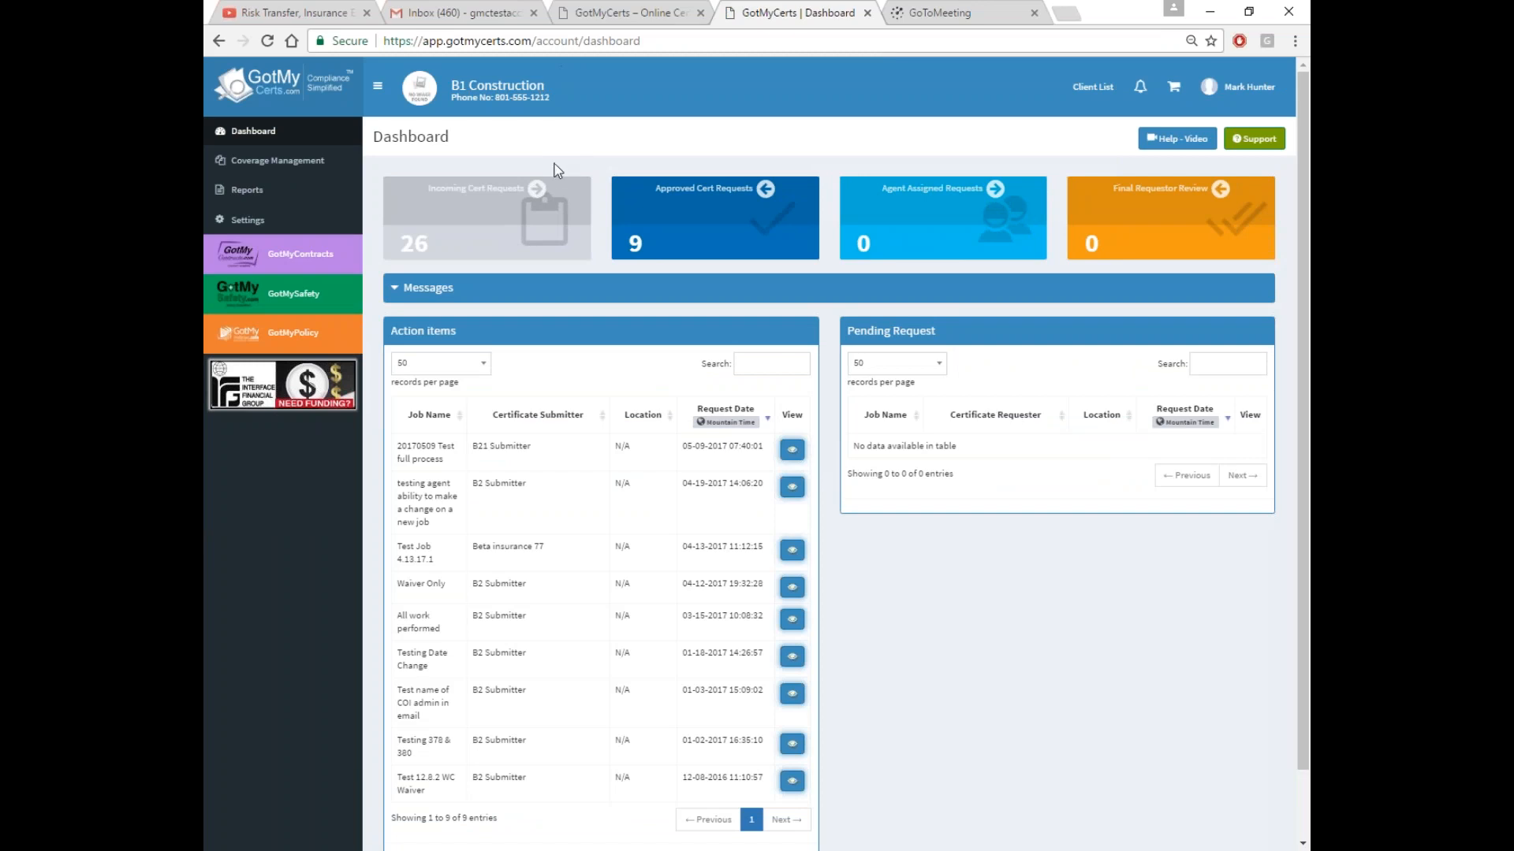
Open Settings and view Role Management and the new-role form, then User Management
click(327, 228)
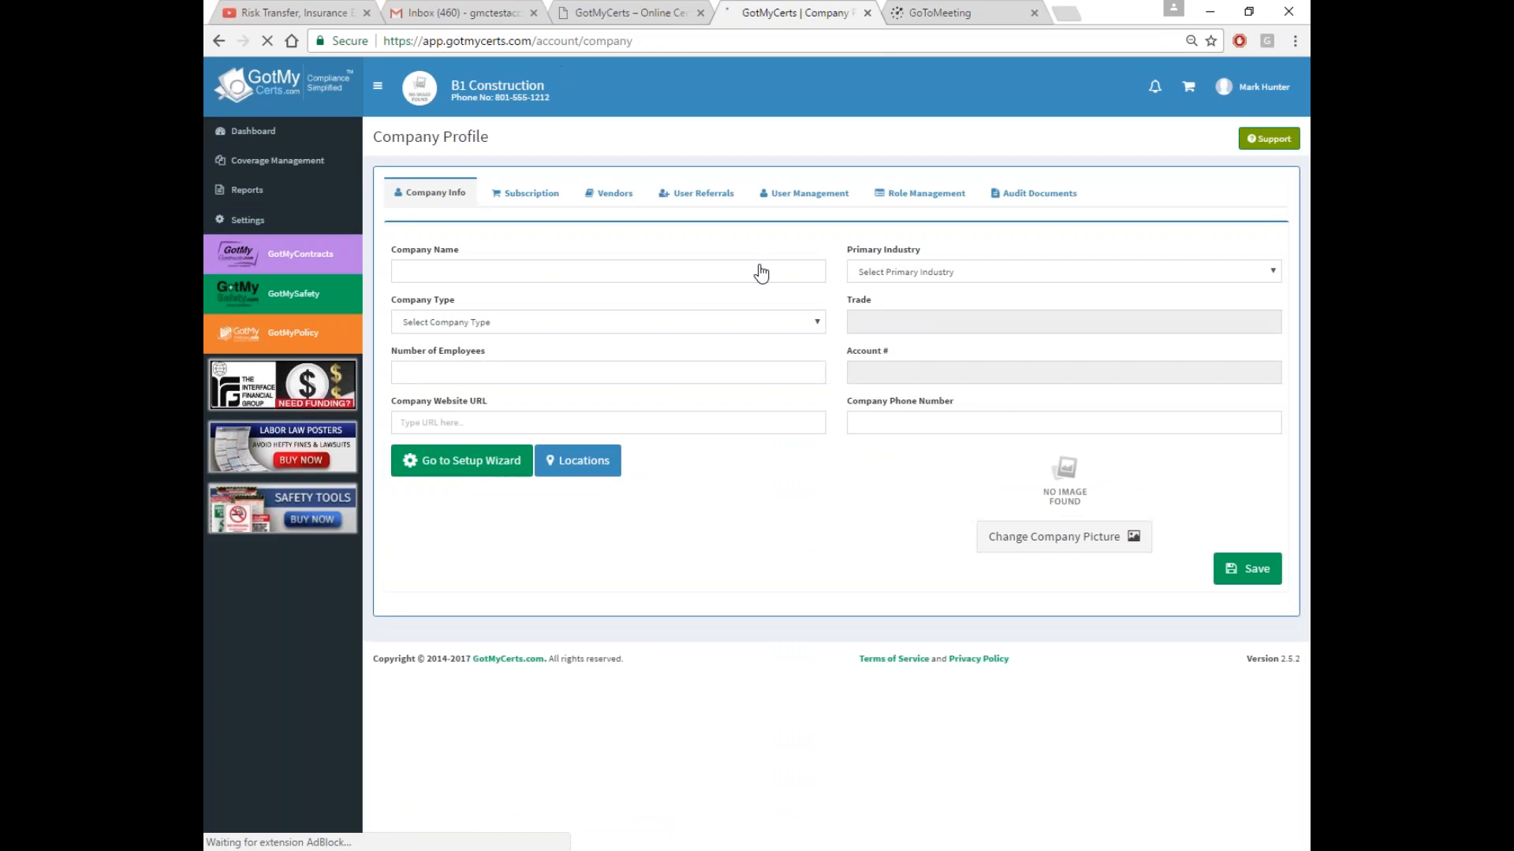
click(920, 193)
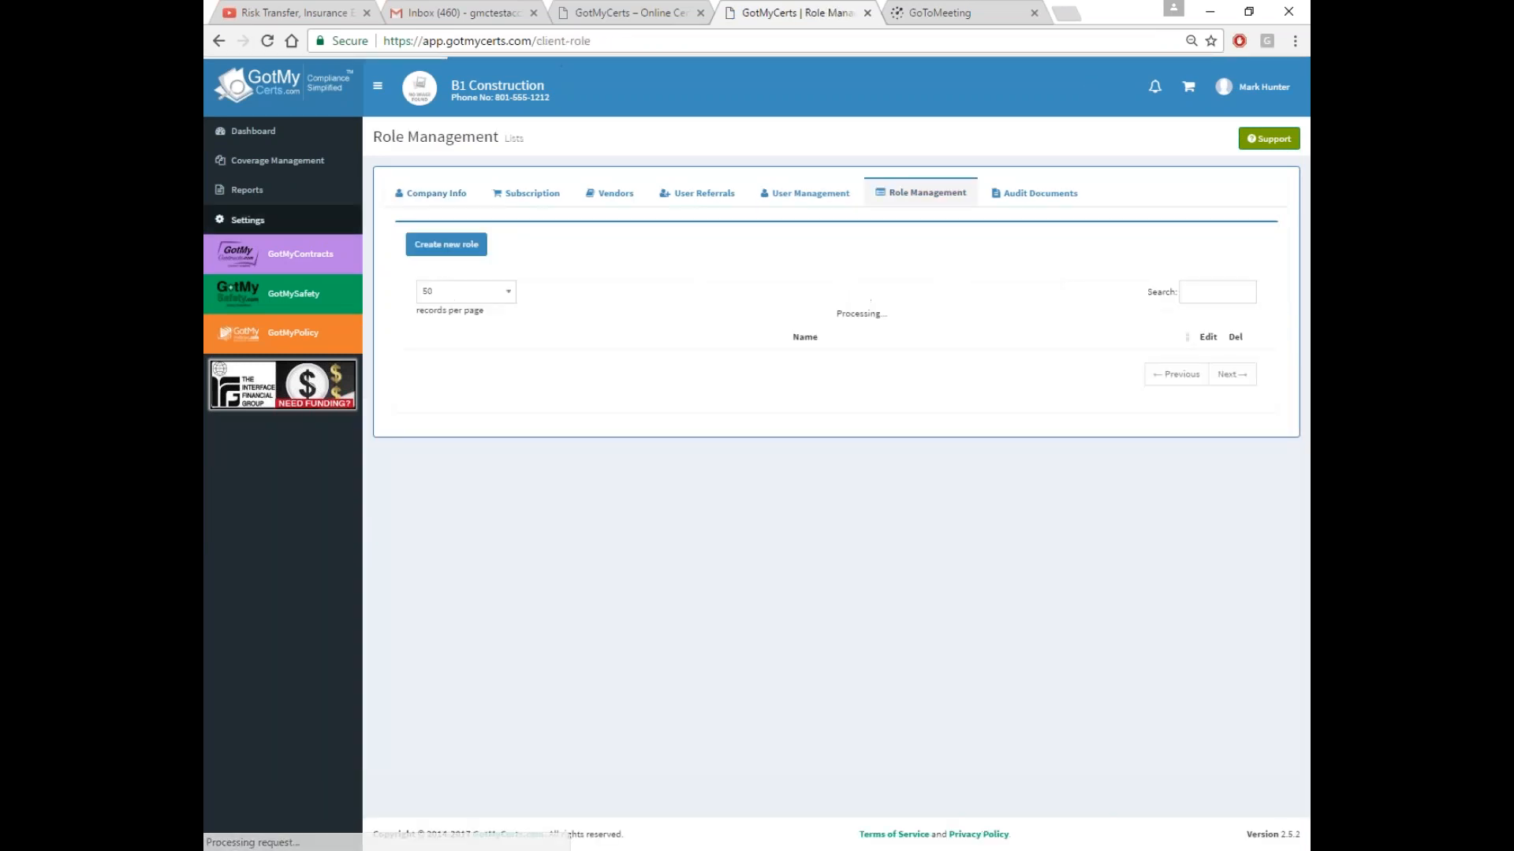
click(446, 244)
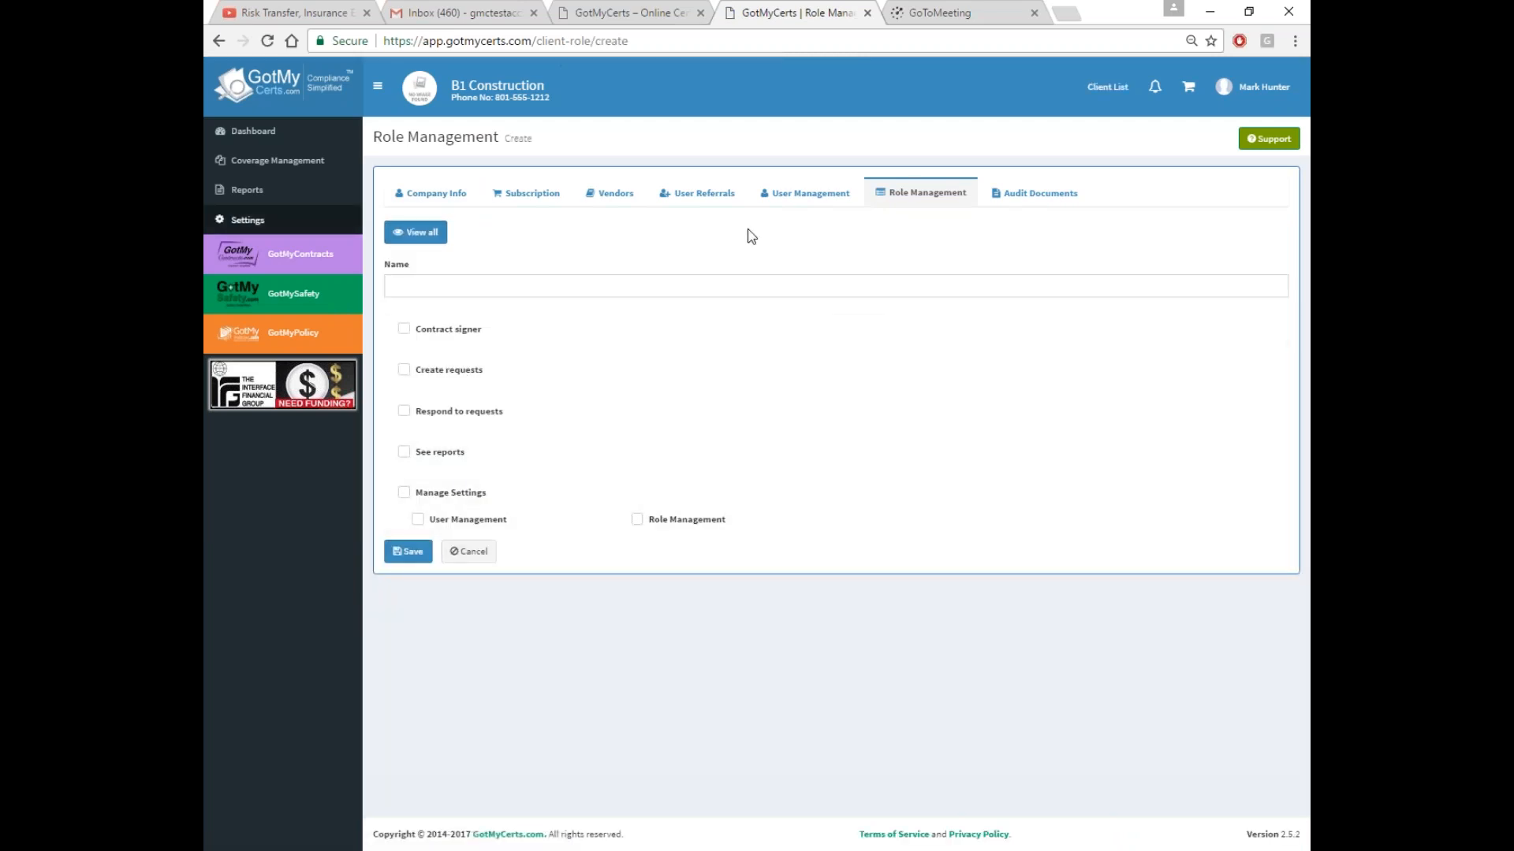
click(804, 197)
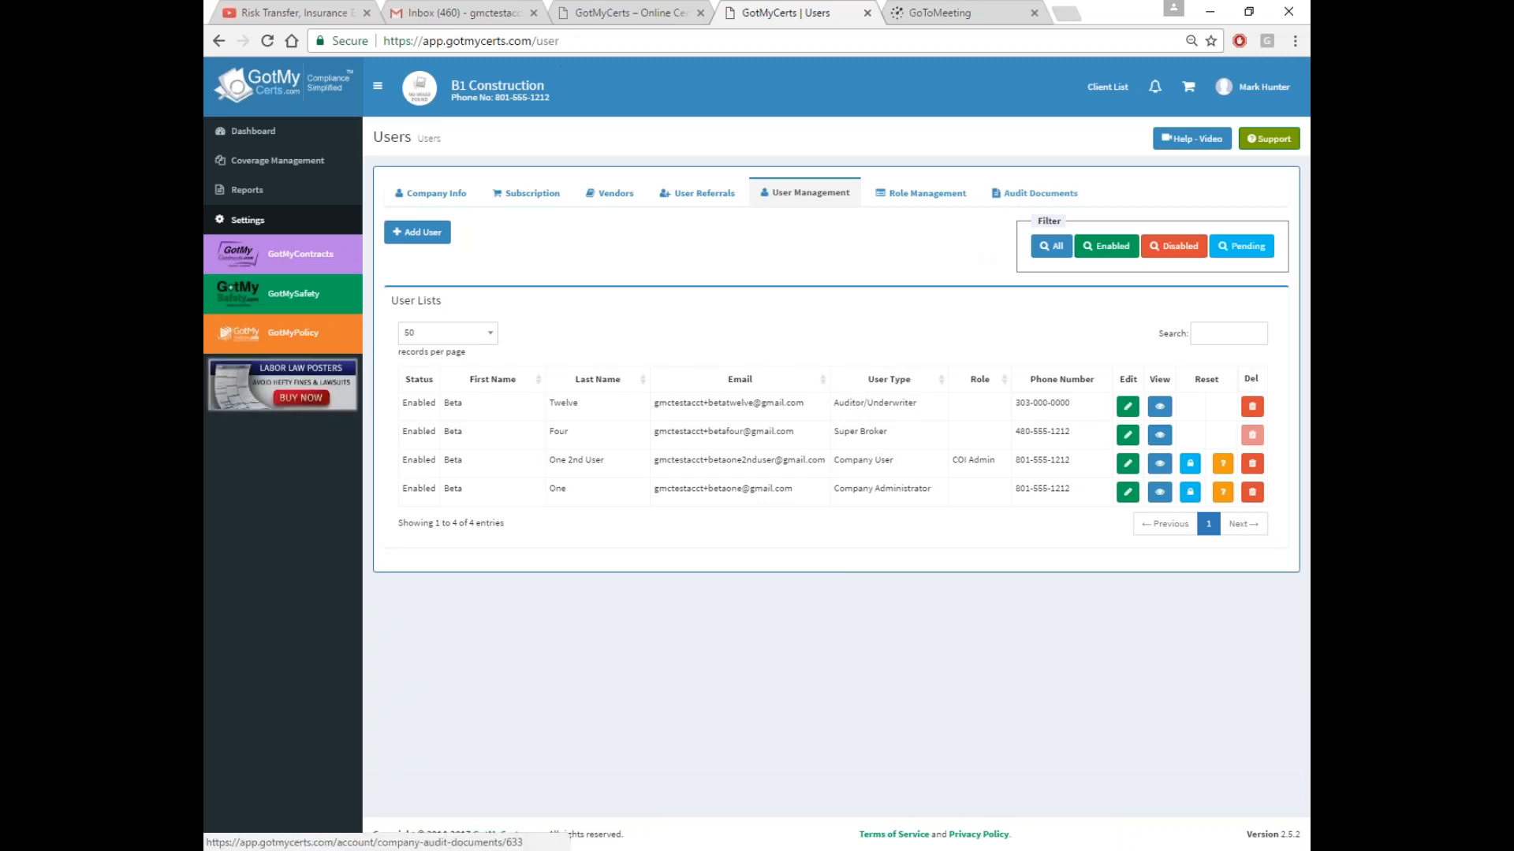
View Audit Documents, open and close the Add Document form, then show Vendors
click(1011, 197)
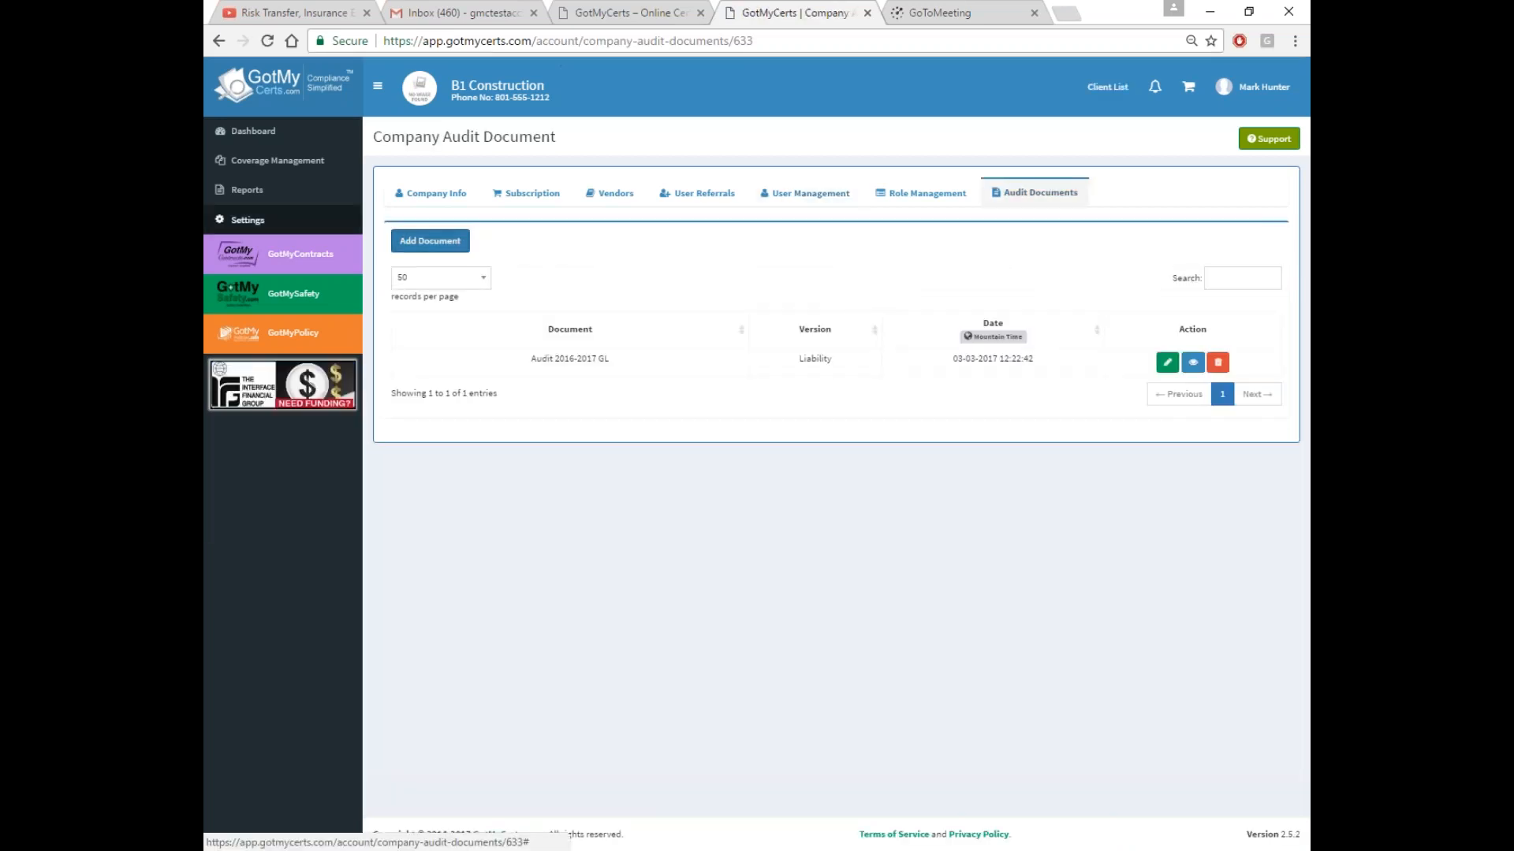
click(430, 241)
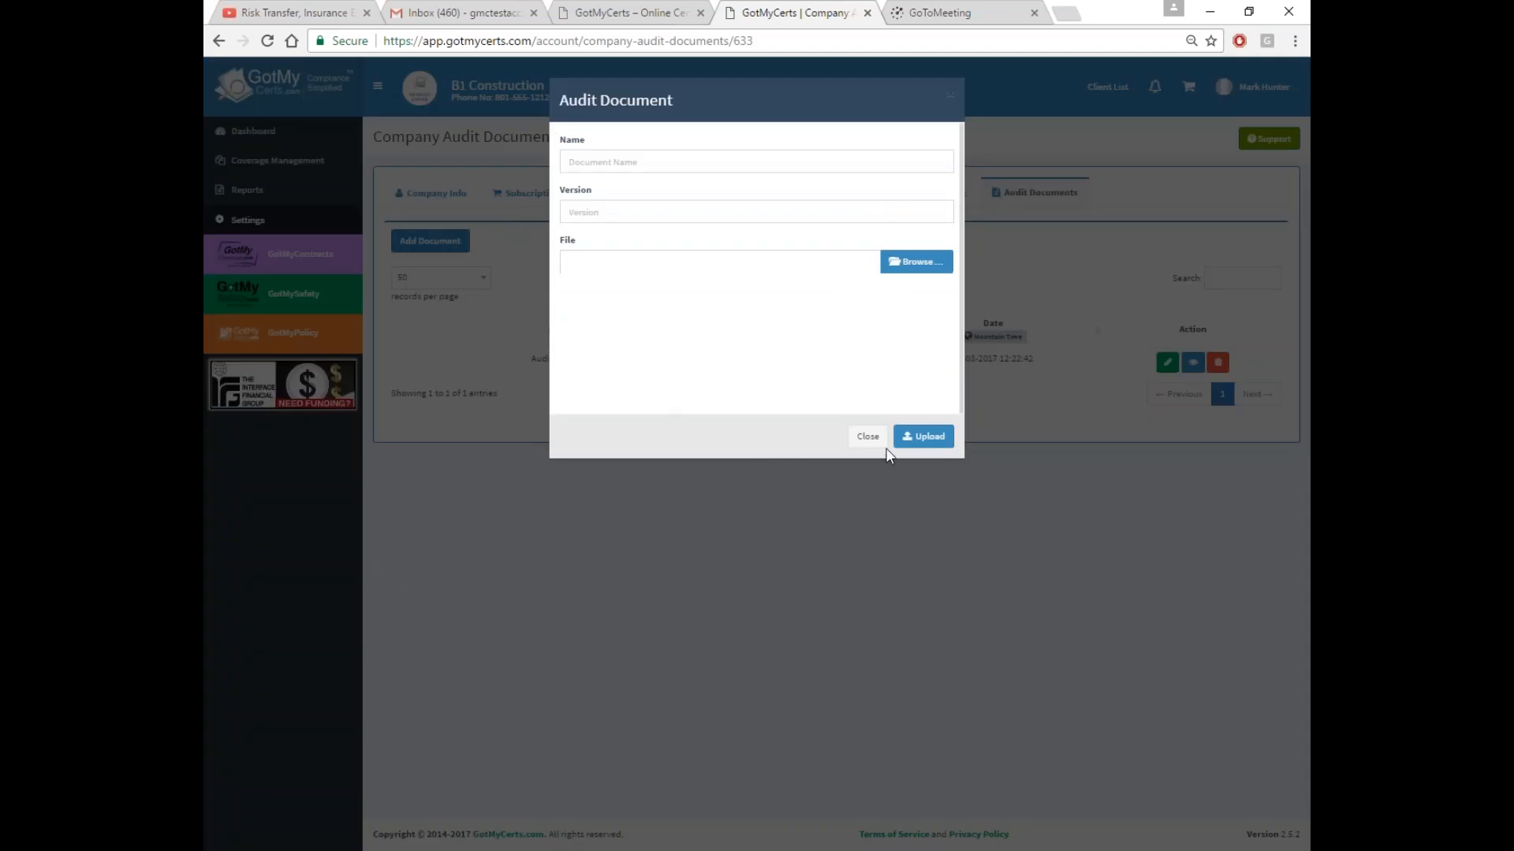
click(877, 444)
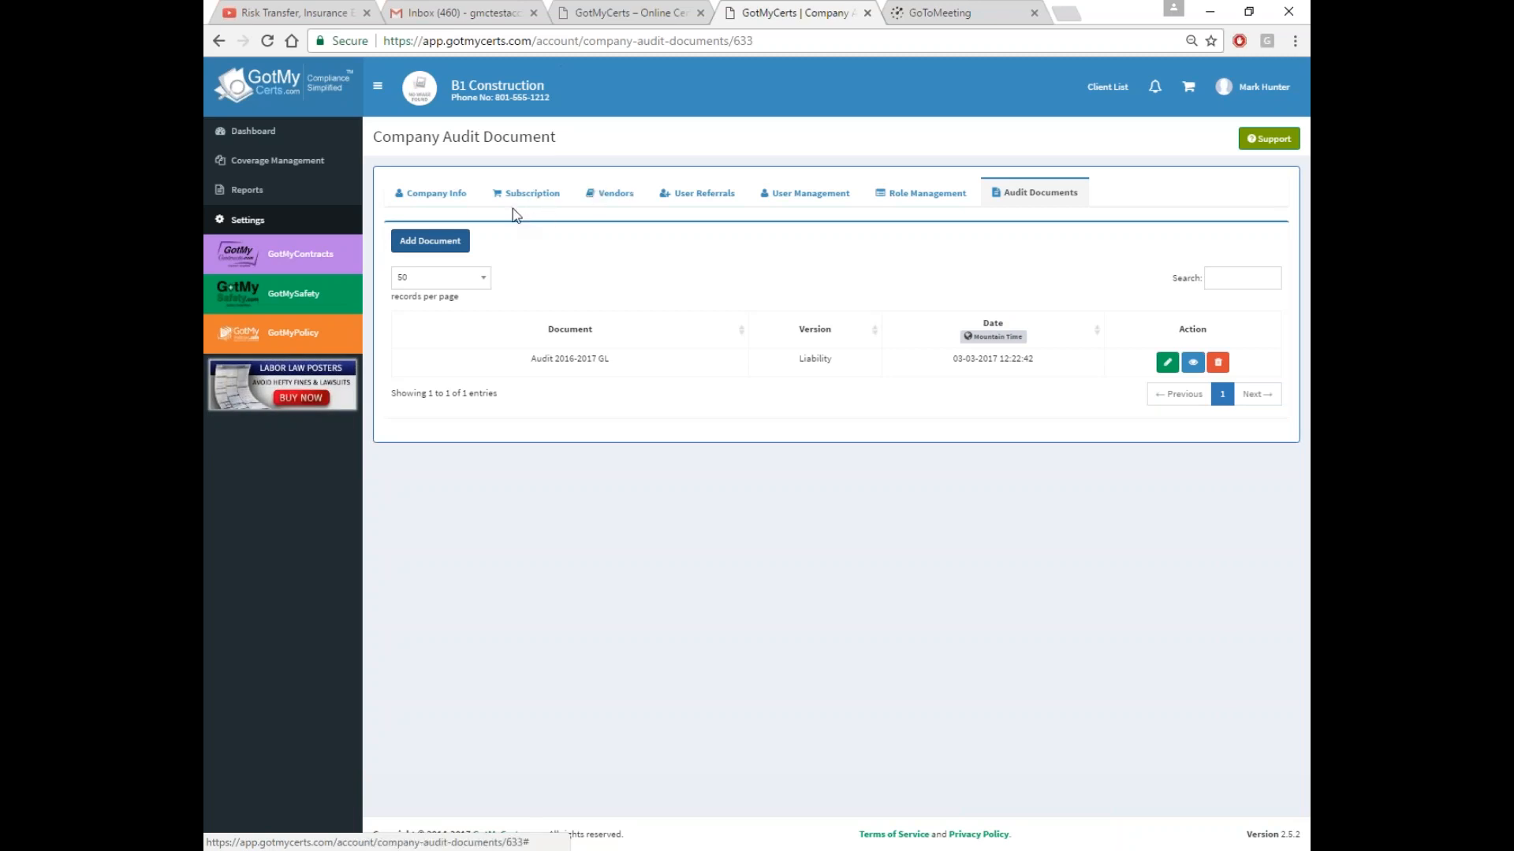
click(615, 194)
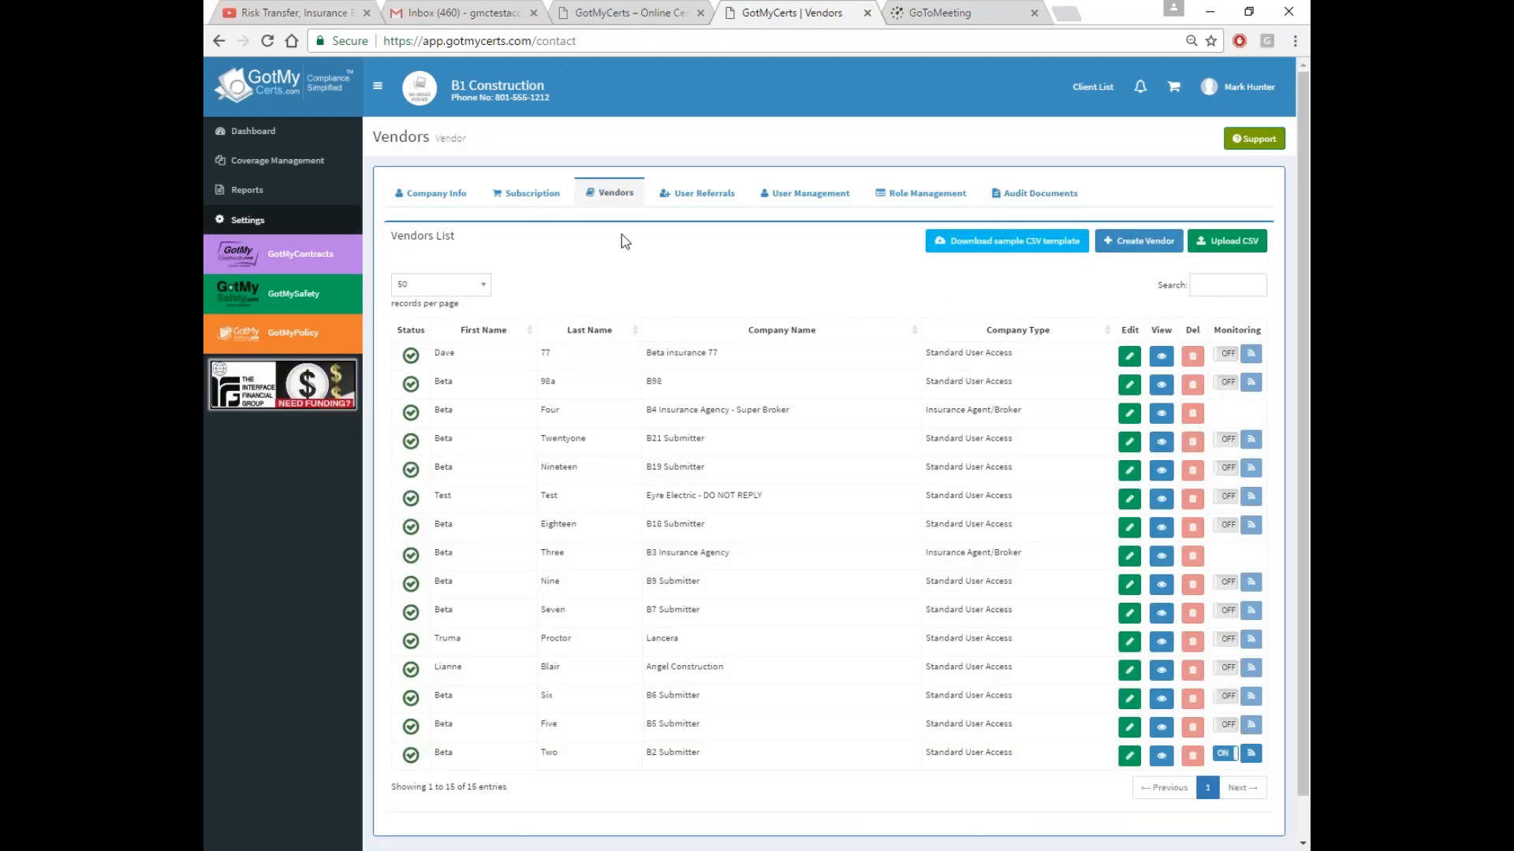
click(1153, 246)
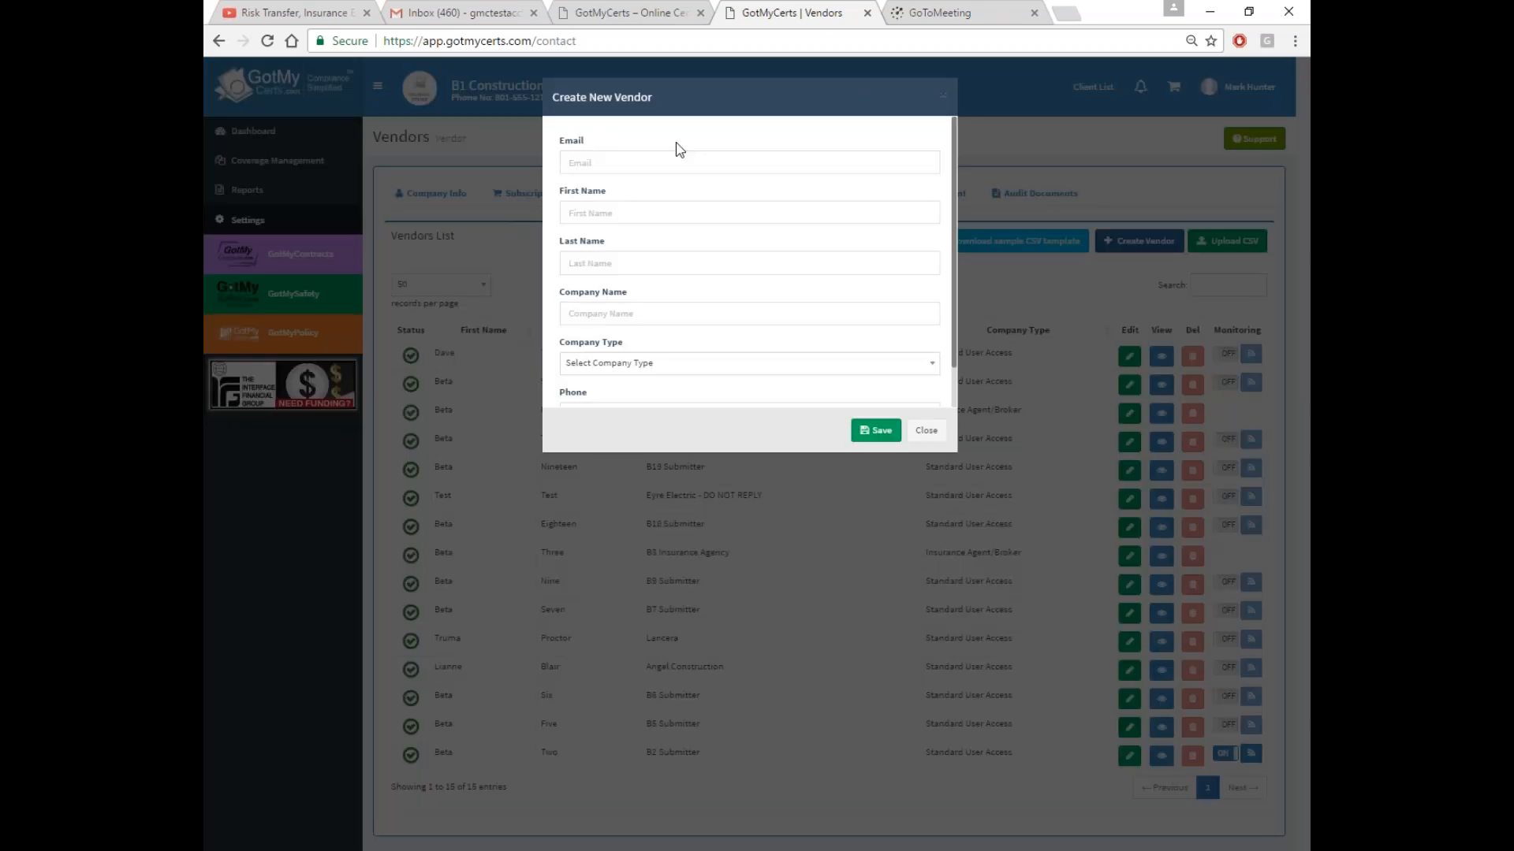
scroll(625, 216, down, 1)
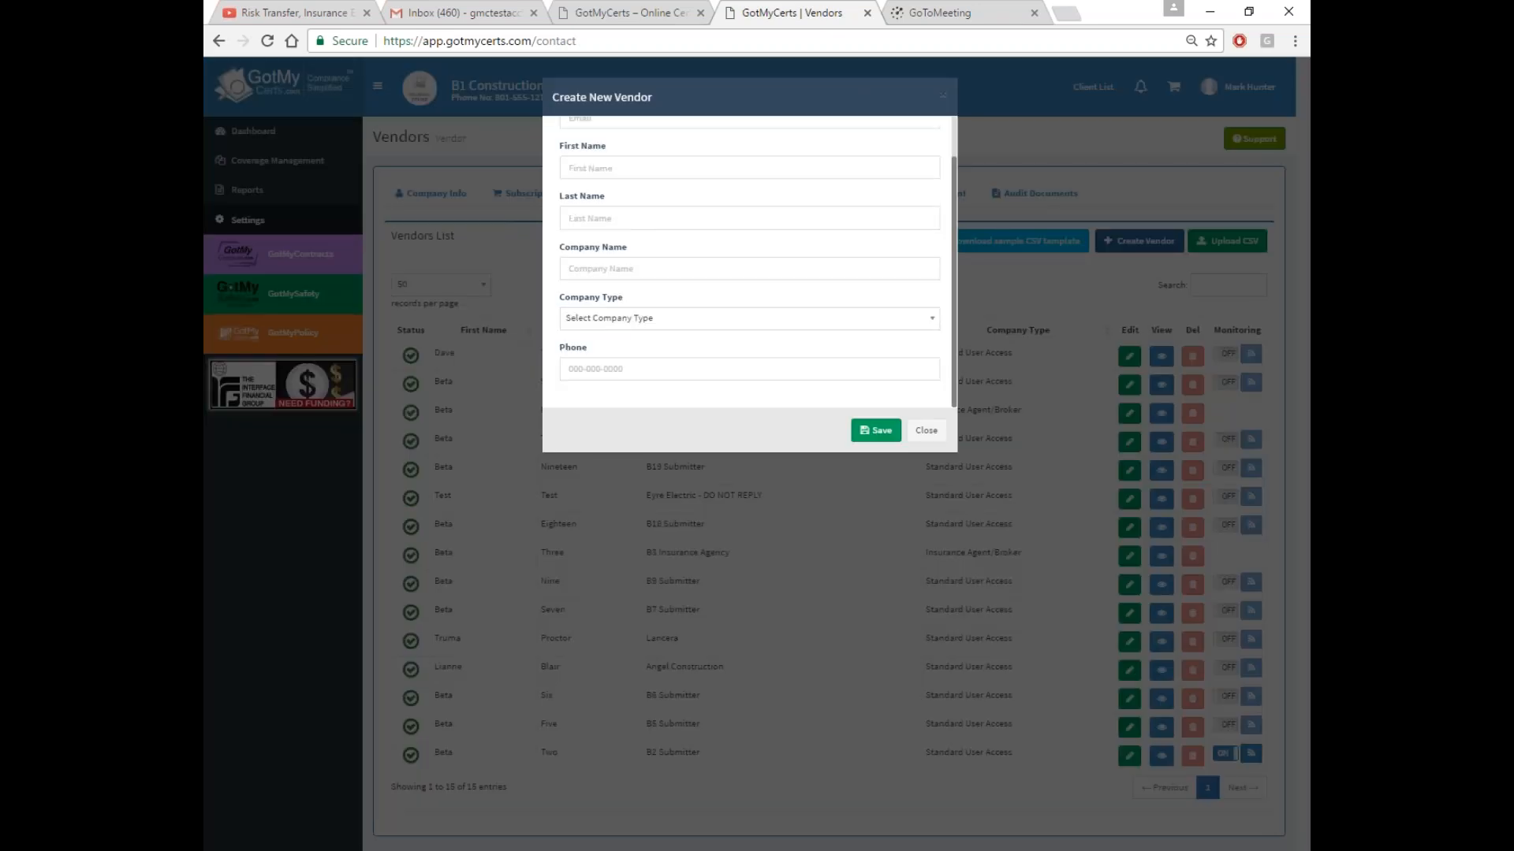
click(927, 433)
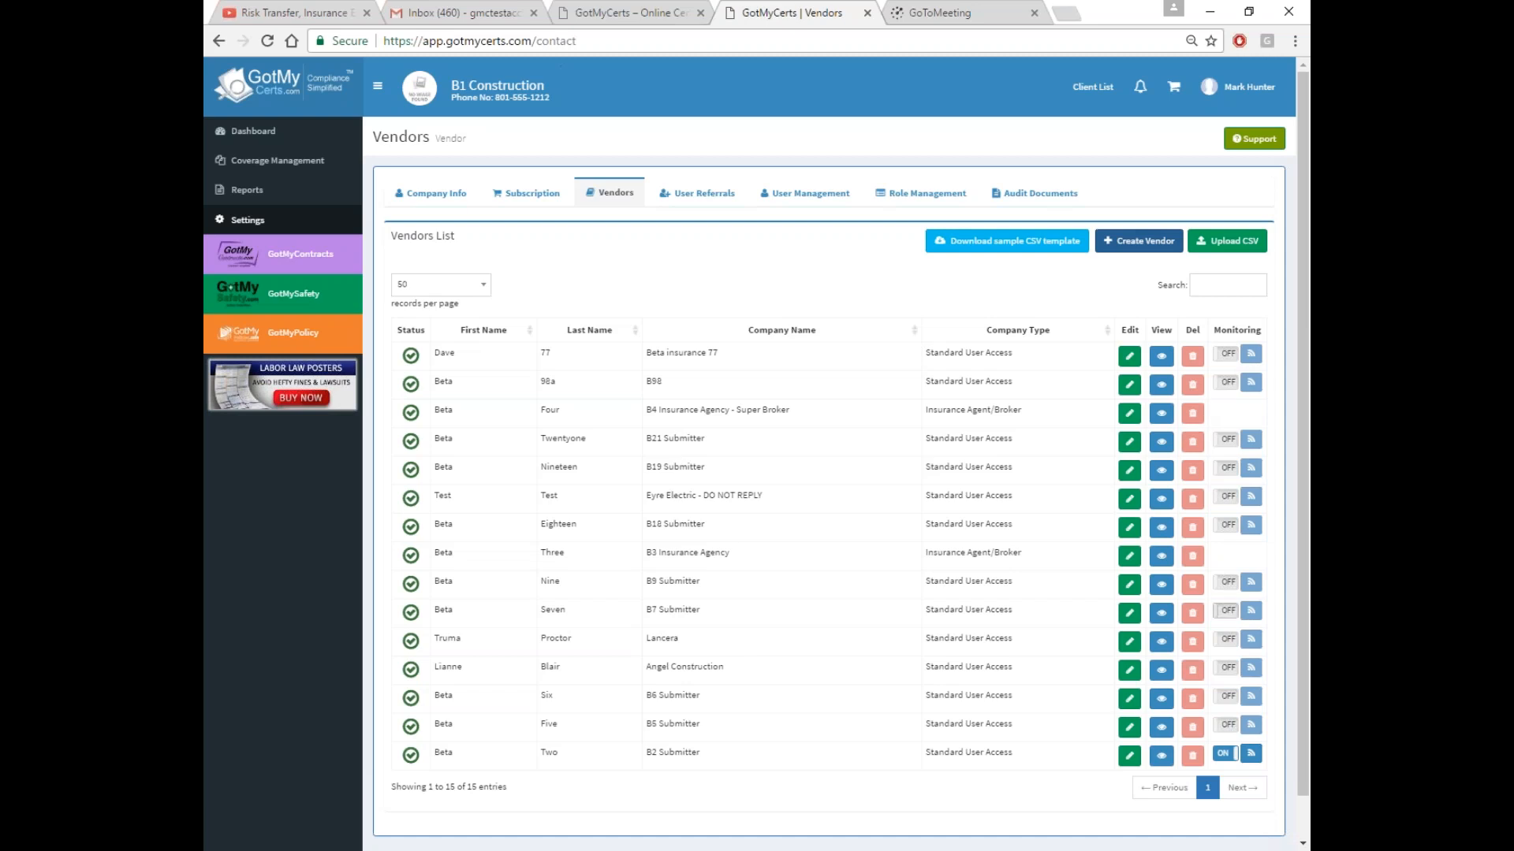
Check Beta Two's monitoring Frequency options without saving, then go to Coverage Management
click(1251, 753)
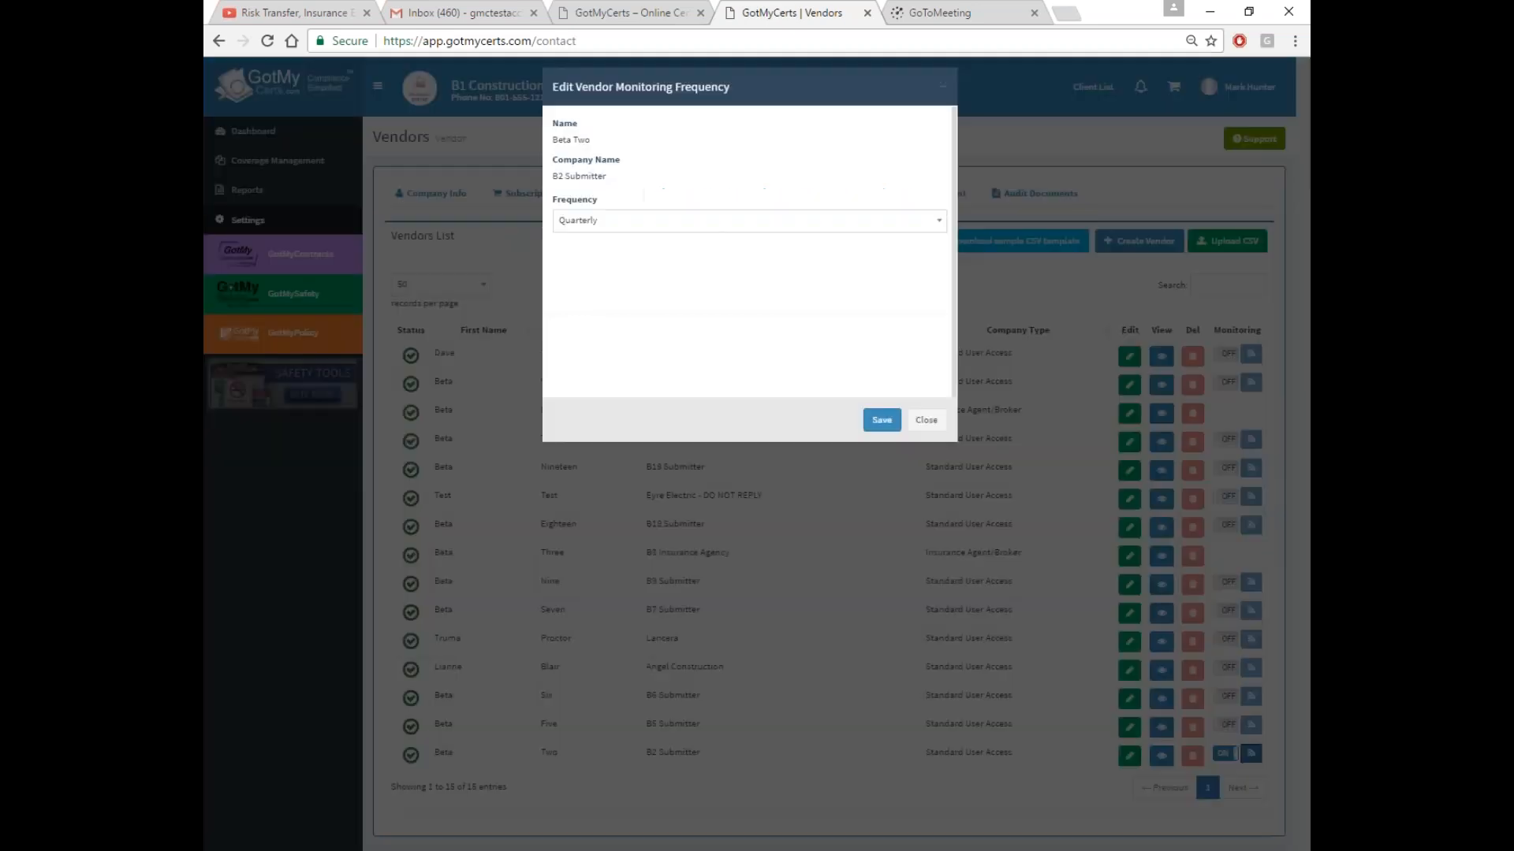
click(600, 234)
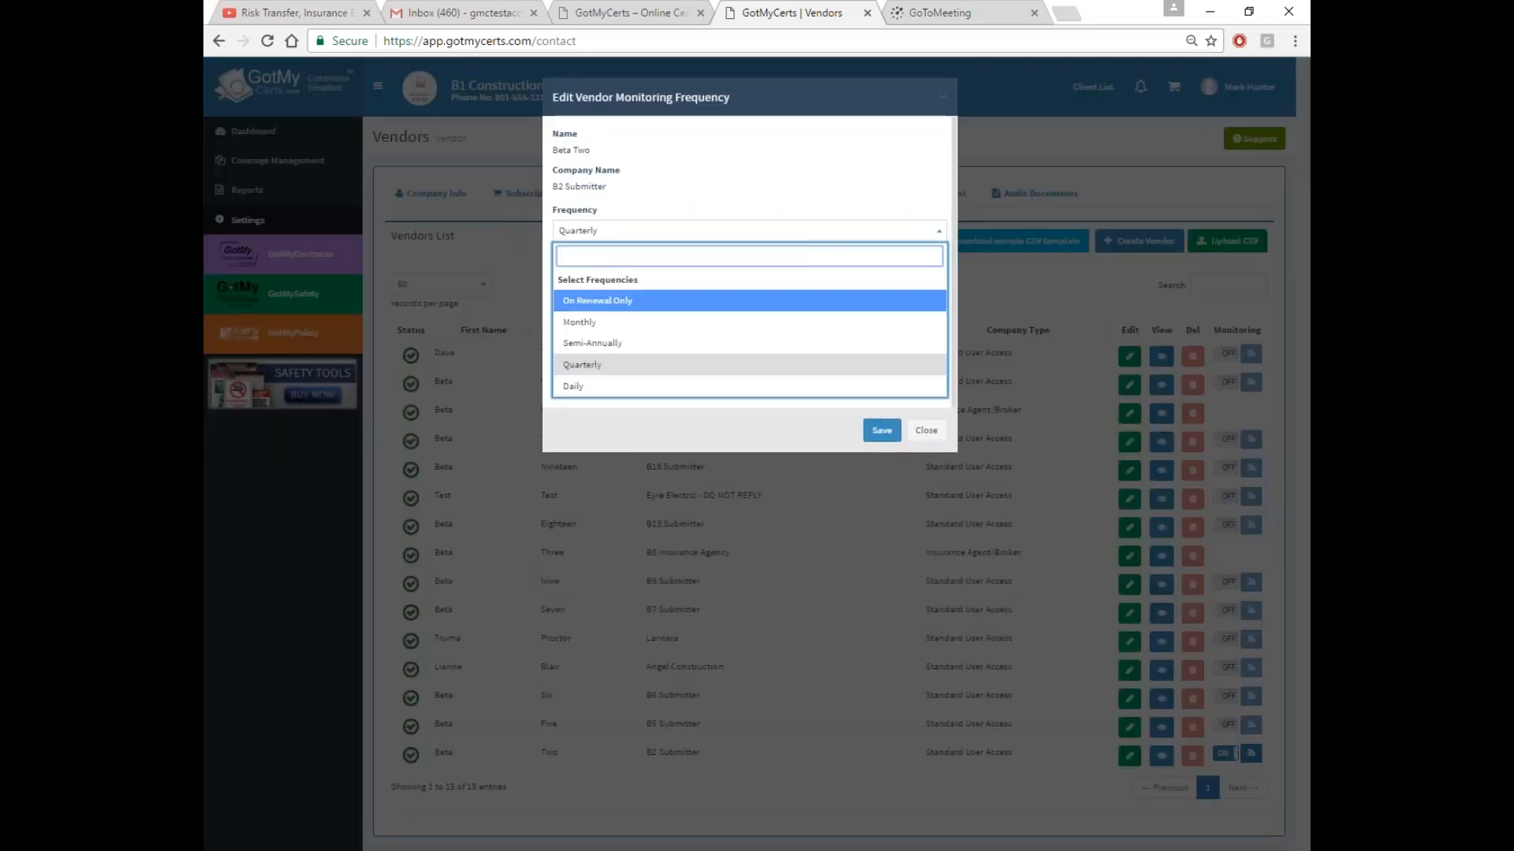
click(925, 430)
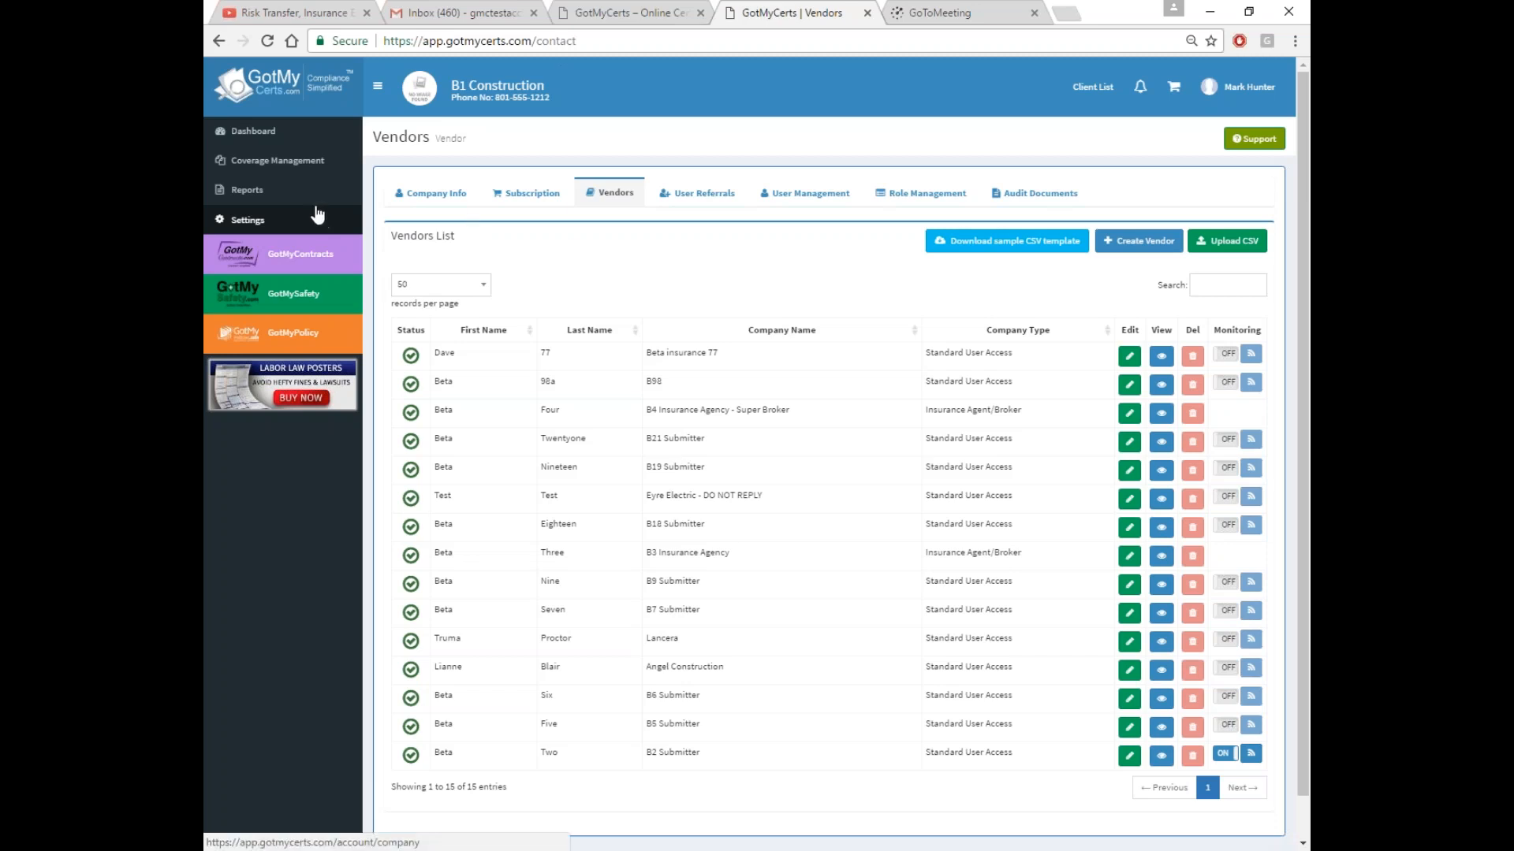
click(297, 168)
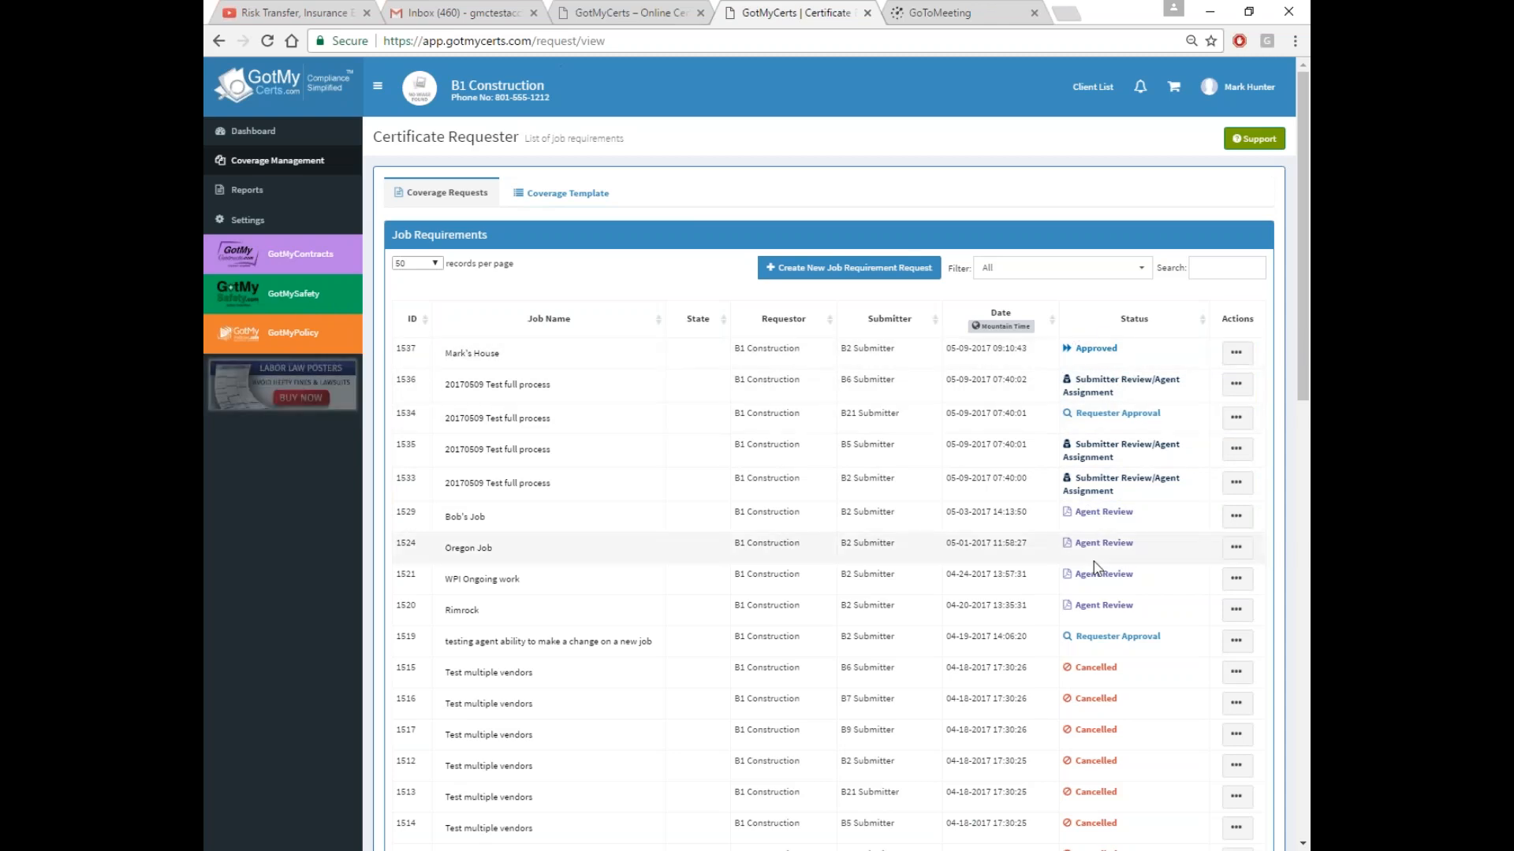
Start reassigning job 1536, review the assignable users, and cancel without saving
click(1233, 392)
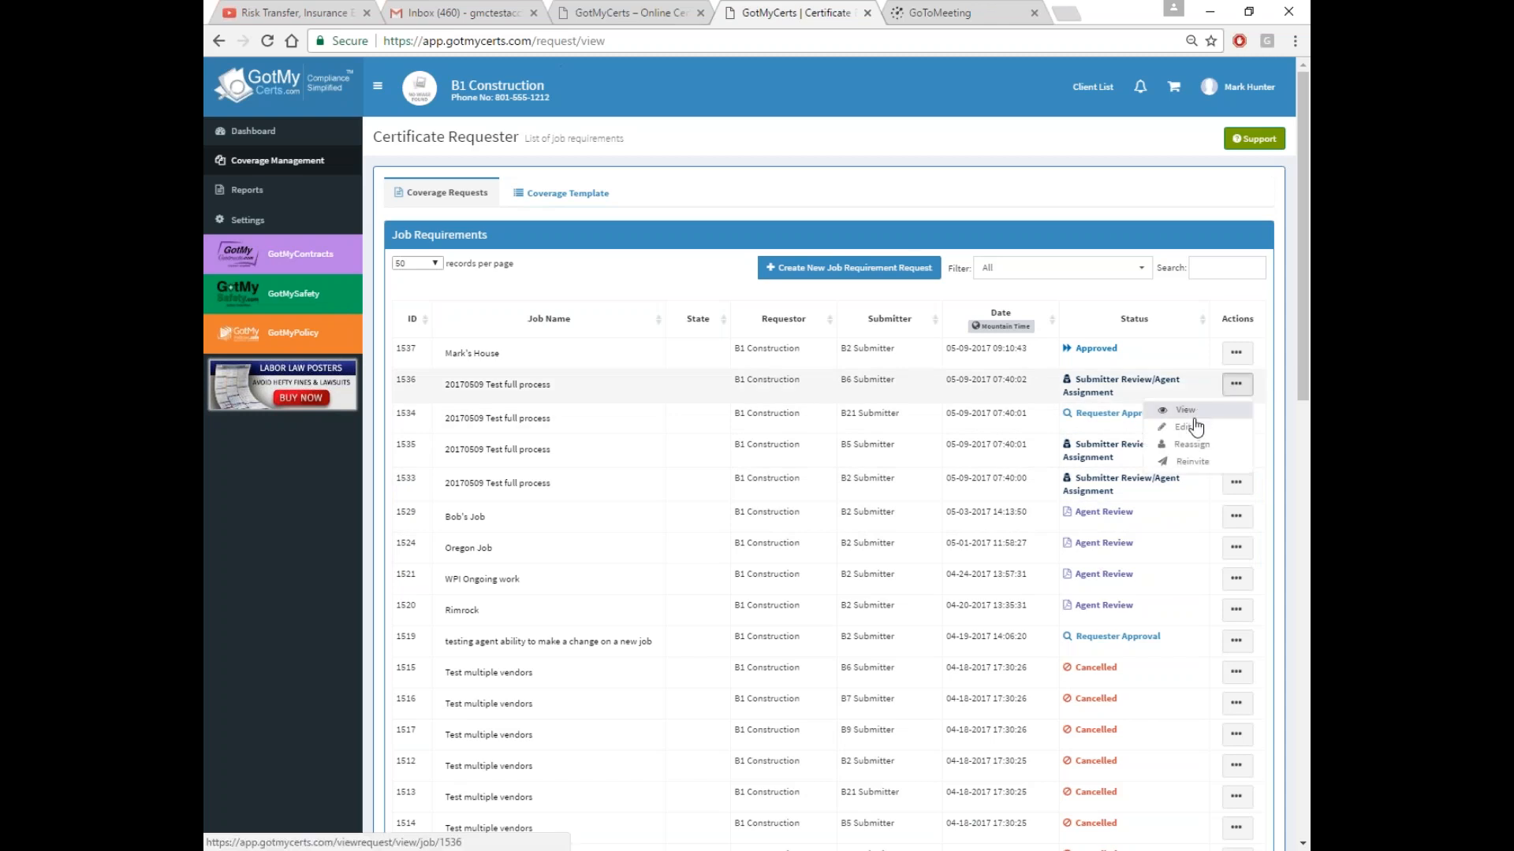
click(1192, 445)
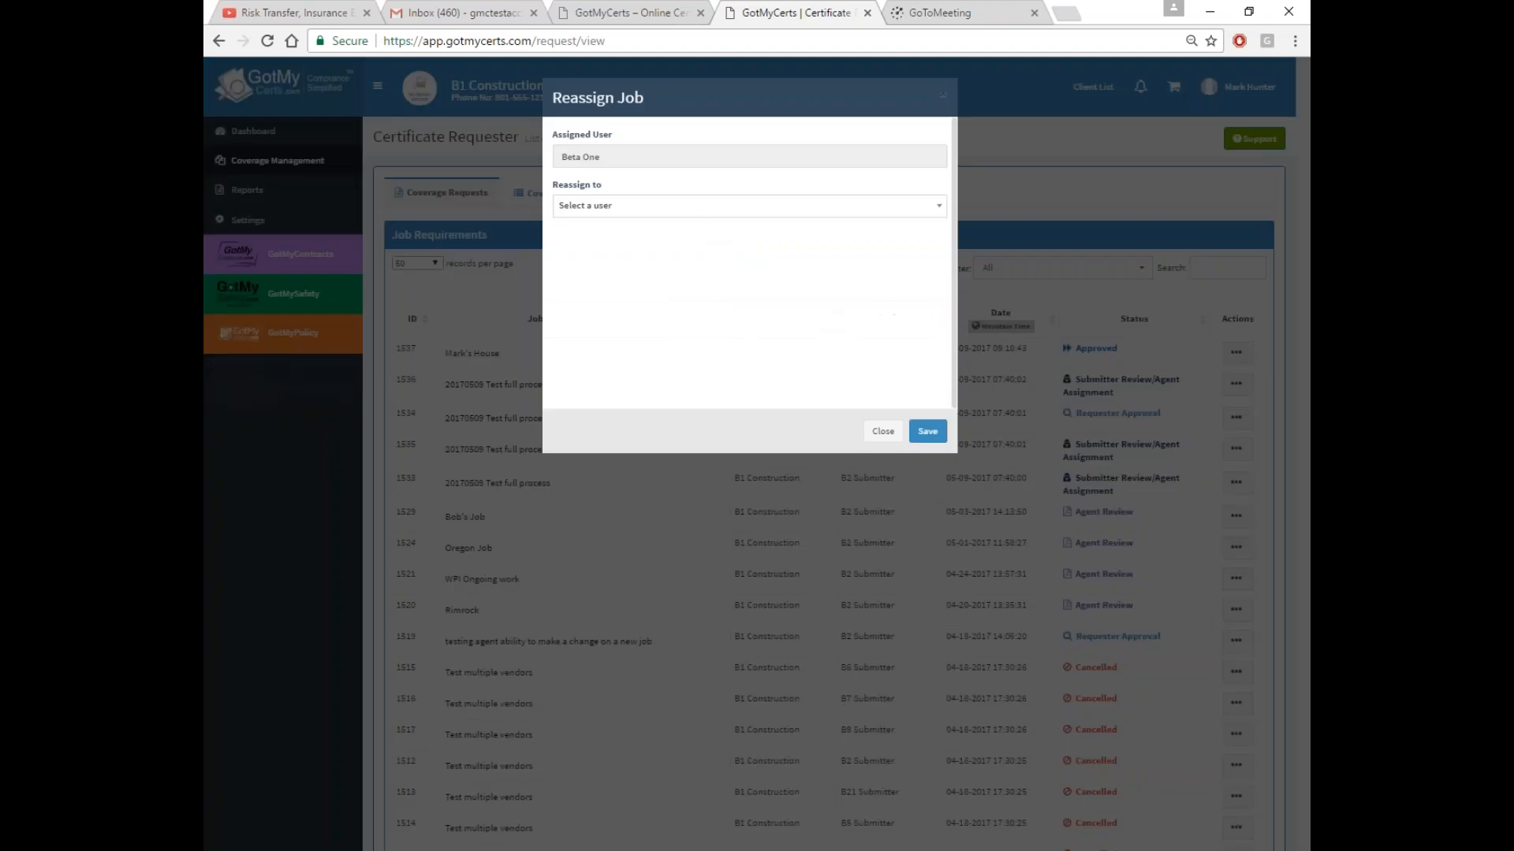
click(679, 207)
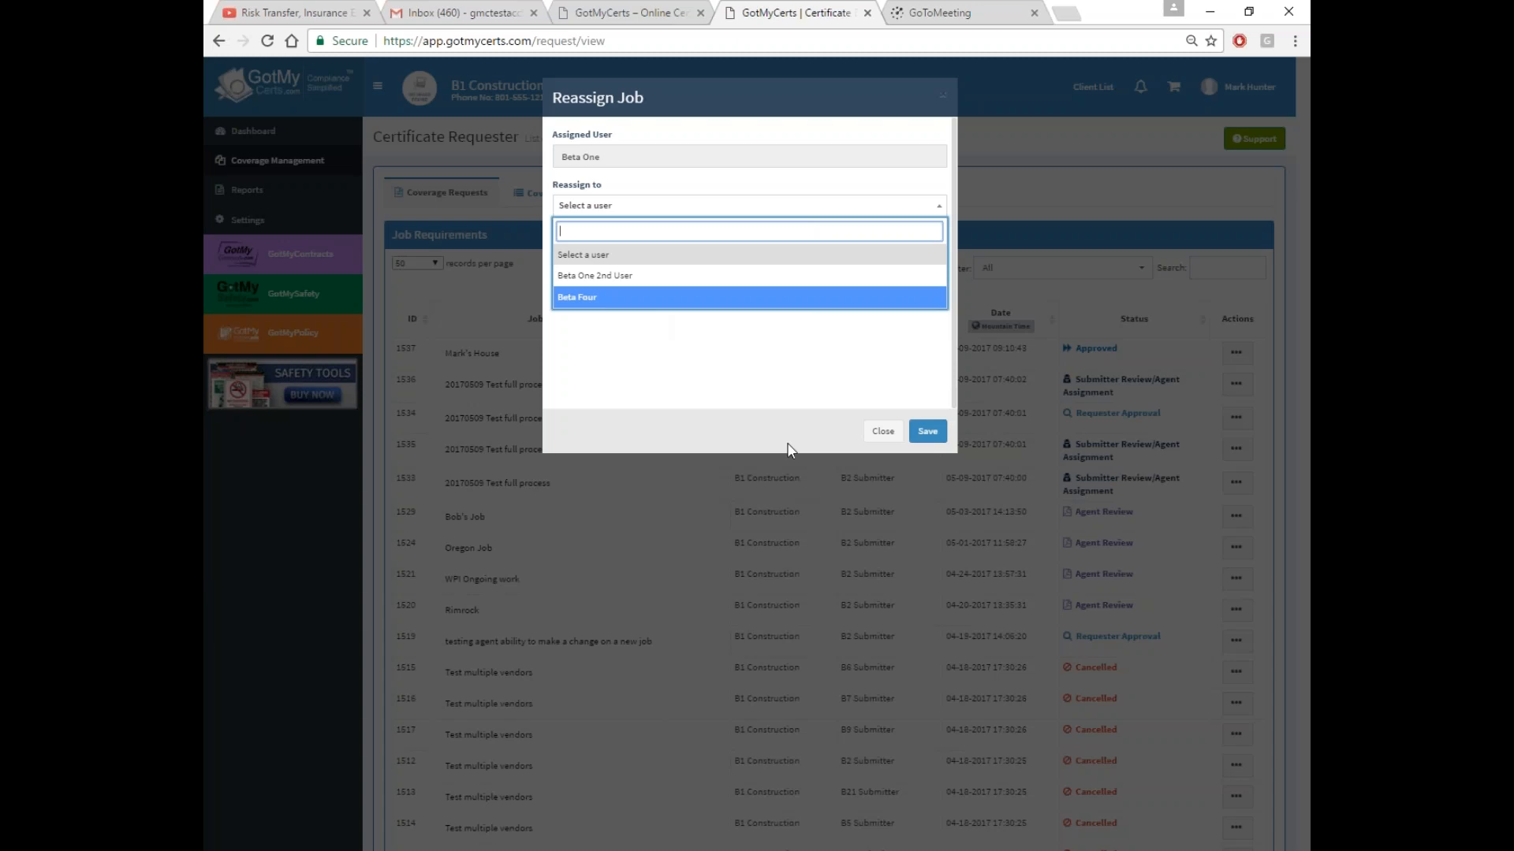
click(884, 433)
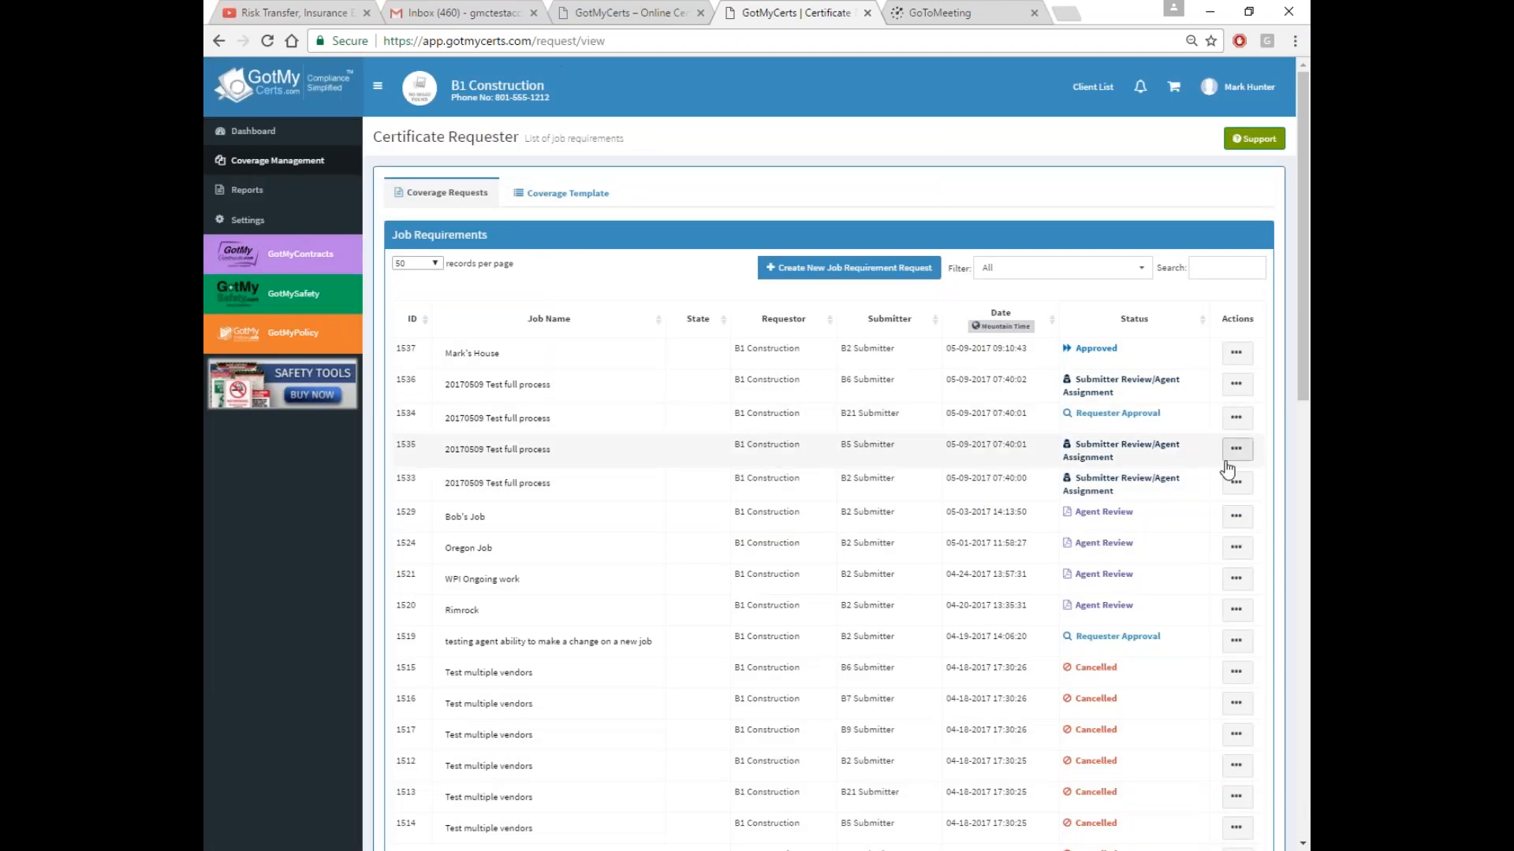
Review the action menus for job 1536 and Bob's Job, then dismiss them
click(1236, 386)
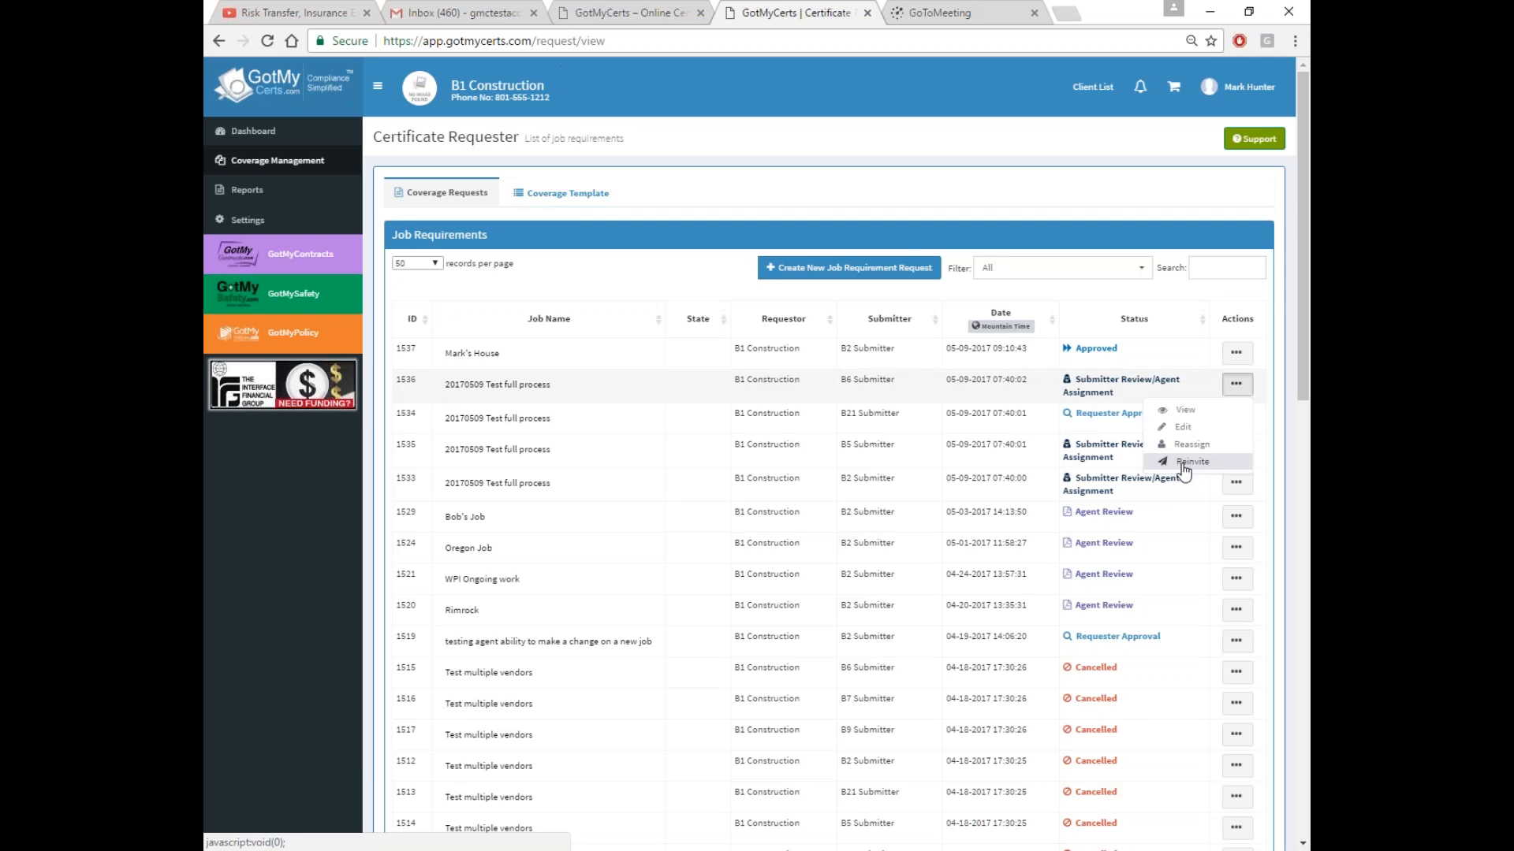
click(1165, 286)
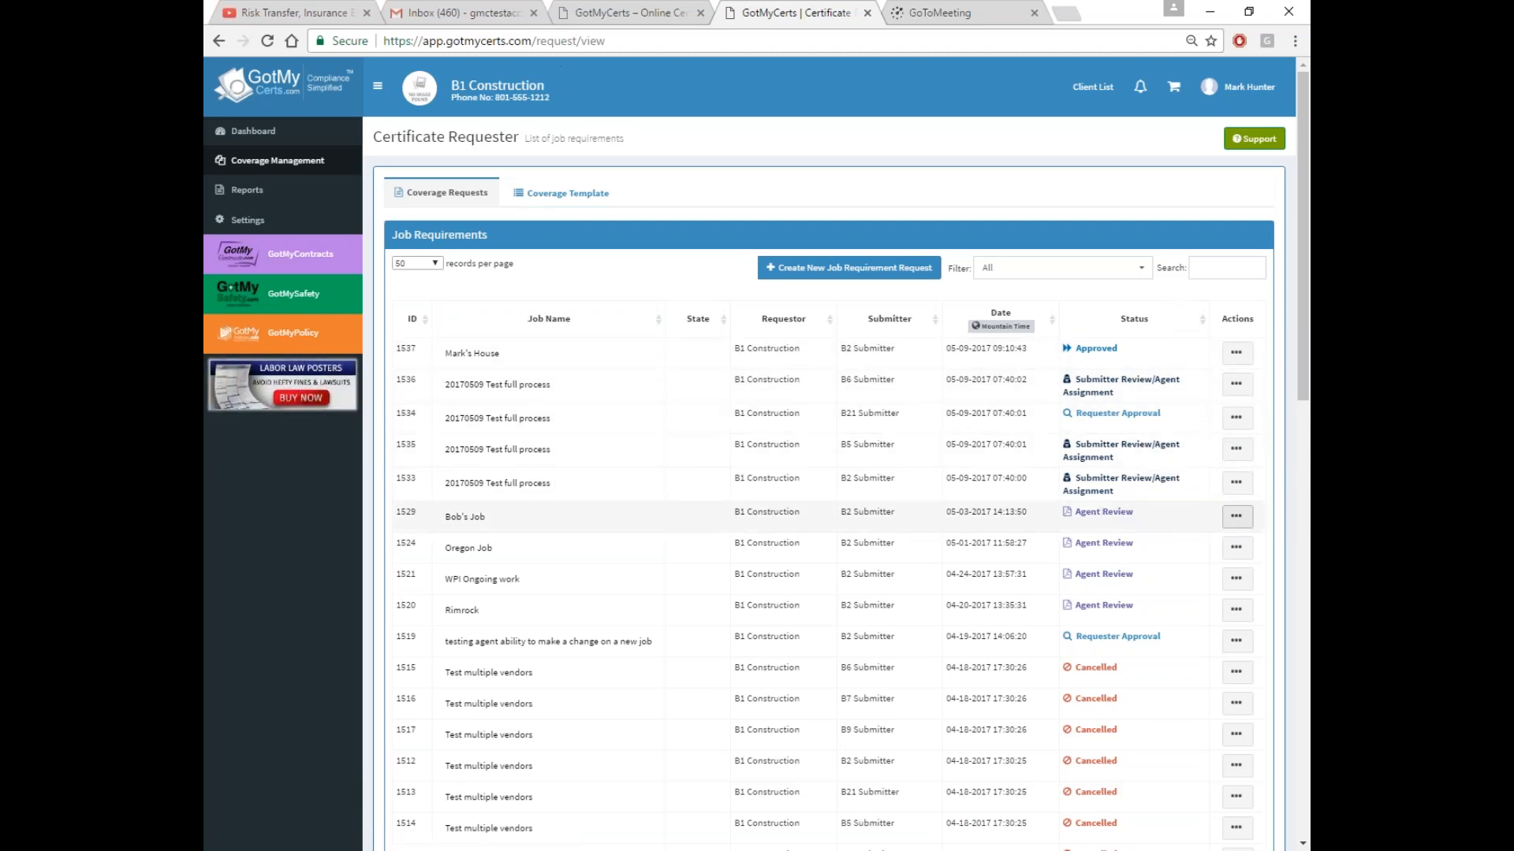
click(1235, 516)
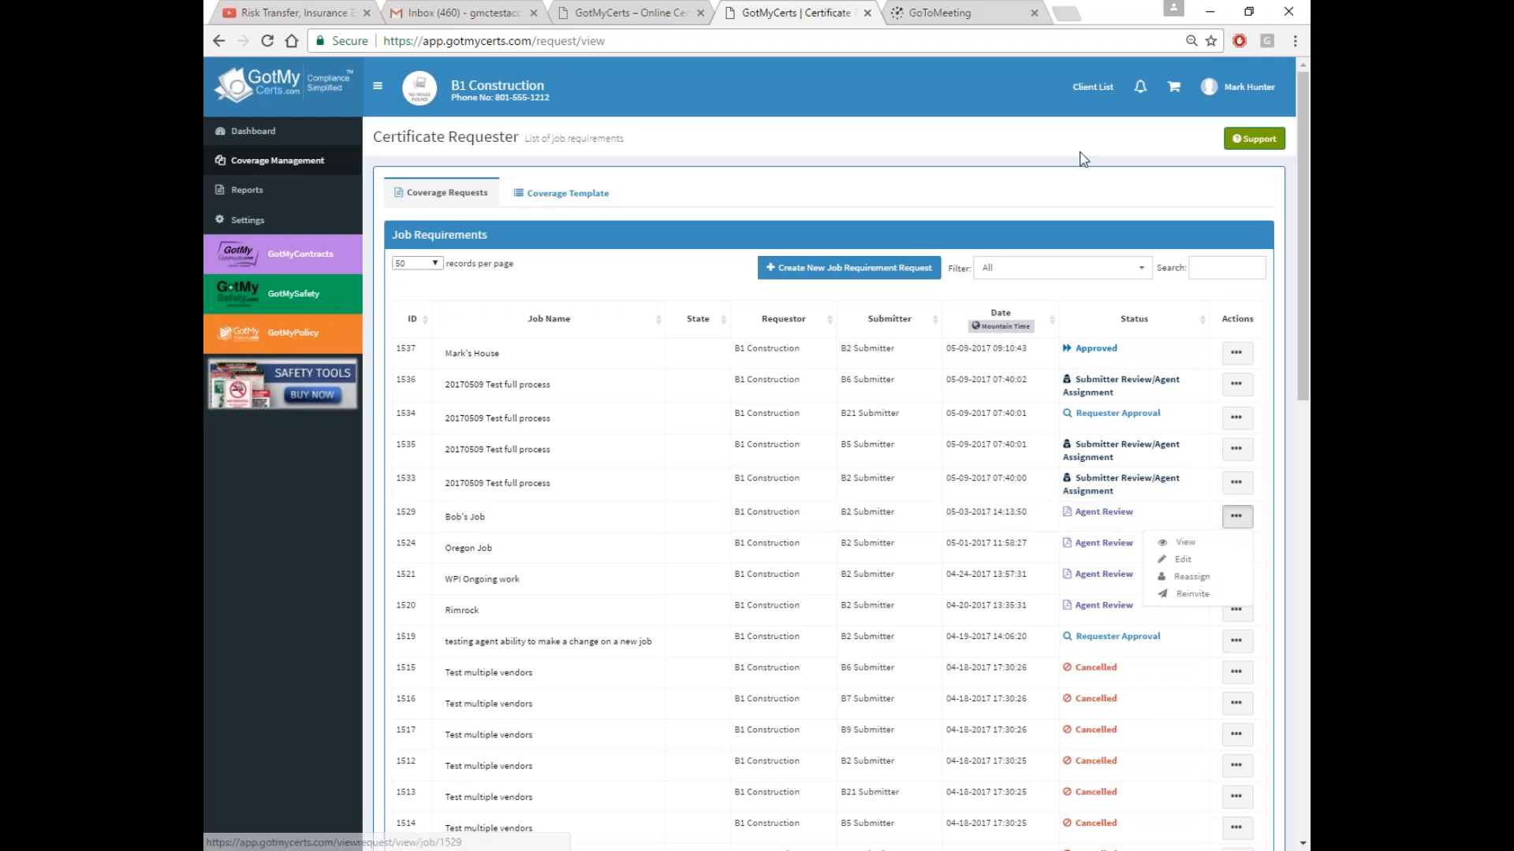
click(1066, 192)
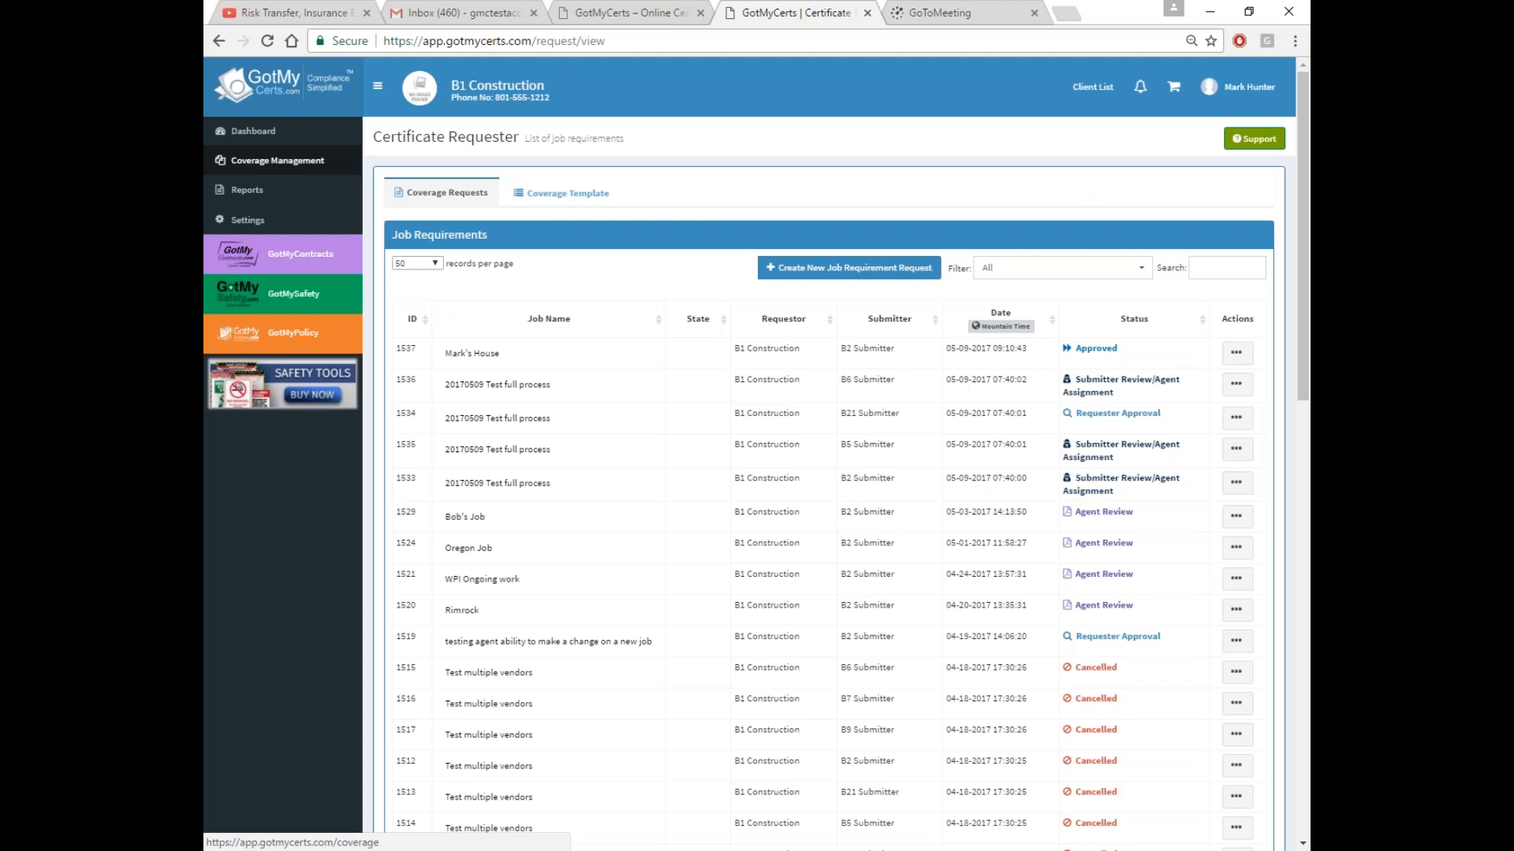
Add a new coverage template named 'Name Residential Coverage', fixing the misspelling via spellcheck
click(562, 197)
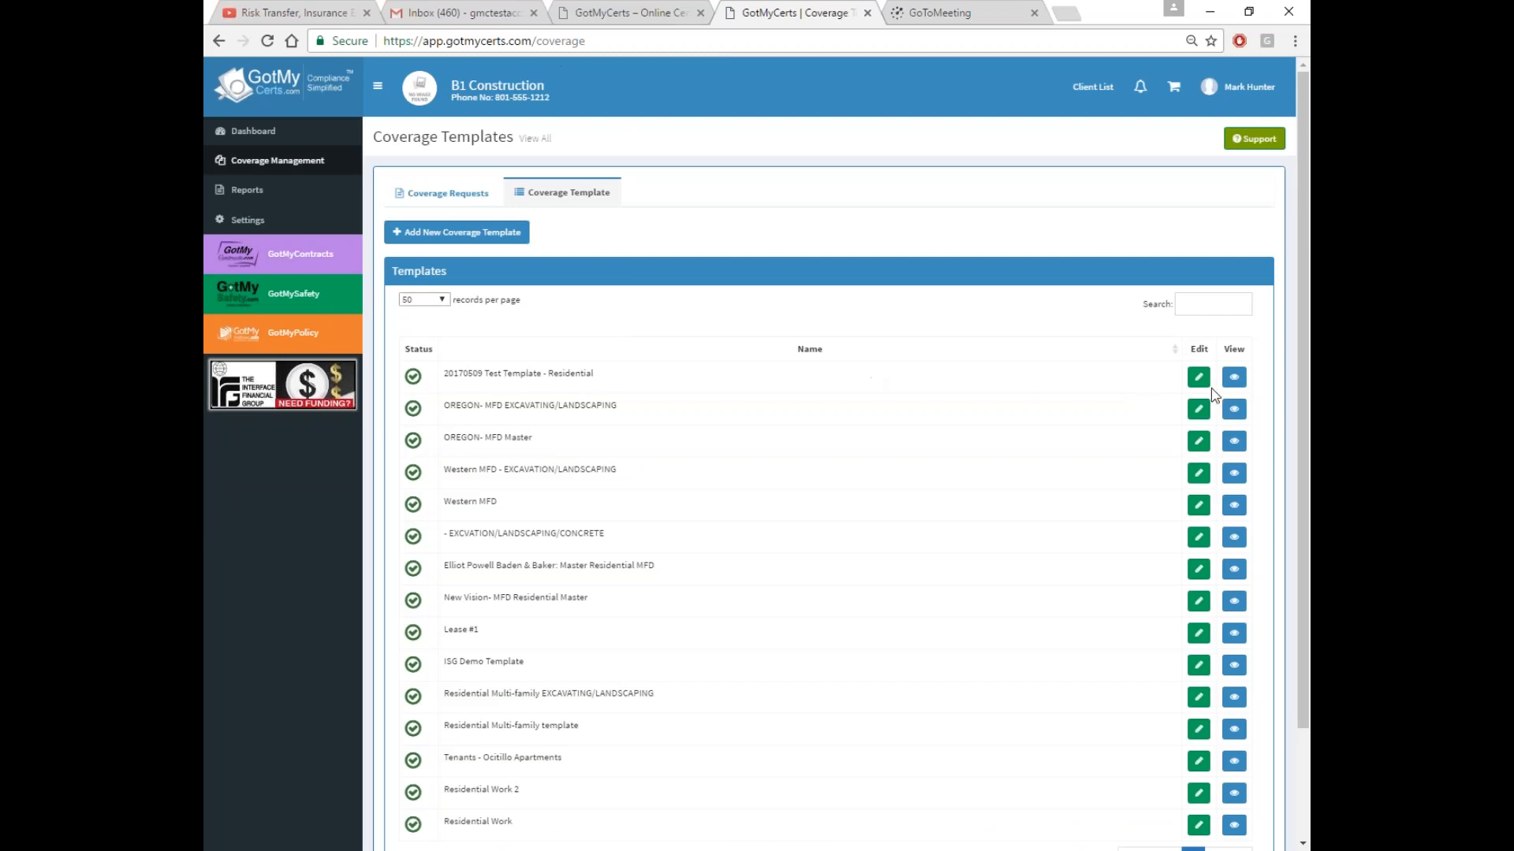
click(474, 235)
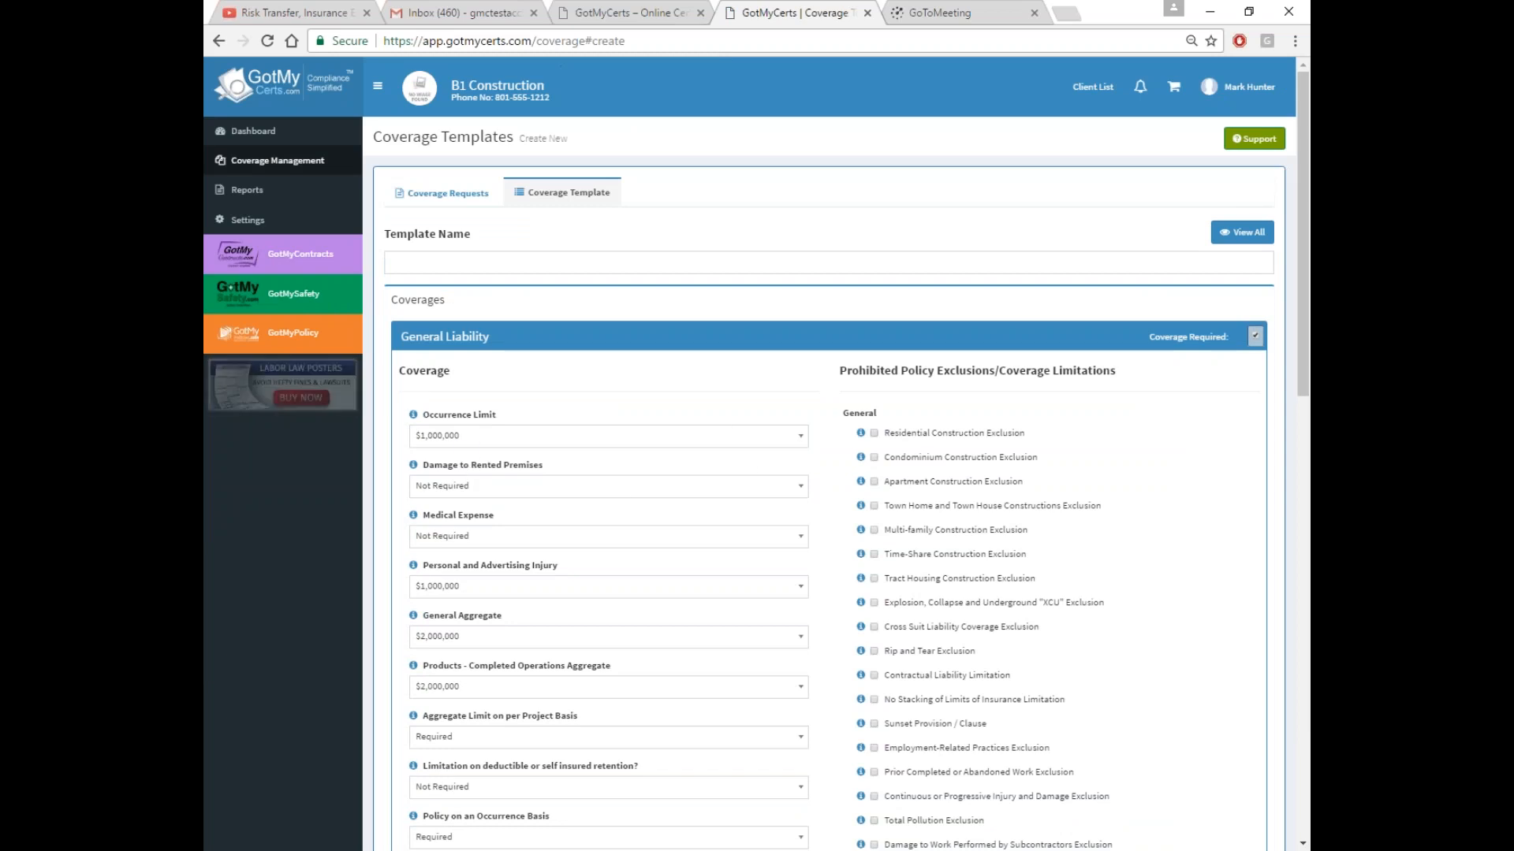
click(442, 265)
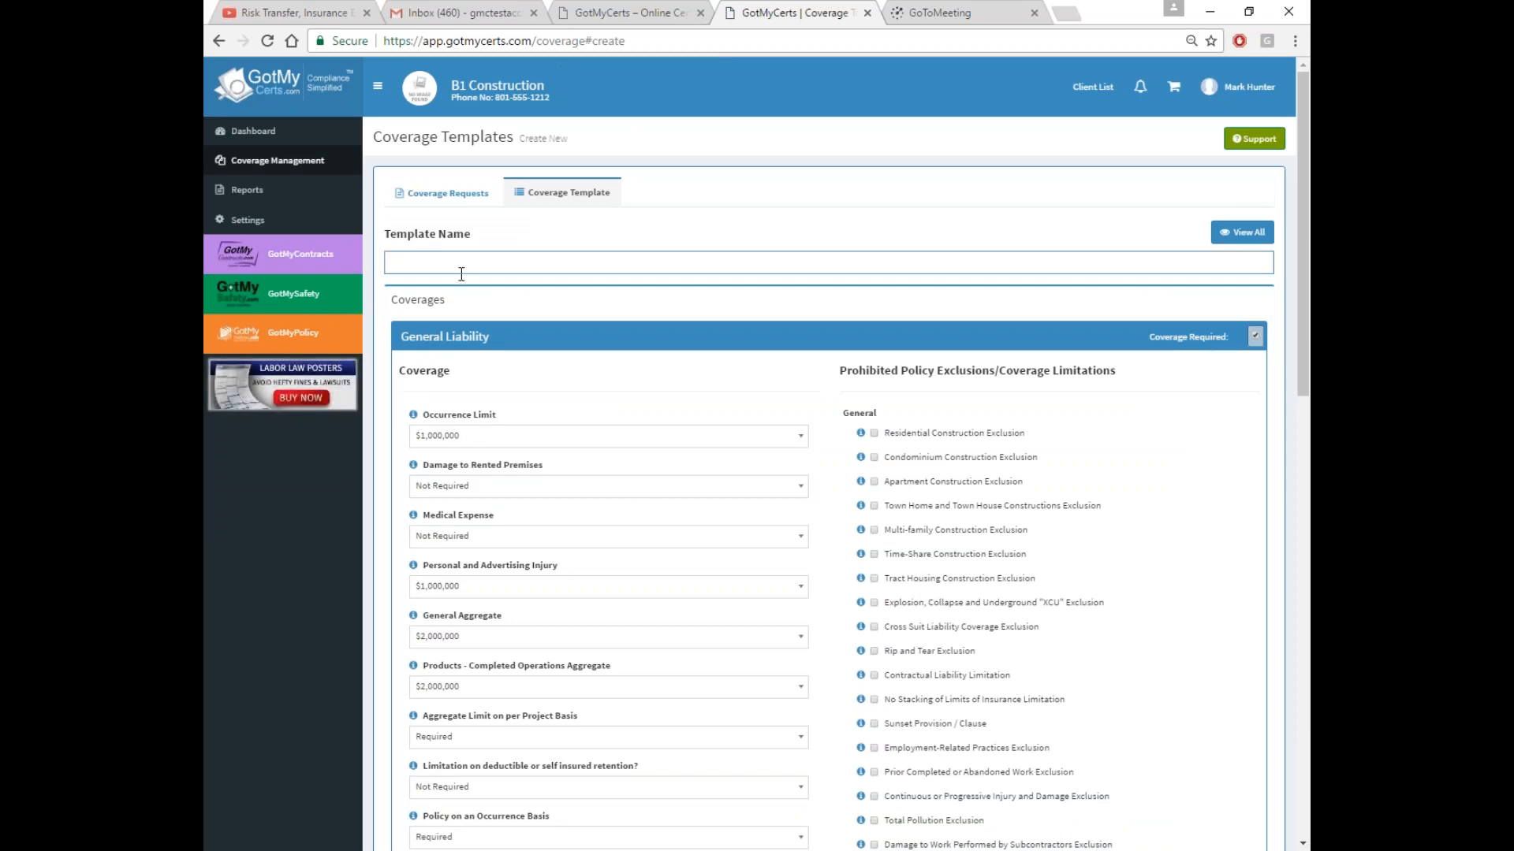
text(Name Residnetial C)
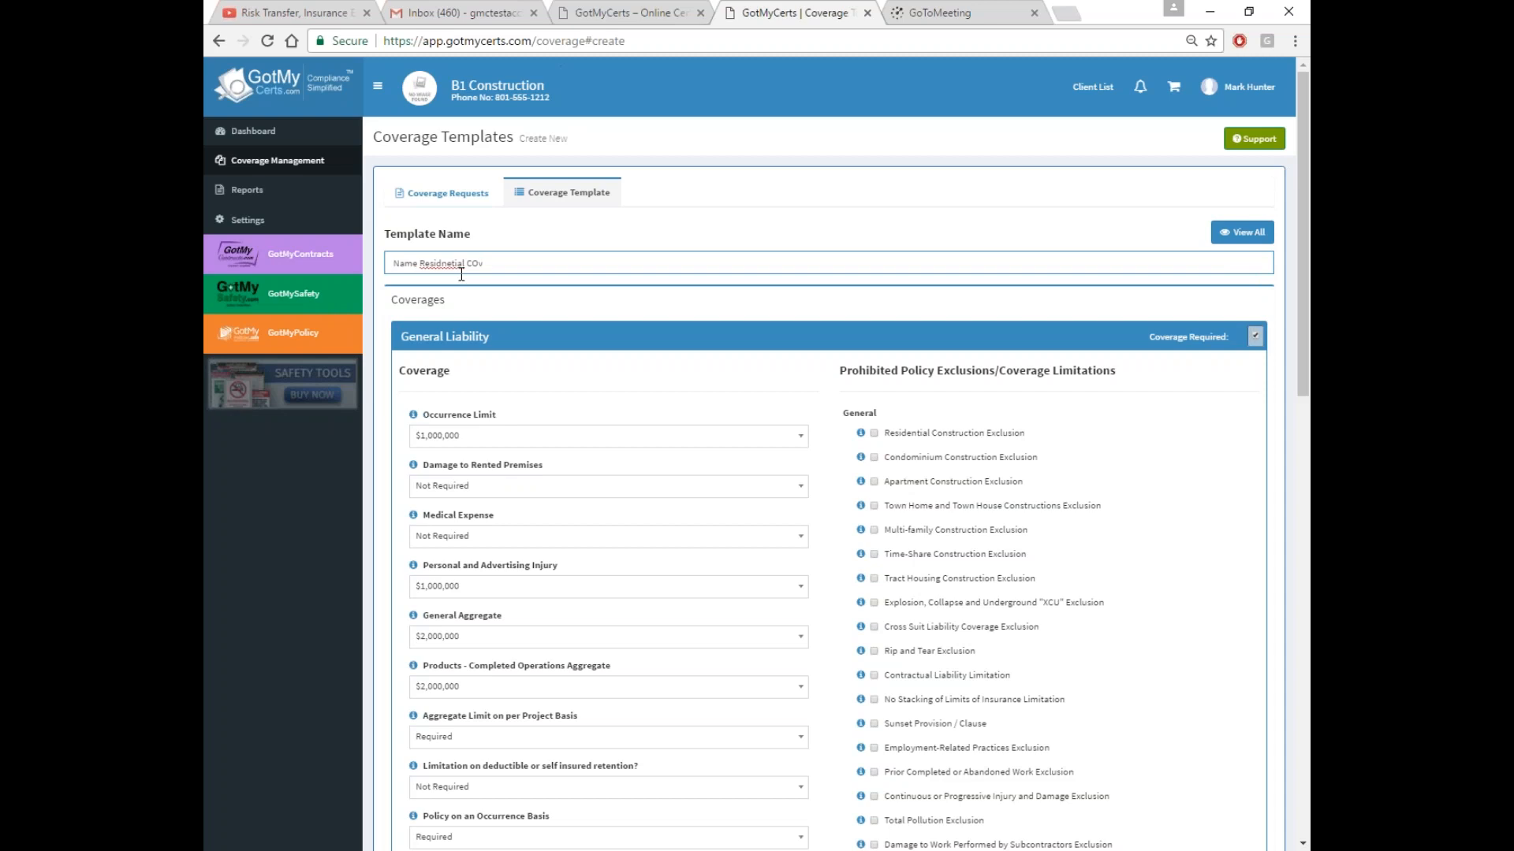
text(overage)
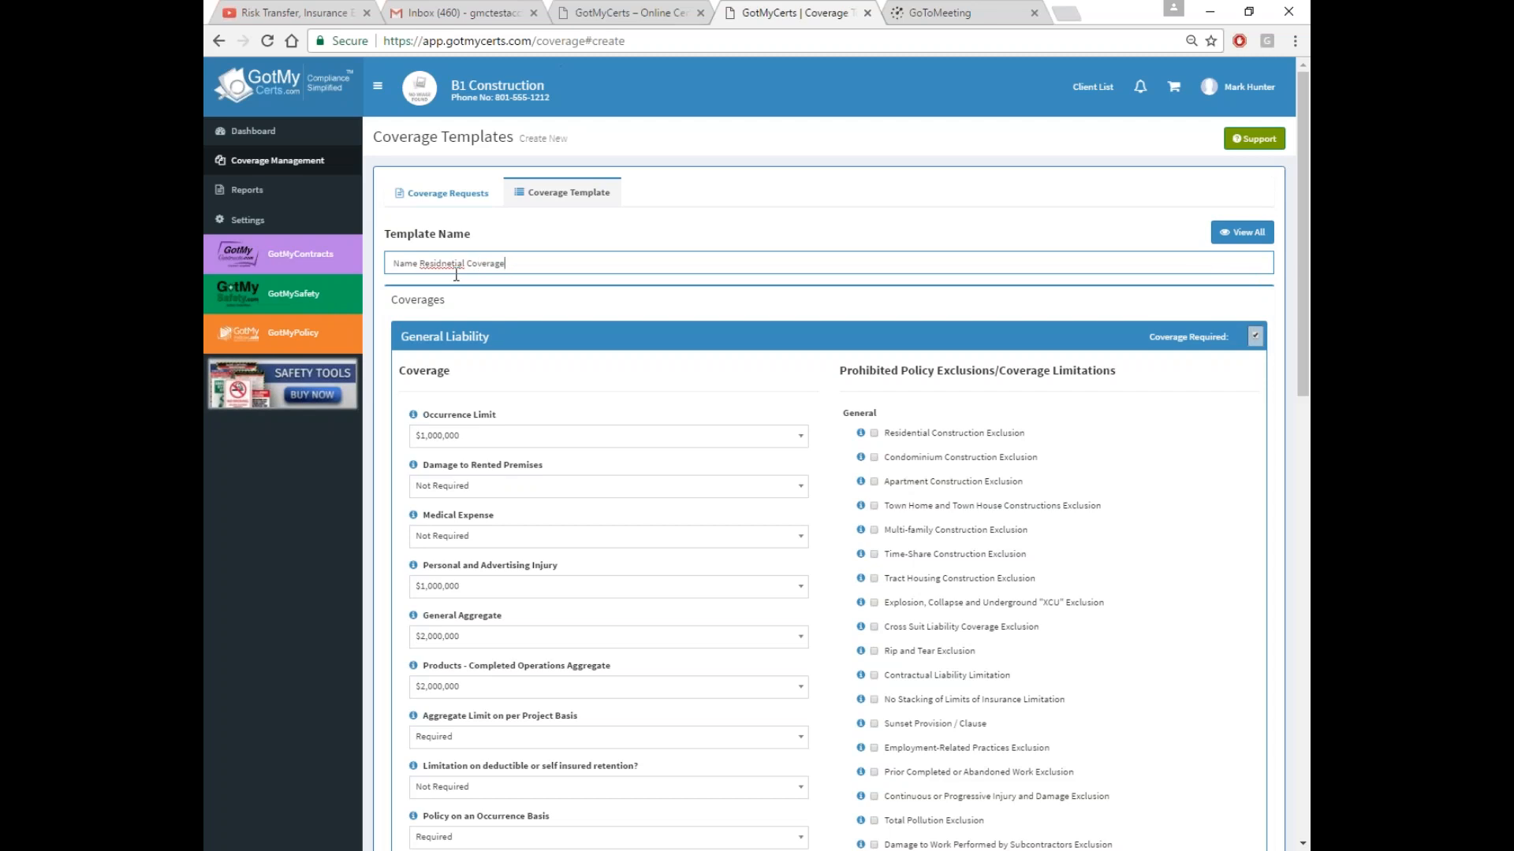
right_click(454, 267)
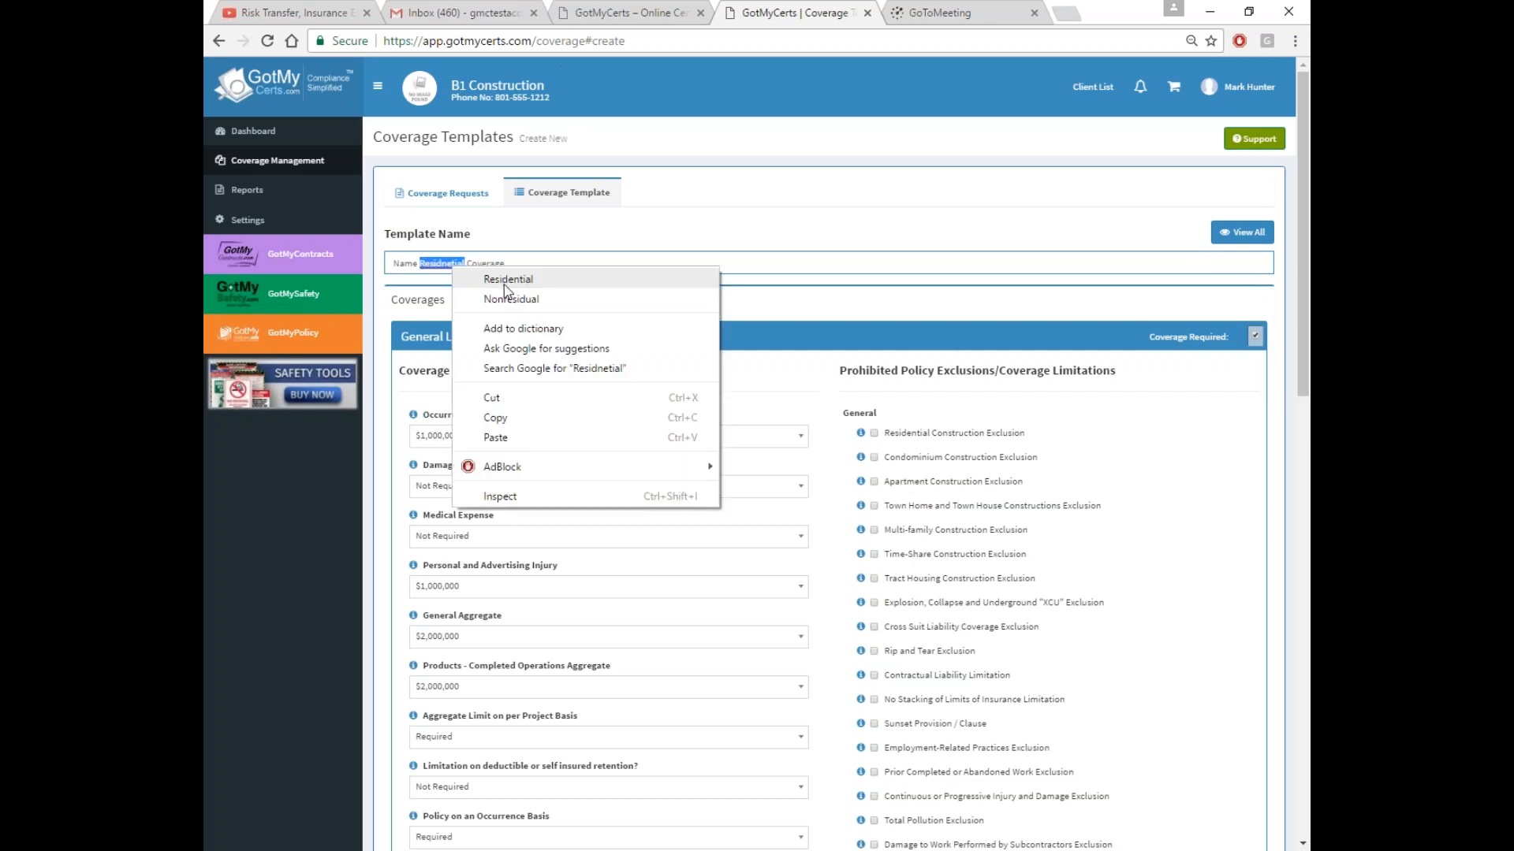
click(505, 281)
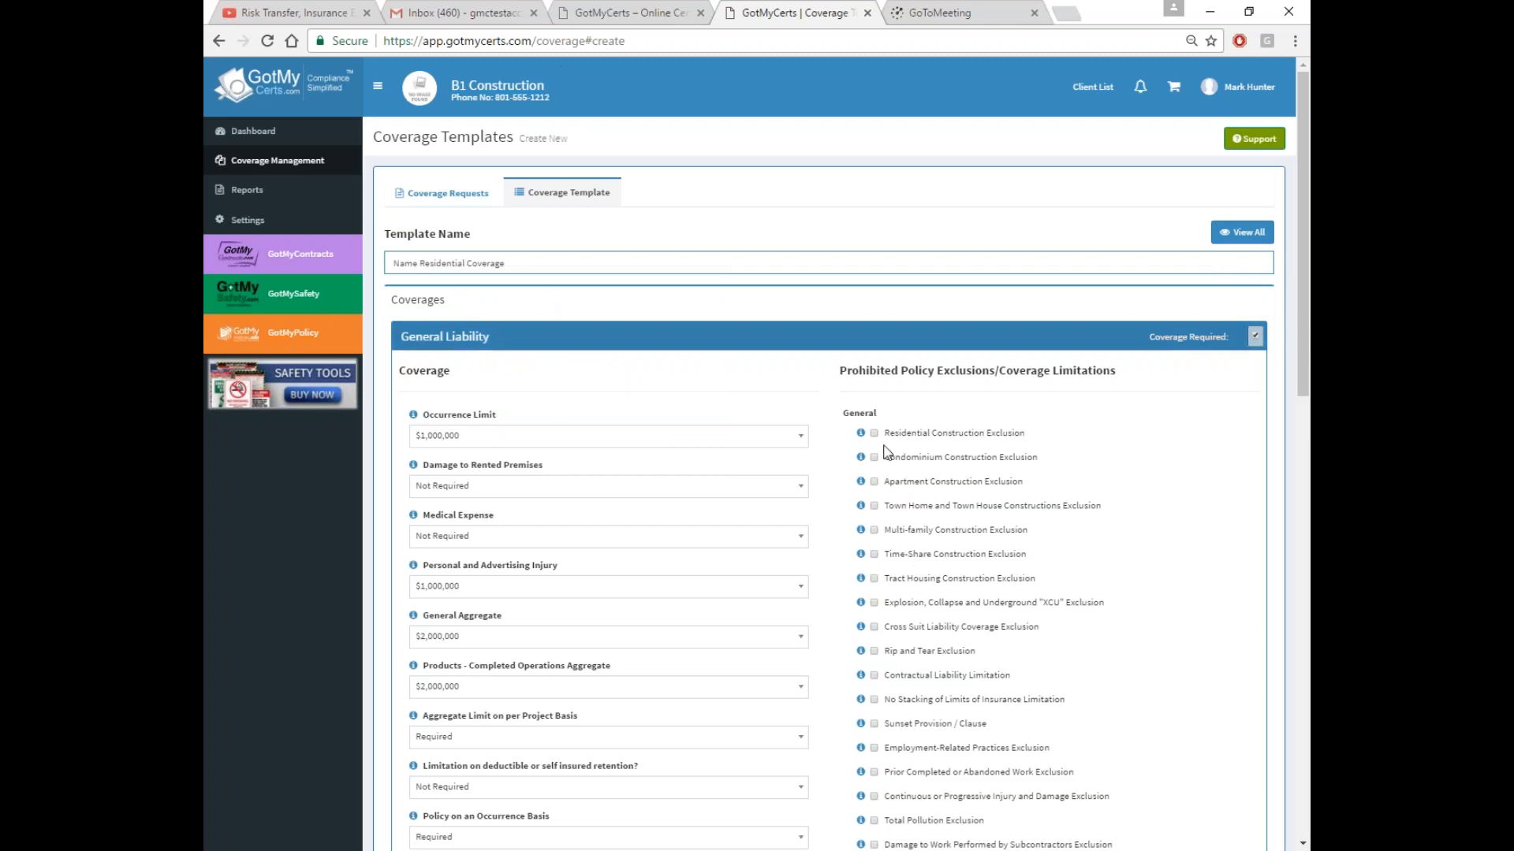
scroll(736, 439, down, 2)
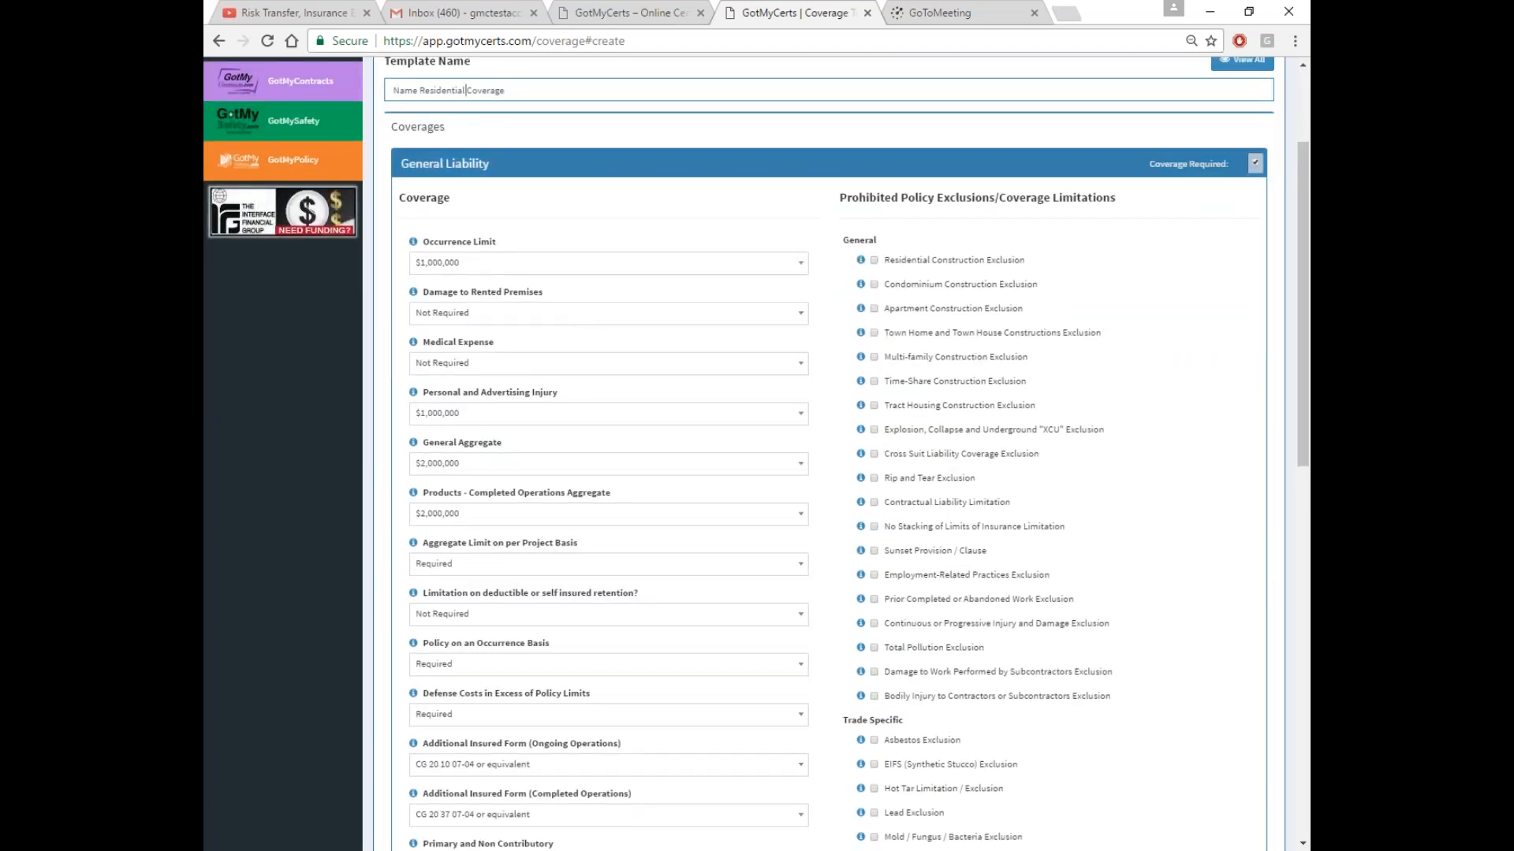
Mark Workers' Compensation and Auto as required and untick Umbrella / Excess Liability
click(509, 163)
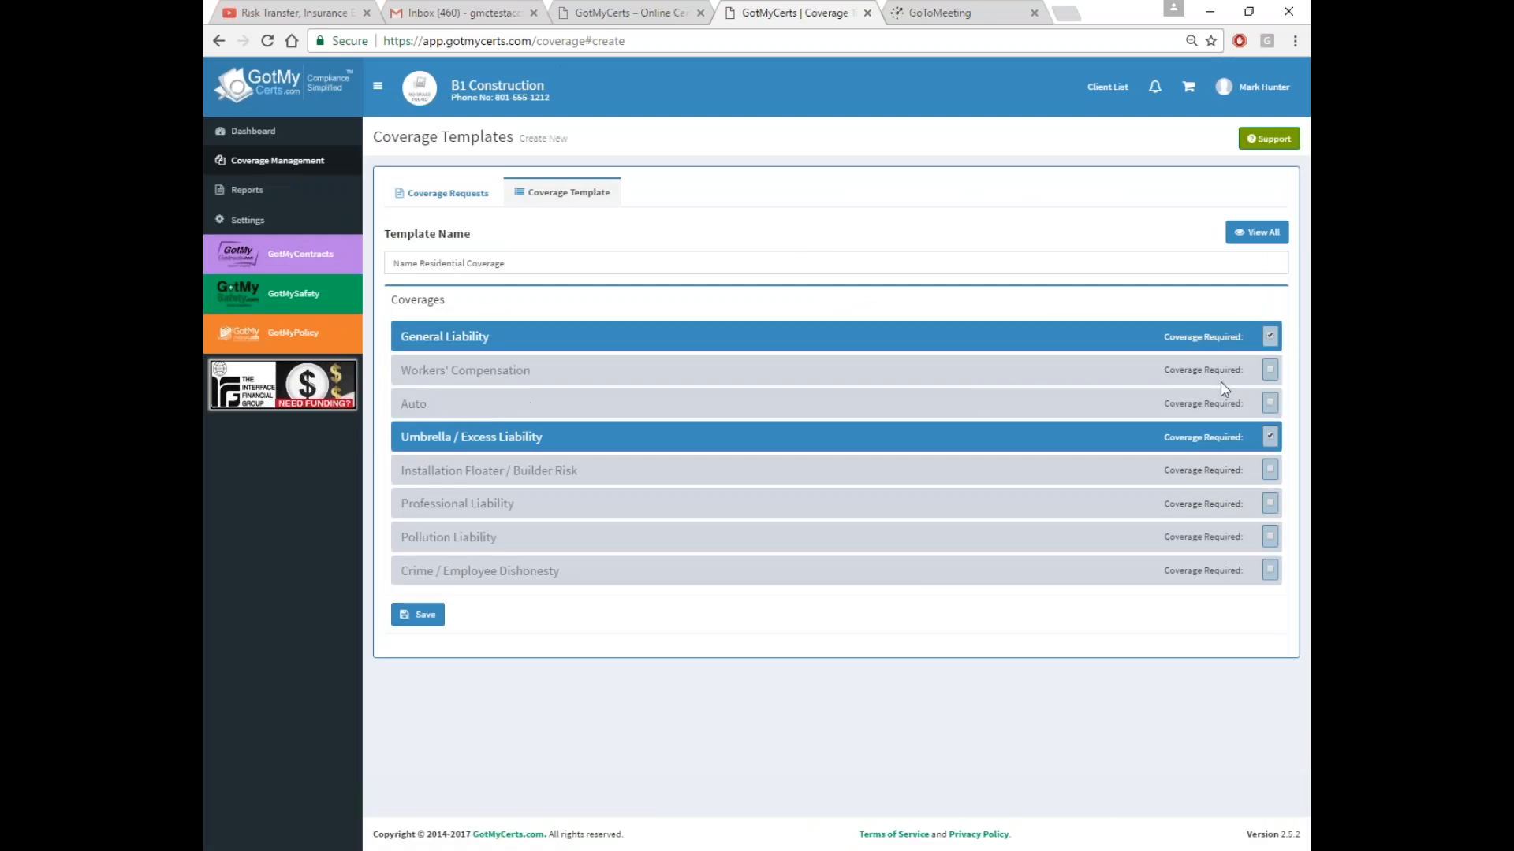
click(1271, 370)
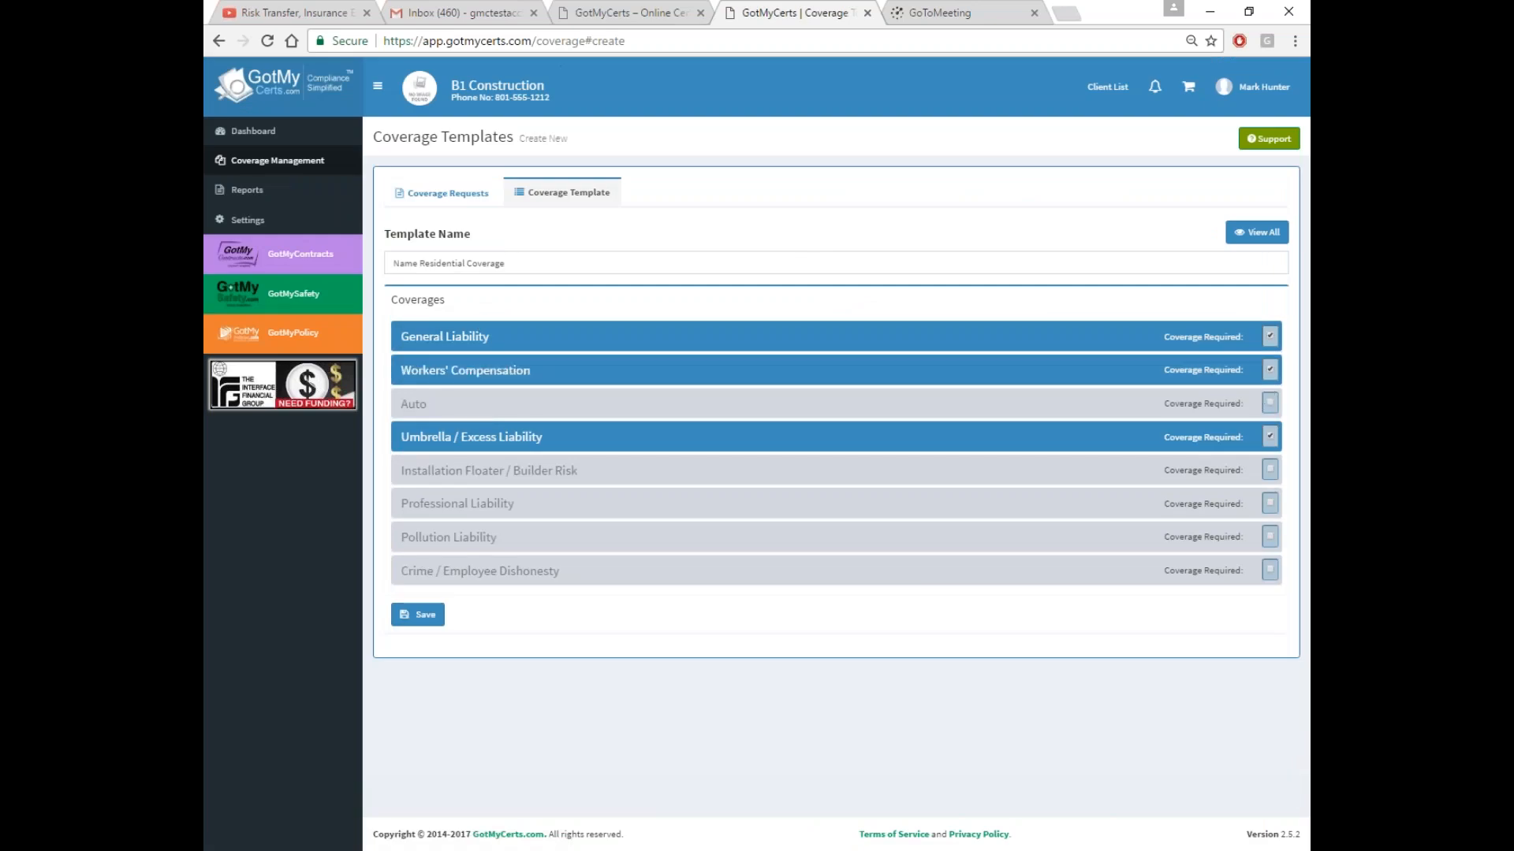
click(1270, 404)
click(1269, 436)
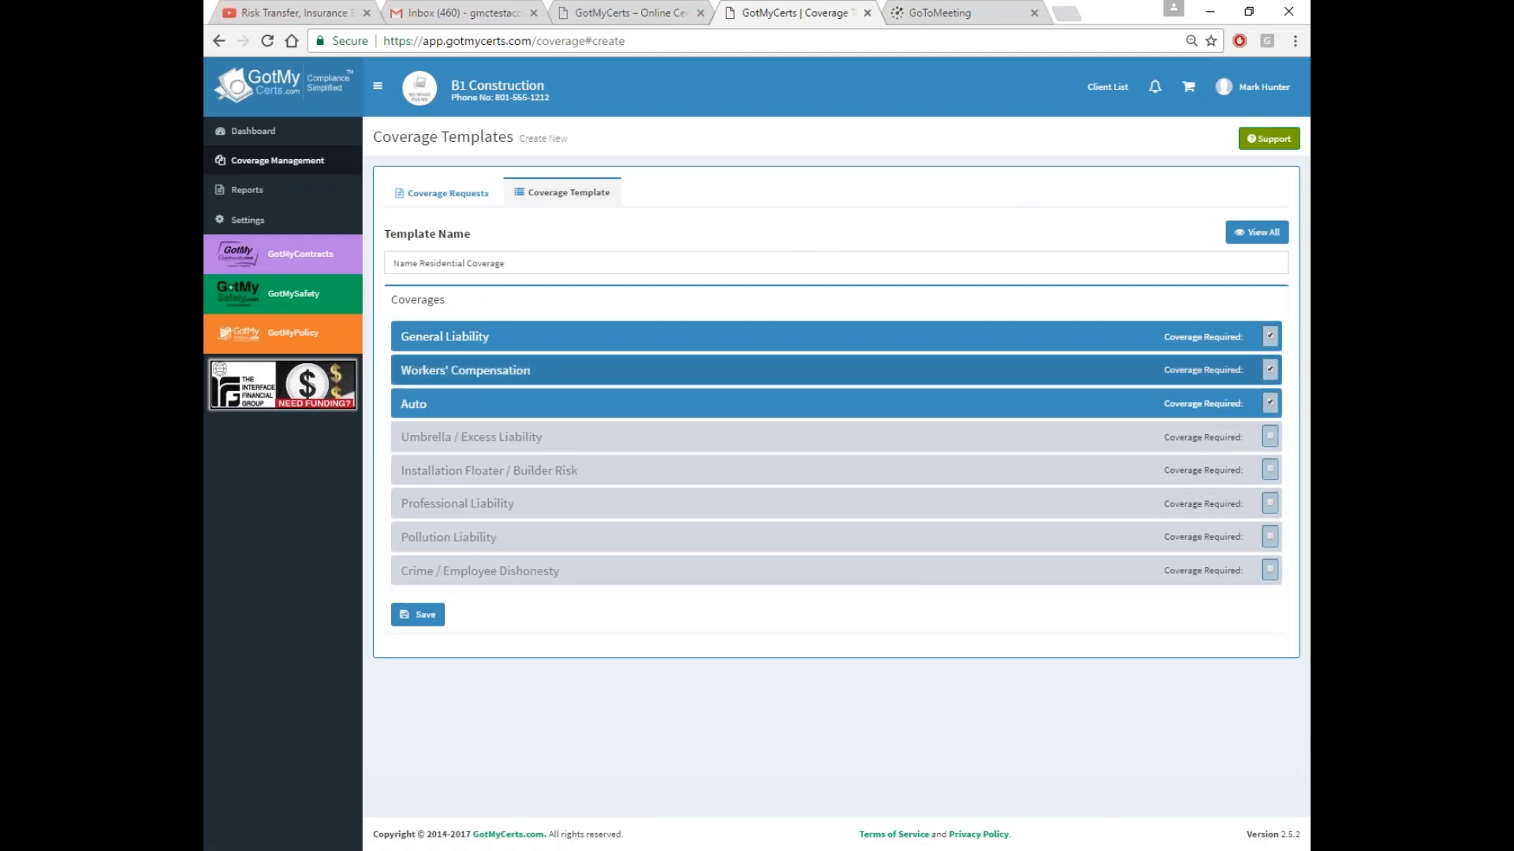
click(573, 337)
scroll(572, 250, down, 3)
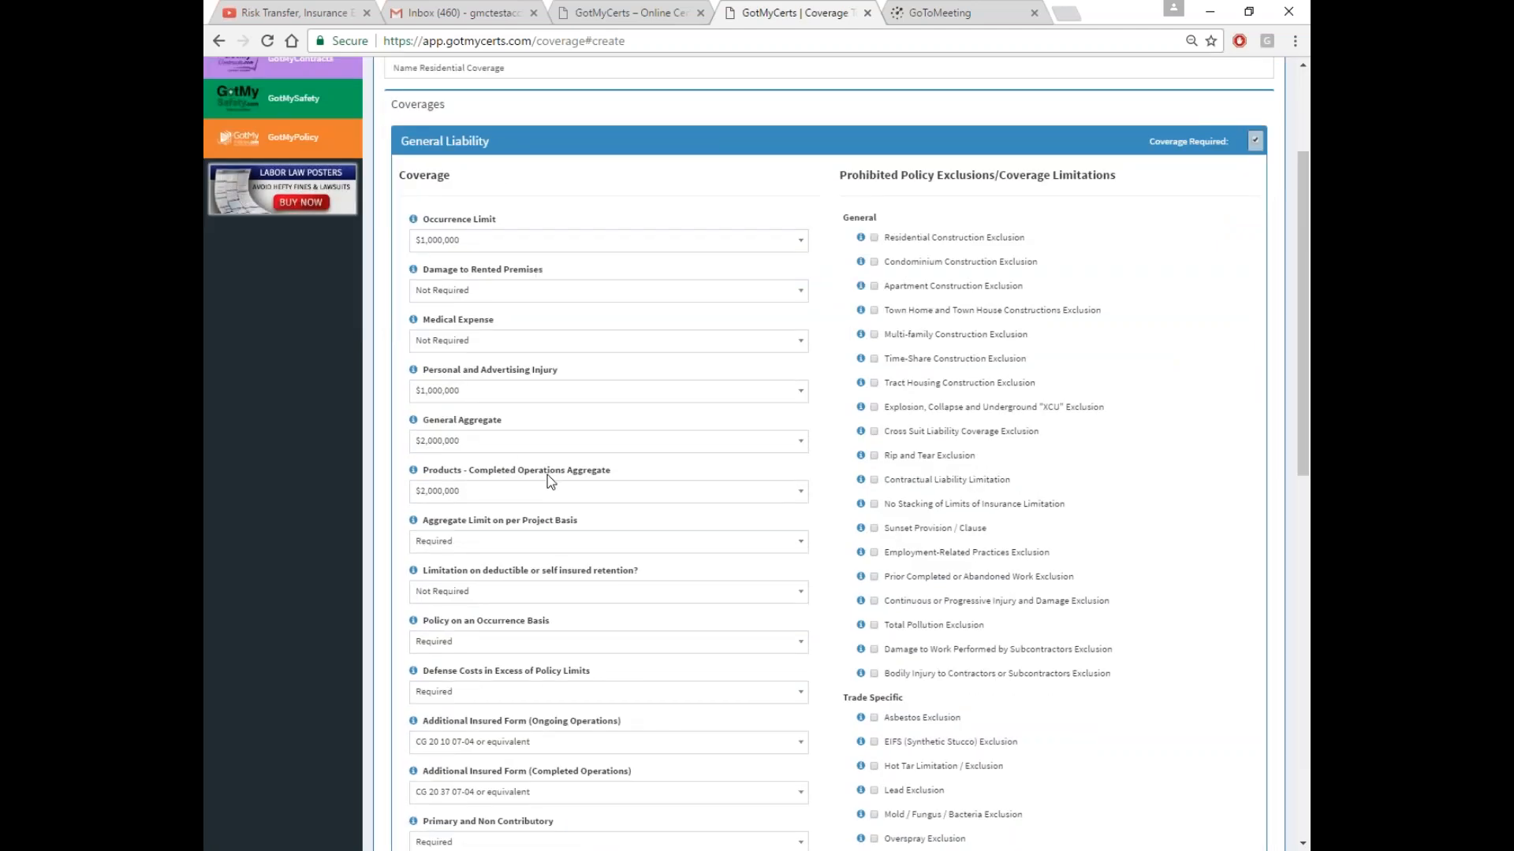
scroll(547, 477, down, 2)
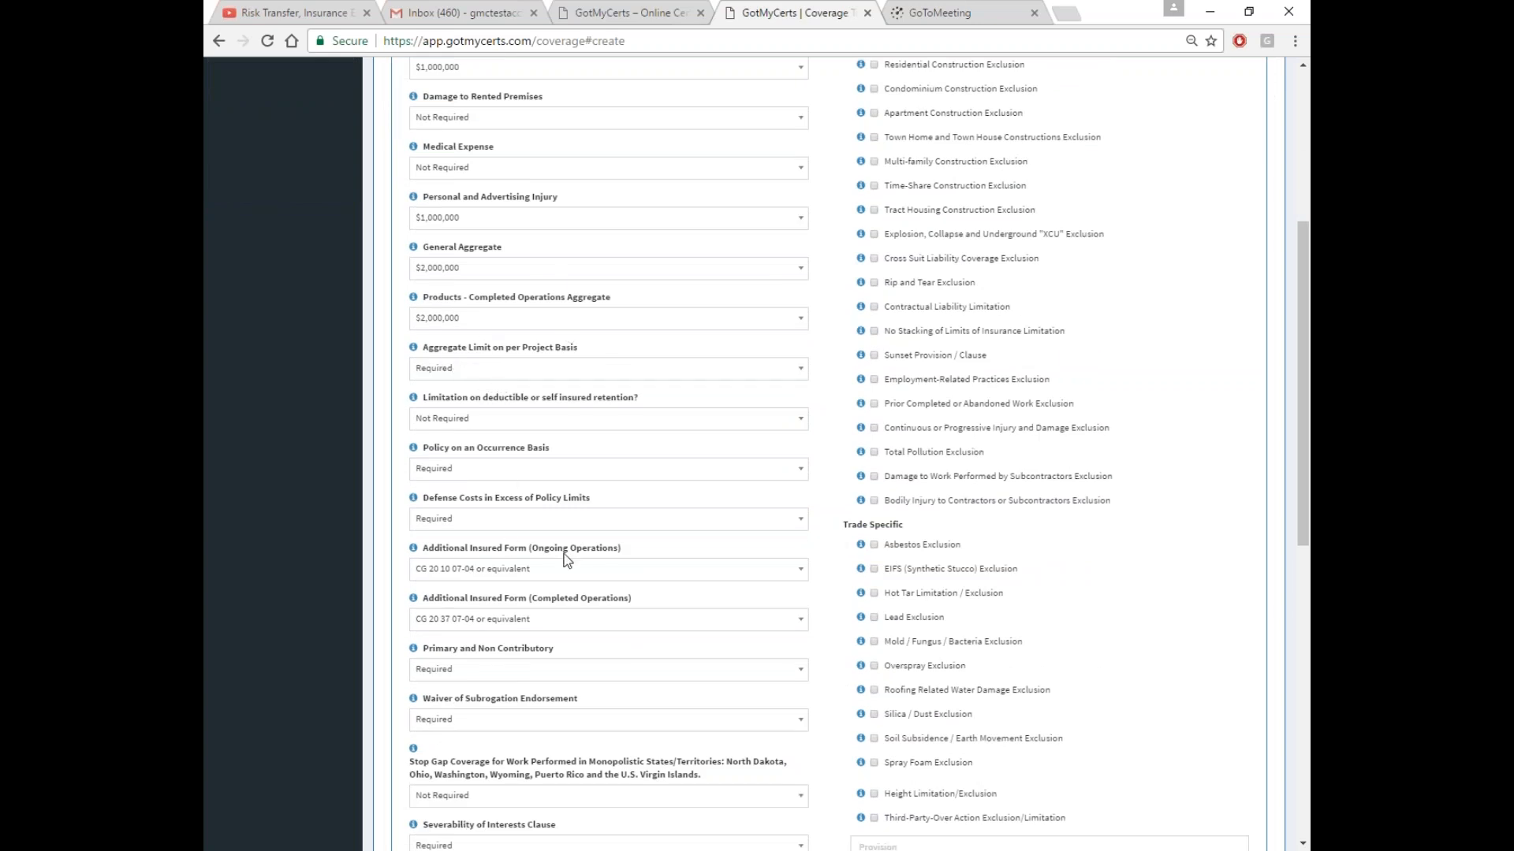
scroll(565, 560, down, 2)
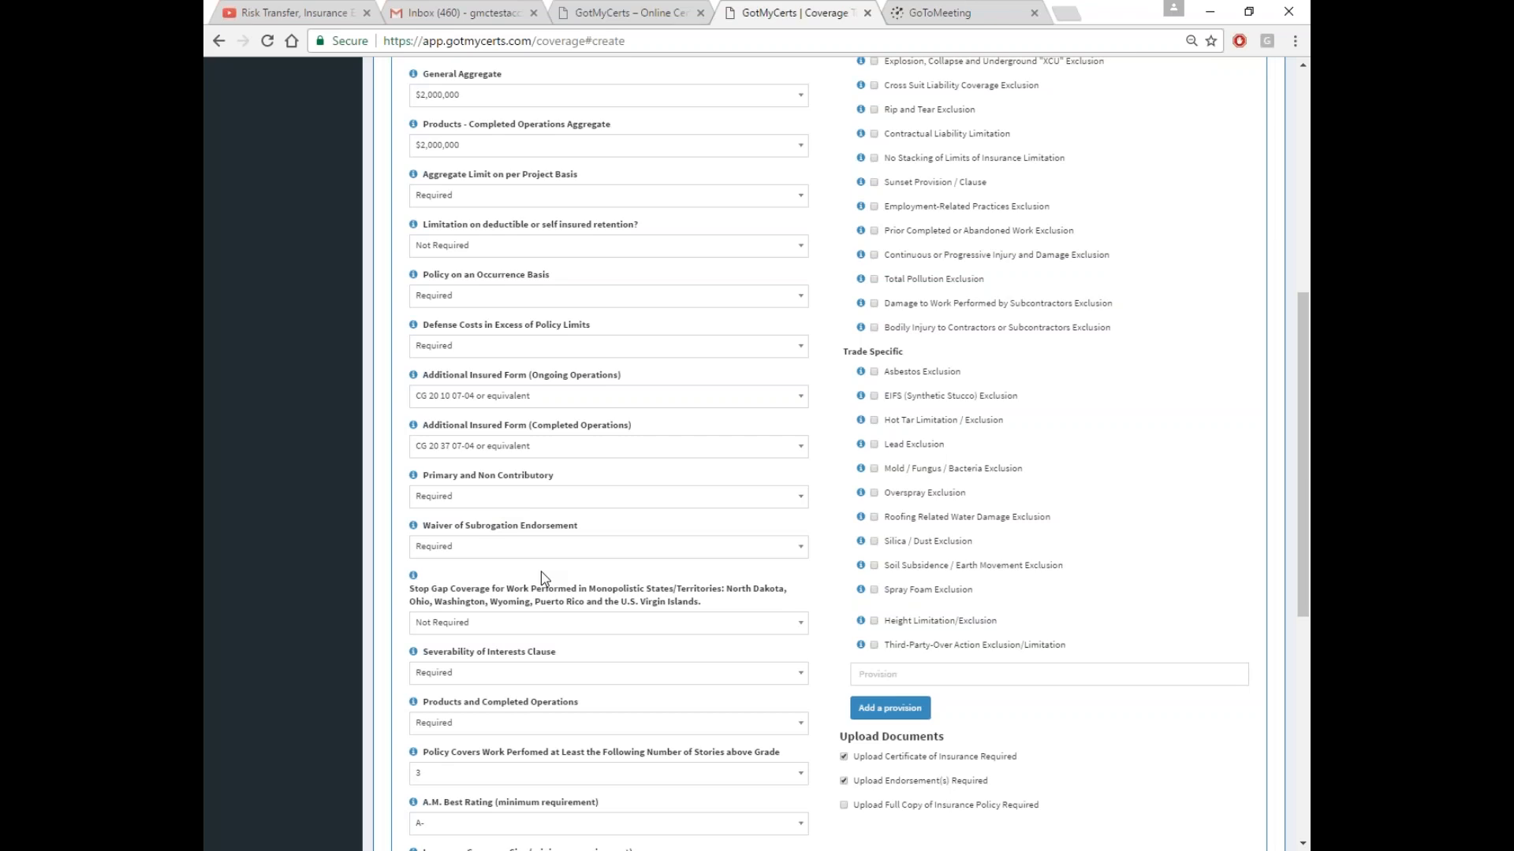
click(585, 448)
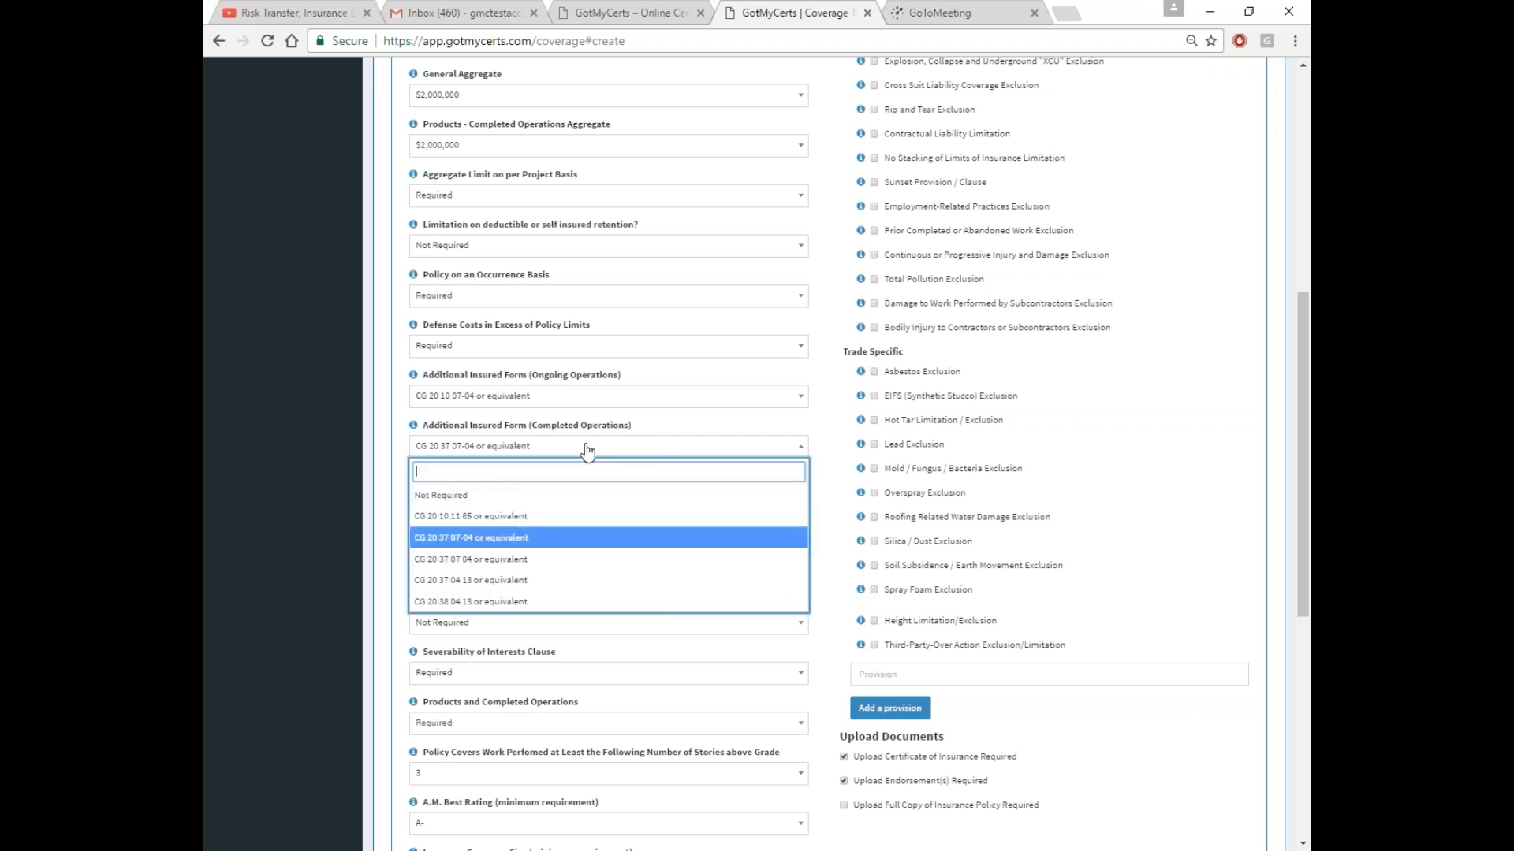
click(585, 449)
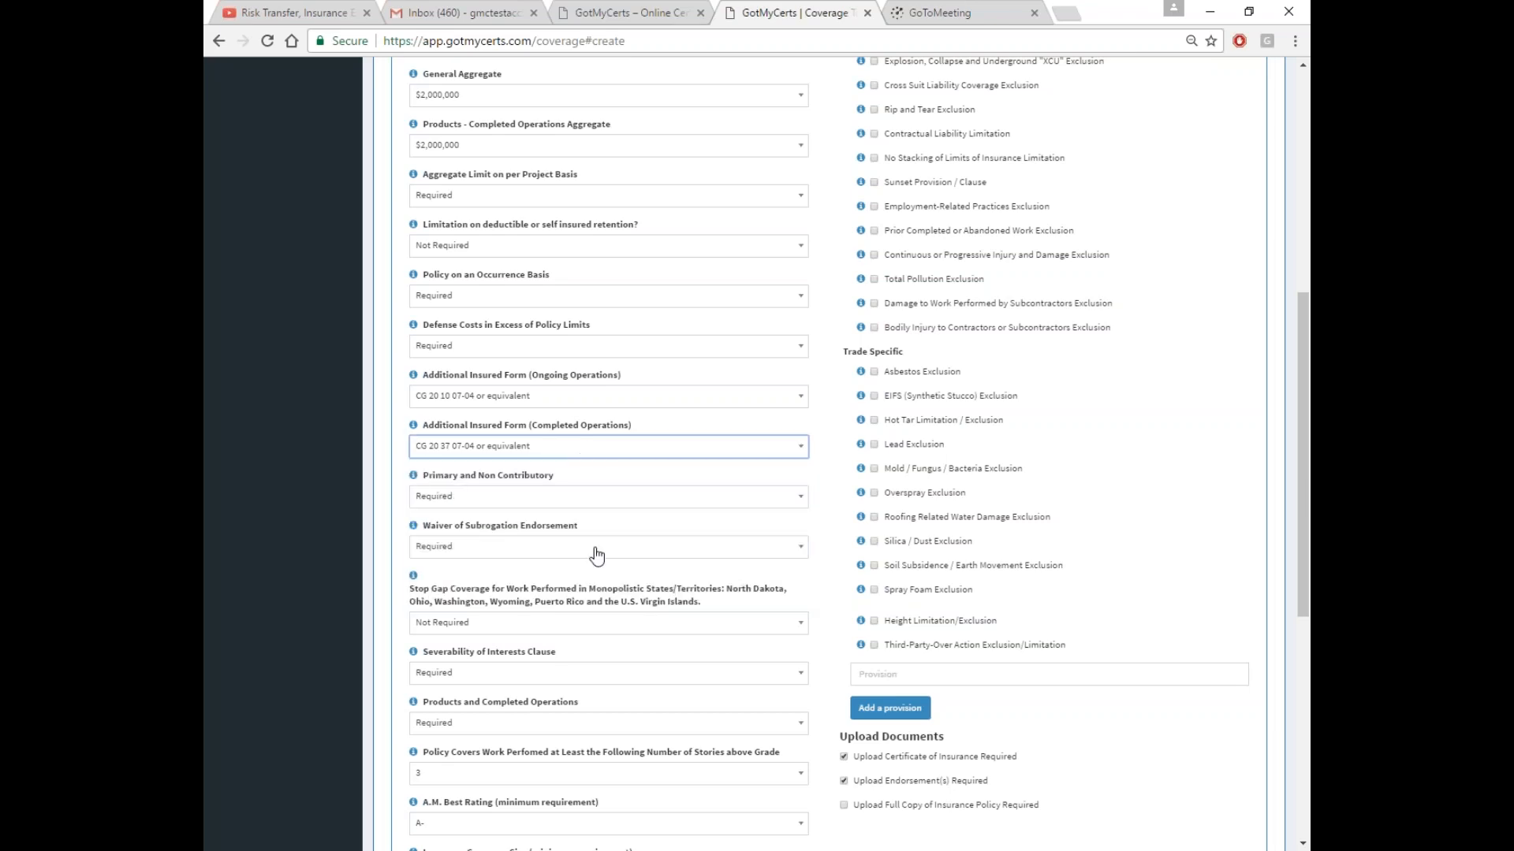
scroll(594, 556, down, 2)
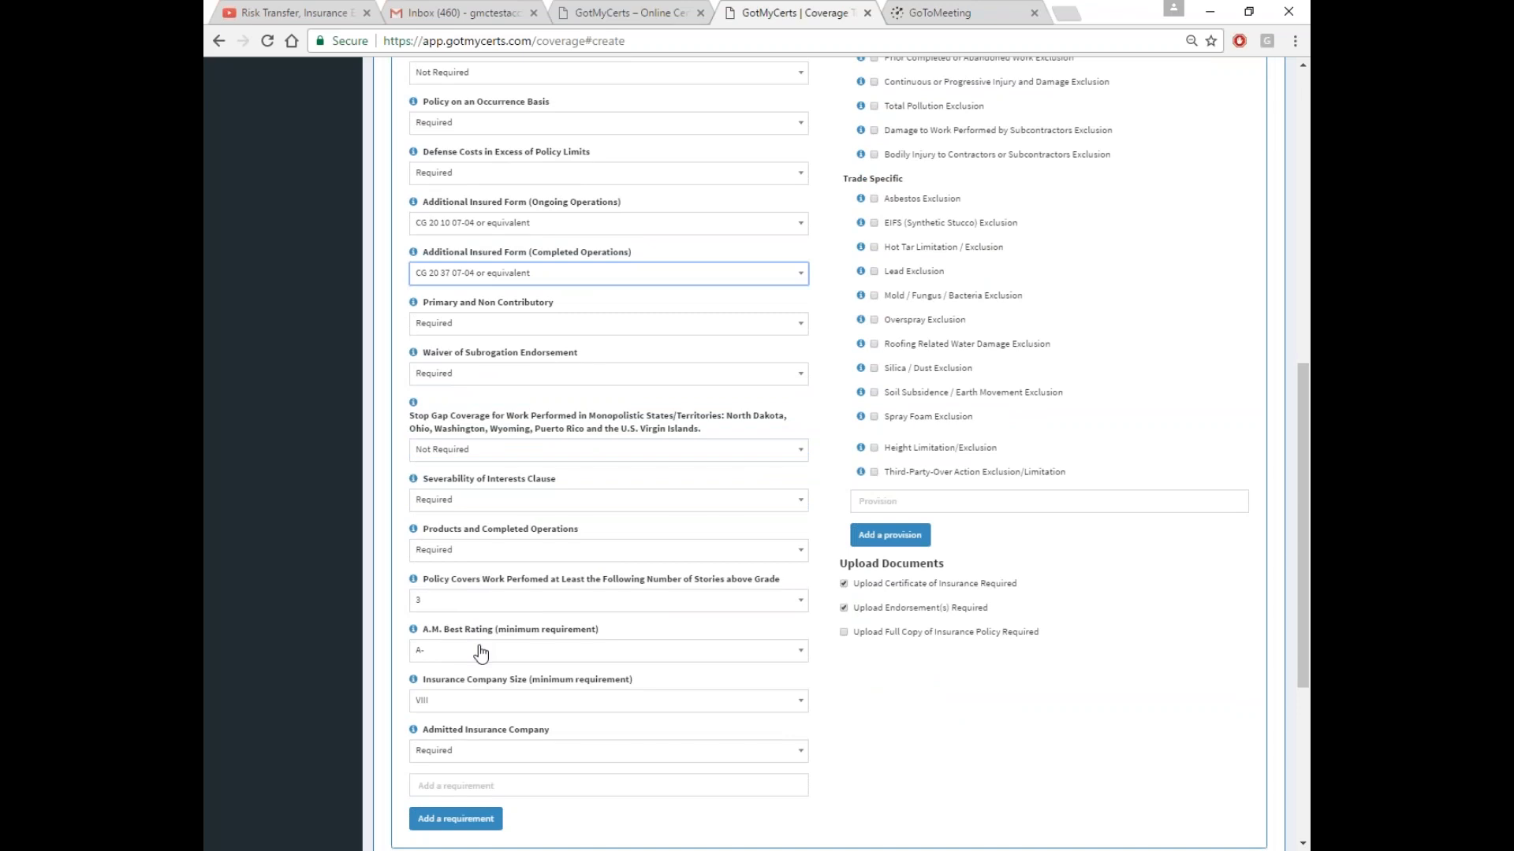
scroll(662, 602, up, 8)
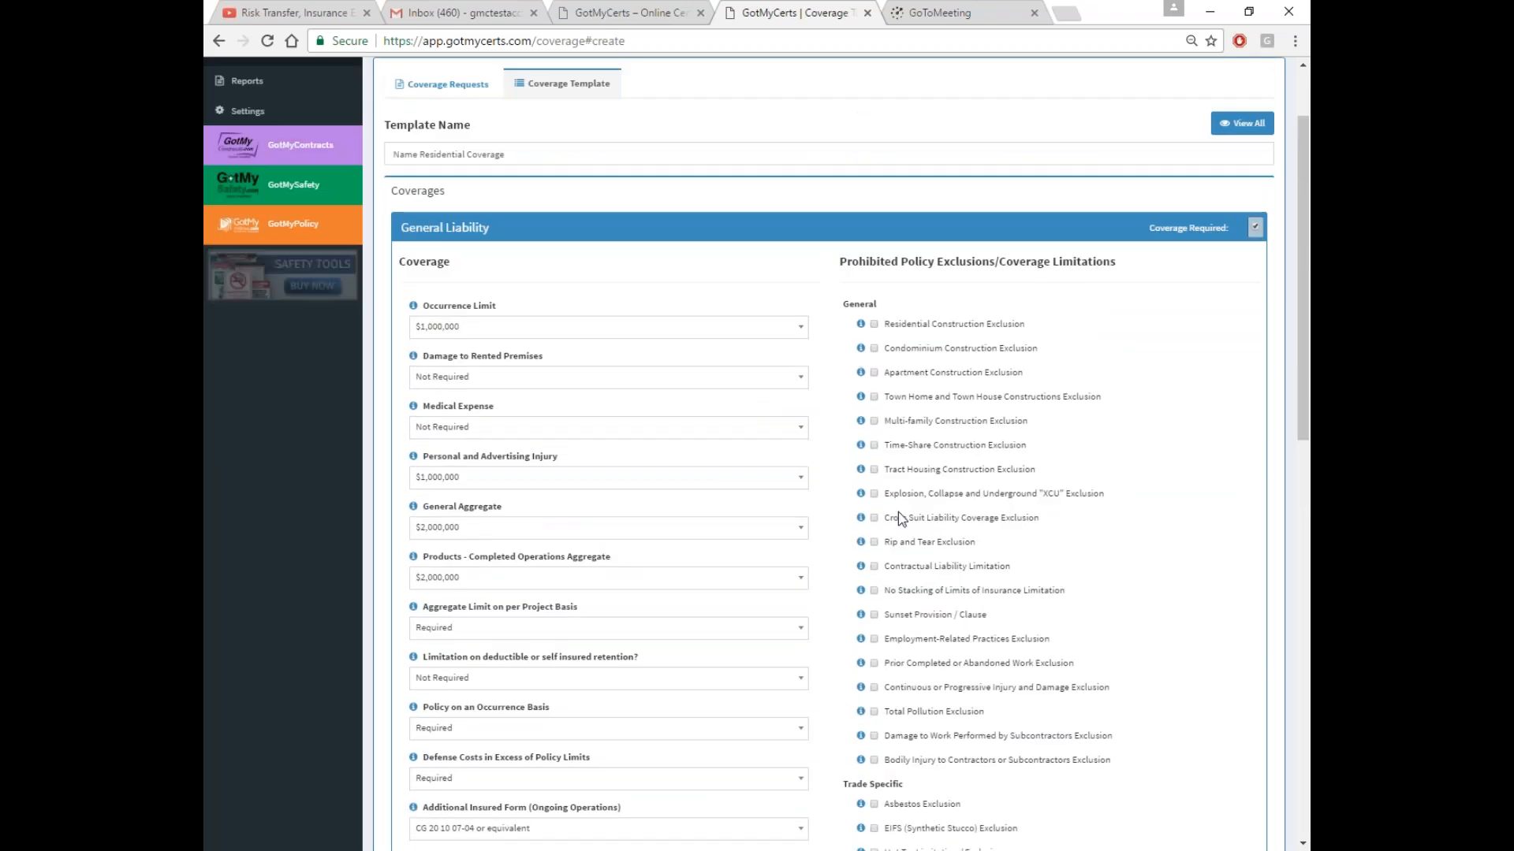
Prohibit Residential Construction, Town Home, Contractual Liability Limitation and Soil Subsidence exclusions
click(897, 324)
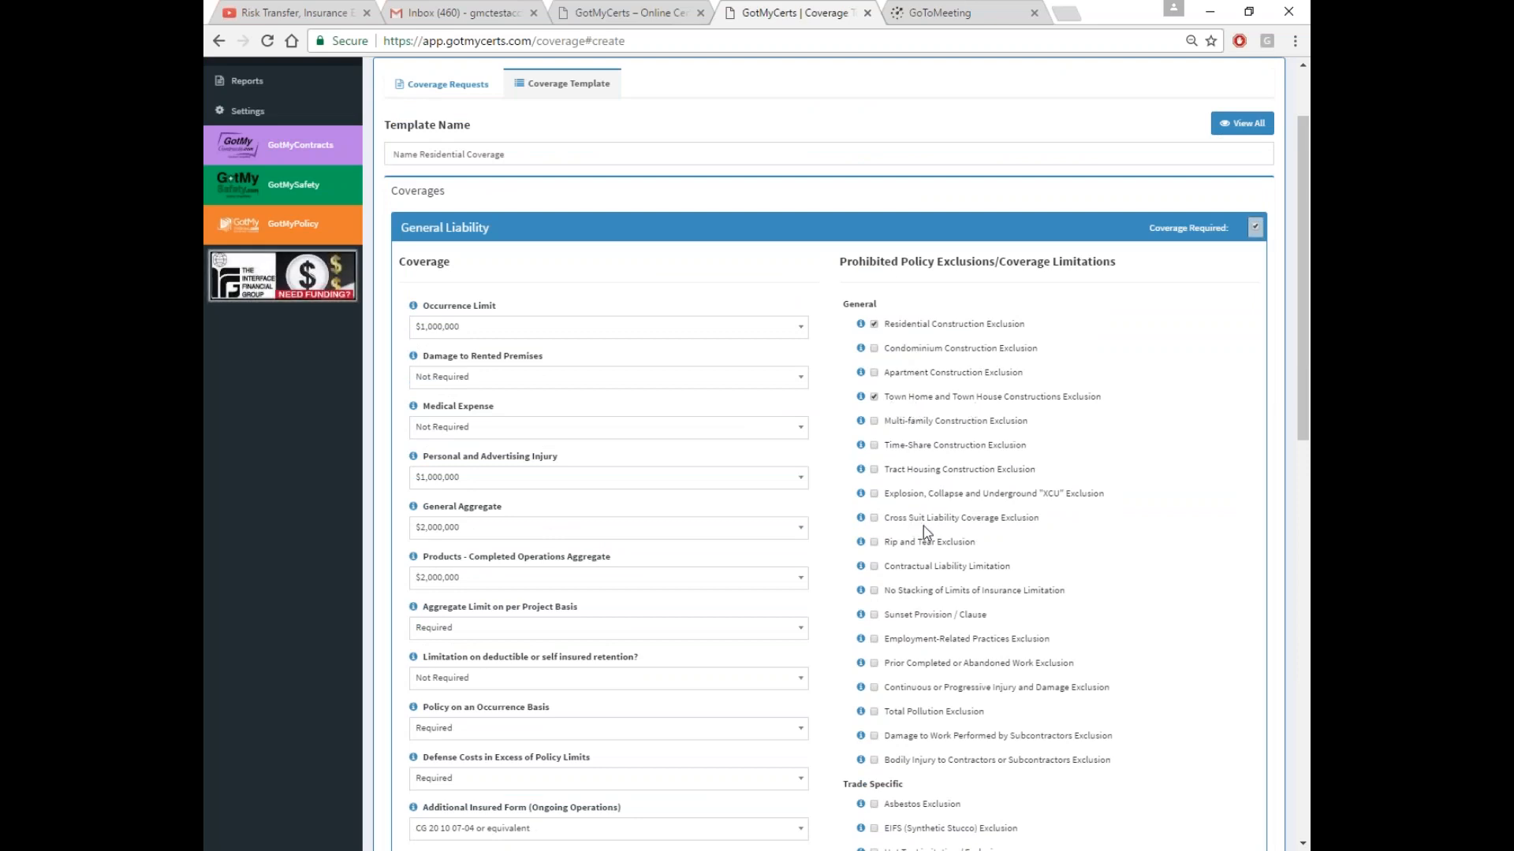
mouse_move(864, 521)
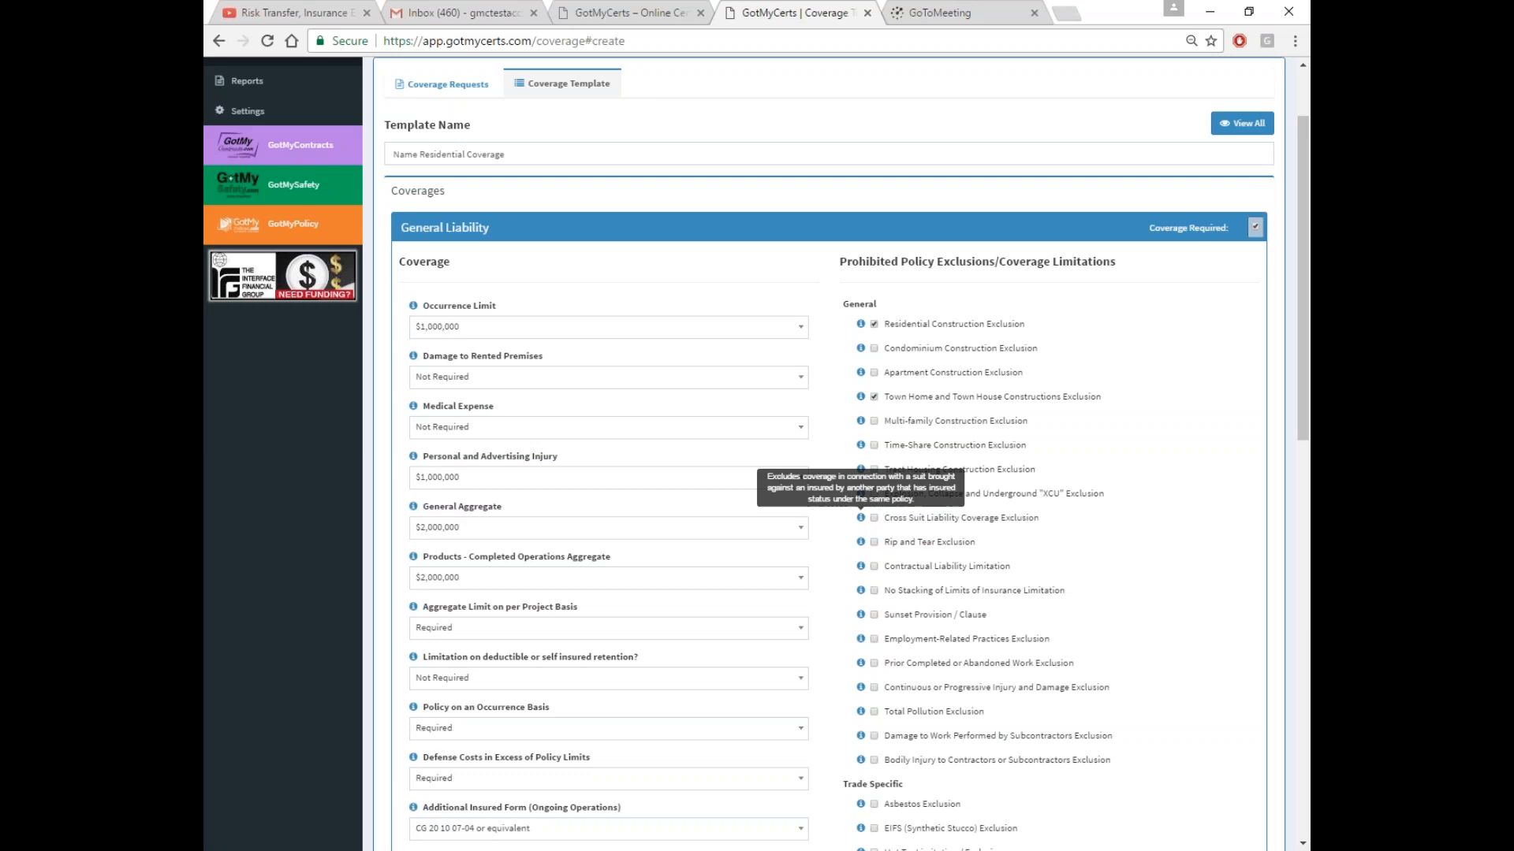
mouse_move(864, 569)
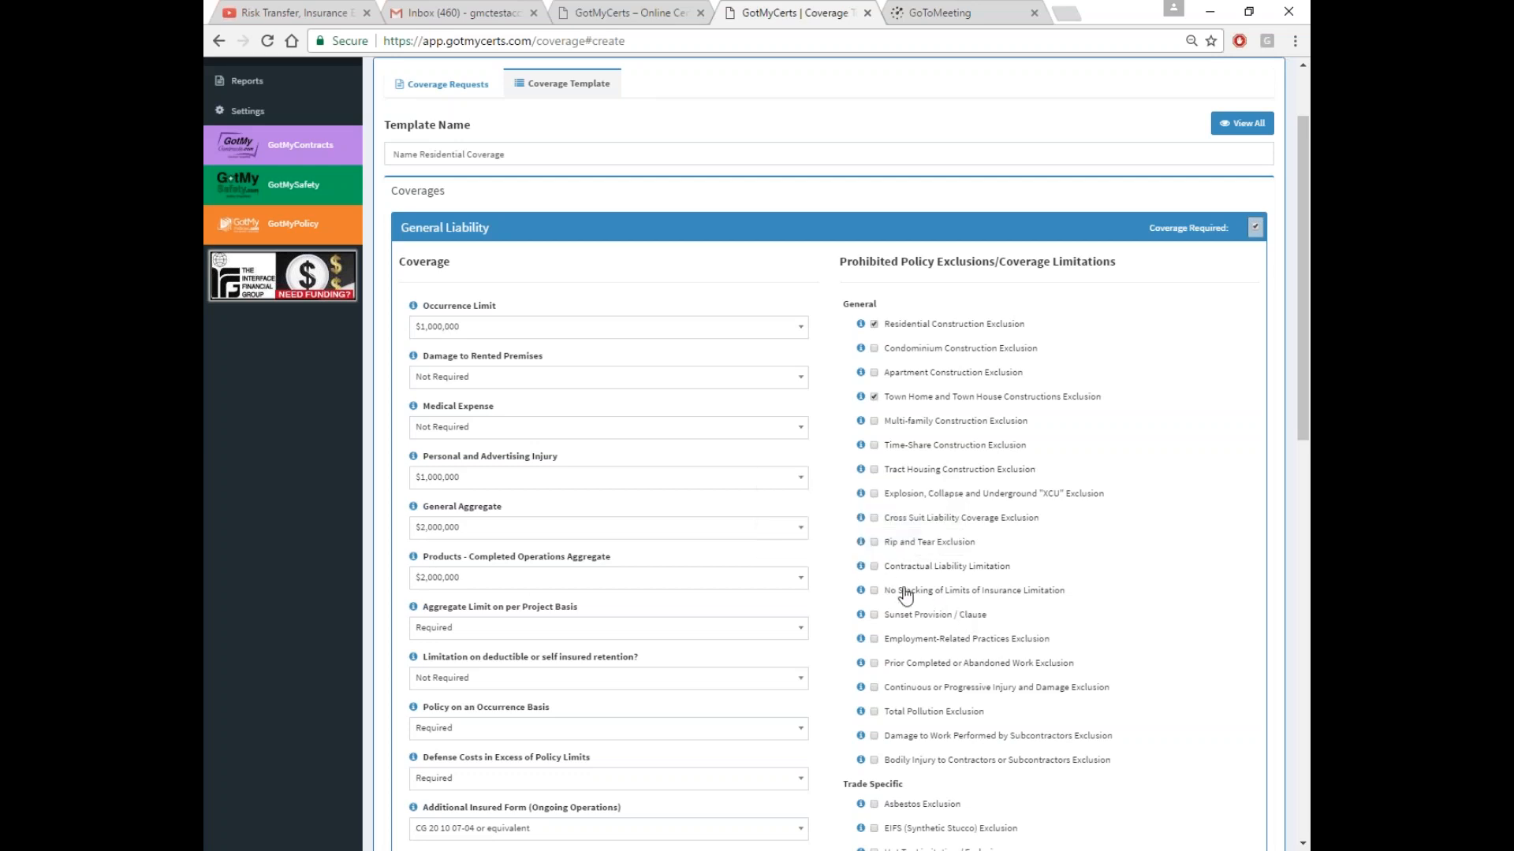
click(873, 566)
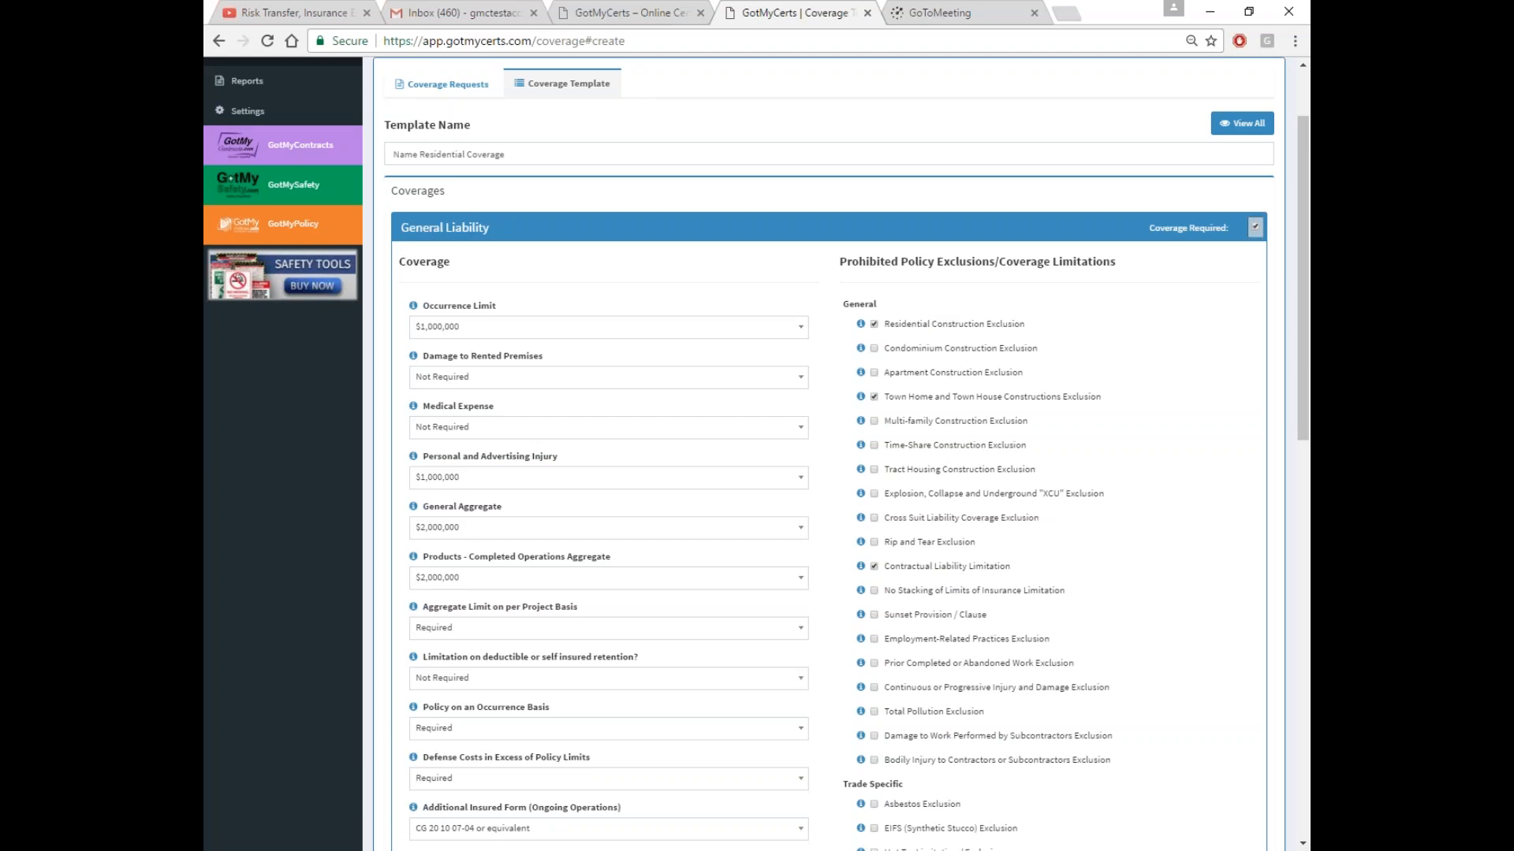
scroll(939, 533, down, 4)
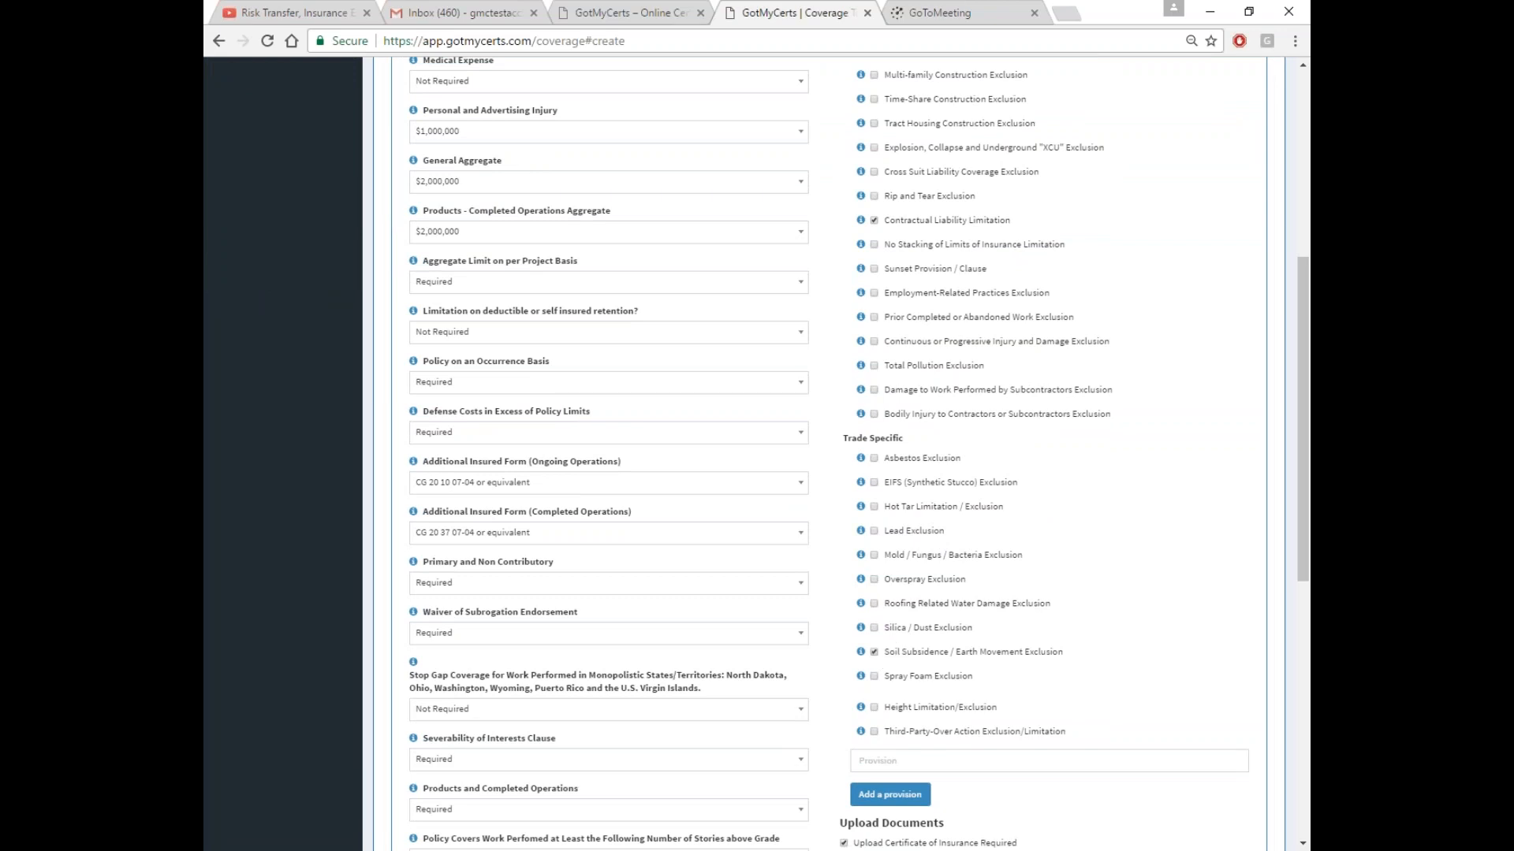
scroll(468, 244, up, 5)
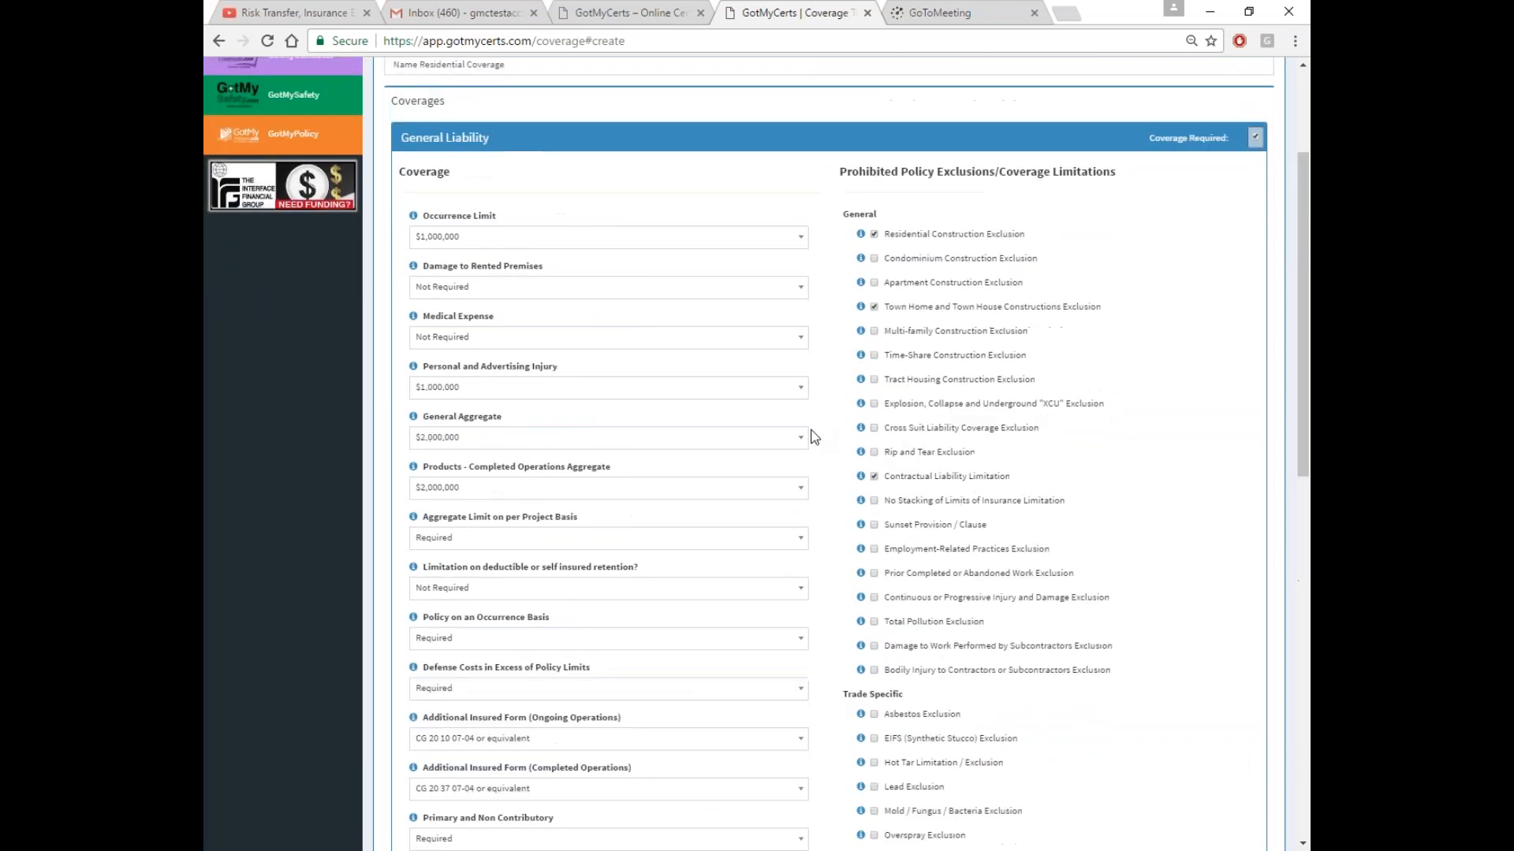
Append ' - EXCAVATION' to the template name, fix the missing A, and review the form
click(451, 232)
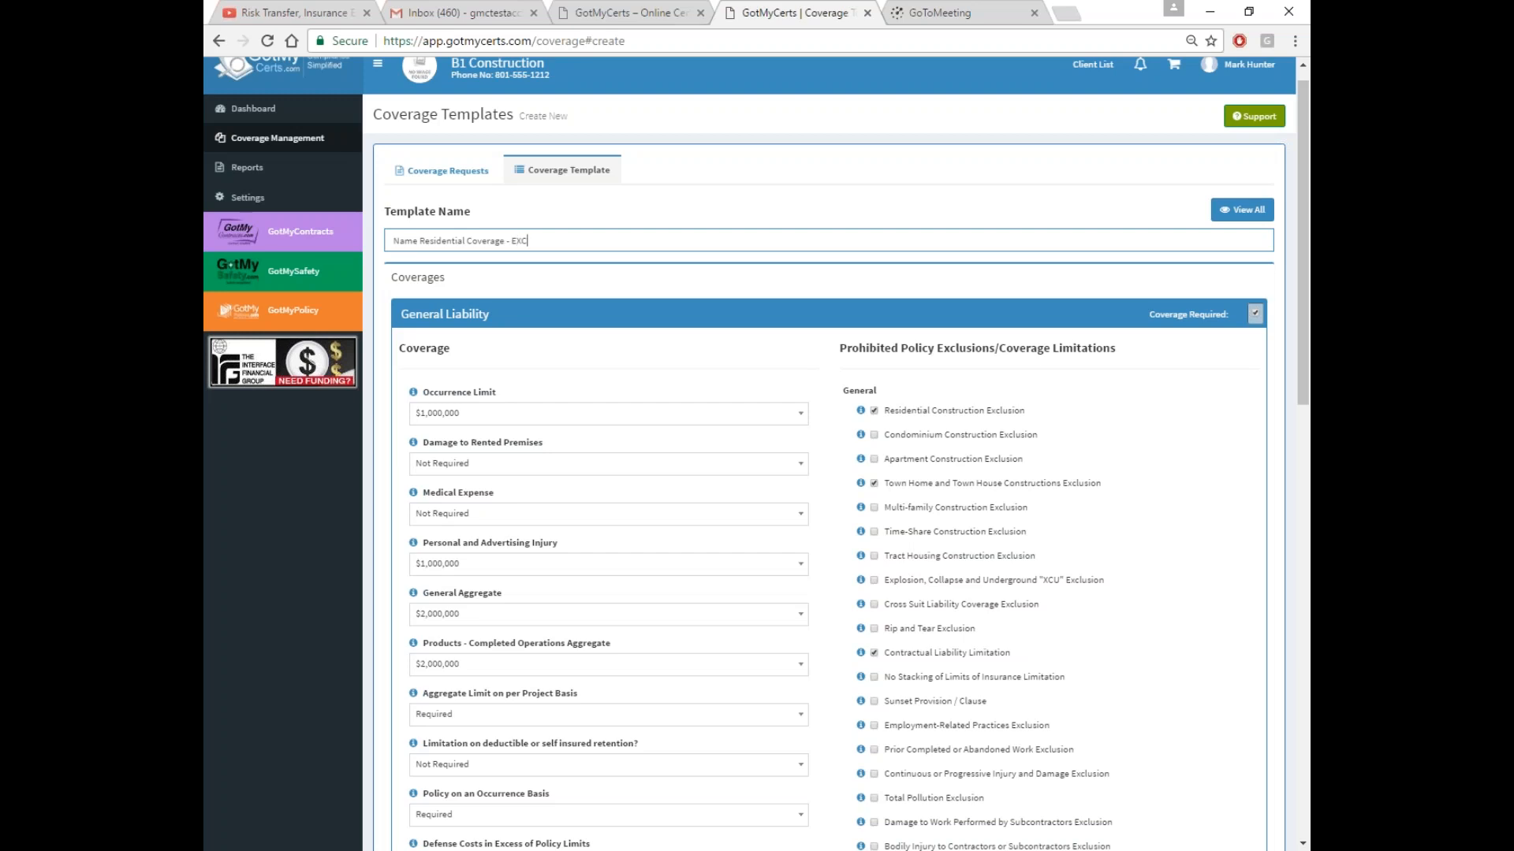
text(EXCVATION)
click(529, 240)
text(A)
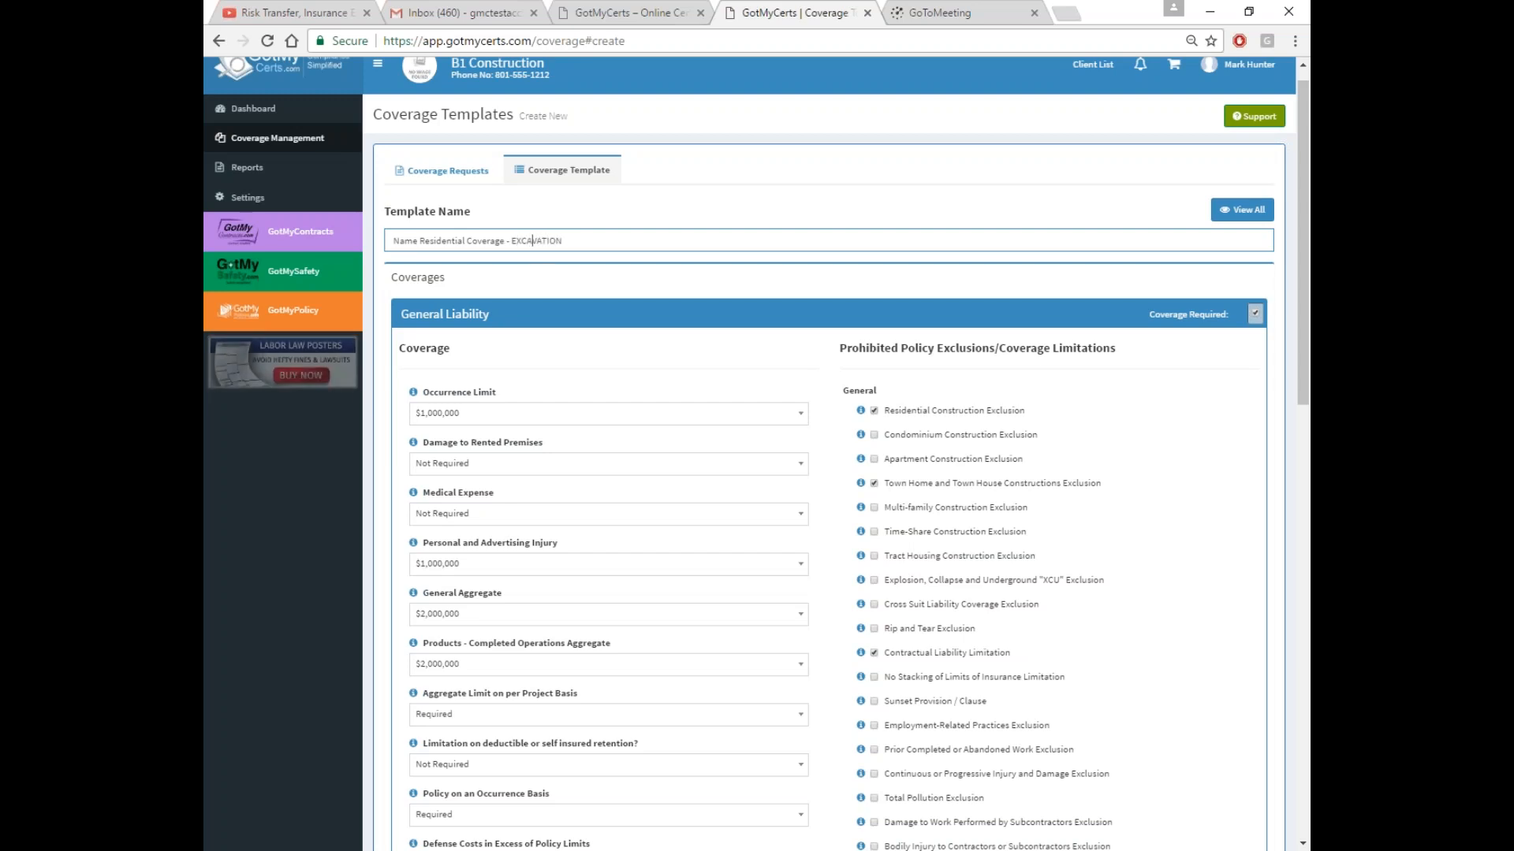
scroll(1201, 547, down, 5)
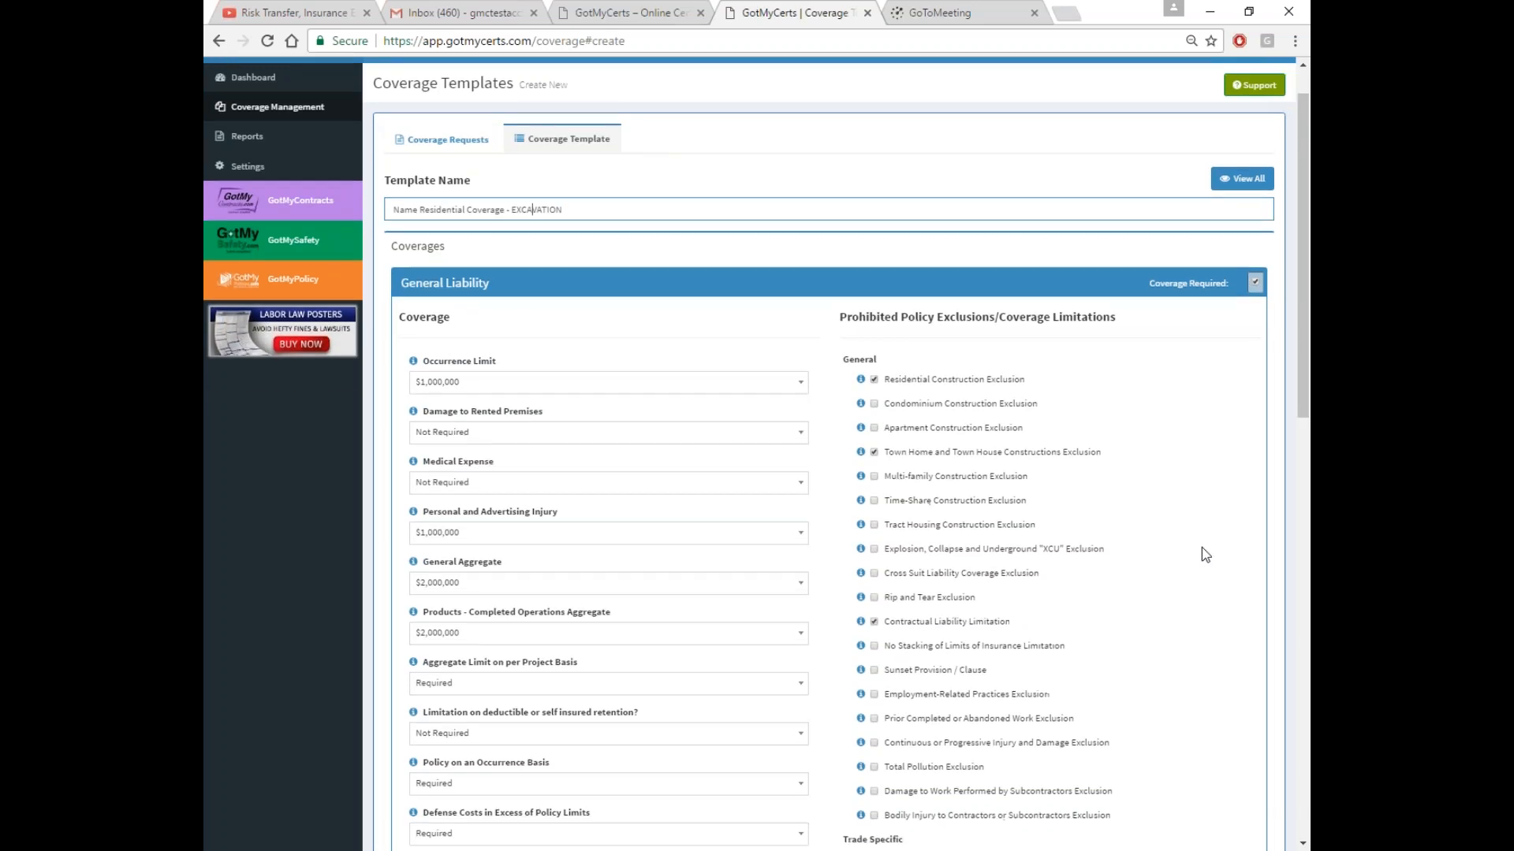
scroll(1189, 584, down, 4)
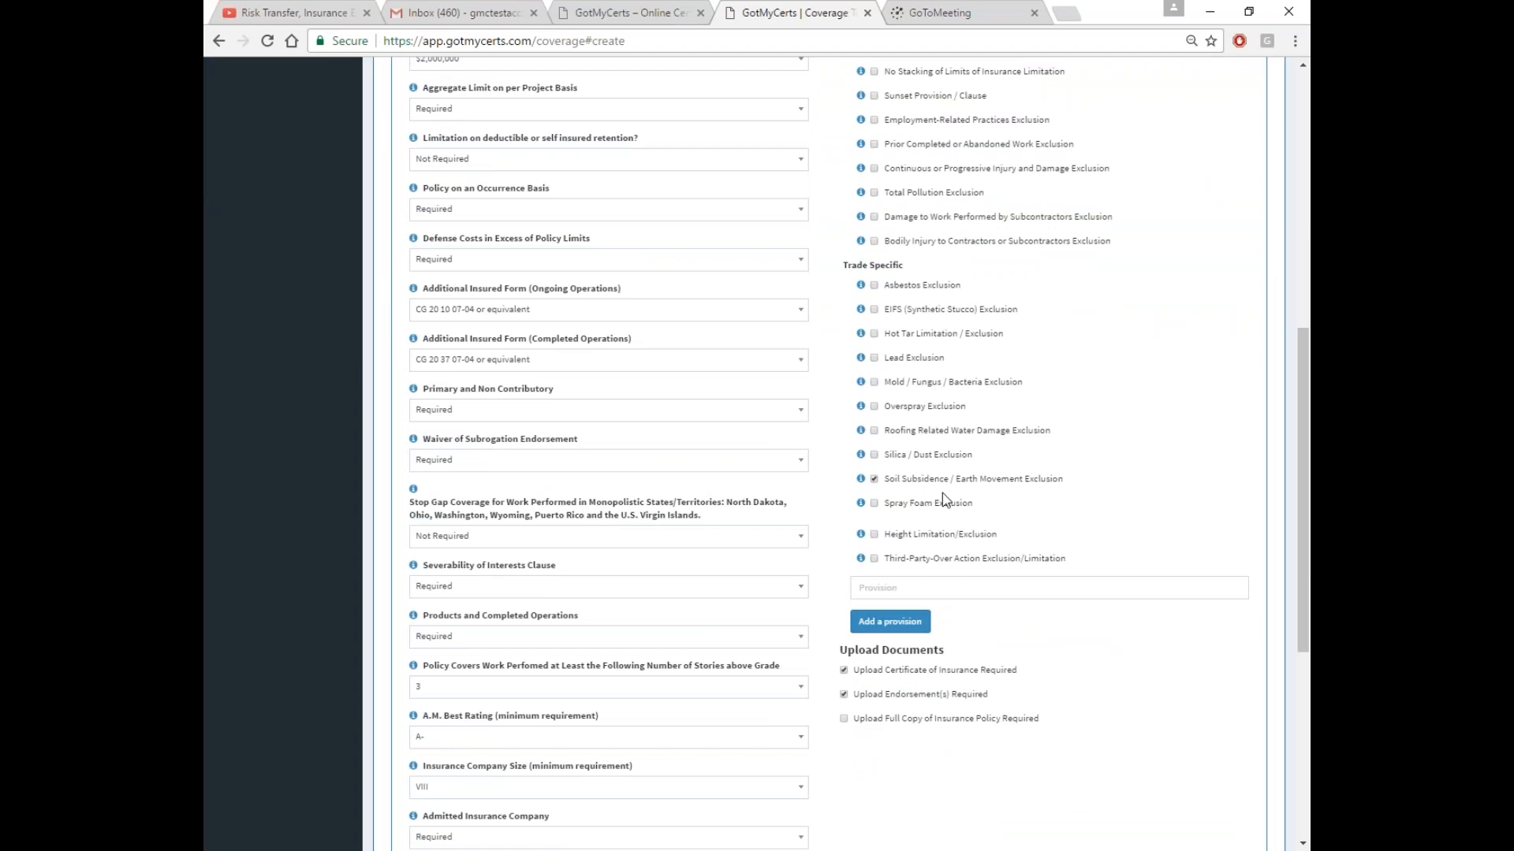
scroll(943, 493, up, 3)
scroll(930, 444, up, 4)
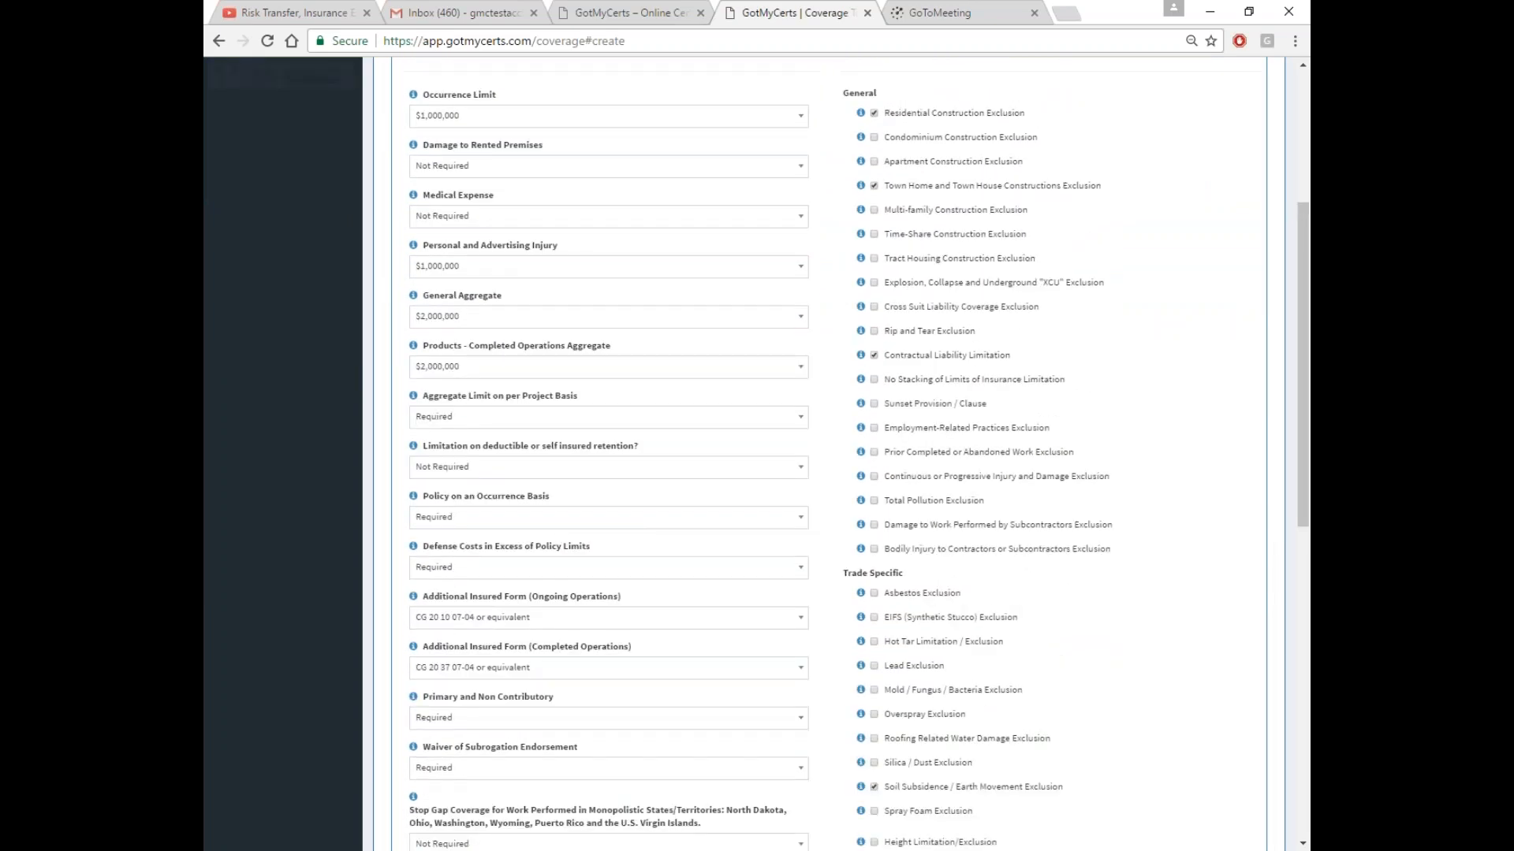
In Workers' Compensation, keep the $1,000,000 employer liability limit and make Waiver of Subrogation Required
click(629, 142)
click(591, 371)
scroll(552, 354, down, 3)
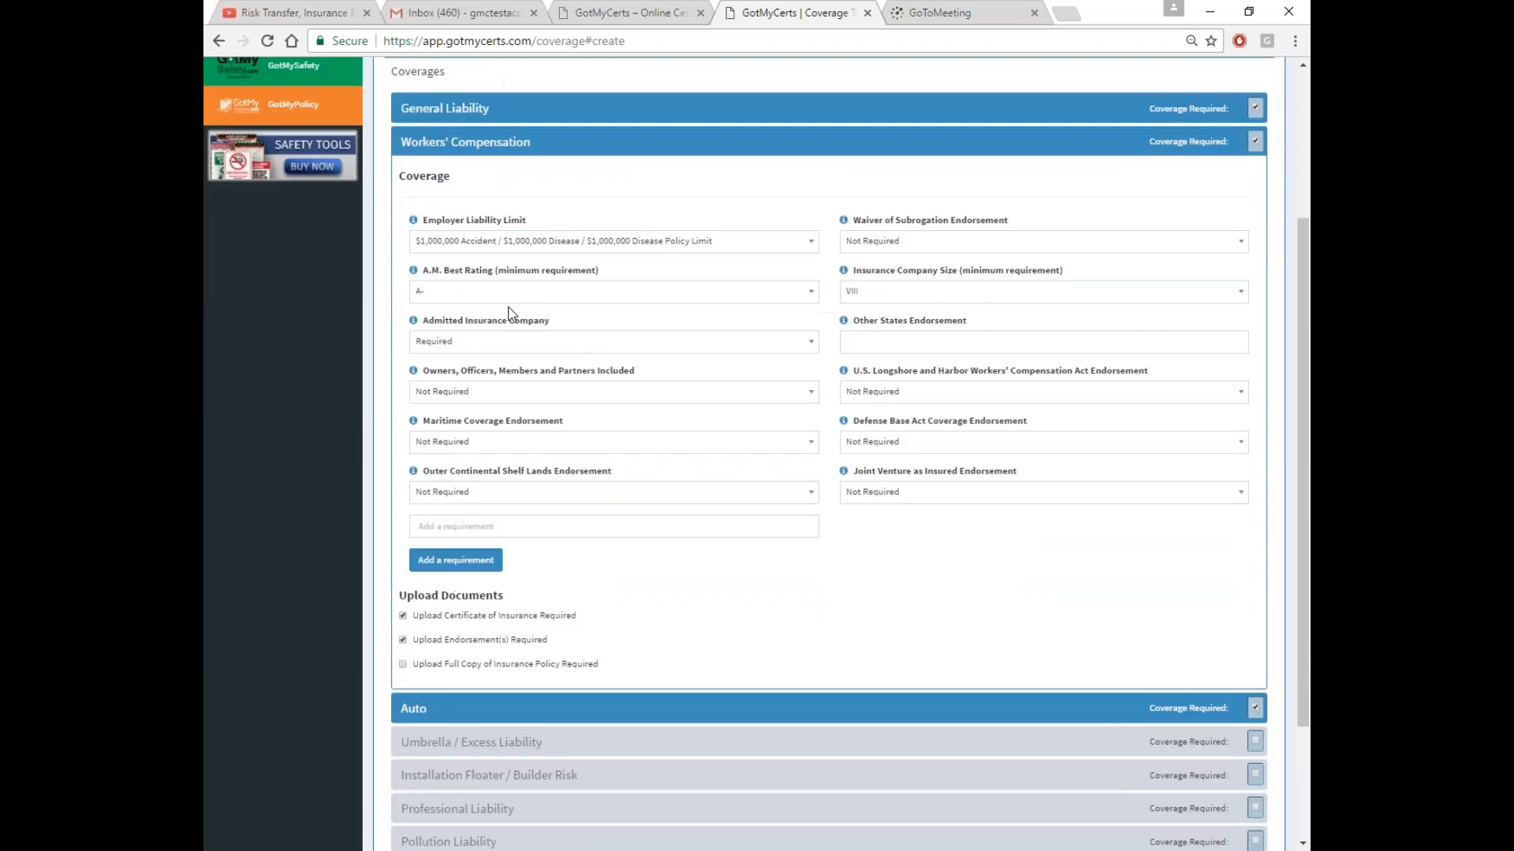
click(544, 241)
click(544, 242)
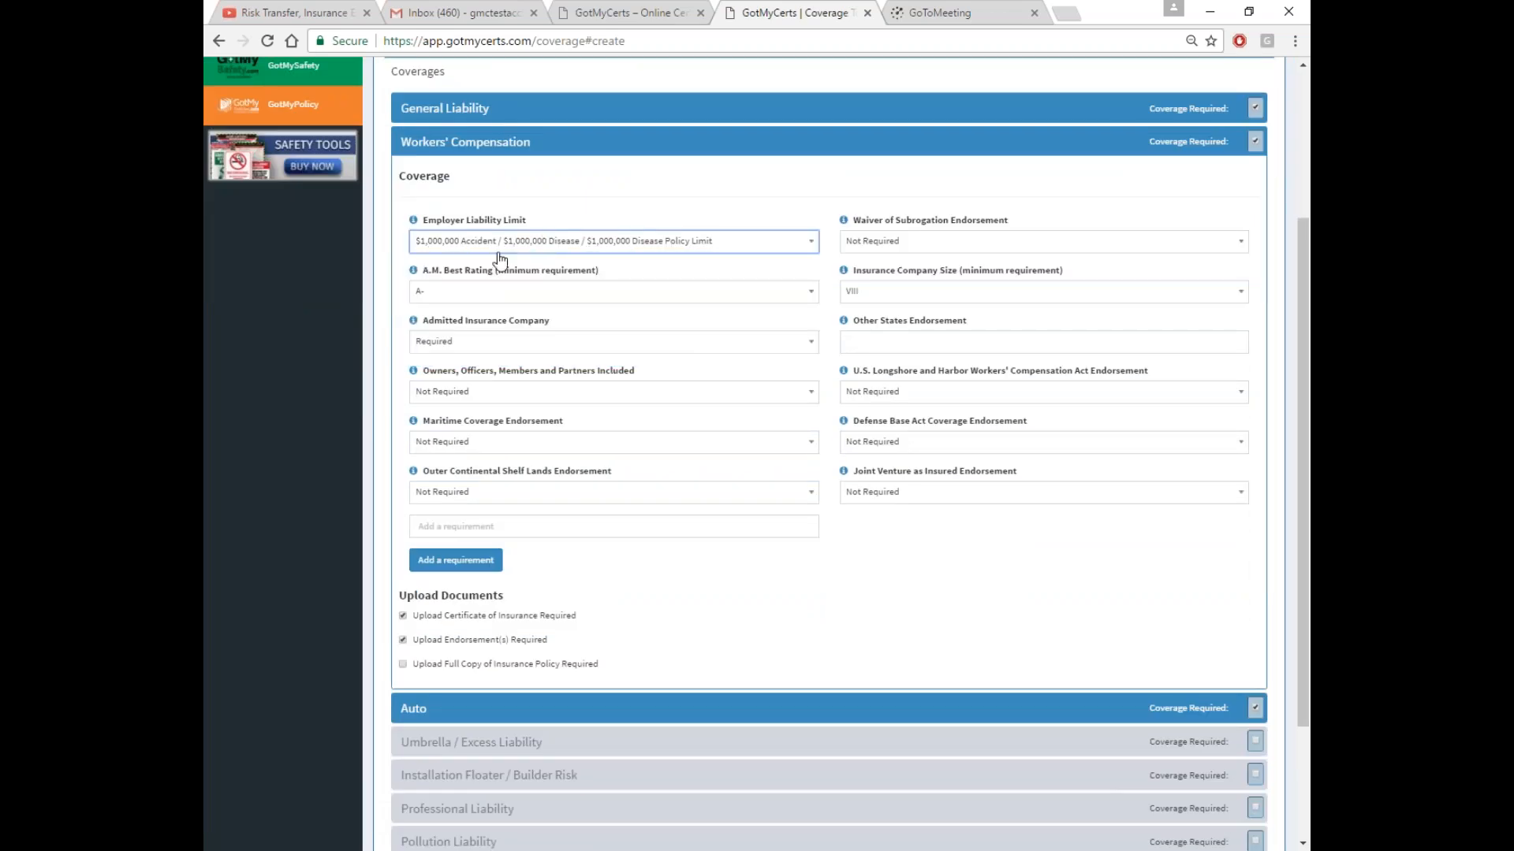
click(953, 247)
click(909, 311)
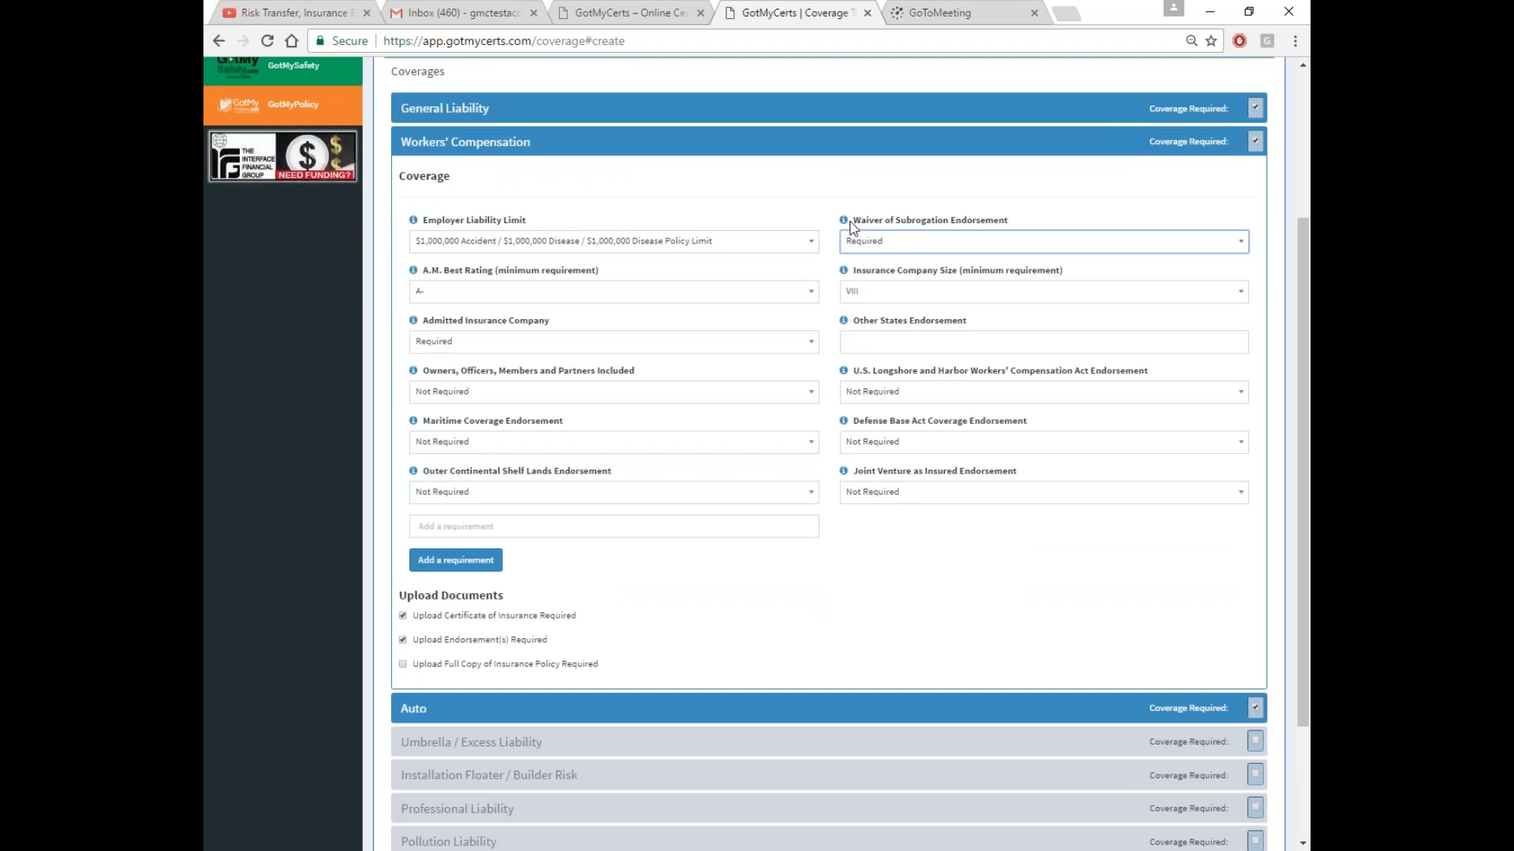
Save the Name Residential Coverage - EXCAVATION template after checking the Auto coverage details
click(664, 708)
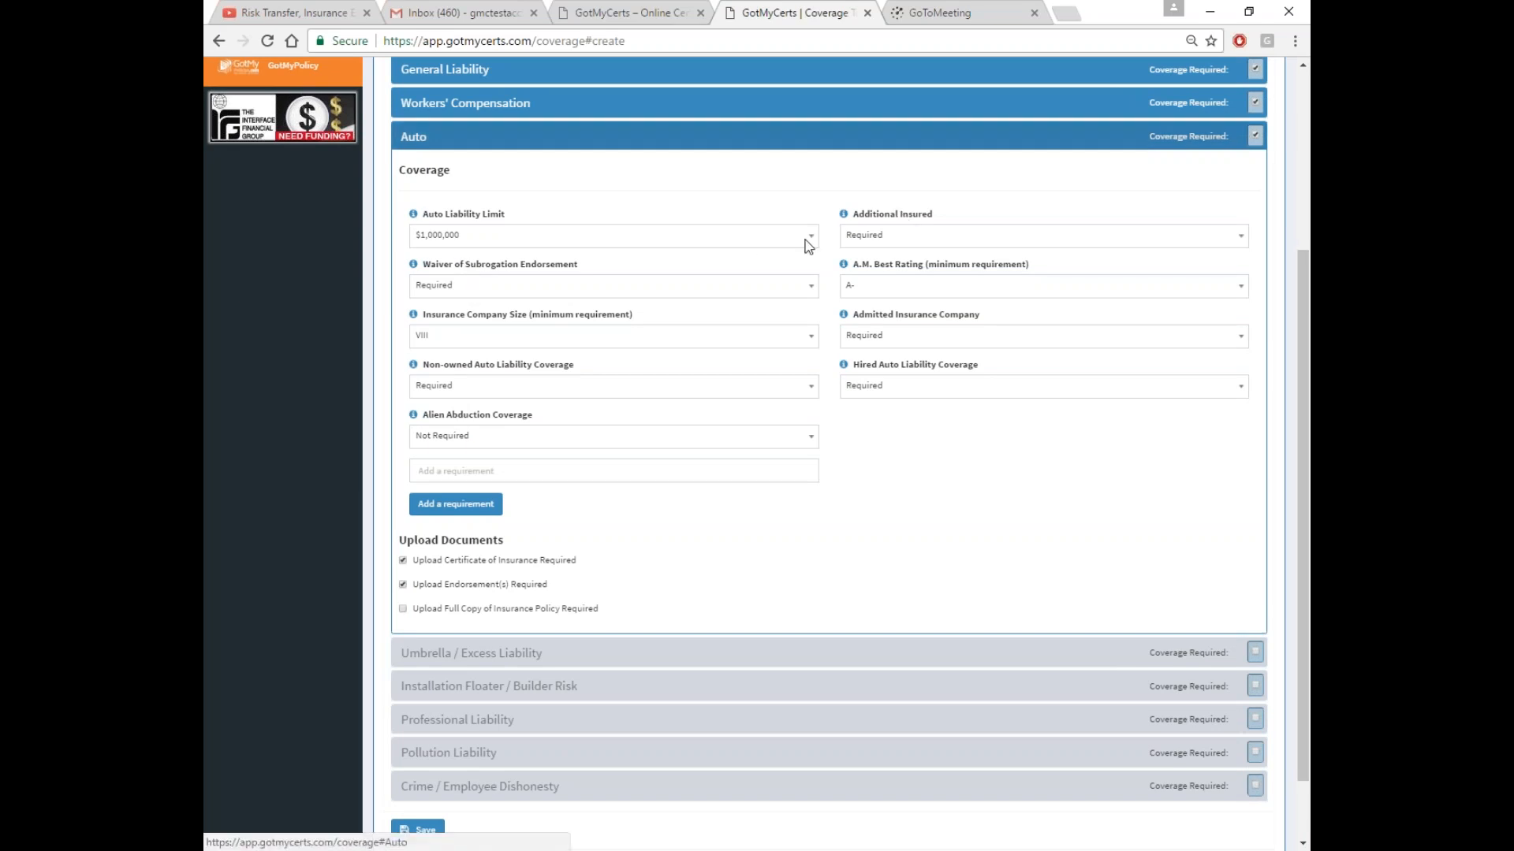
click(802, 139)
click(424, 615)
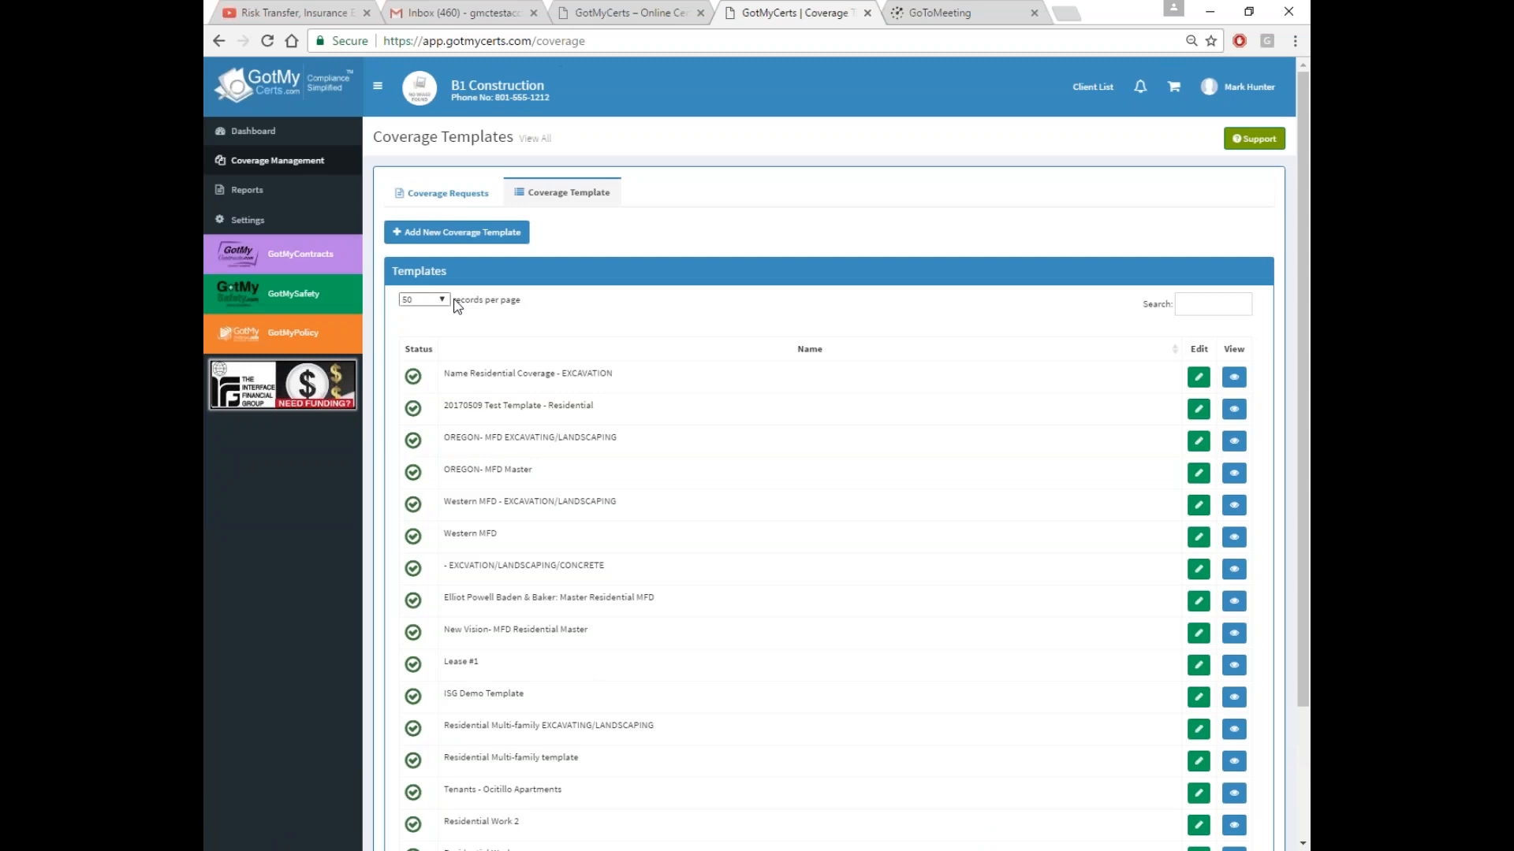
From Coverage Requests, start a blank Create New Job Requirement Request form
click(448, 196)
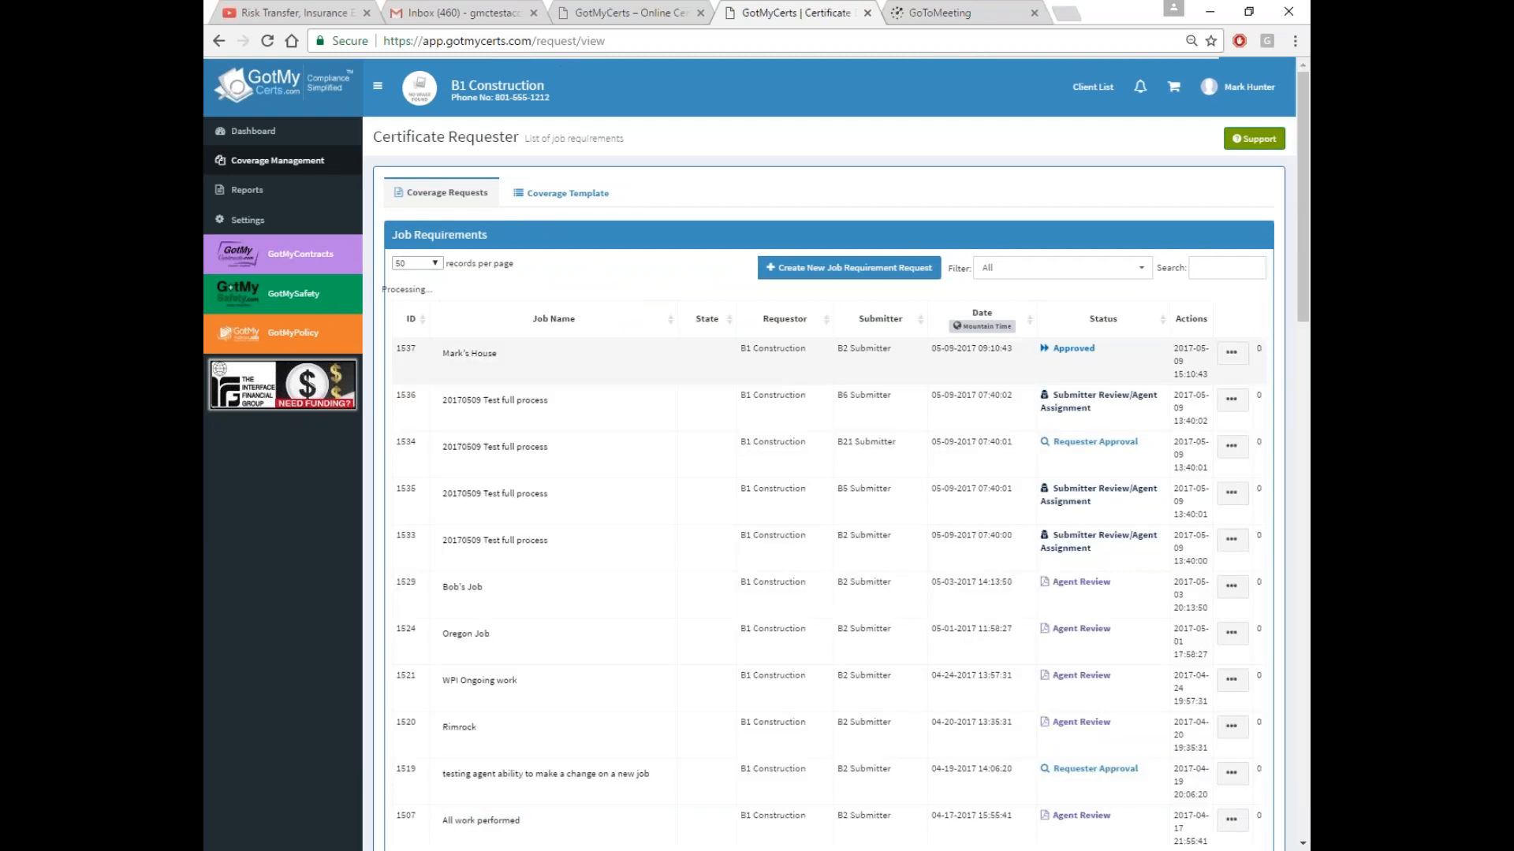
click(844, 268)
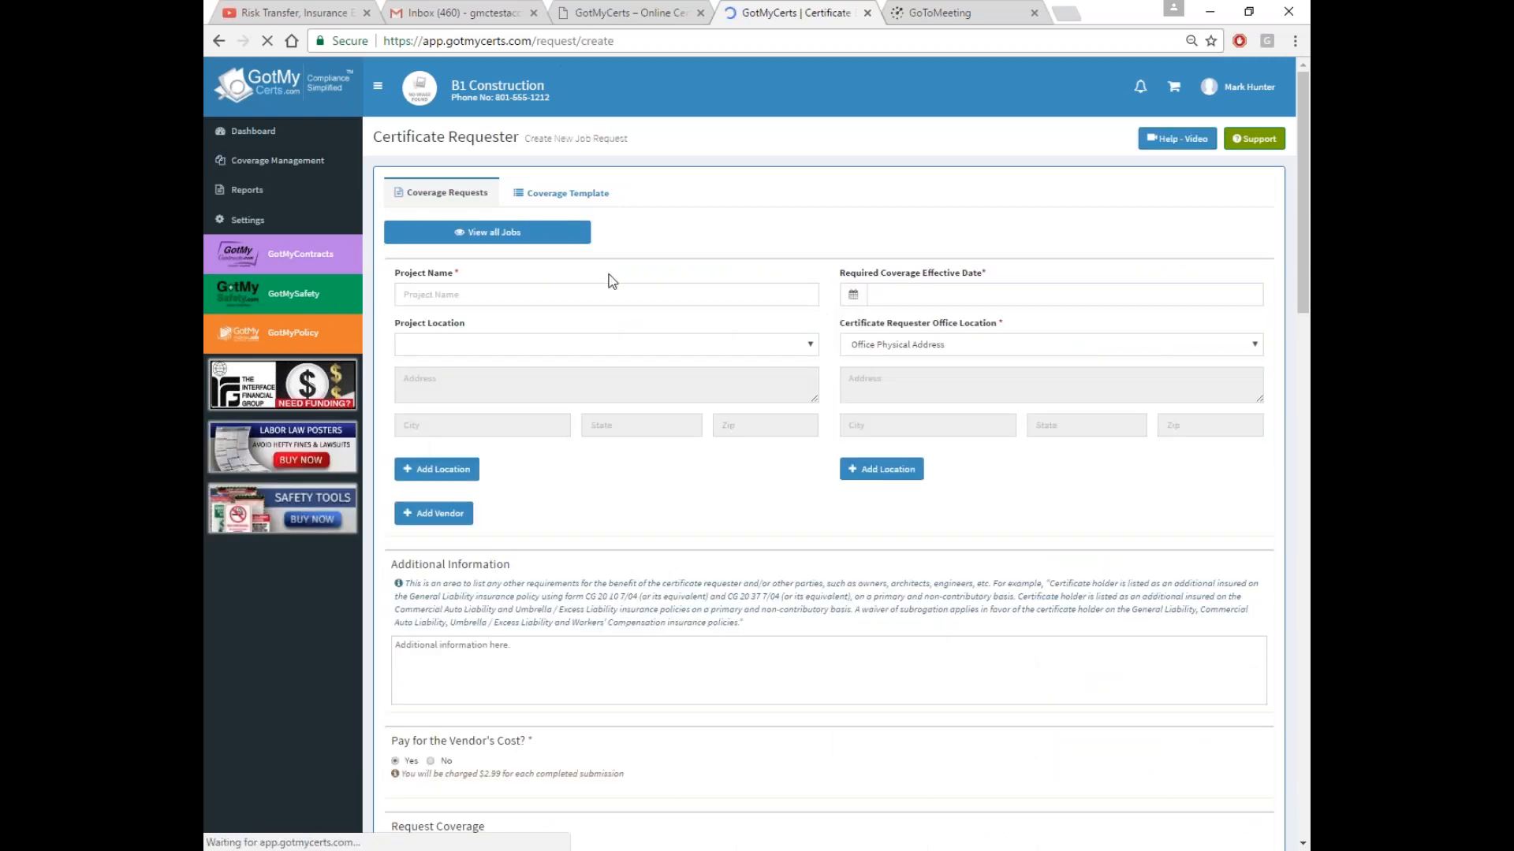
Name the project 'Smith Home', set the effective date to 05/01/2017, and bring up the vendor list
click(518, 295)
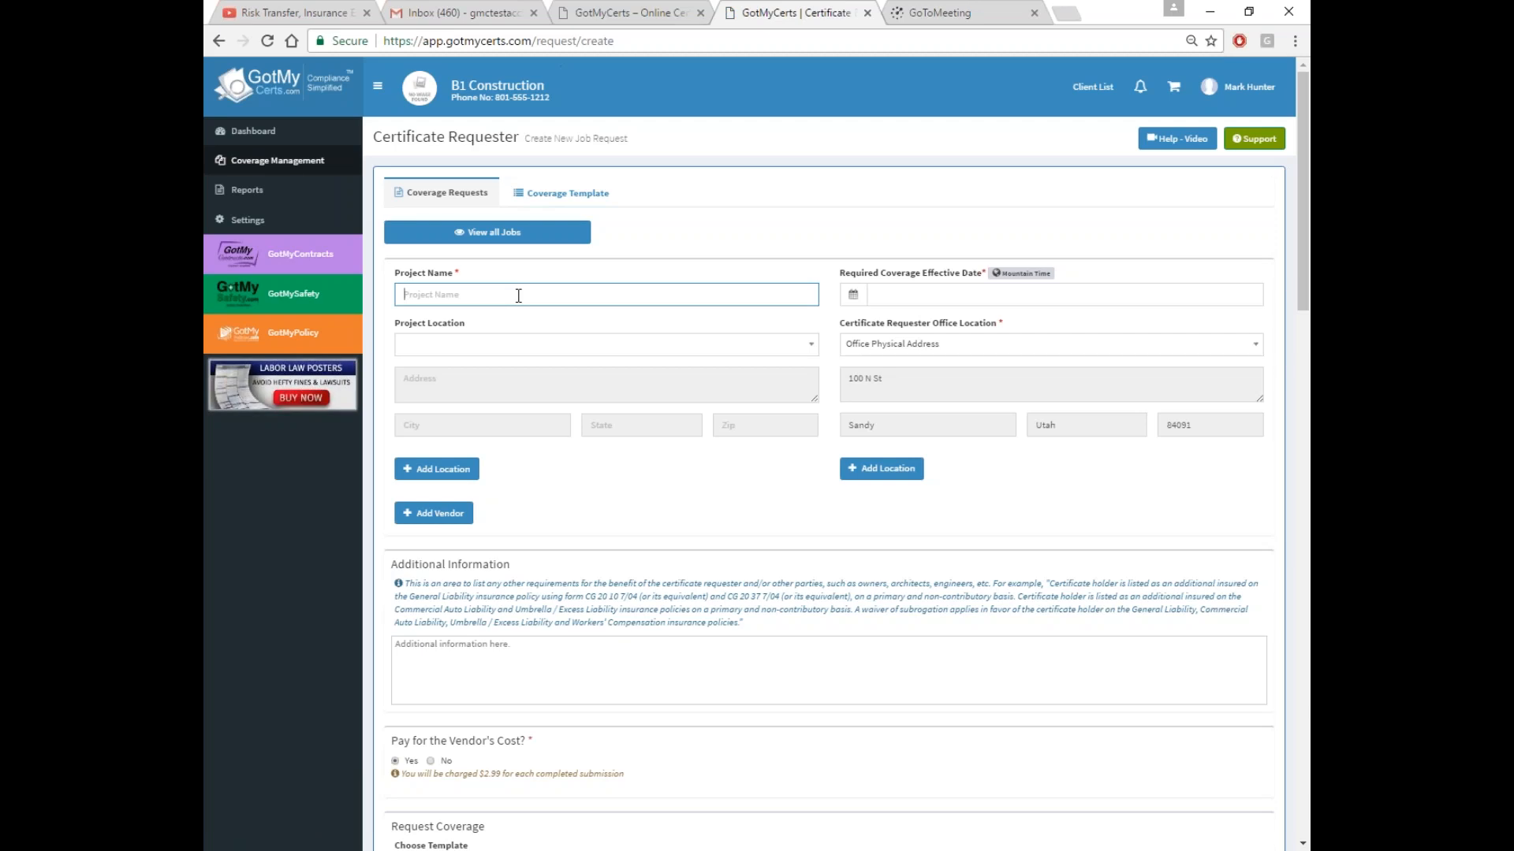
text(S)
key(BackSpace)
key(BackSpace)
key(BackSpace)
key(BackSpace)
key(BackSpace)
key(BackSpace)
key(BackSpace)
key(BackSpace)
key(BackSpace)
text(Smith Home)
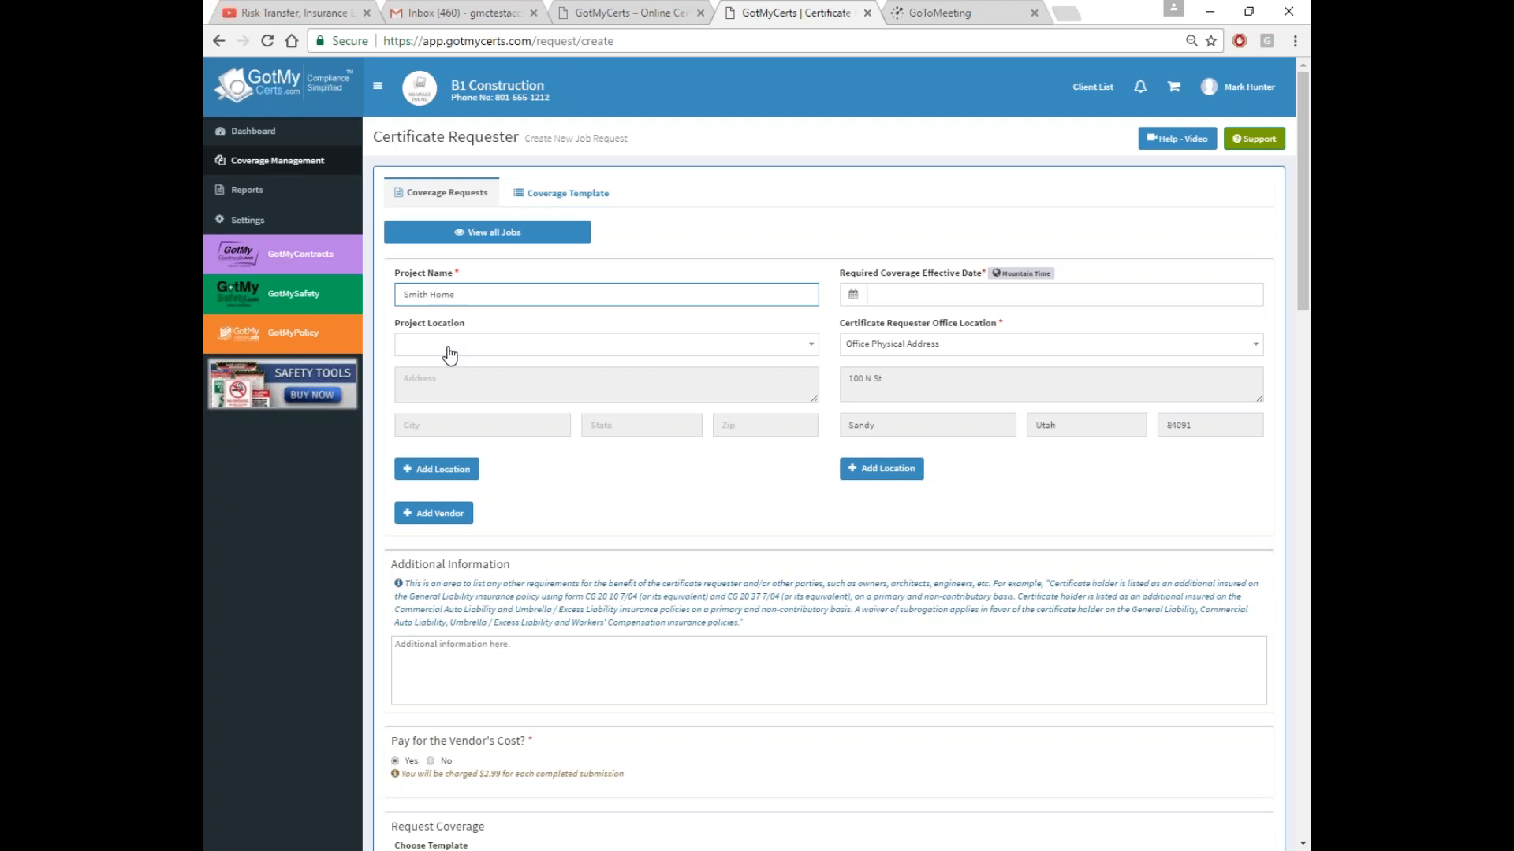
click(902, 297)
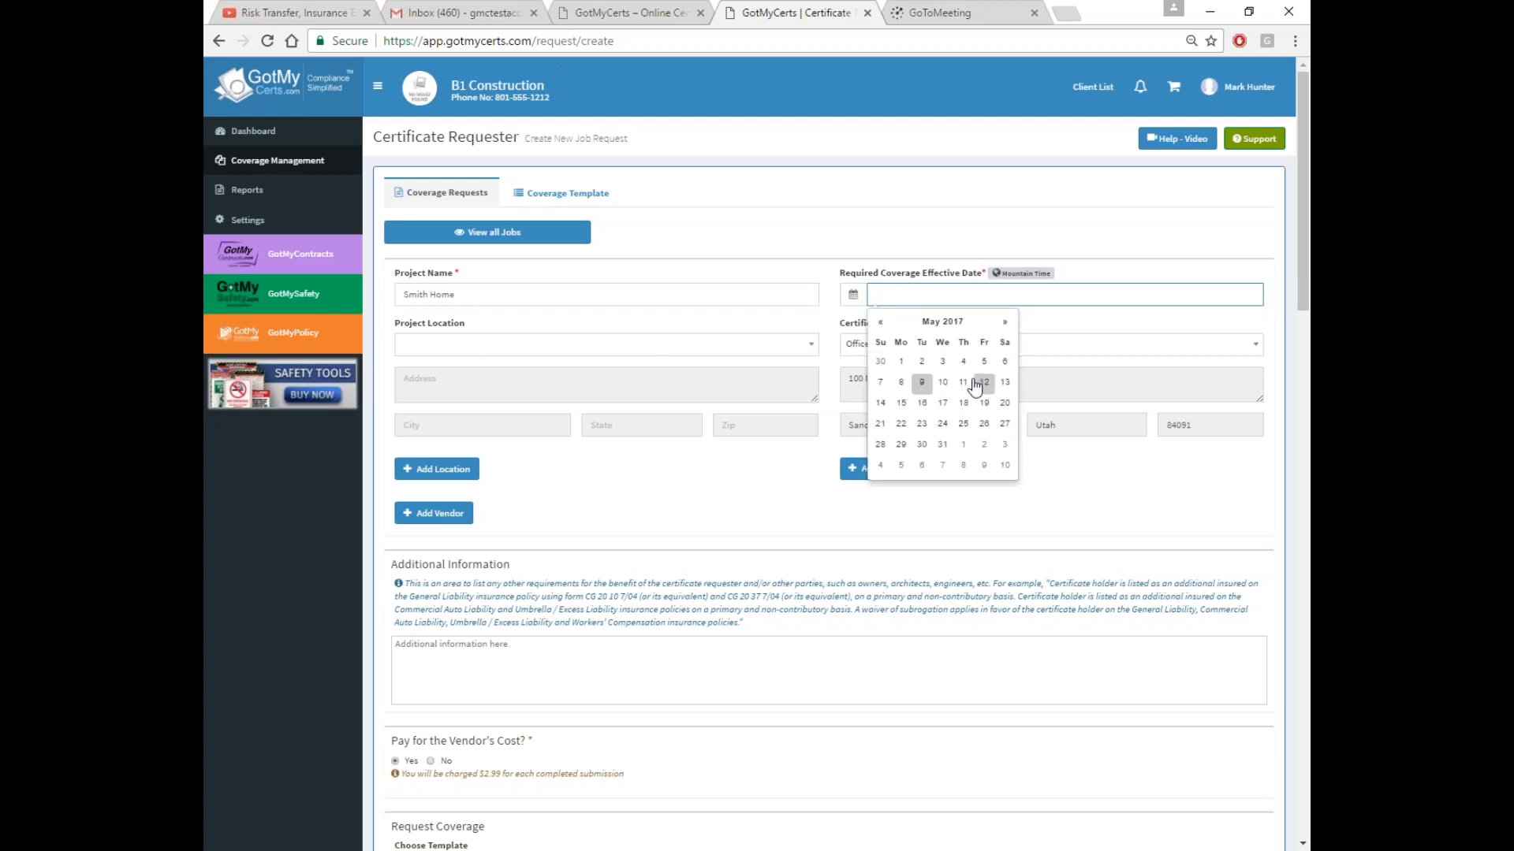
click(901, 361)
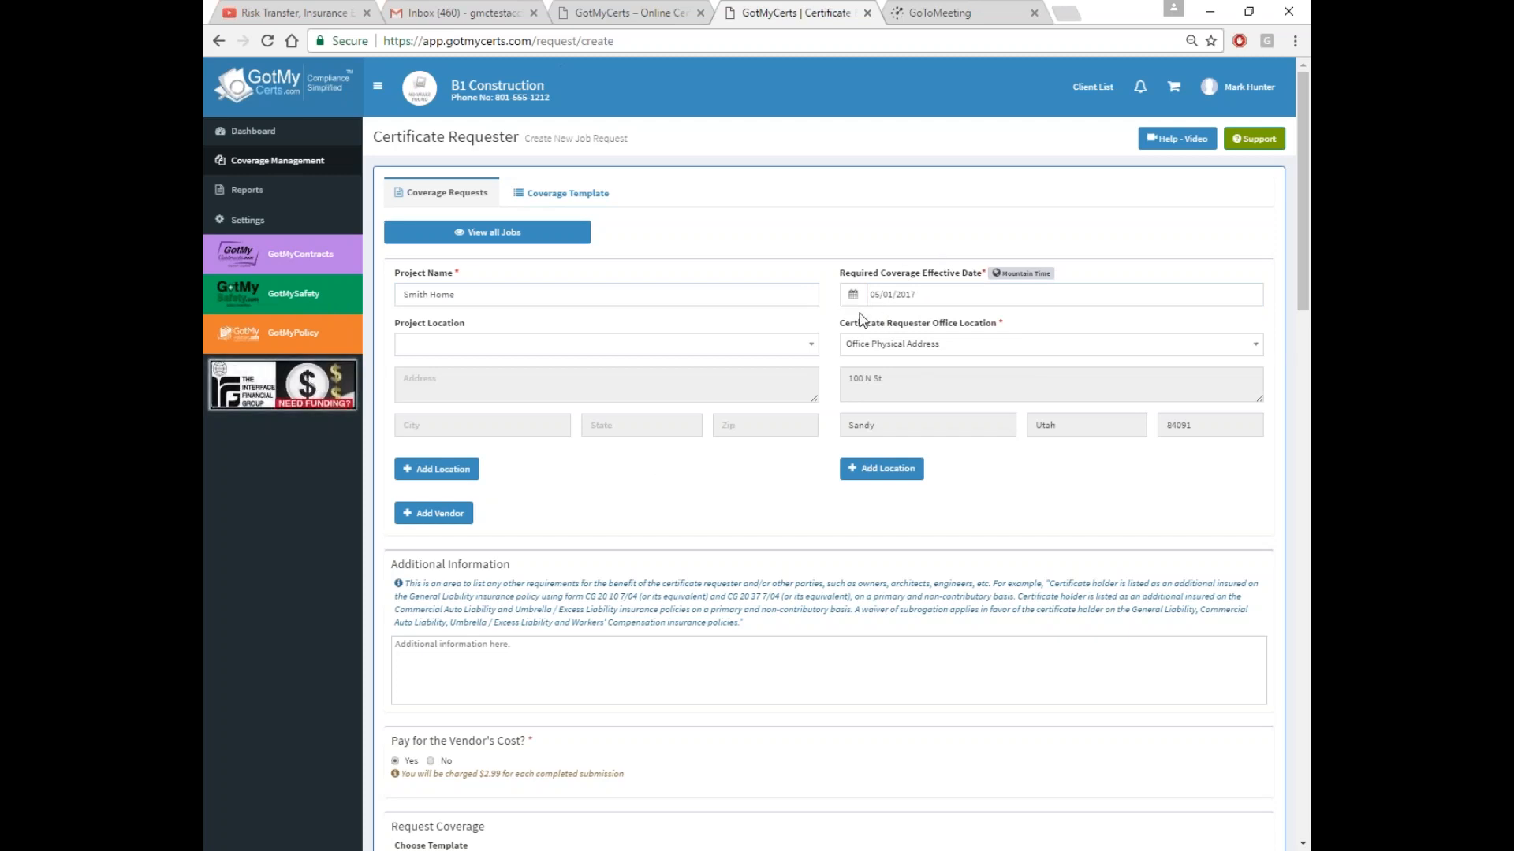
click(456, 513)
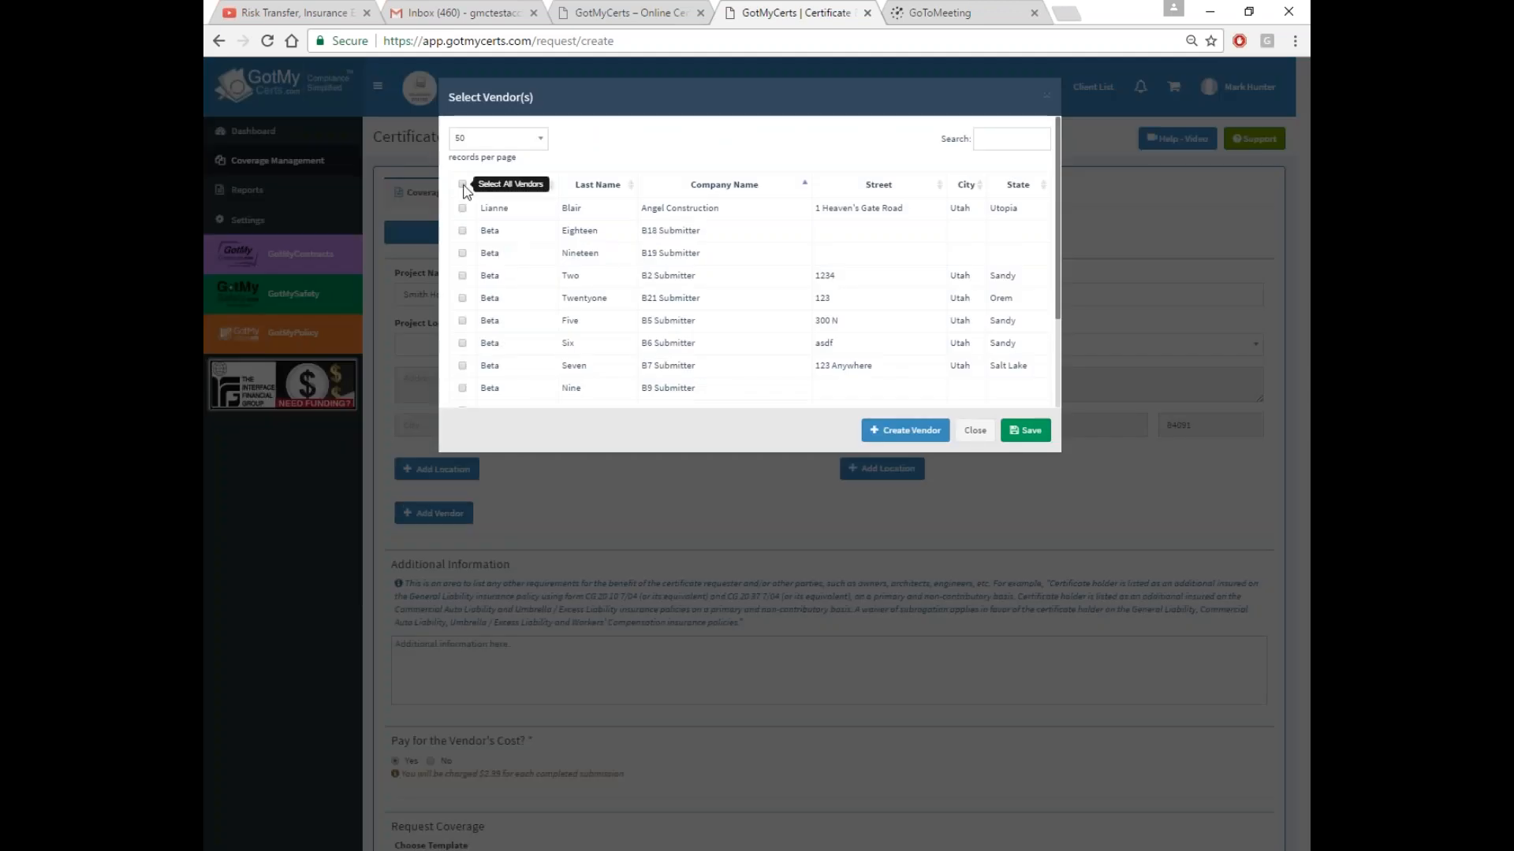
Check only the B2 Submitter vendor in Select Vendor(s) and save it to the request
click(462, 184)
click(462, 184)
click(462, 275)
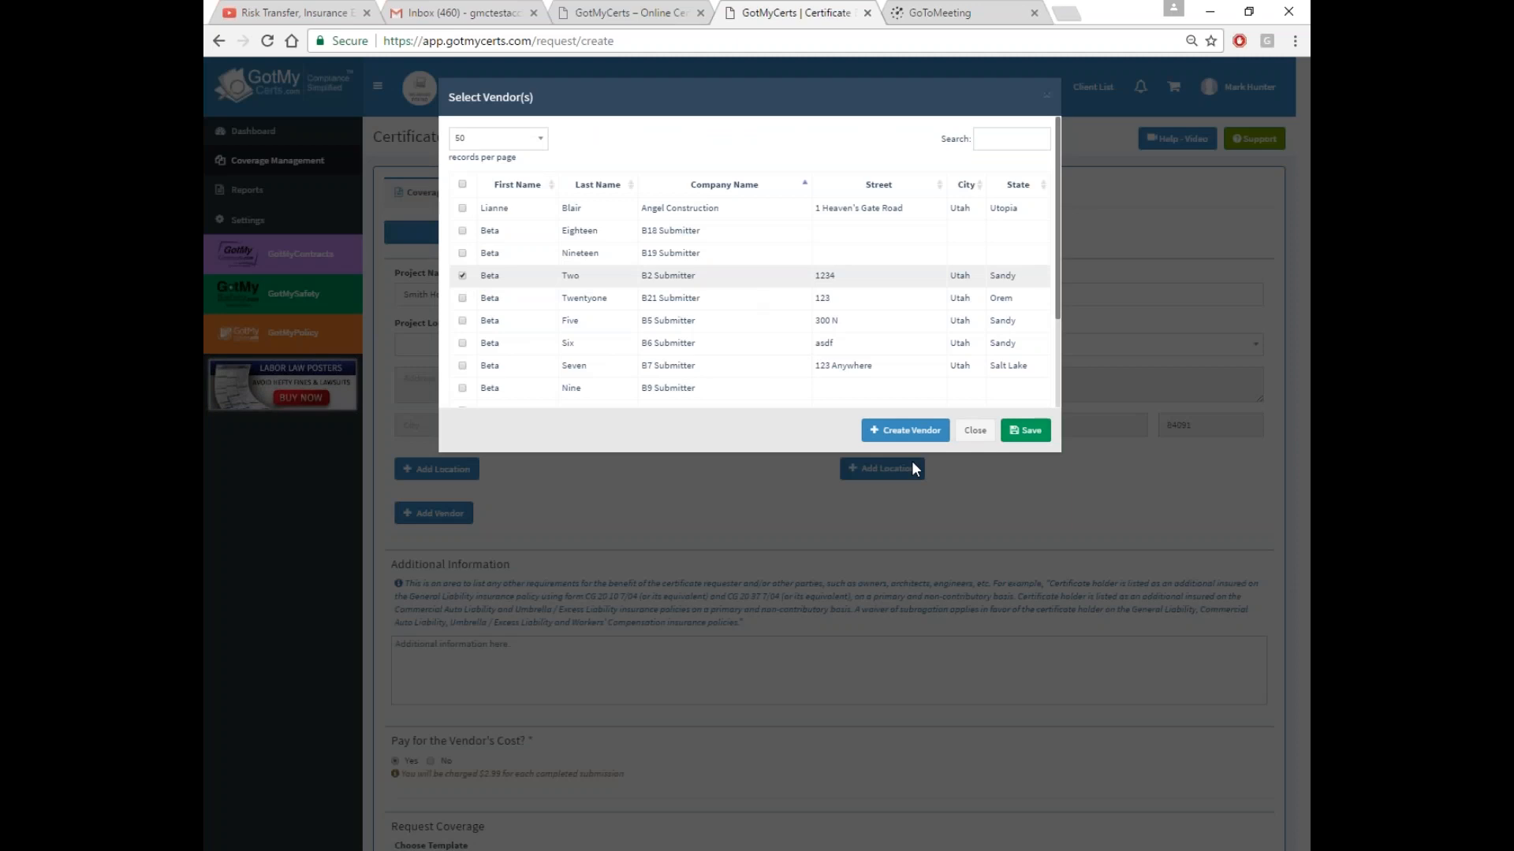
click(906, 434)
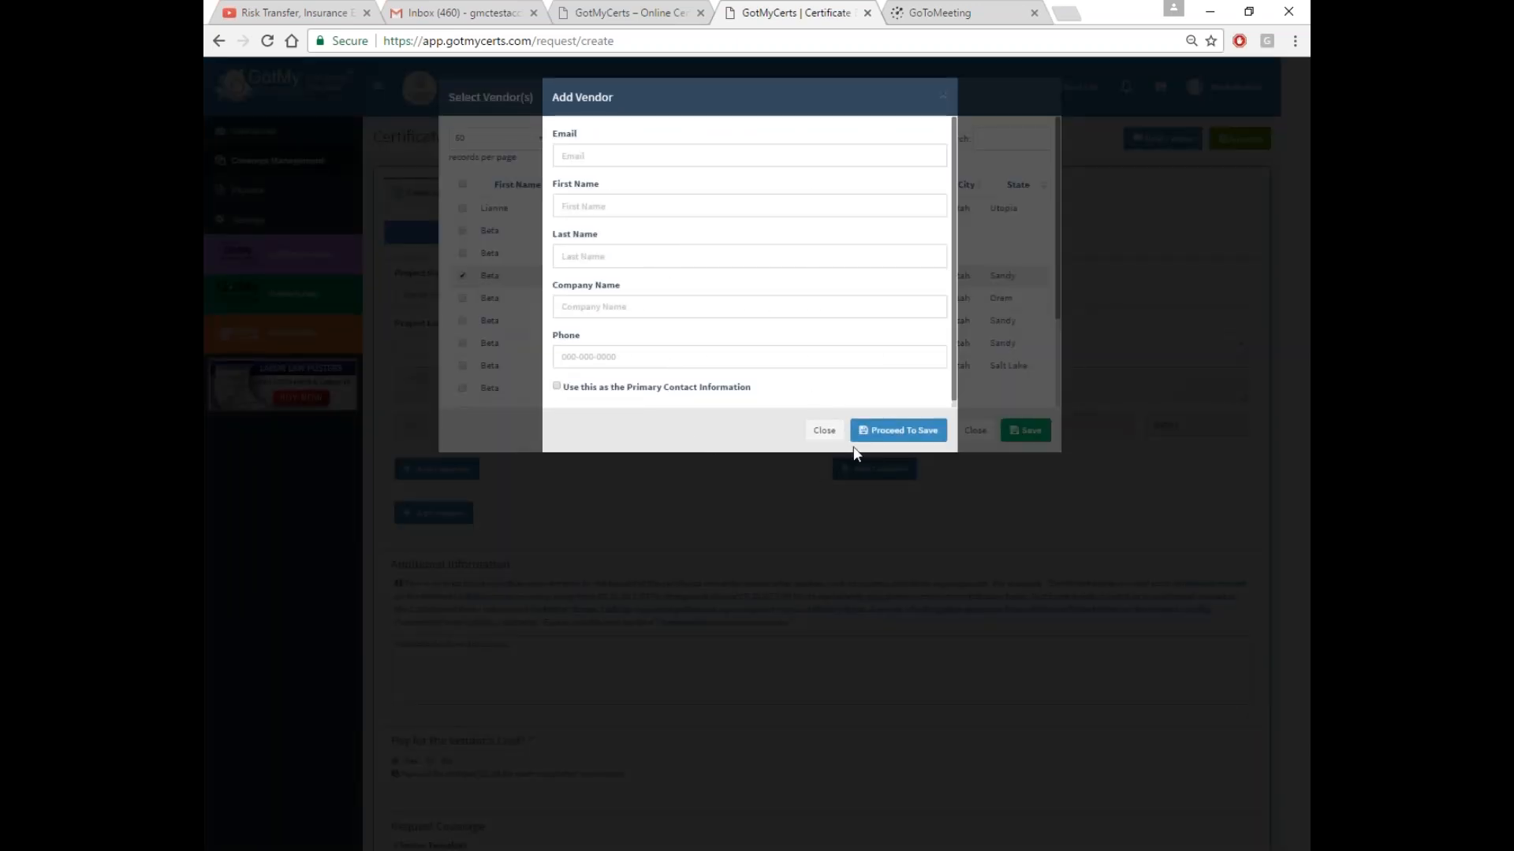
click(824, 430)
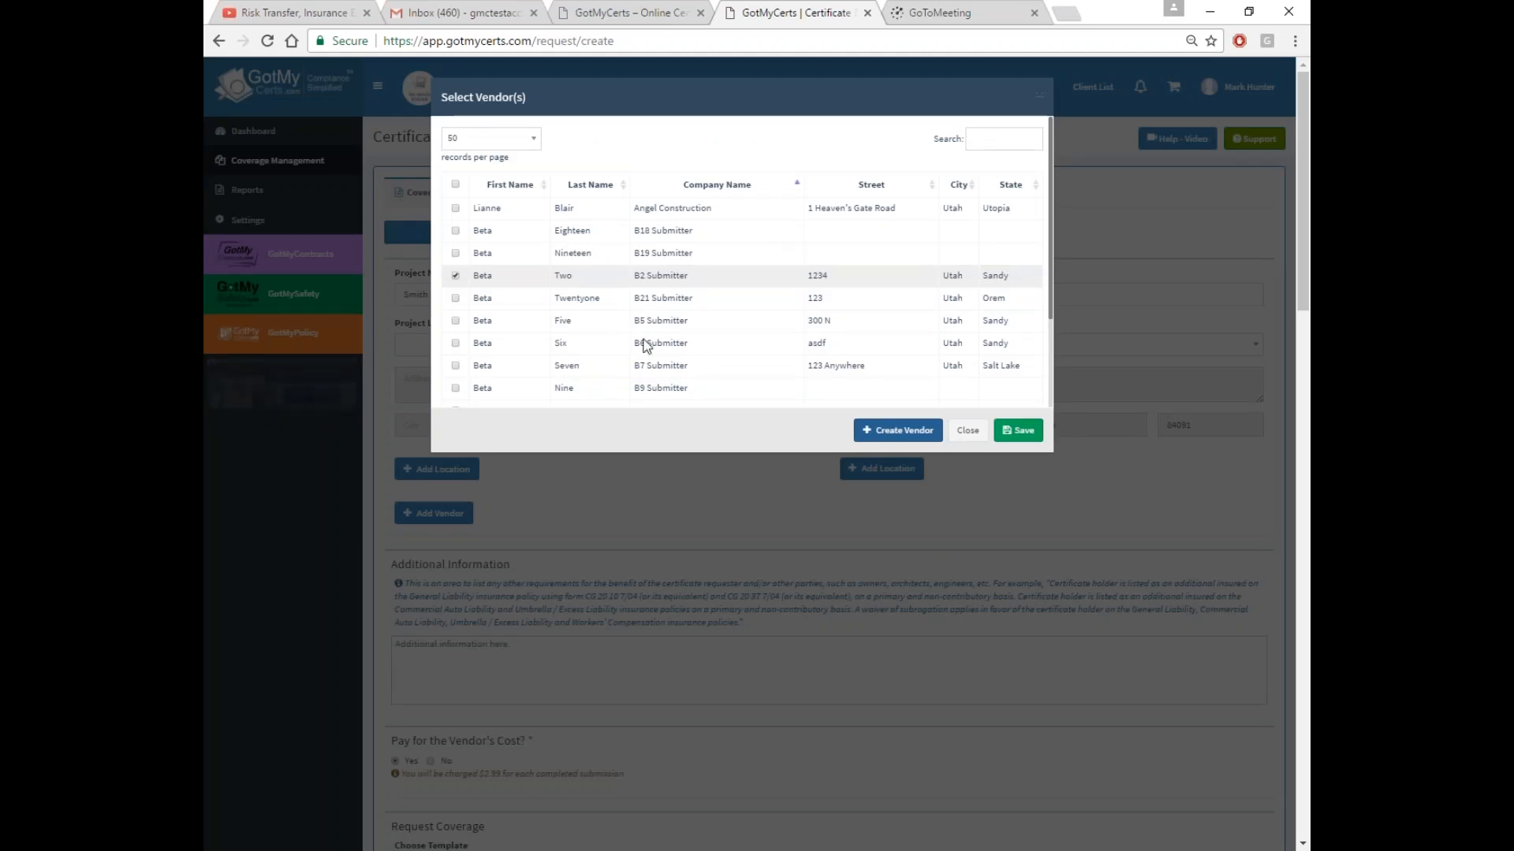
click(1018, 431)
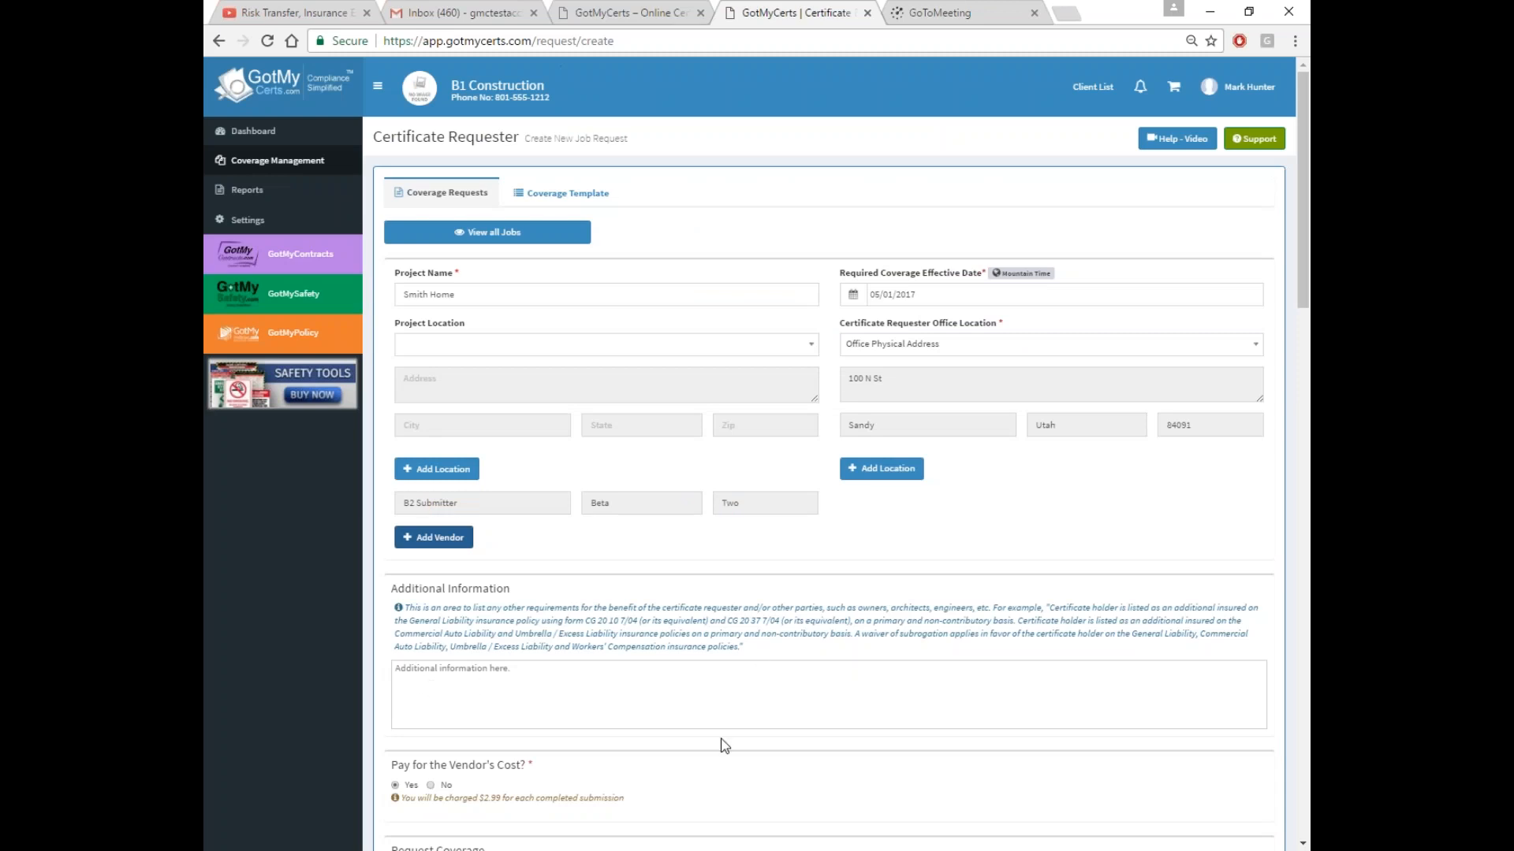
Copy the example additional-insured and waiver-of-subrogation paragraph and paste it into Additional Information
drag(1053, 608, 739, 648)
right_click(717, 640)
click(749, 651)
click(504, 680)
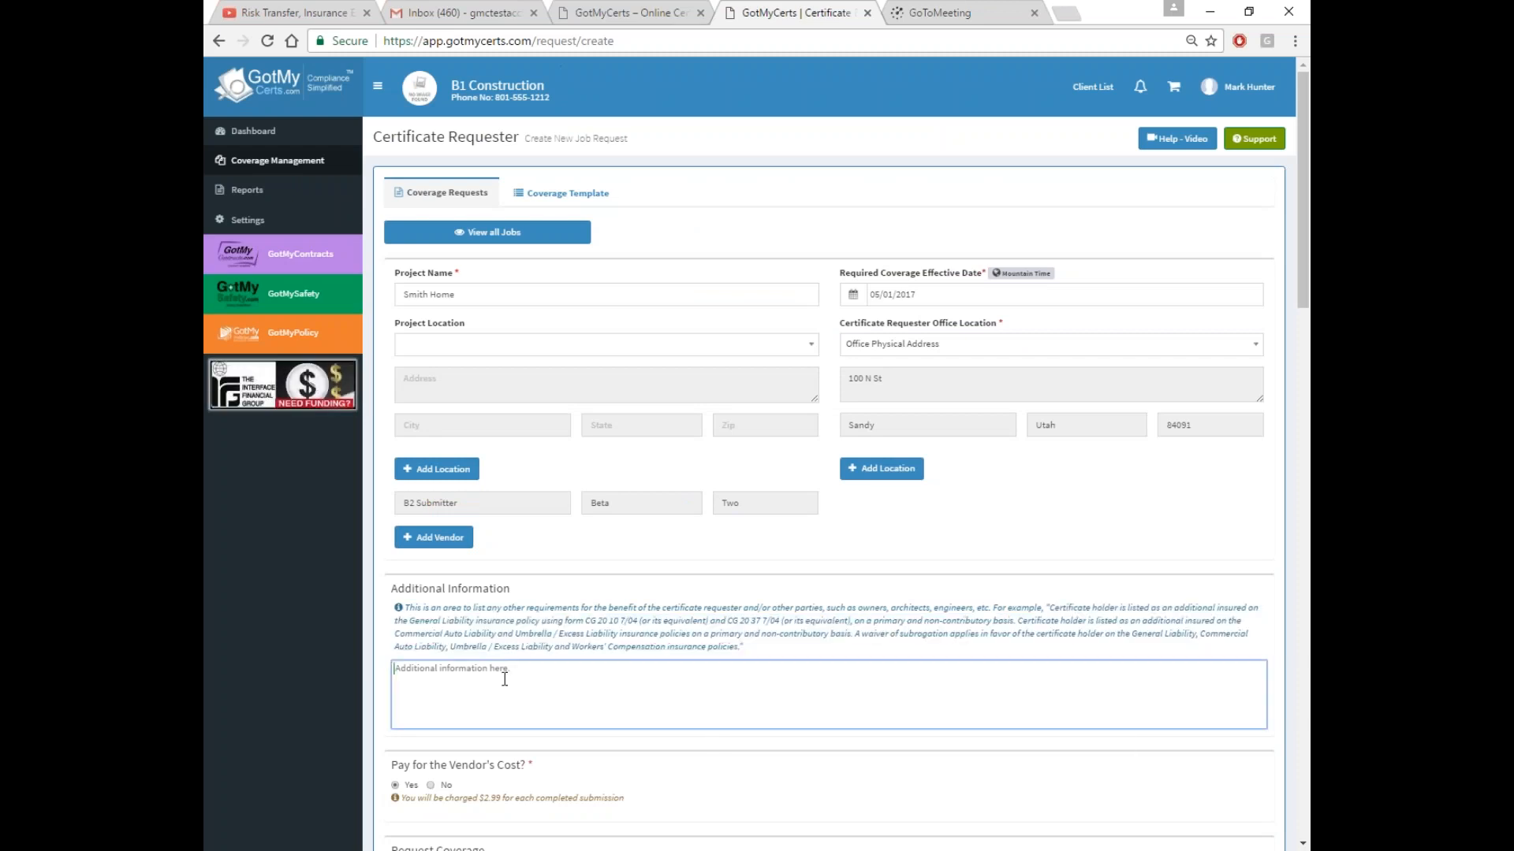
right_click(505, 679)
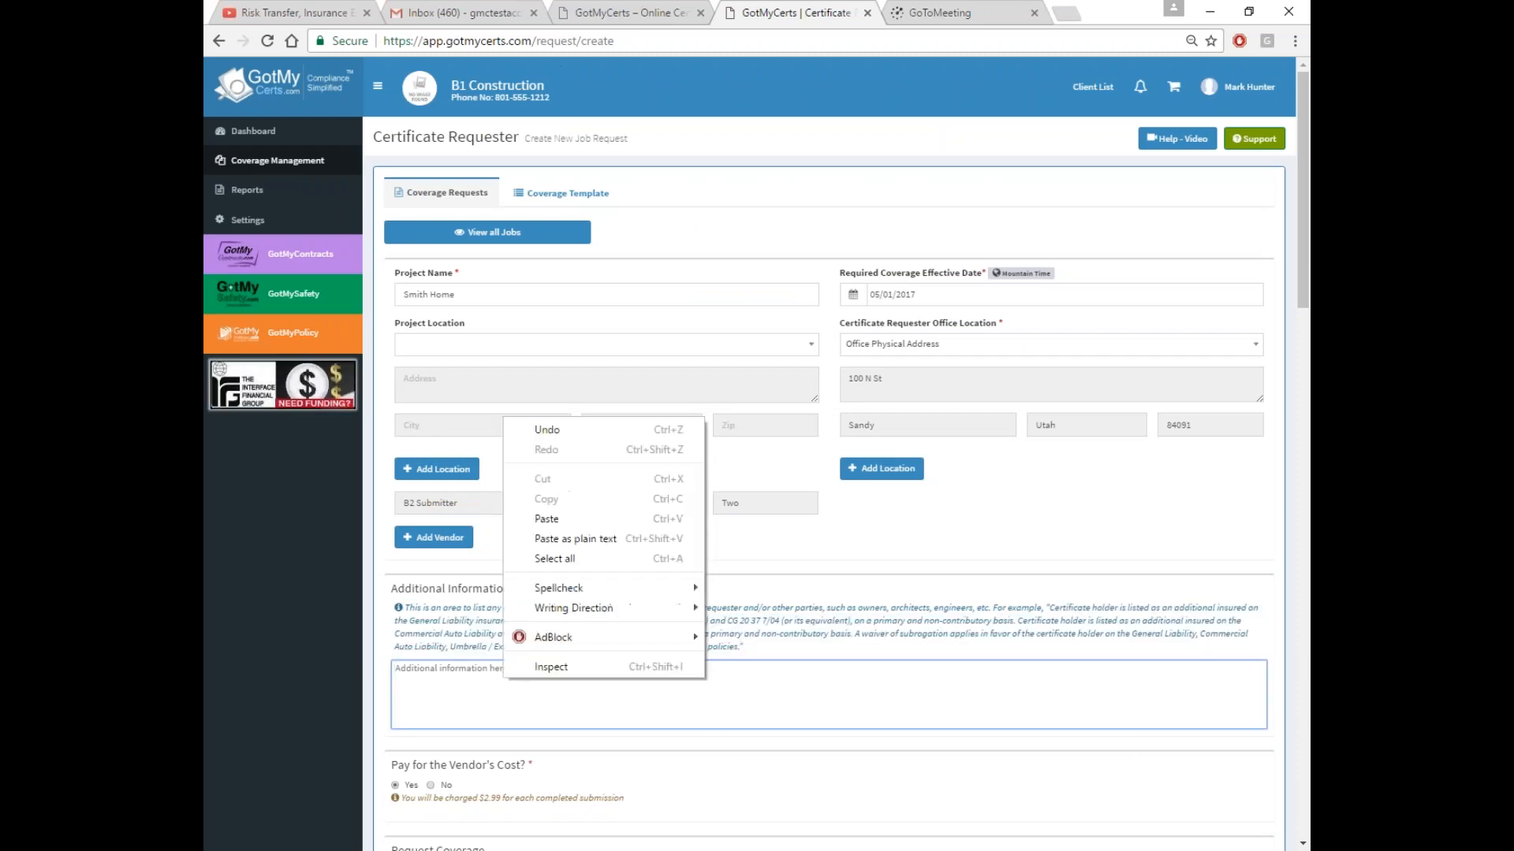
click(551, 518)
scroll(731, 410, down, 3)
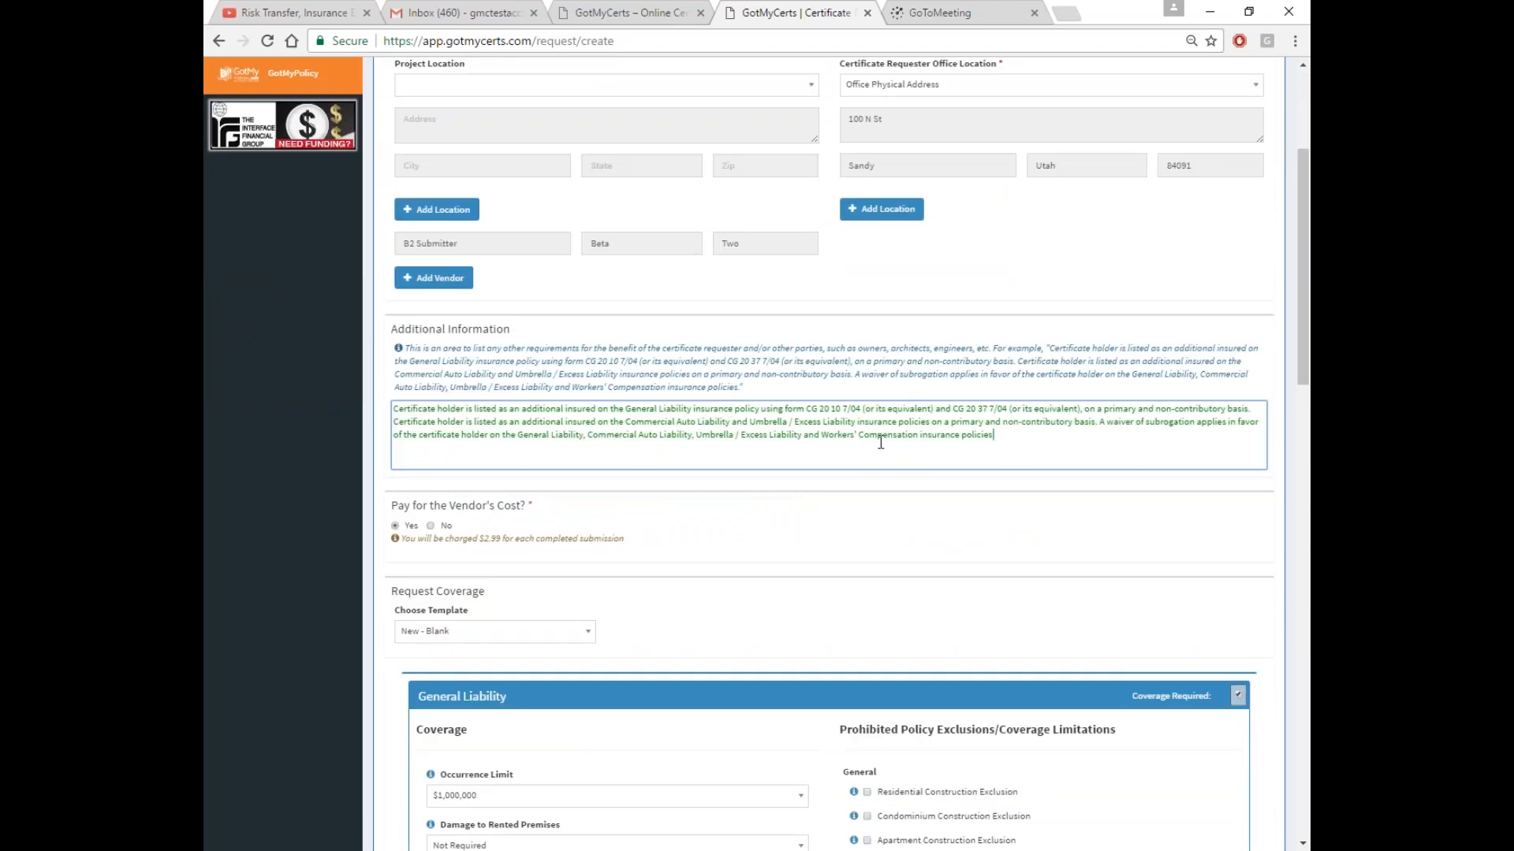
scroll(878, 444, down, 4)
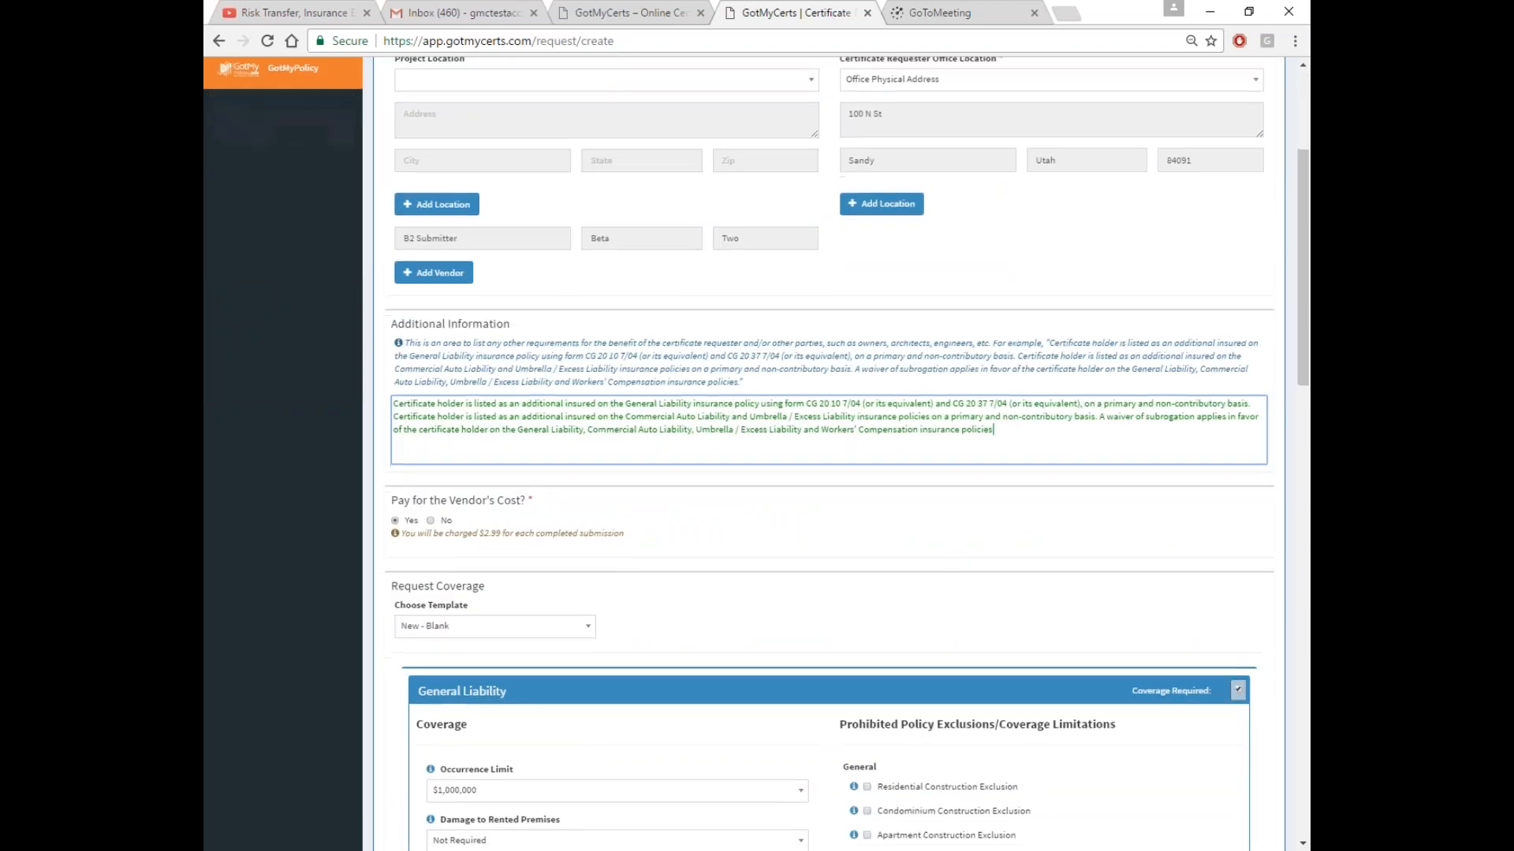
click(462, 350)
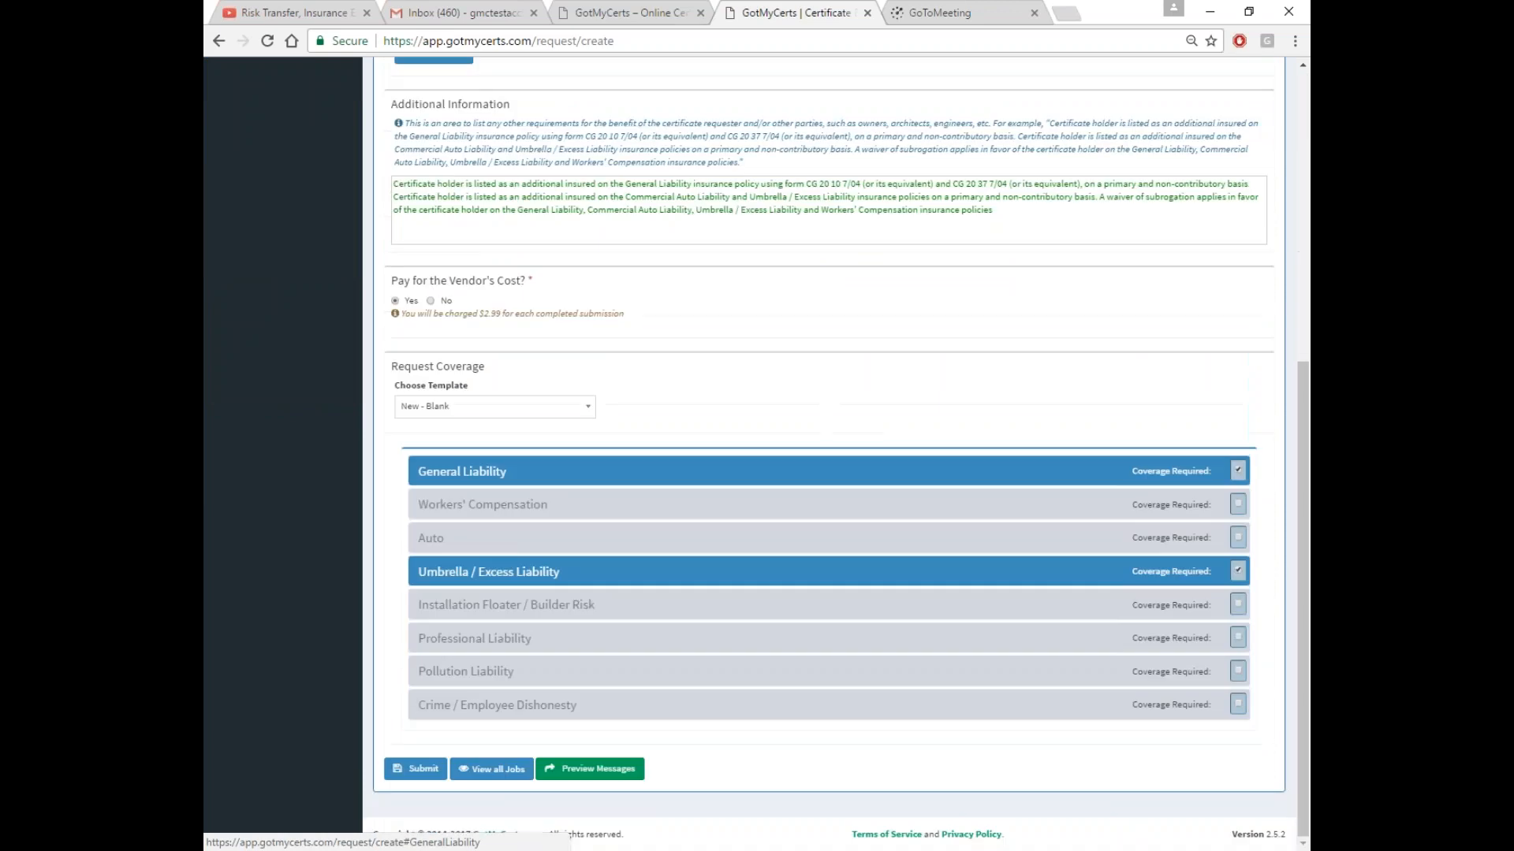
scroll(489, 298, up, 2)
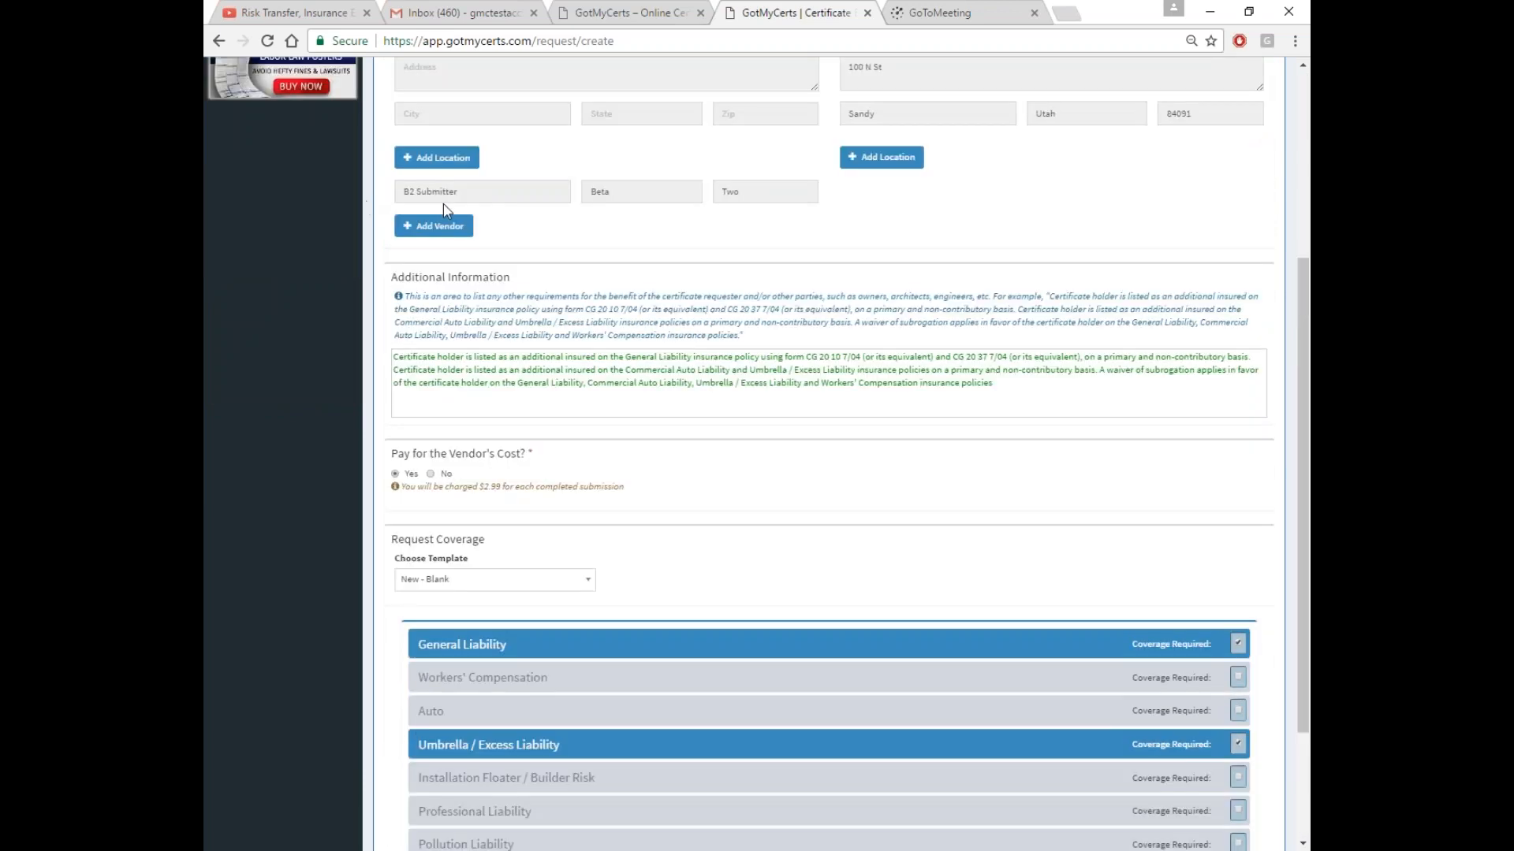
scroll(574, 523, down, 2)
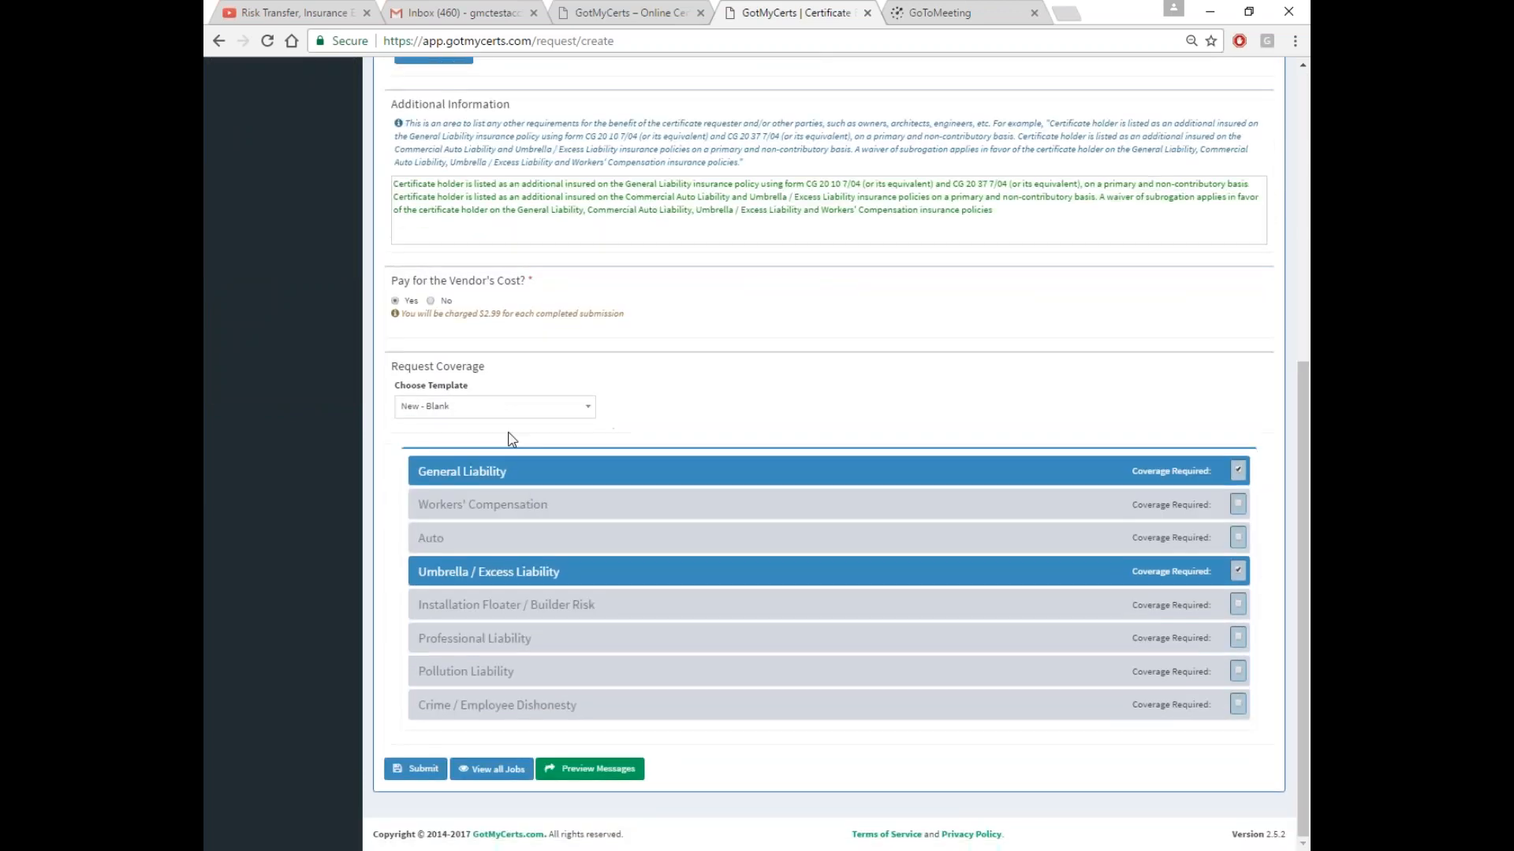
Apply the Name Residential Coverage - EXCAVATION template to the request
click(583, 409)
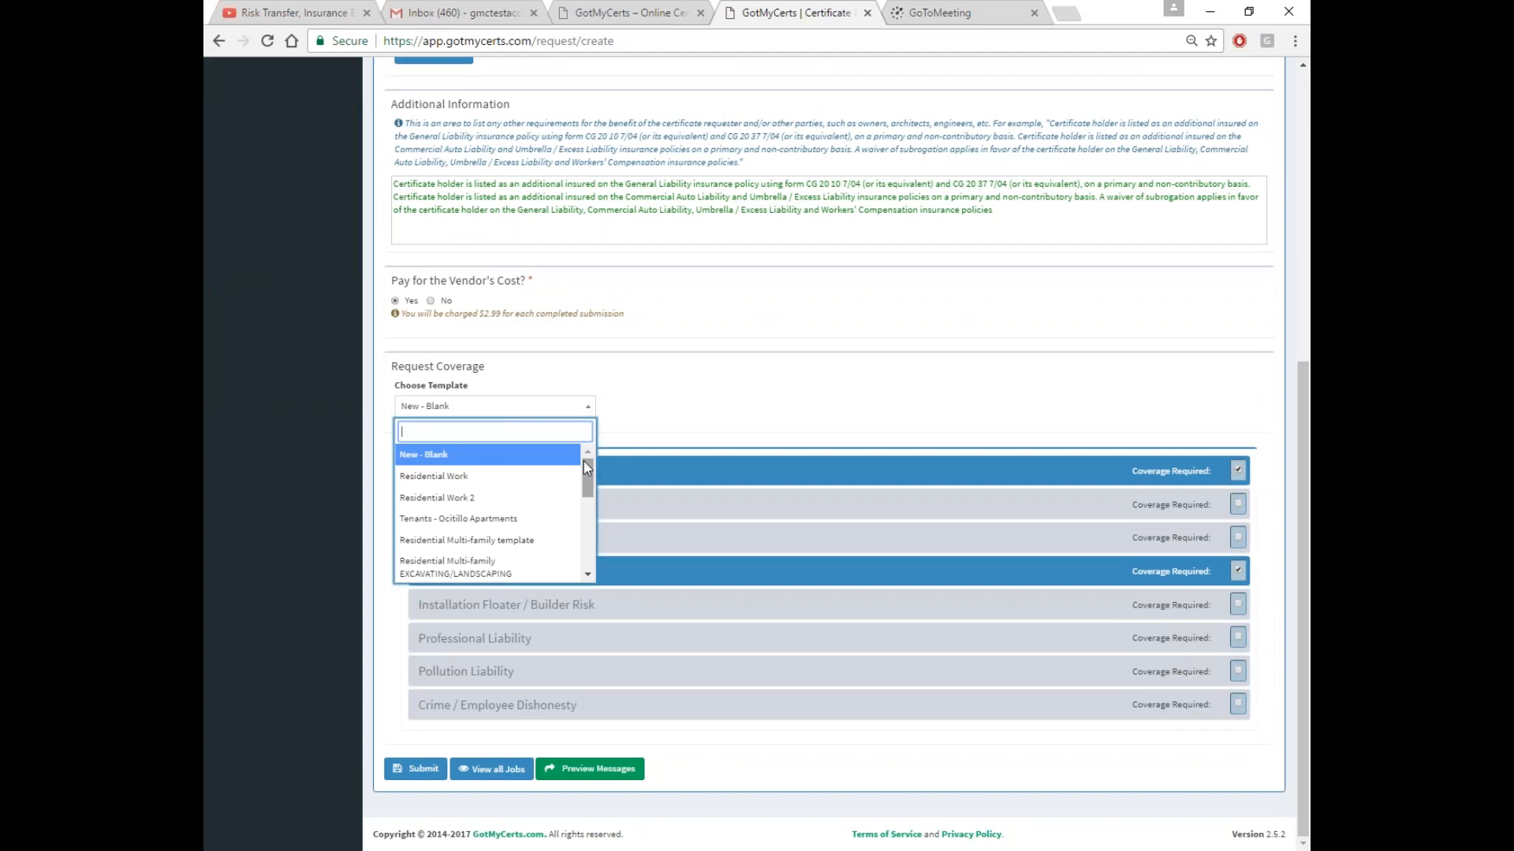
drag(589, 481, 592, 583)
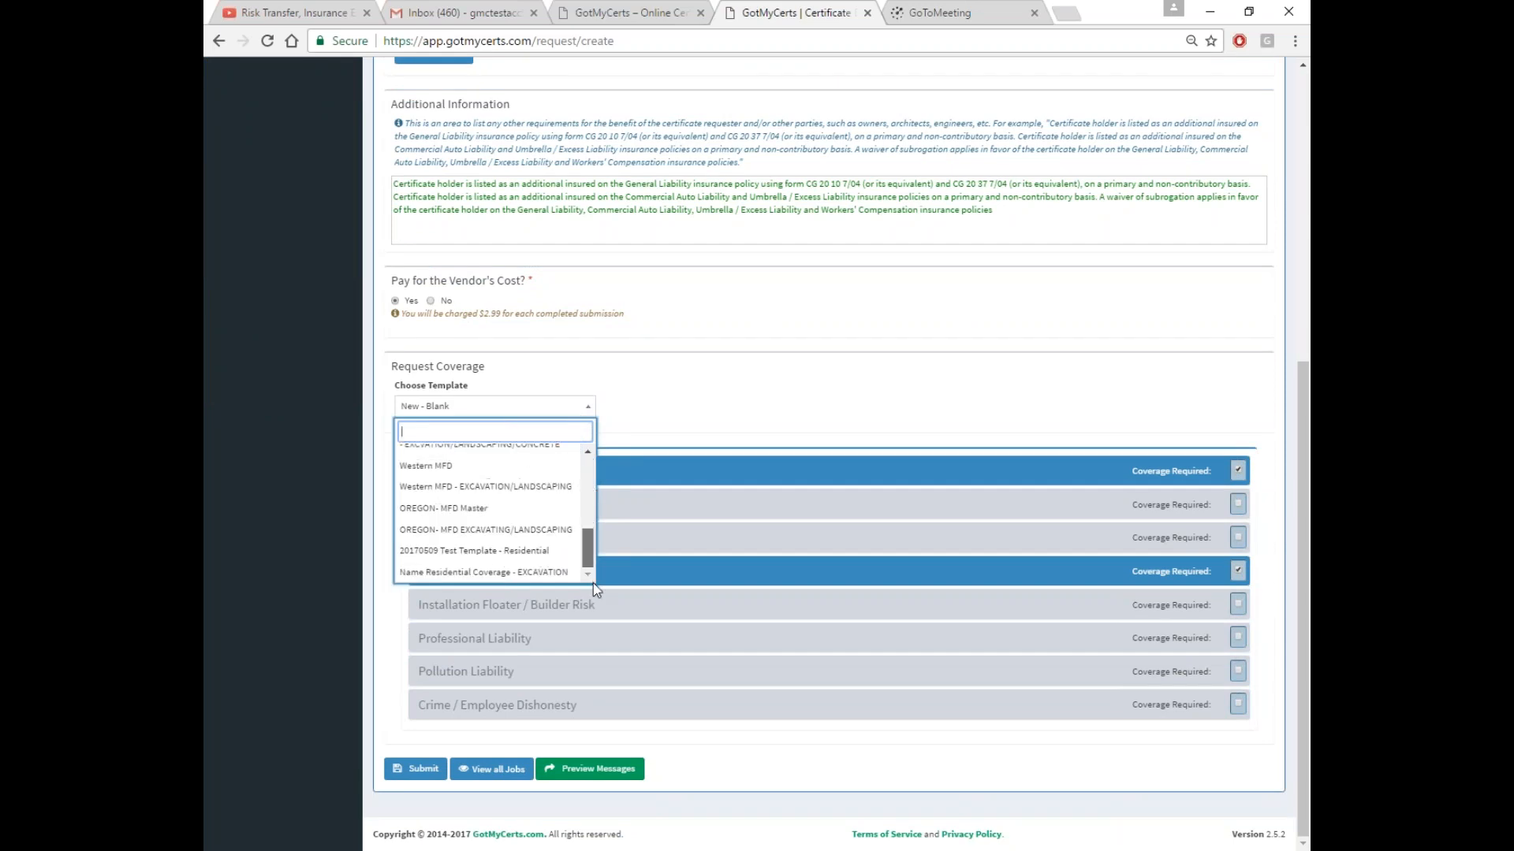
click(447, 573)
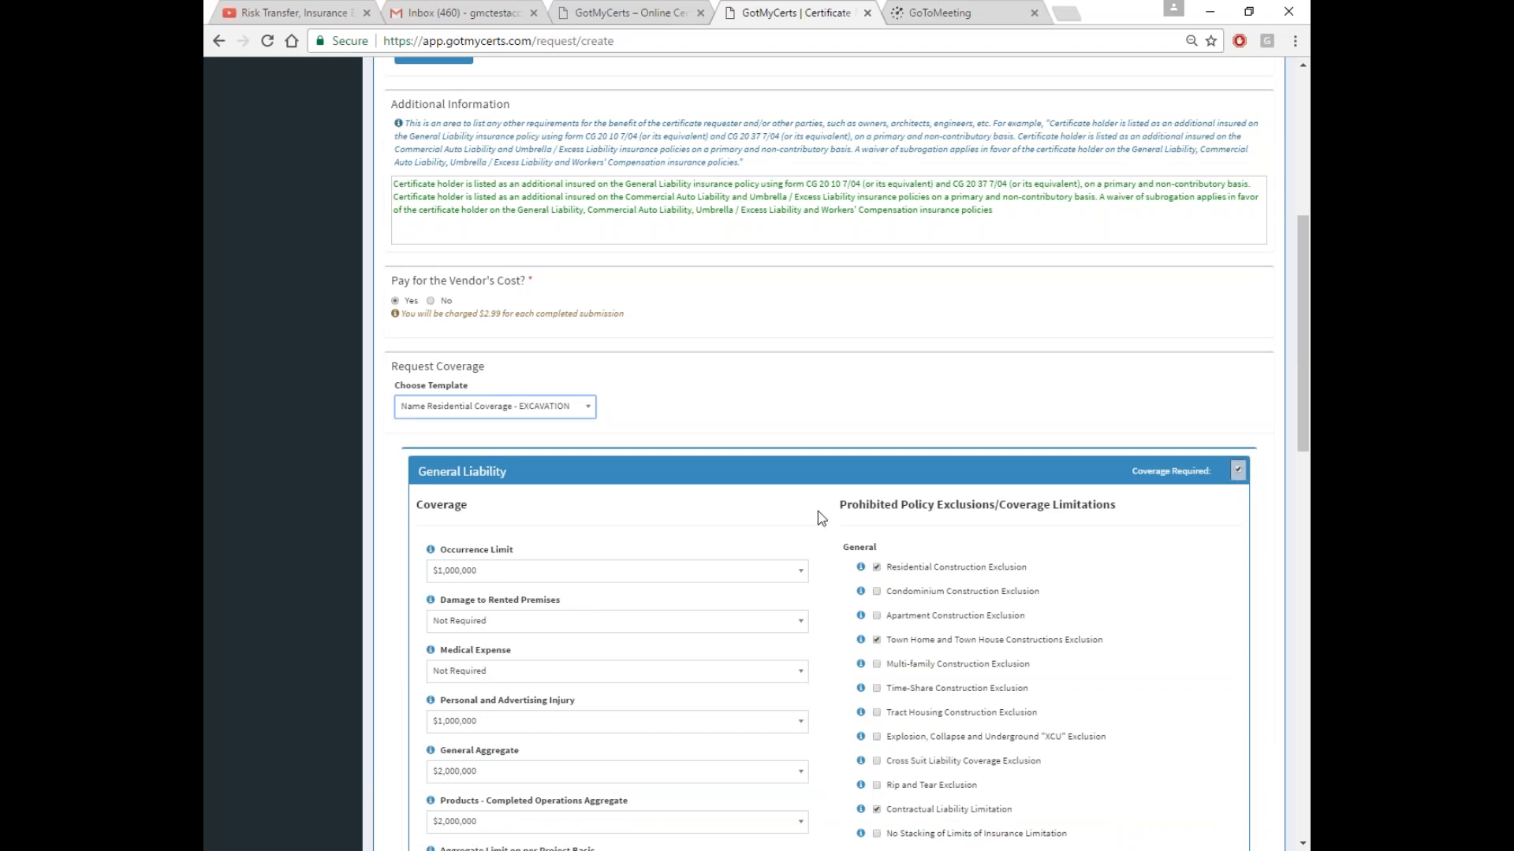
click(750, 473)
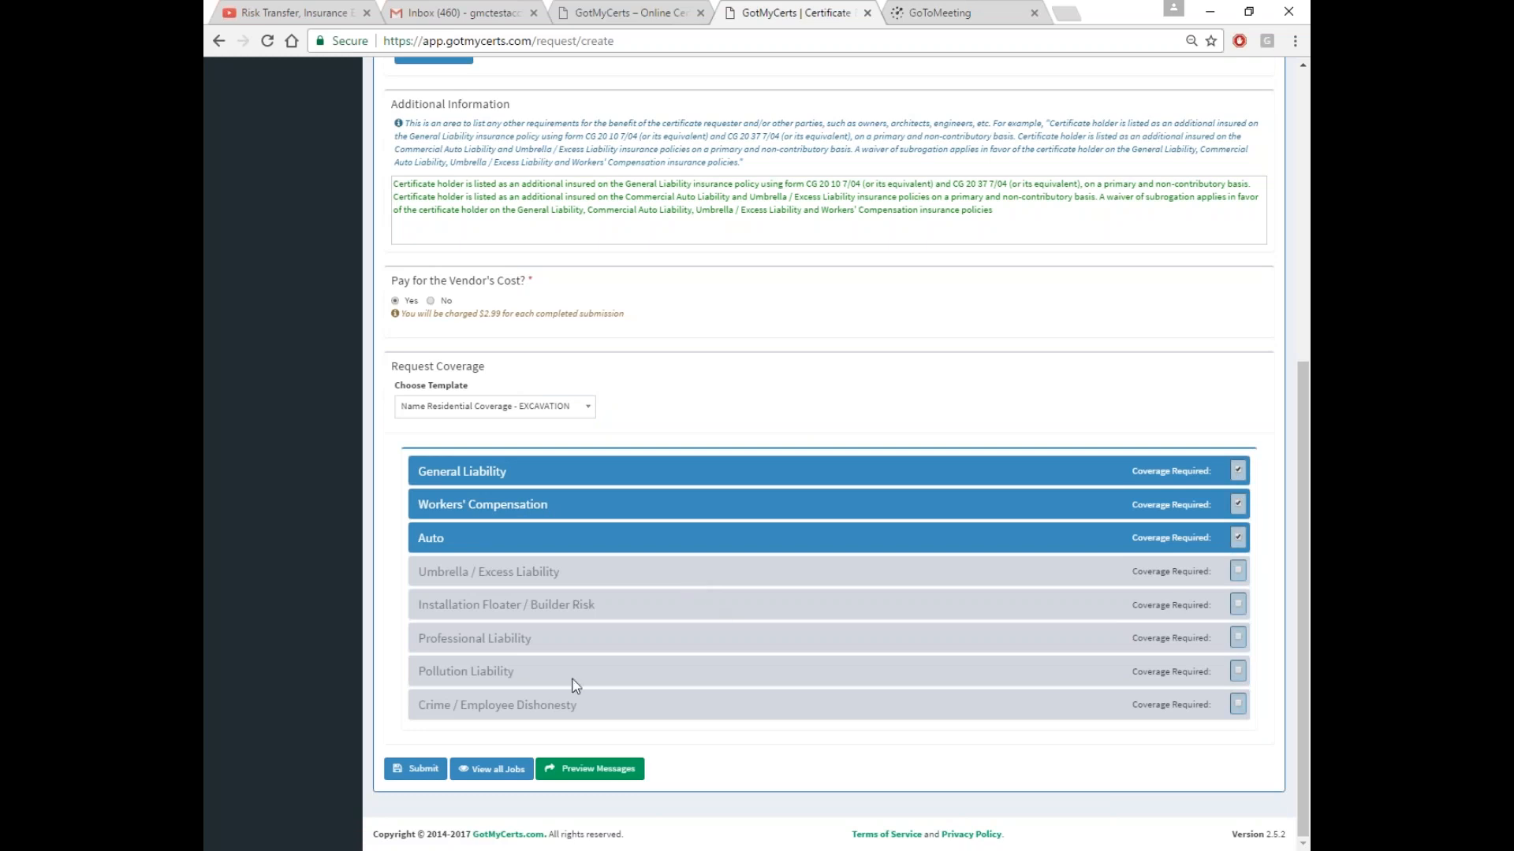
Preview the message the vendor will receive for the Smith Home request
click(593, 772)
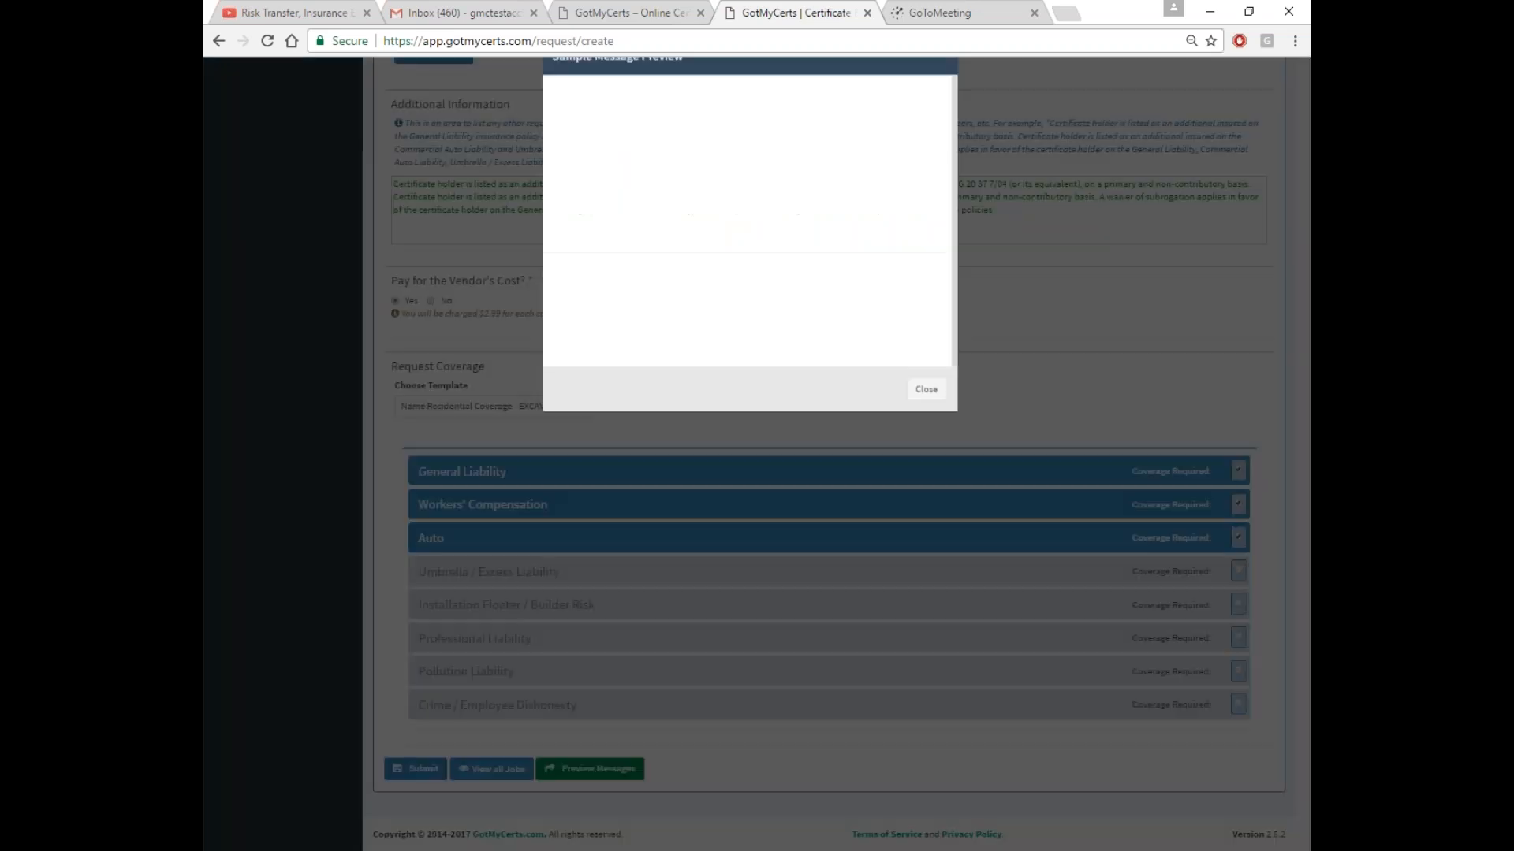
scroll(647, 367, down, 3)
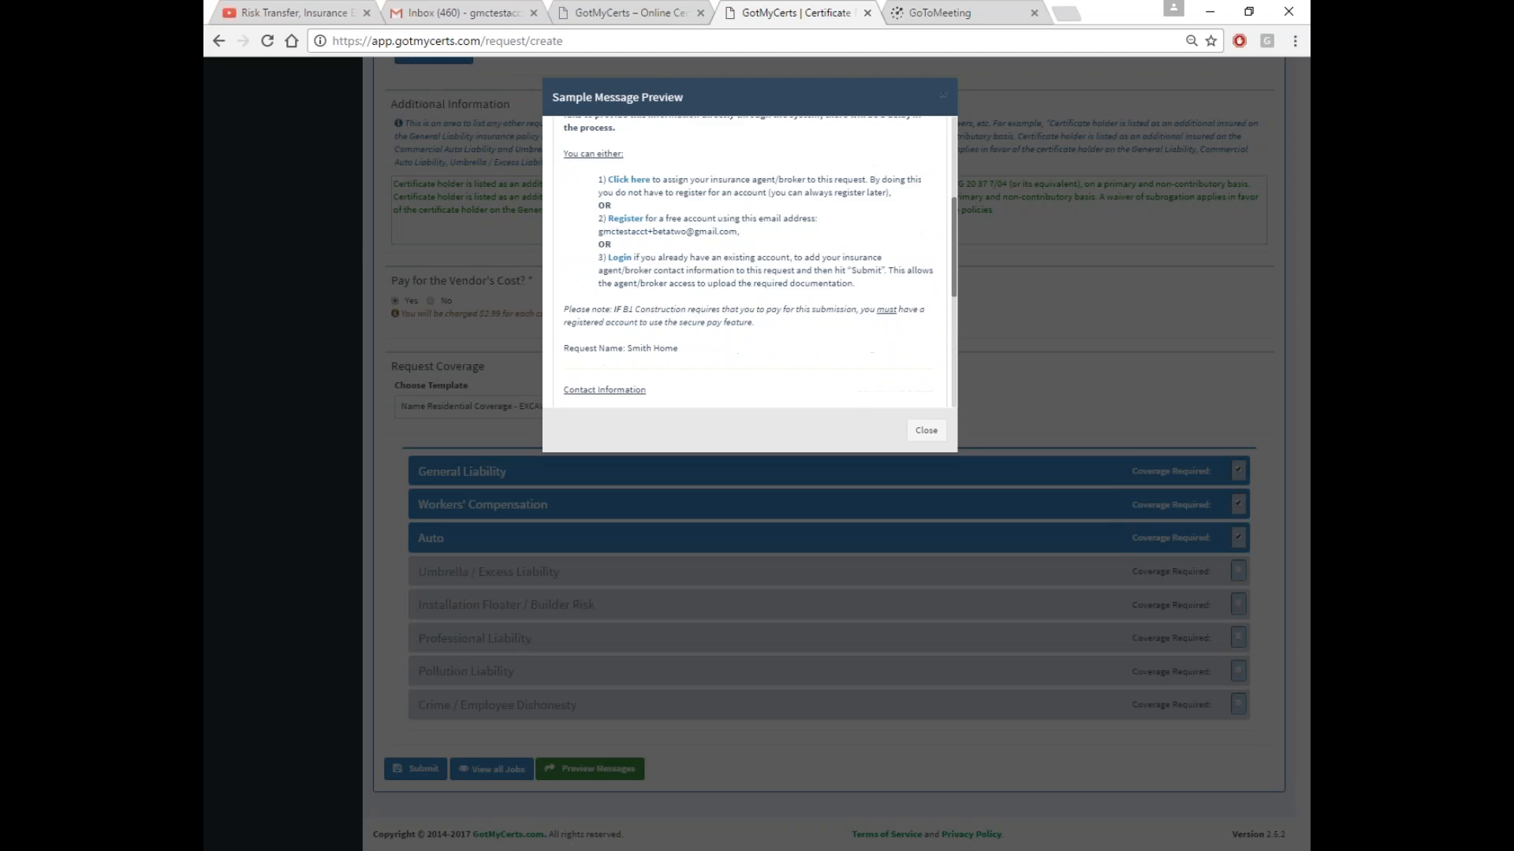
drag(631, 349, 683, 349)
click(927, 431)
Back out of the $2.99 submission and leave Pay for Vendor's Cost set to Yes
click(431, 769)
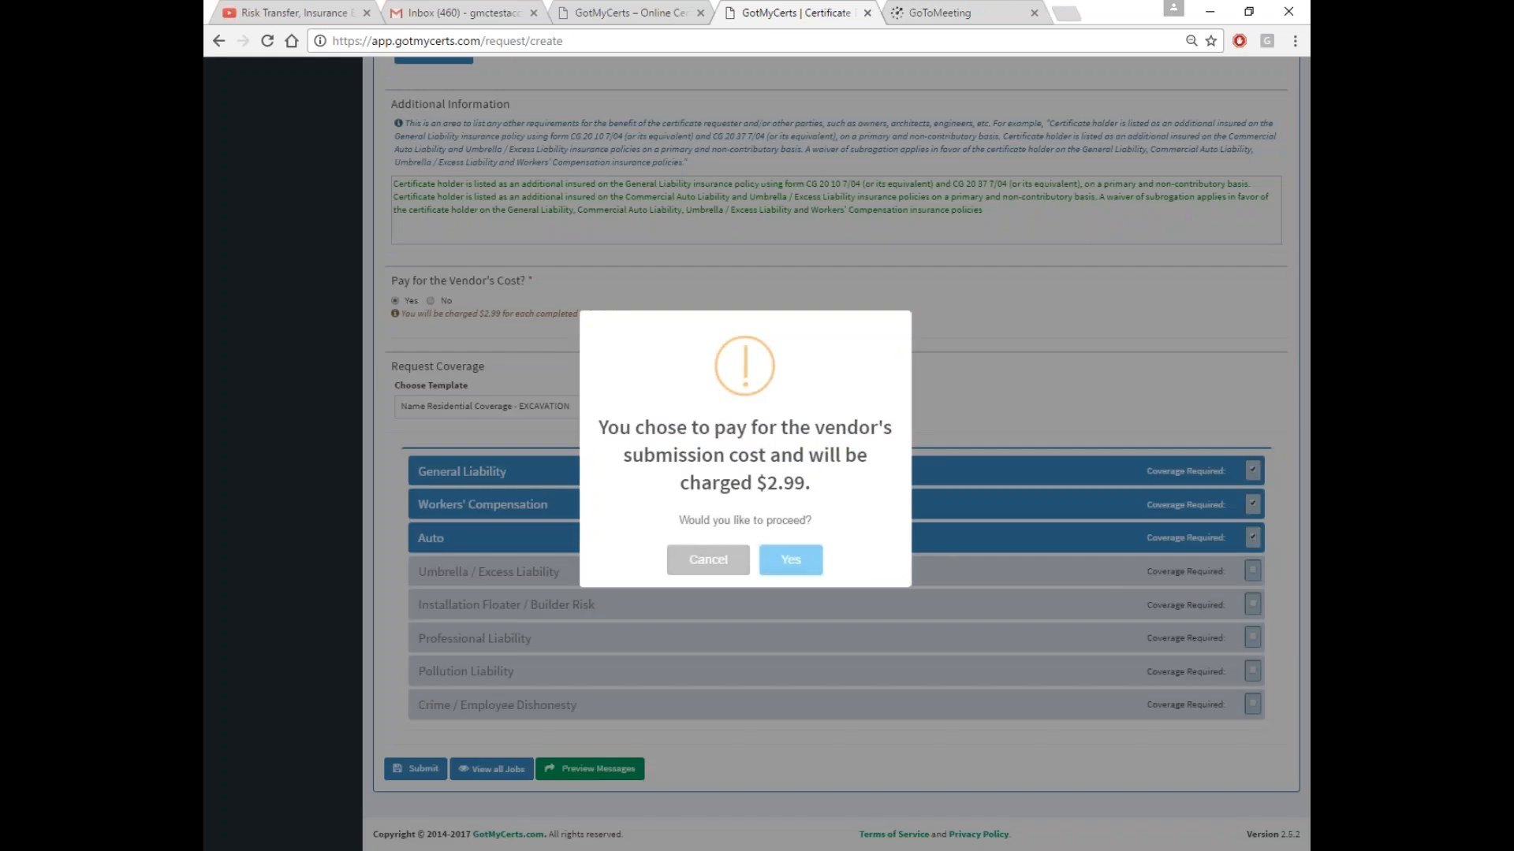
click(730, 558)
scroll(631, 380, up, 1)
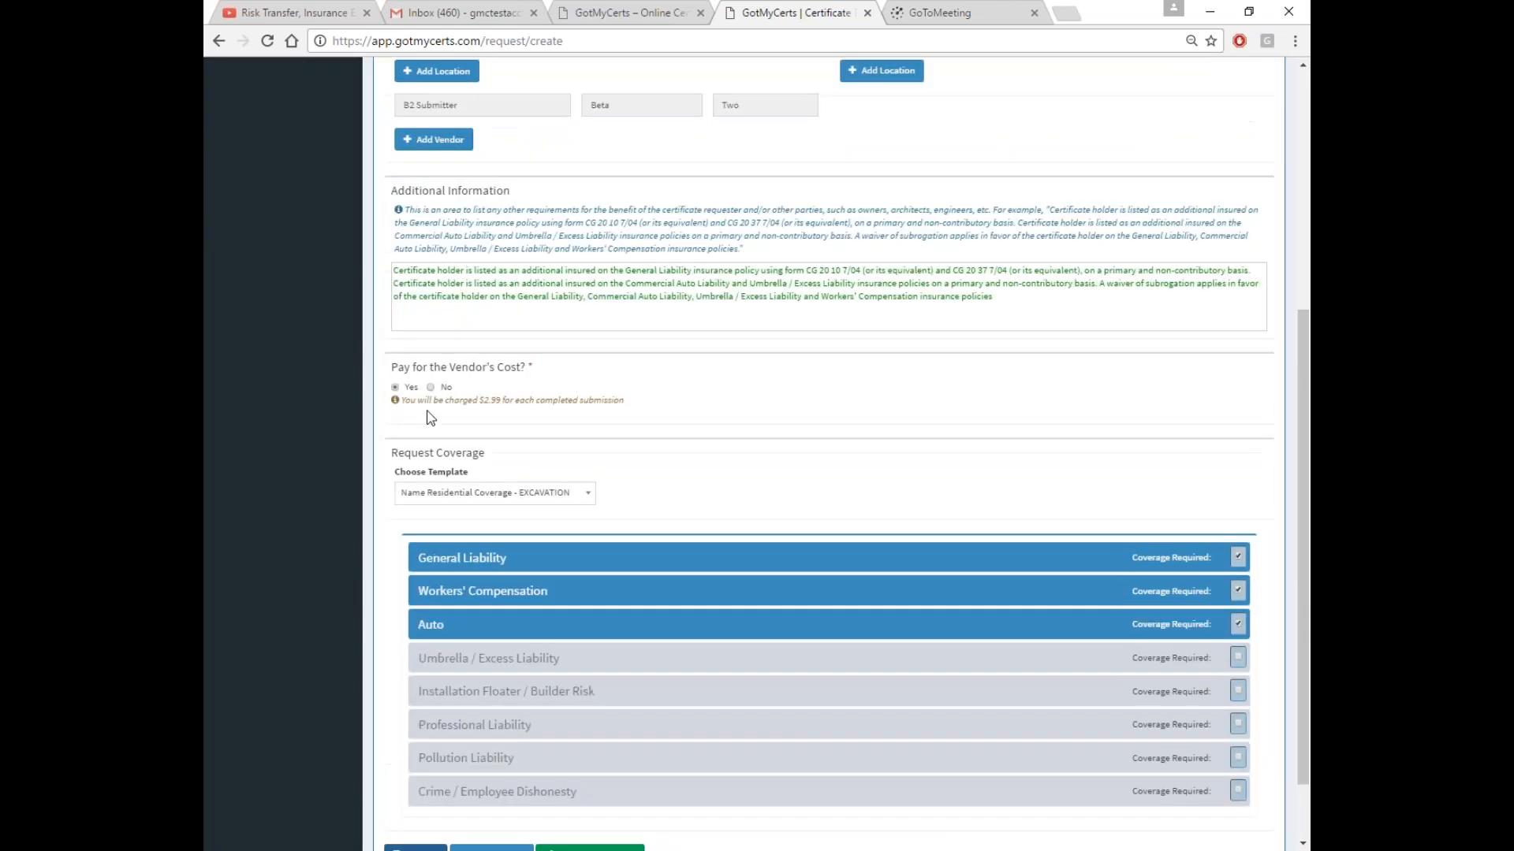
click(430, 387)
click(395, 387)
scroll(613, 447, down, 2)
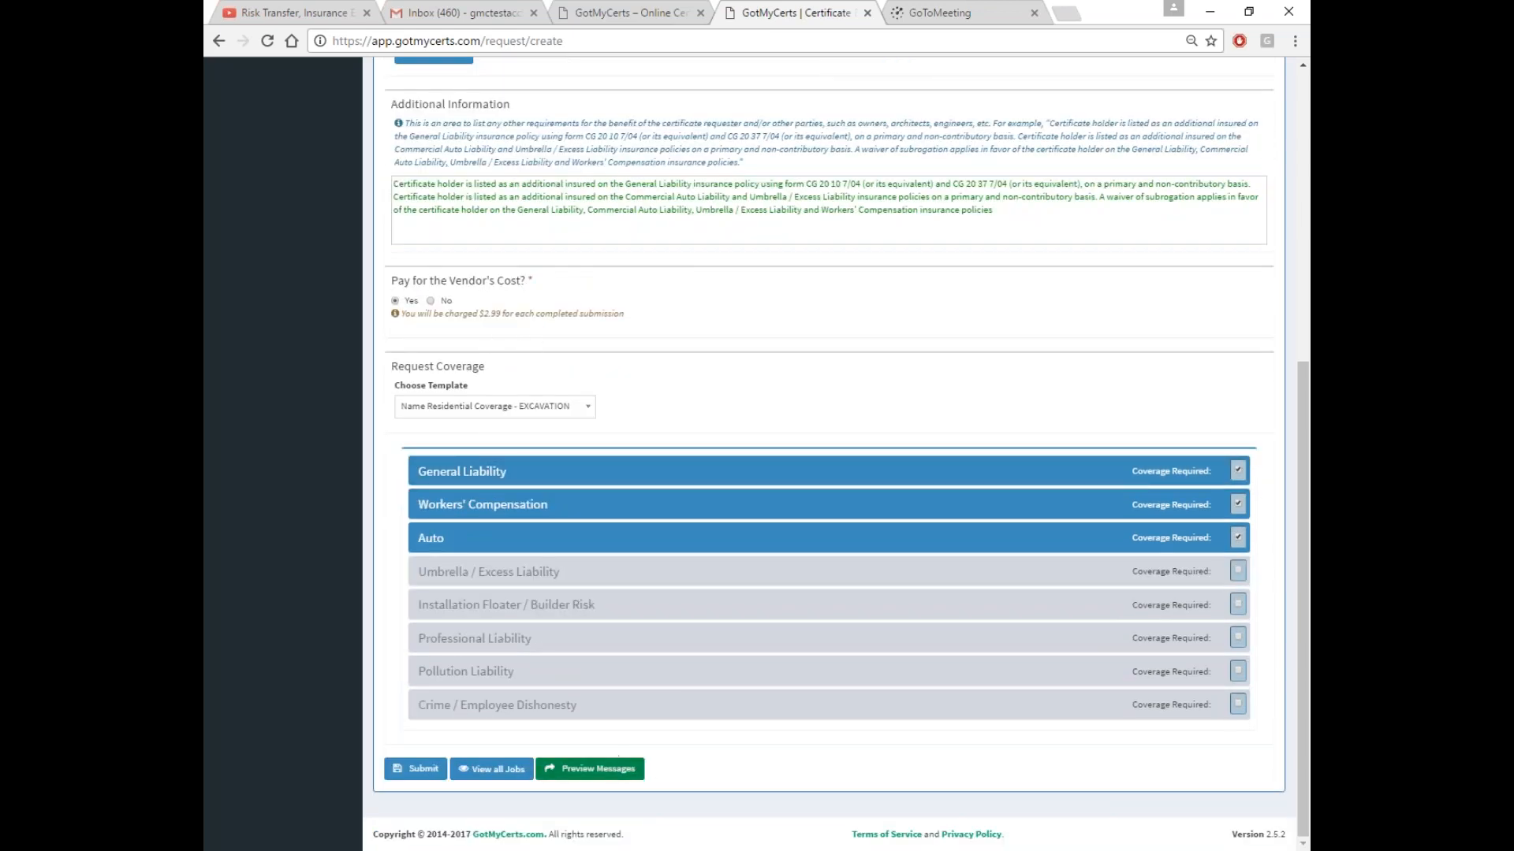
Submit Smith Home with the $2.99 charge, view its row actions, then show the public homepage
click(431, 773)
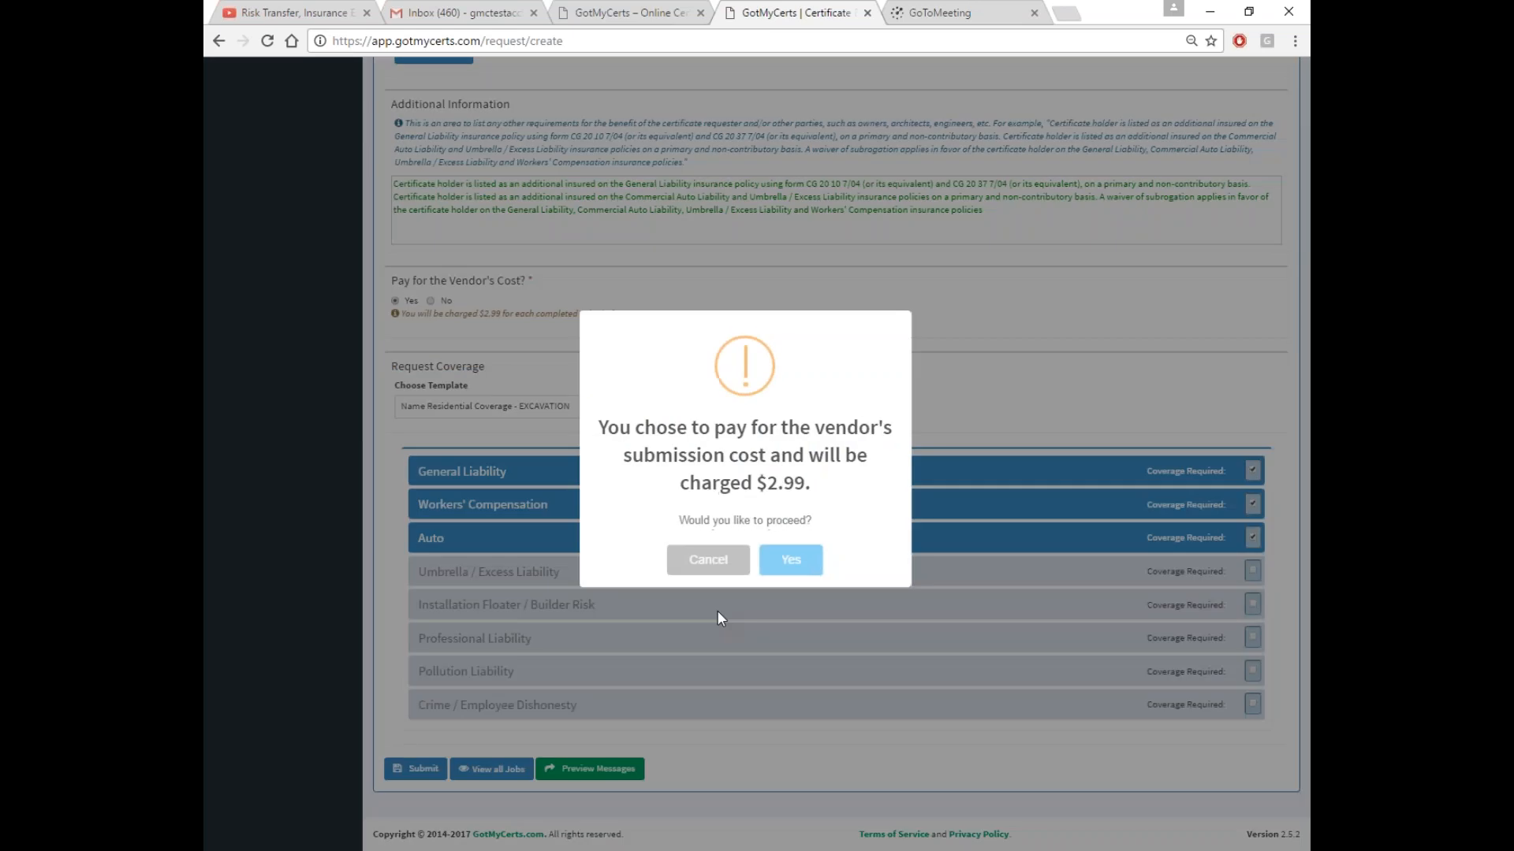
click(790, 561)
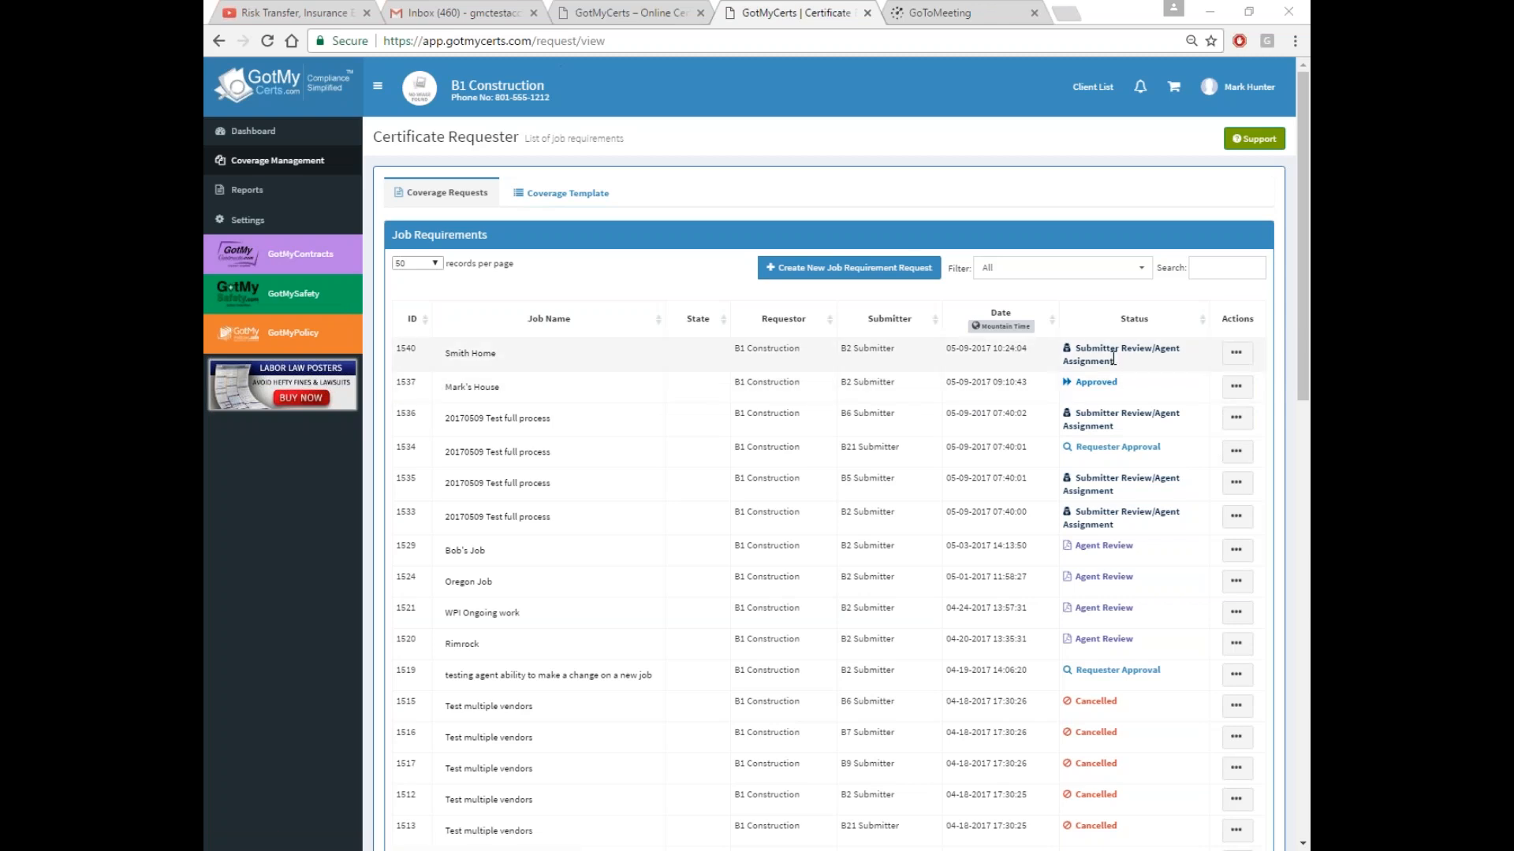
click(1236, 356)
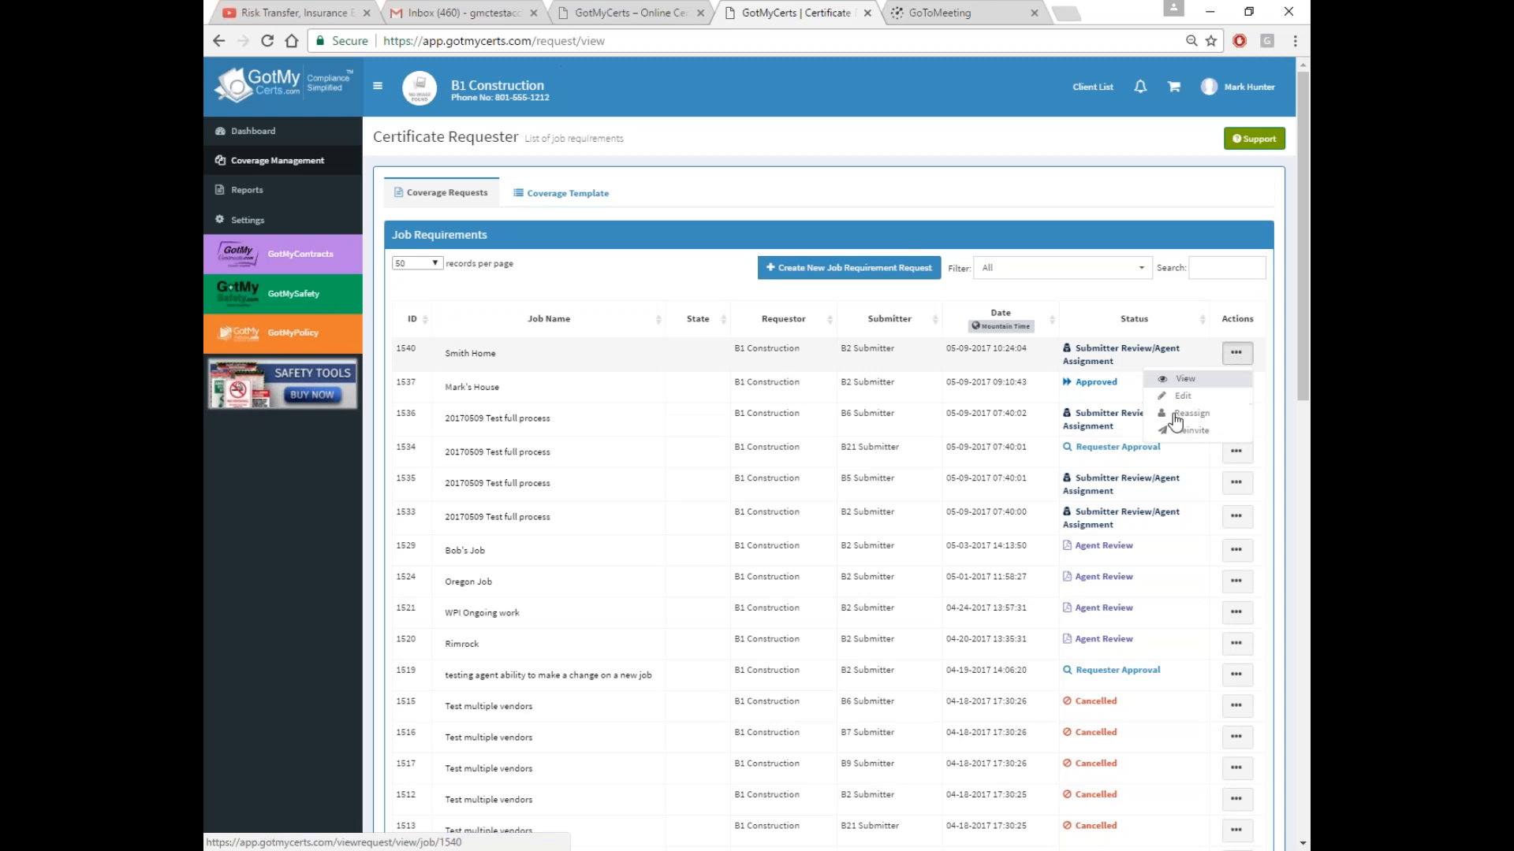
click(1116, 294)
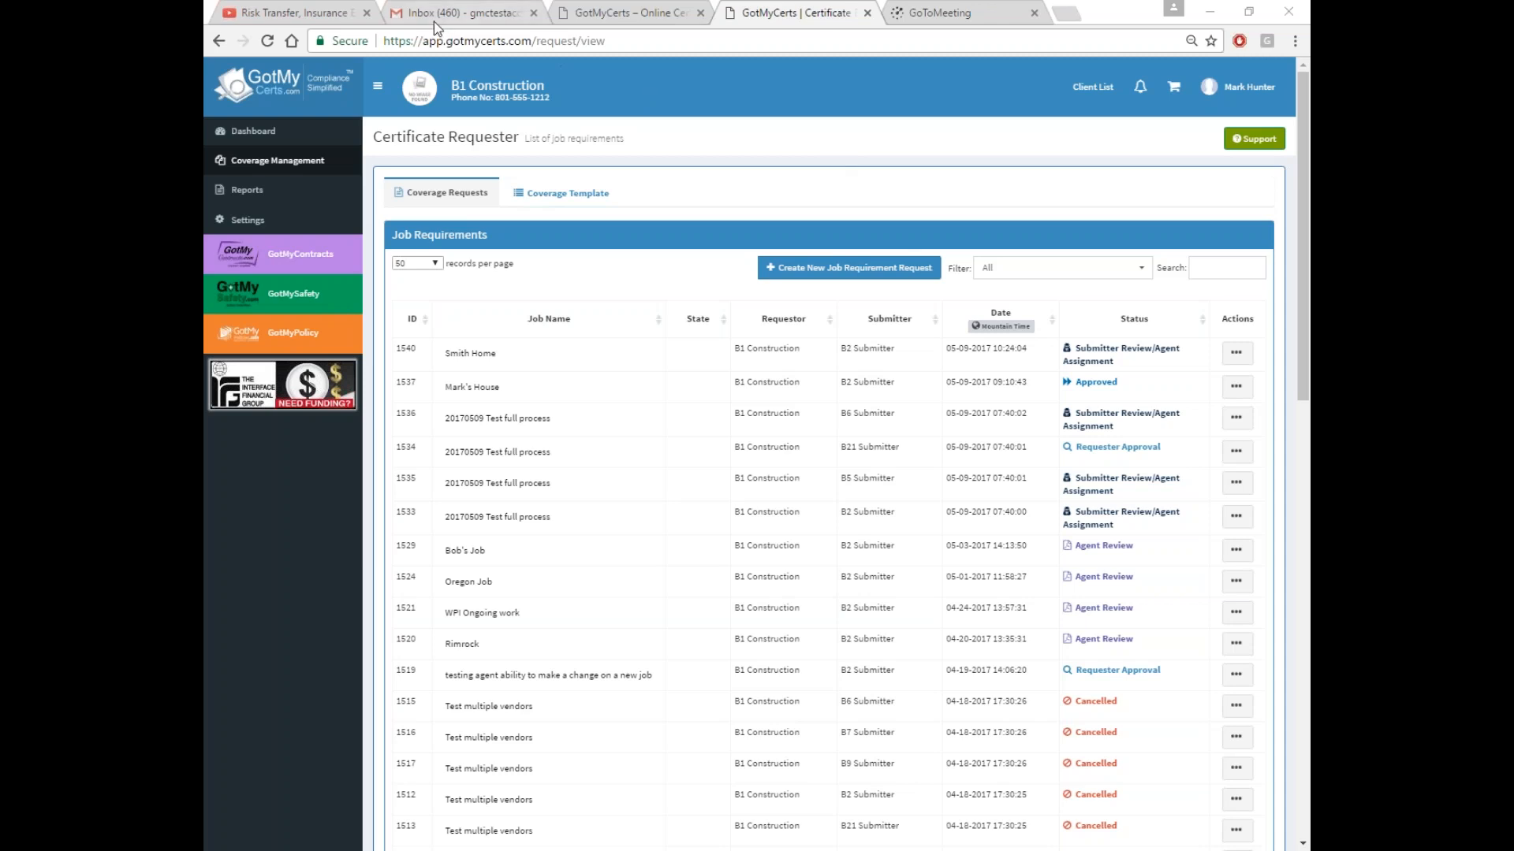
click(603, 14)
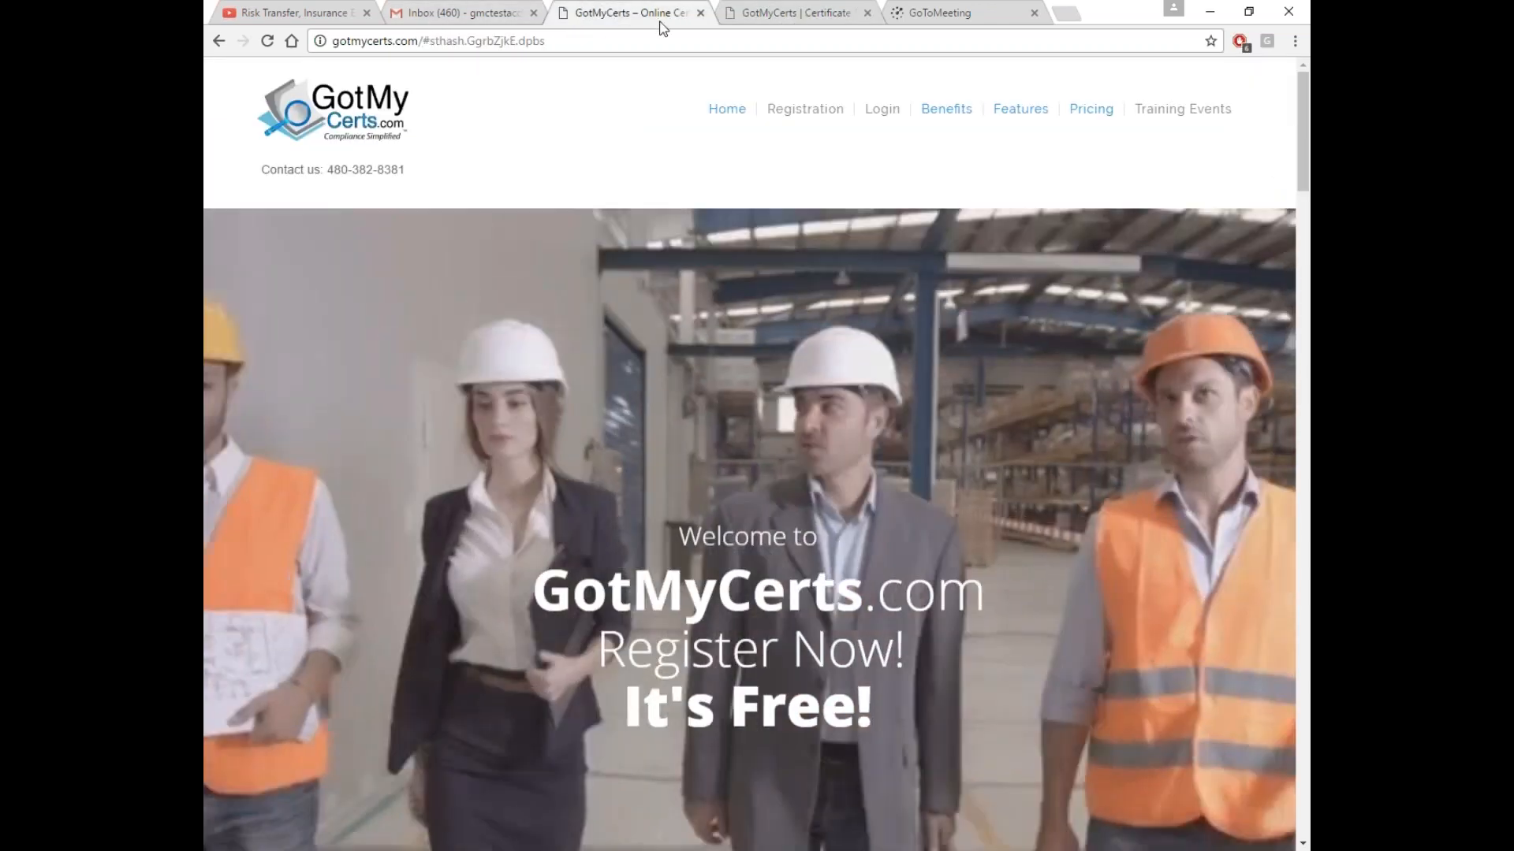
Close the homepage tab, refresh the Gmail inbox, and sign out of GotMyCerts
click(700, 14)
click(461, 13)
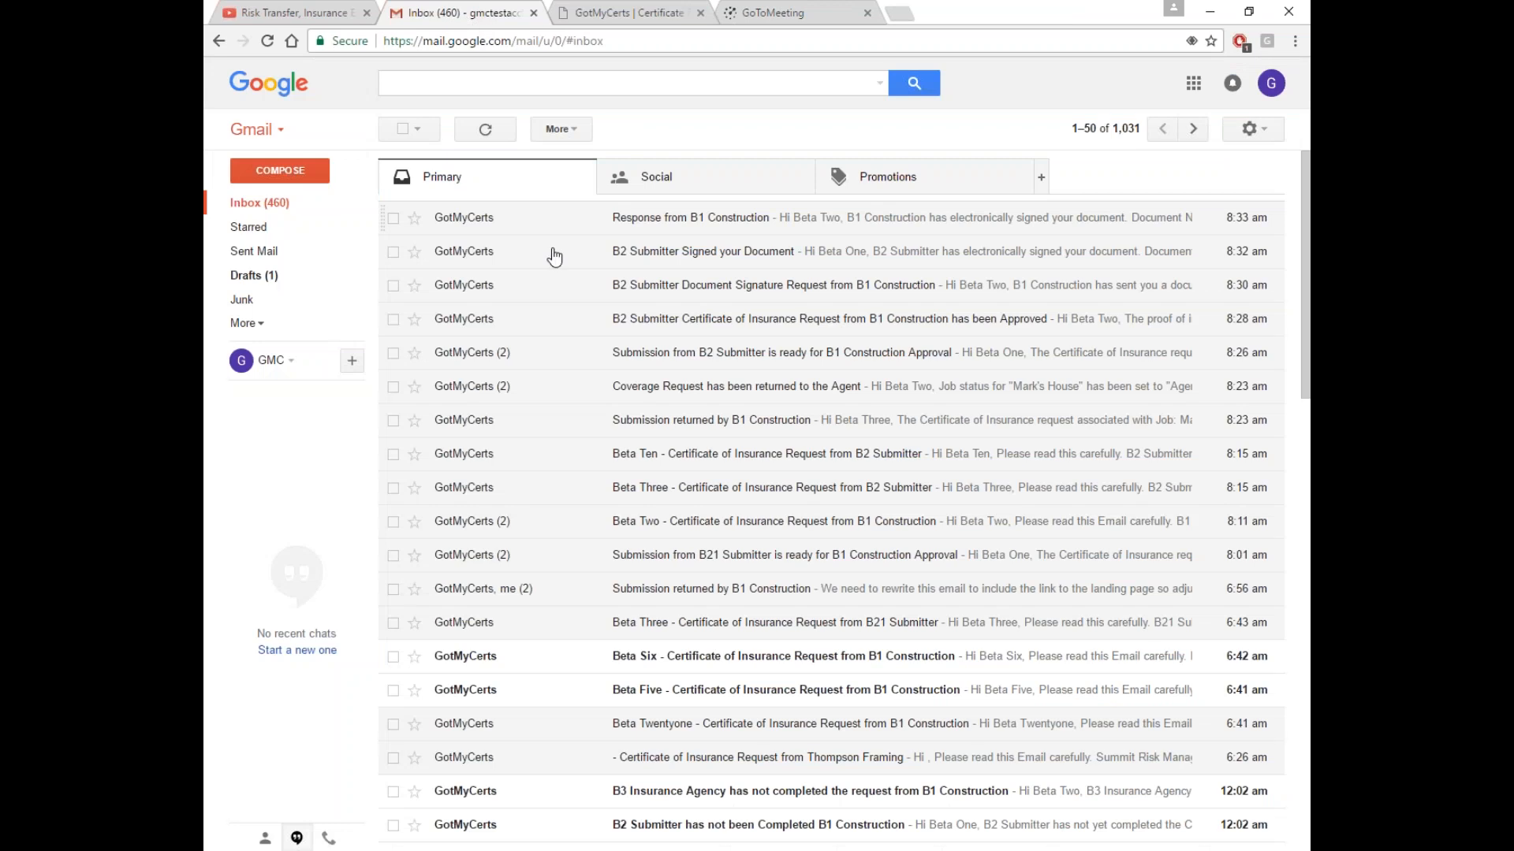
click(267, 41)
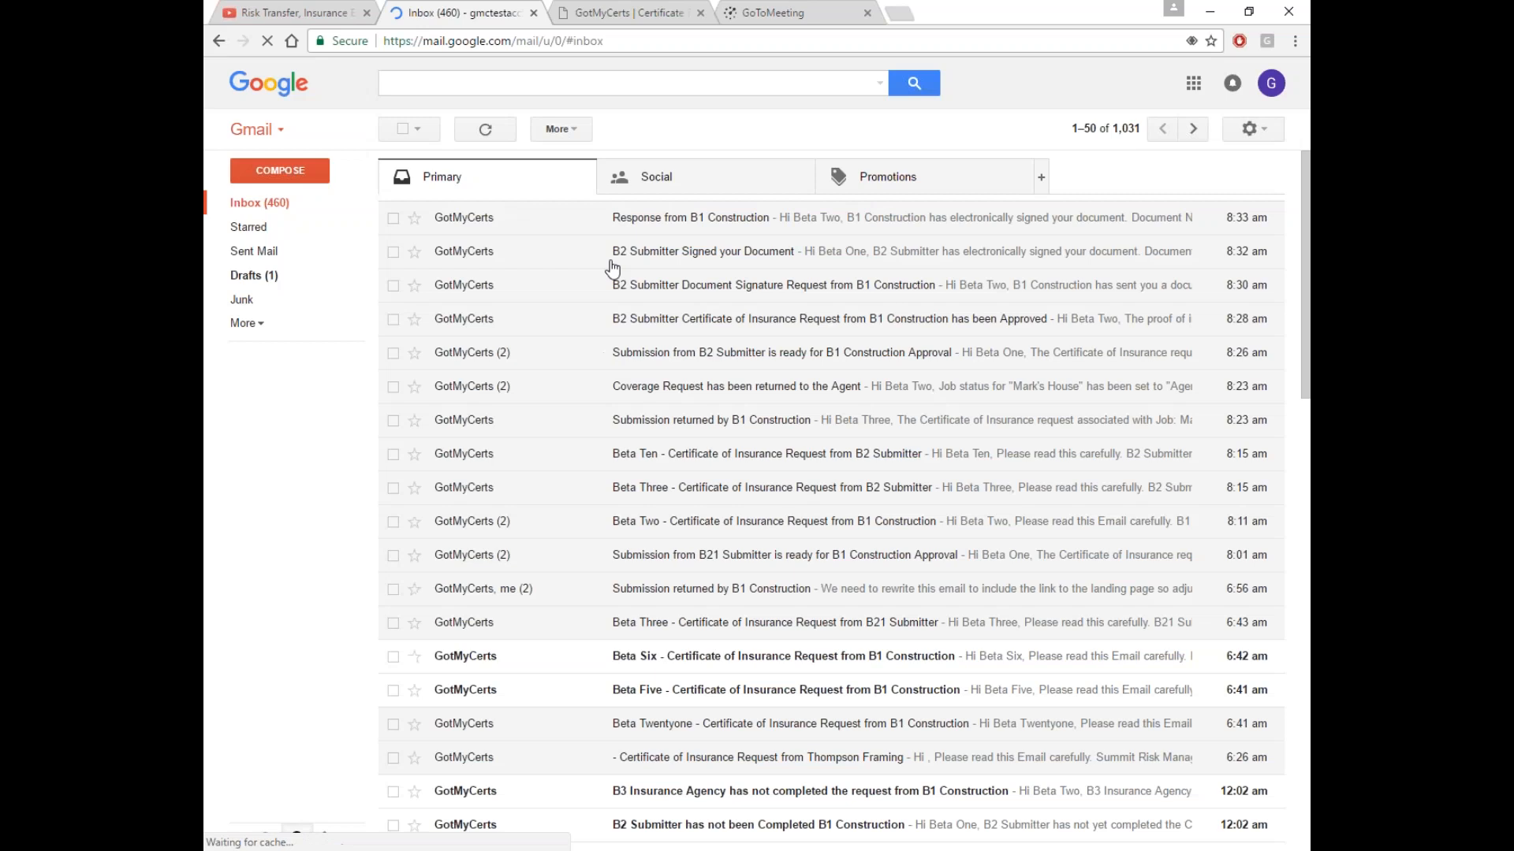
click(628, 22)
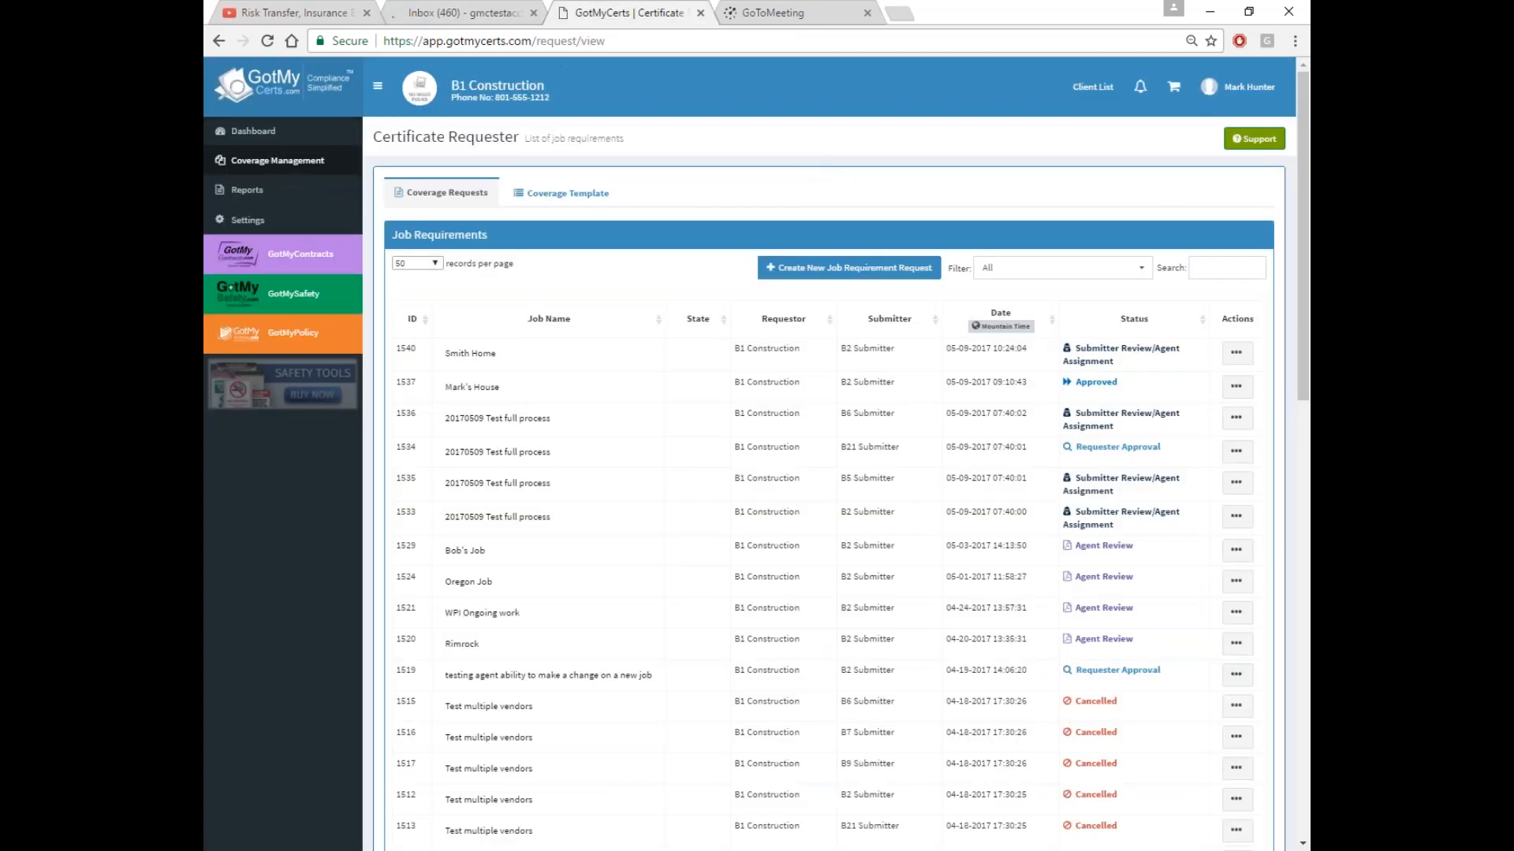
click(1241, 93)
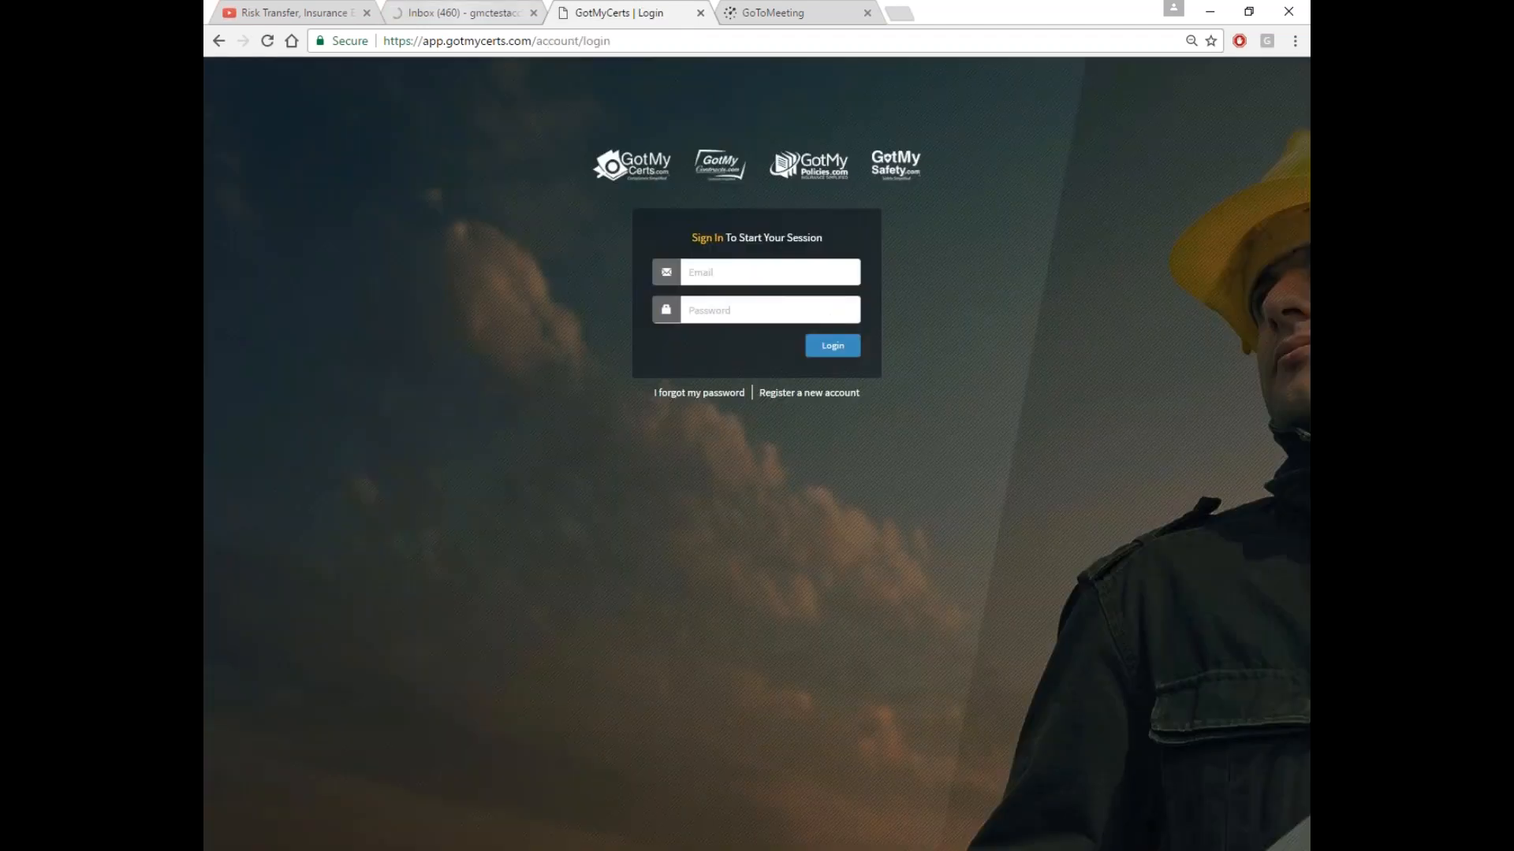
Refresh Gmail and open the new Certificate of Insurance Request email for Smith Home
click(454, 13)
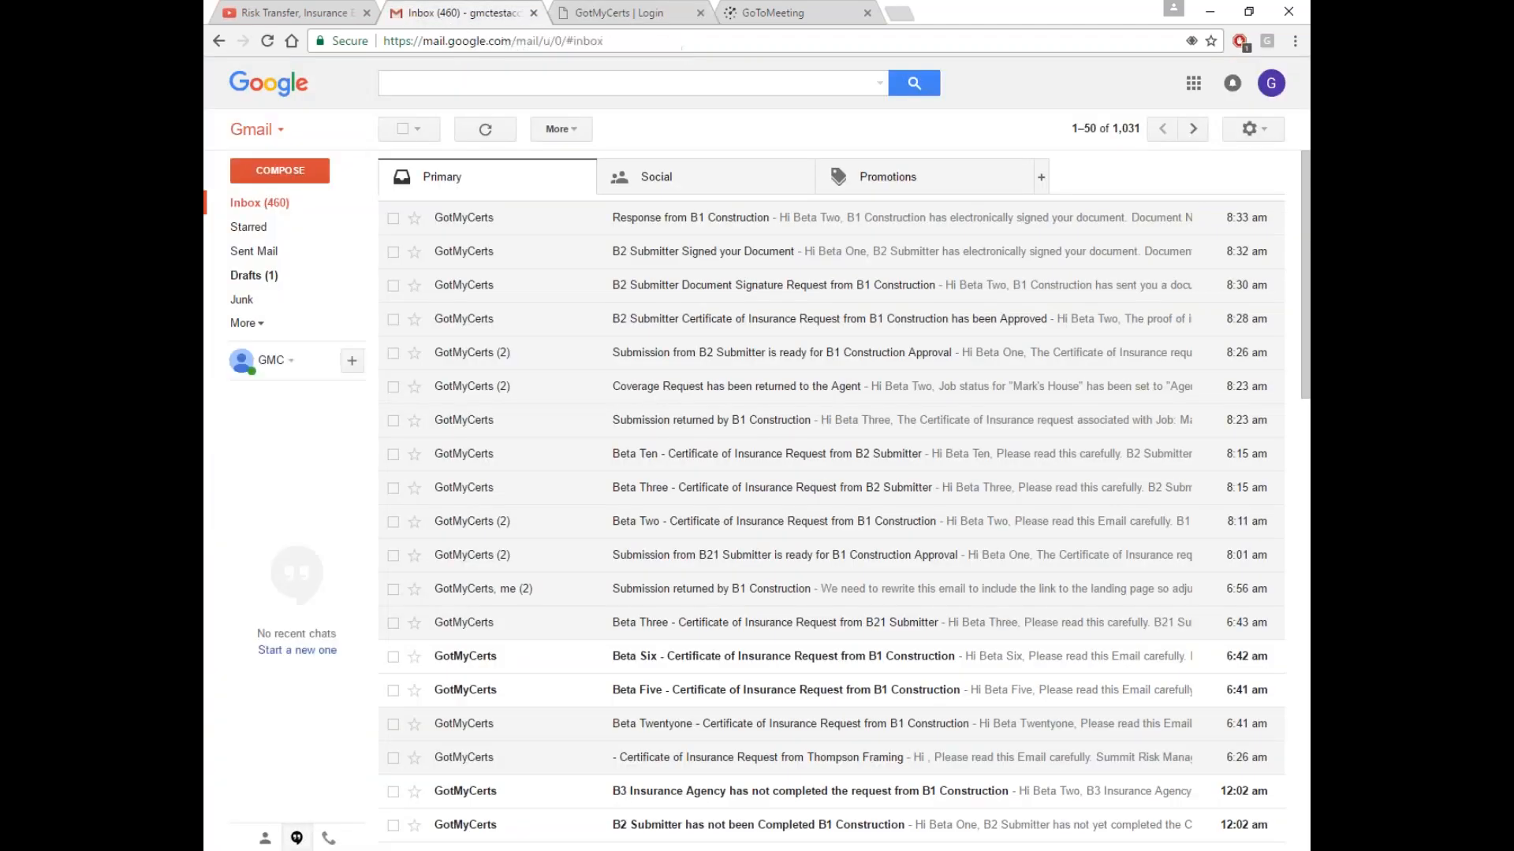
click(263, 45)
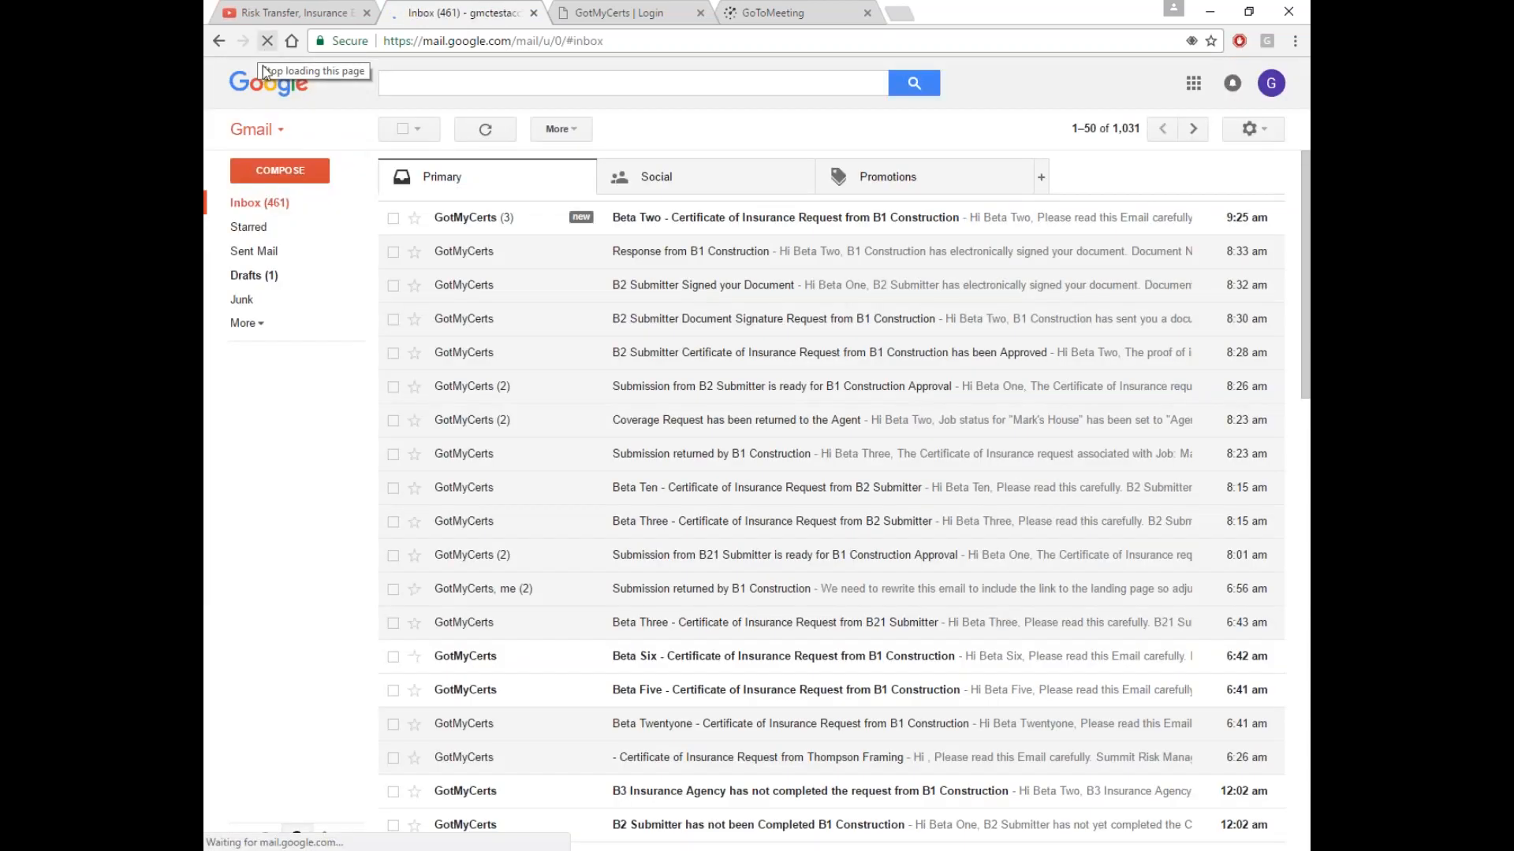
click(764, 227)
scroll(487, 222, down, 3)
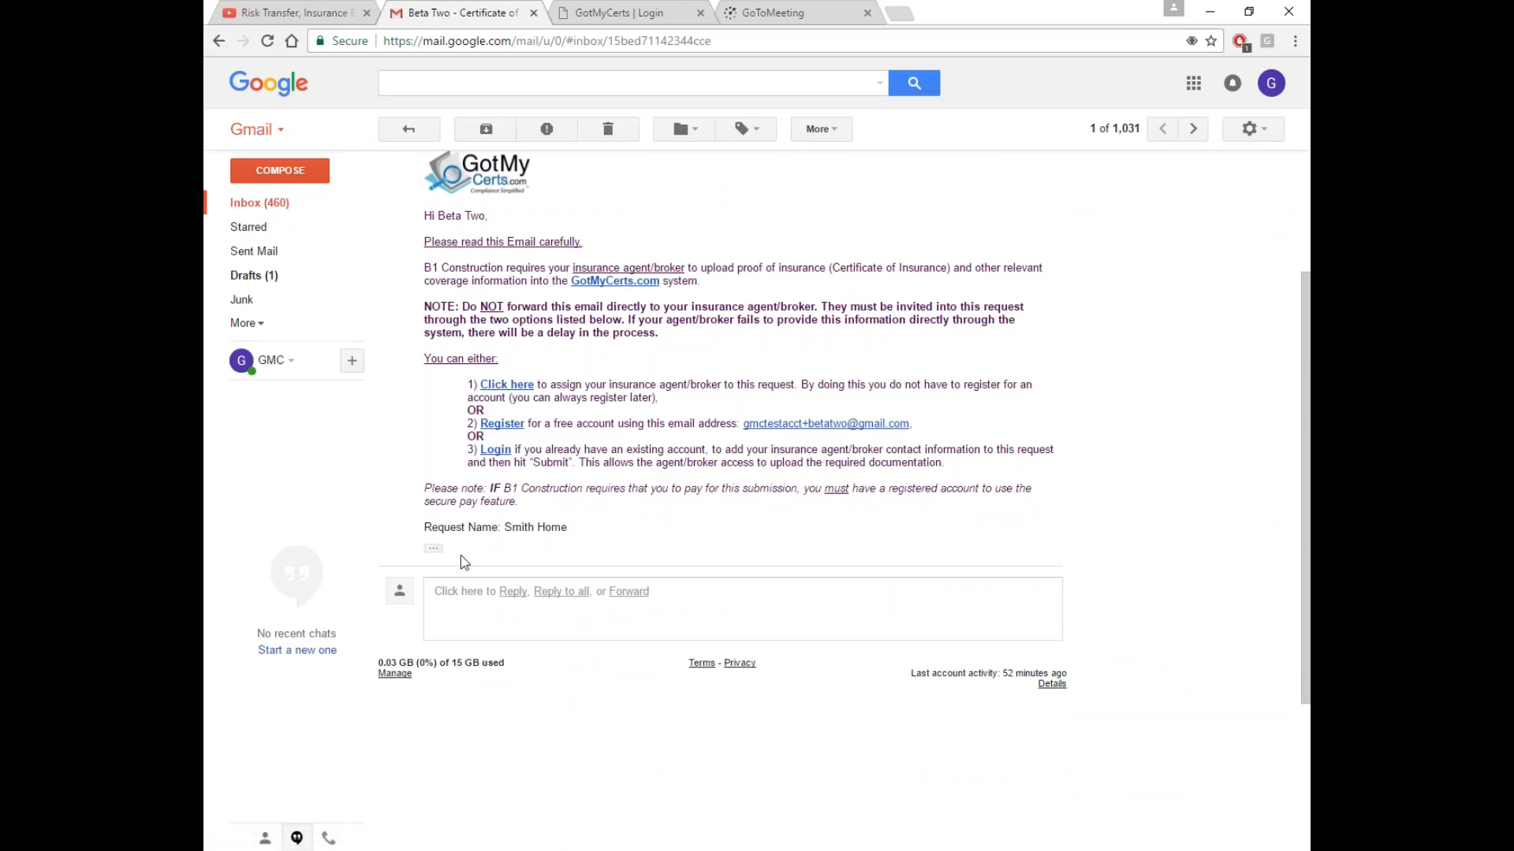
Expand the trimmed email content and follow its 'Click here' link to the Send to Broker page
click(433, 549)
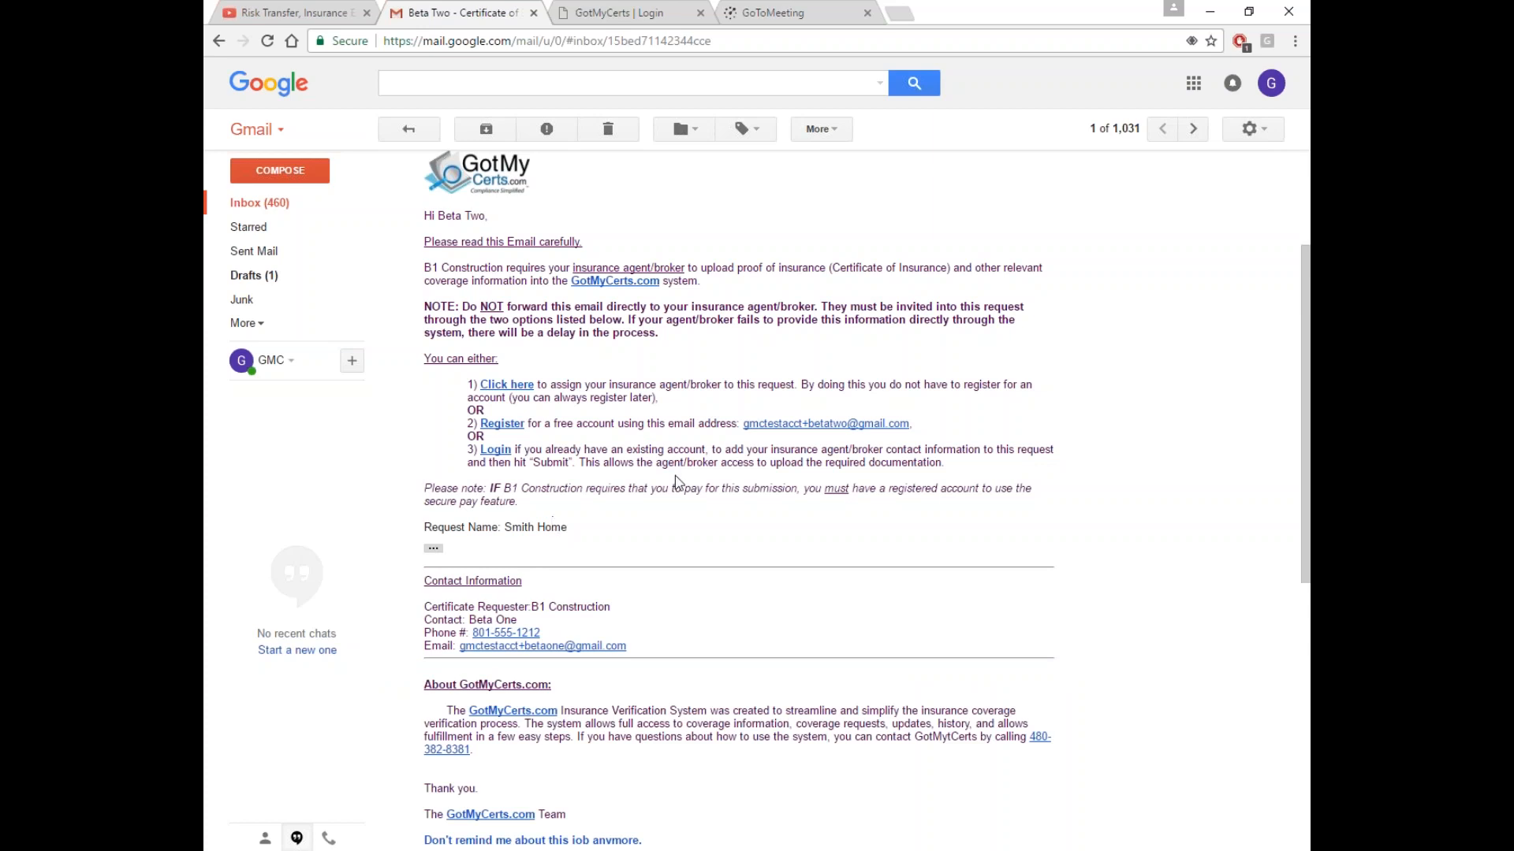
scroll(602, 568, down, 2)
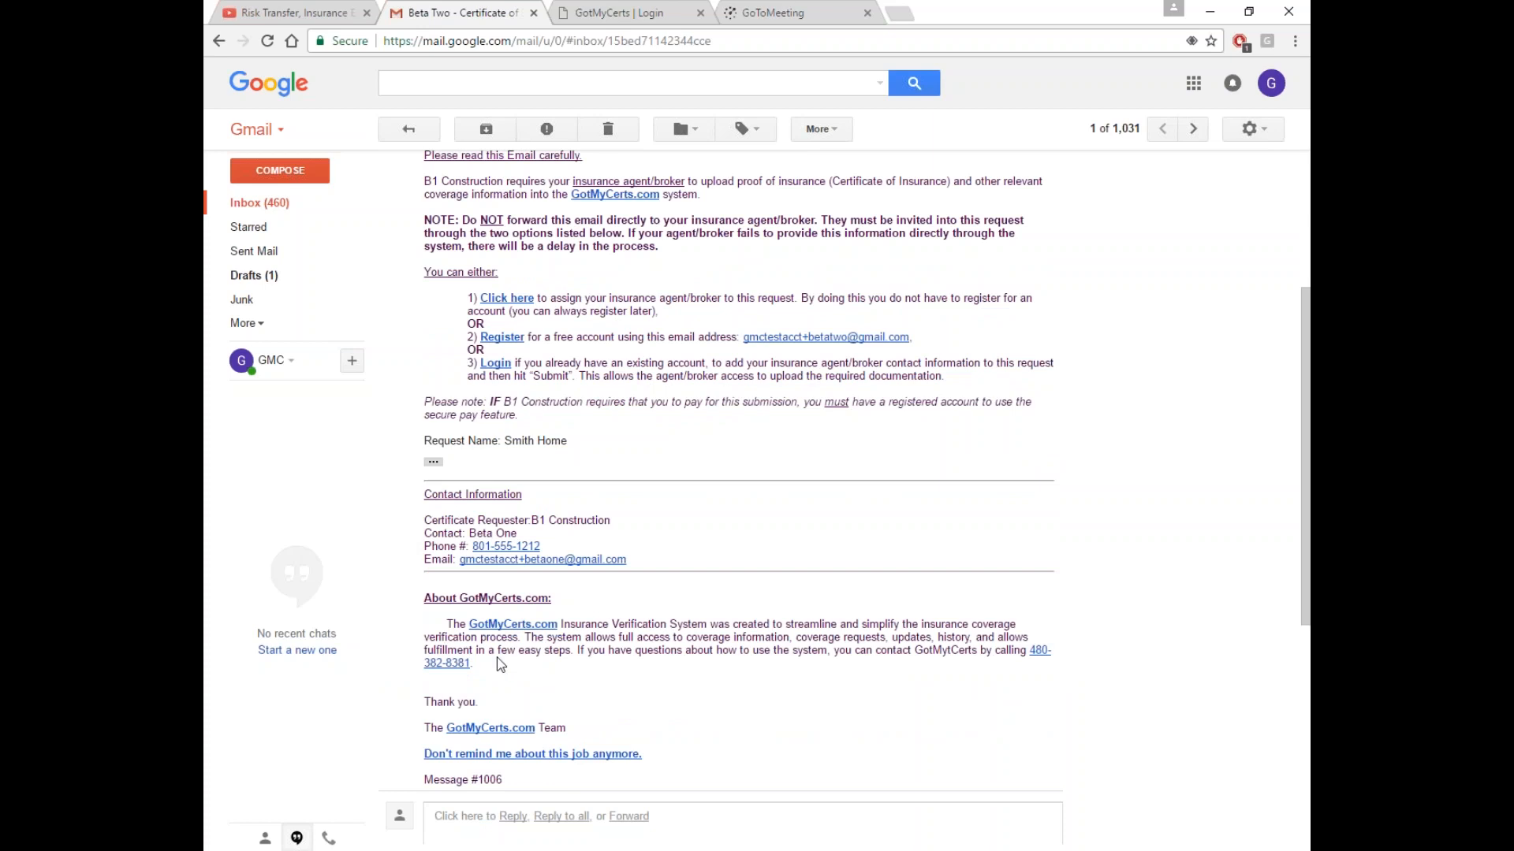
drag(504, 440, 569, 441)
click(613, 457)
scroll(613, 458, up, 1)
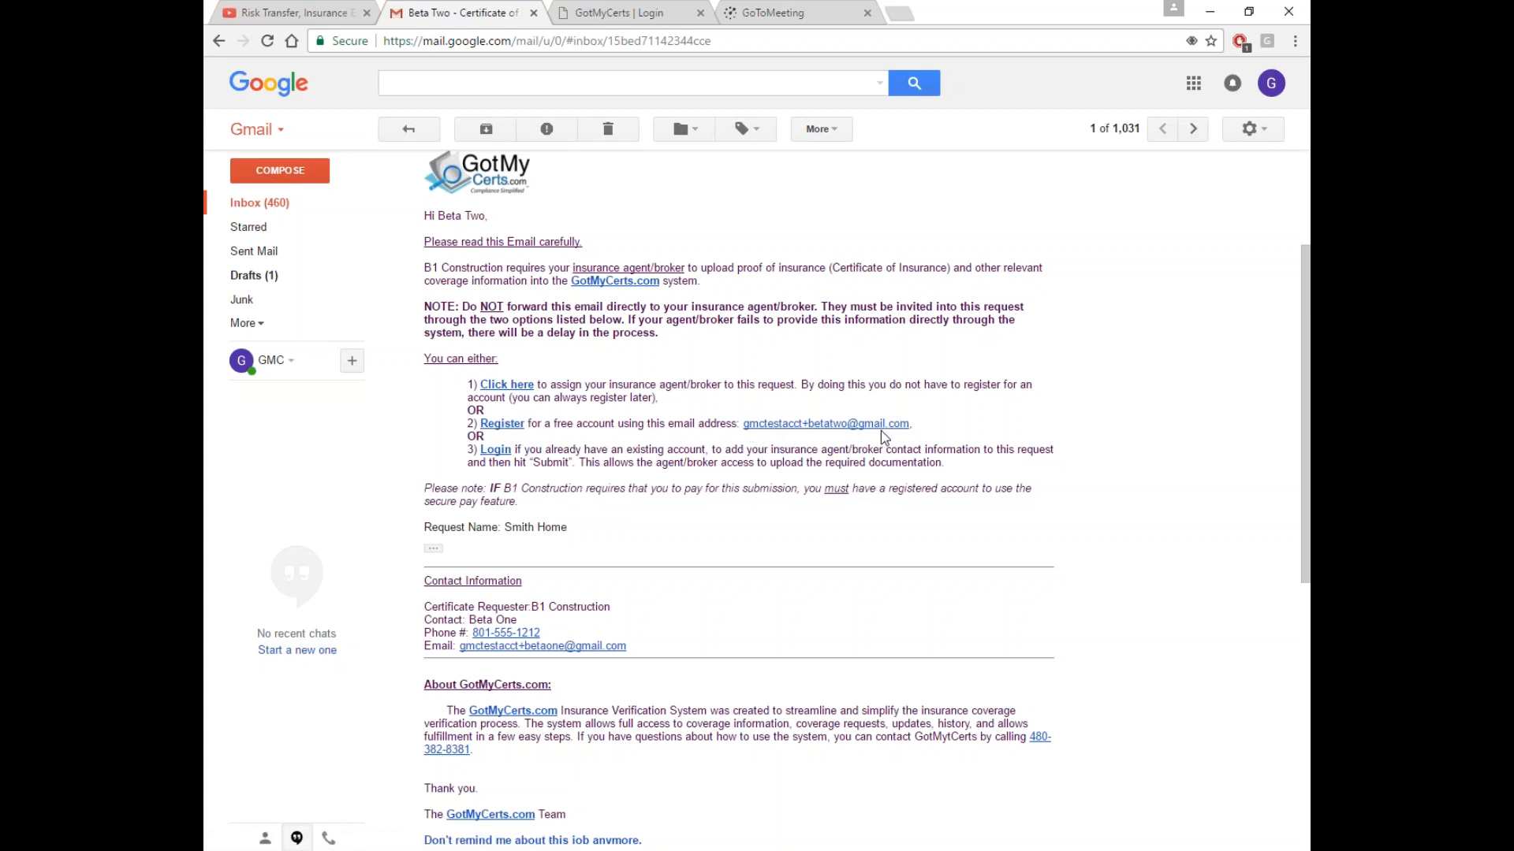
click(517, 392)
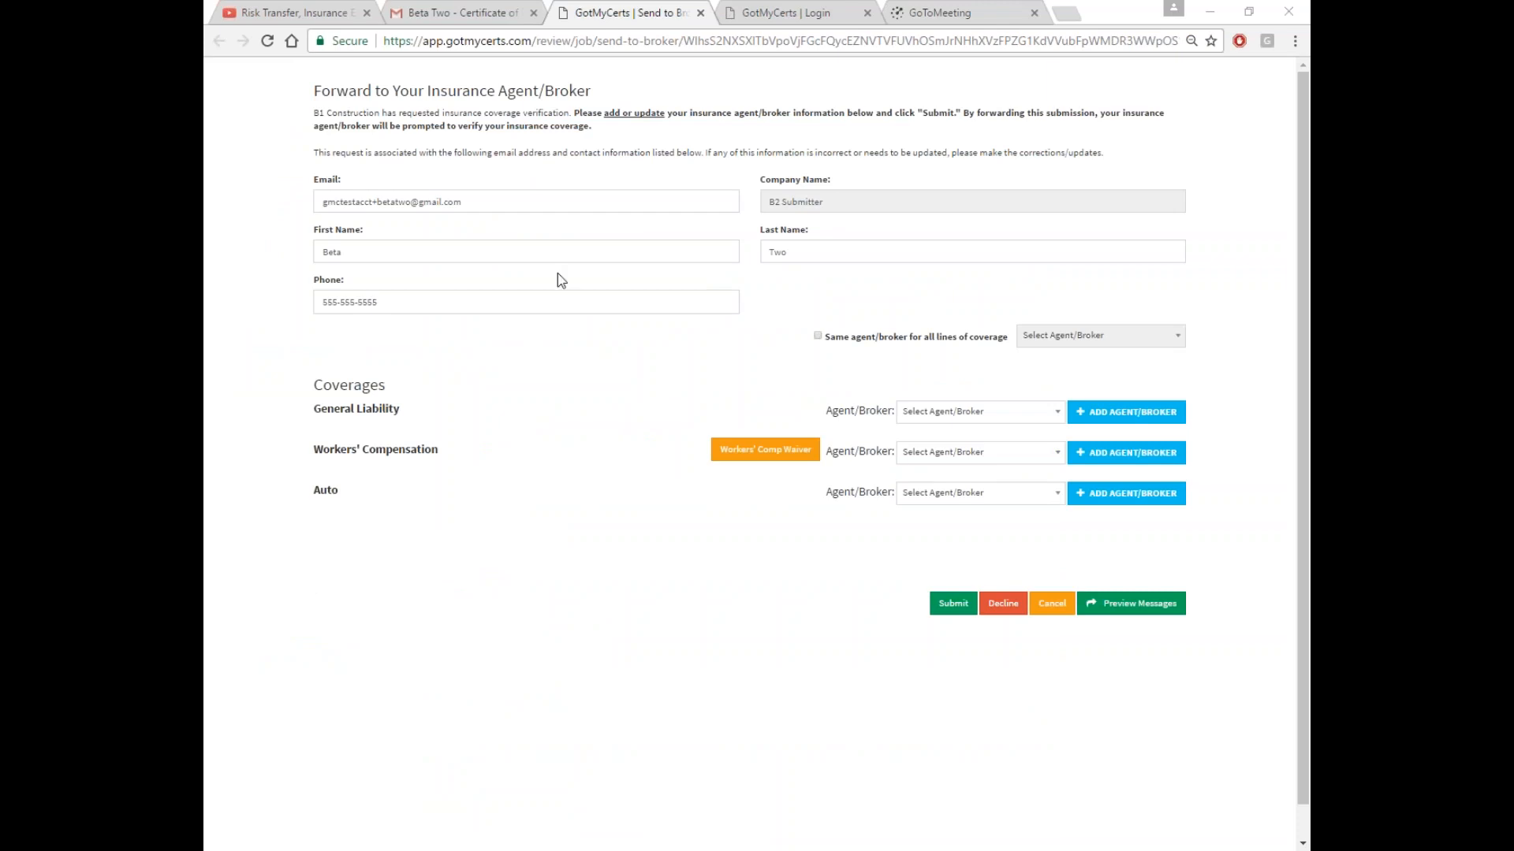
Leave the first name unchanged and close the Workers' Comp waiver upload form without uploading
drag(340, 255, 299, 256)
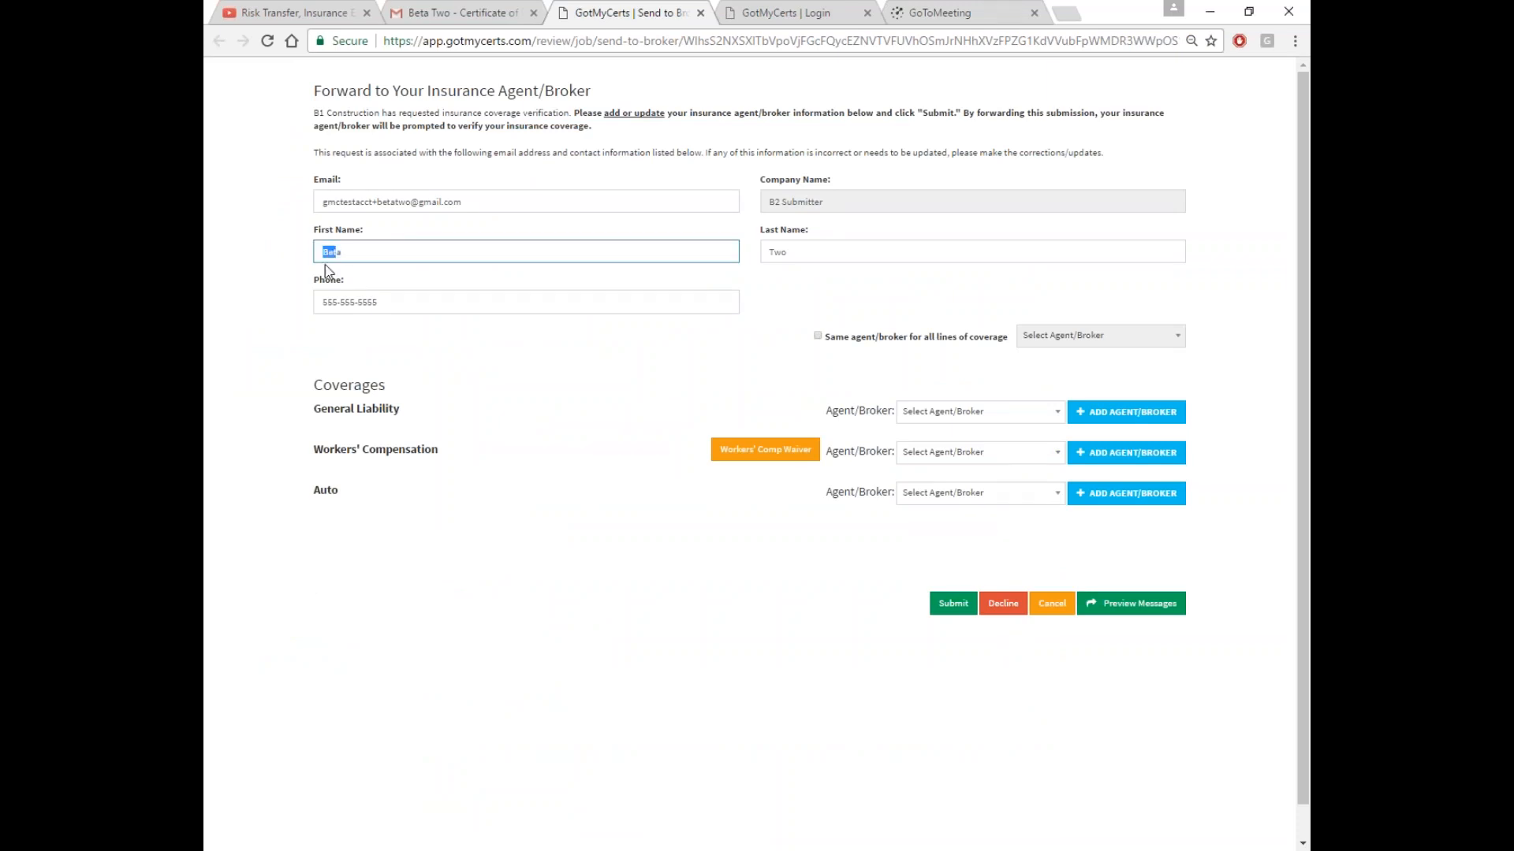
click(354, 256)
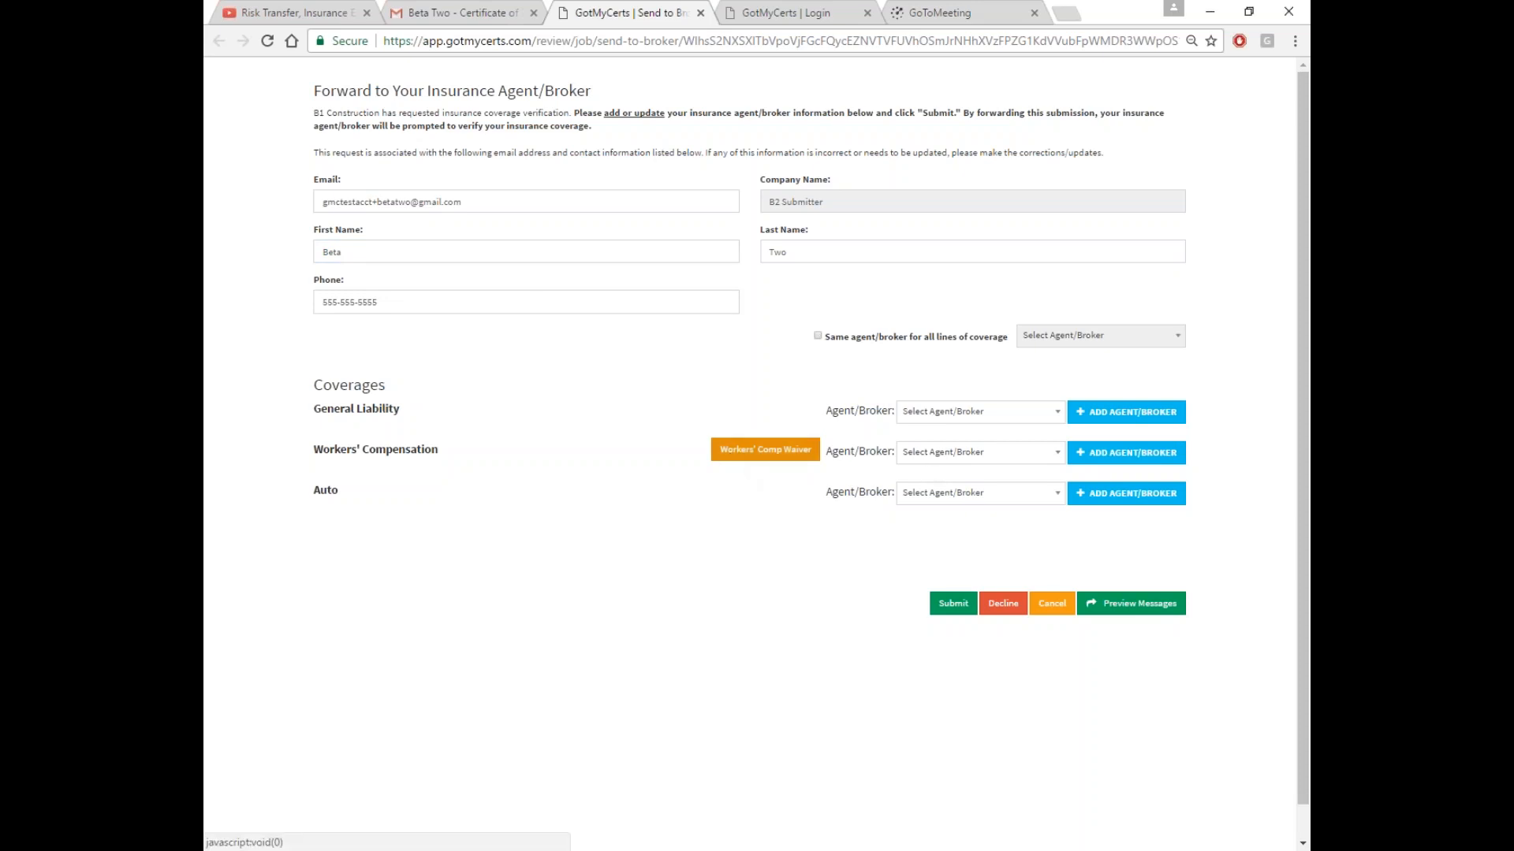
click(732, 460)
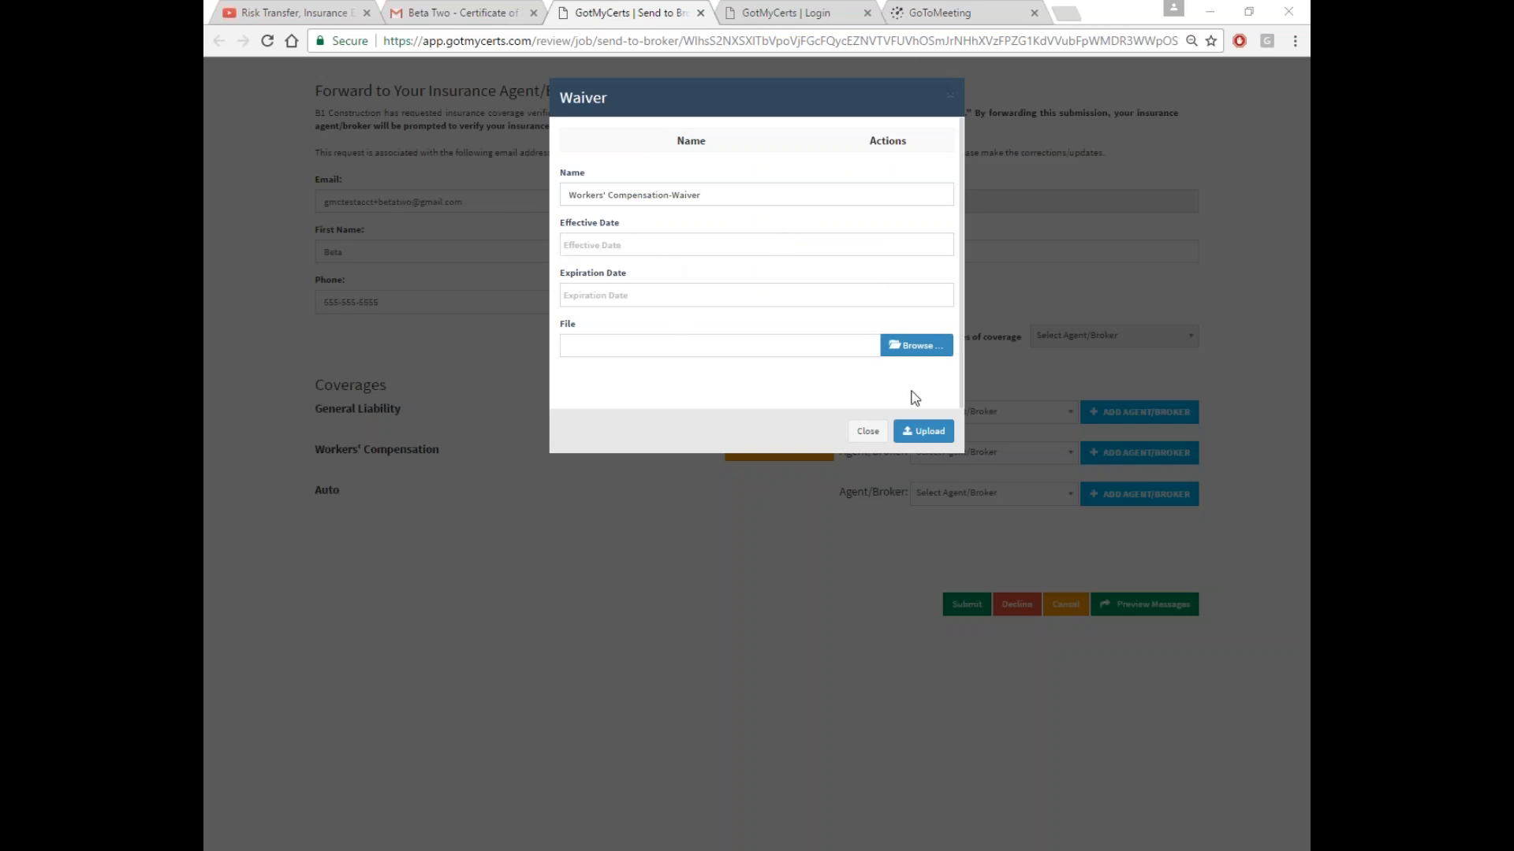
click(866, 436)
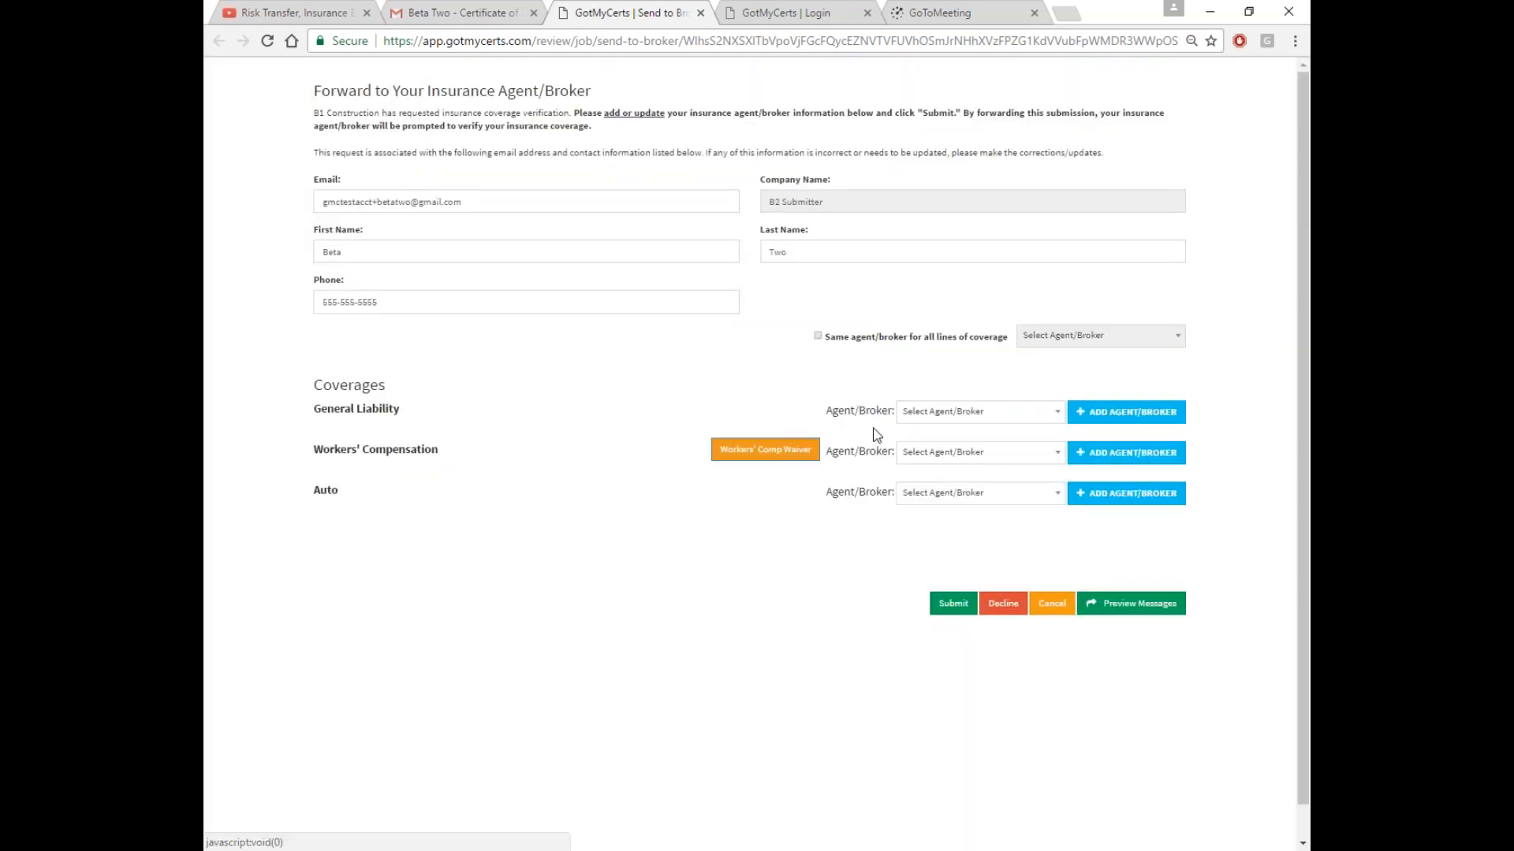
Assign B3 Insurance Agency to all coverages, then switch back to per-coverage agents
click(817, 336)
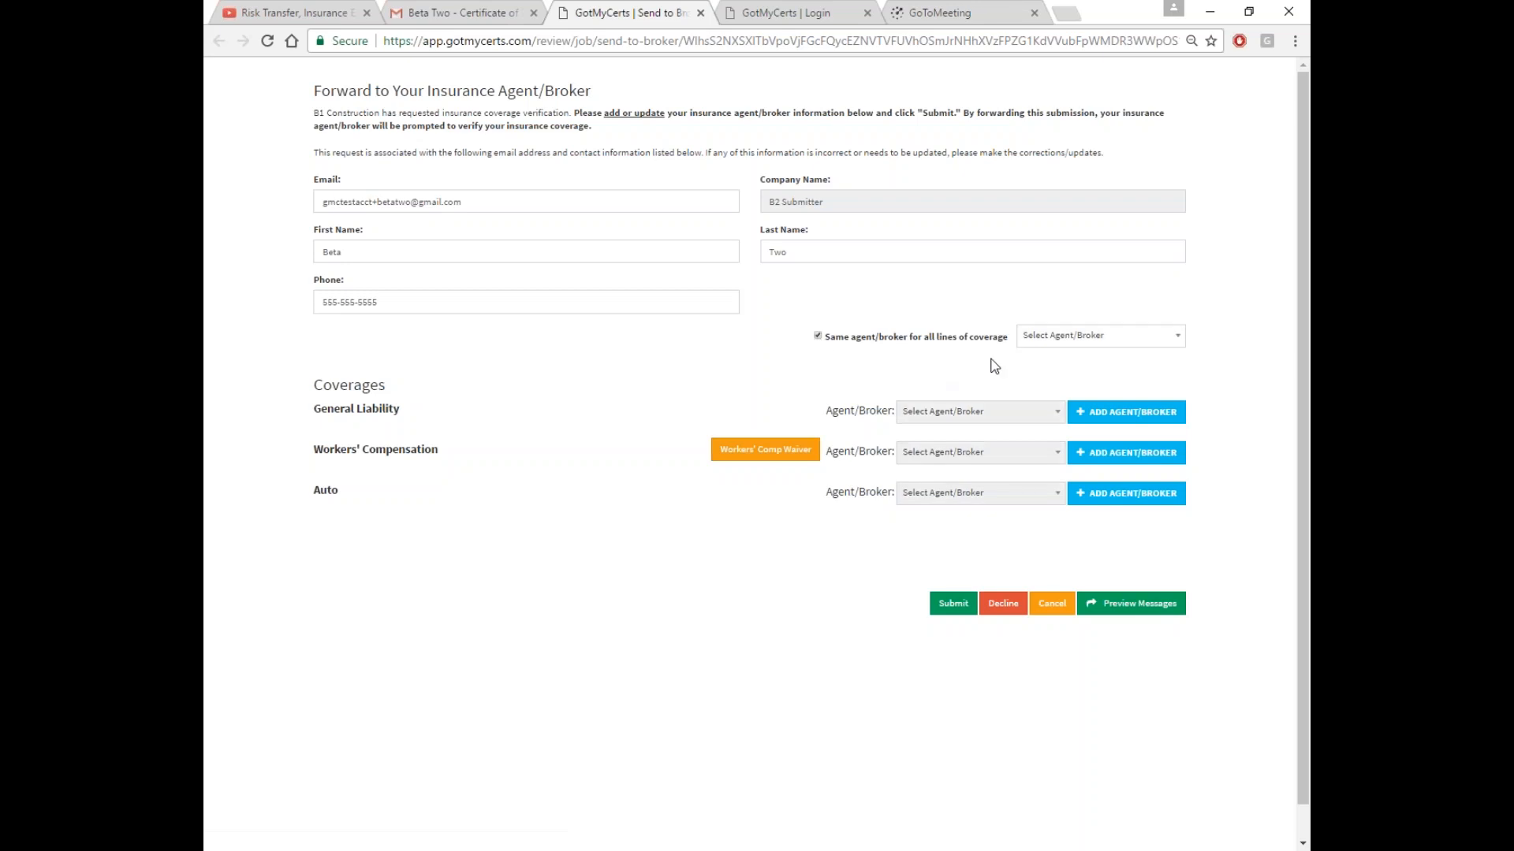
click(1044, 337)
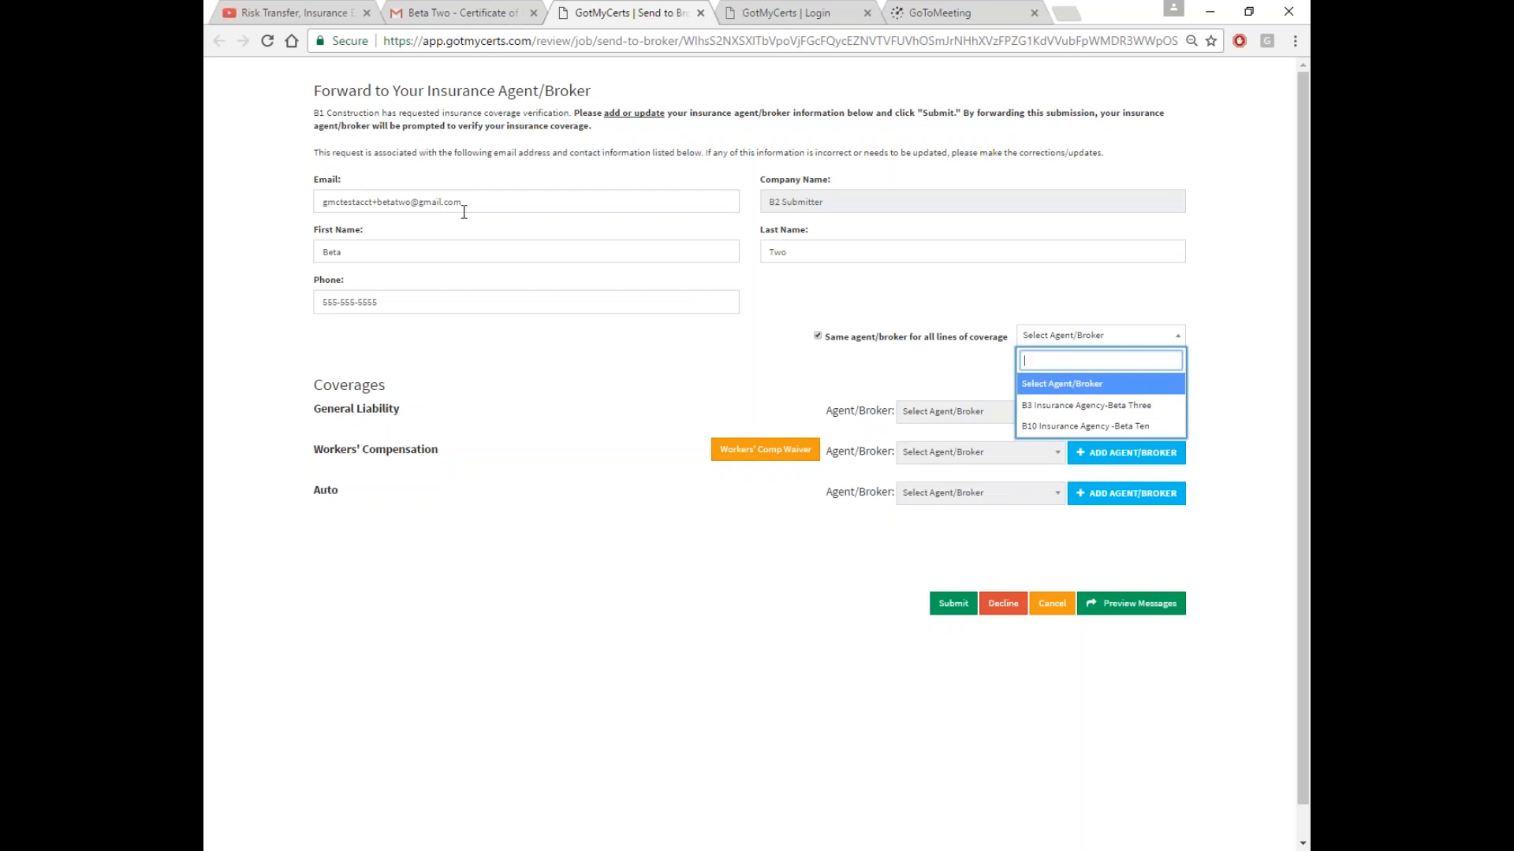
click(1034, 406)
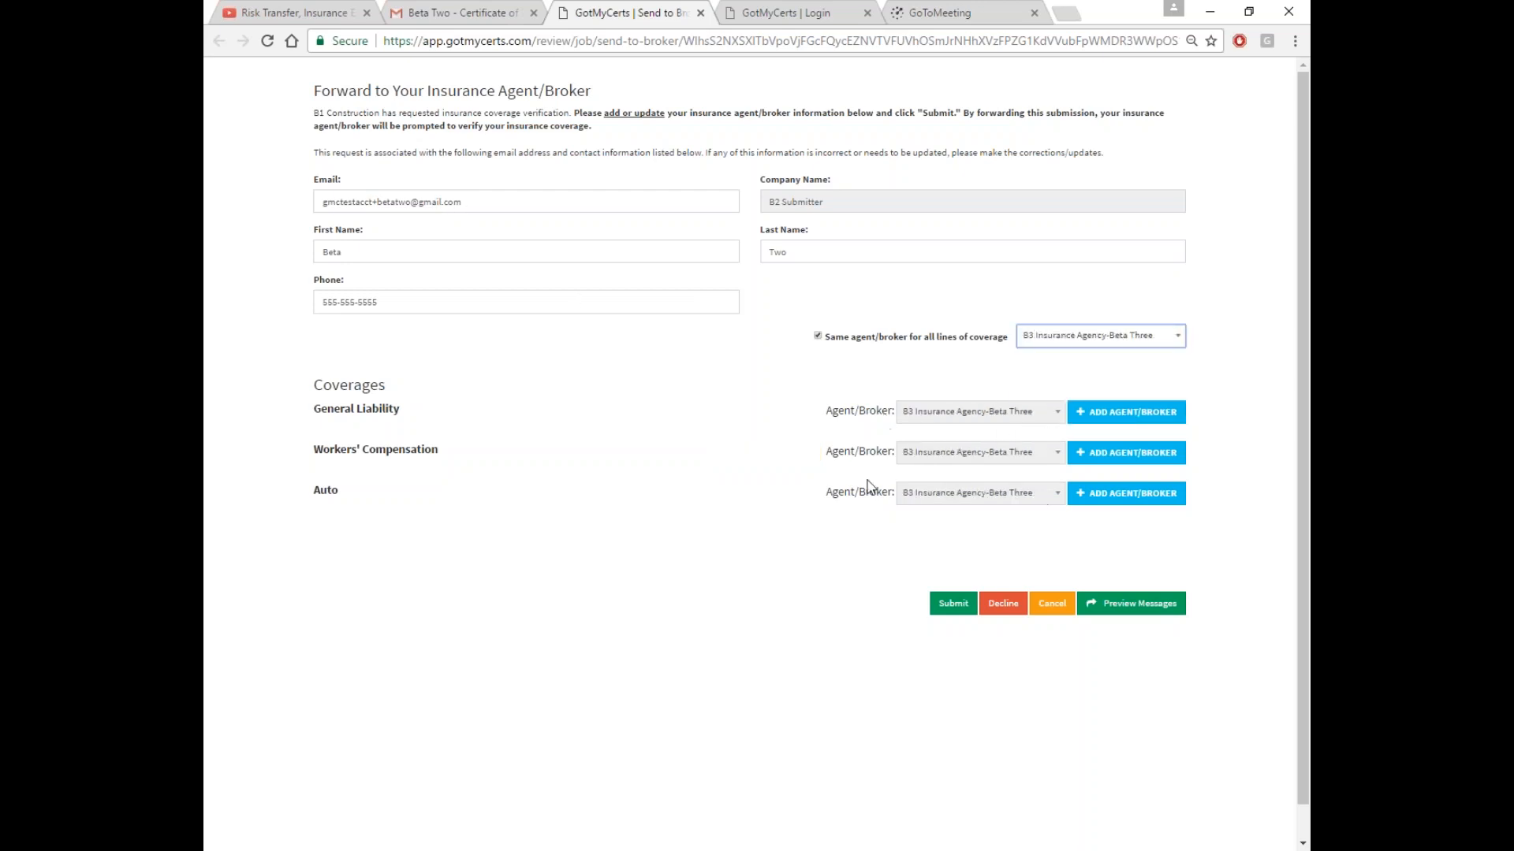
click(818, 336)
click(1124, 415)
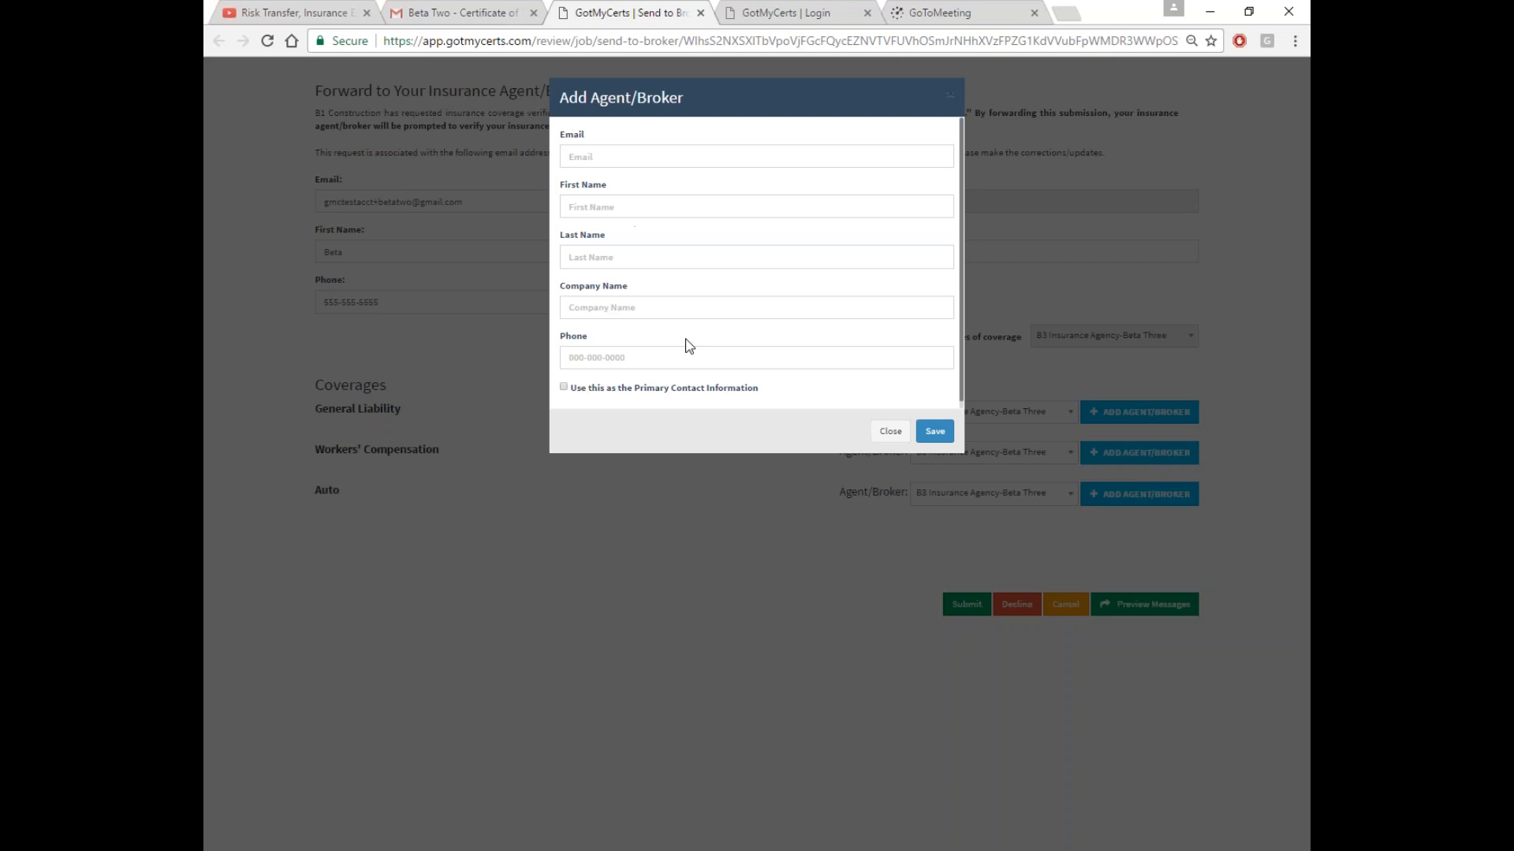
click(890, 431)
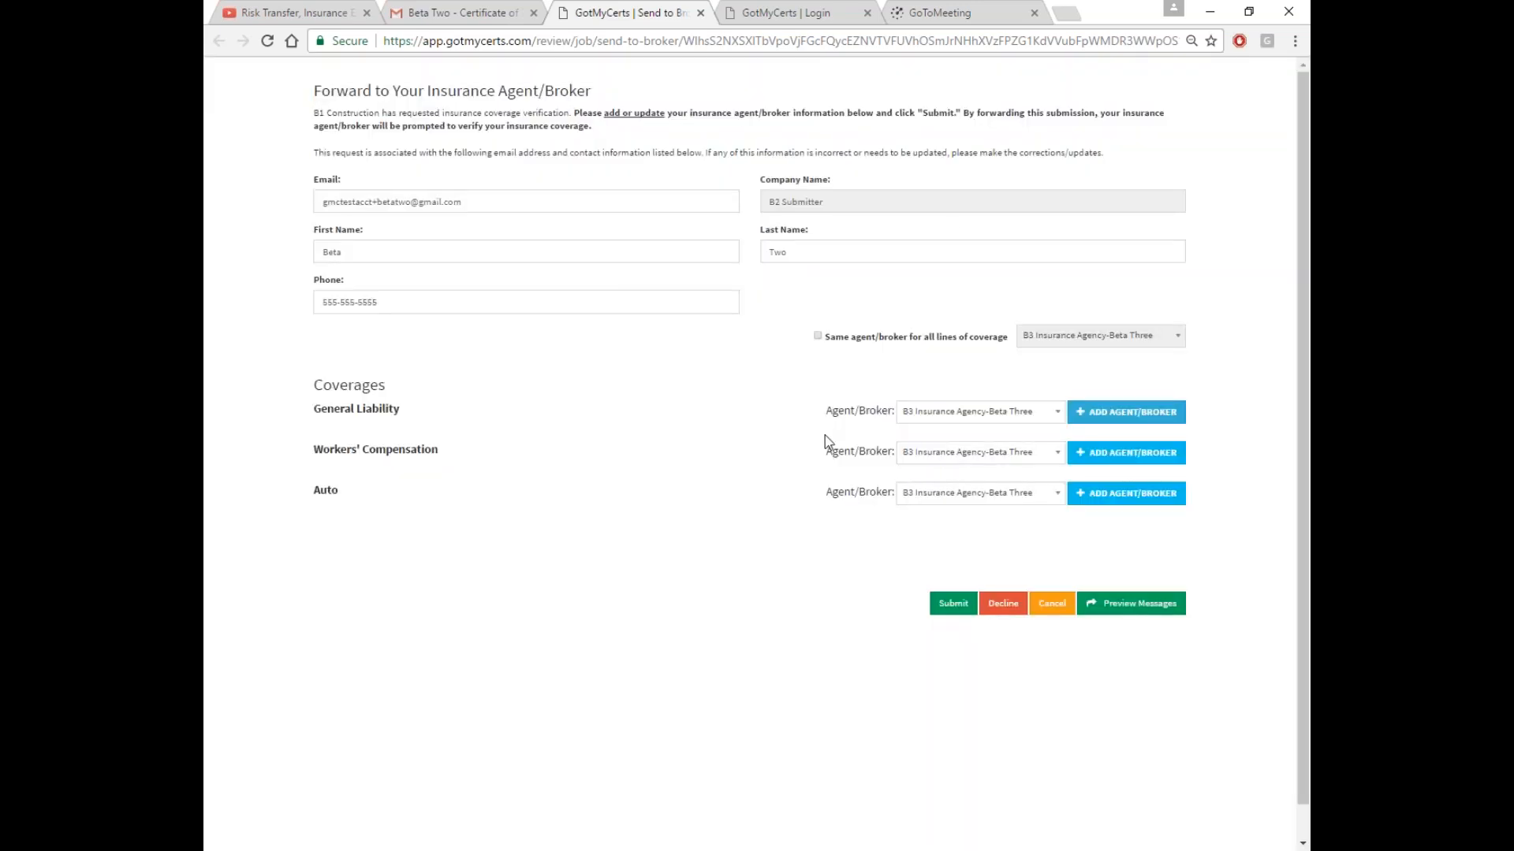
Set Workers' Compensation to B10 Insurance Agency and preview the outgoing messages
click(995, 453)
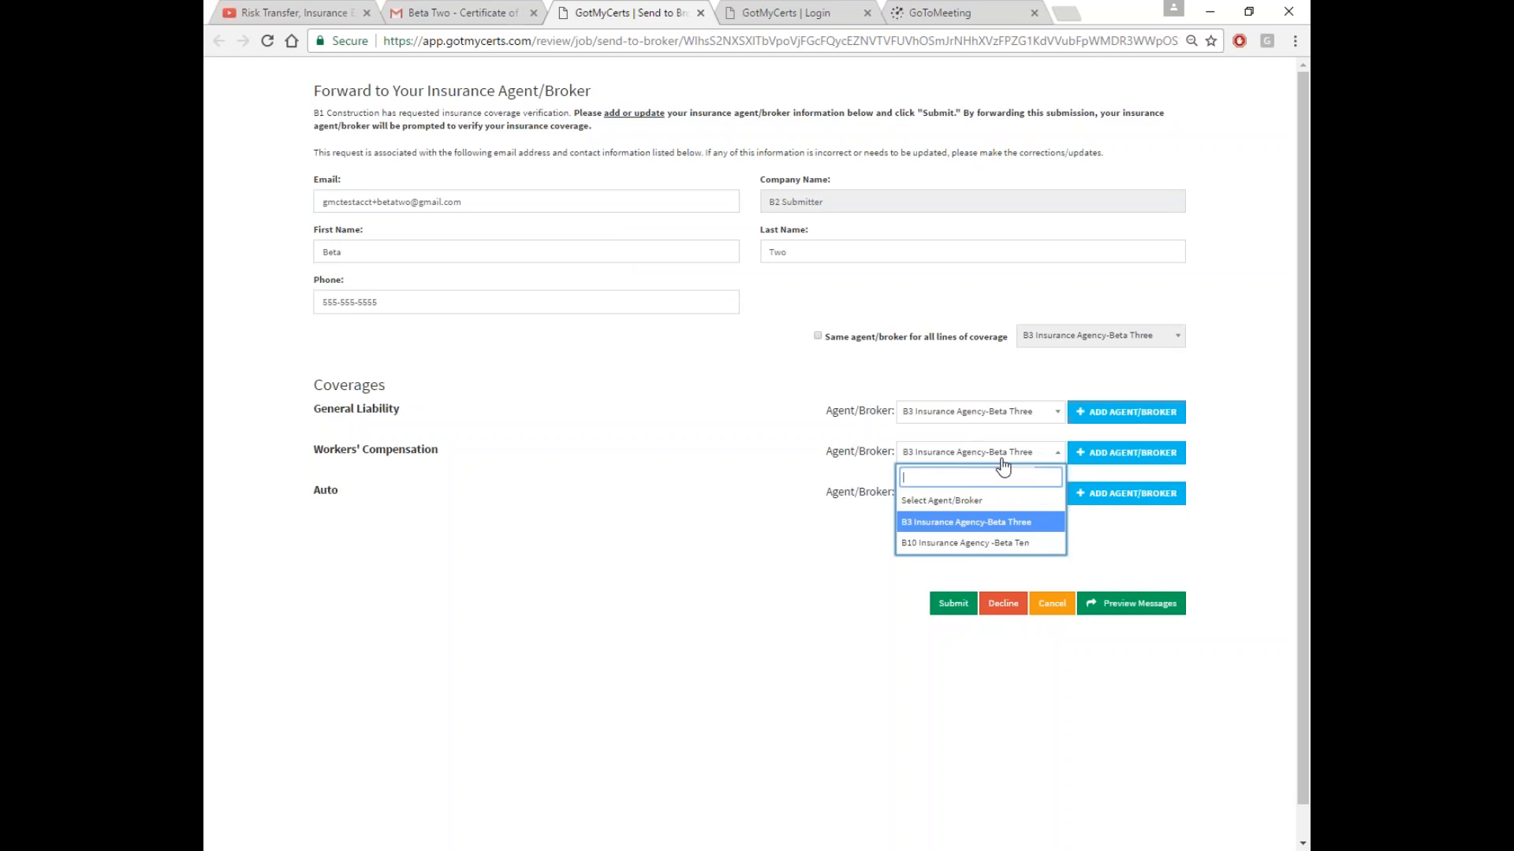
click(958, 546)
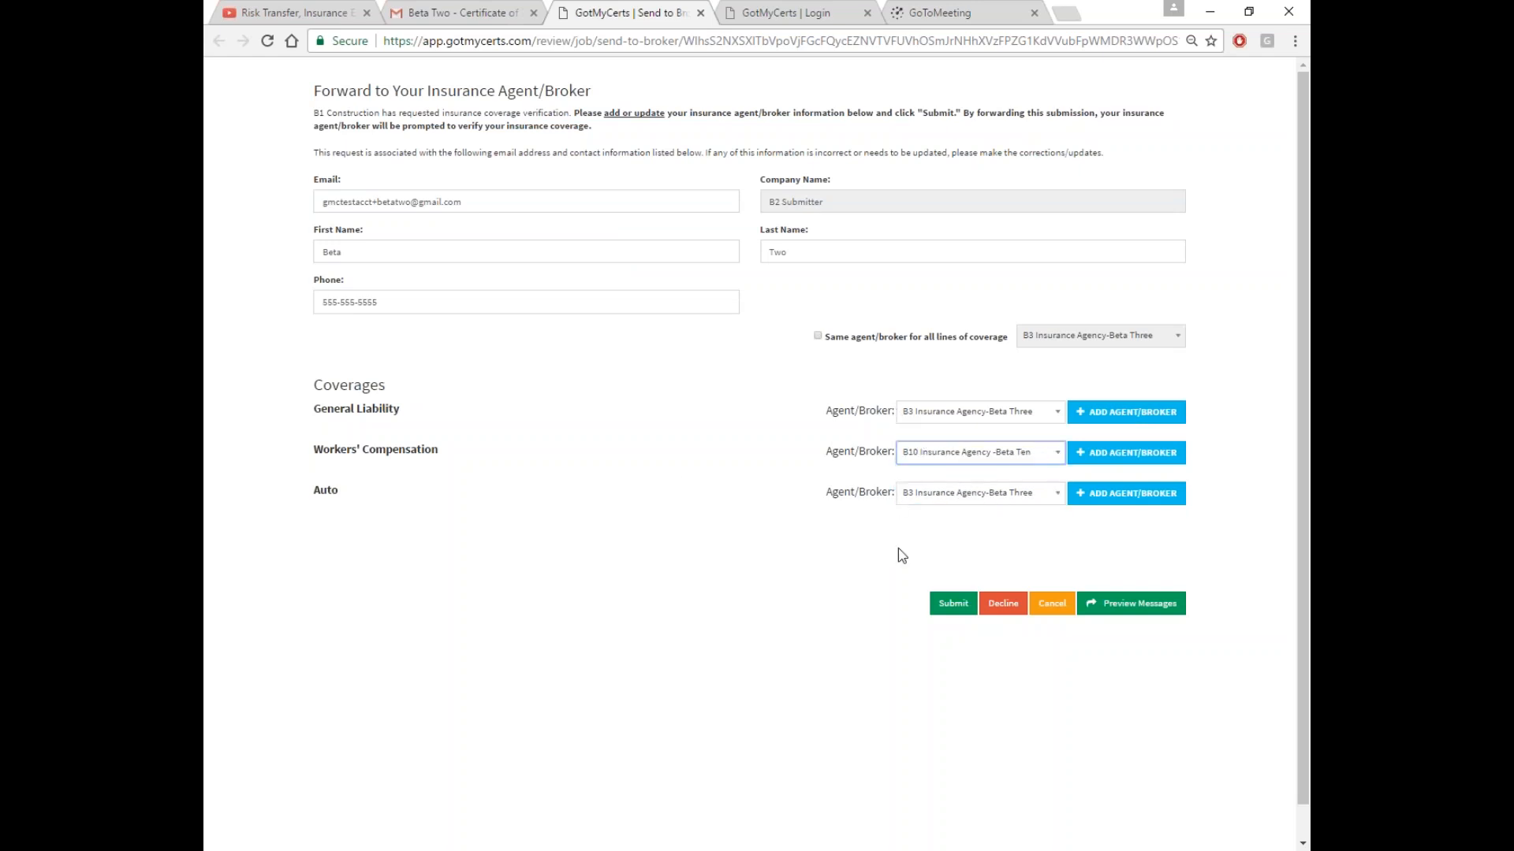
click(1105, 607)
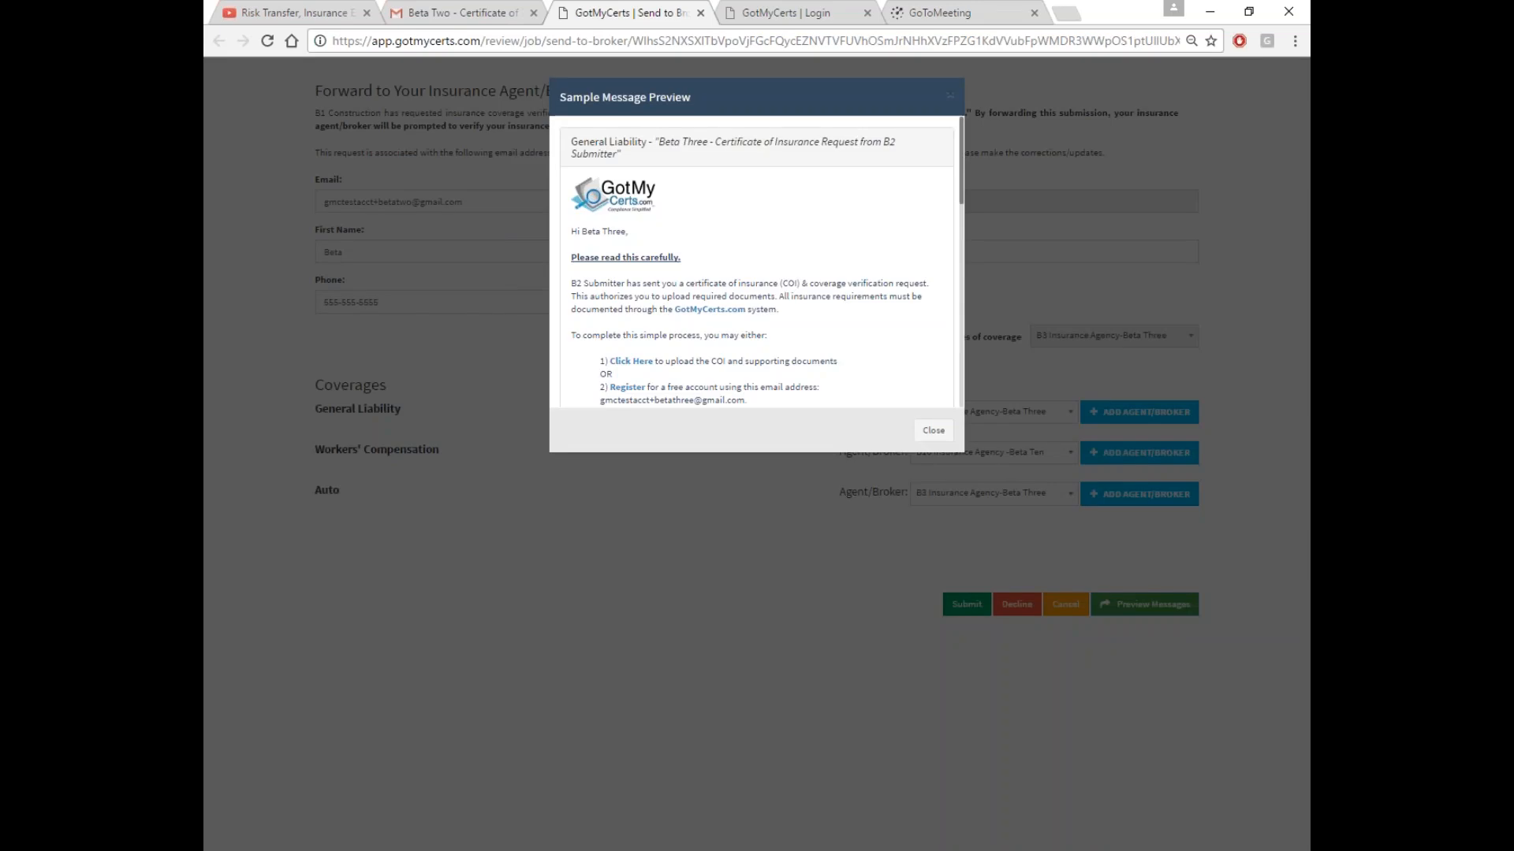
Review the Workers' Compensation message preview, then send the Smith Home request to the chosen agents/brokers
scroll(704, 298, down, 3)
scroll(703, 293, down, 2)
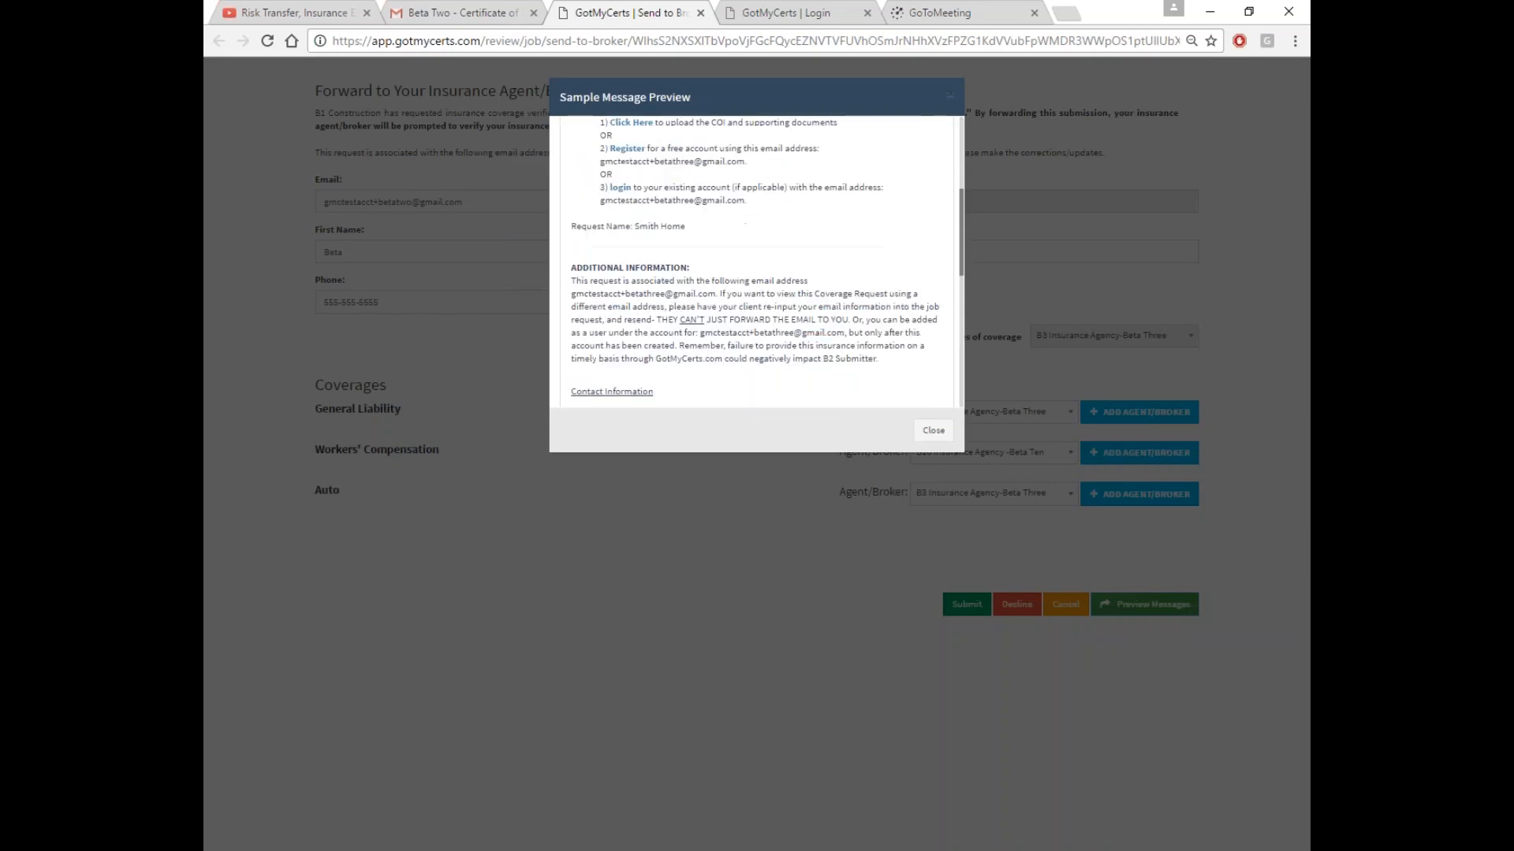
scroll(704, 293, up, 3)
click(656, 147)
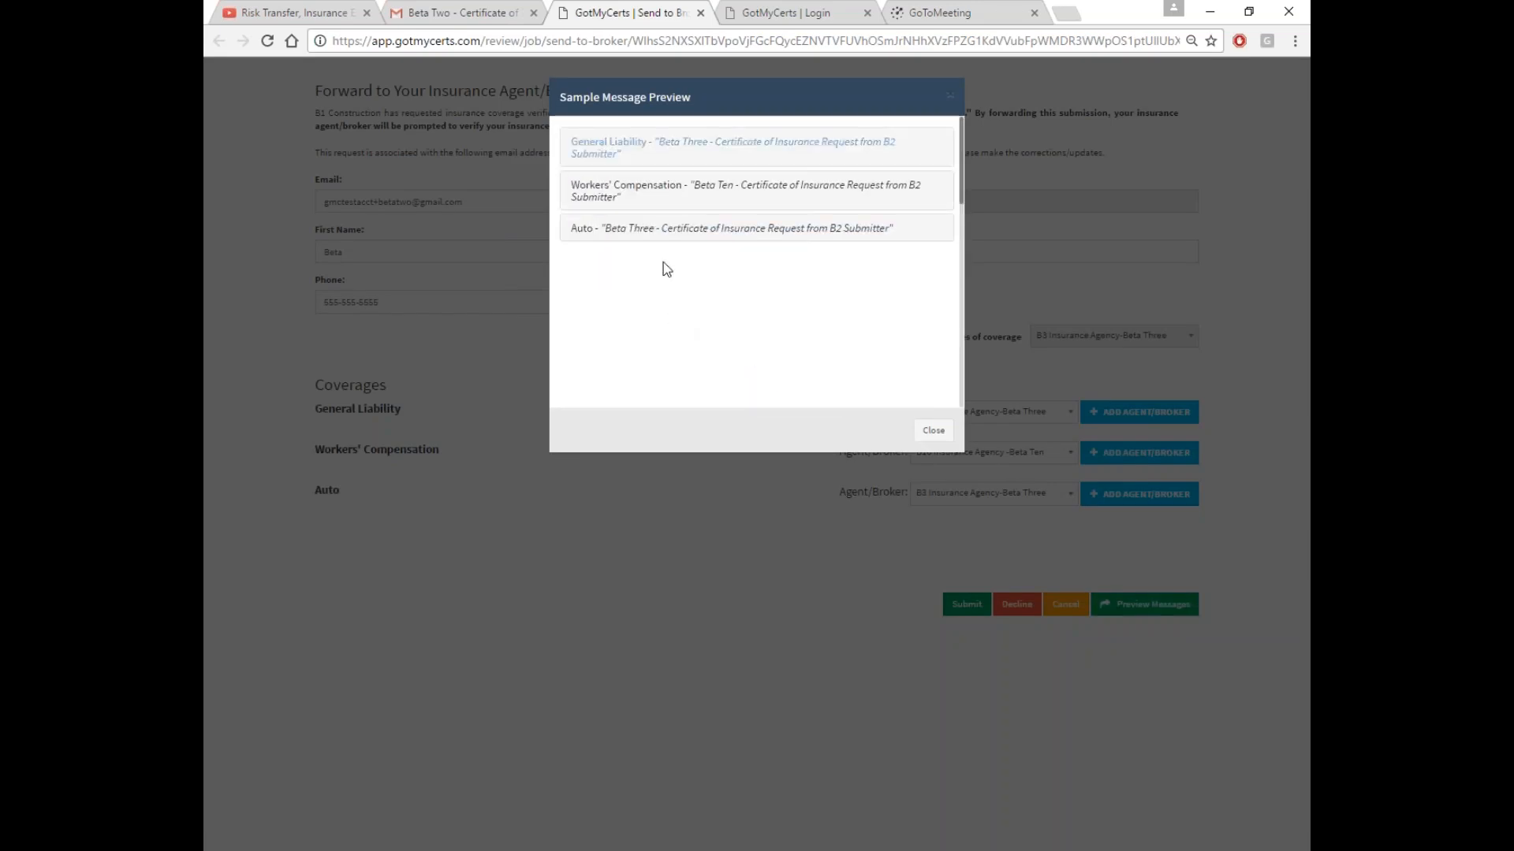
click(604, 203)
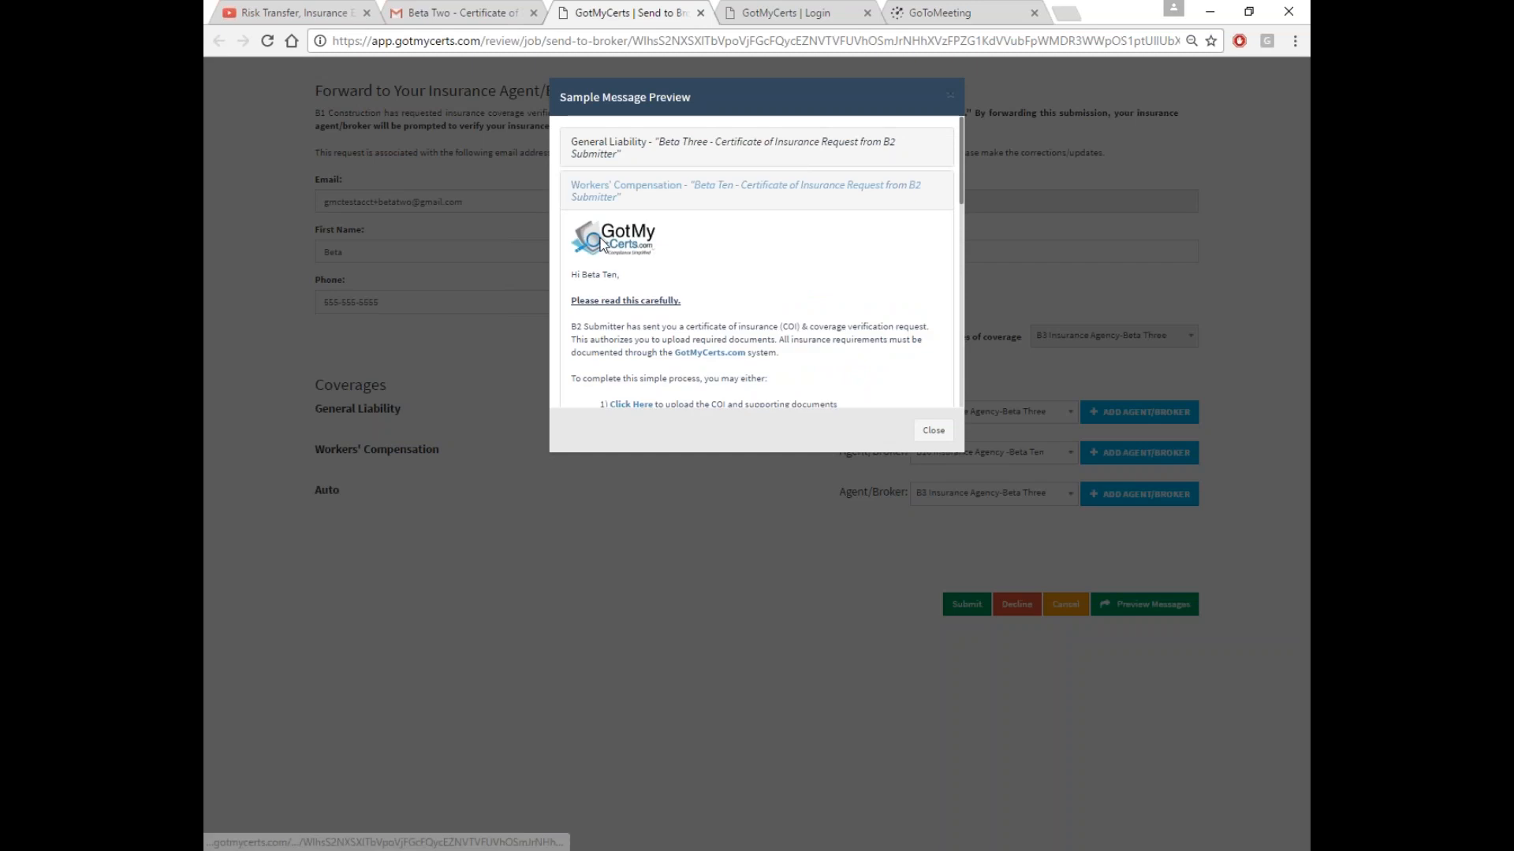
scroll(620, 257, down, 3)
scroll(757, 260, down, 2)
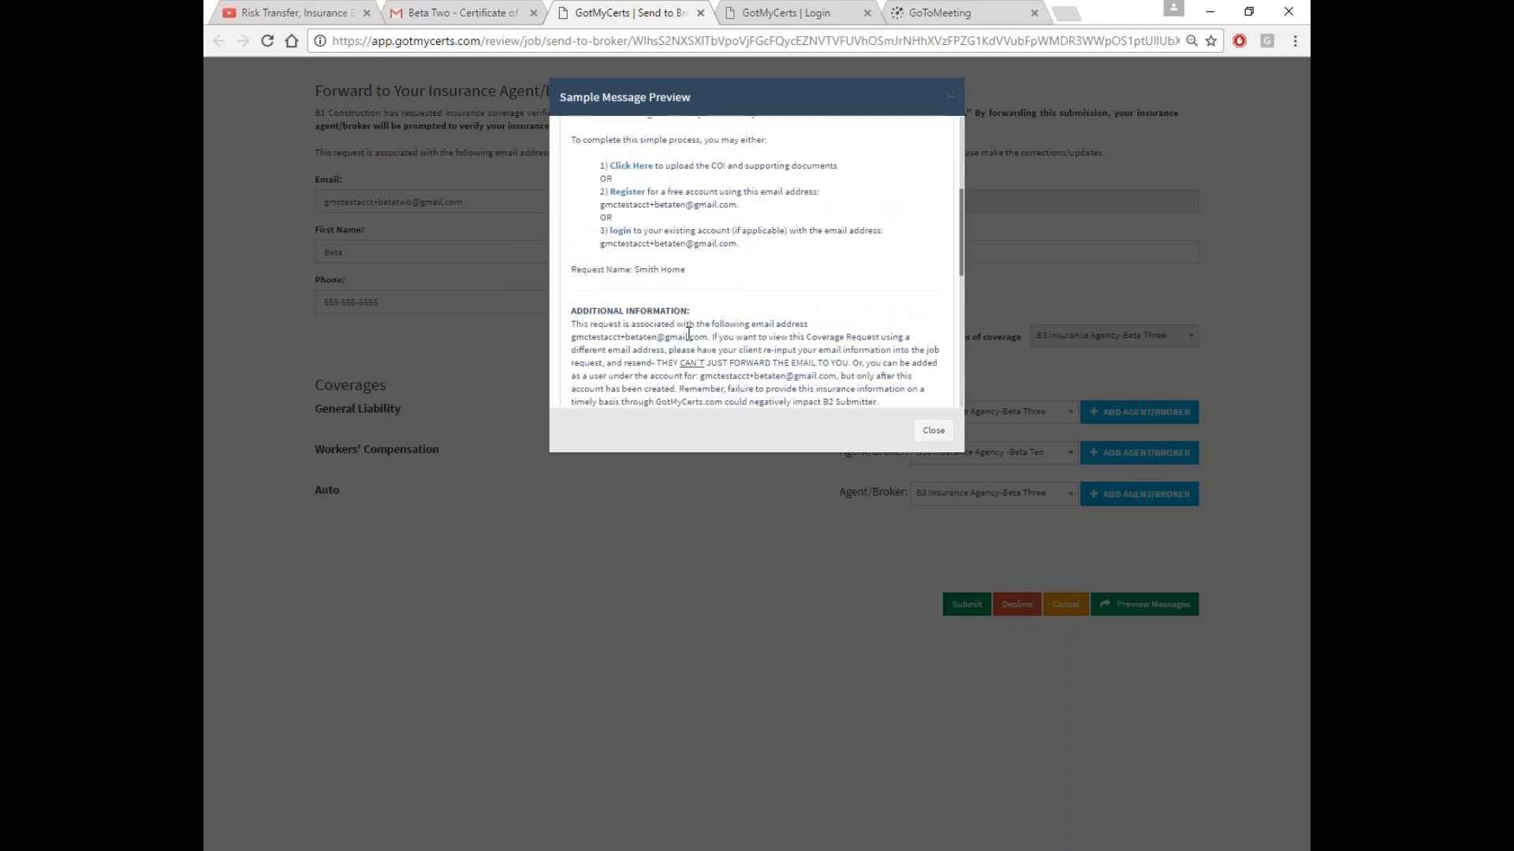
drag(635, 269, 691, 271)
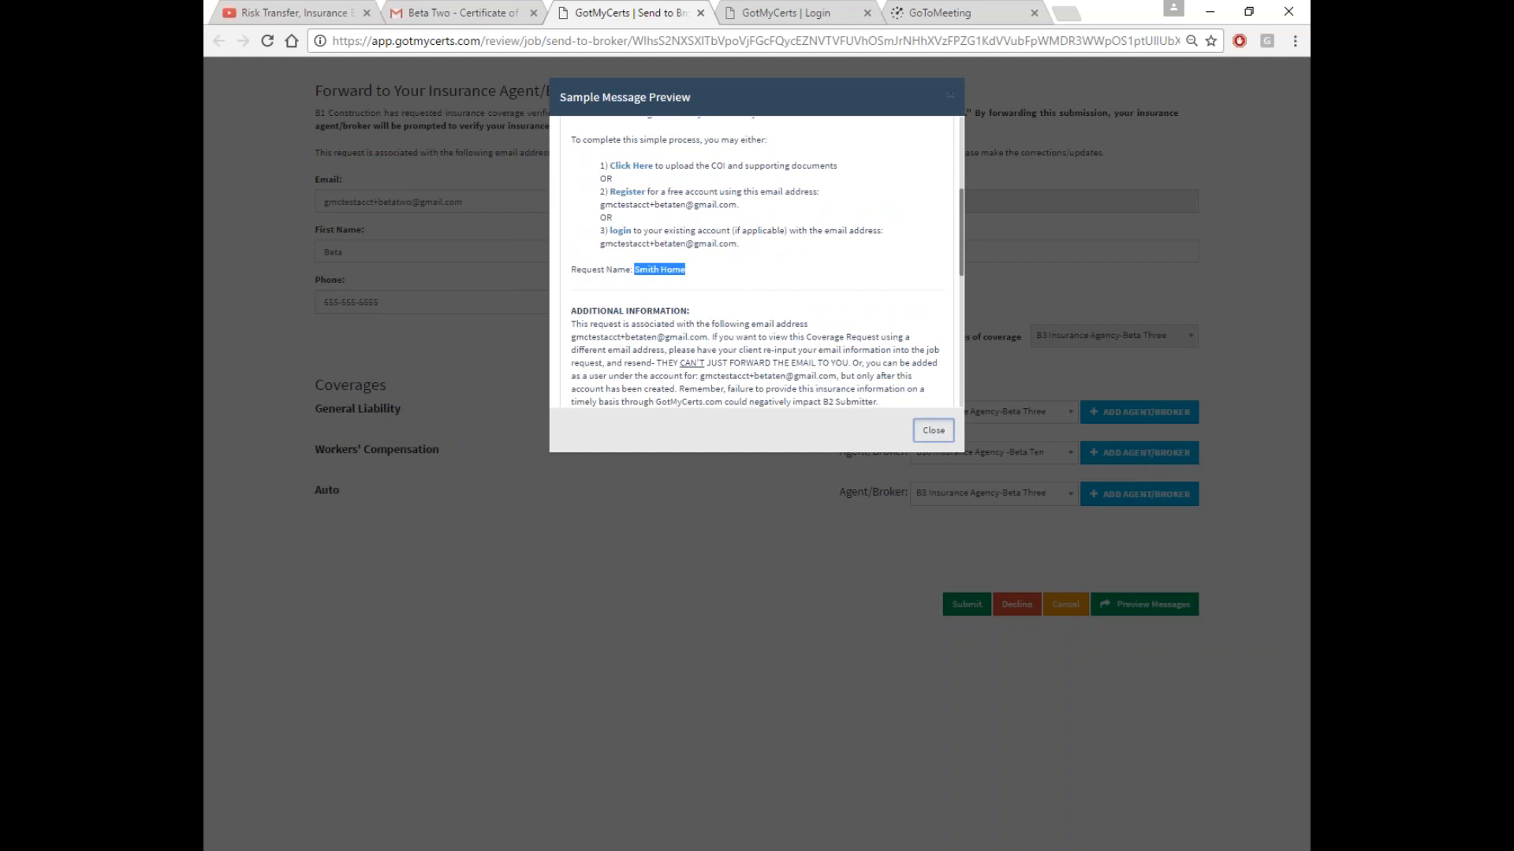
click(933, 430)
click(935, 612)
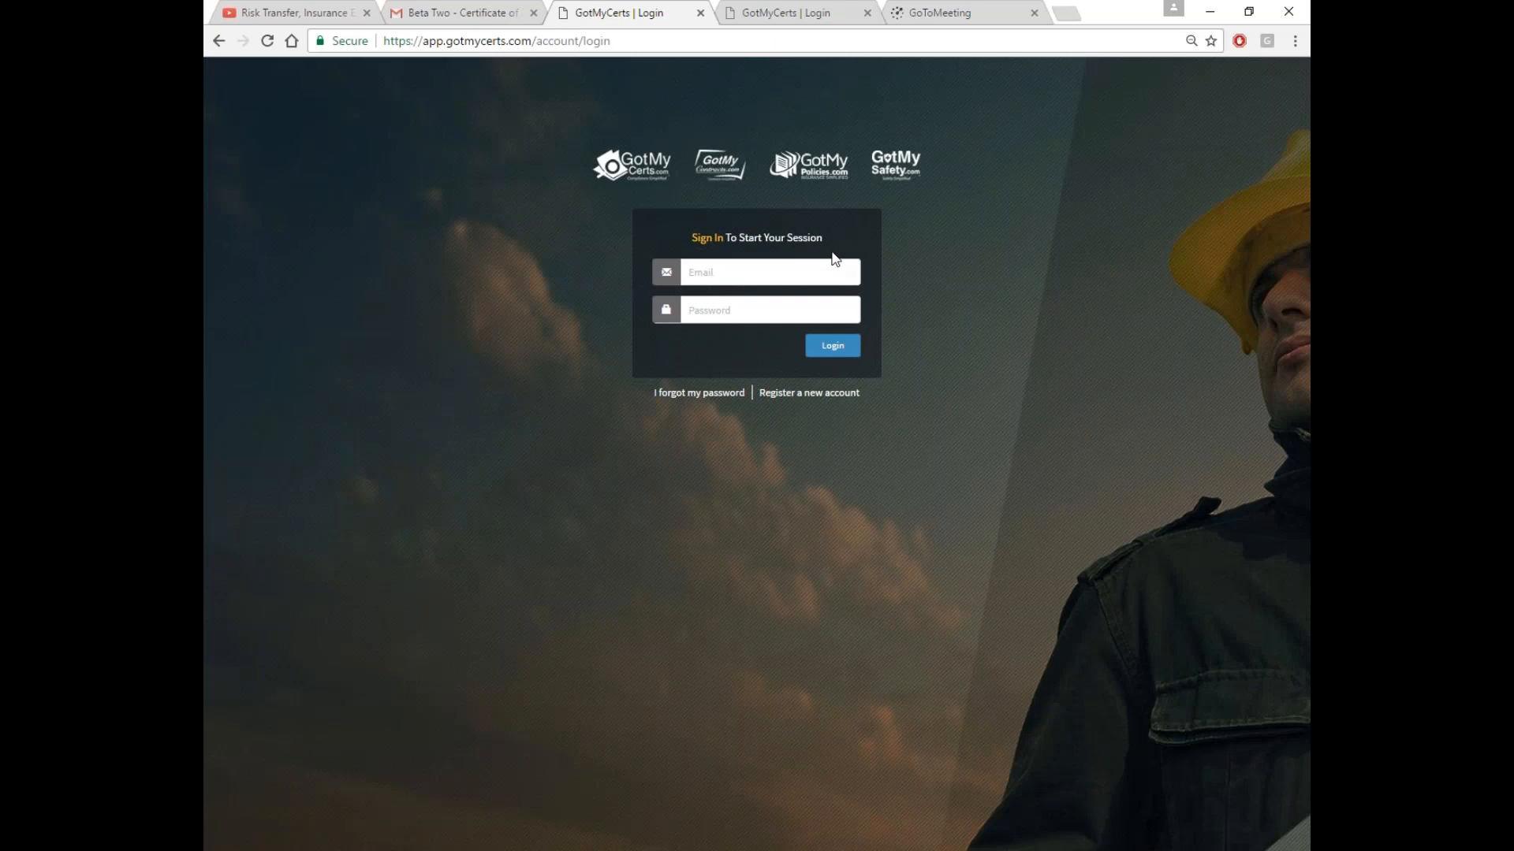
Close the extra GotMyCerts login tabs and reload the Gmail inbox until new mail arrives
click(798, 14)
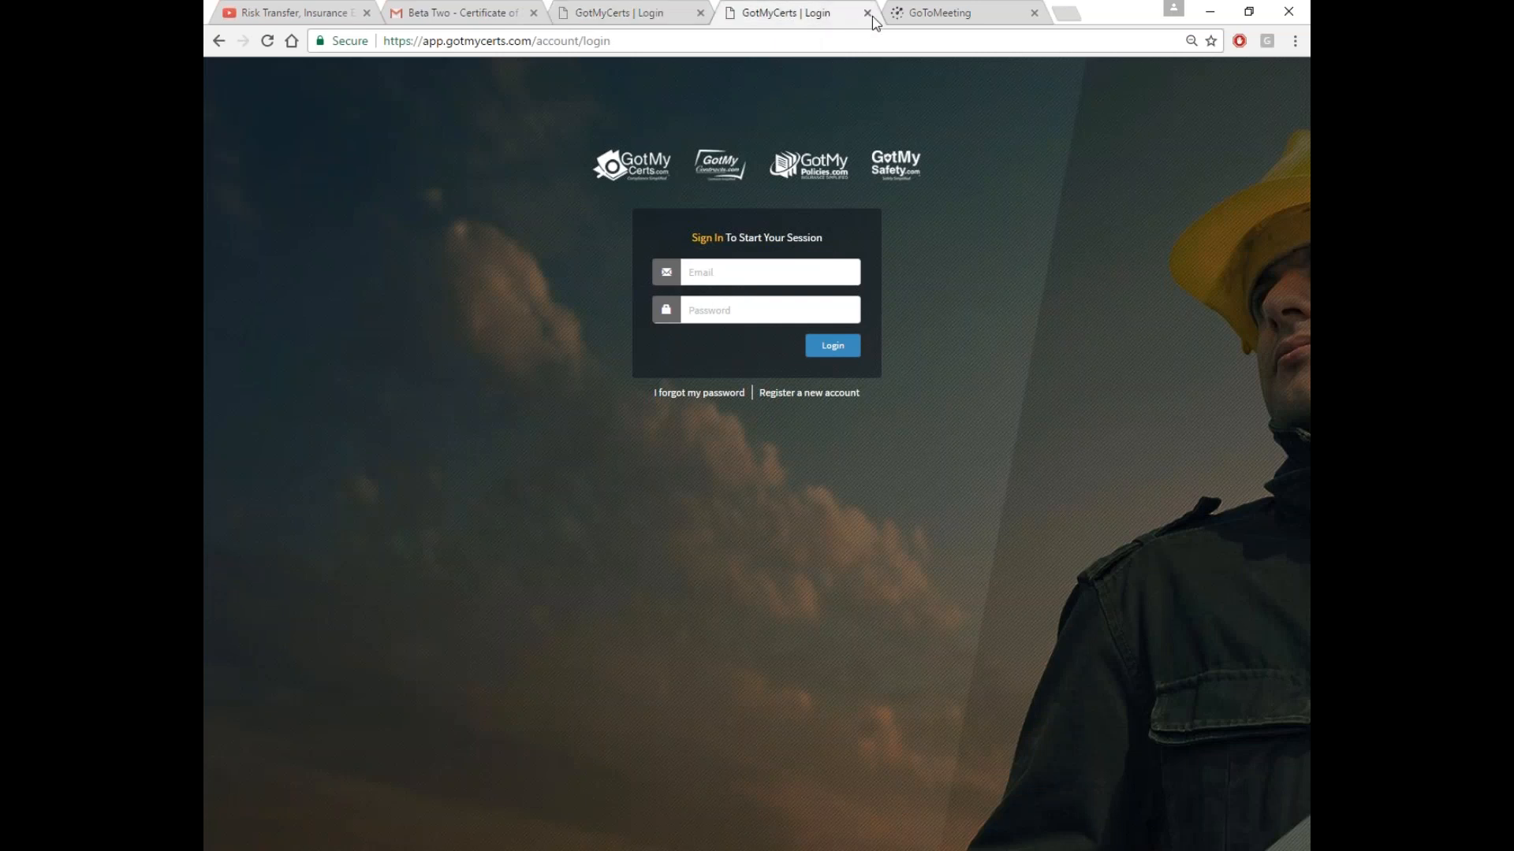
click(867, 13)
click(700, 14)
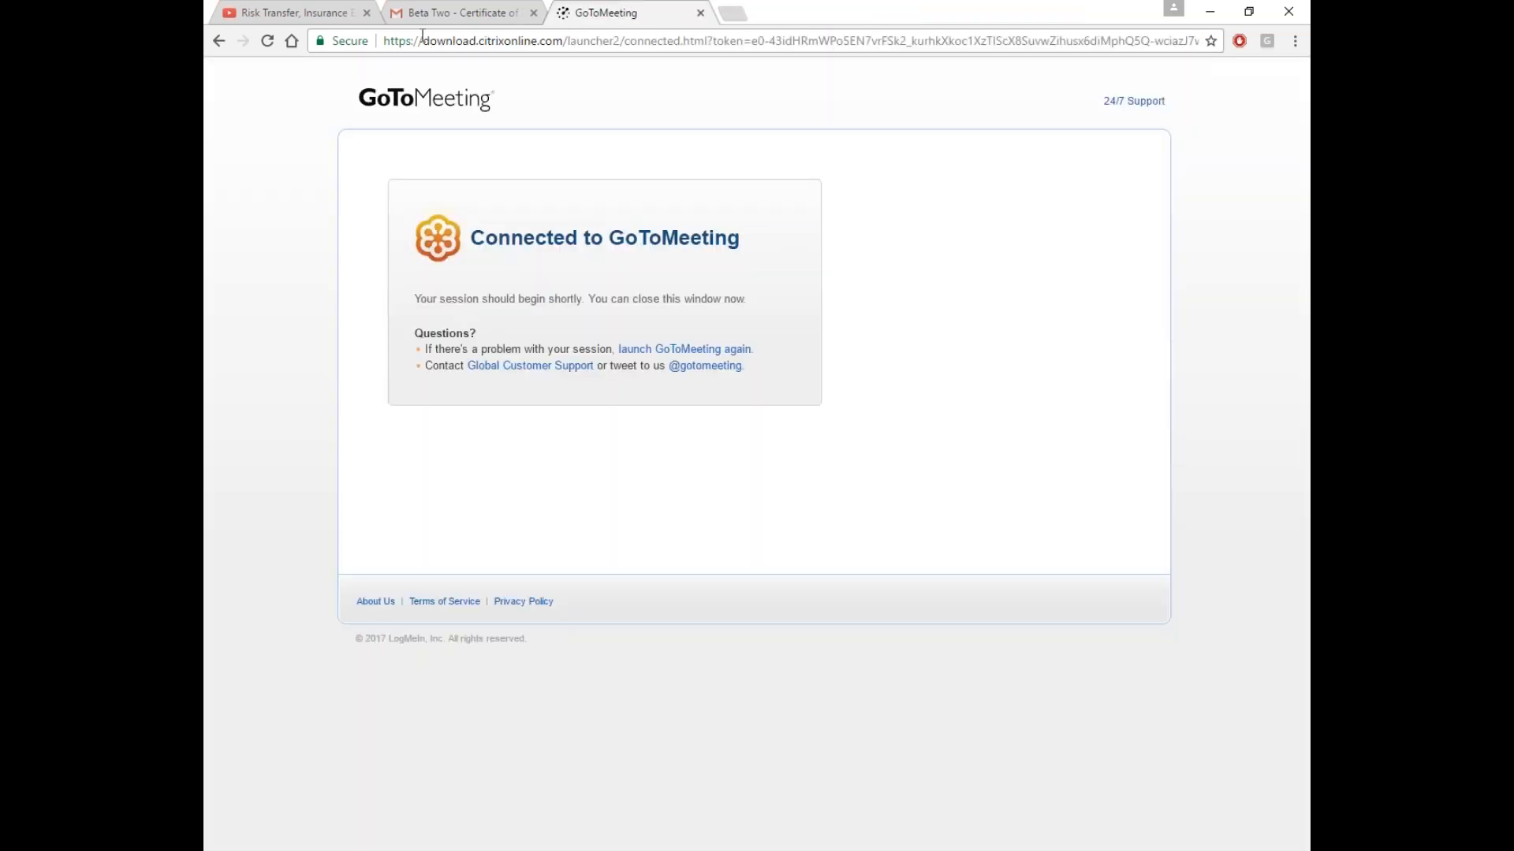
click(414, 13)
click(260, 203)
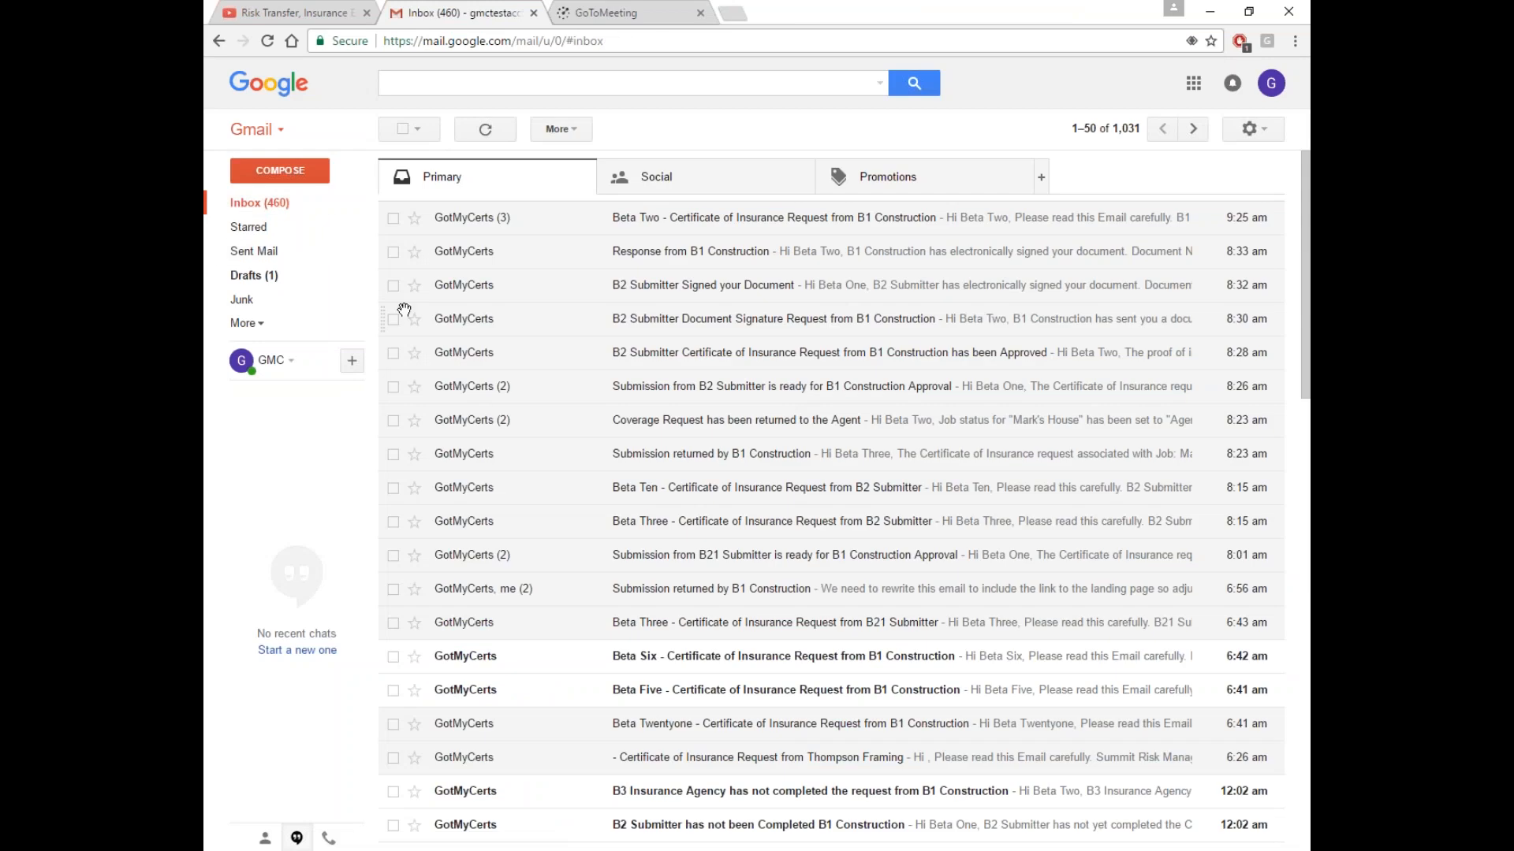
click(268, 40)
click(269, 42)
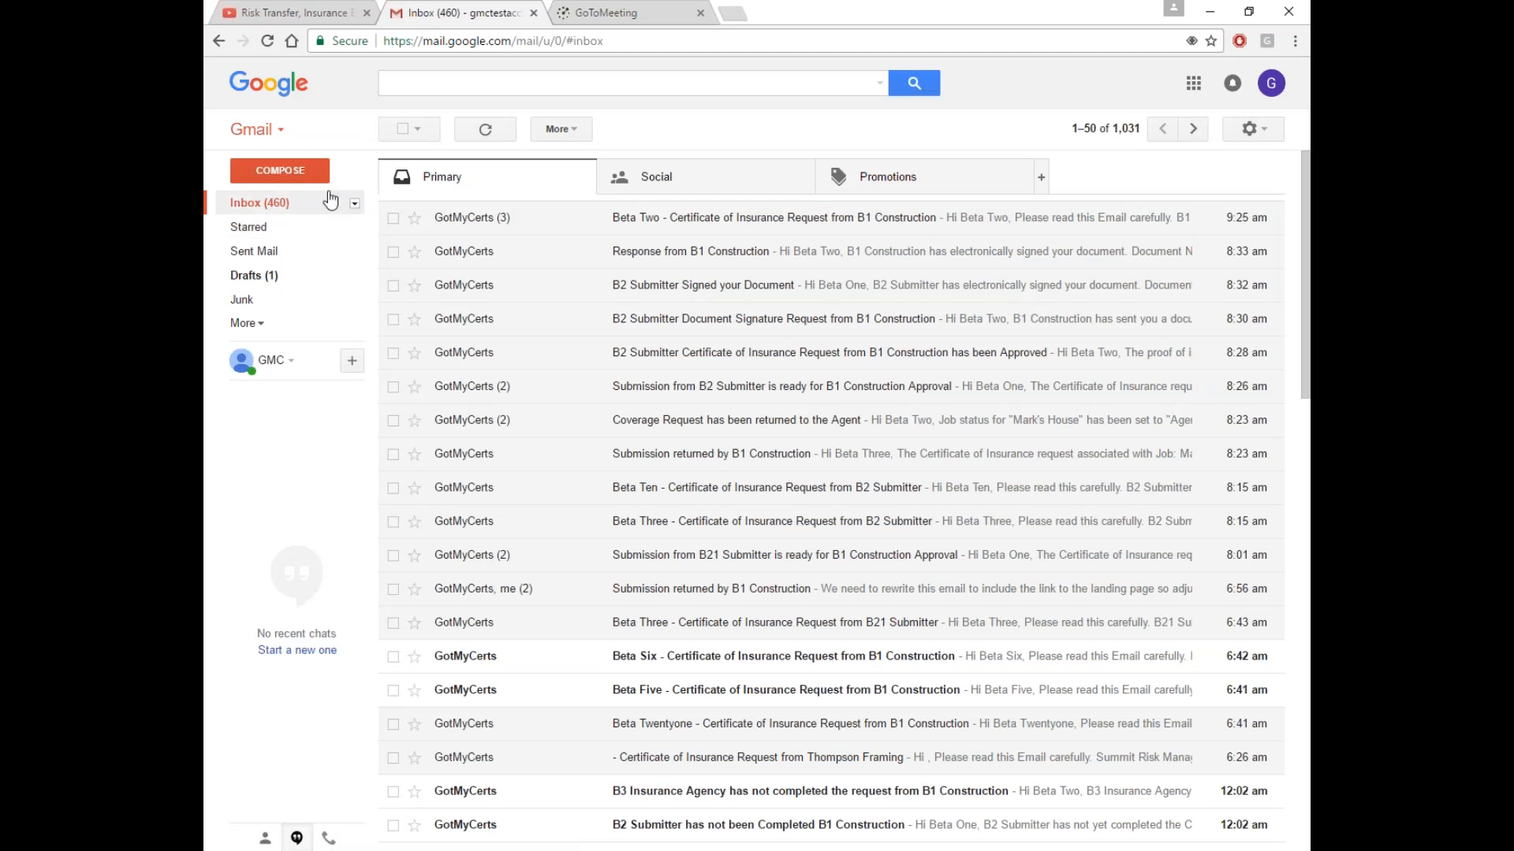
click(268, 46)
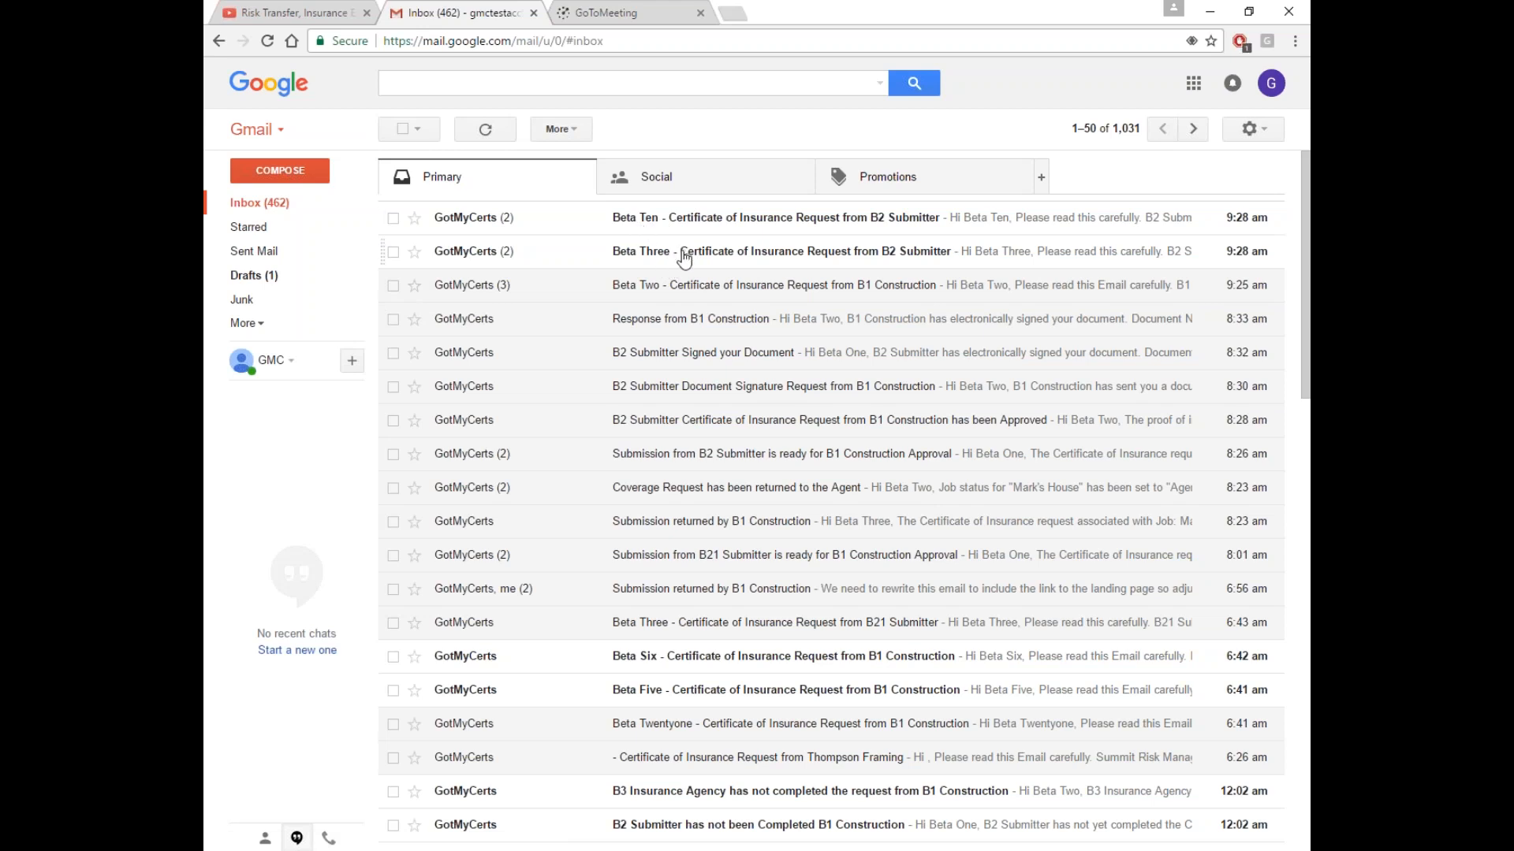
Open the B2 Submitter Smith Home request email, expand it, and follow its certificate upload link
click(683, 259)
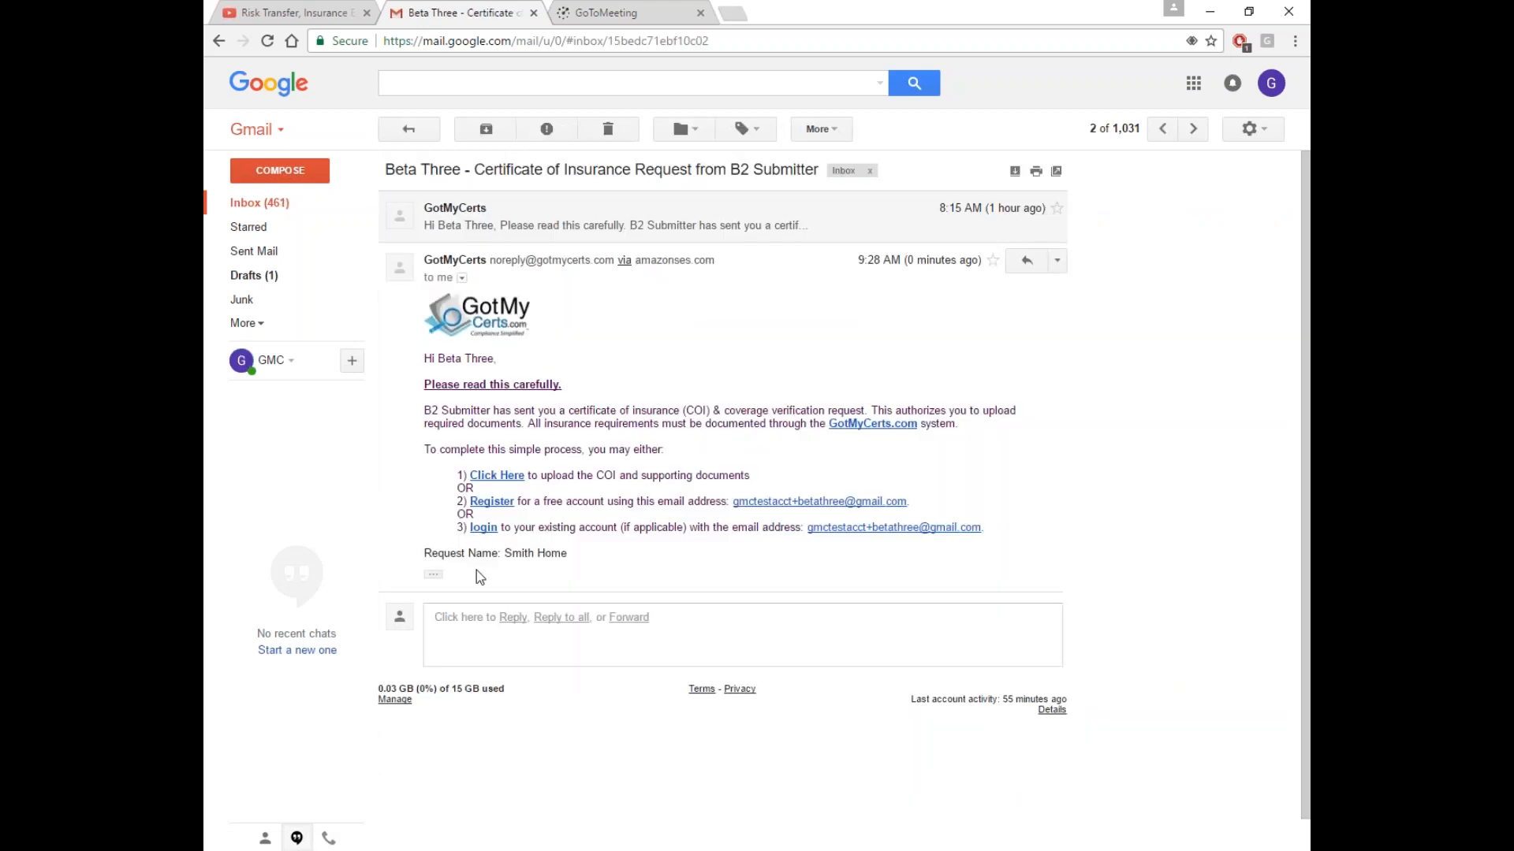
click(433, 578)
drag(505, 553, 569, 557)
click(602, 569)
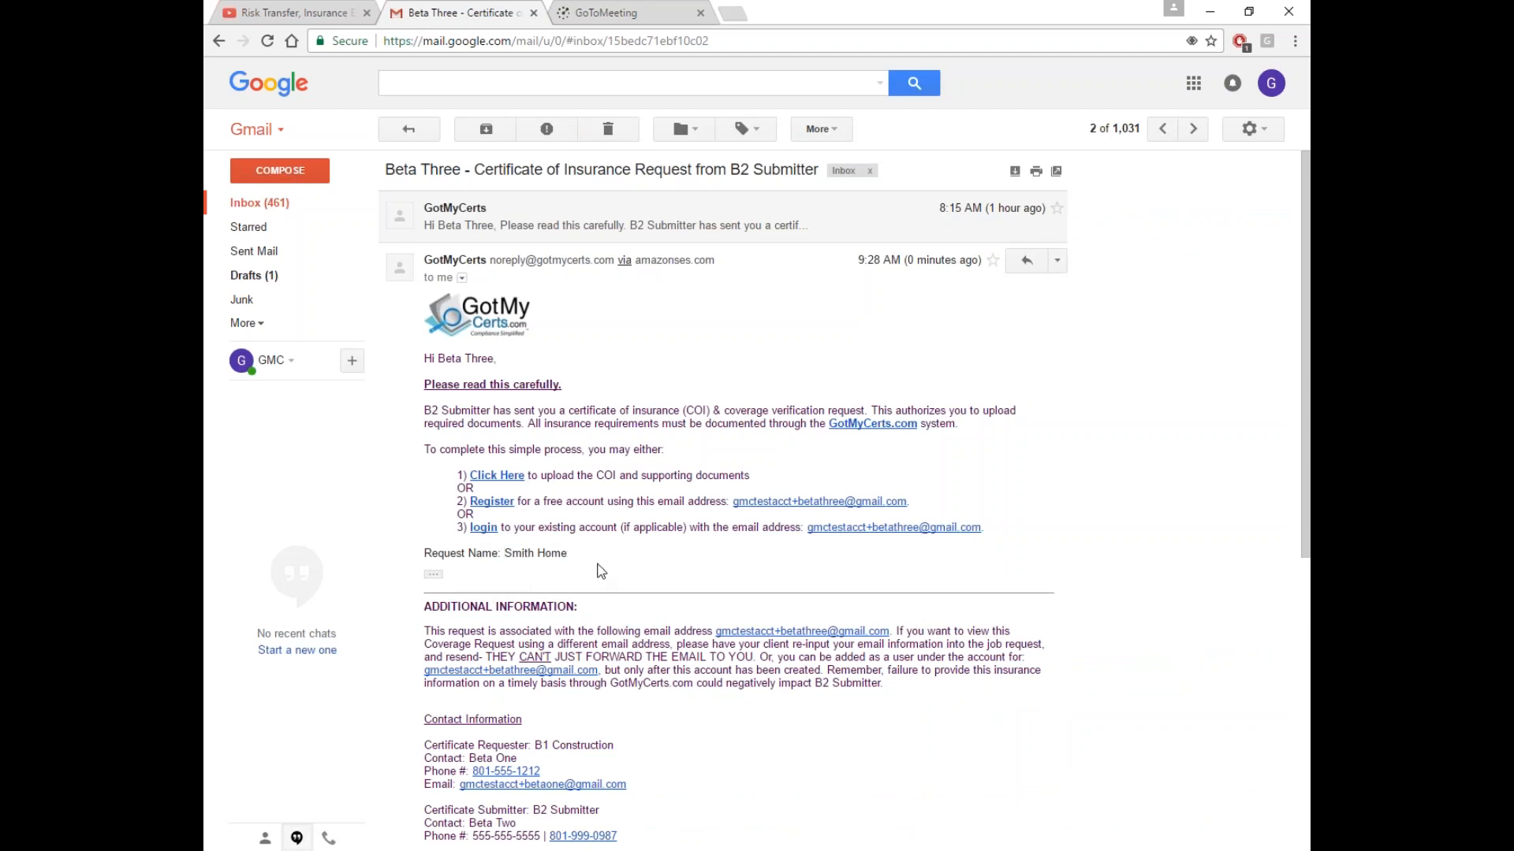
scroll(600, 570, down, 1)
scroll(599, 567, down, 2)
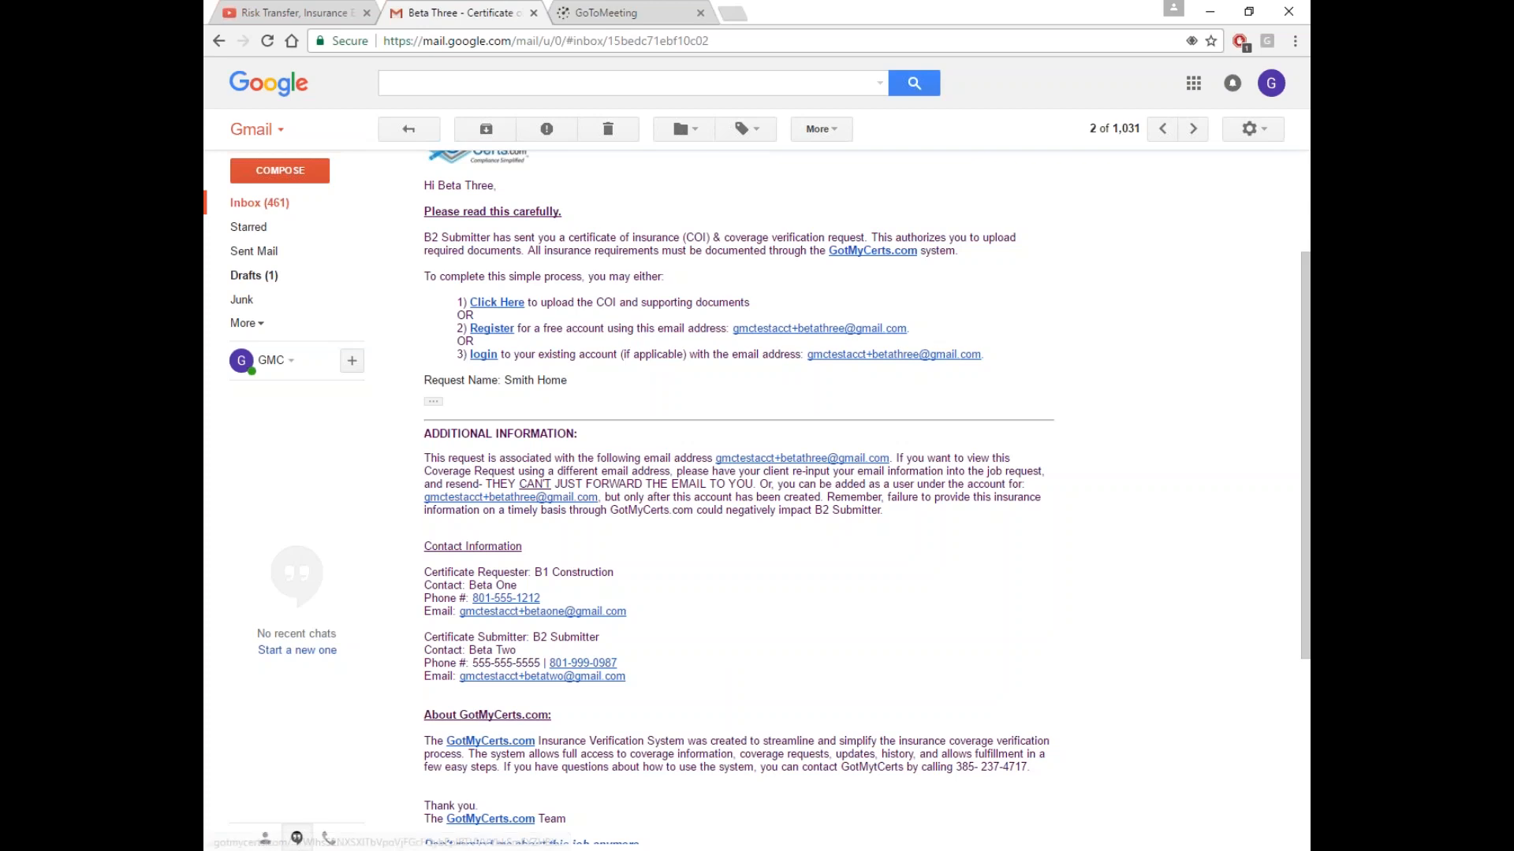
click(496, 302)
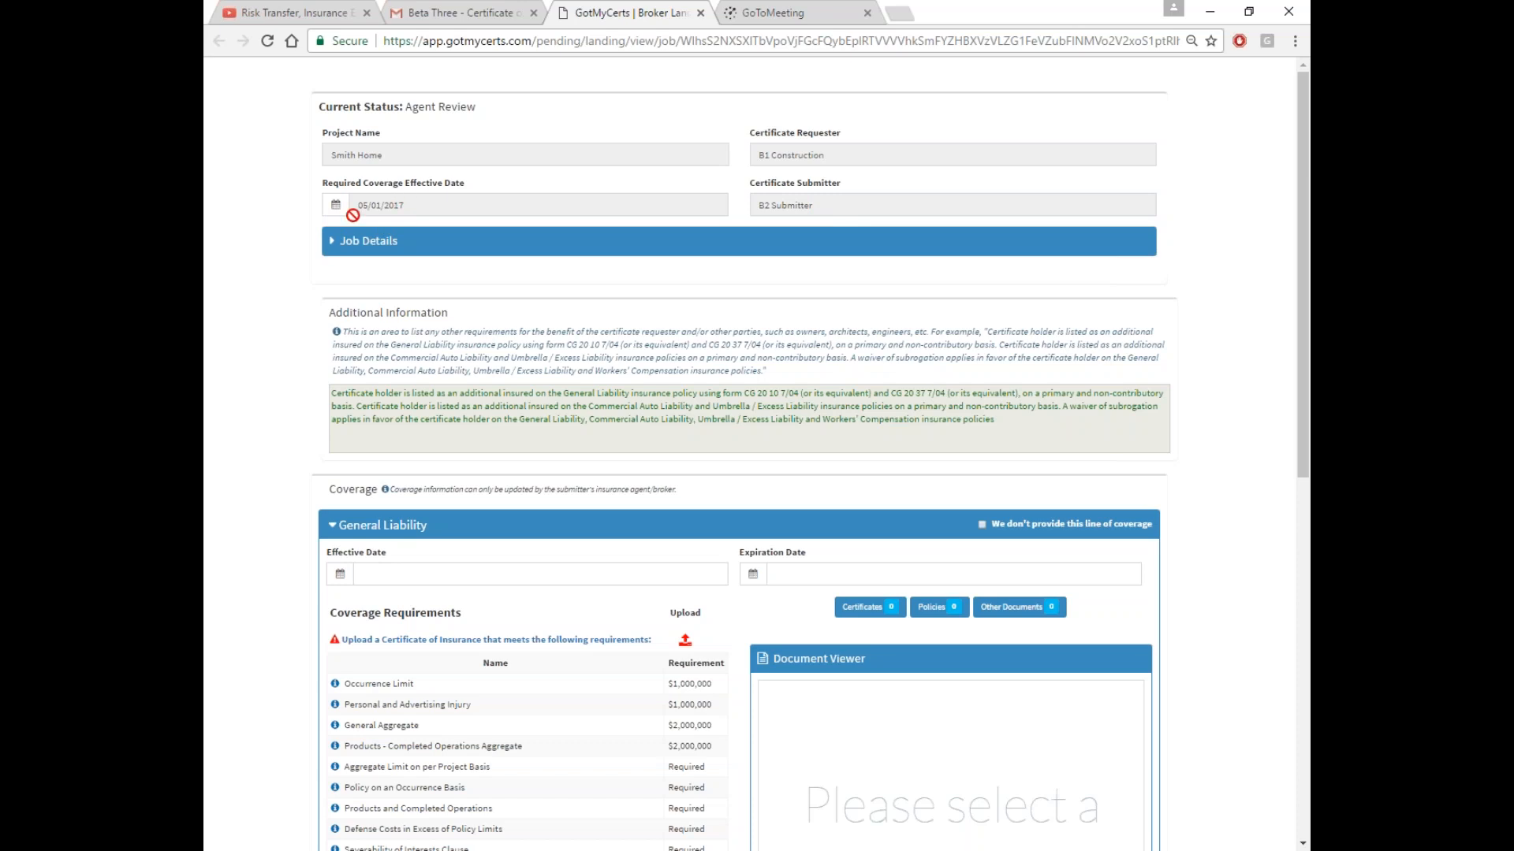
Review the Smith Home job details and additional insured requirements, then collapse General Liability
click(453, 251)
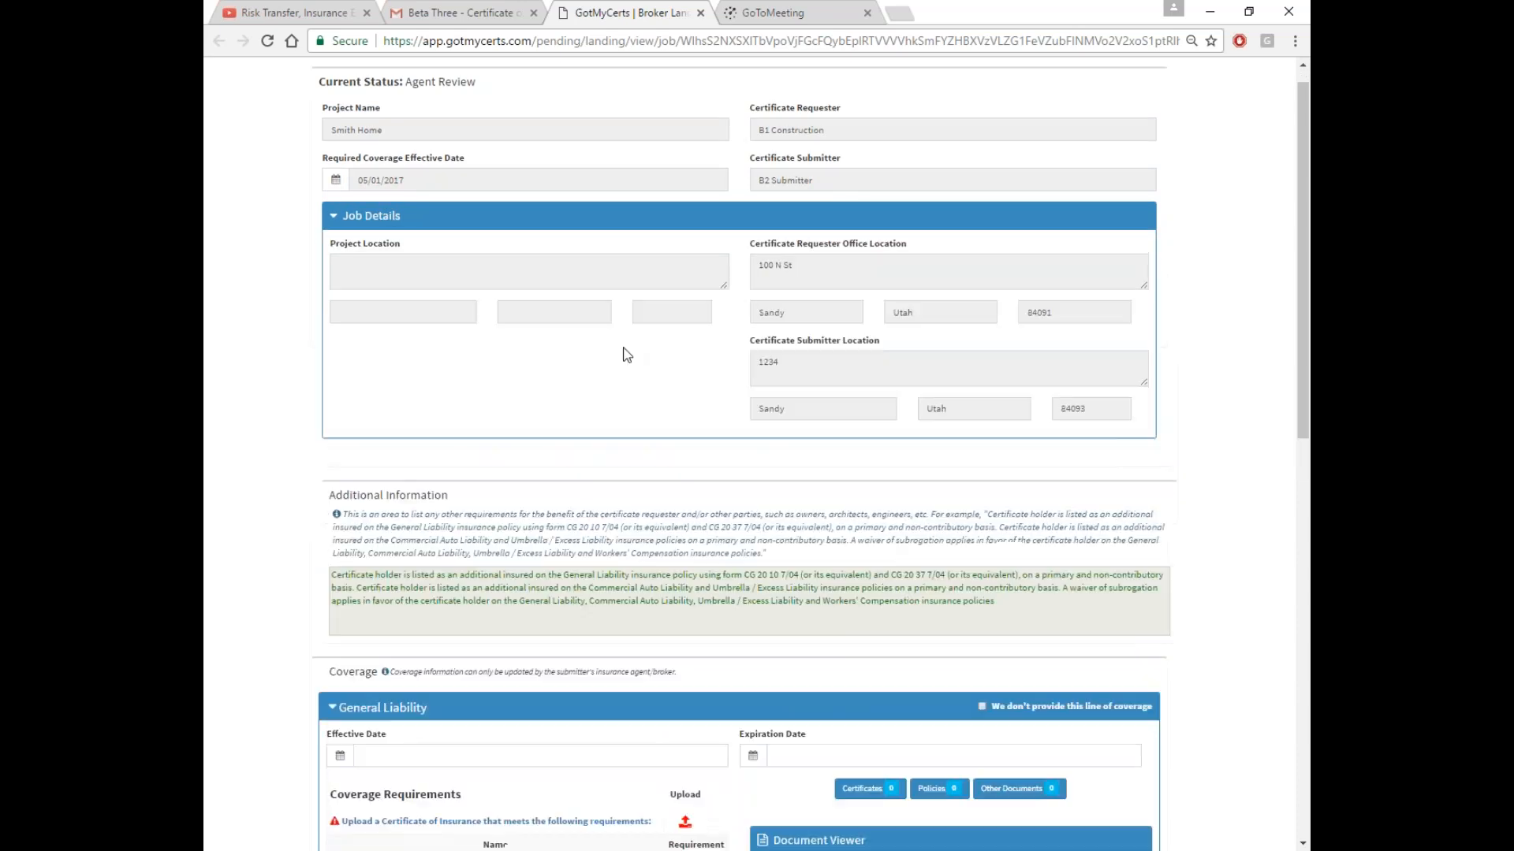
scroll(627, 355, down, 1)
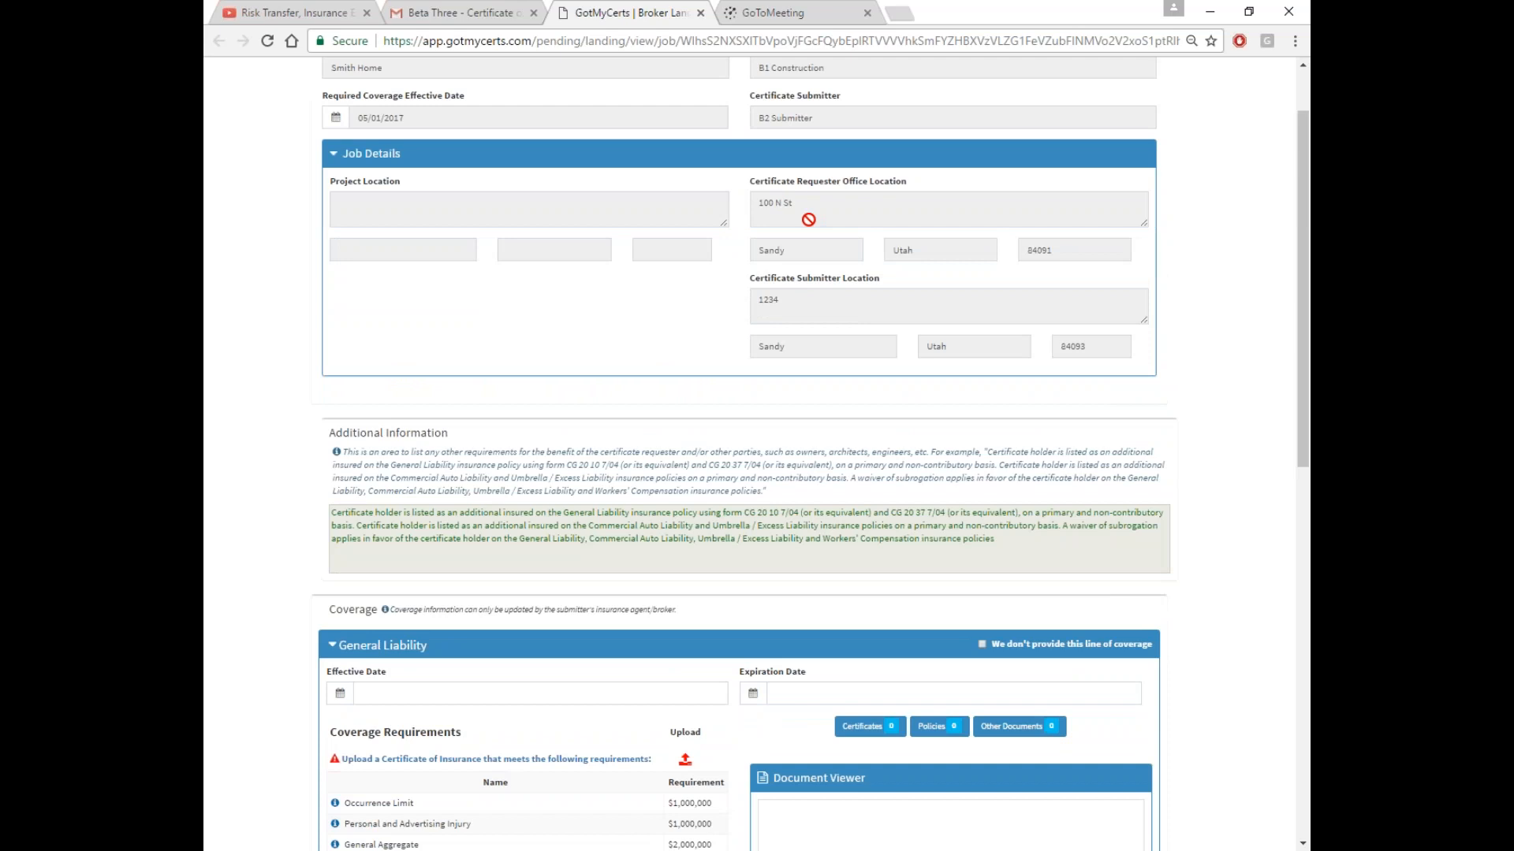
click(654, 157)
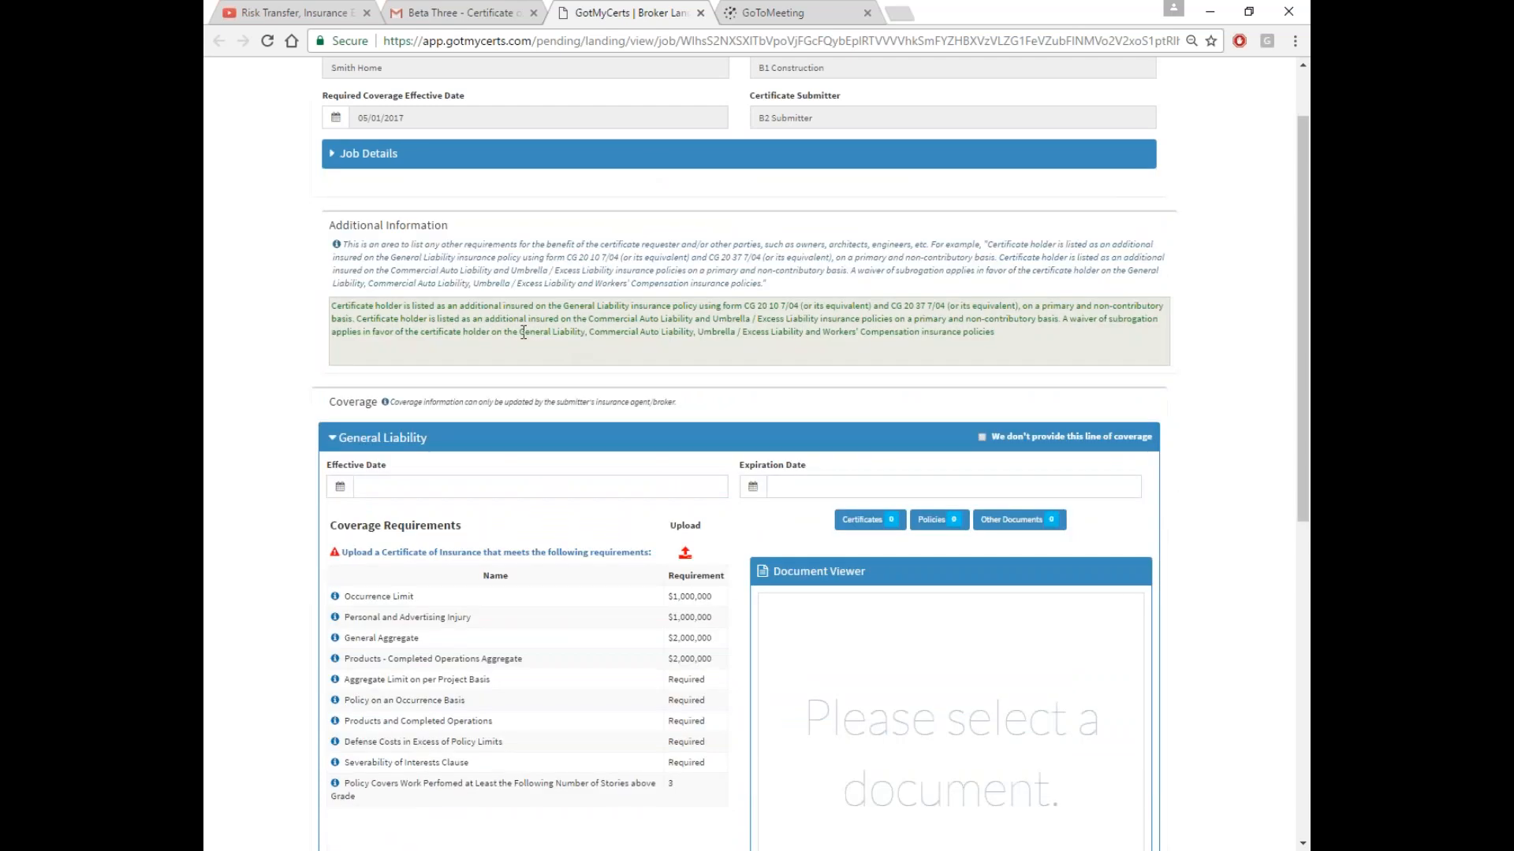
drag(332, 306, 1015, 331)
scroll(807, 392, down, 3)
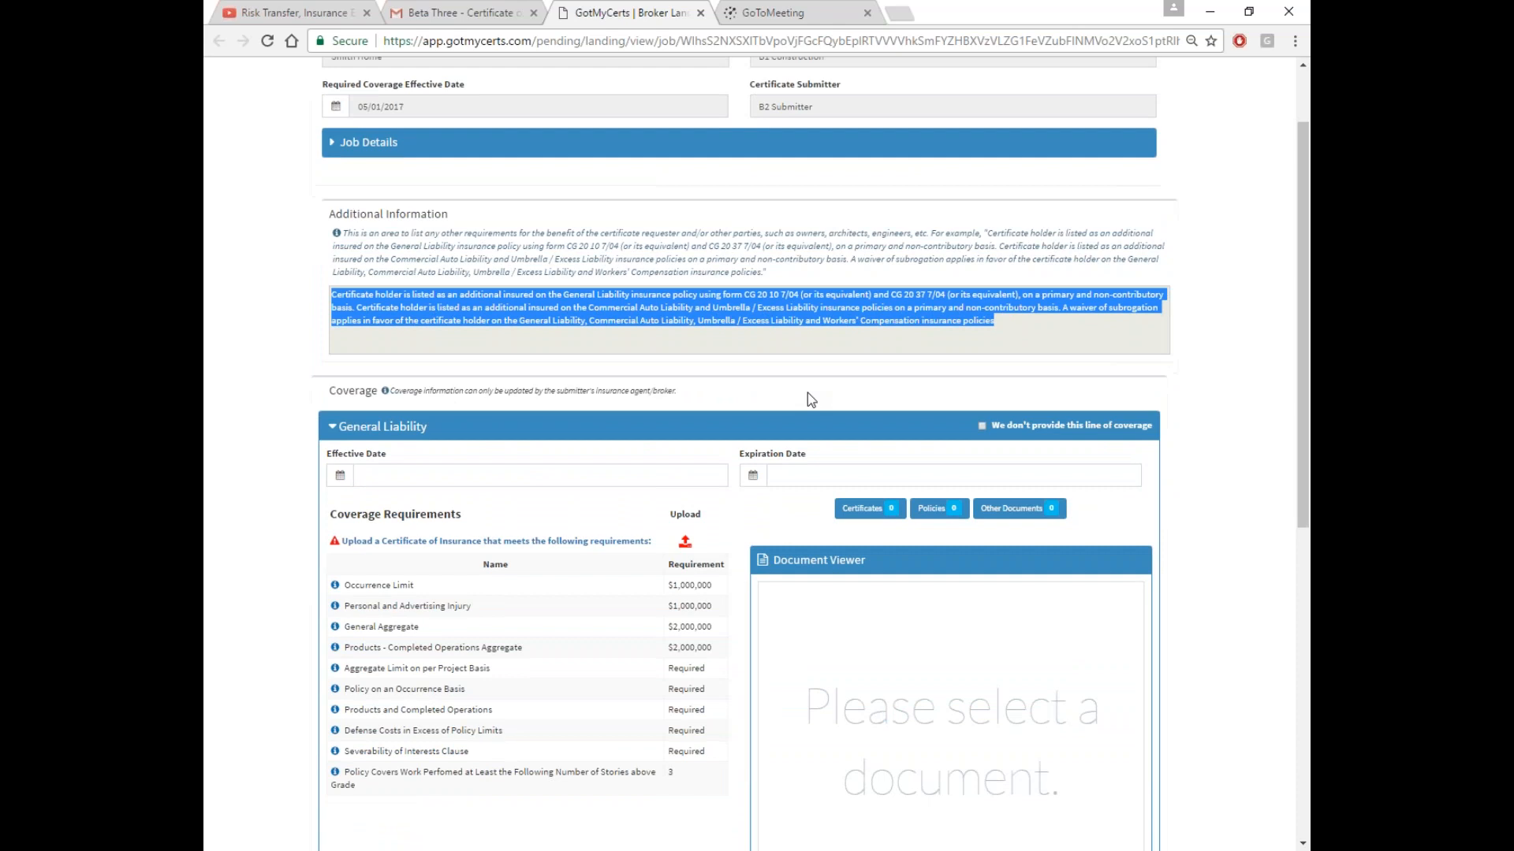
click(678, 176)
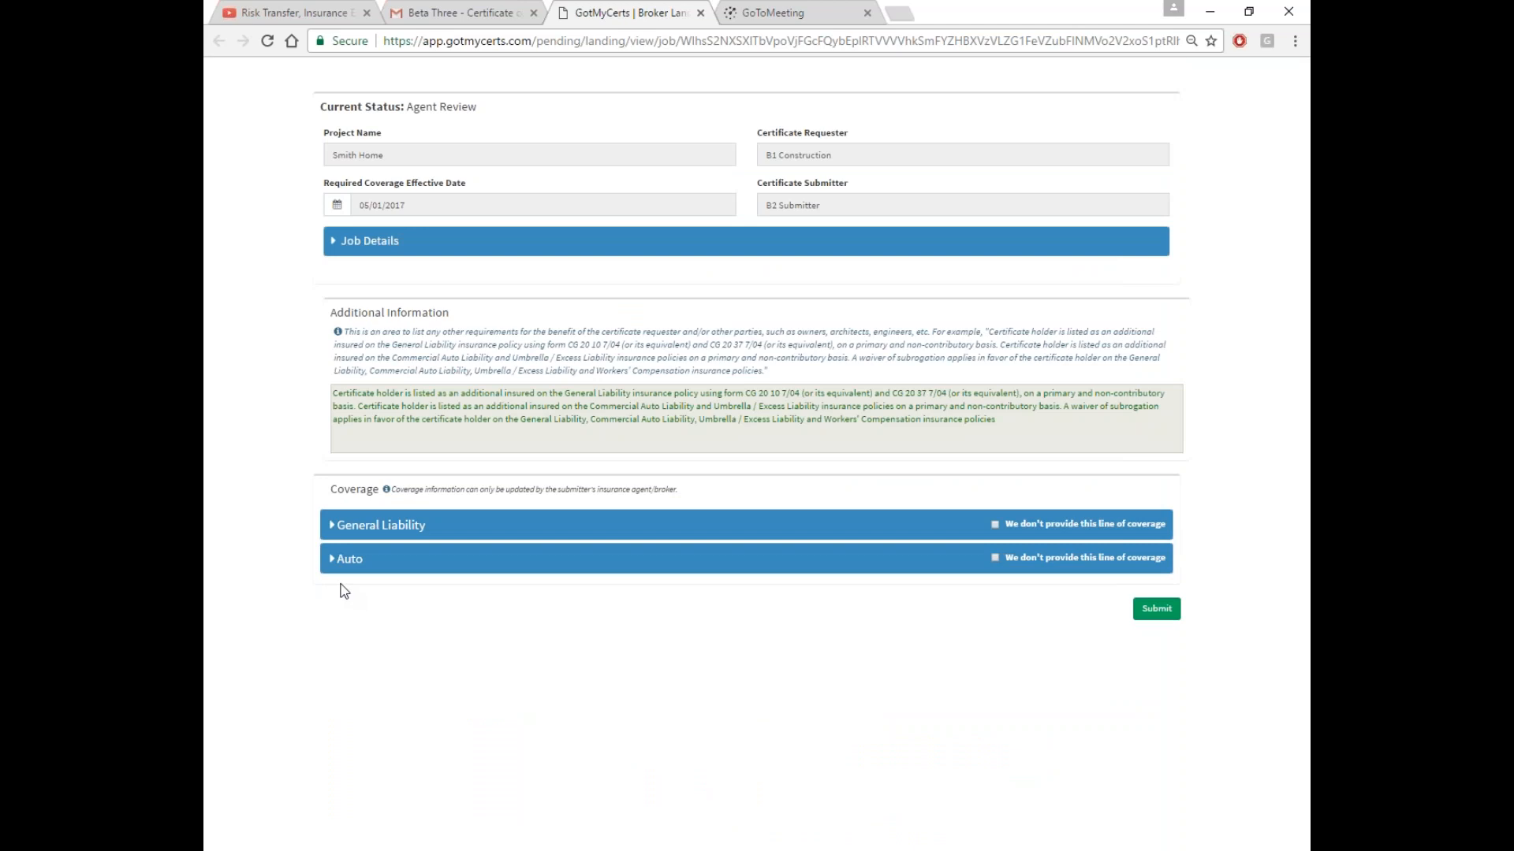
Leave General Liability marked as provided and set its effective date to May 1, 2017
click(453, 536)
scroll(454, 541, down, 1)
scroll(454, 545, down, 3)
click(982, 141)
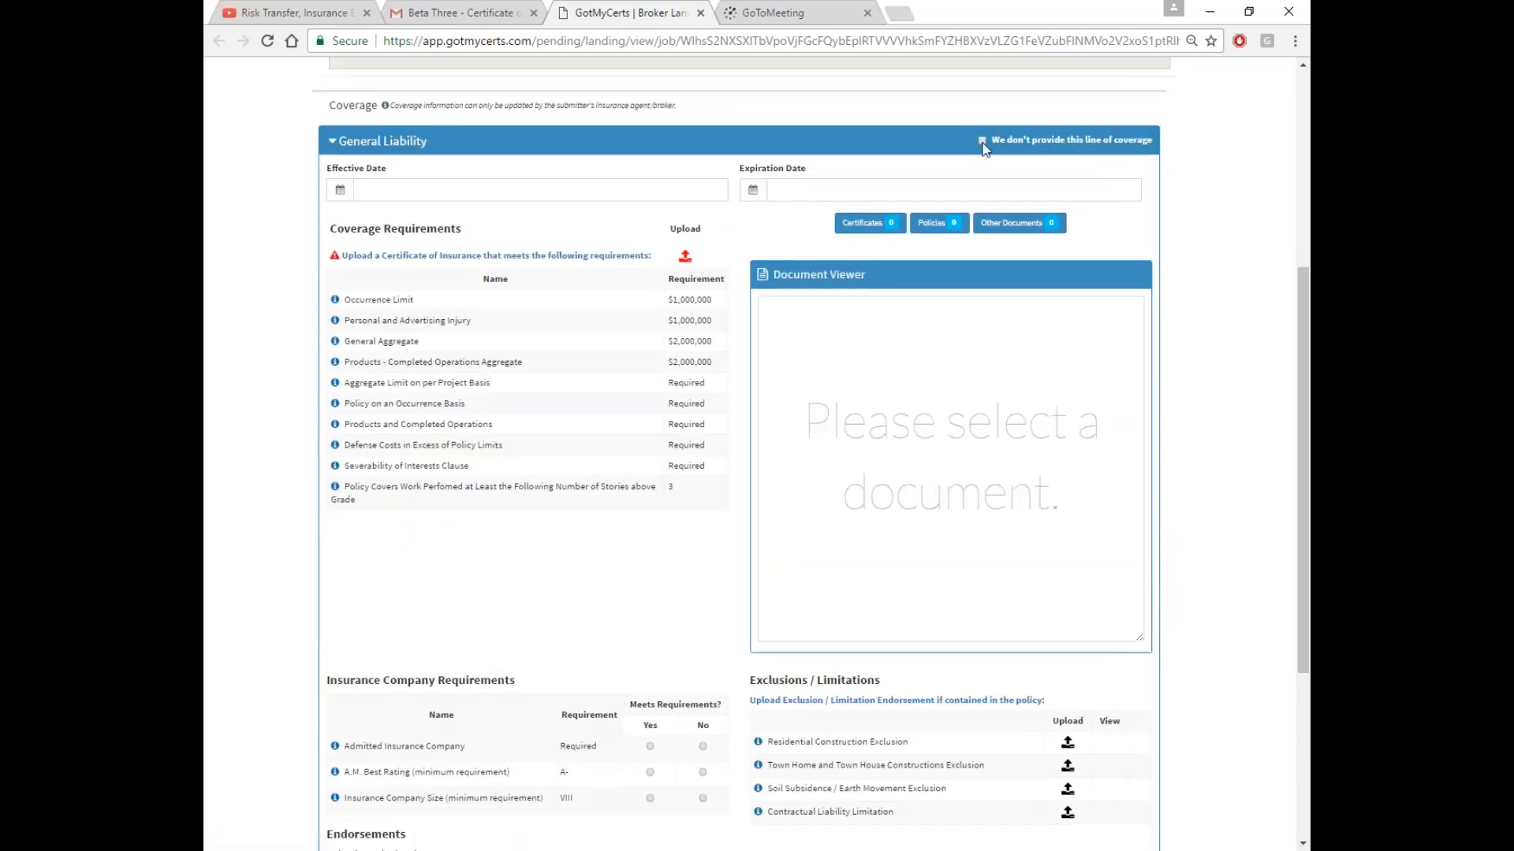
mouse_move(939, 224)
click(982, 141)
click(546, 194)
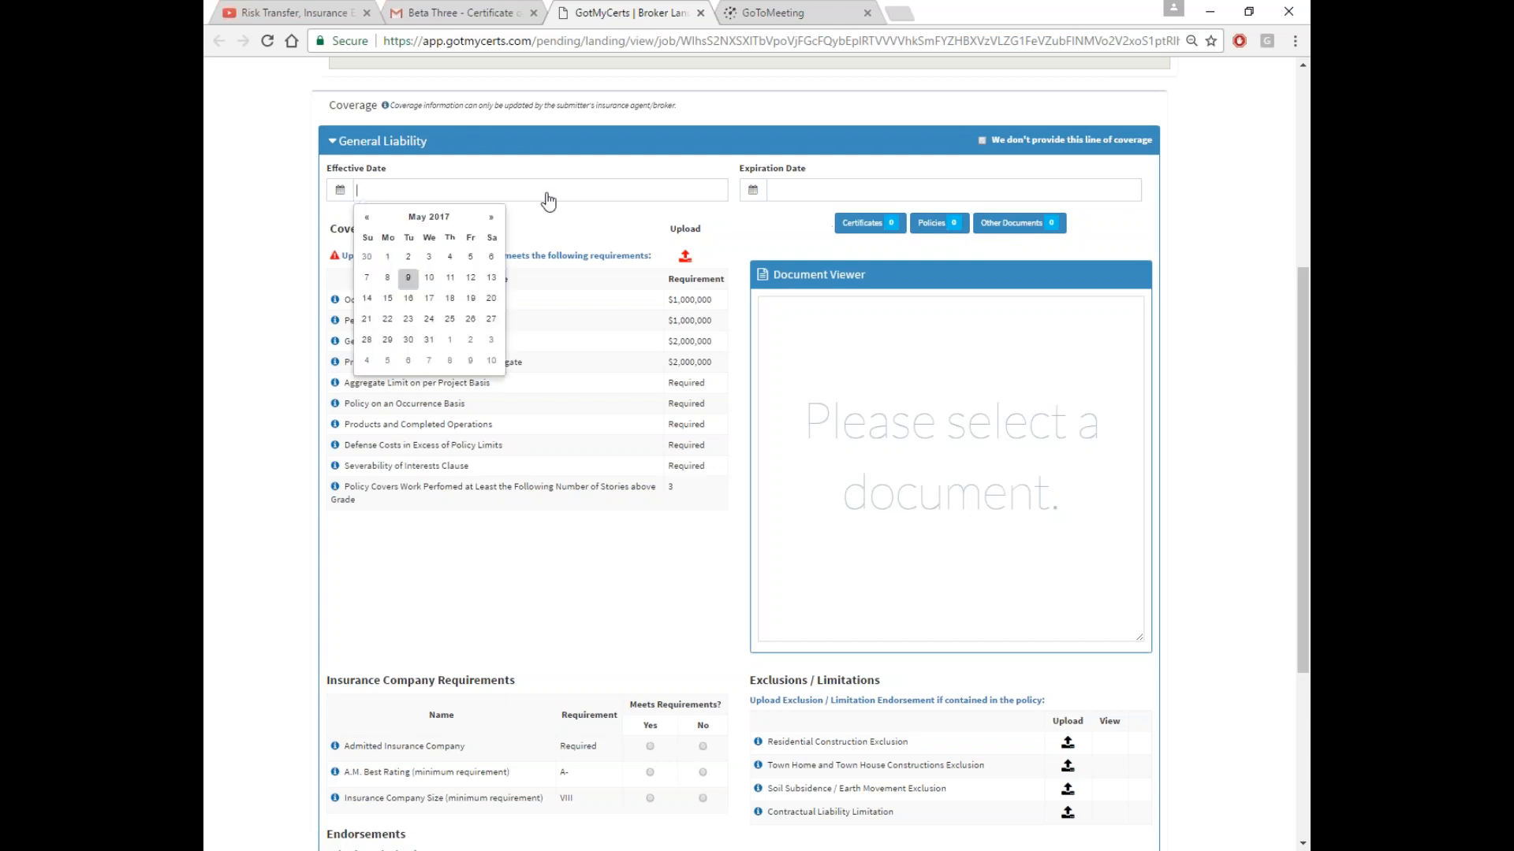
click(429, 278)
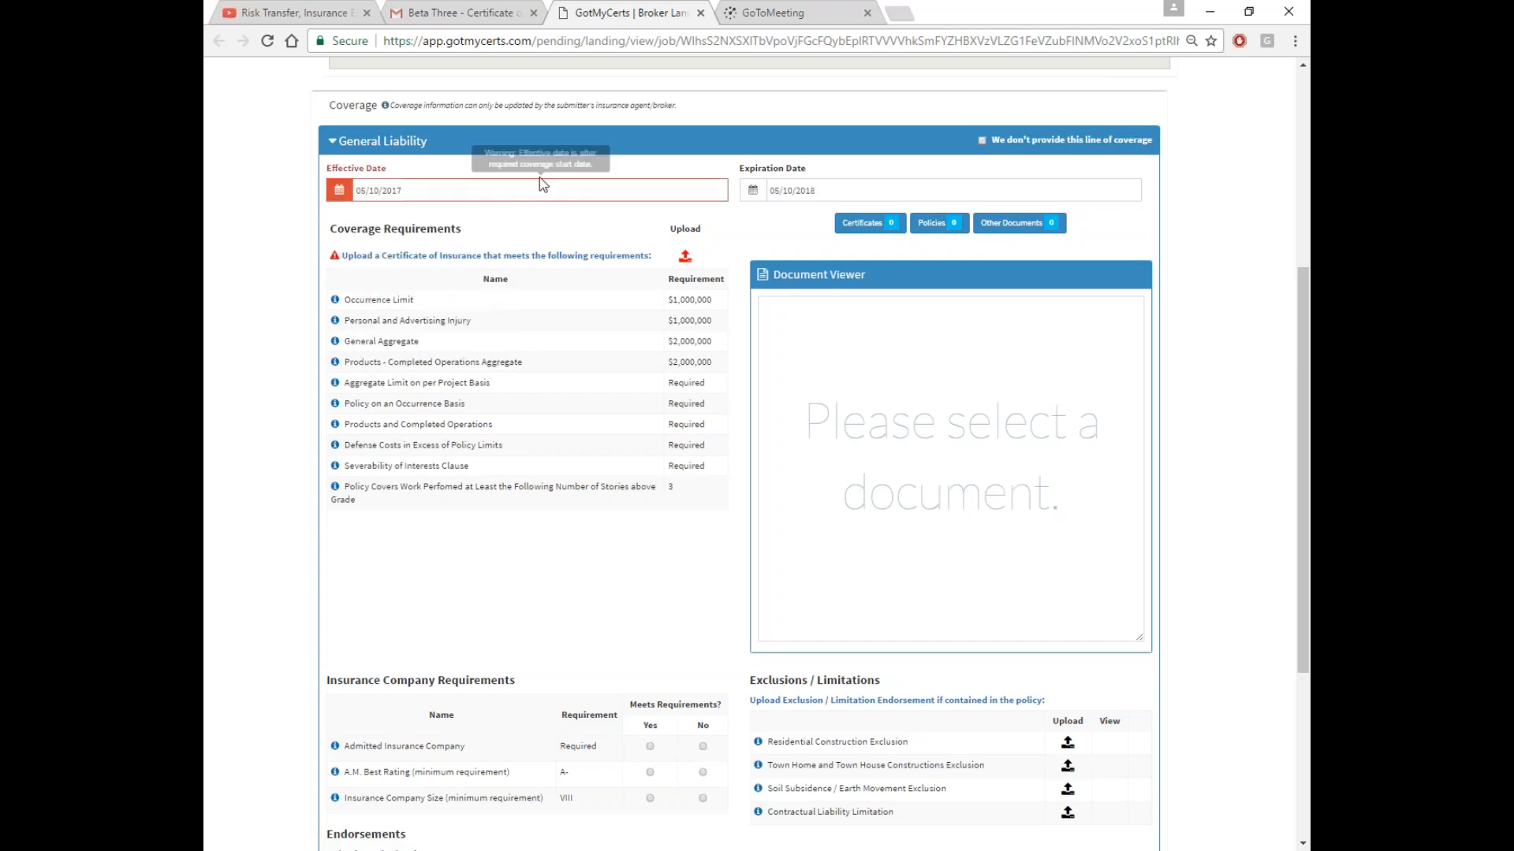
click(491, 196)
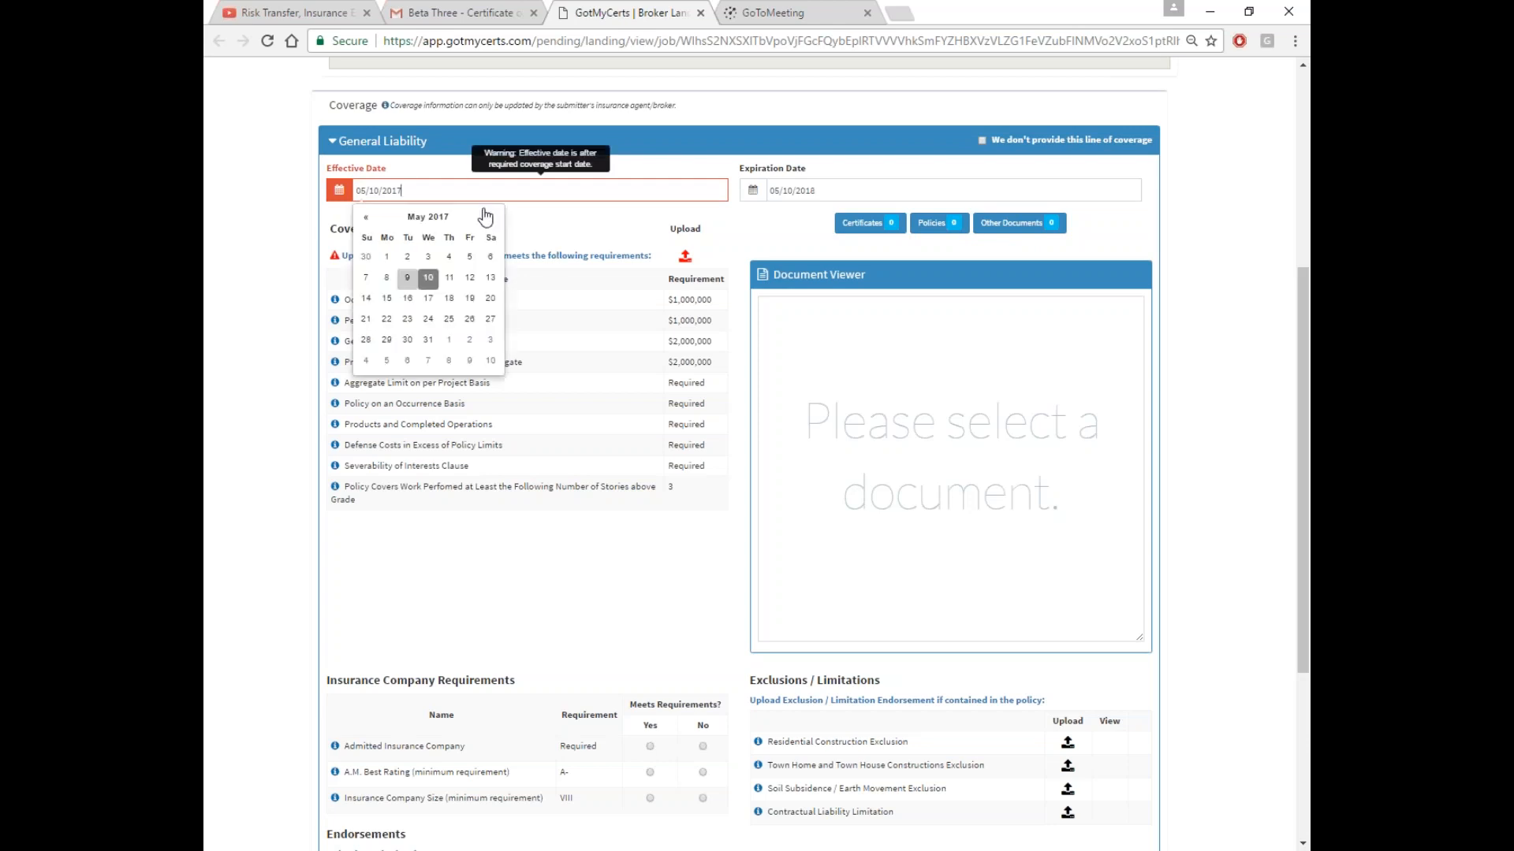
click(388, 254)
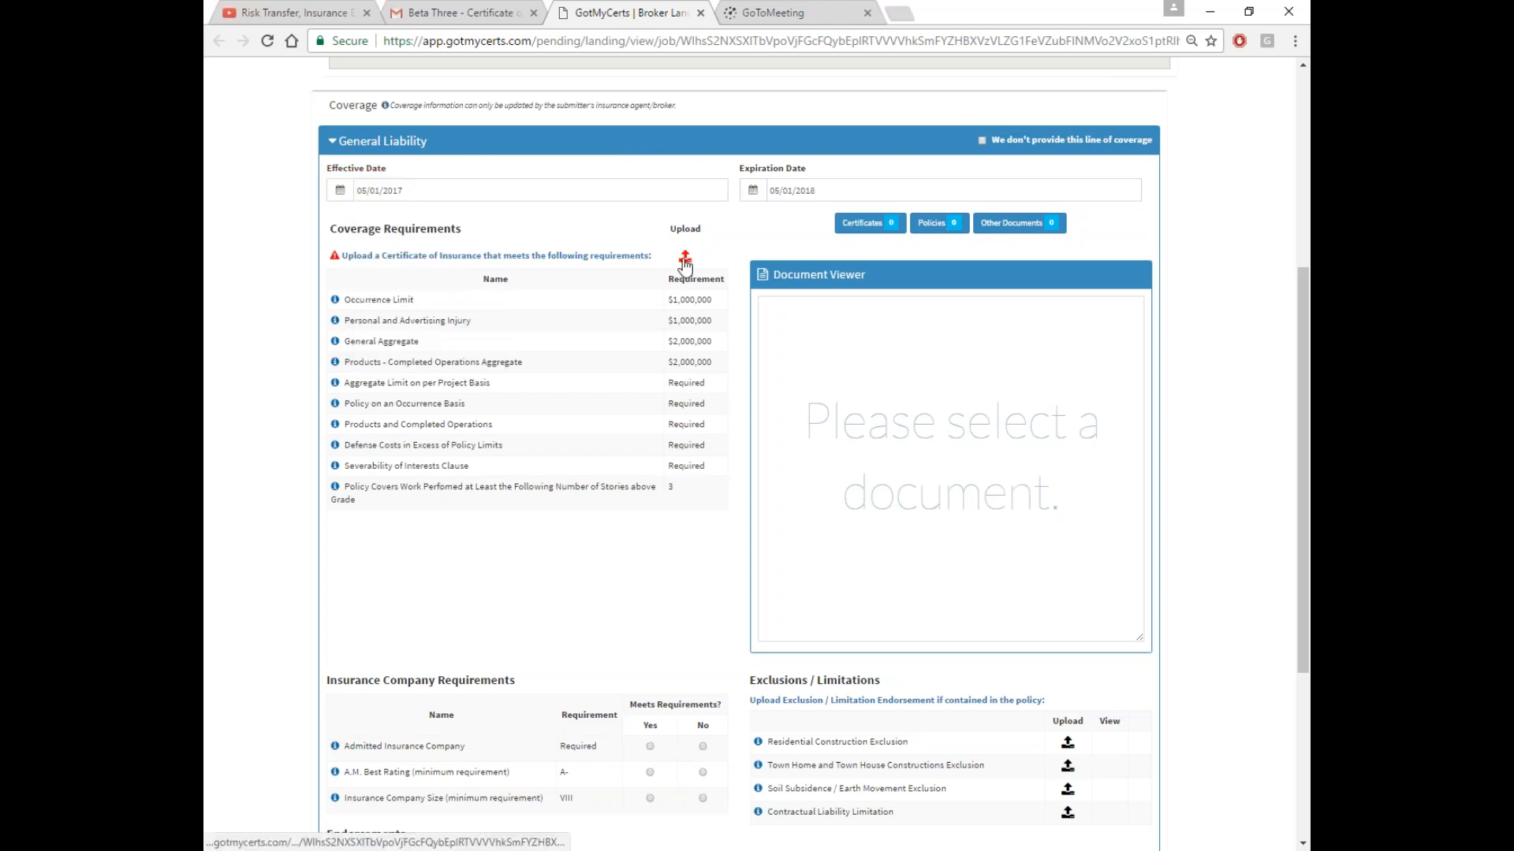
click(685, 261)
Upload Certificate.pdf as the General Liability certificate
click(685, 258)
click(912, 246)
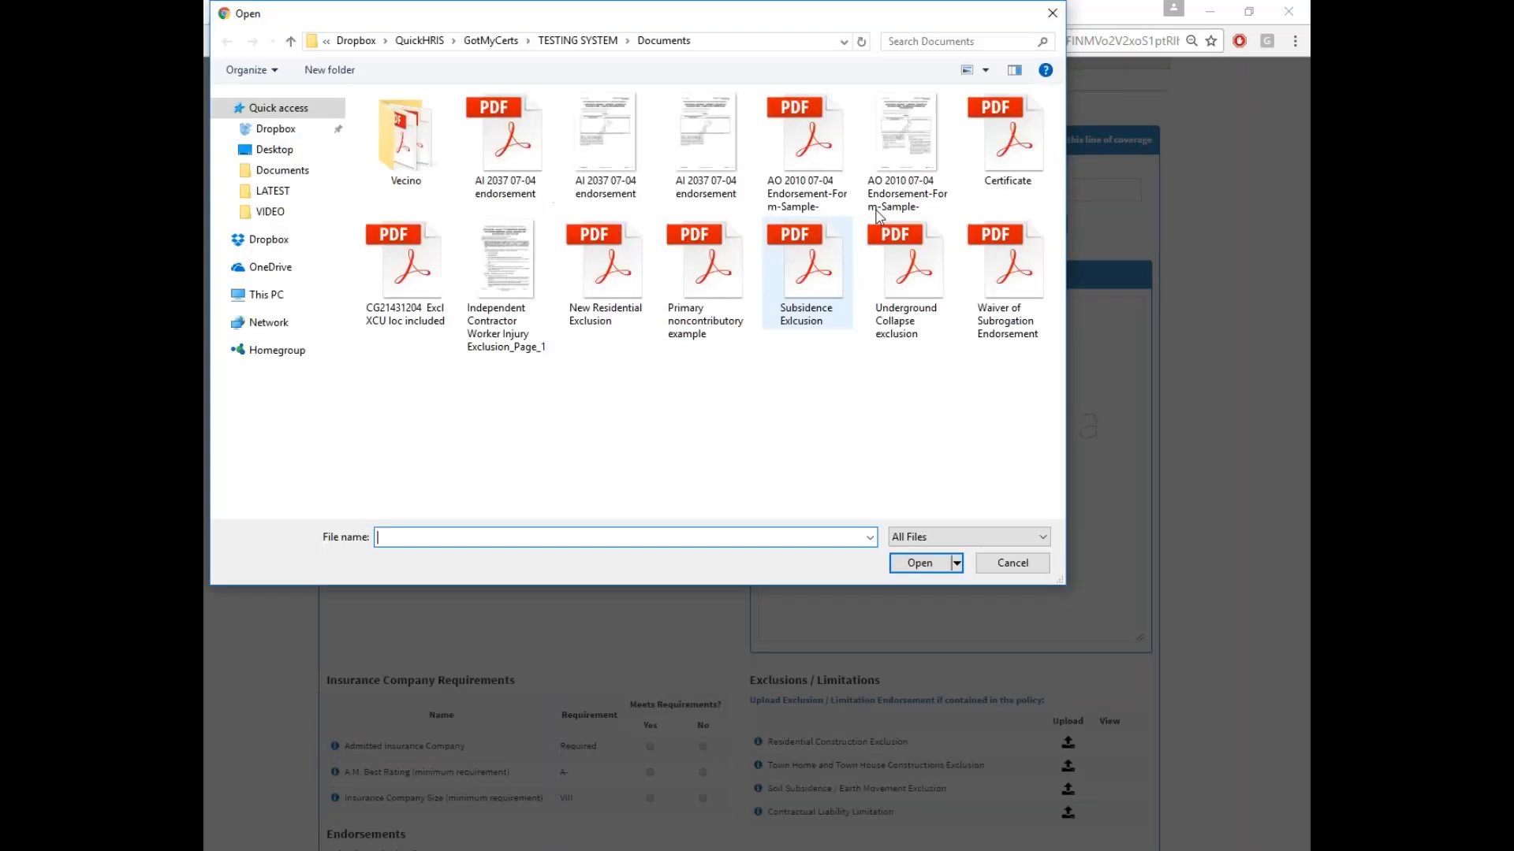
double_click(1008, 135)
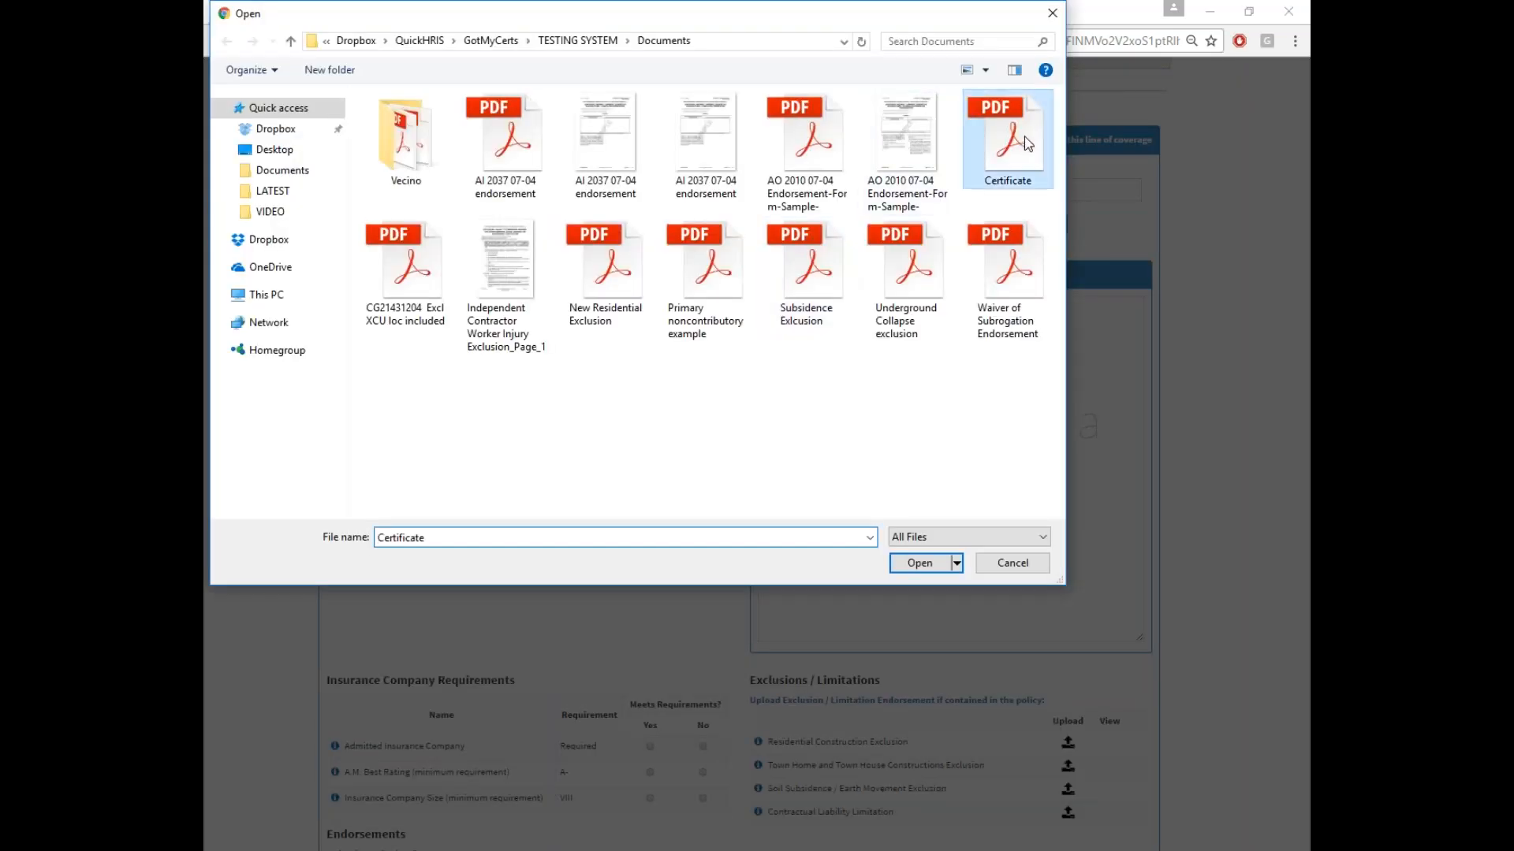
click(916, 431)
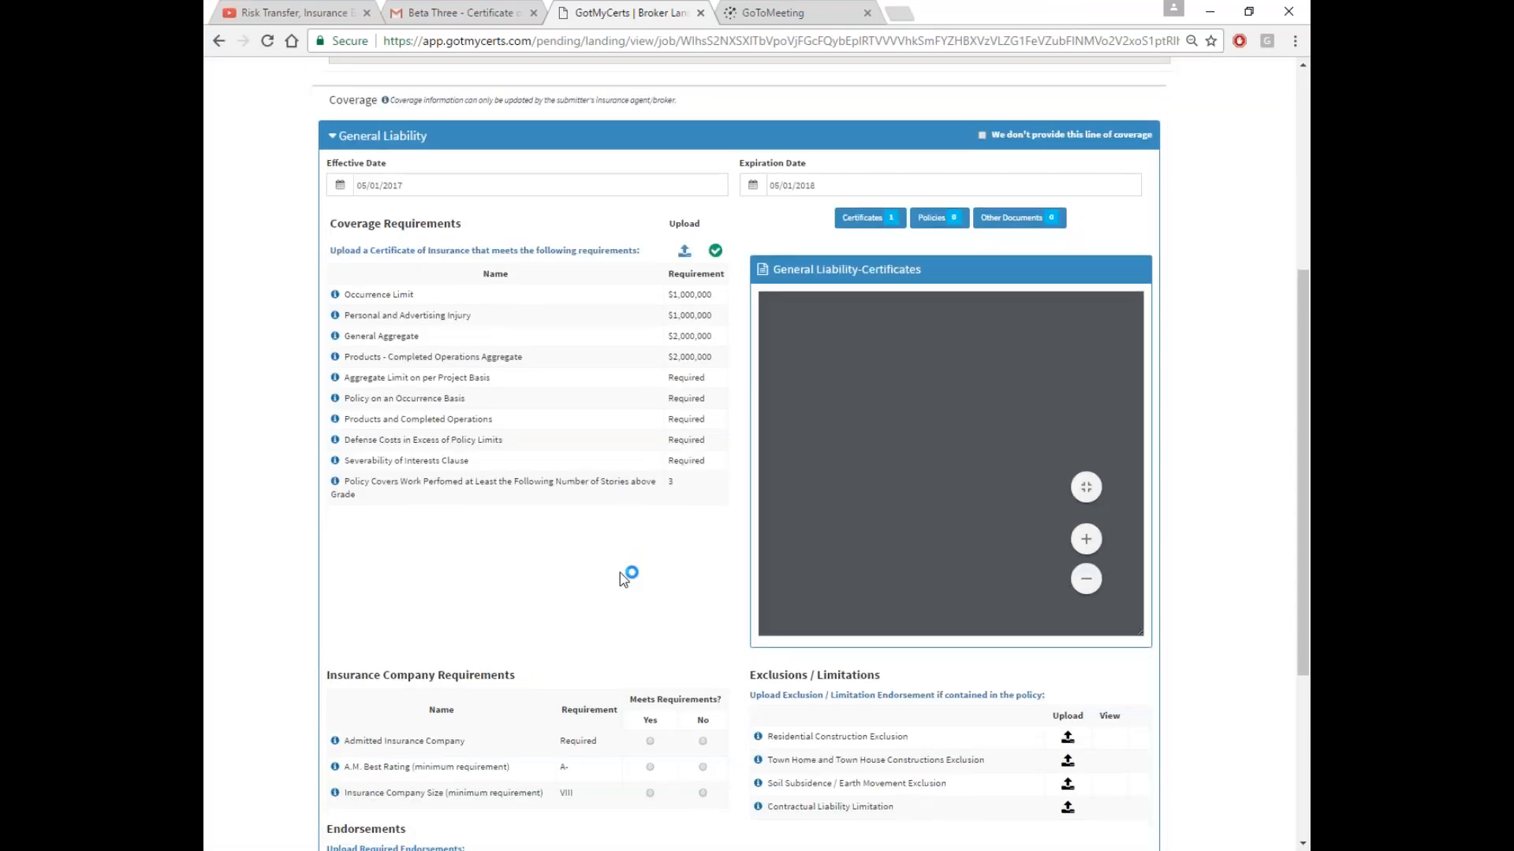
Mark A.M. Best Rating and Company Size as Yes, Admitted Insurance Company as No
scroll(620, 572, down, 2)
scroll(492, 517, down, 1)
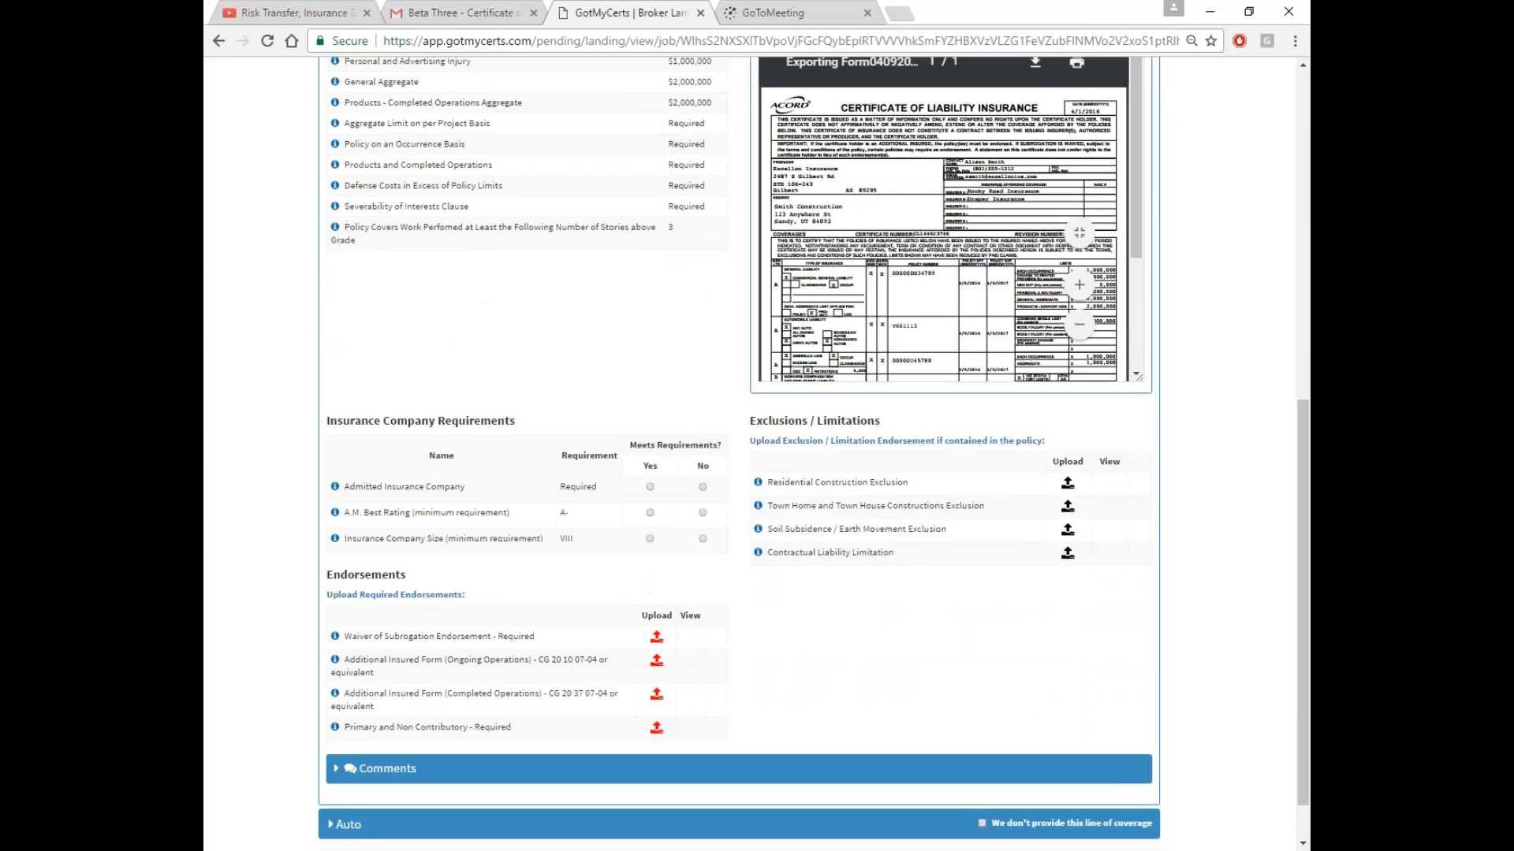
click(650, 512)
click(649, 538)
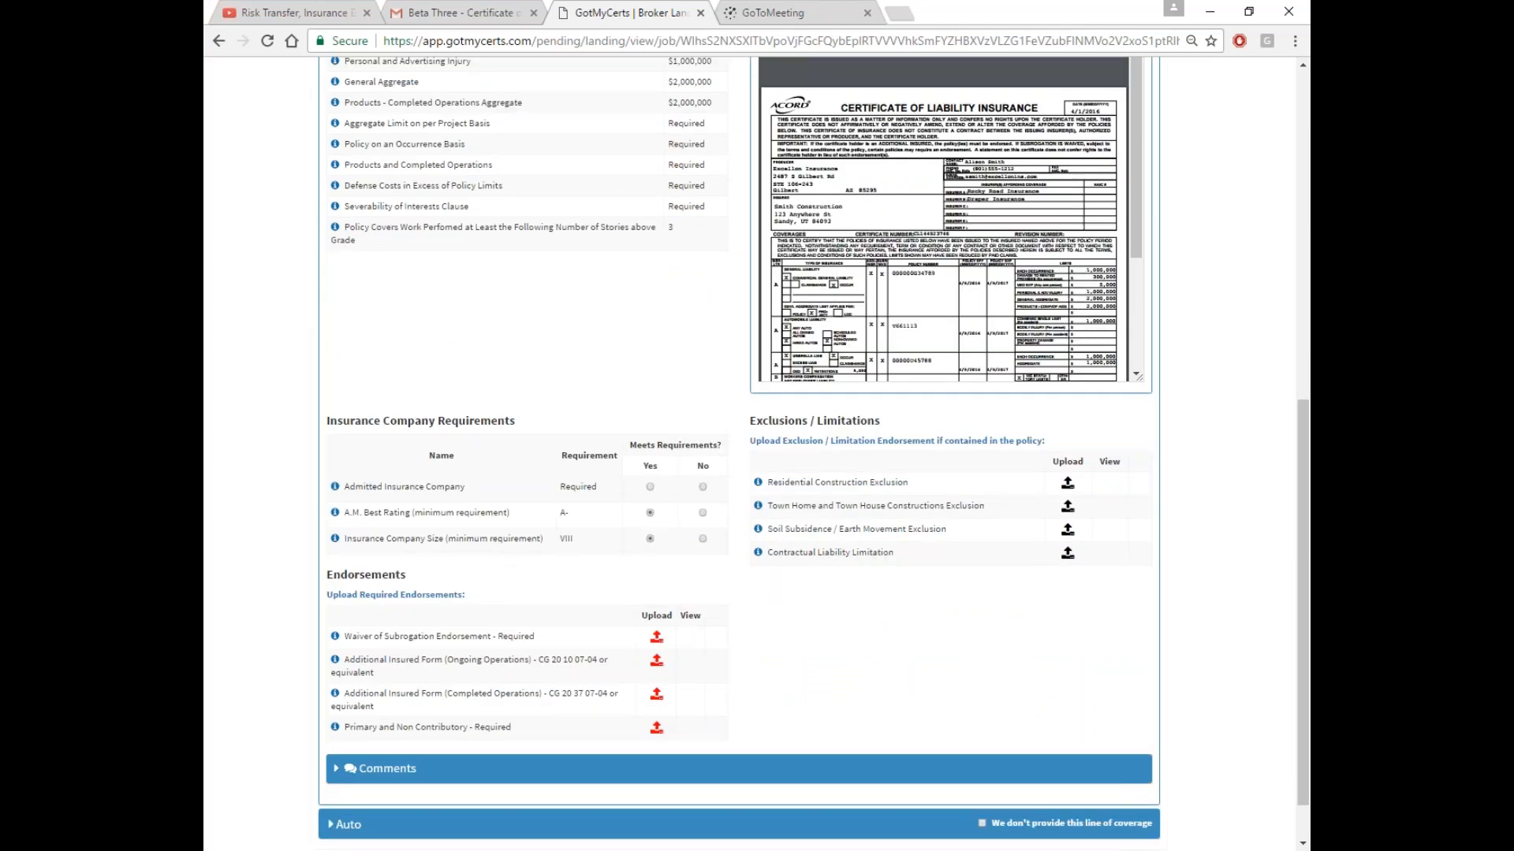
click(703, 486)
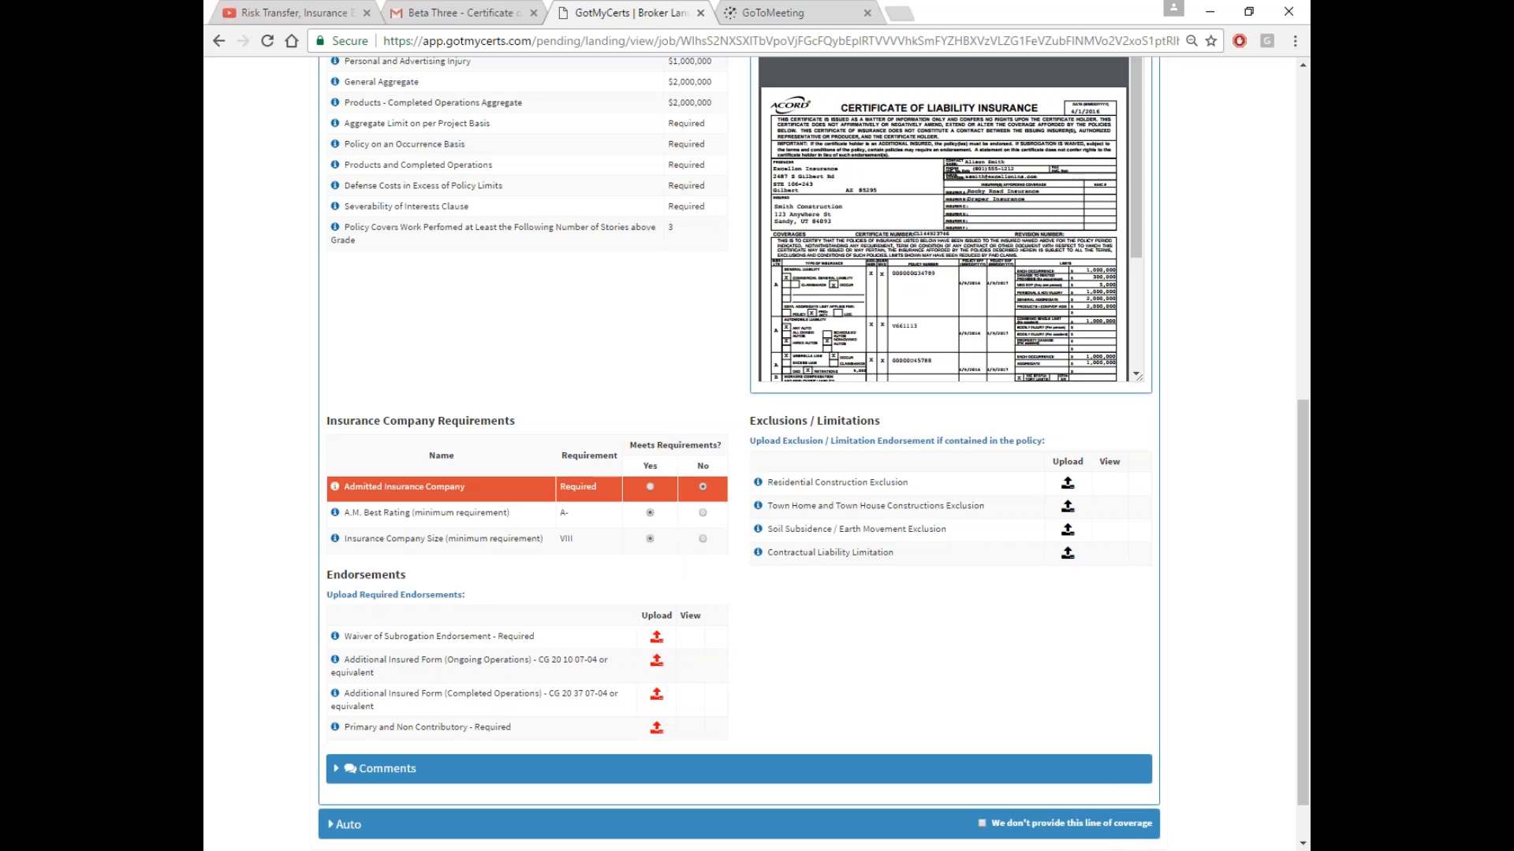
Upload the Waiver of Subrogation endorsement and the AO 2010 07-04 ongoing operations form
scroll(724, 596, down, 1)
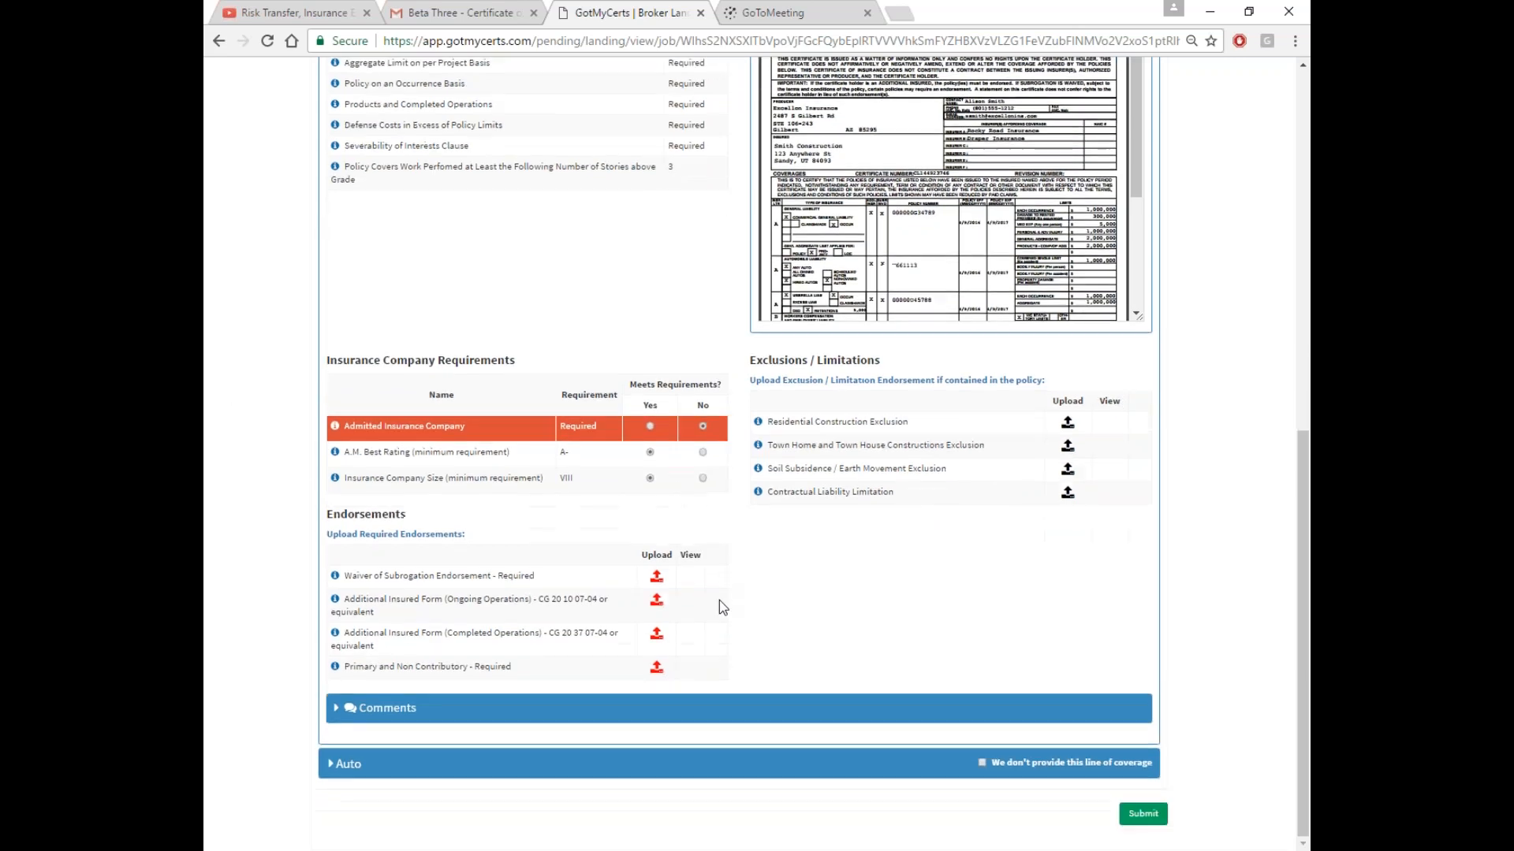
click(656, 587)
click(906, 244)
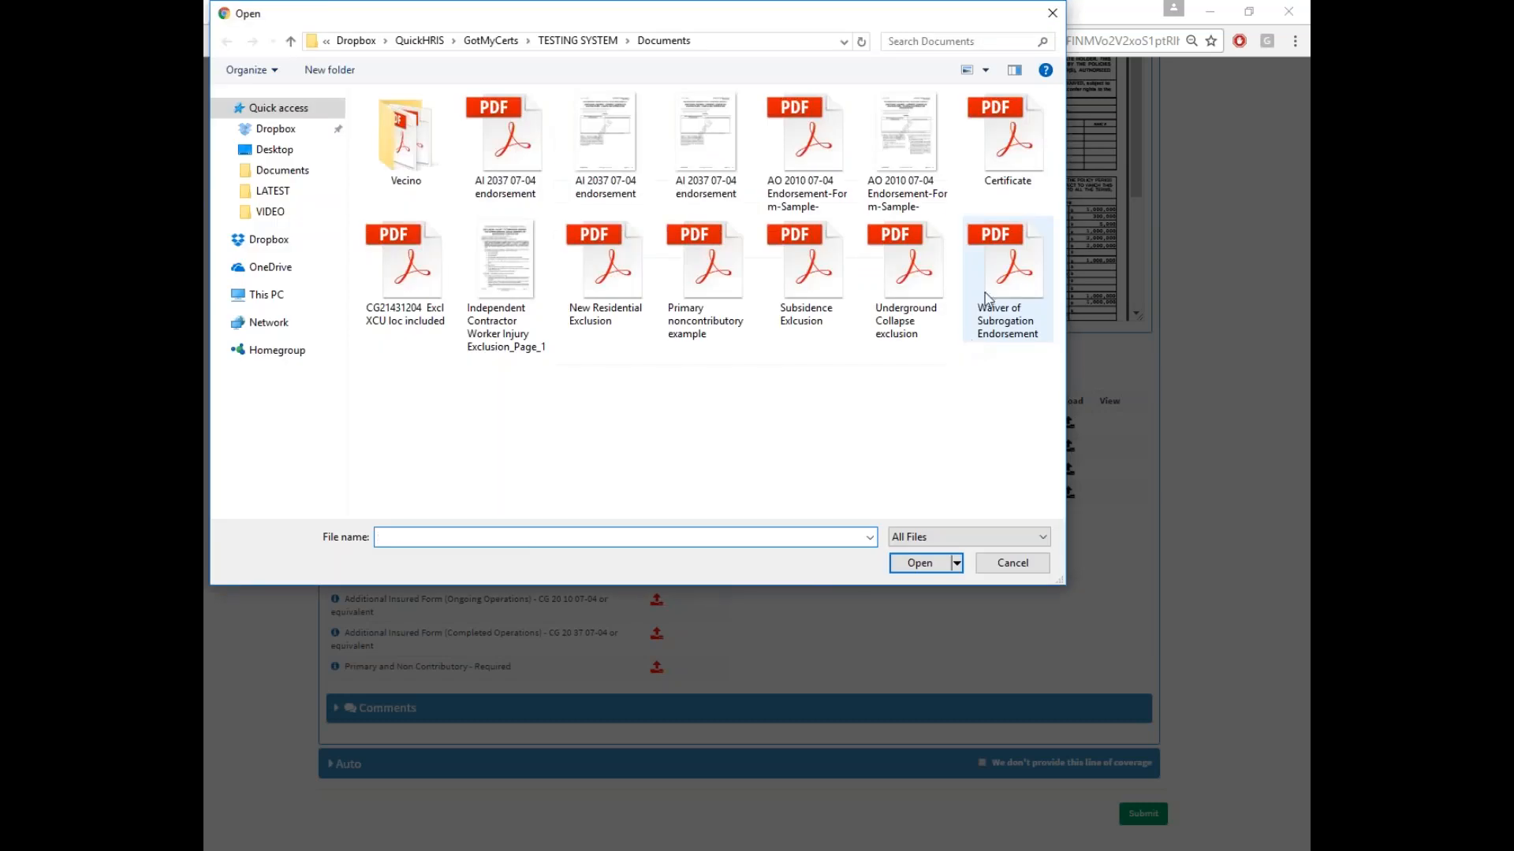
double_click(1001, 276)
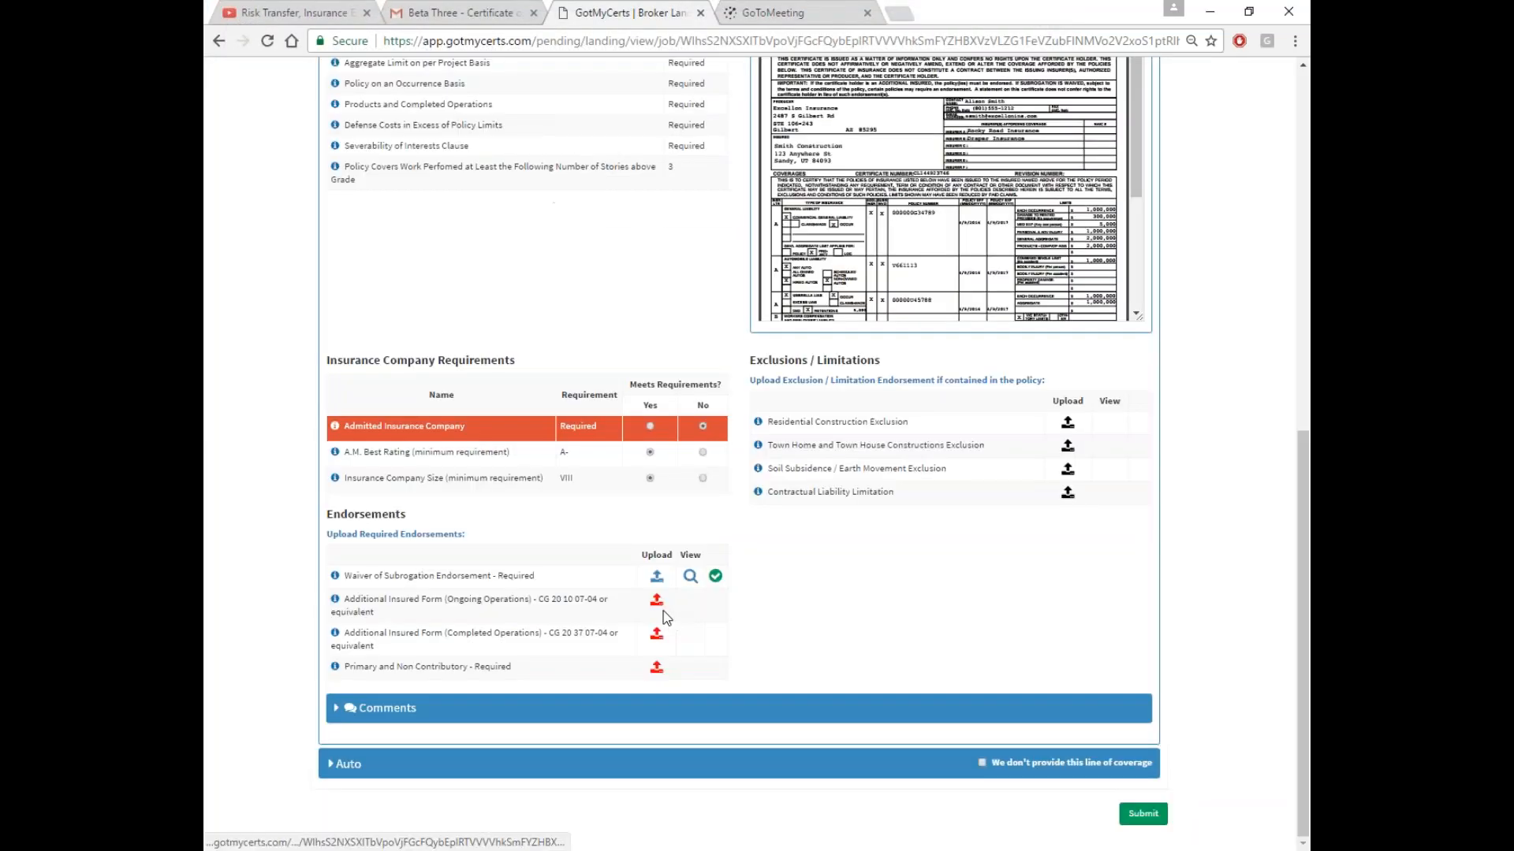
click(655, 605)
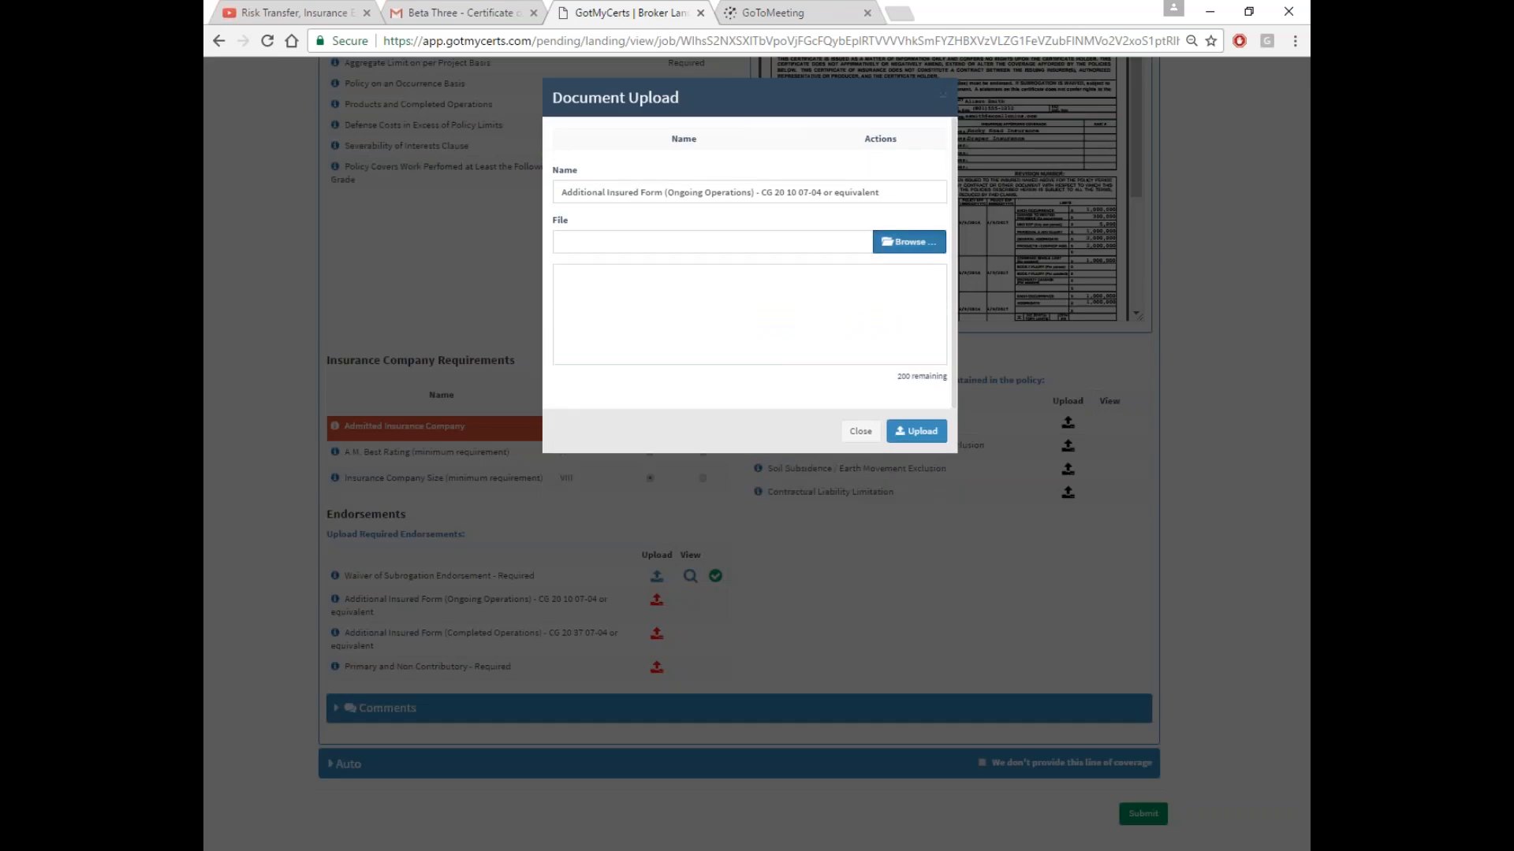
click(909, 242)
click(817, 135)
double_click(817, 135)
click(925, 434)
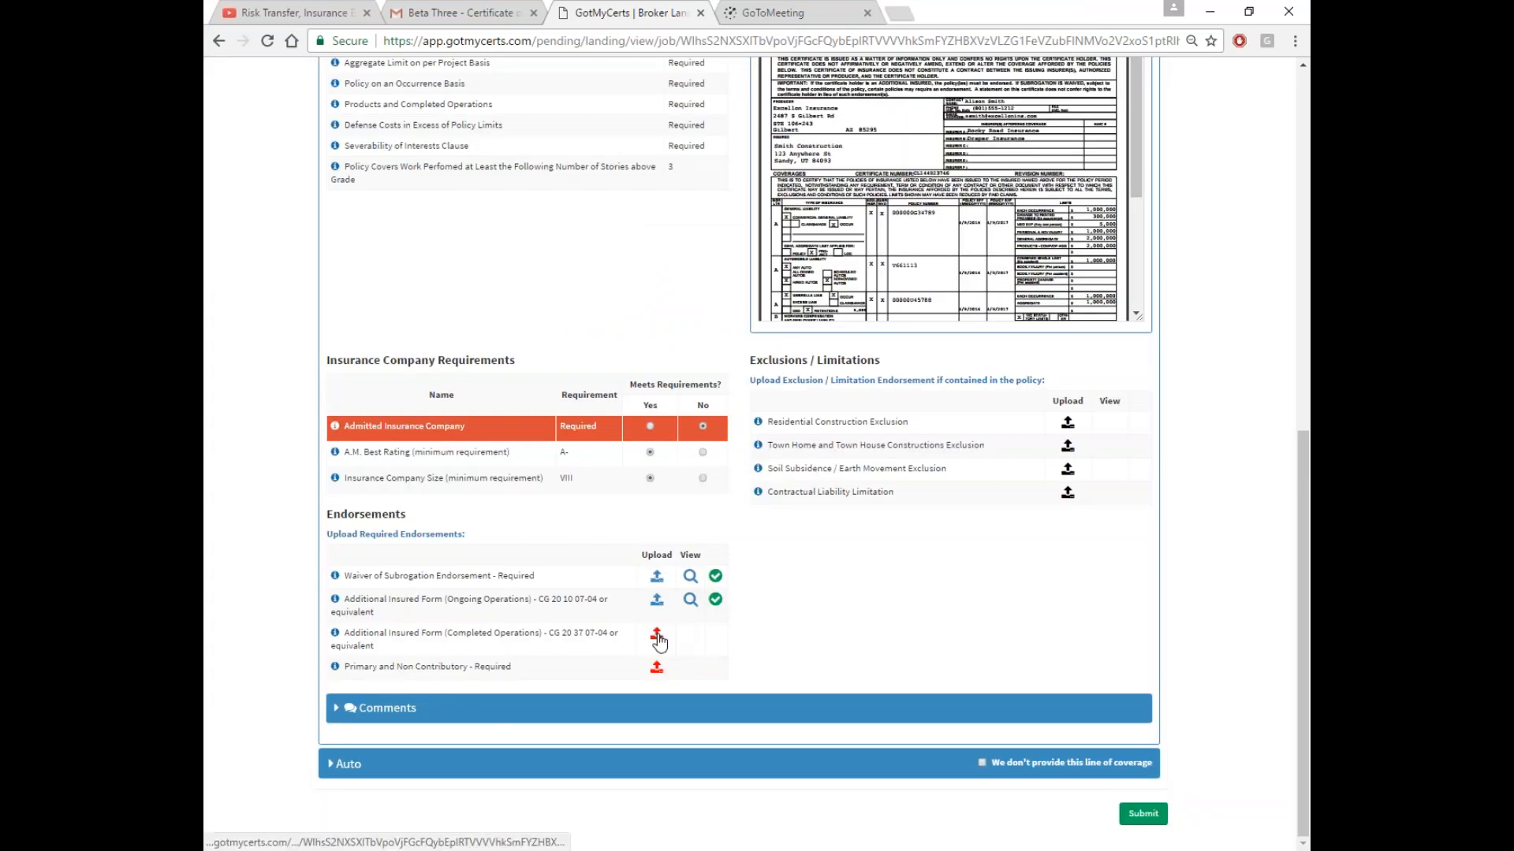
Upload AI 2037 07-04 to Completed Operations and the primary noncontributory example PDF
click(657, 635)
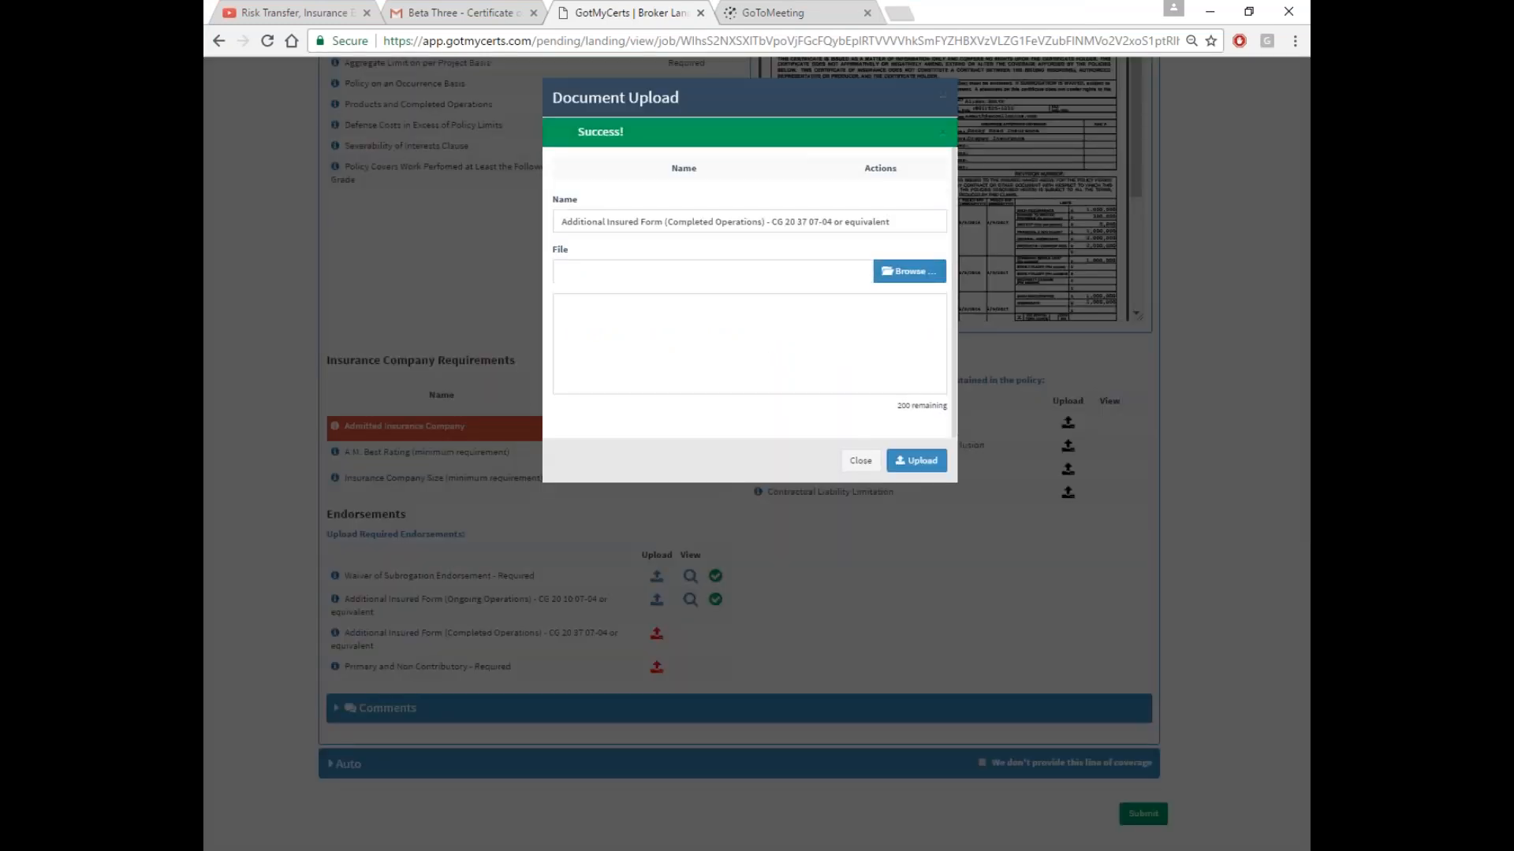
click(797, 235)
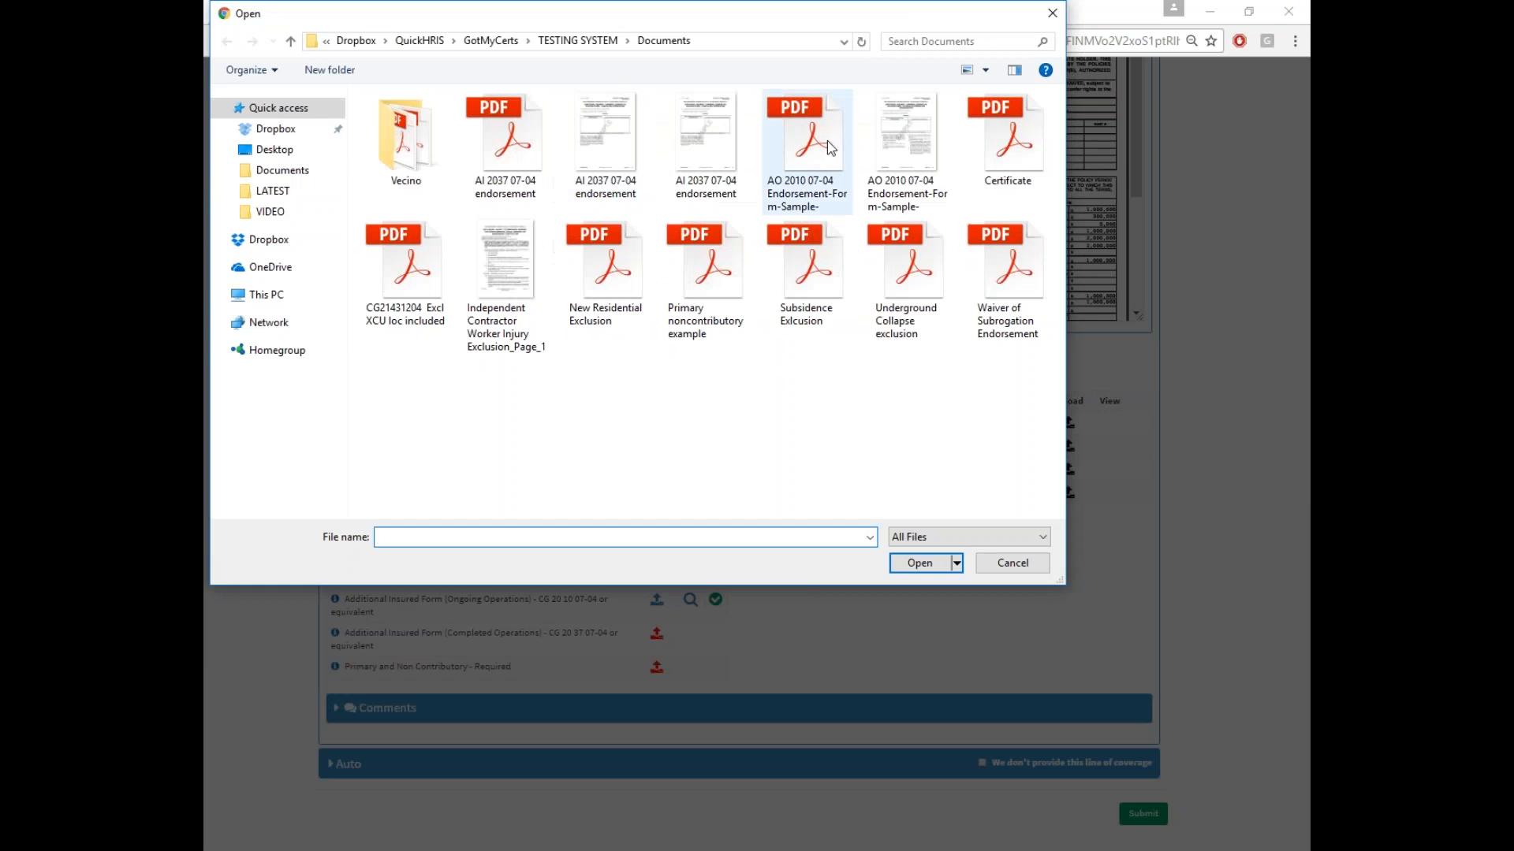
double_click(505, 134)
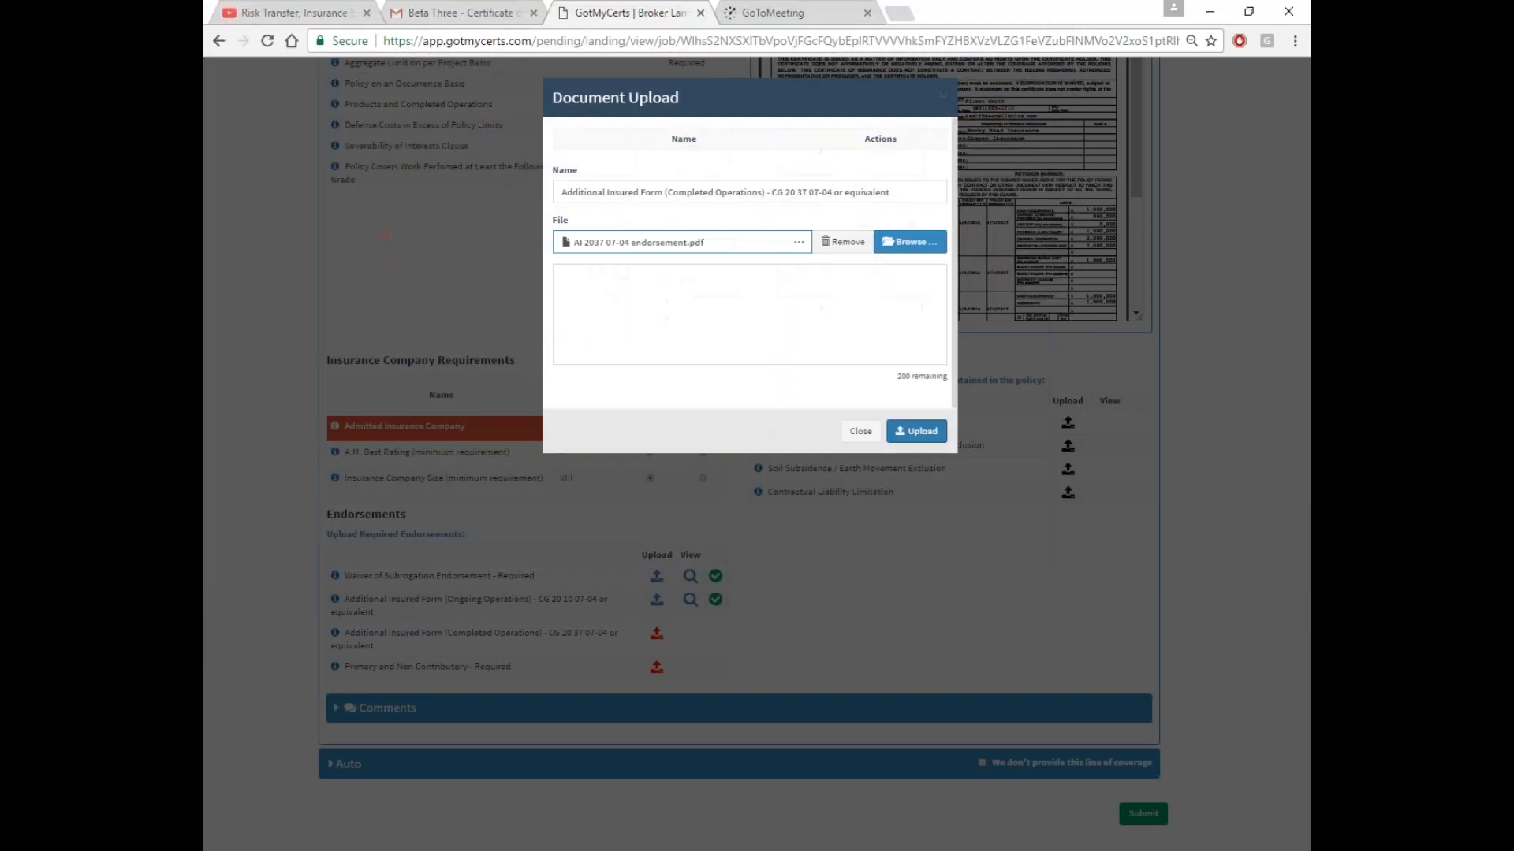
click(916, 431)
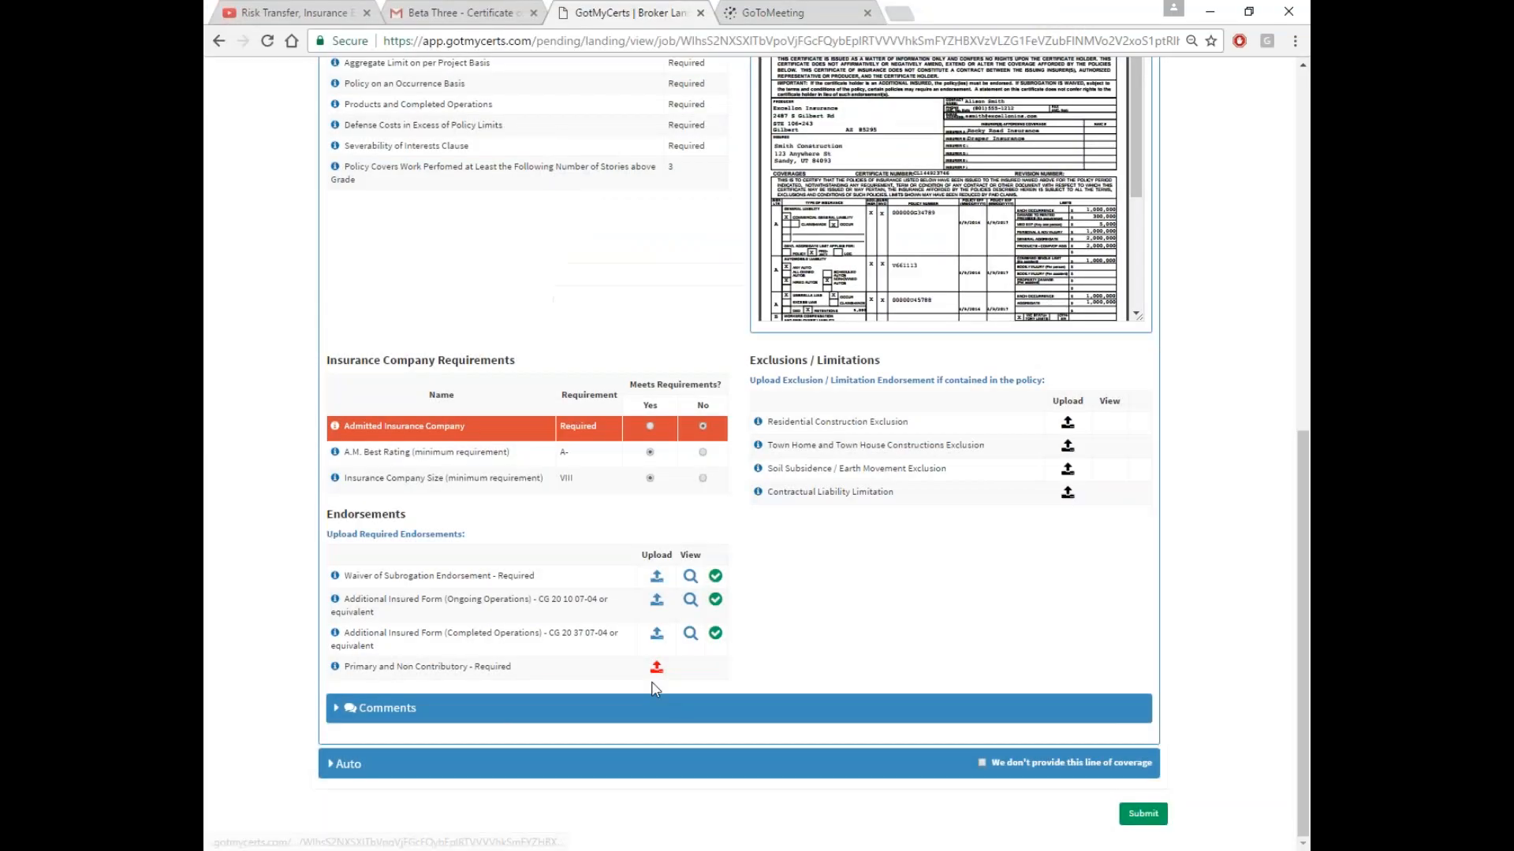
click(656, 668)
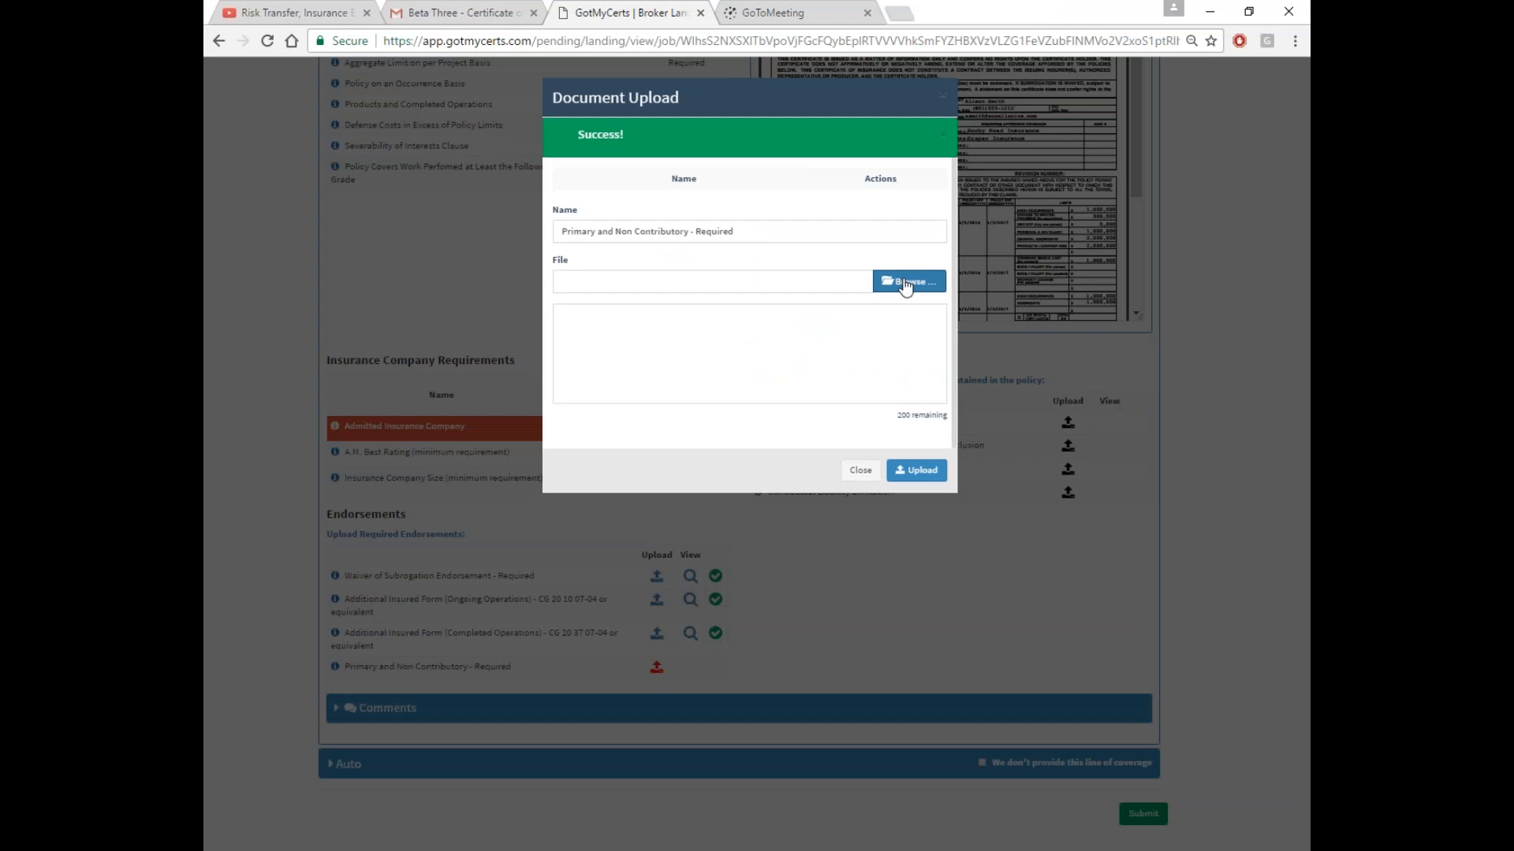
click(910, 243)
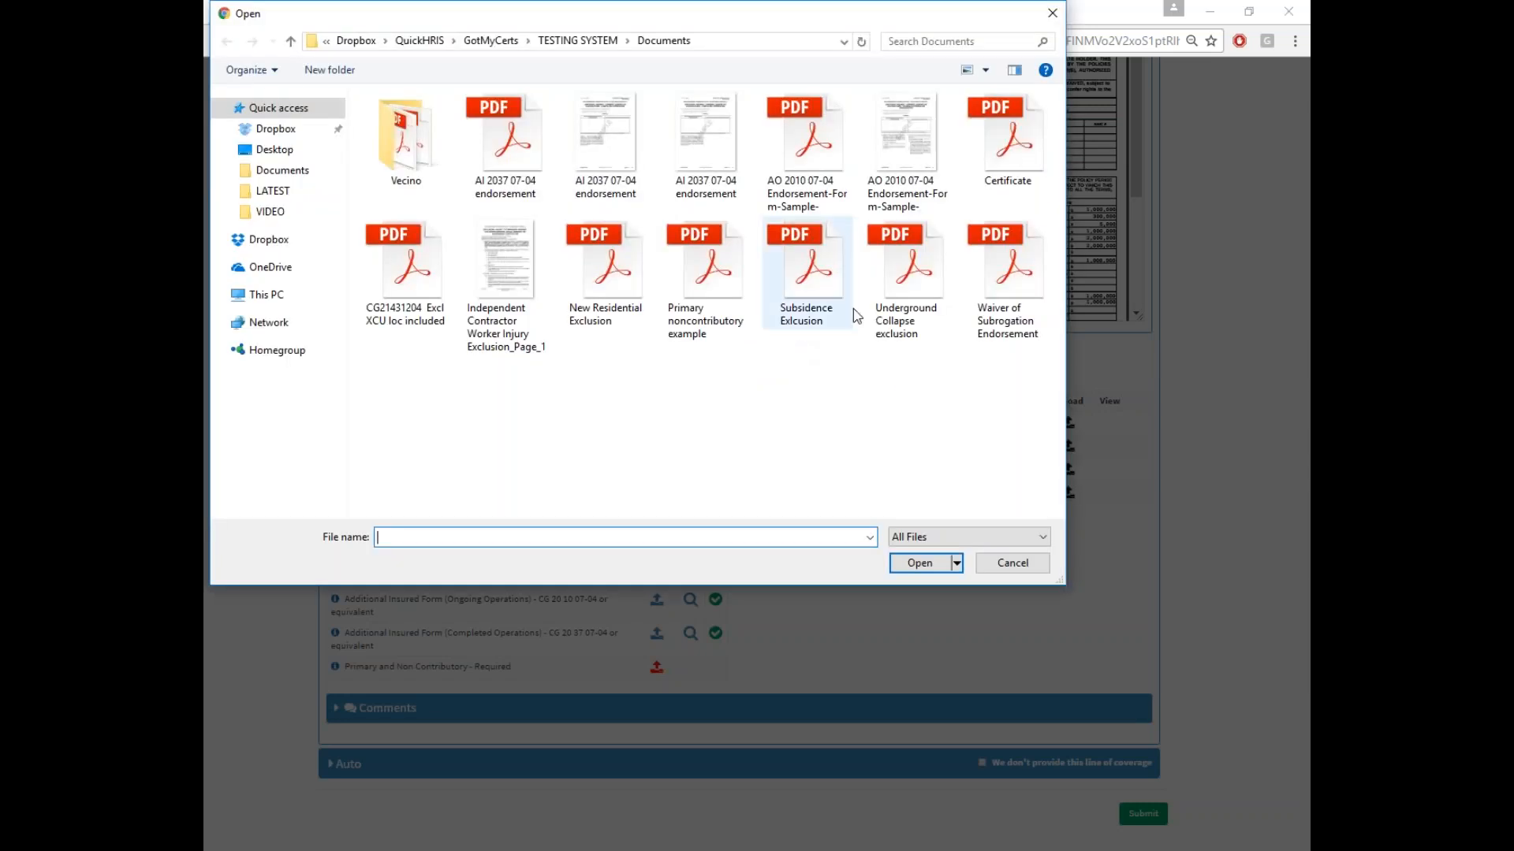
double_click(705, 264)
click(915, 432)
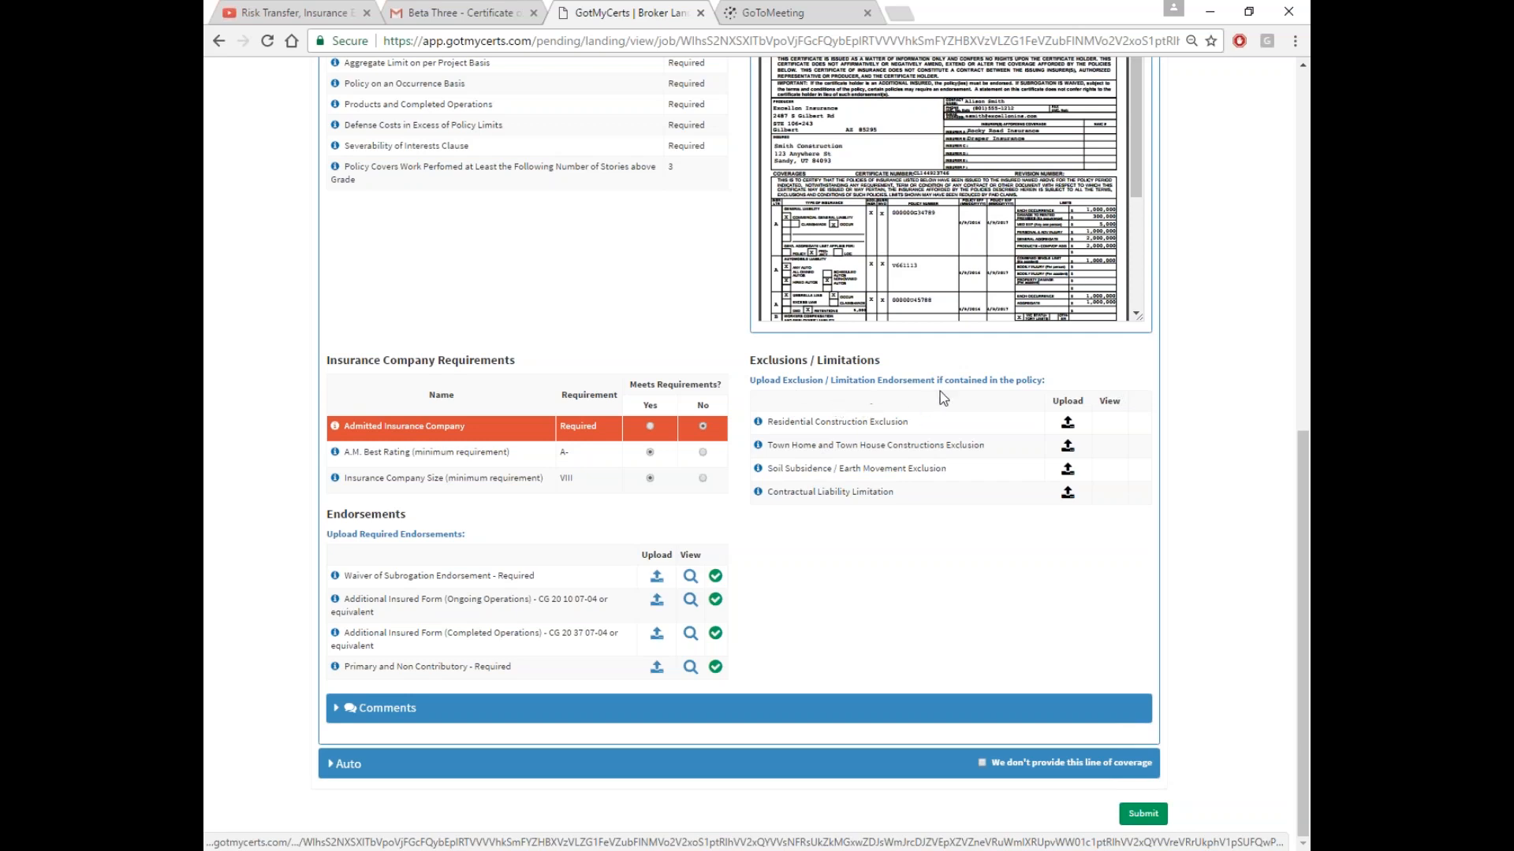
Upload the New Residential Exclusion PDF to the Residential Construction Exclusion row
click(1068, 423)
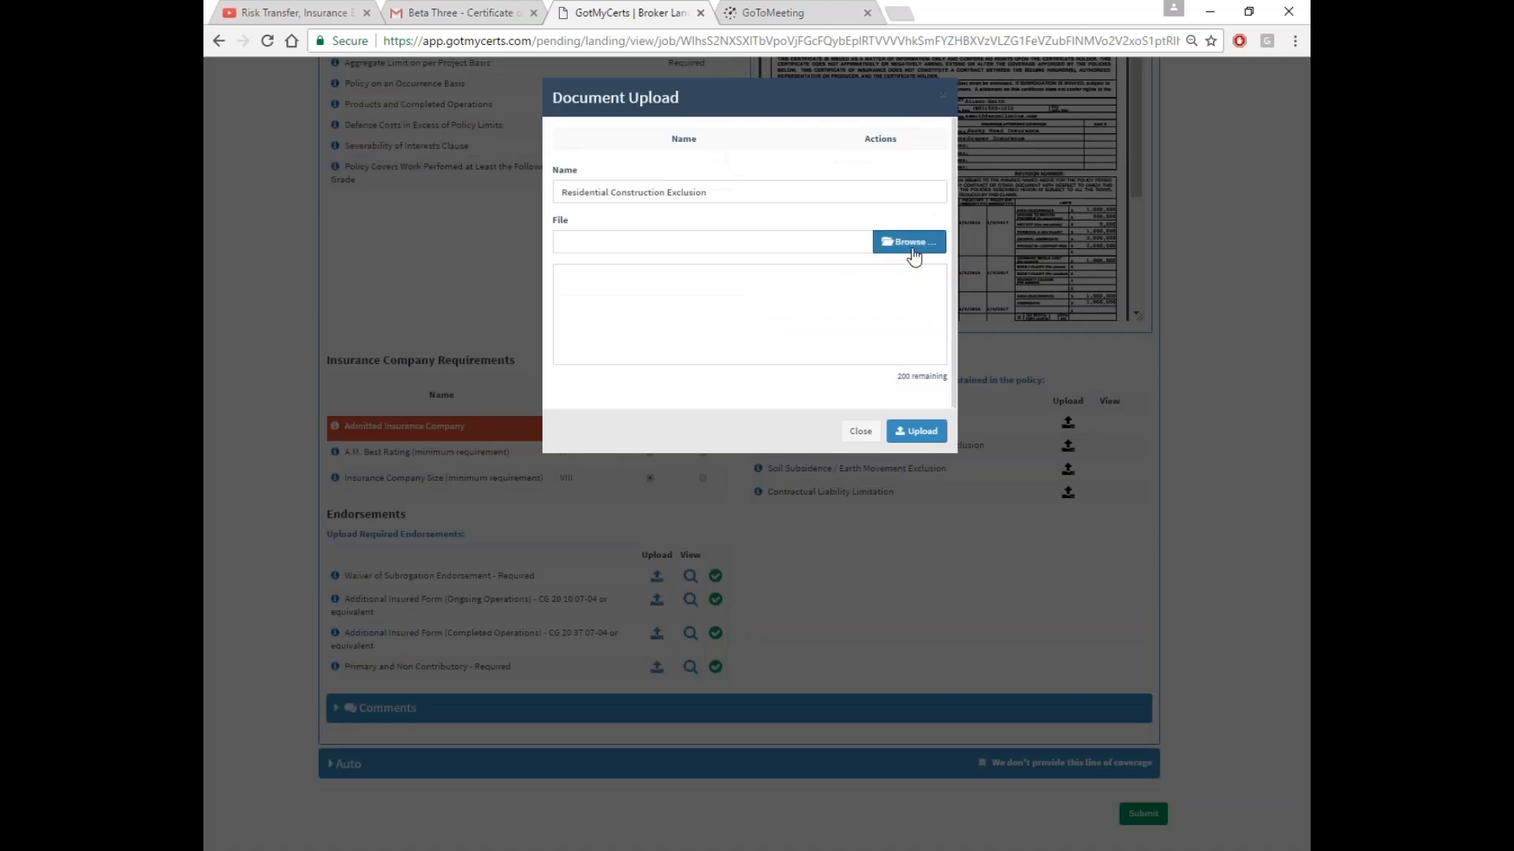
click(911, 245)
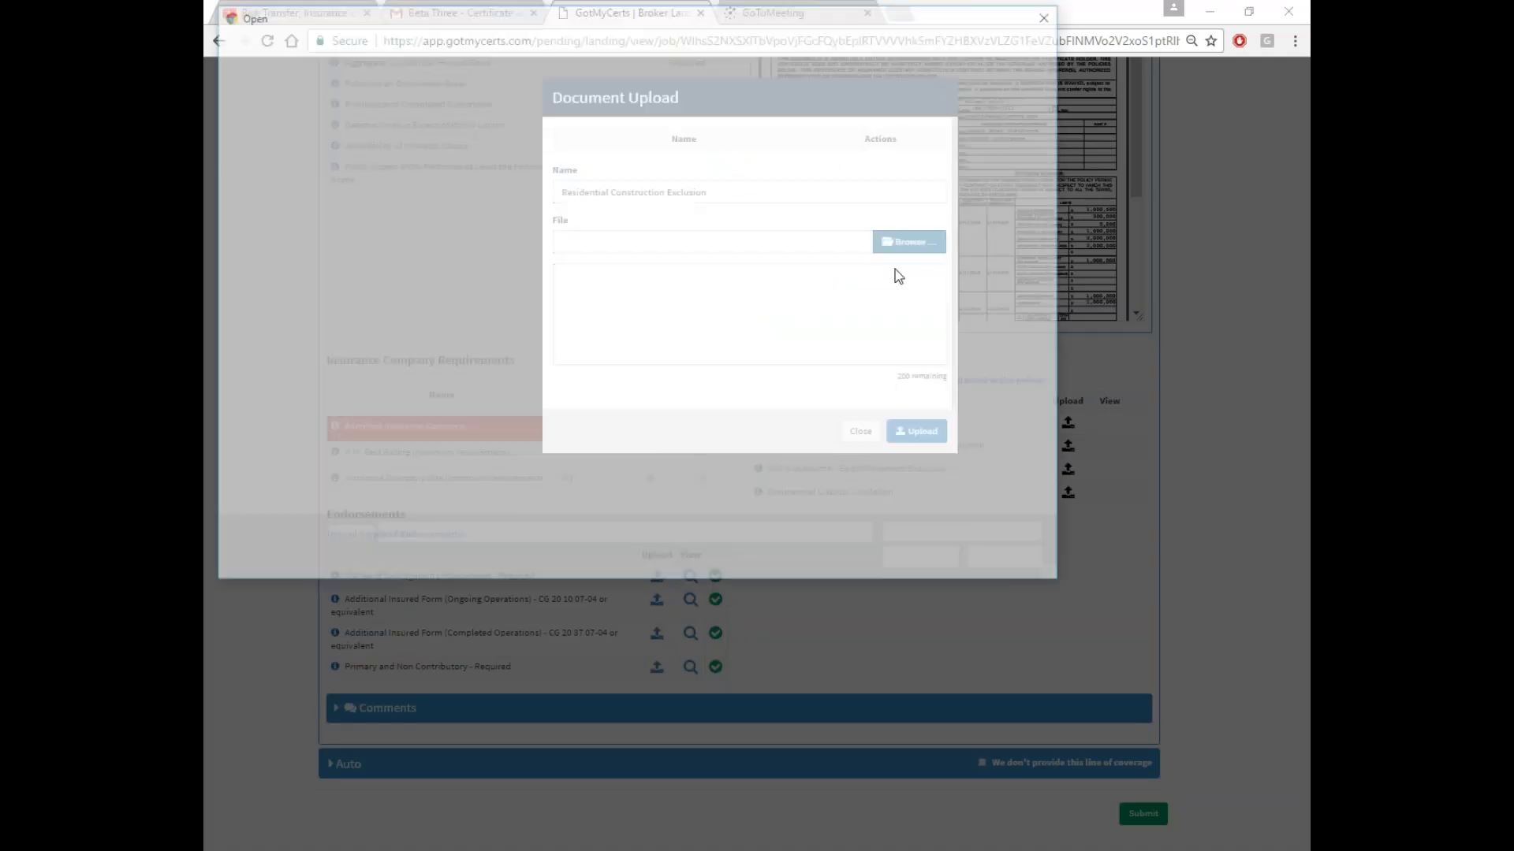
double_click(607, 272)
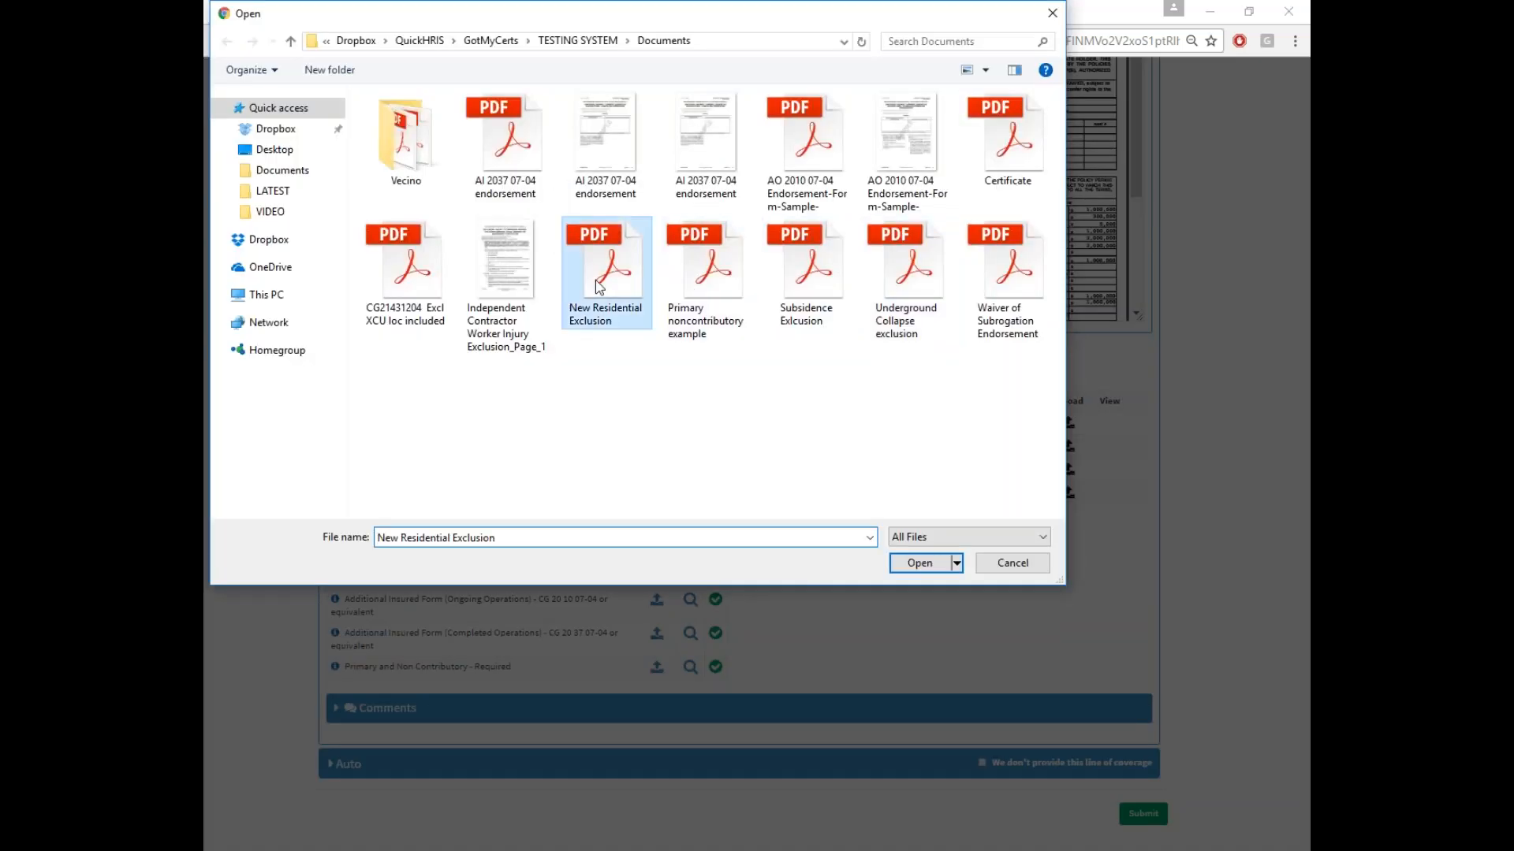
click(921, 432)
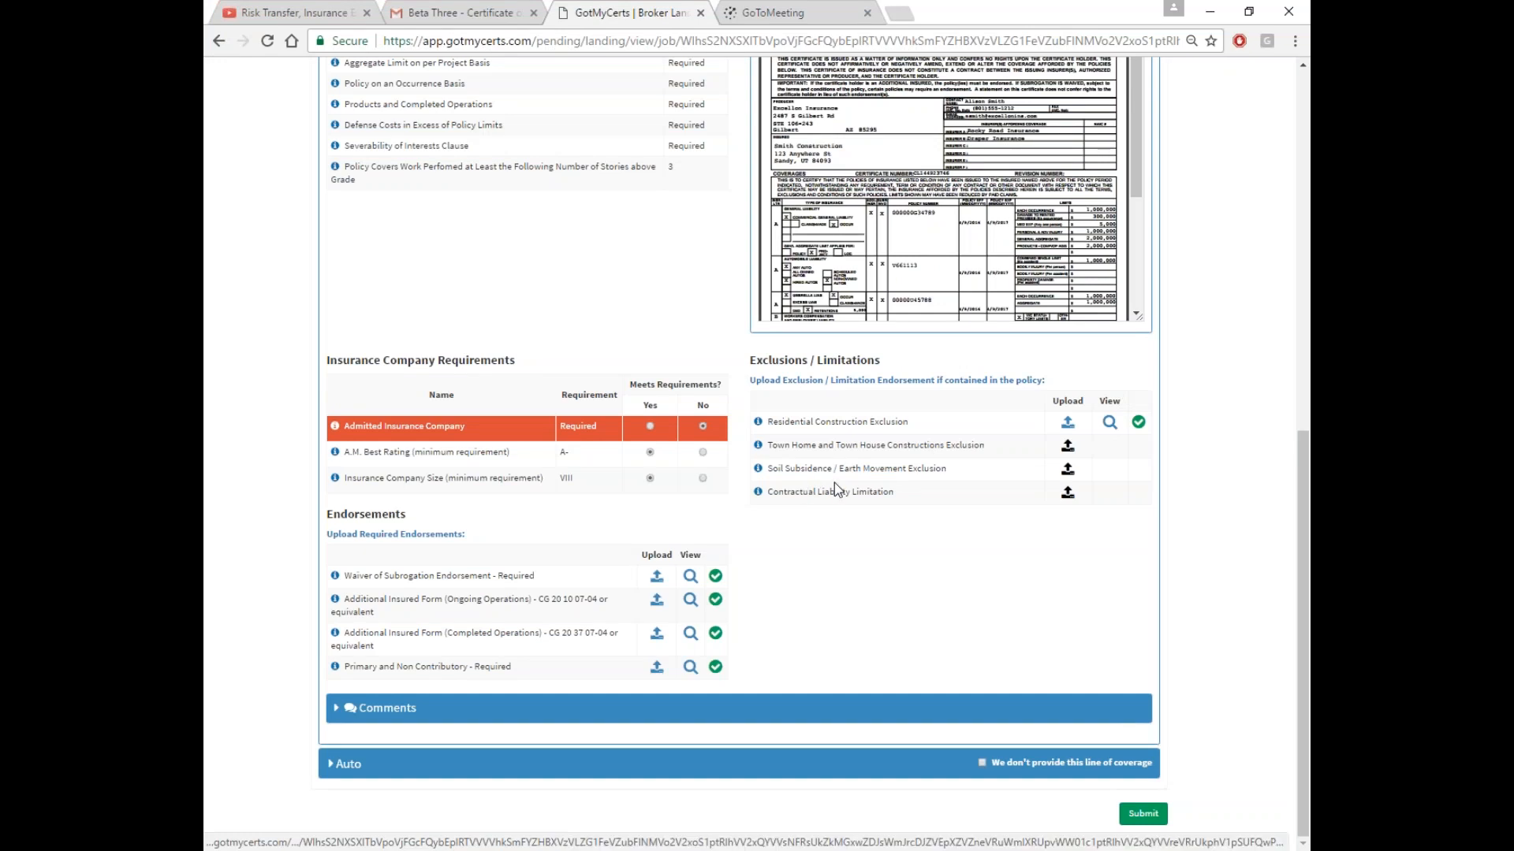
Attach the Subsidence Exlcusion file to Soil Subsidence / Earth Movement, replacing two wrong picks
click(1068, 473)
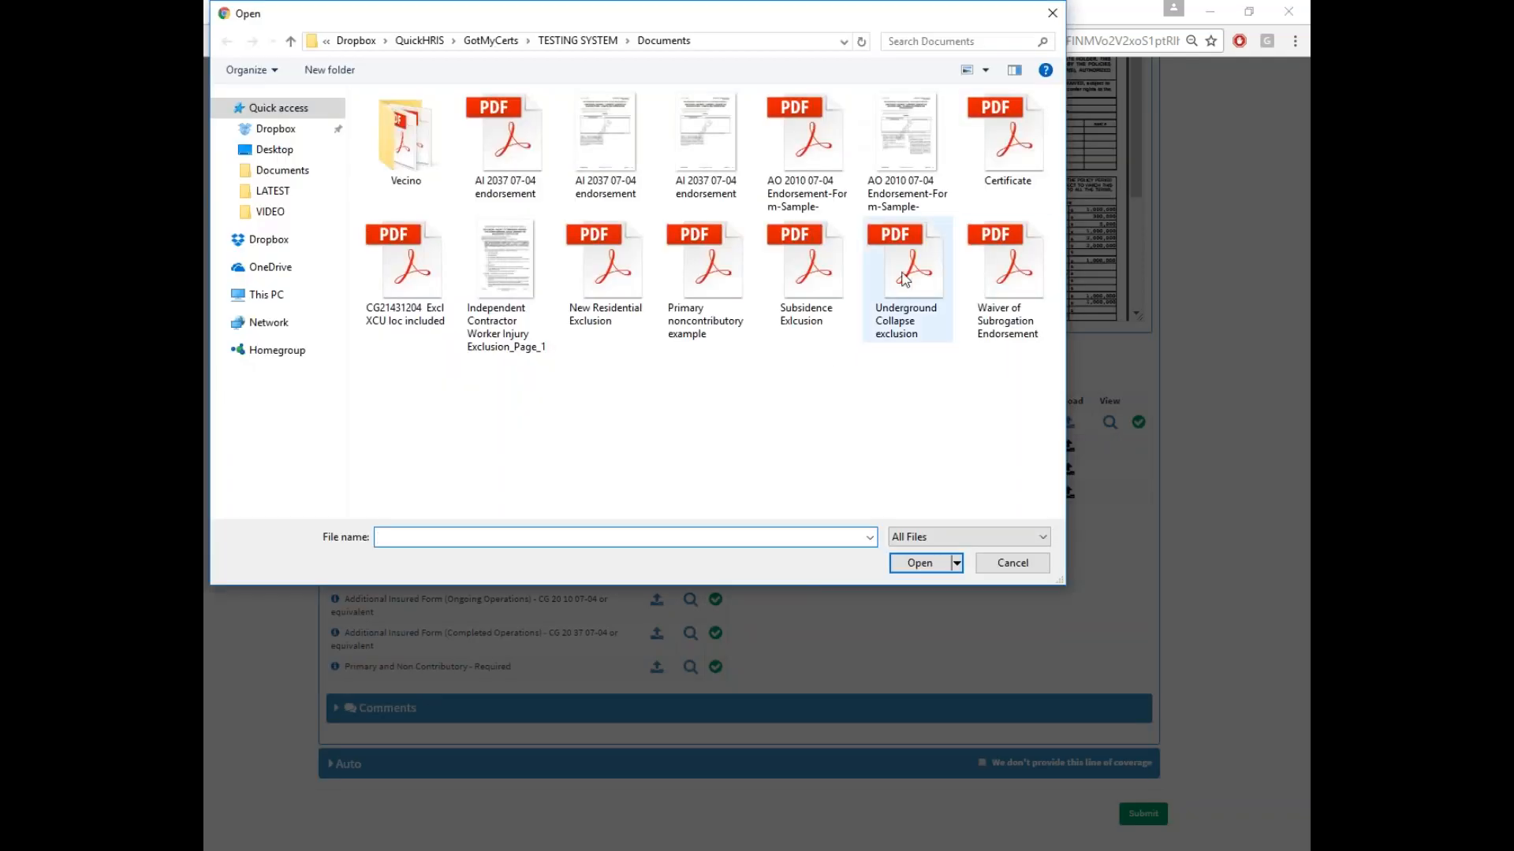
double_click(905, 280)
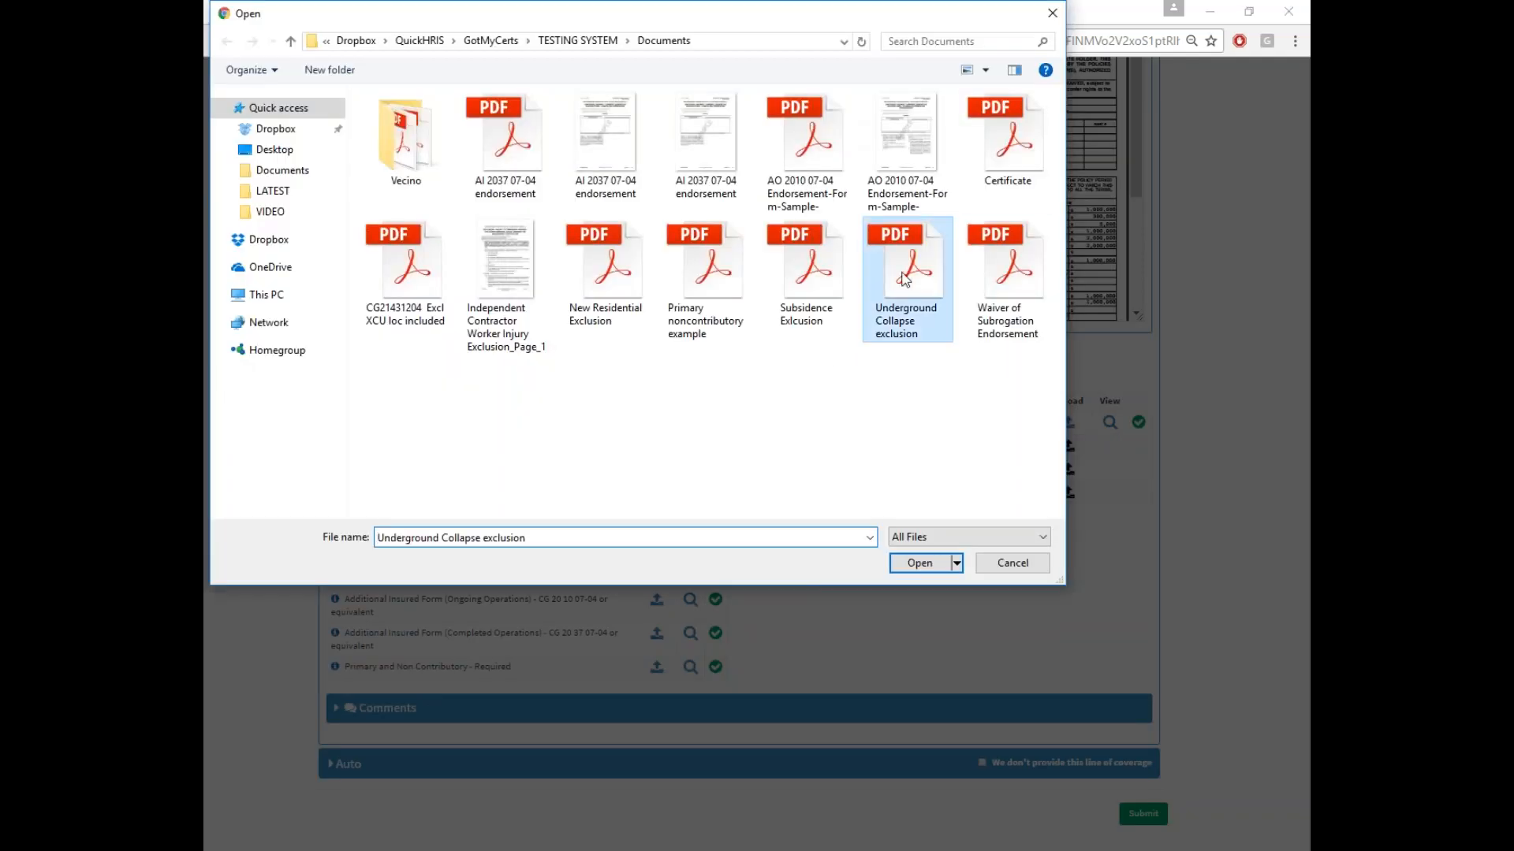
click(843, 242)
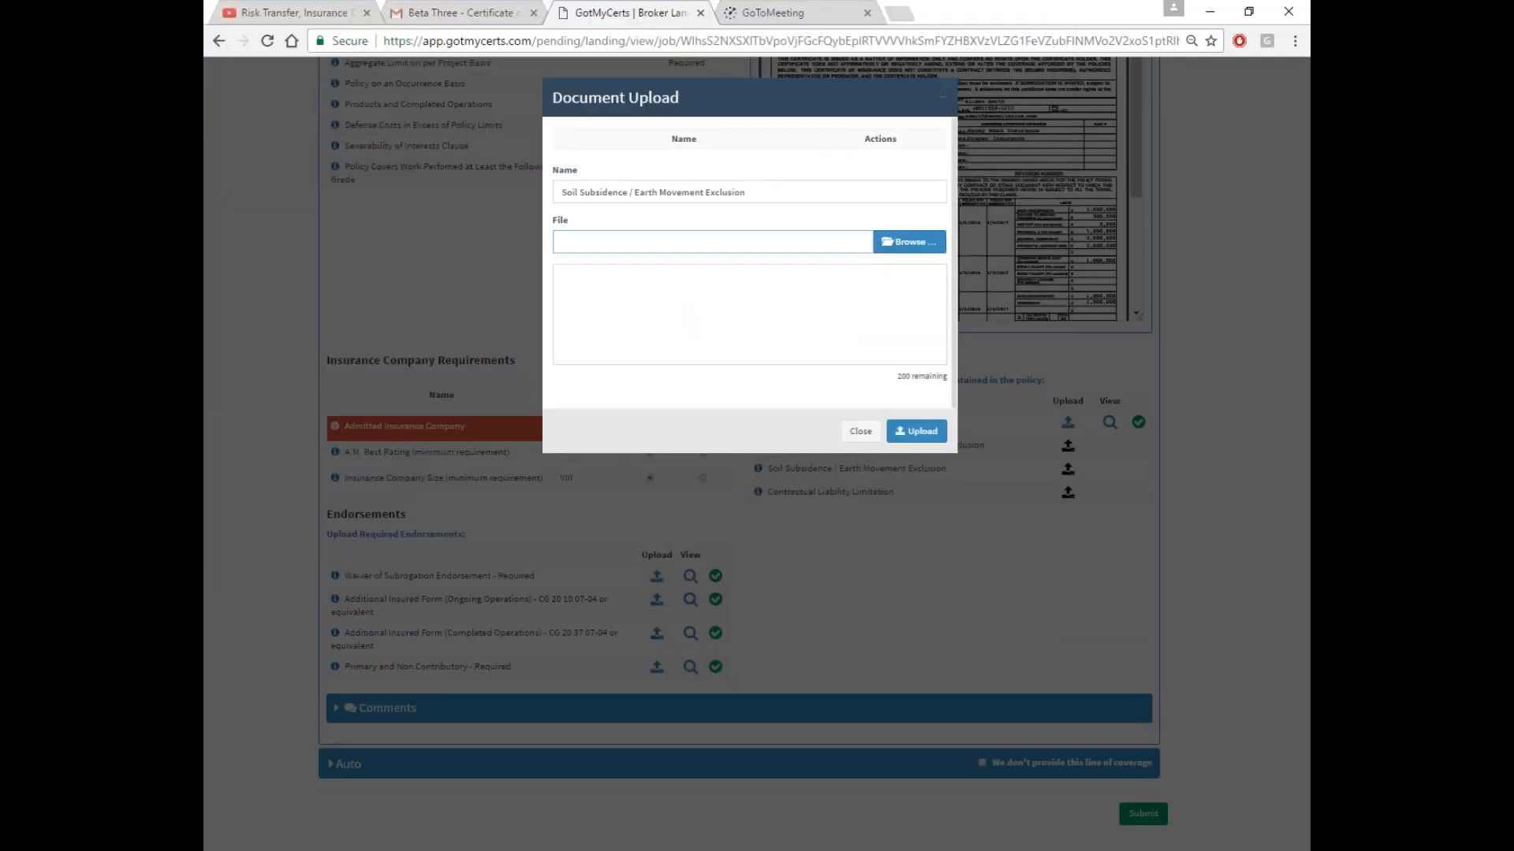
click(909, 242)
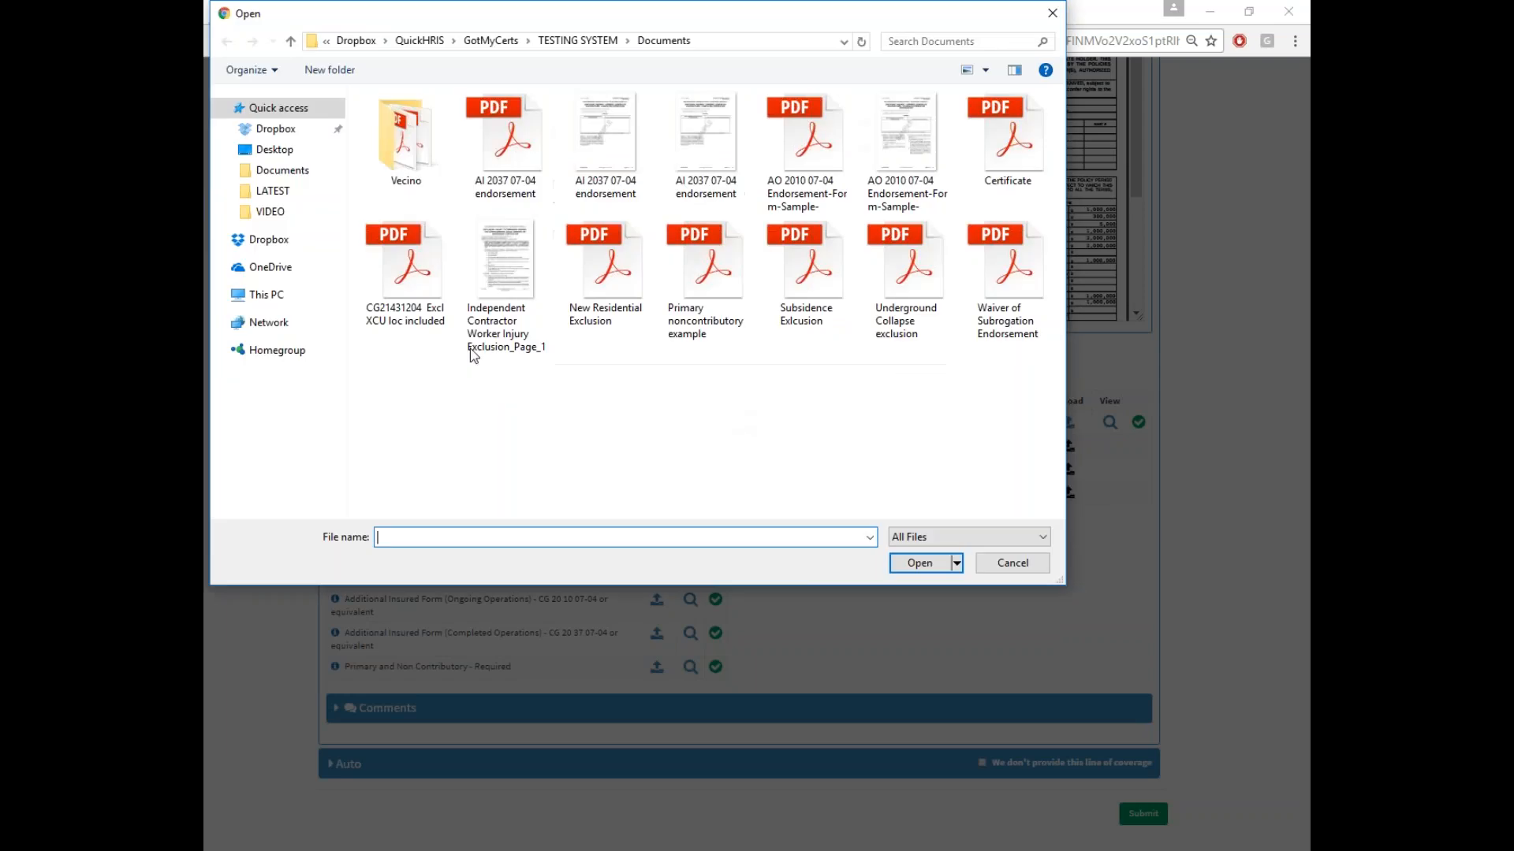
double_click(407, 275)
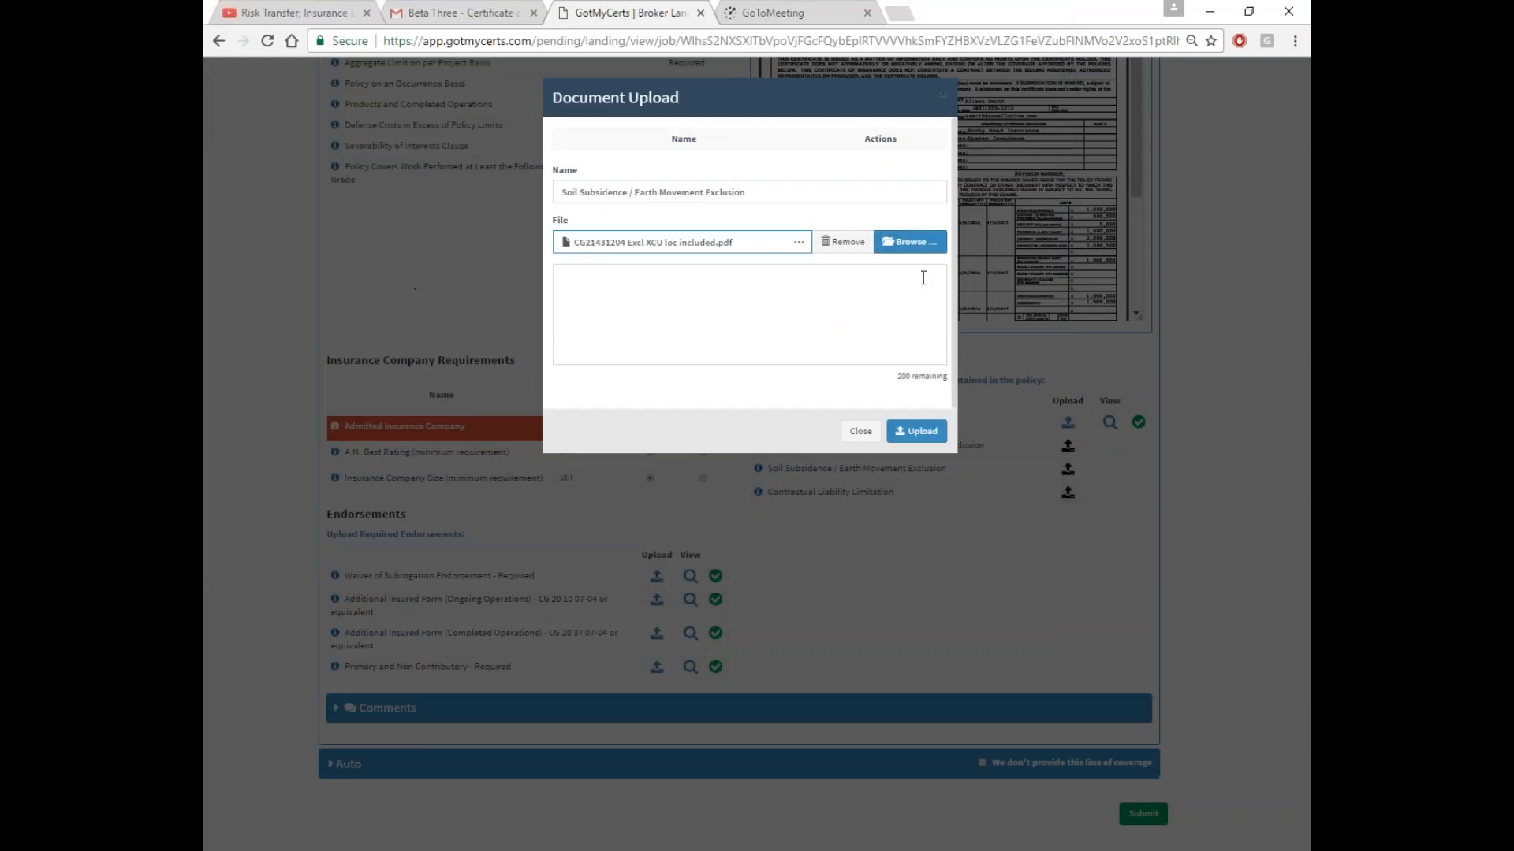
click(844, 242)
click(909, 242)
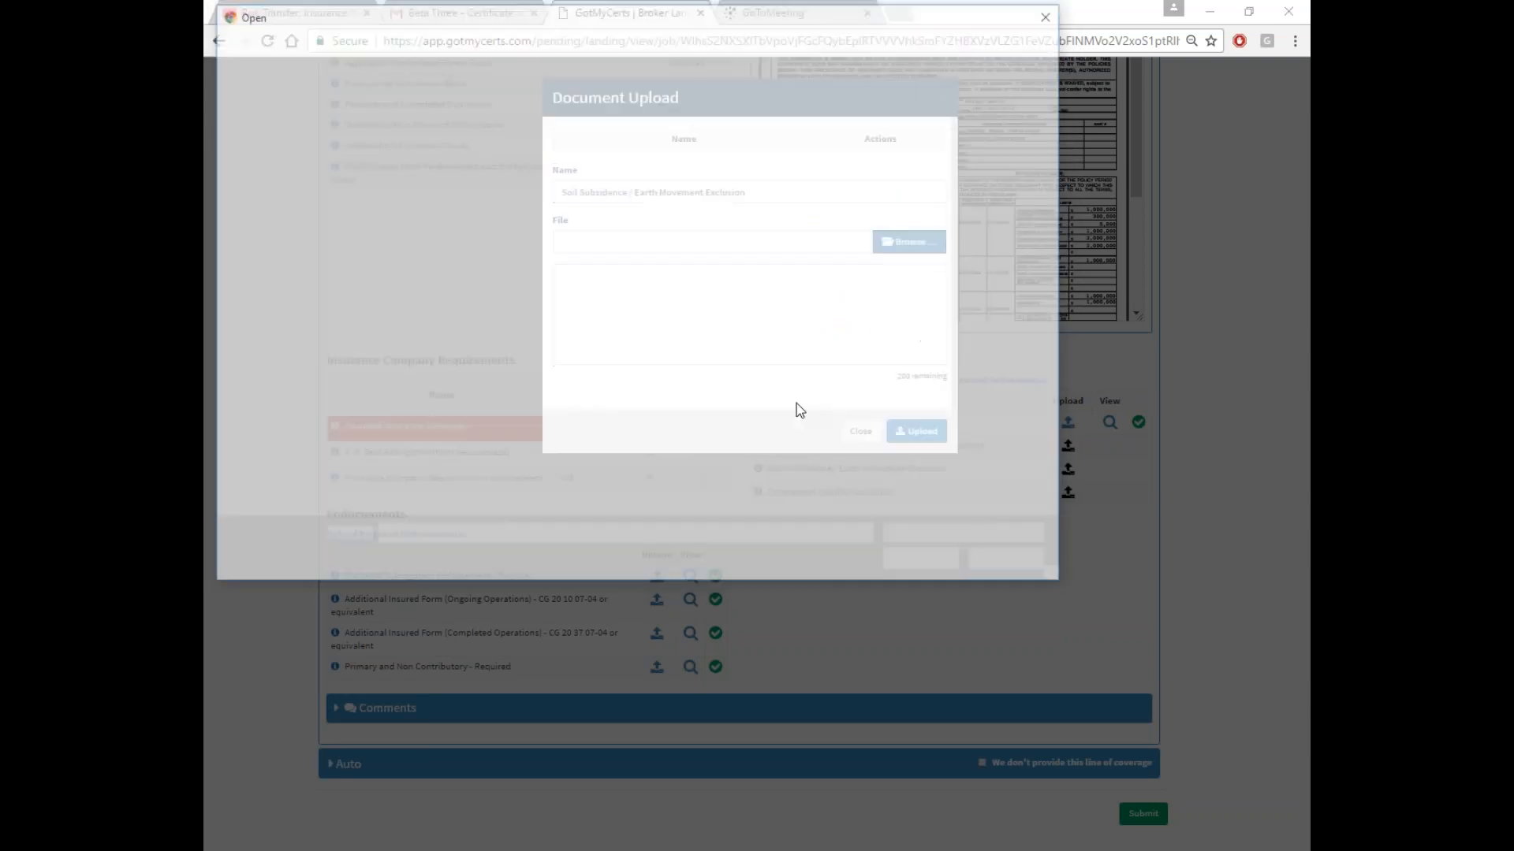
double_click(810, 268)
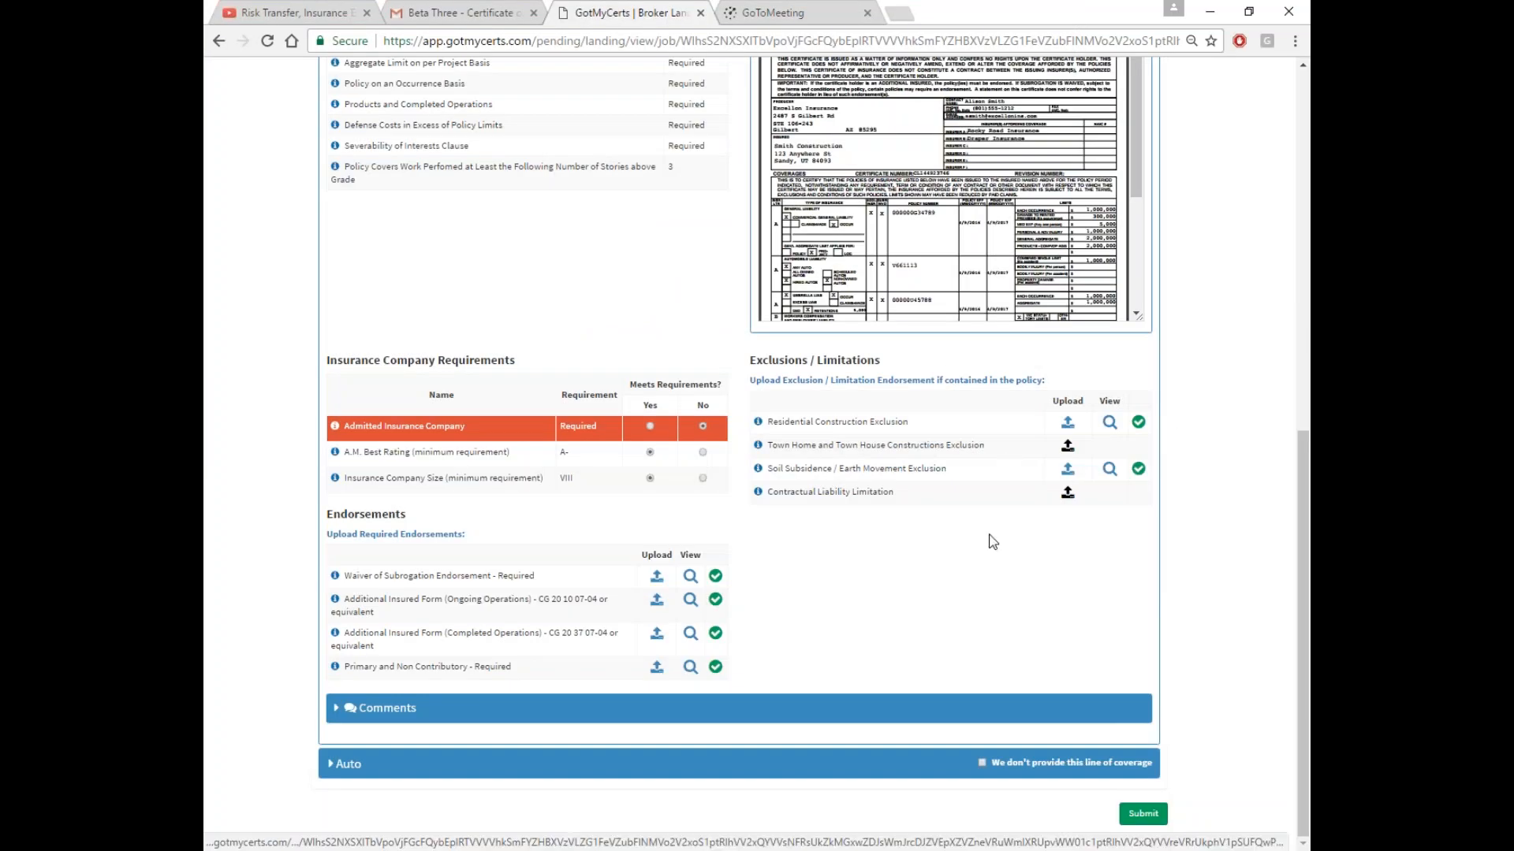
Expand the Auto section and pick May 1, 2017 as its effective date
click(749, 762)
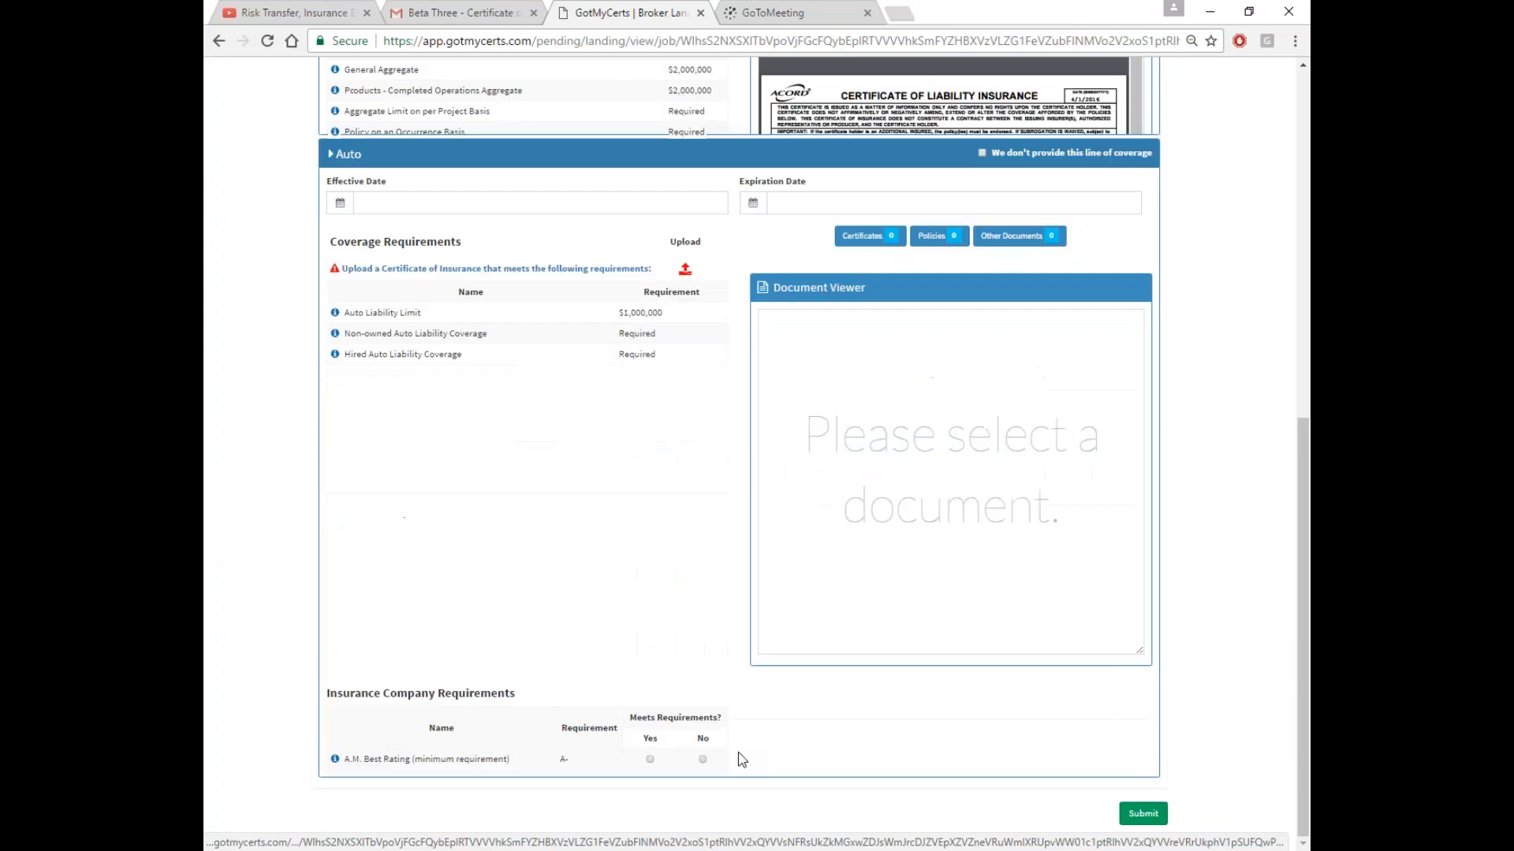
scroll(531, 446, up, 2)
click(506, 194)
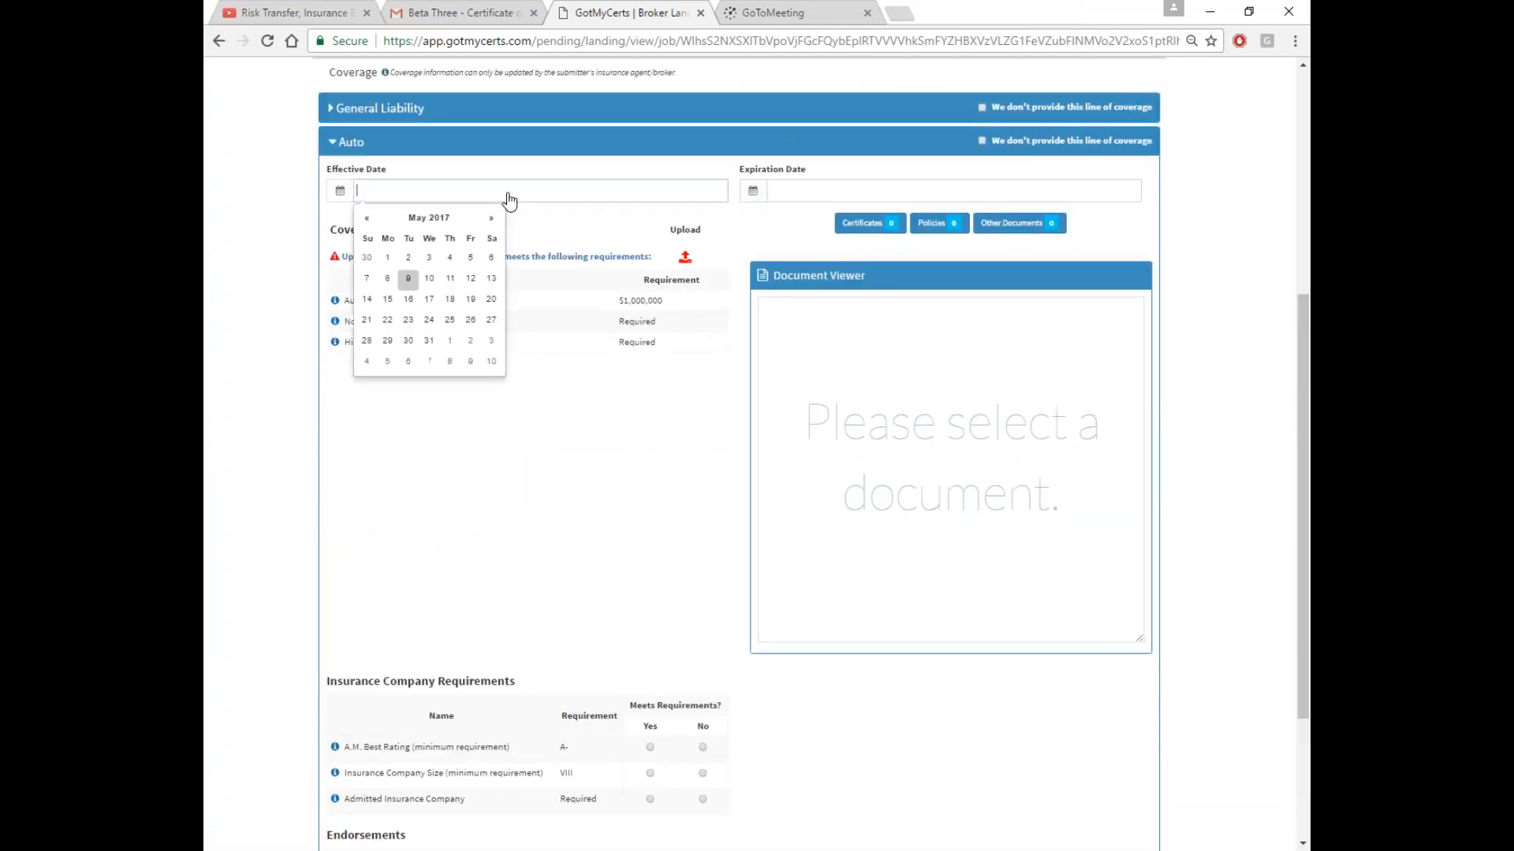
click(390, 257)
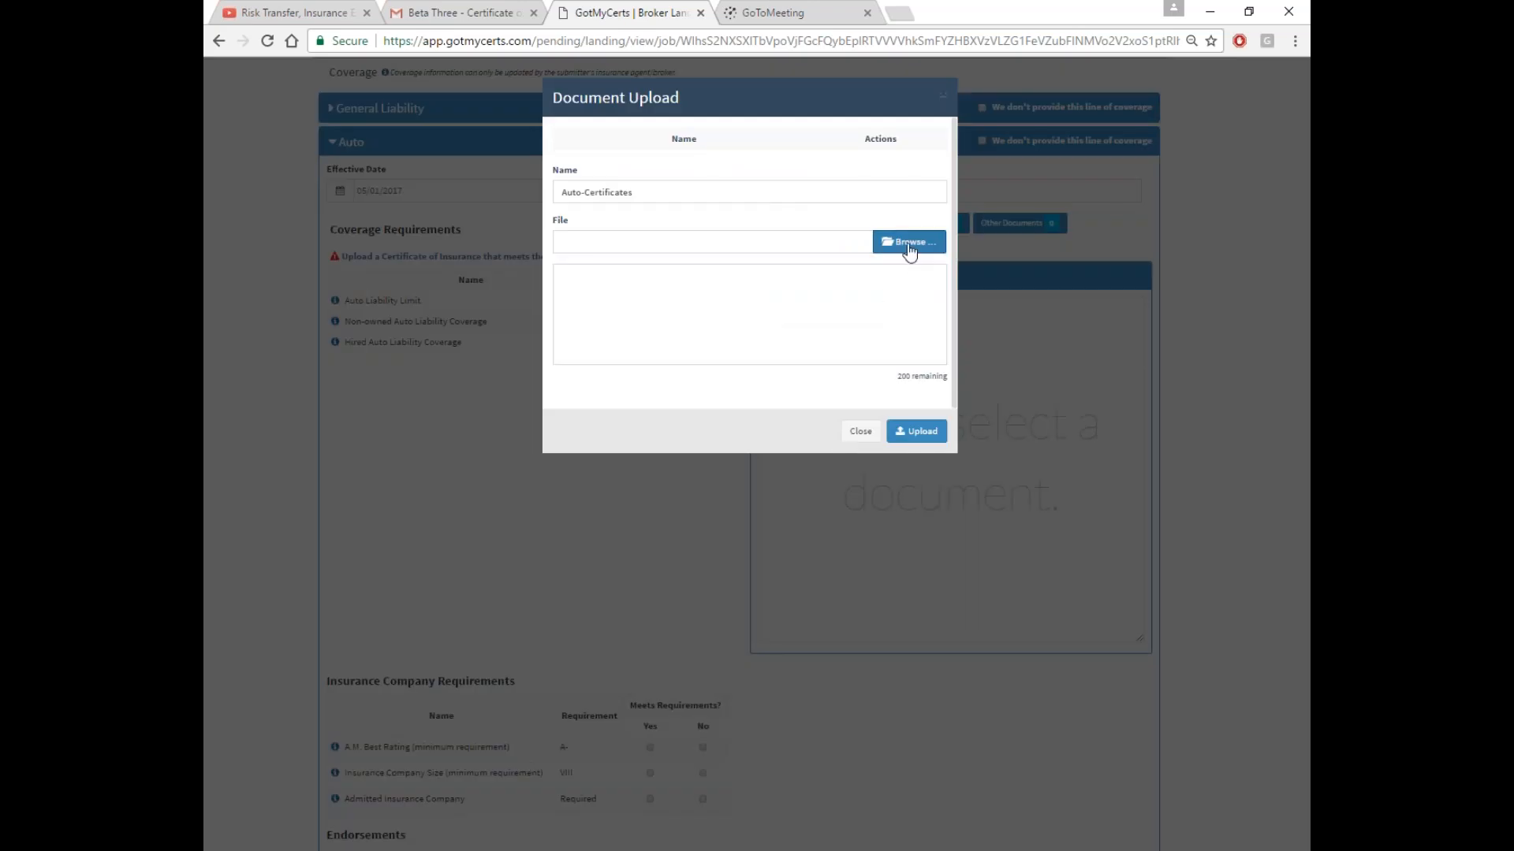
Upload Certificate.pdf for Auto and mark A.M. Best Rating and Company Size as met
click(907, 243)
double_click(994, 142)
click(916, 431)
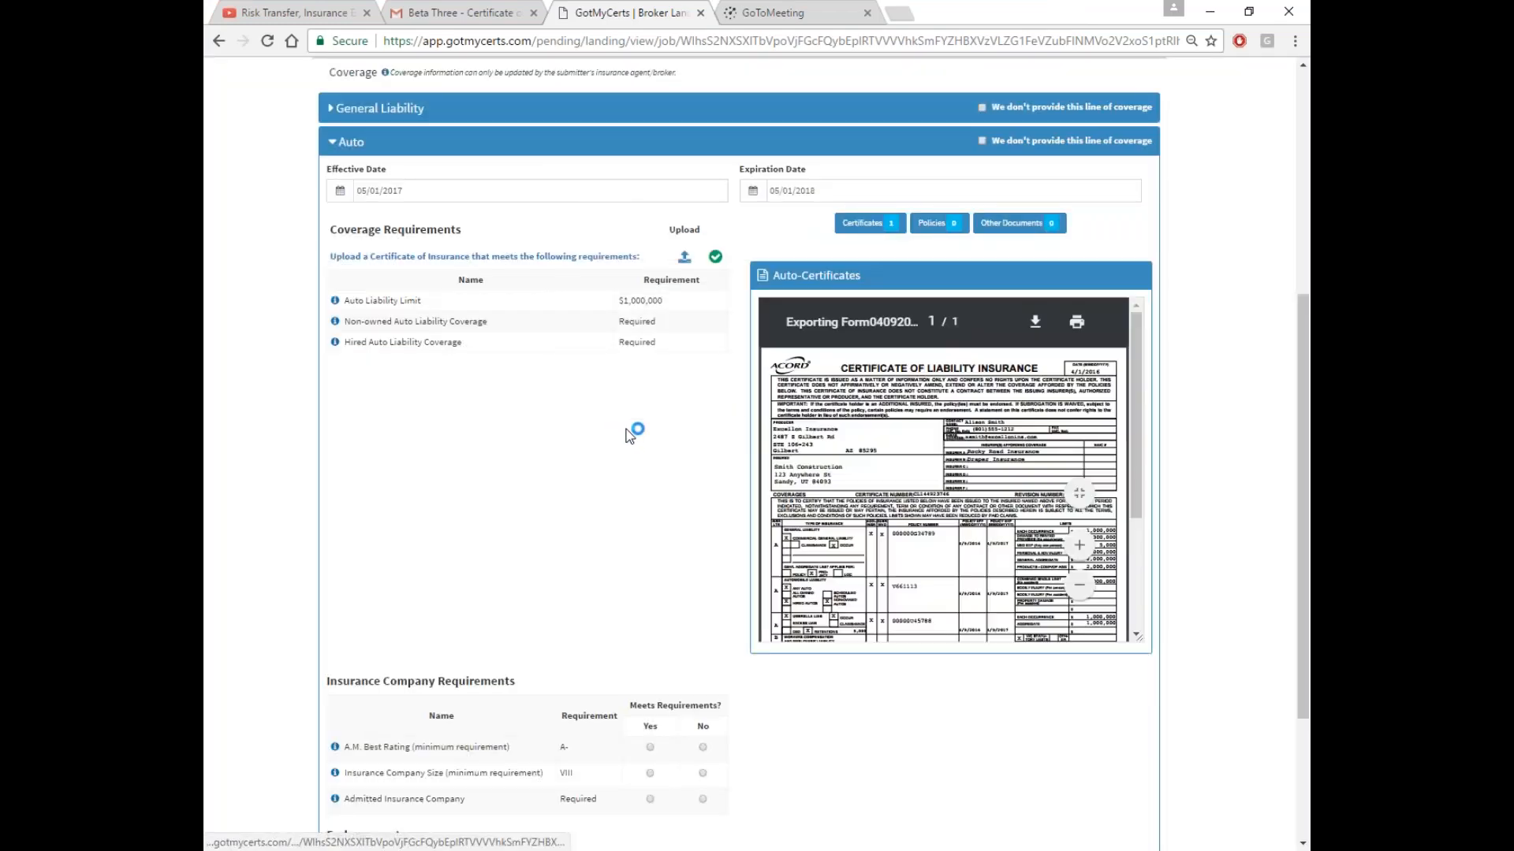
scroll(633, 435, down, 3)
click(650, 527)
click(650, 553)
Upload the AI 2037 07-04 Additional Insured and Waiver of Subrogation endorsements for Auto
click(640, 677)
click(913, 244)
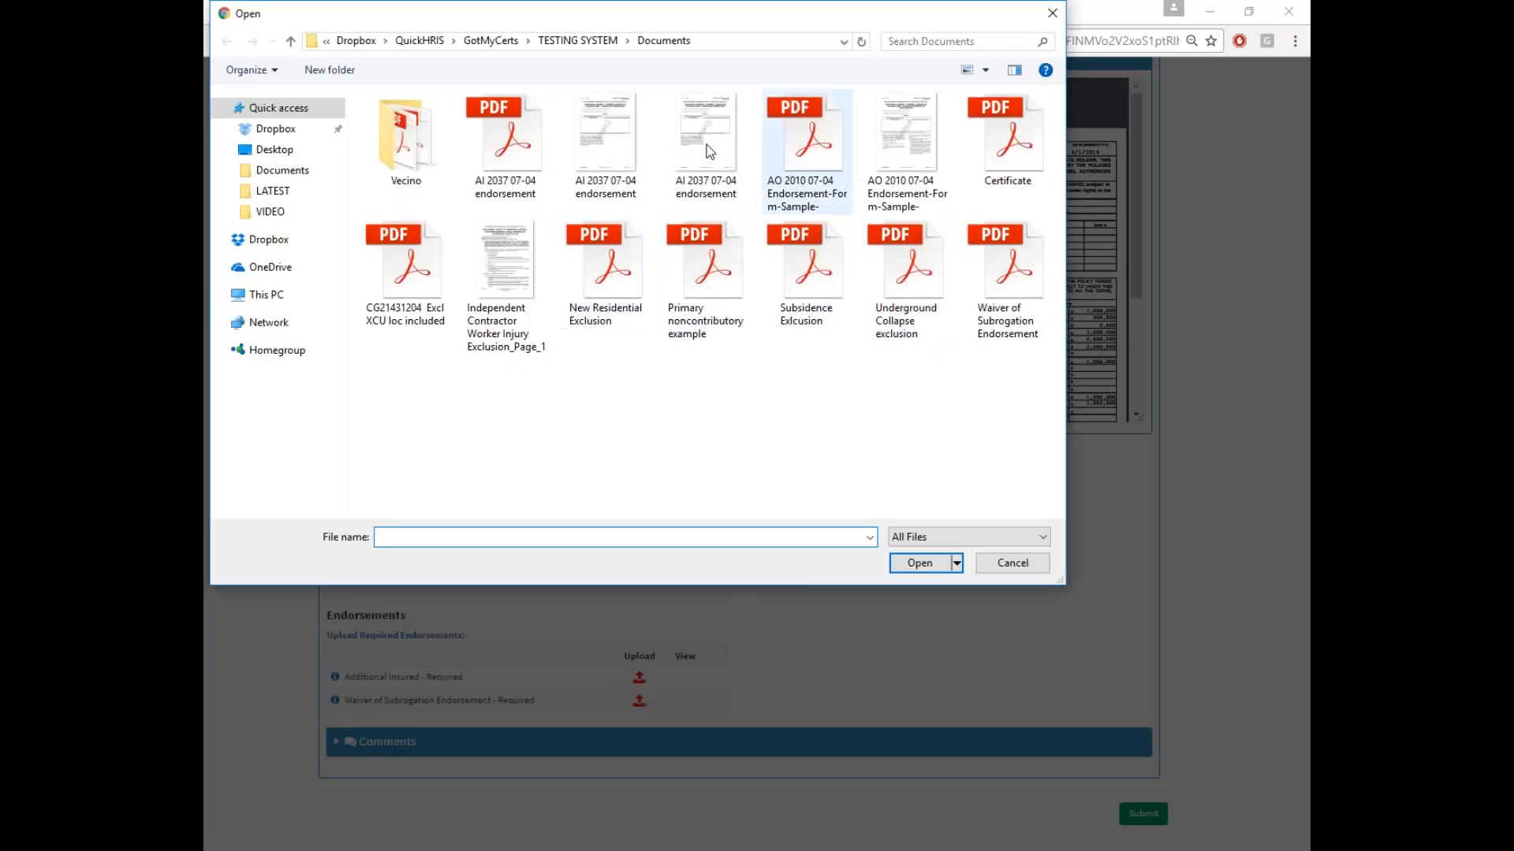
double_click(505, 145)
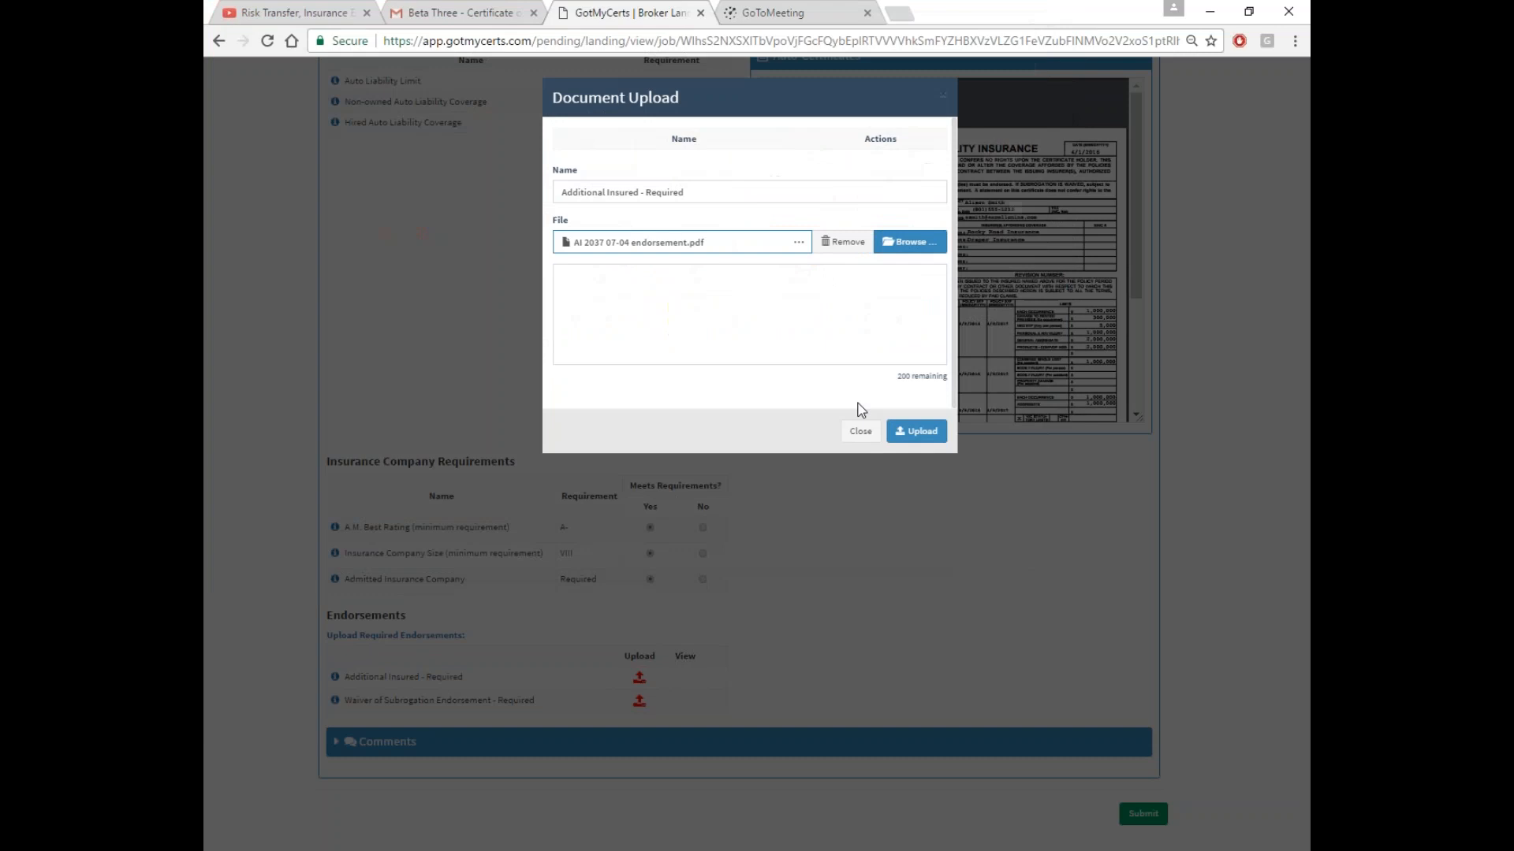
click(916, 431)
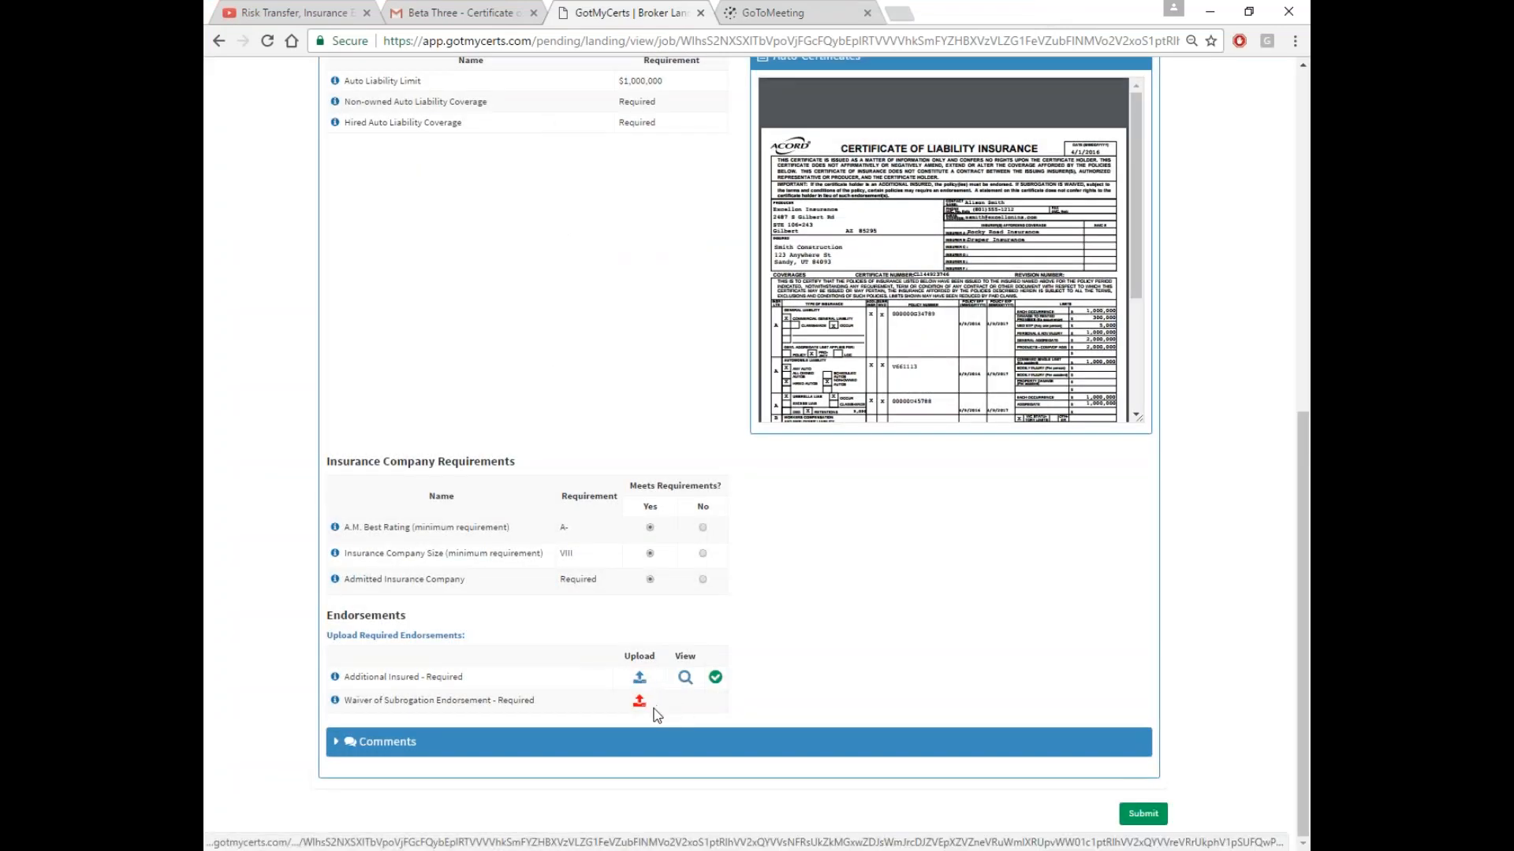
click(640, 701)
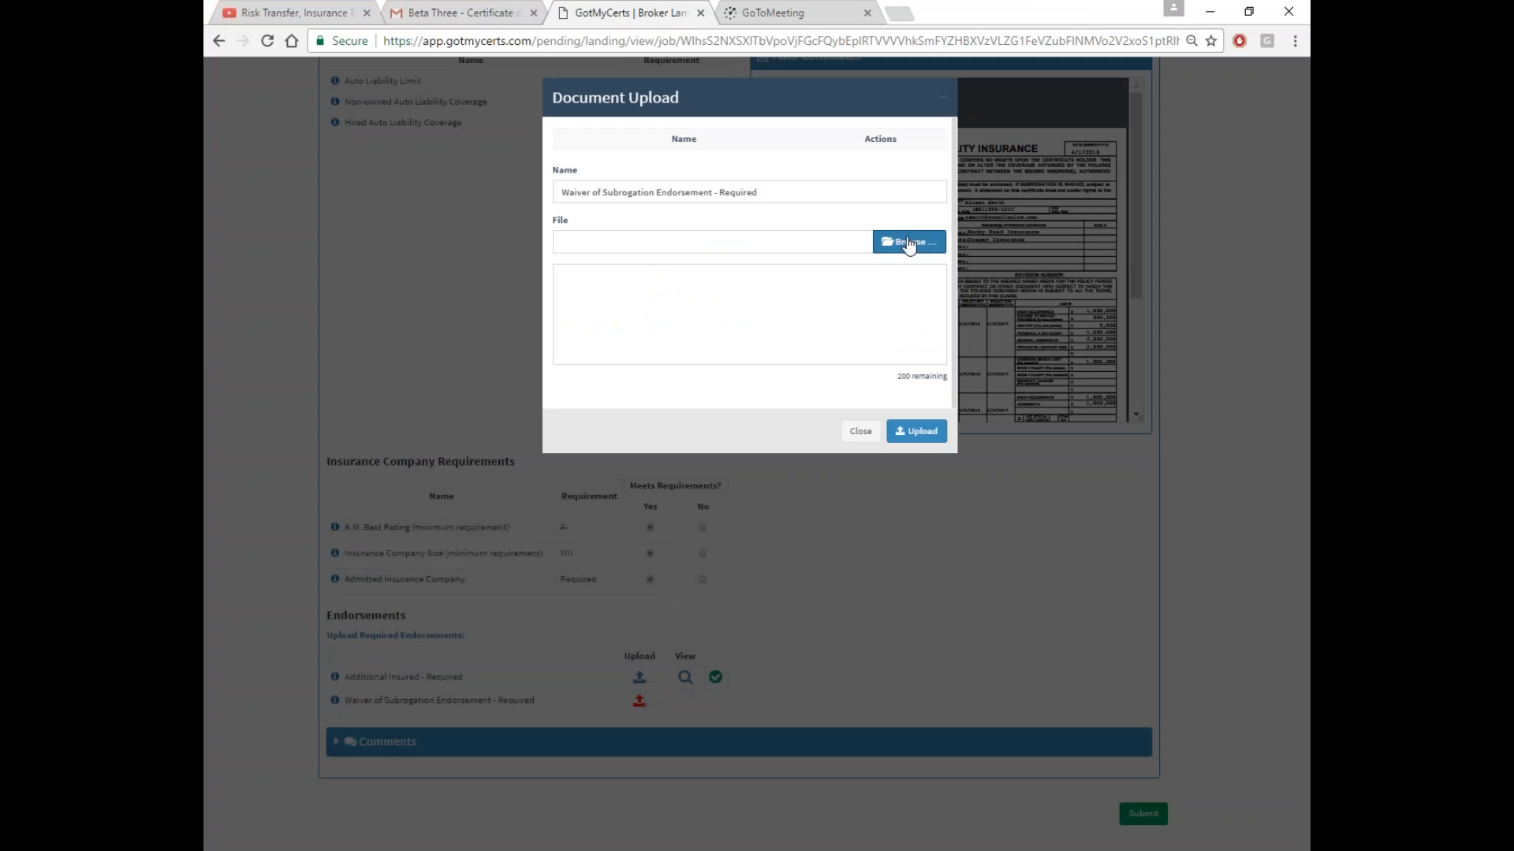
click(1008, 280)
click(921, 563)
click(921, 434)
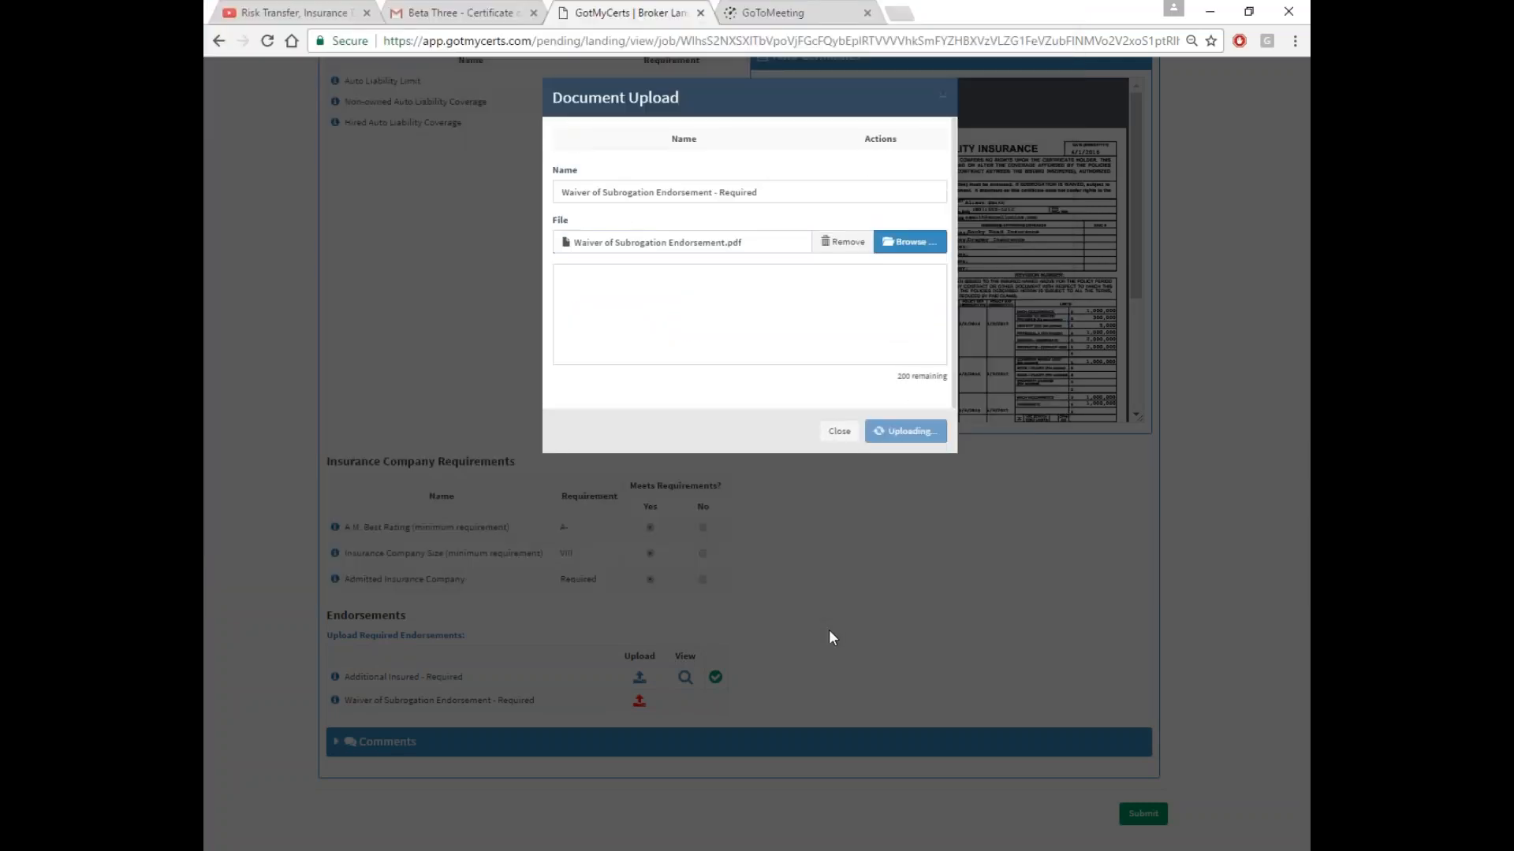
Collapse the Auto section and submit the Smith Home coverage information
scroll(647, 418, up, 3)
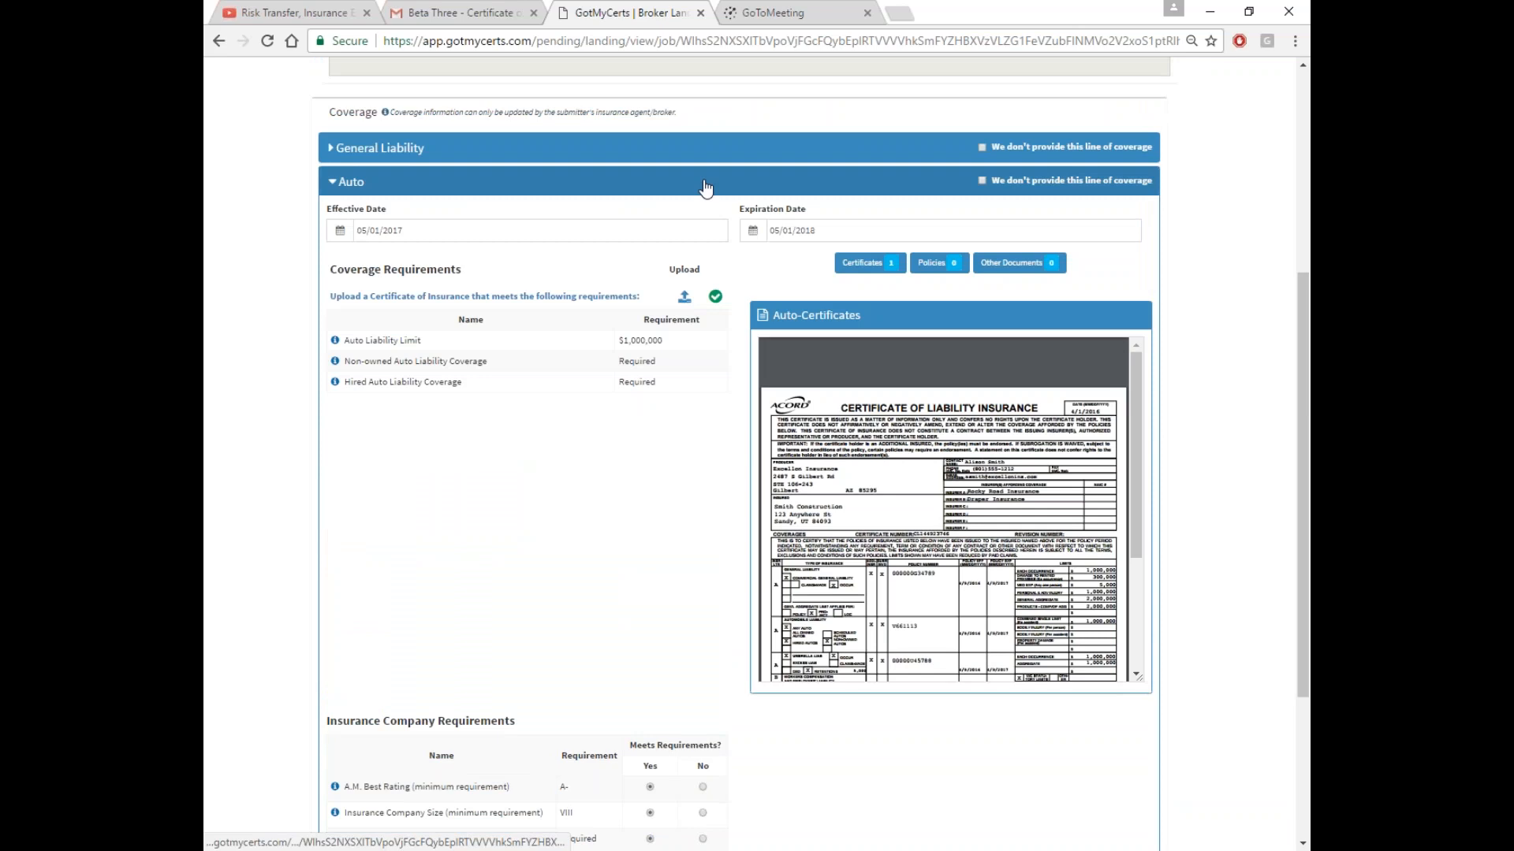
click(705, 183)
click(1156, 609)
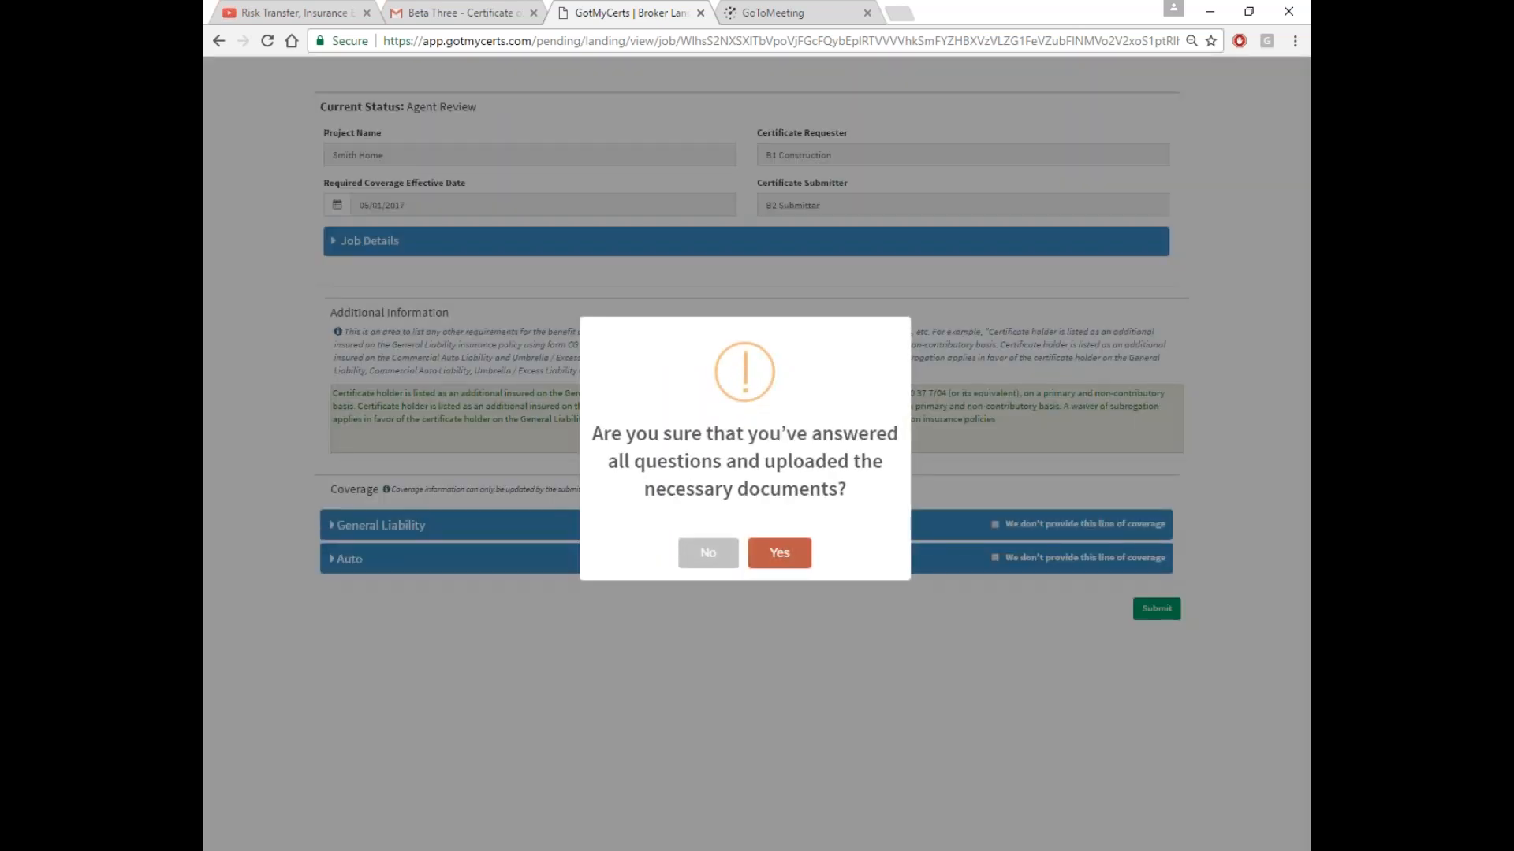
Confirm the Smith Home submission and return to the Gmail inbox
click(779, 554)
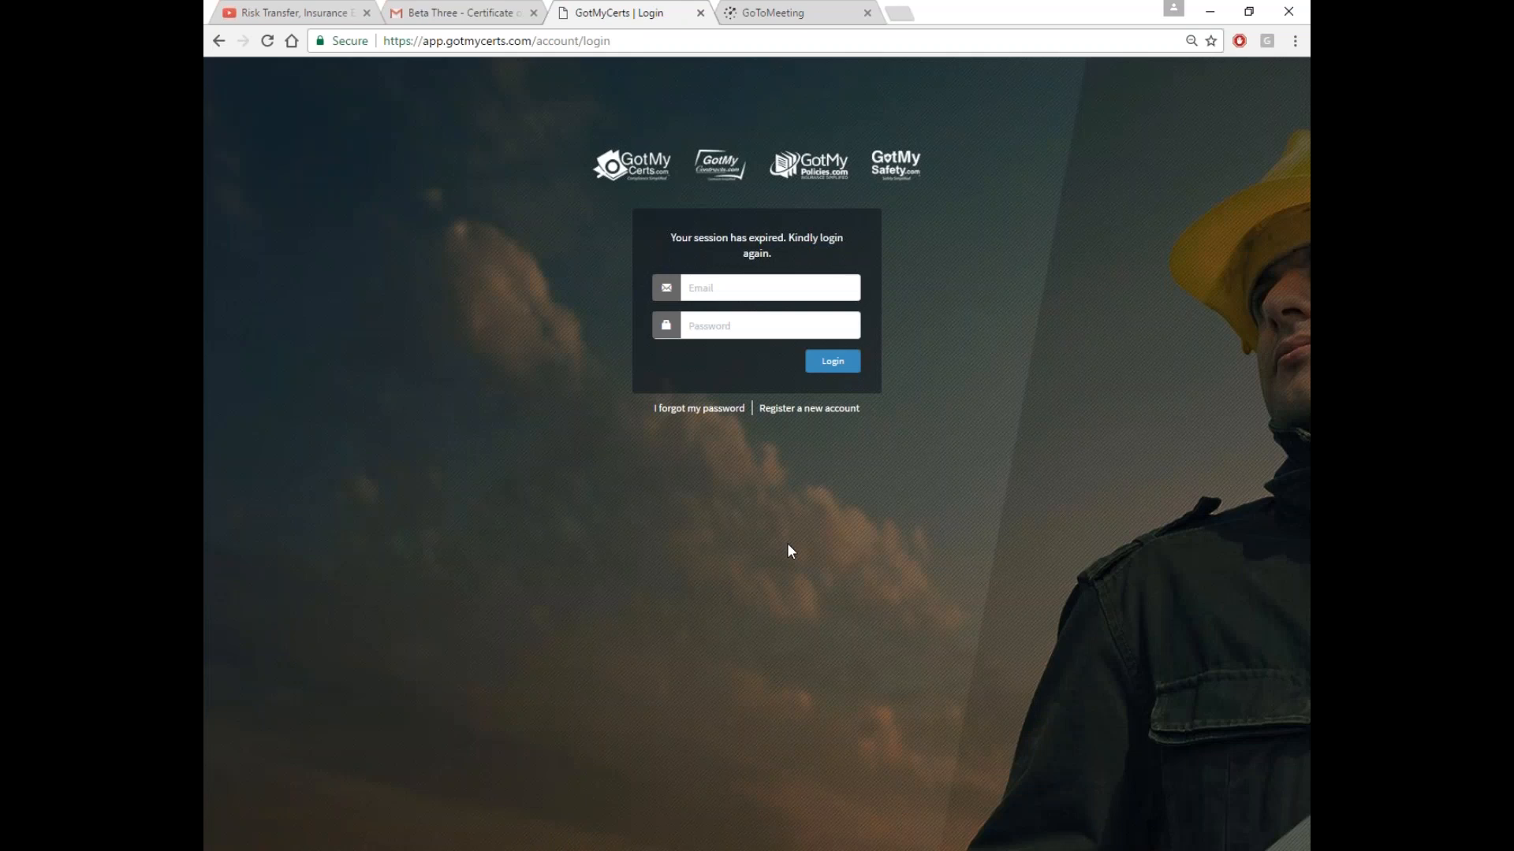
click(471, 27)
click(254, 203)
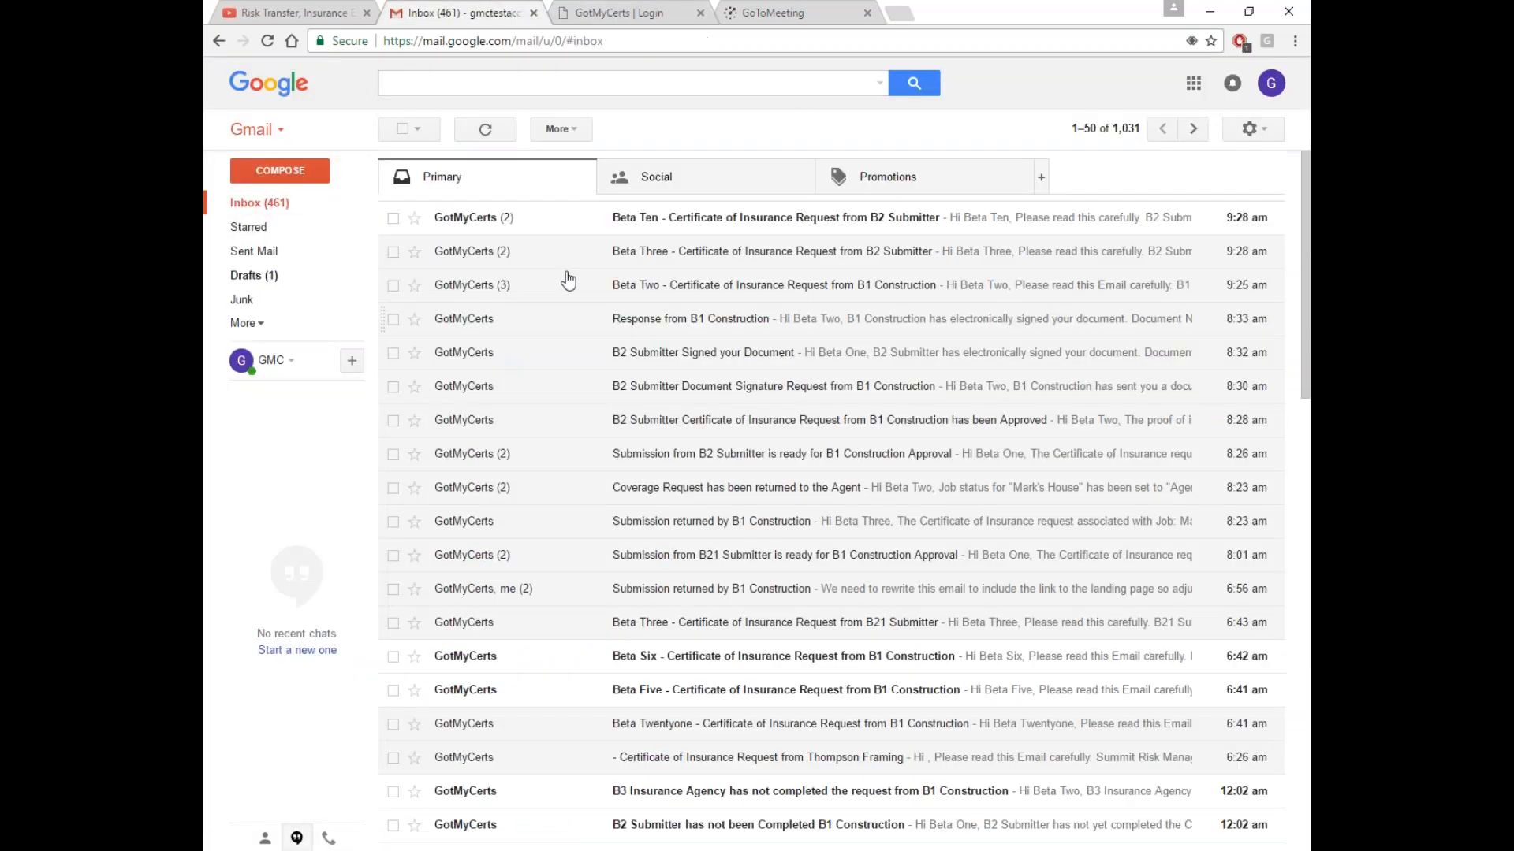
Open the newest certificate request email, expand it, and follow the Smith Home upload link
click(640, 224)
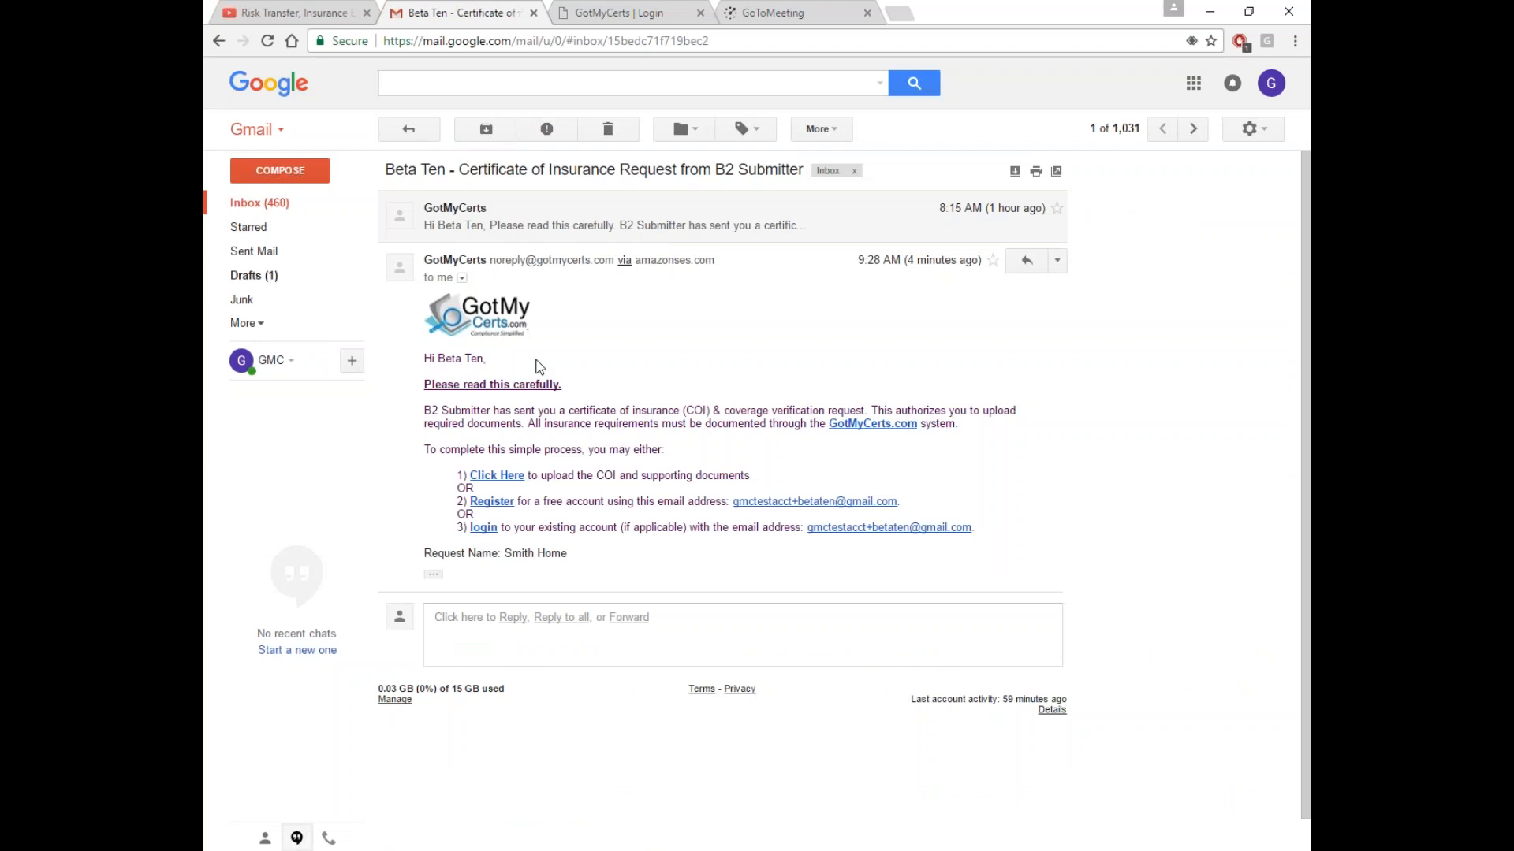
click(433, 575)
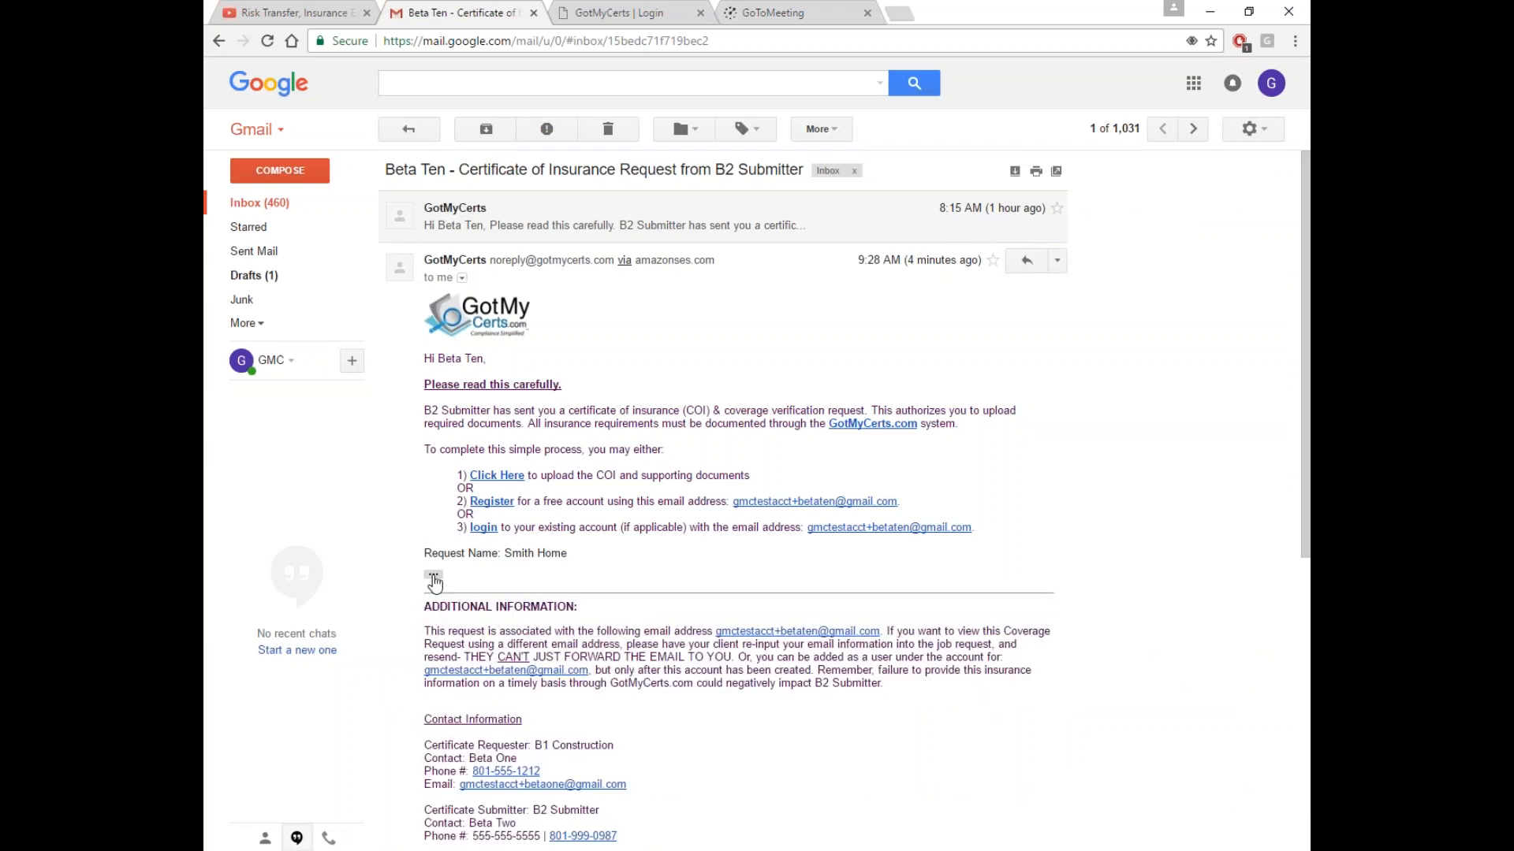
drag(505, 553, 572, 553)
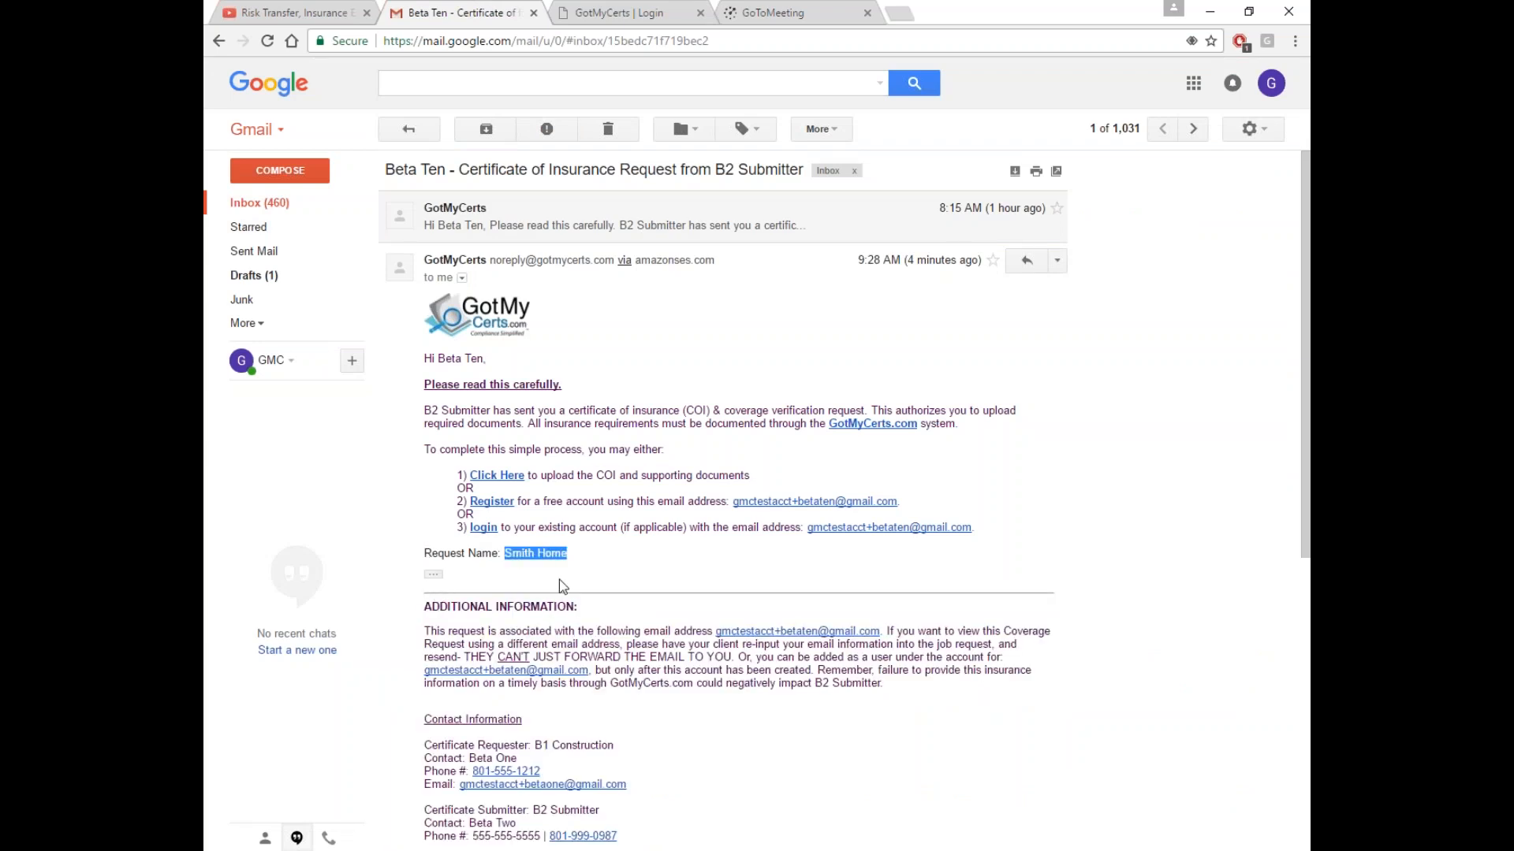
click(496, 477)
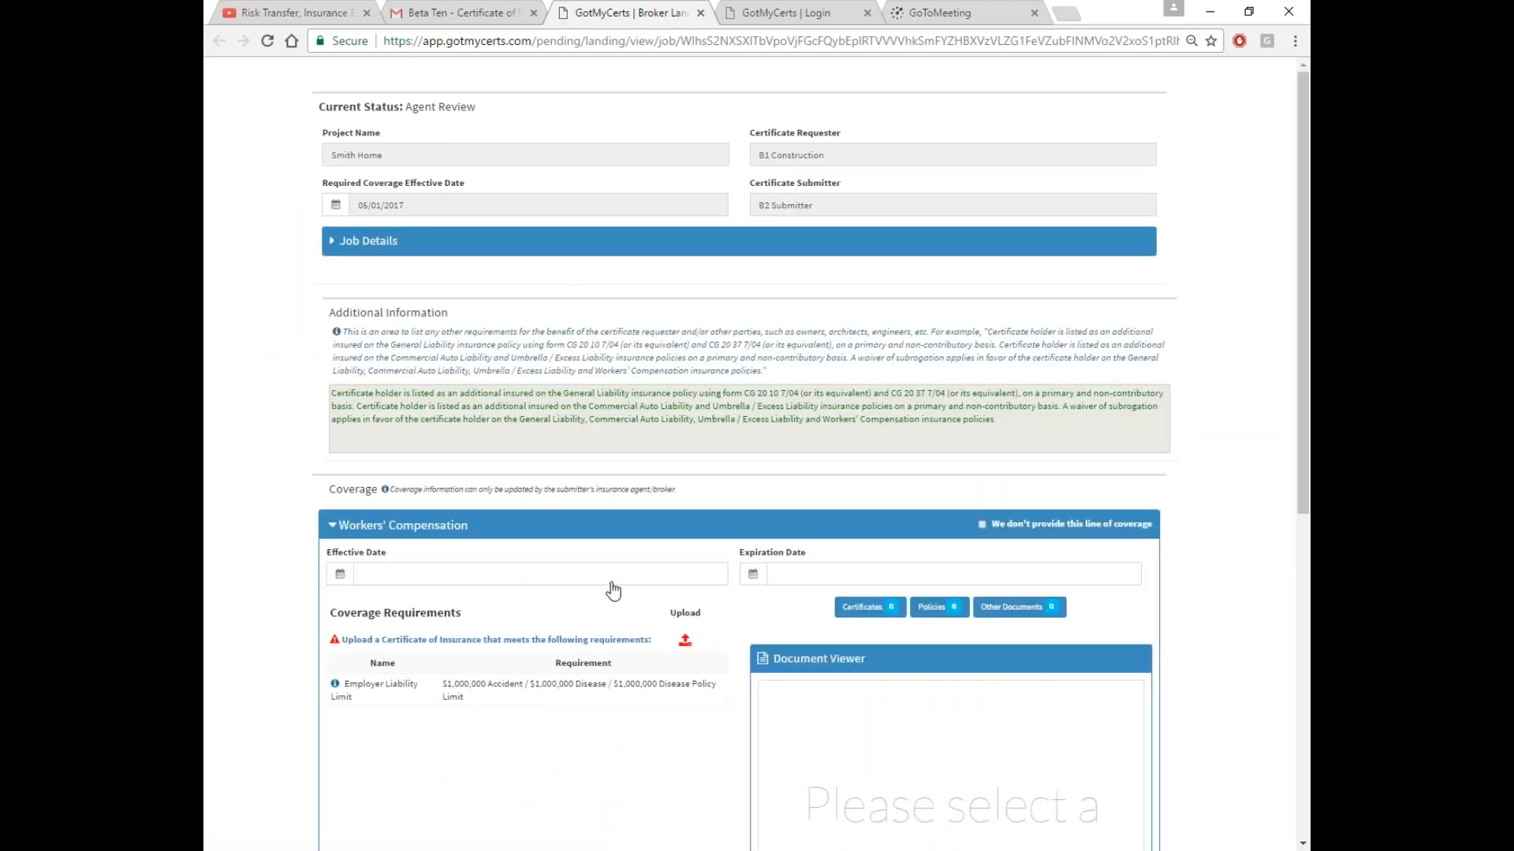
Re-expand Workers' Compensation and set its Effective Date to 05/01/2017
click(616, 528)
scroll(630, 401, down, 3)
scroll(629, 402, down, 1)
click(608, 255)
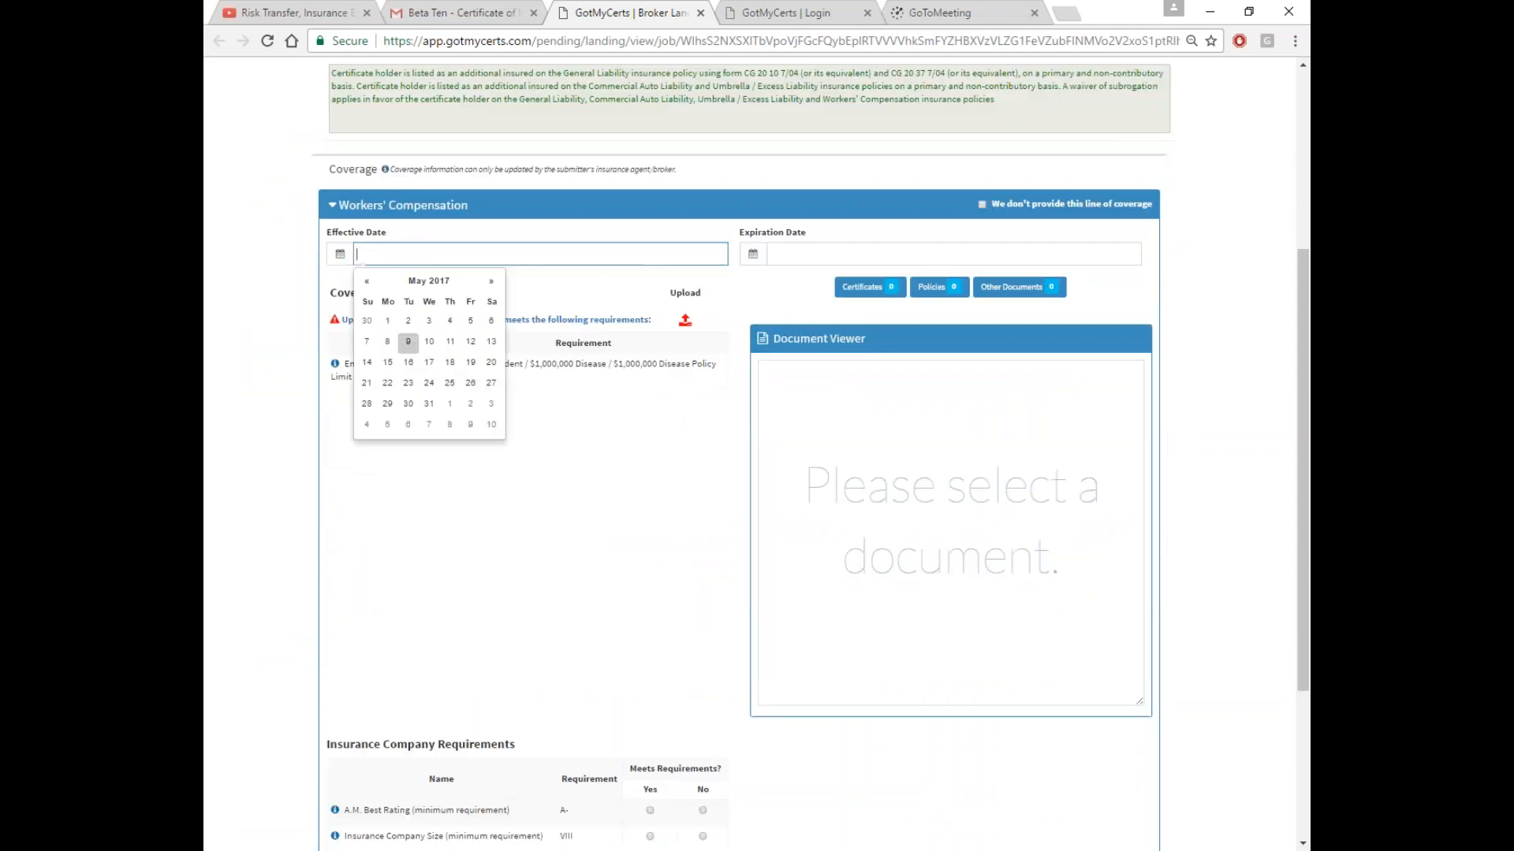
click(388, 322)
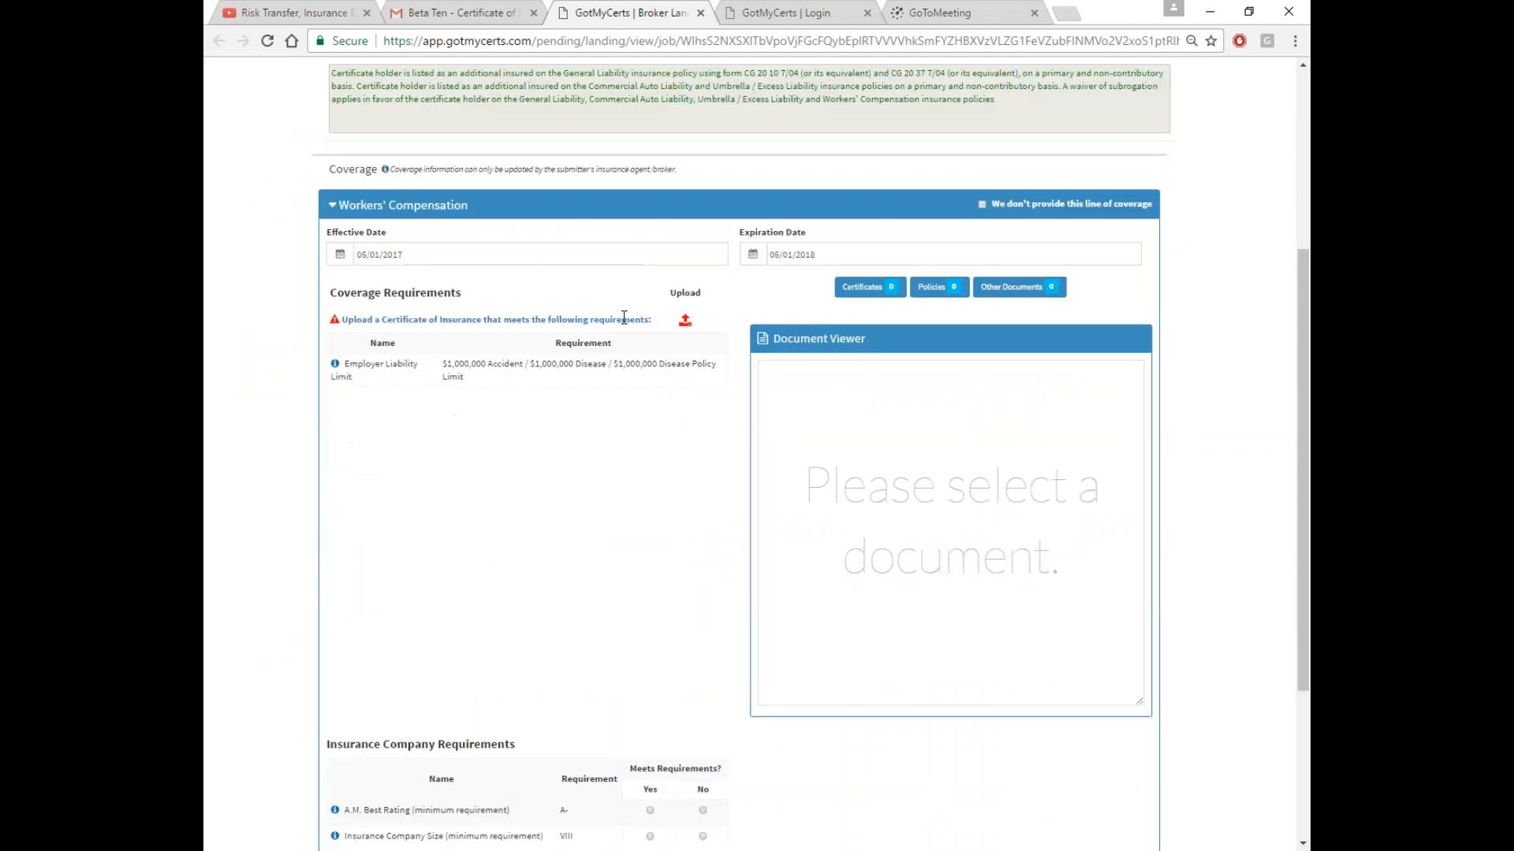
Upload the Certificate PDF as the Workers' Compensation certificate
click(685, 319)
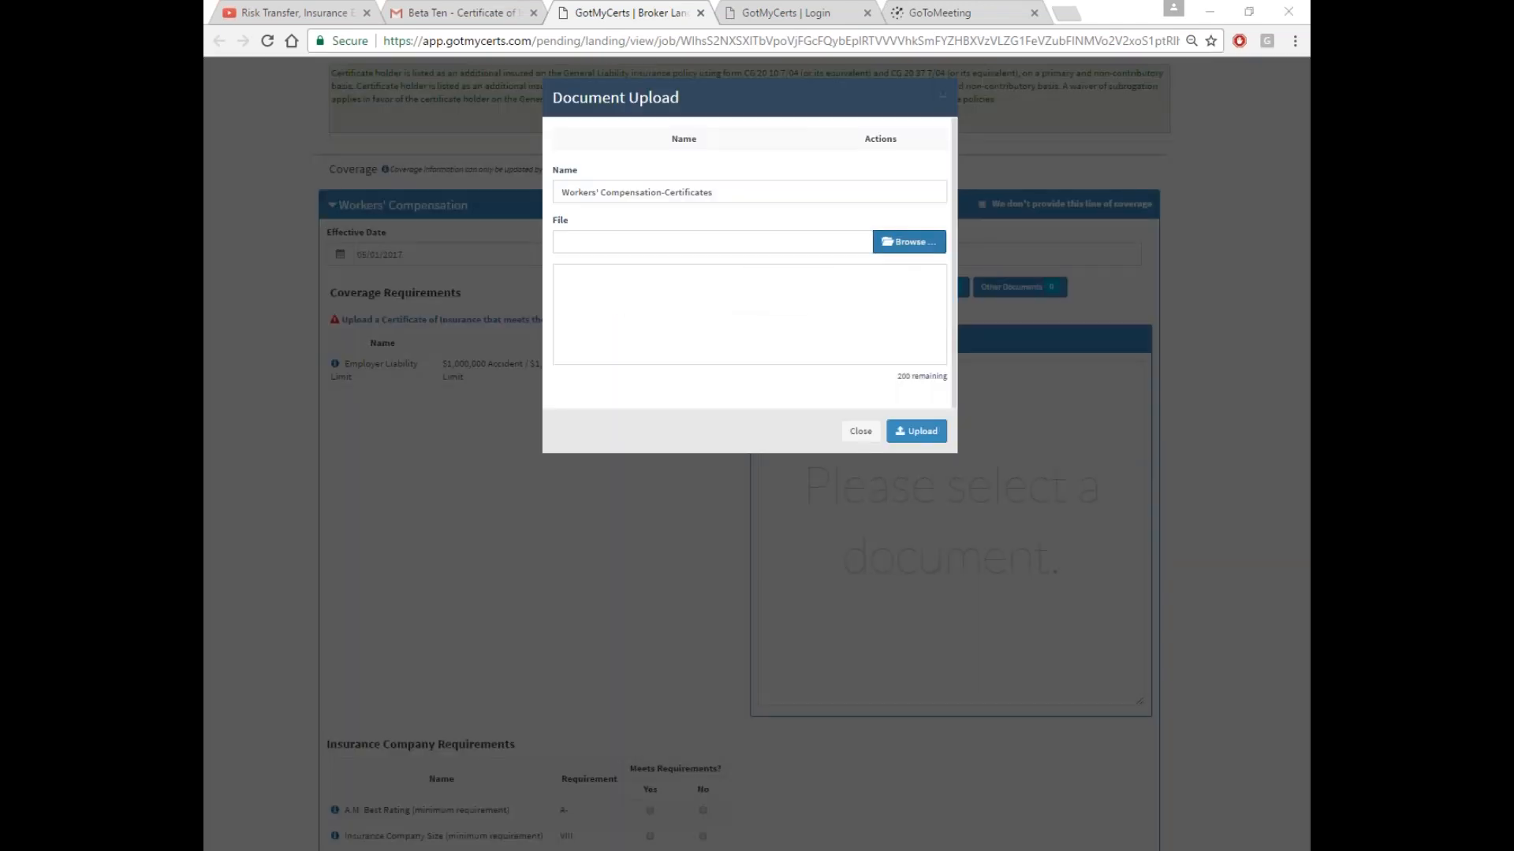
click(909, 242)
click(987, 163)
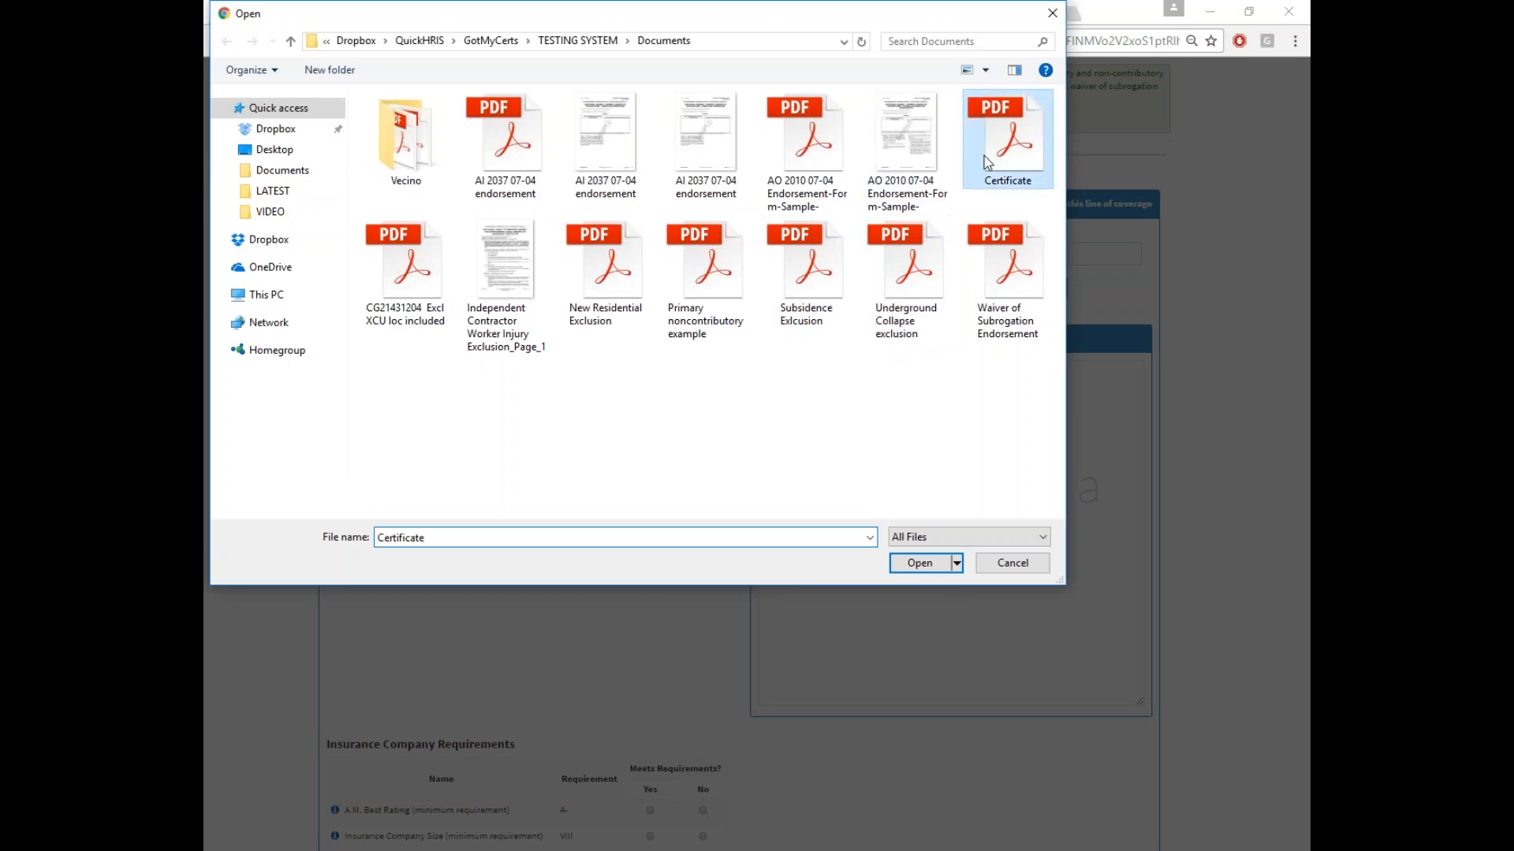
double_click(986, 162)
click(915, 473)
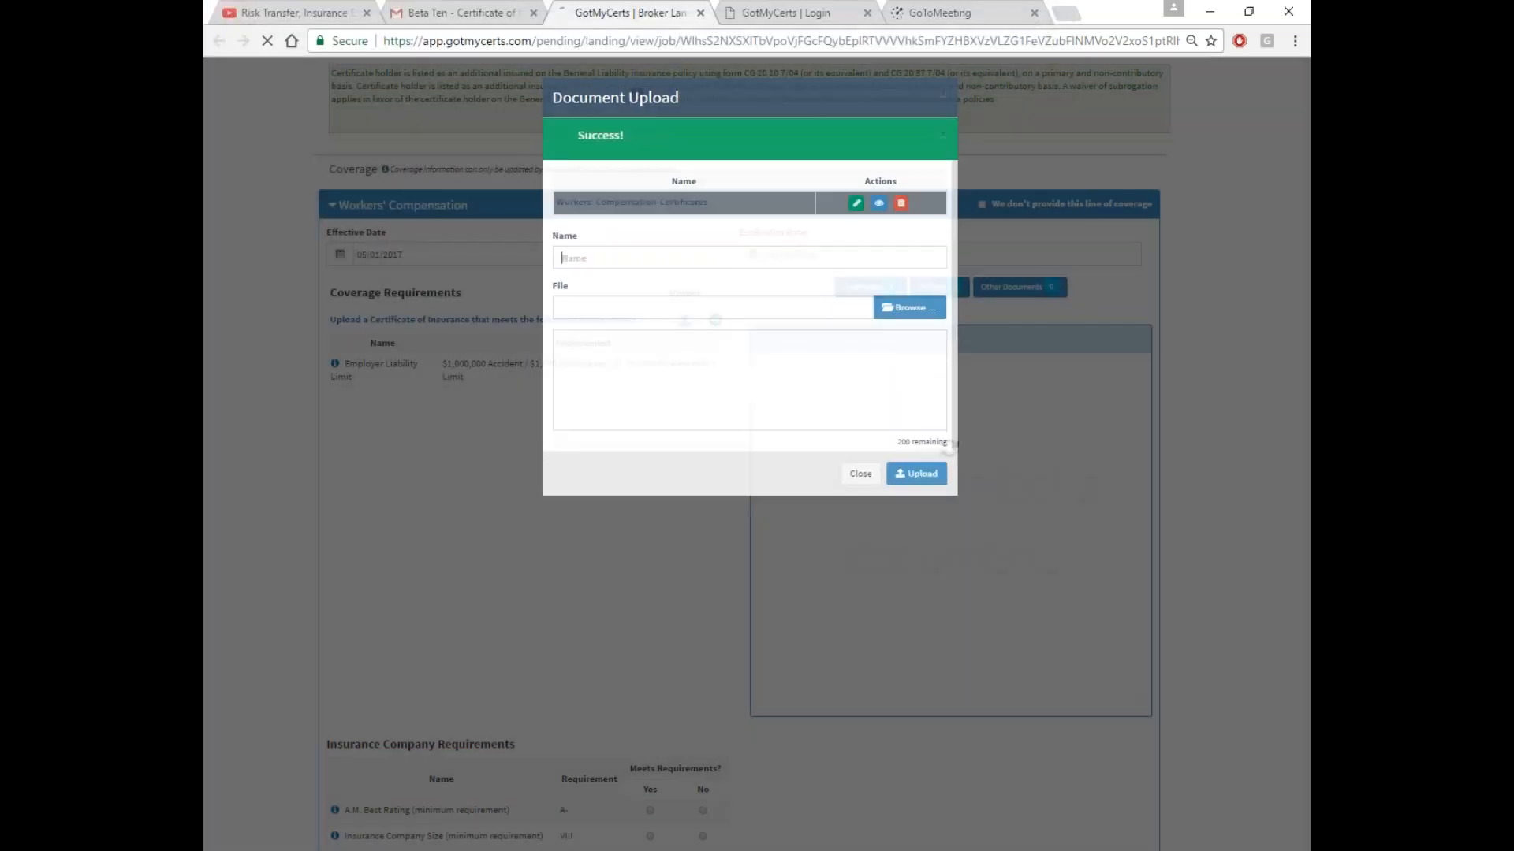
Mark the A.M. Best Rating requirement as met (Yes)
scroll(589, 601, down, 3)
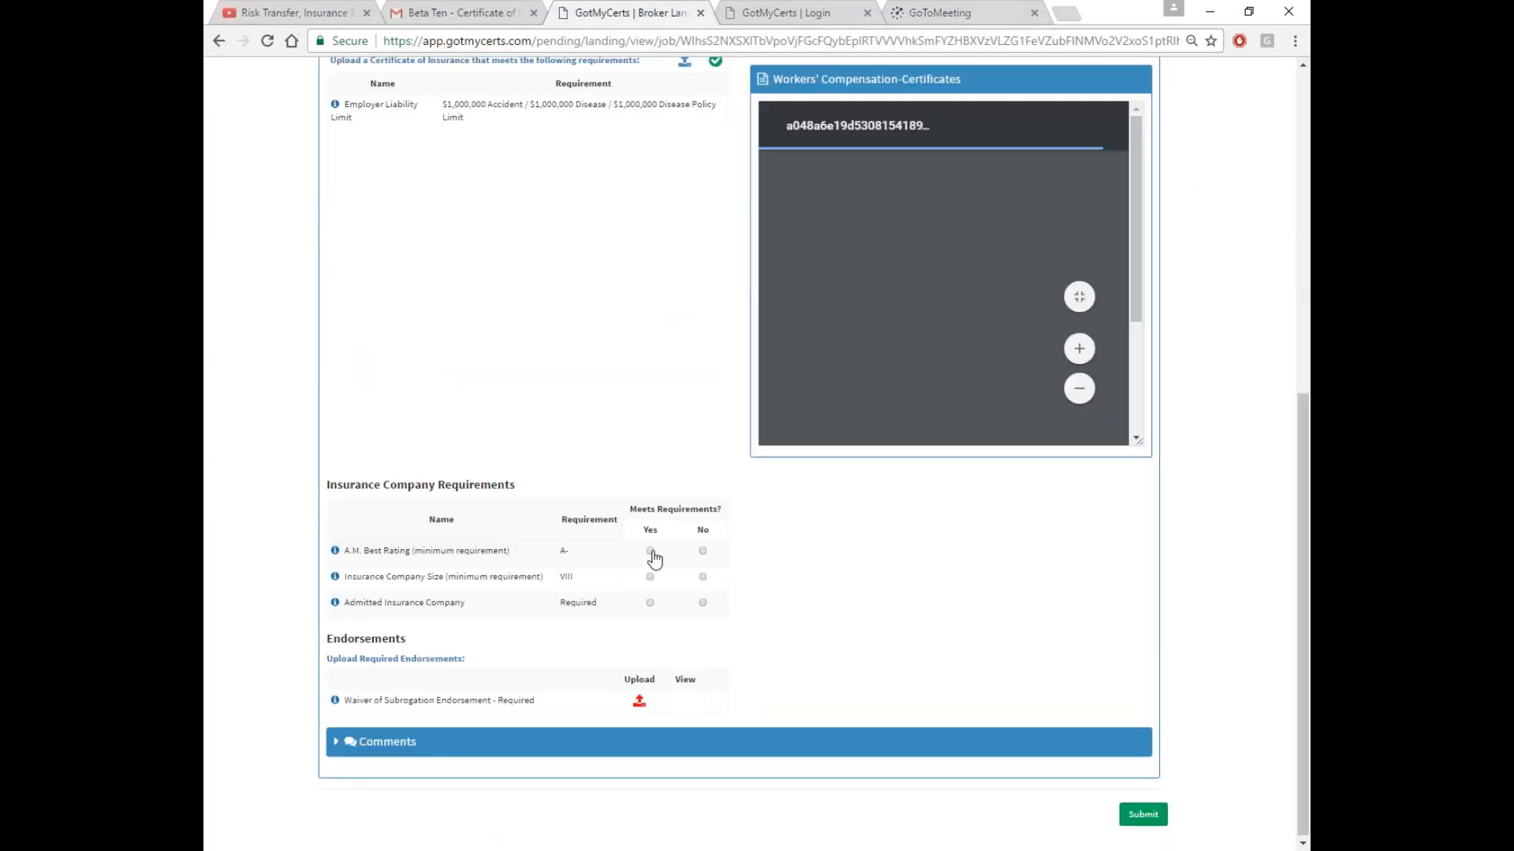
click(650, 551)
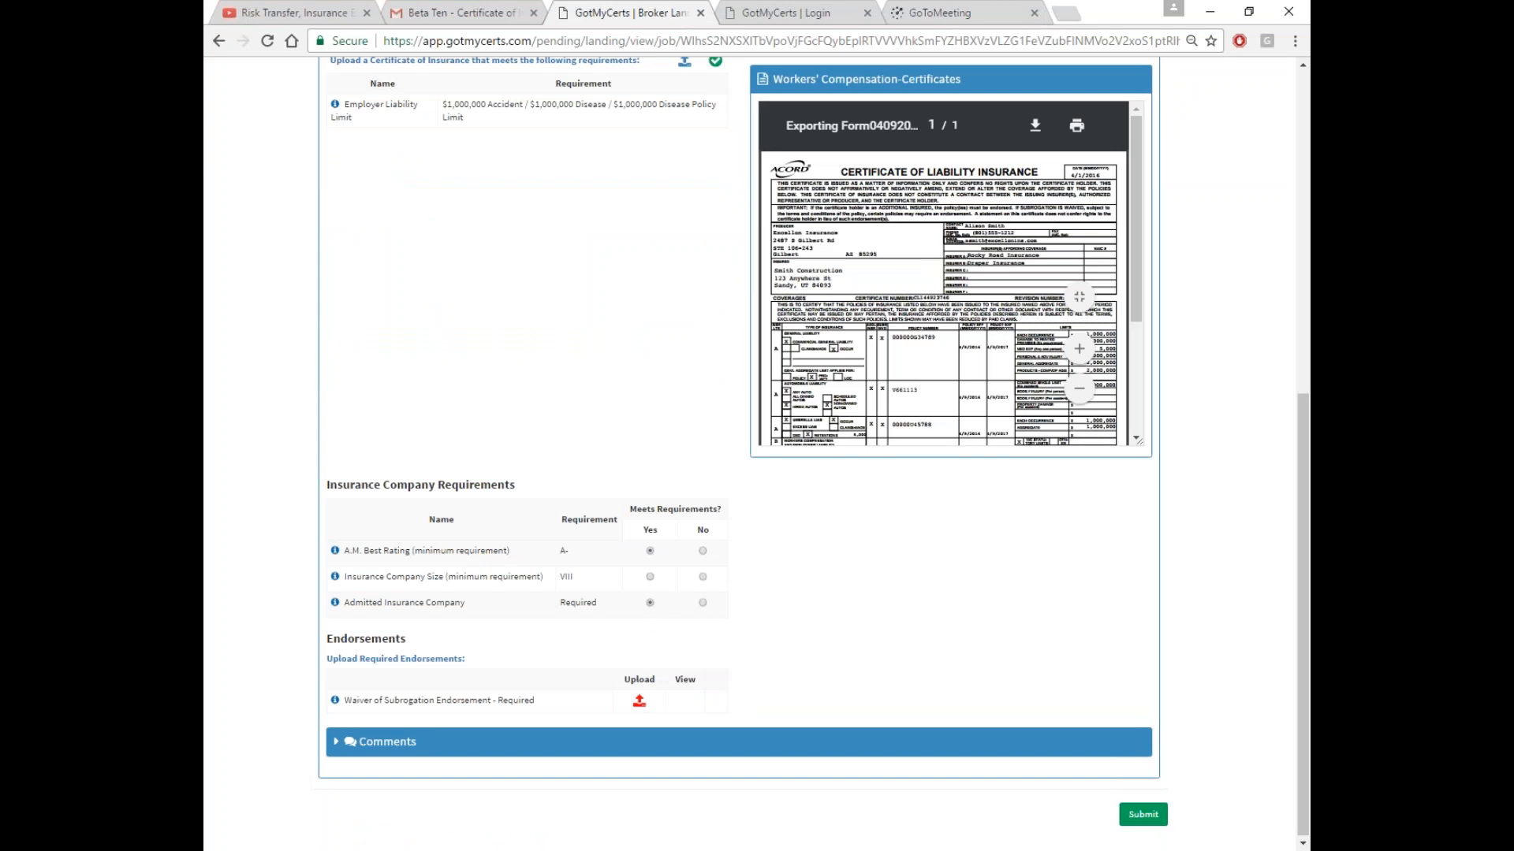
click(702, 551)
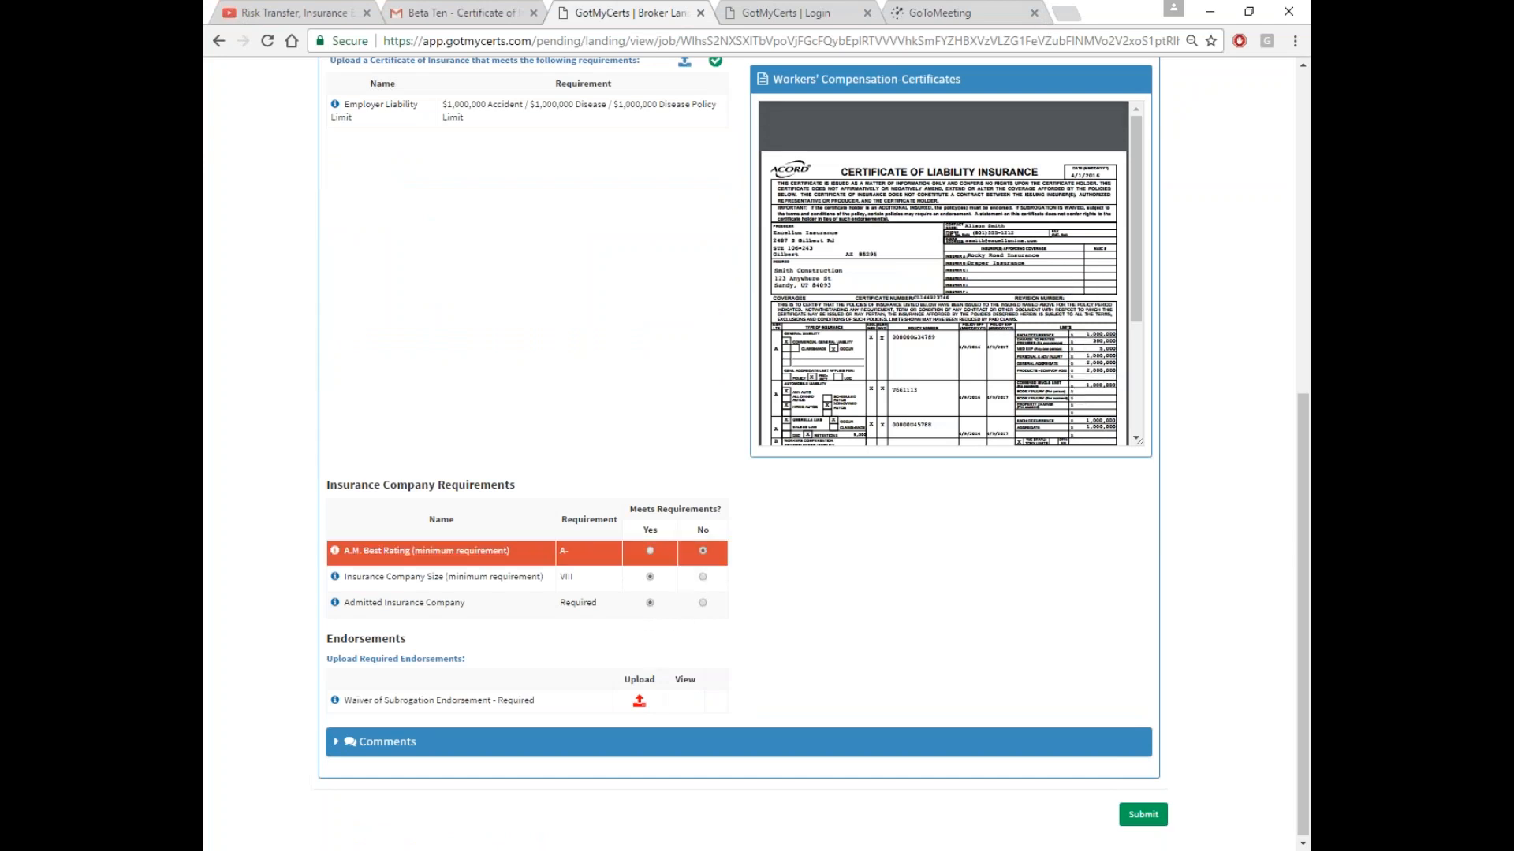
click(650, 551)
Upload the Waiver of Subrogation Endorsement, then submit the response and confirm Yes
click(640, 701)
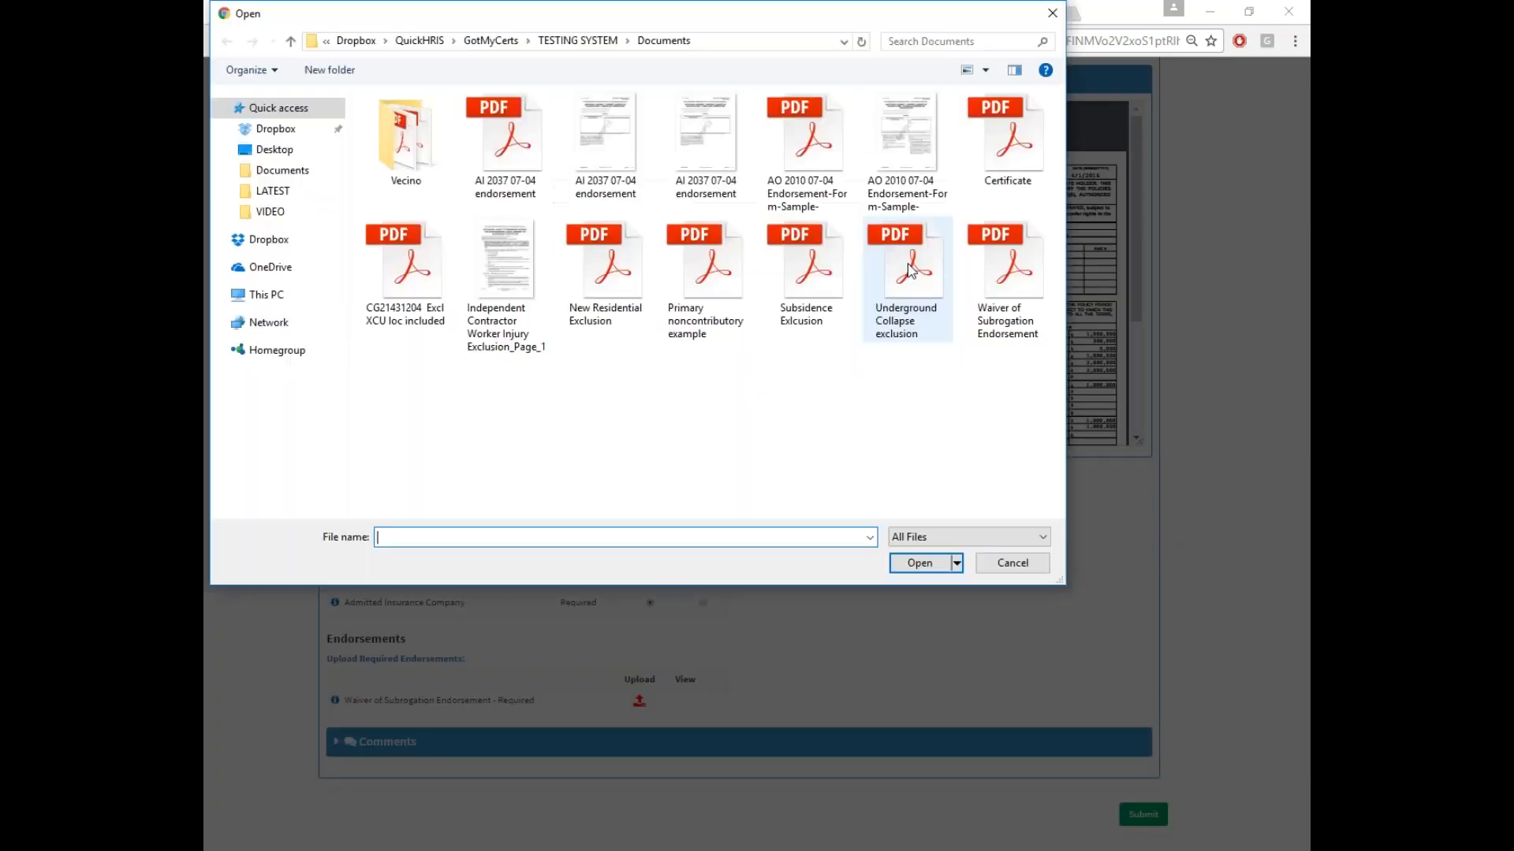
click(991, 272)
double_click(987, 269)
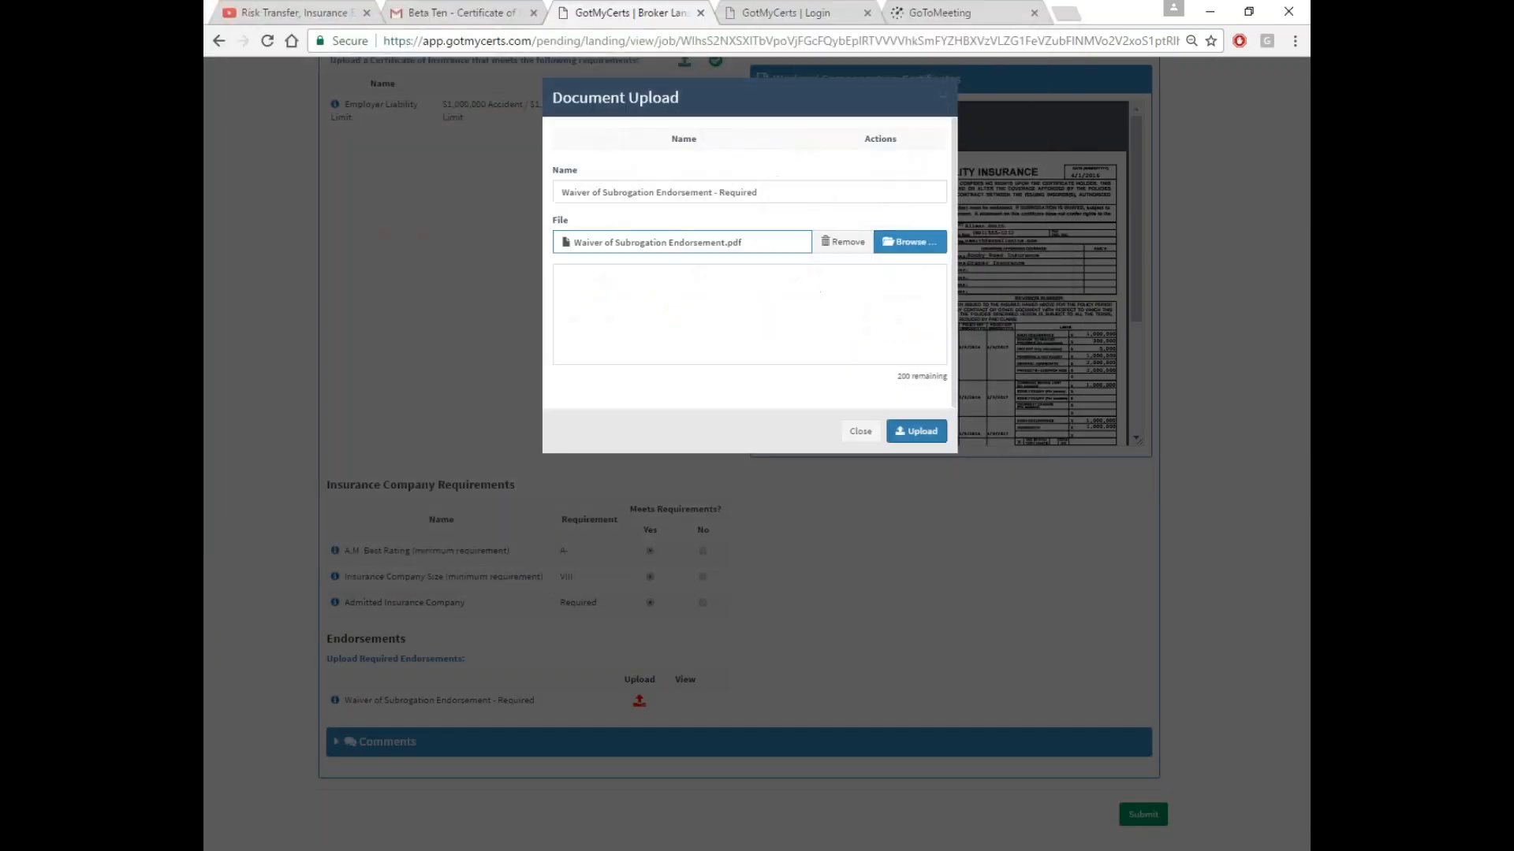
click(922, 437)
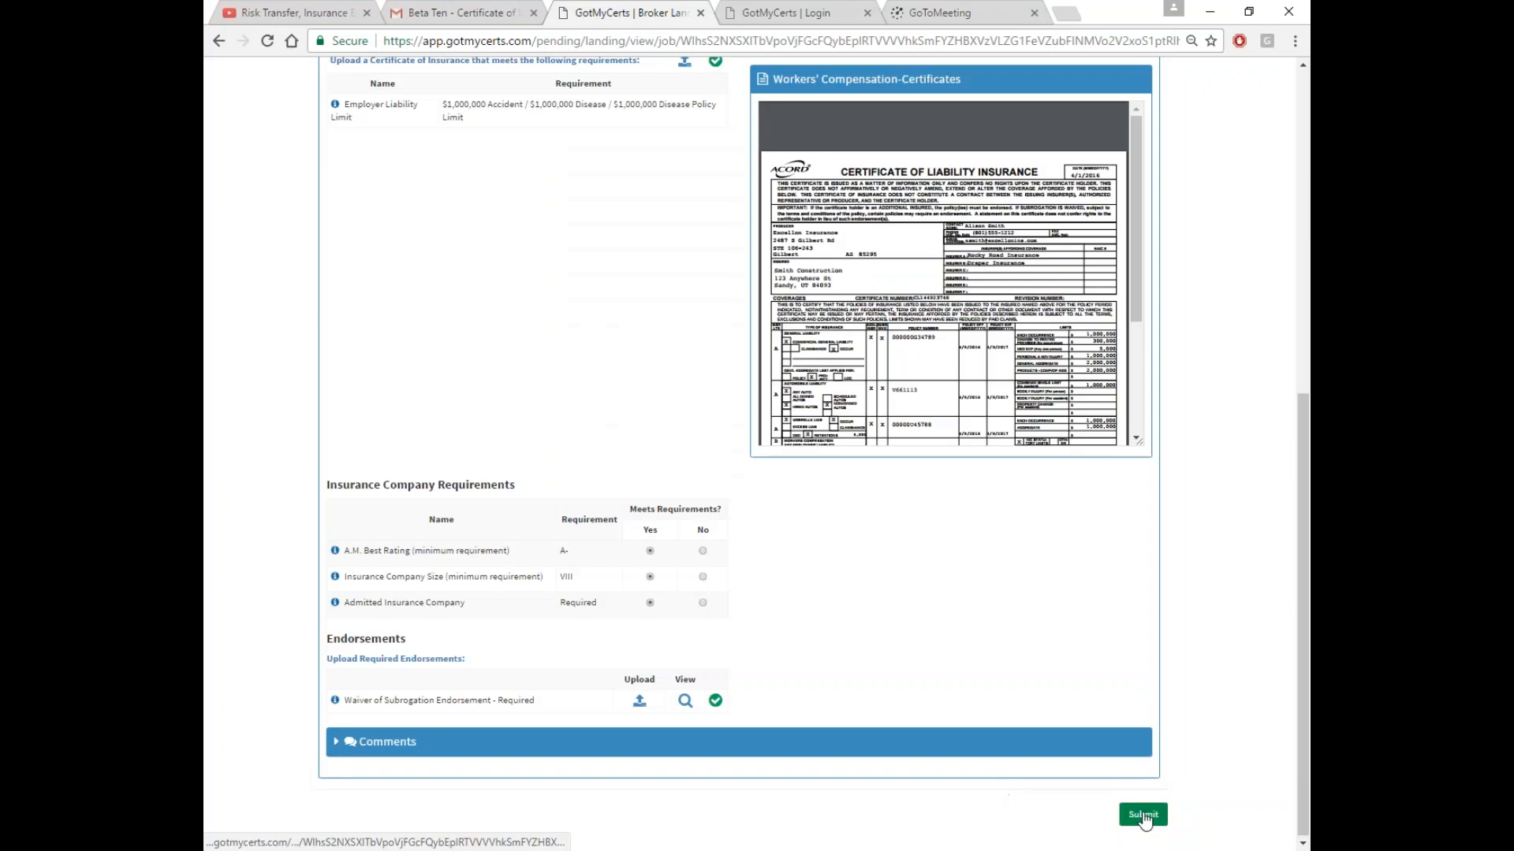
click(1147, 815)
click(779, 553)
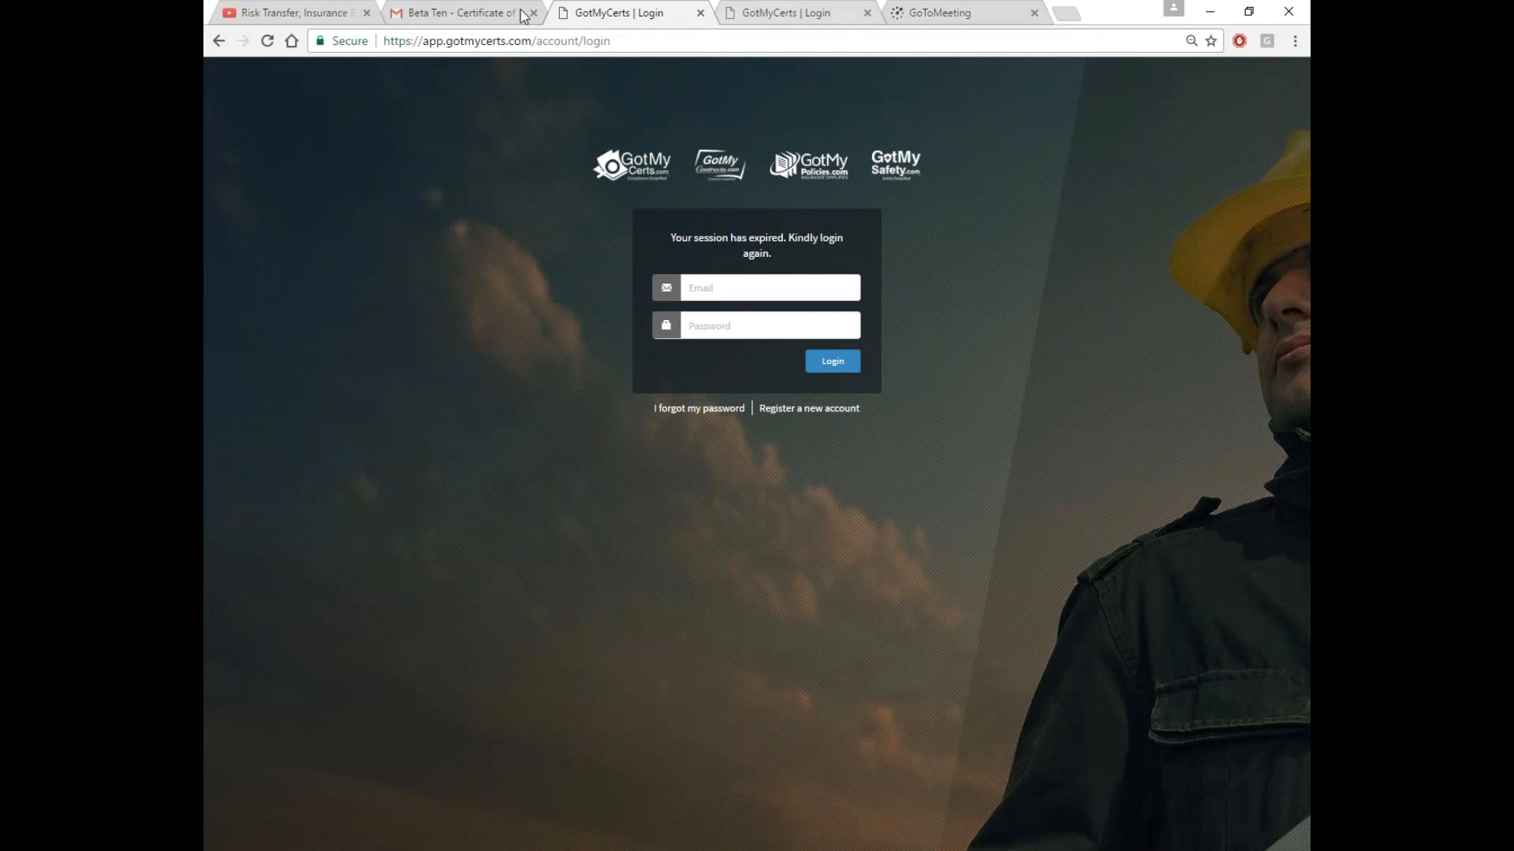
Close the duplicate GotMyCerts login tab and return to the Gmail inbox
click(497, 13)
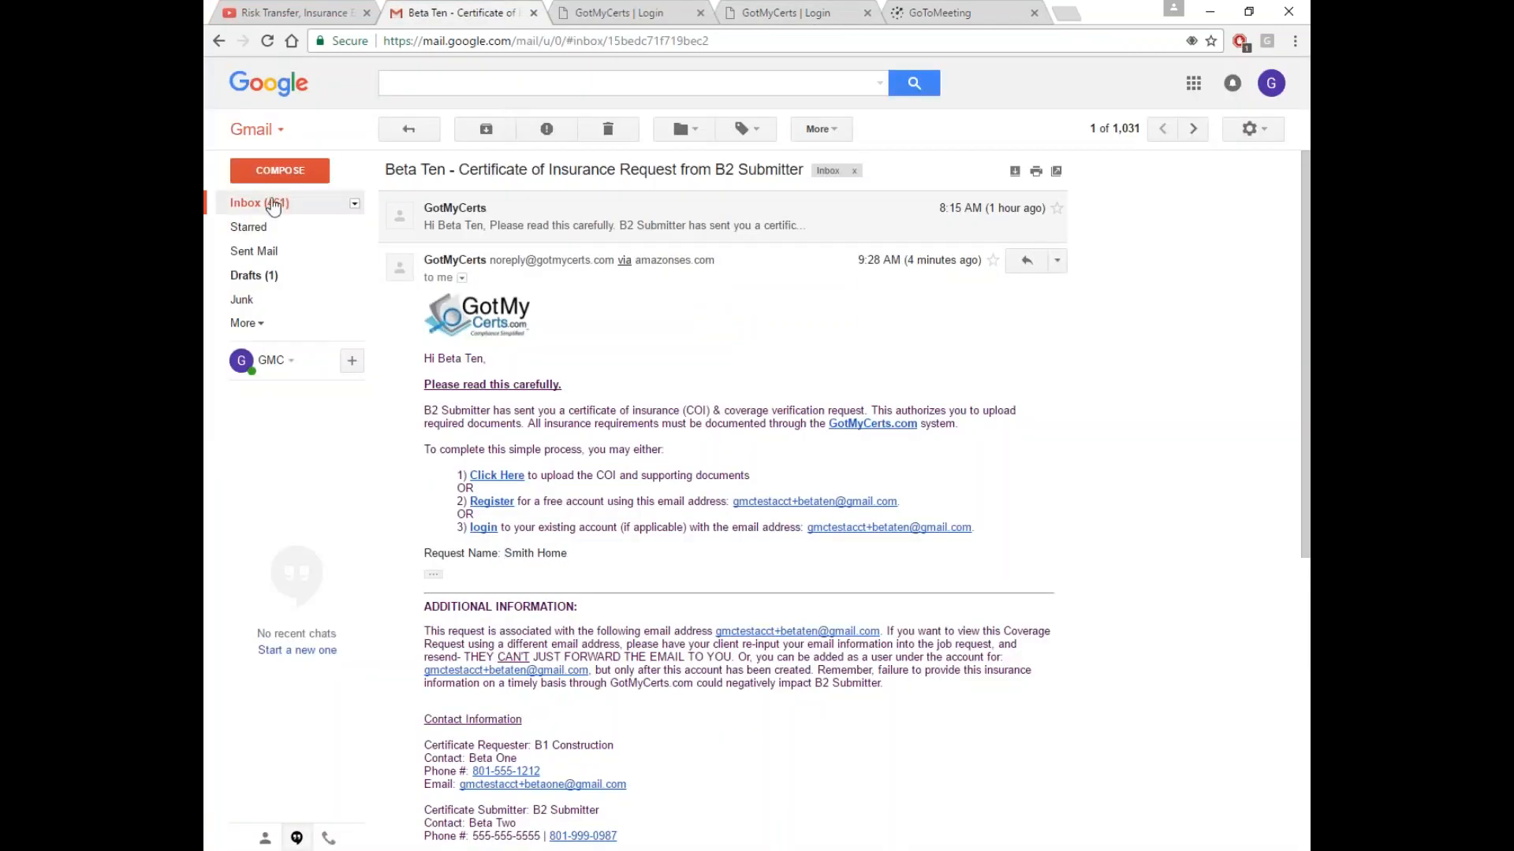
click(276, 203)
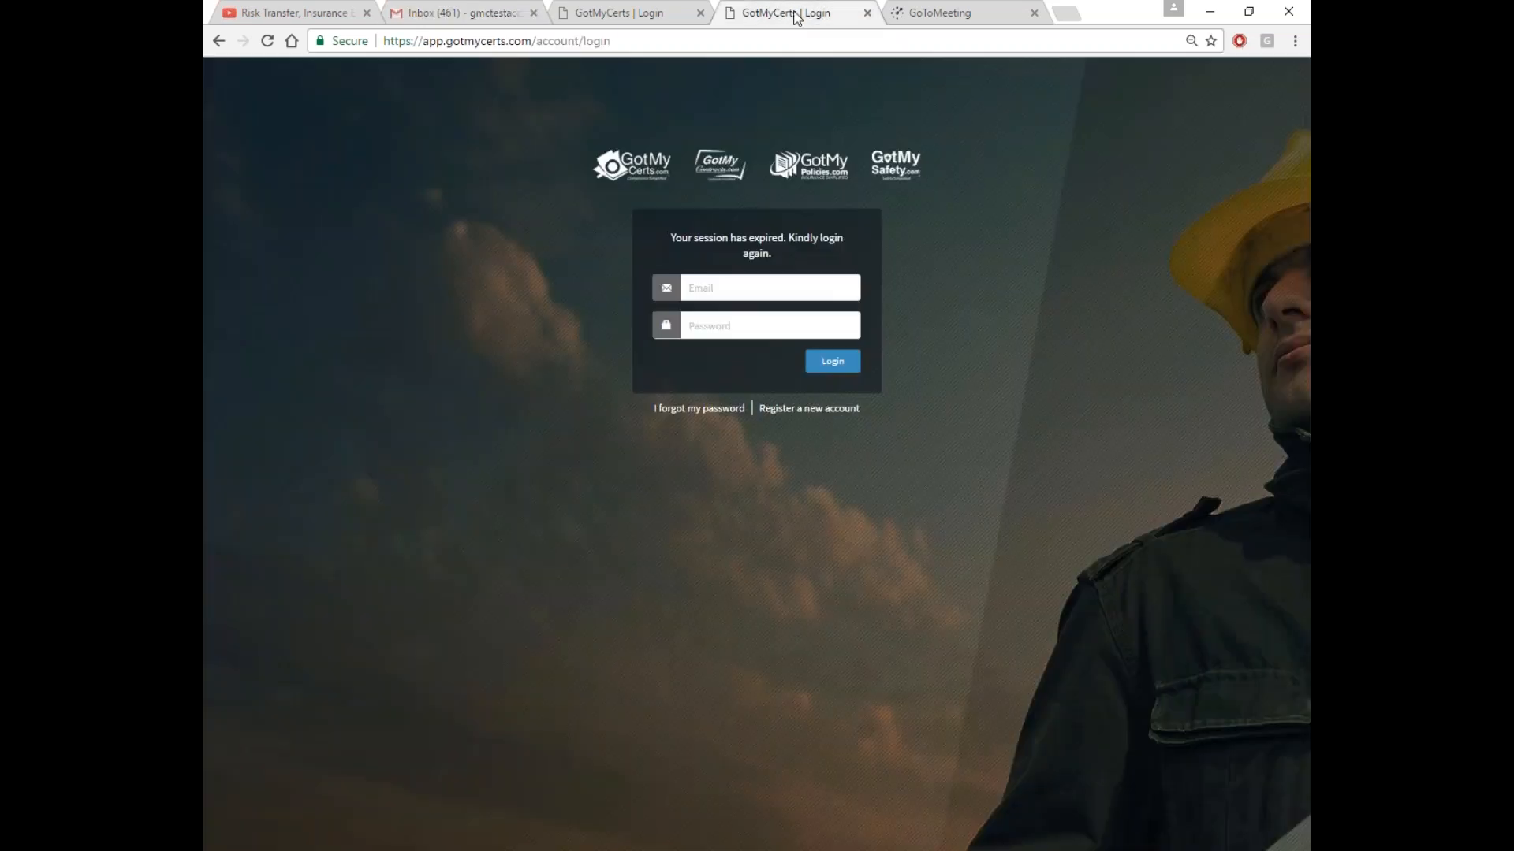
click(795, 14)
click(867, 12)
click(450, 14)
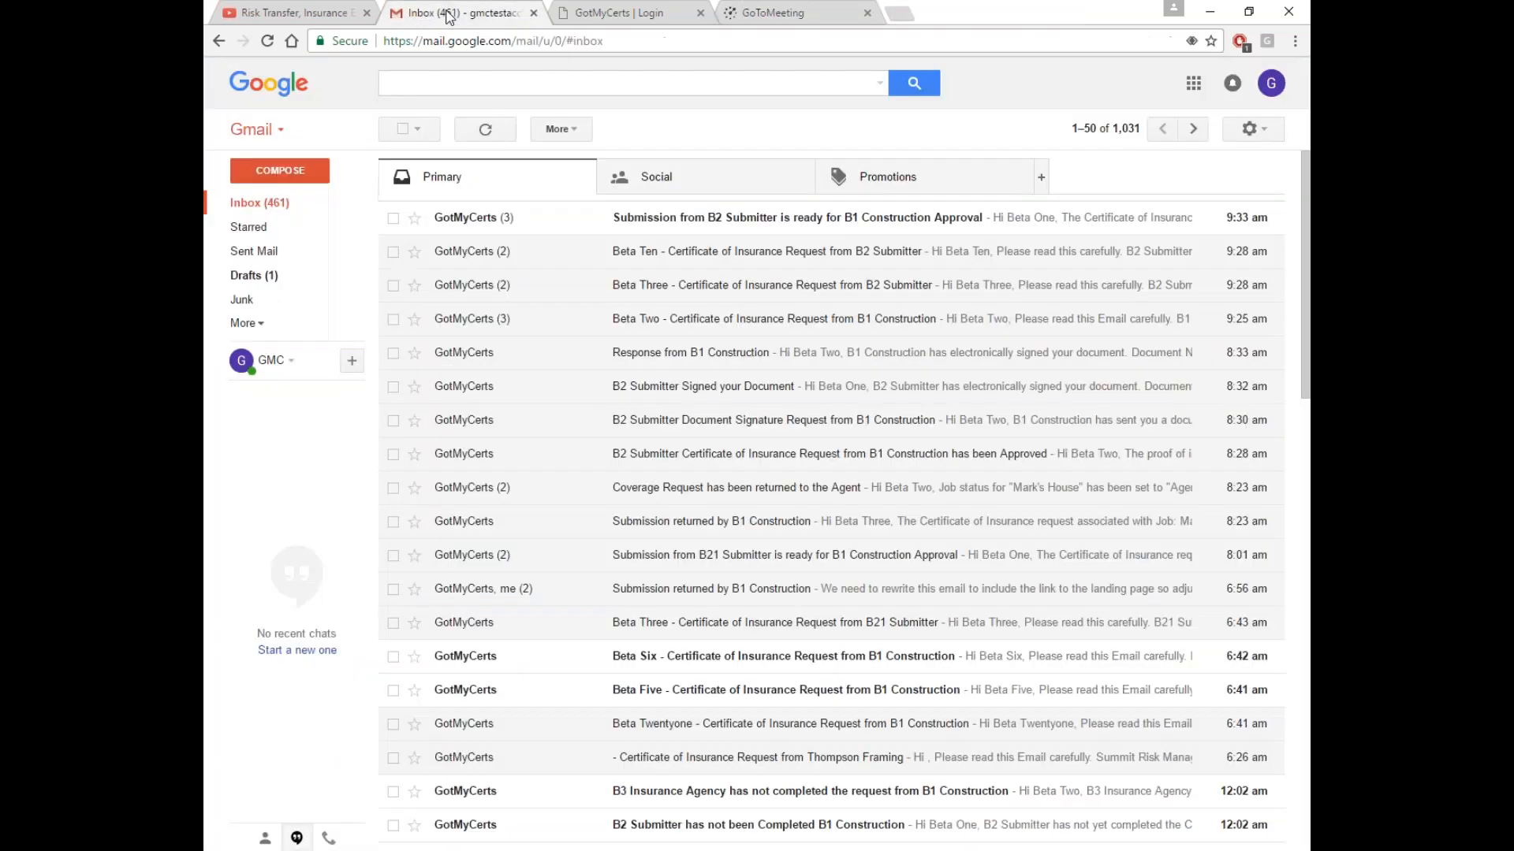
Read the full Smith Home approval-ready email, then go to the GotMyCerts login tab
click(633, 228)
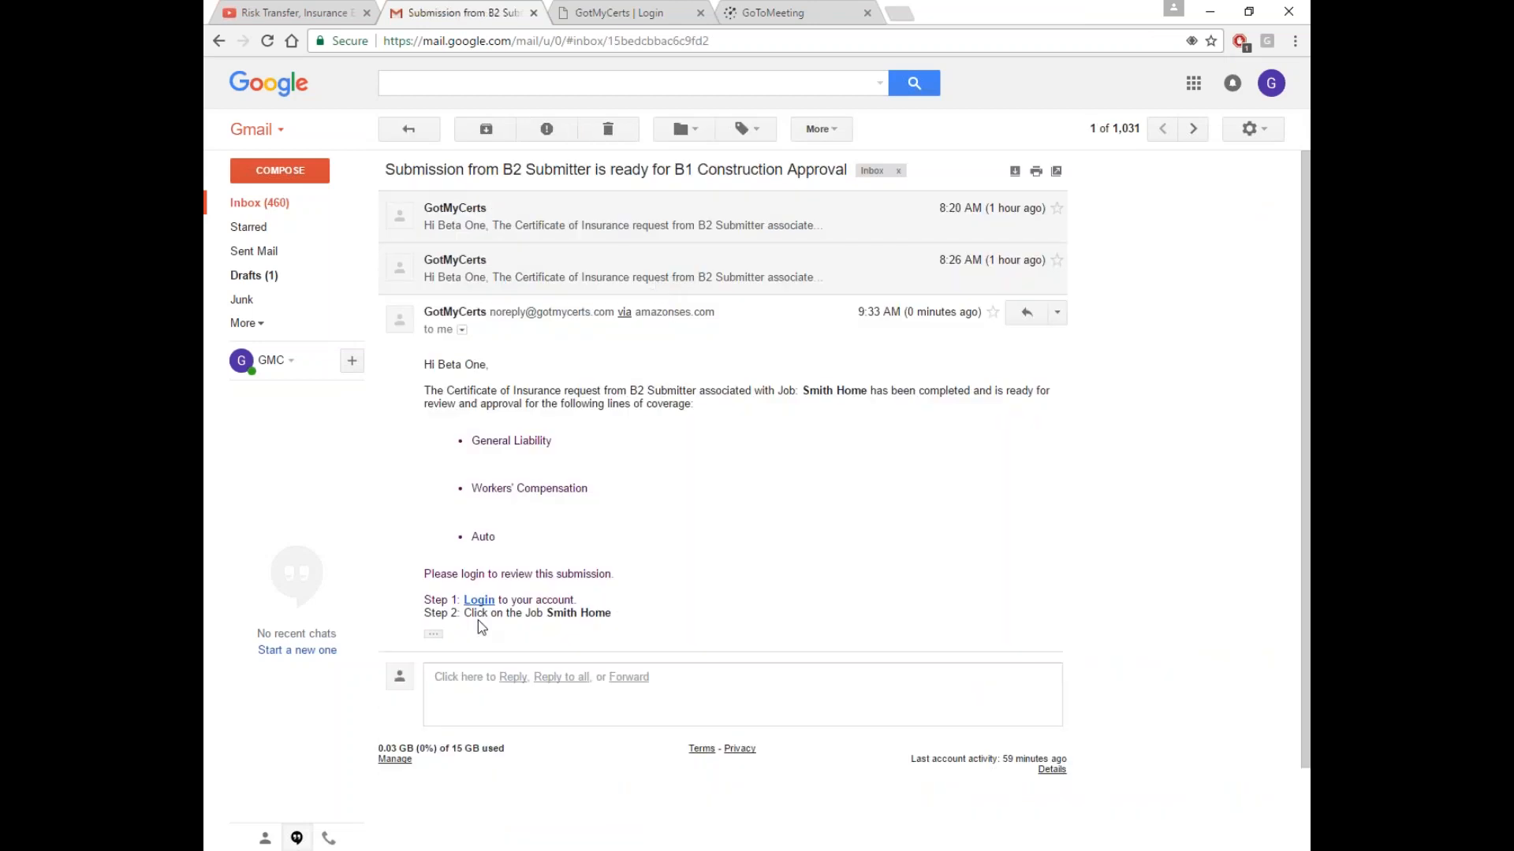
click(432, 634)
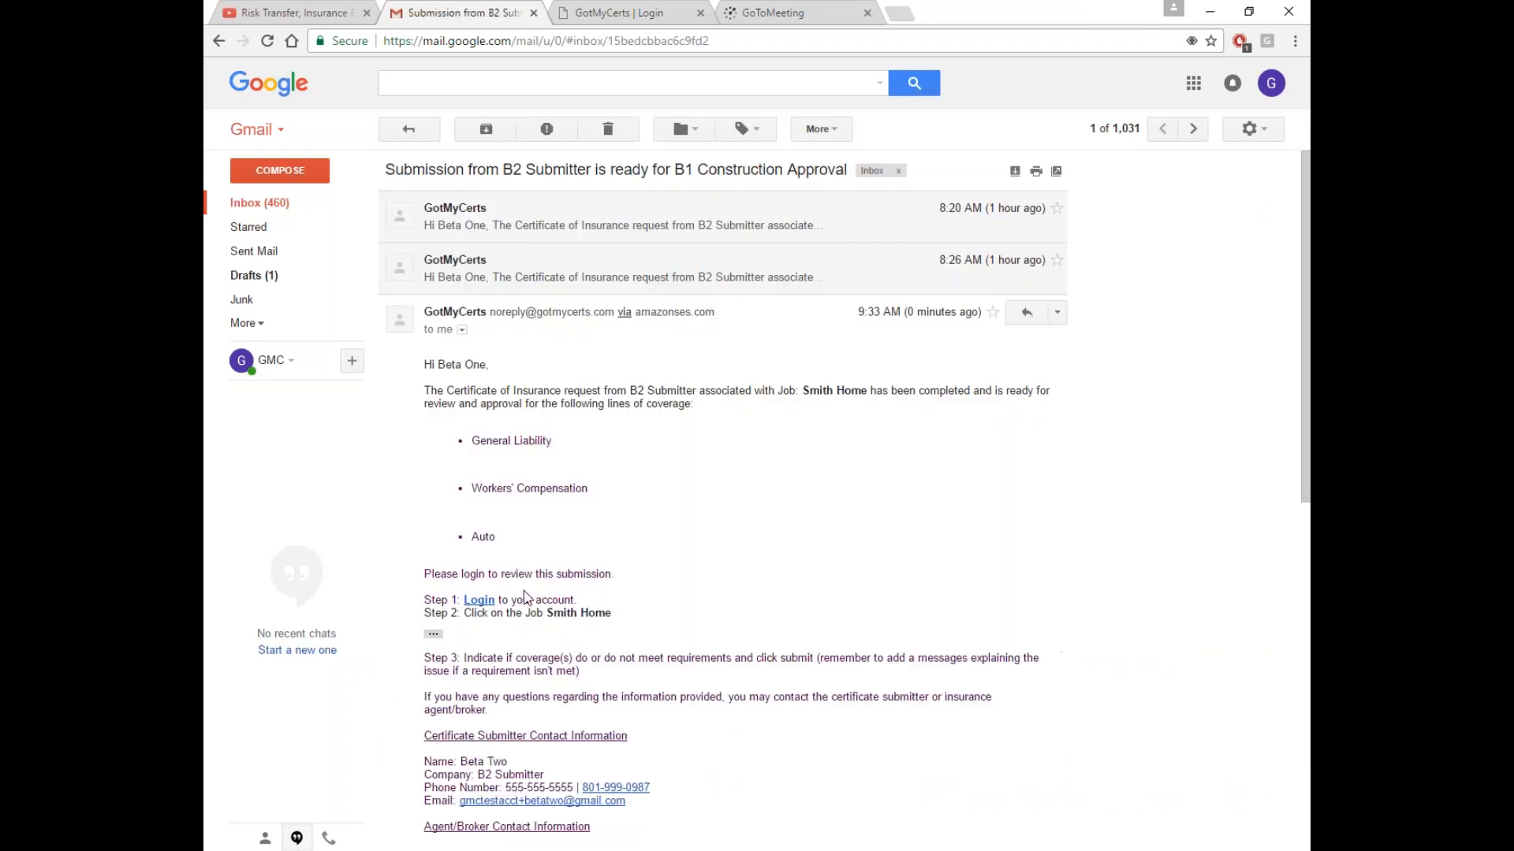
drag(548, 615, 618, 617)
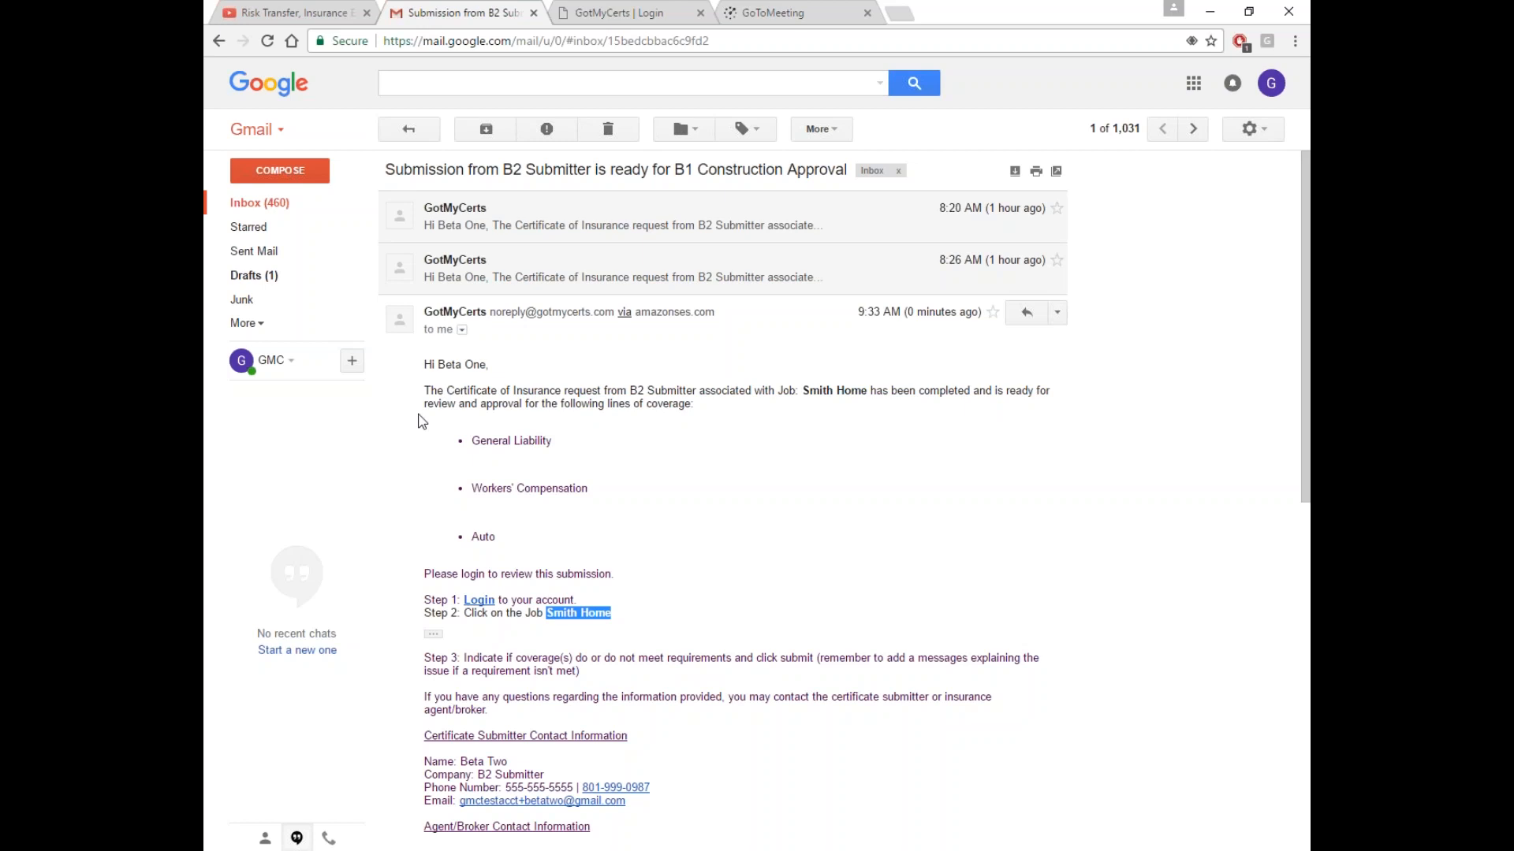
click(645, 21)
Log back into GotMyCerts with the saved email and the account password
click(705, 288)
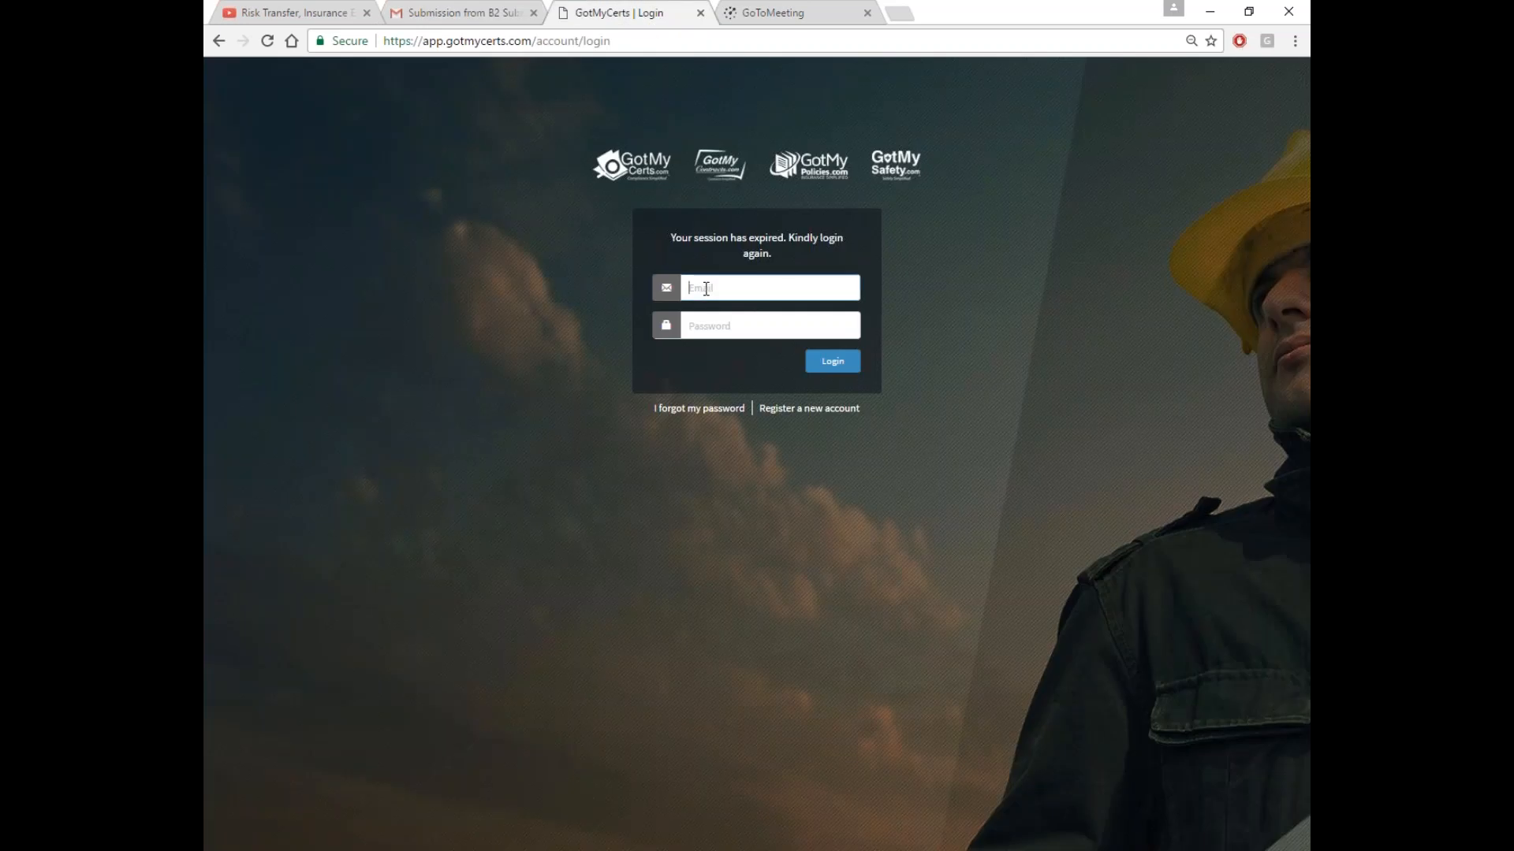
text(mr)
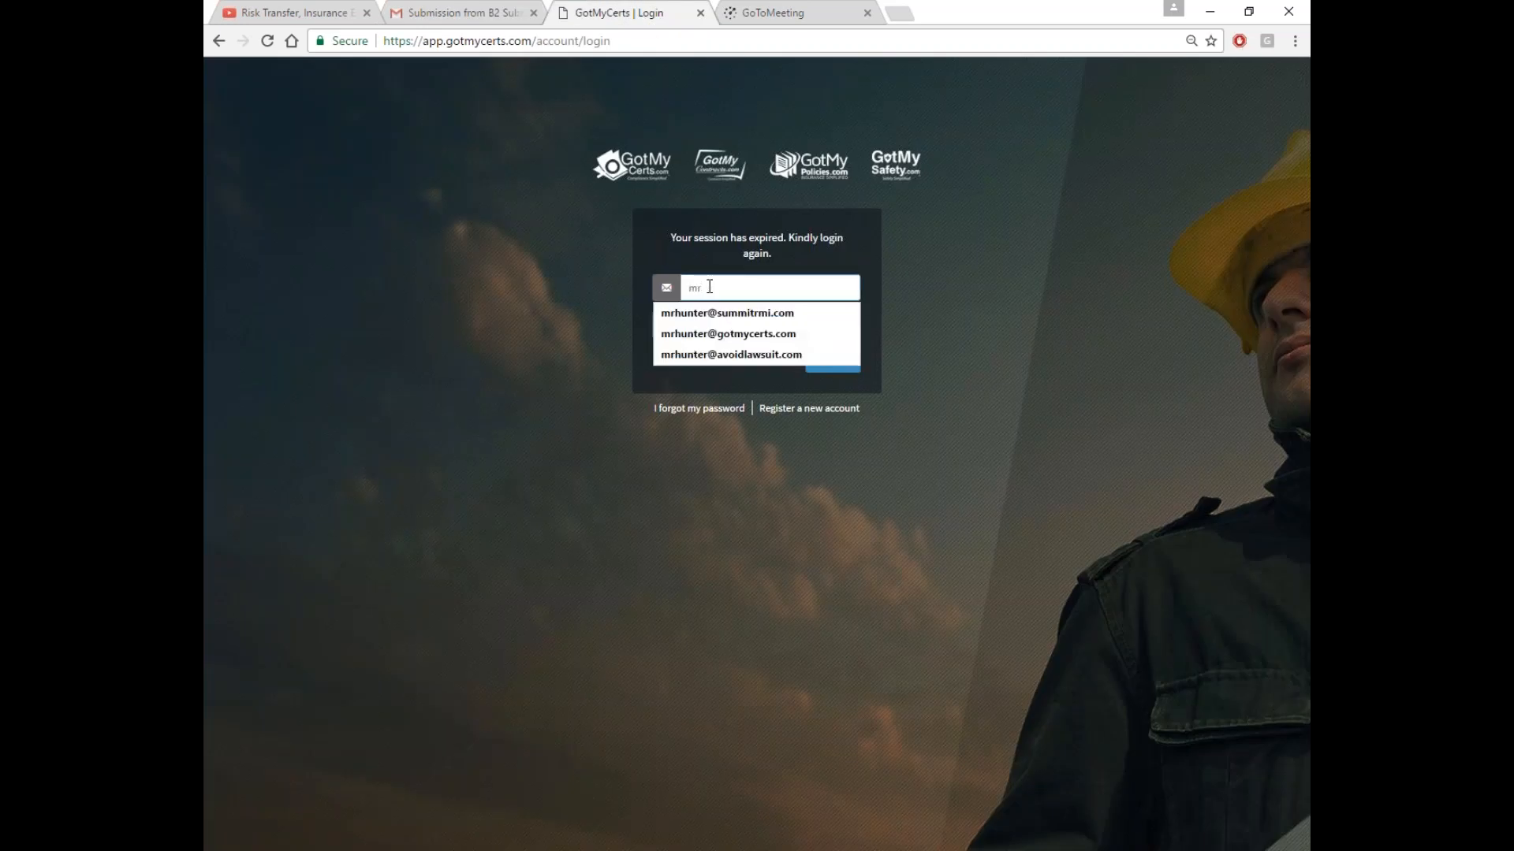
key(Down)
key(Down)
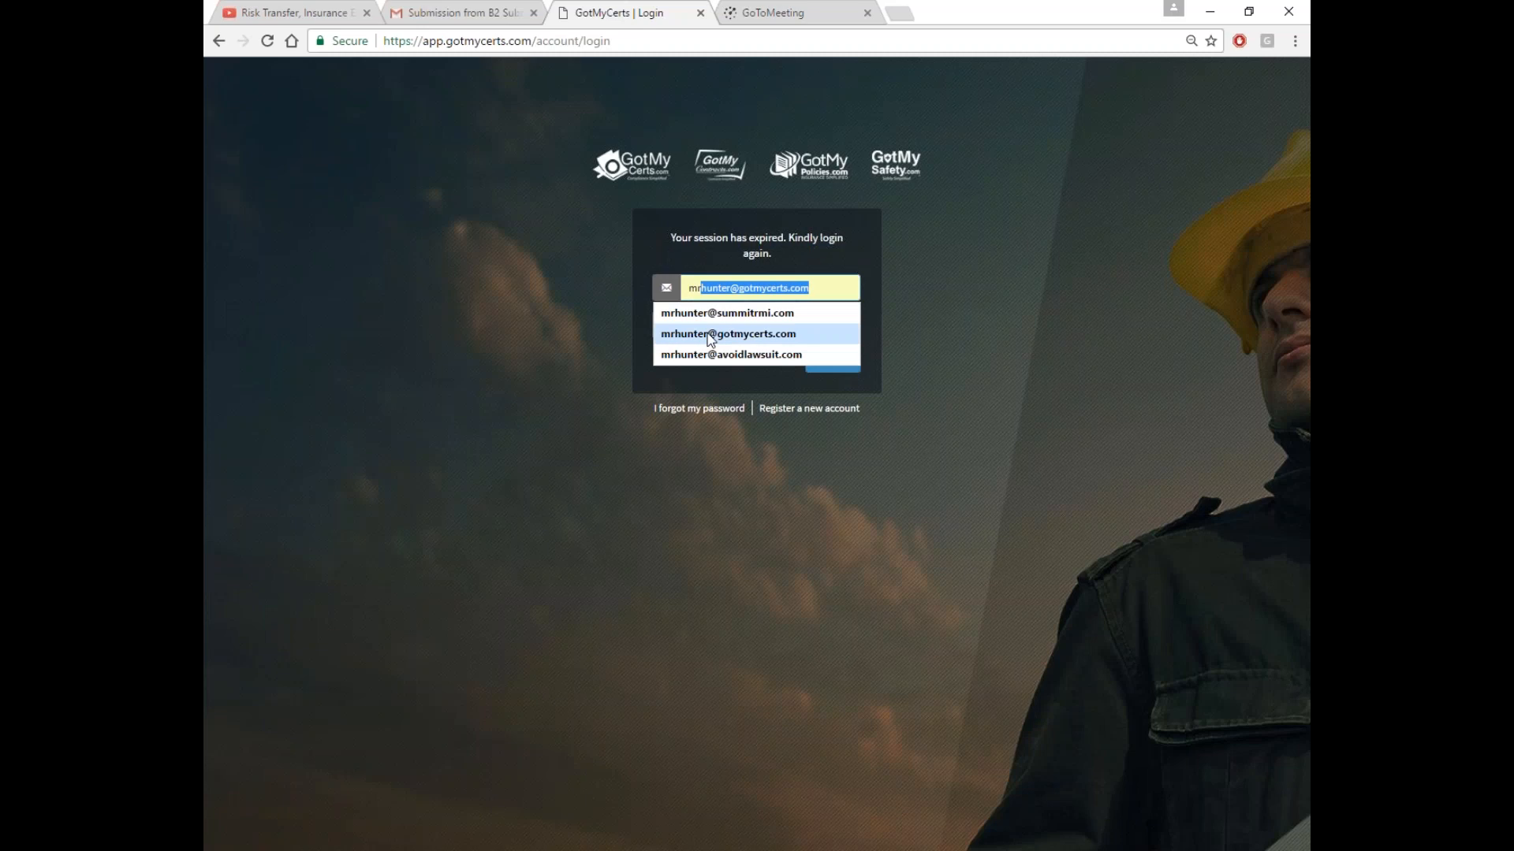
key(Return)
text(•)
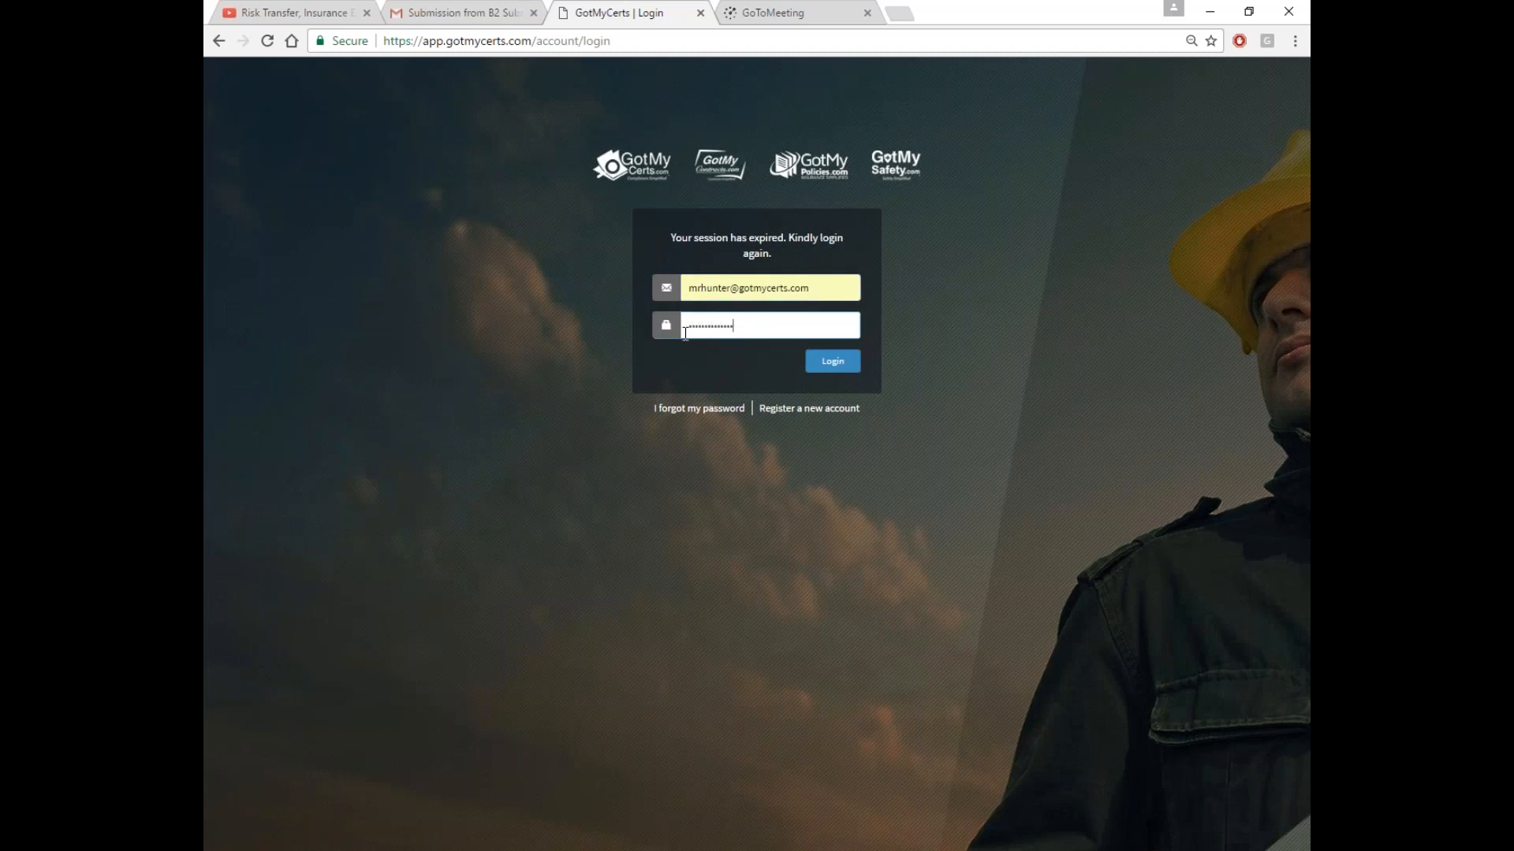
click(829, 369)
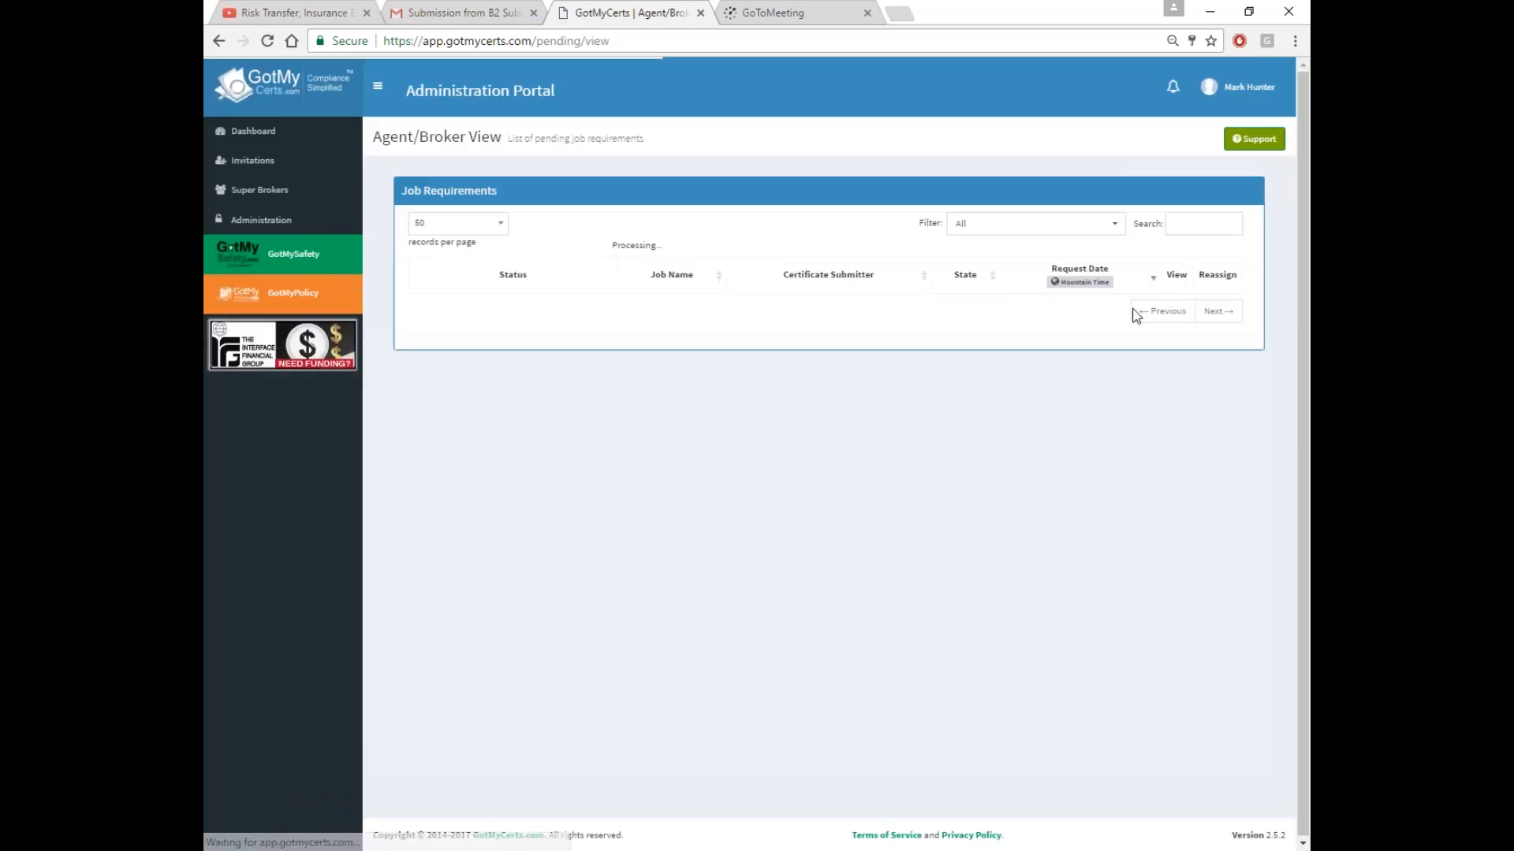
Search 'beta' to switch to B1 Construction's dashboard and view the Smith Home request
click(1185, 229)
text(beta)
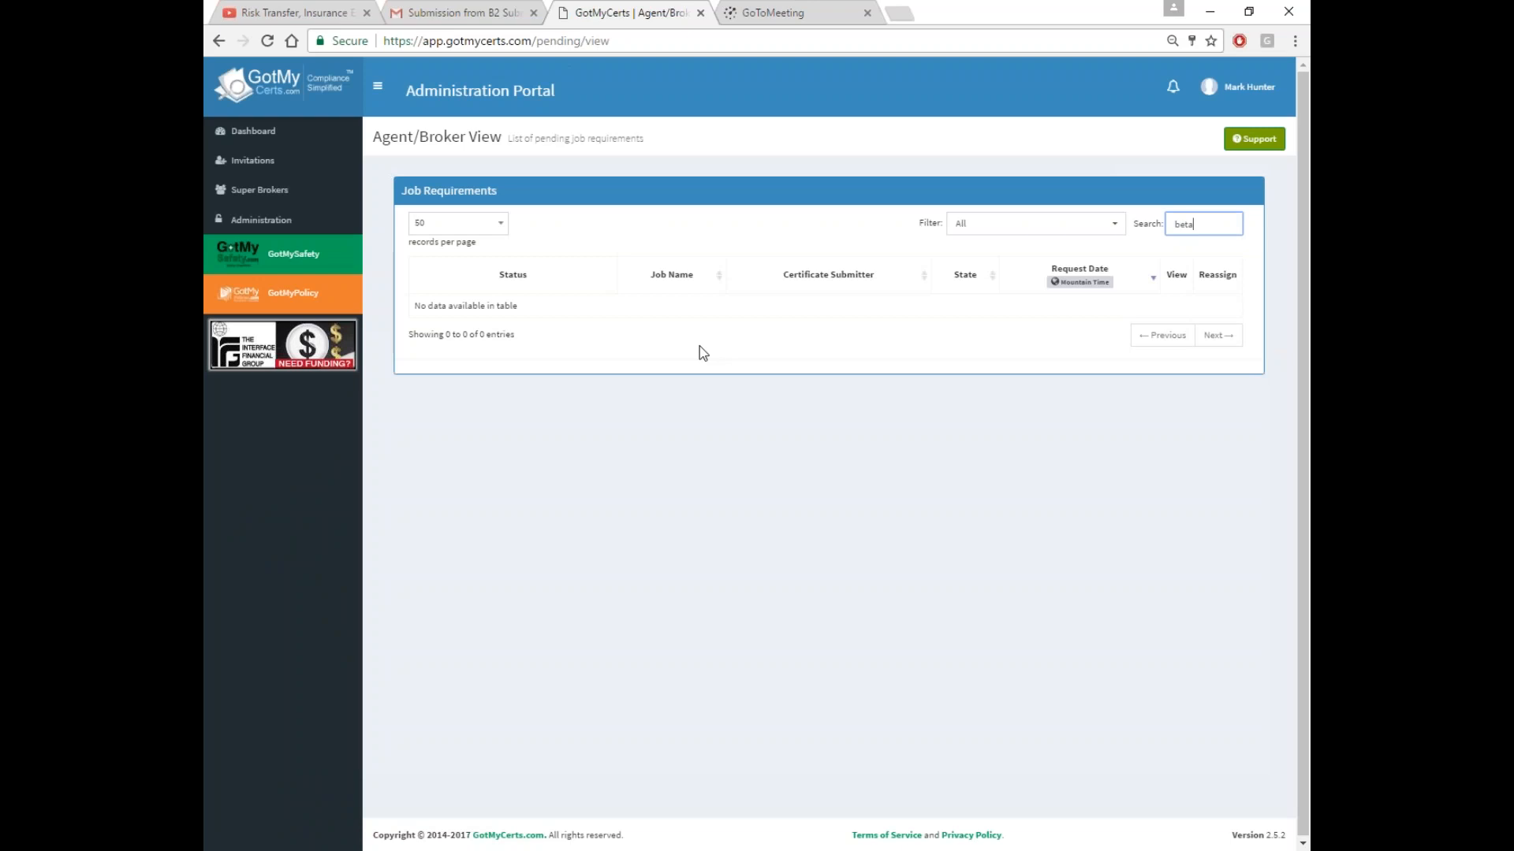
click(276, 139)
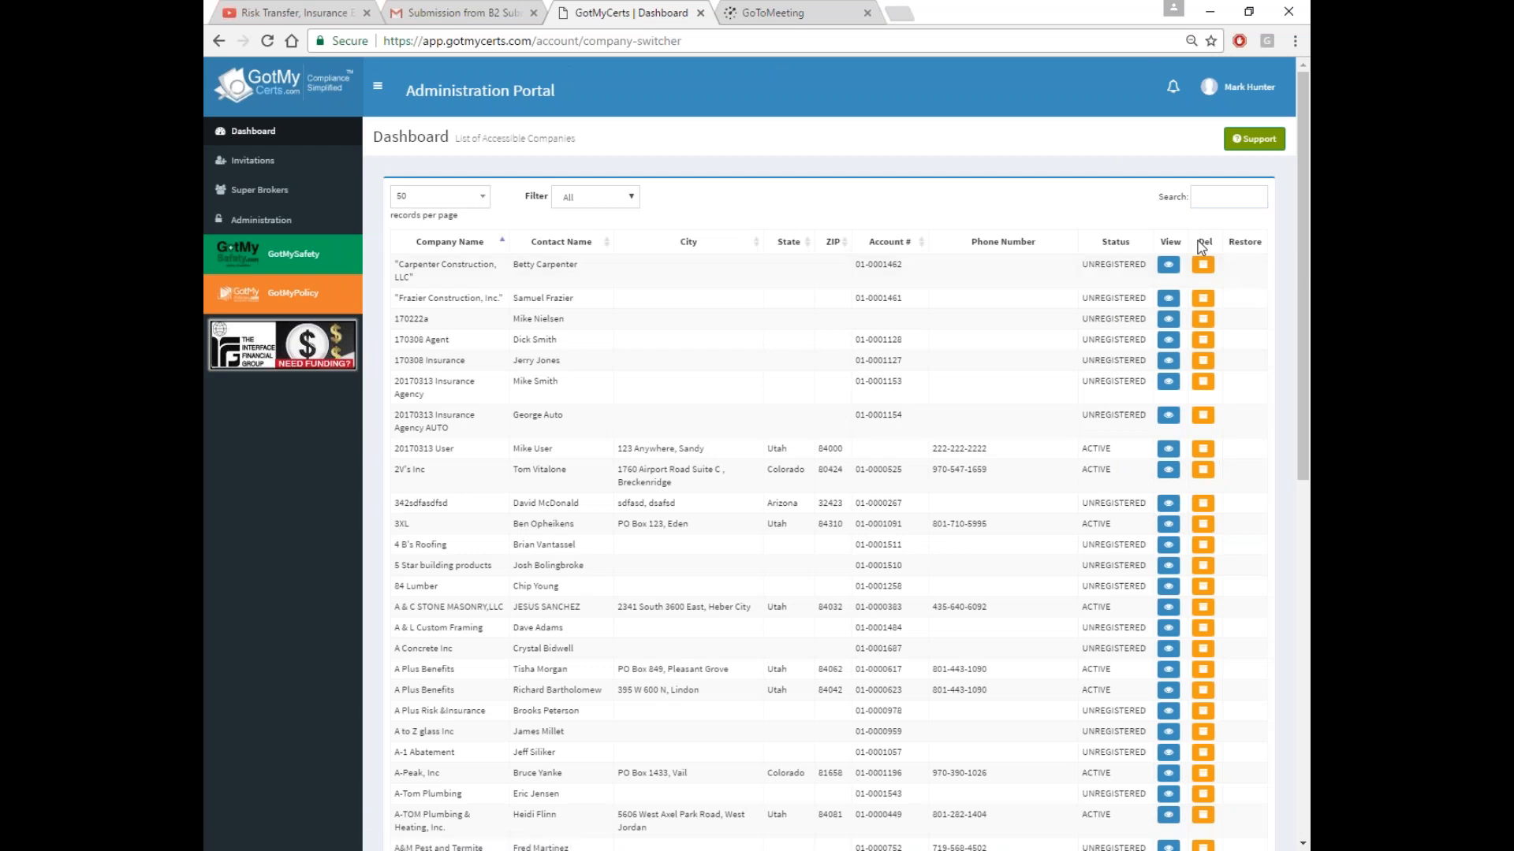
click(1206, 199)
text(beta)
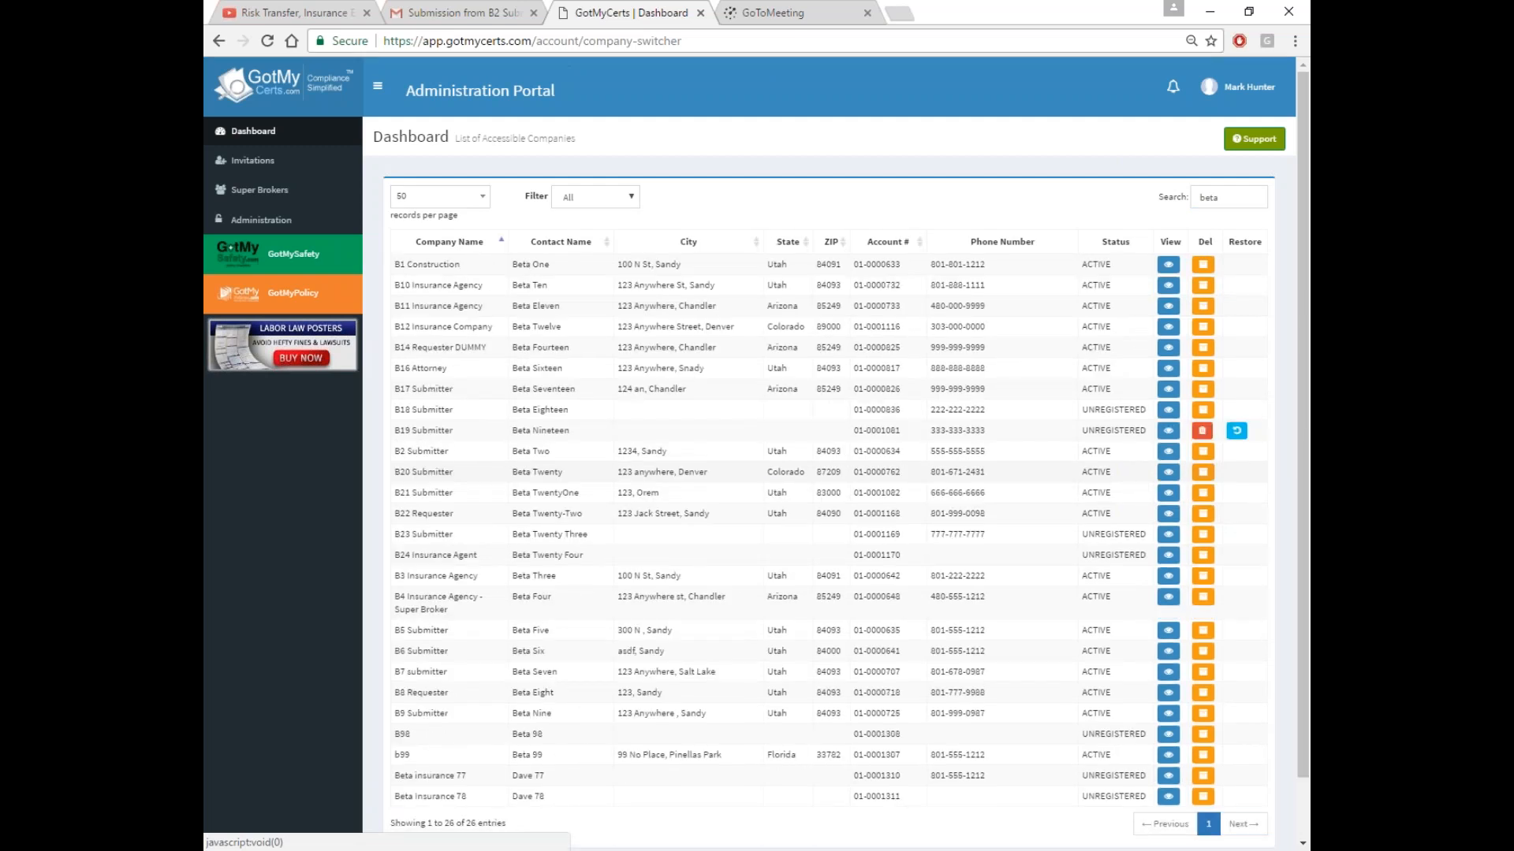
click(584, 368)
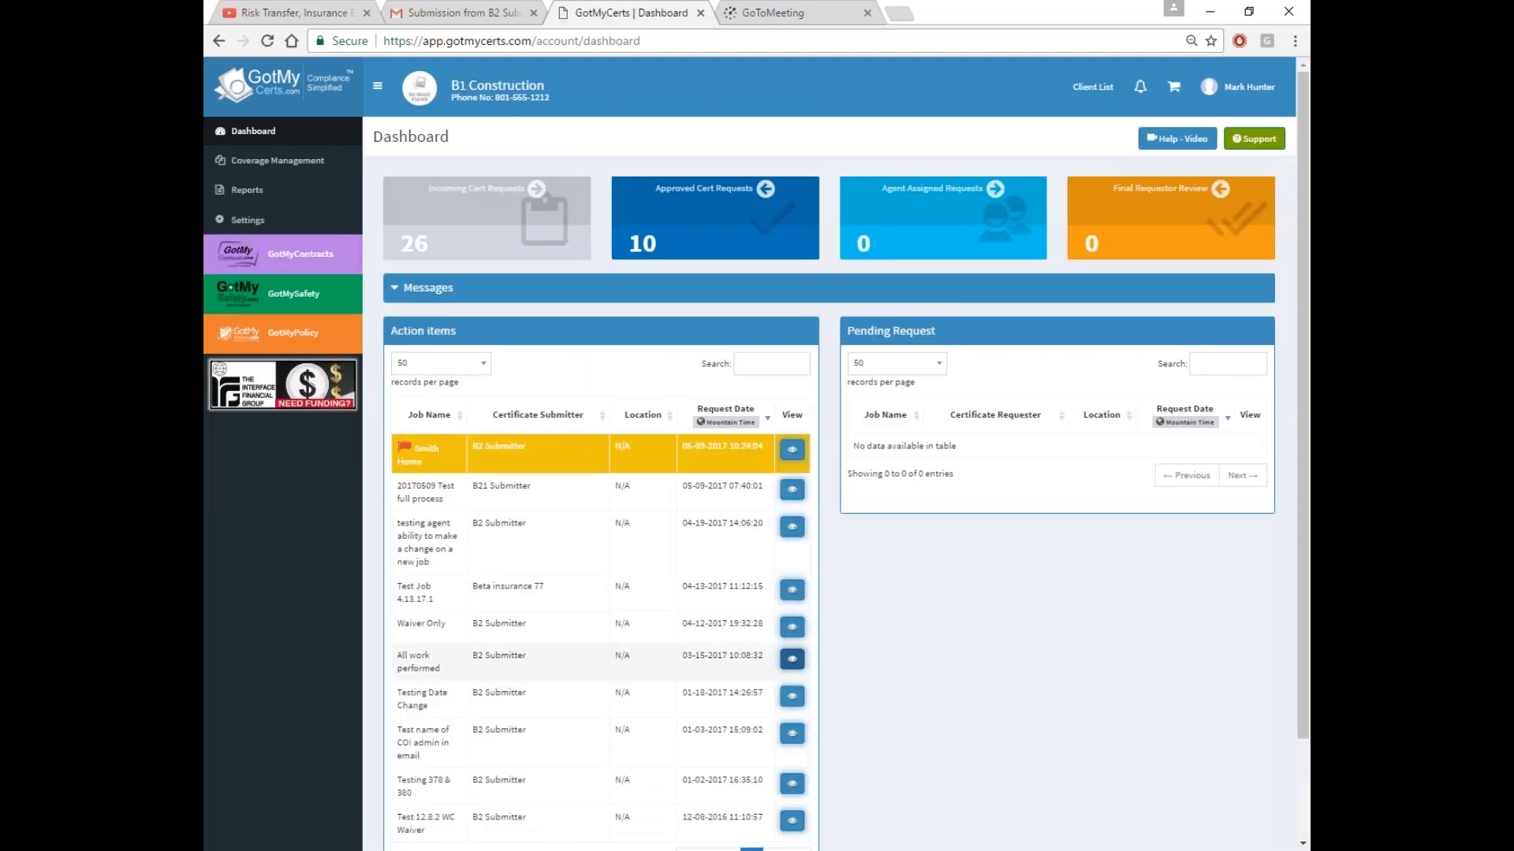
click(791, 450)
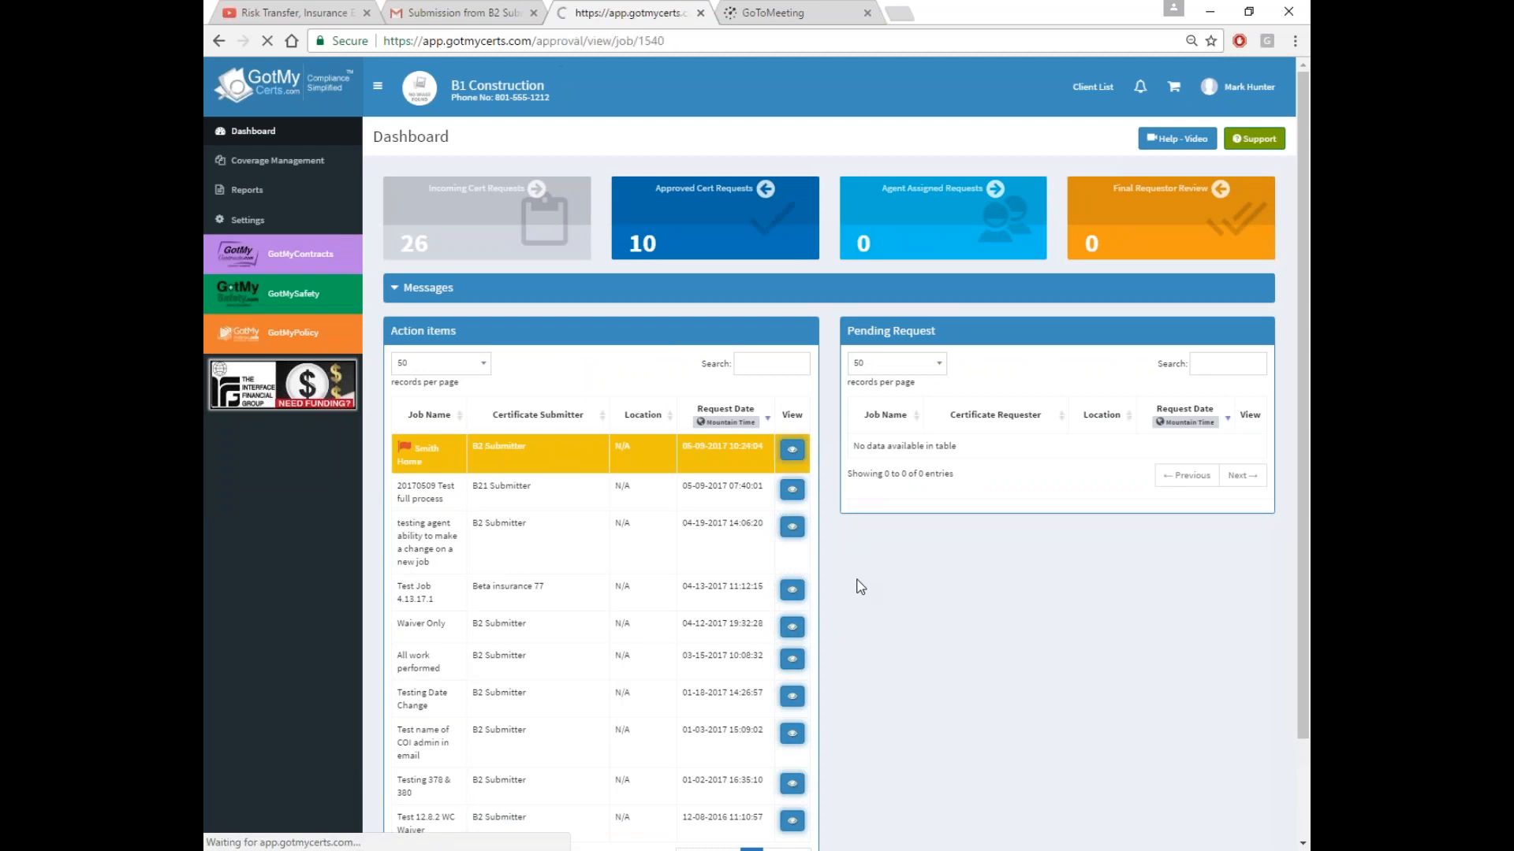
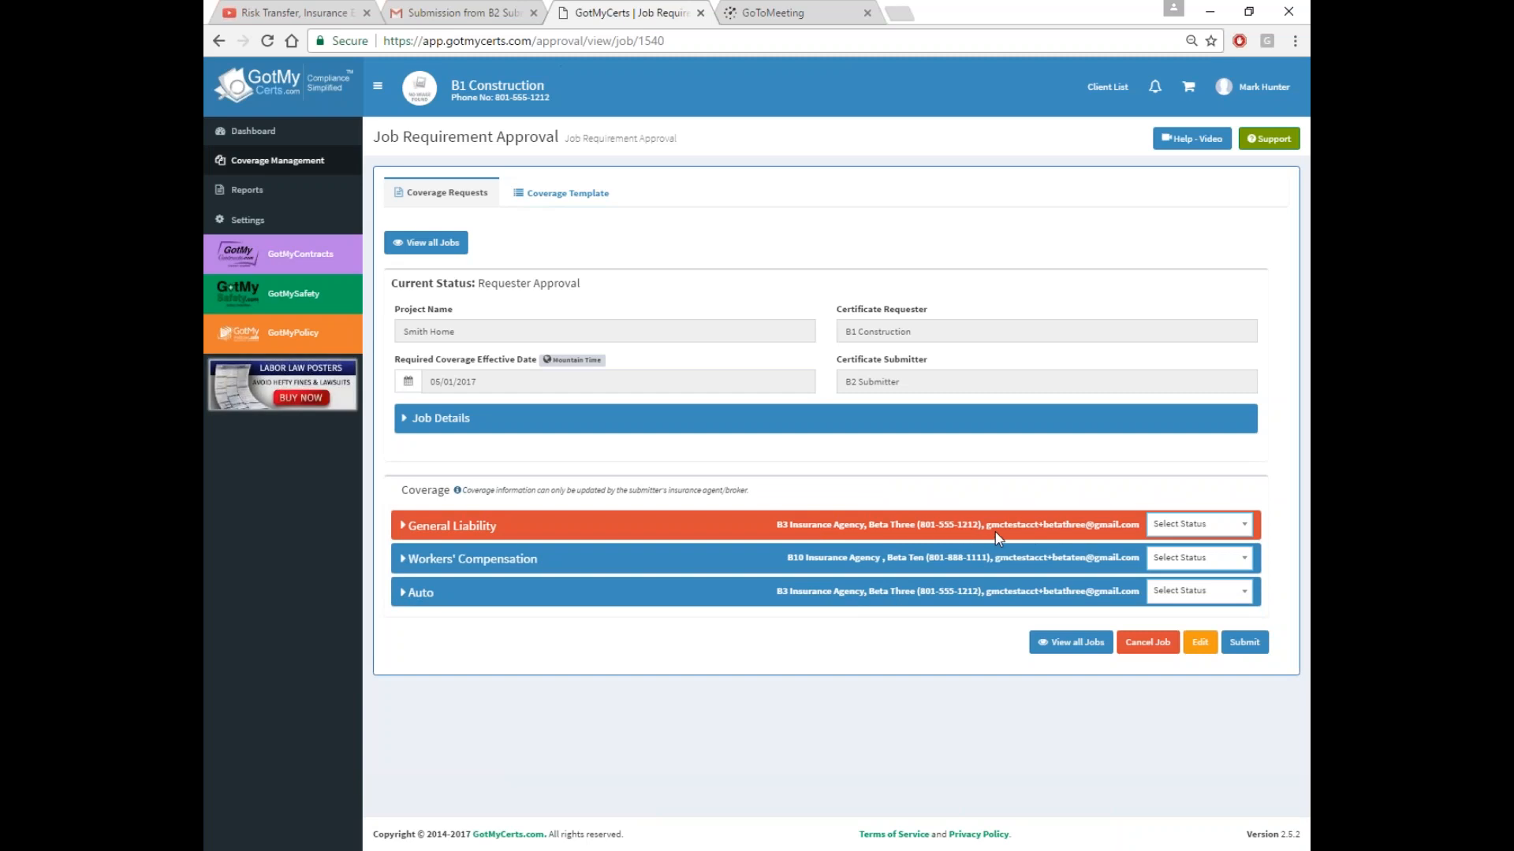
Review the Workers' Compensation certificate and its waiver of subrogation endorsement document
click(733, 564)
scroll(678, 607, down, 5)
click(897, 242)
click(896, 298)
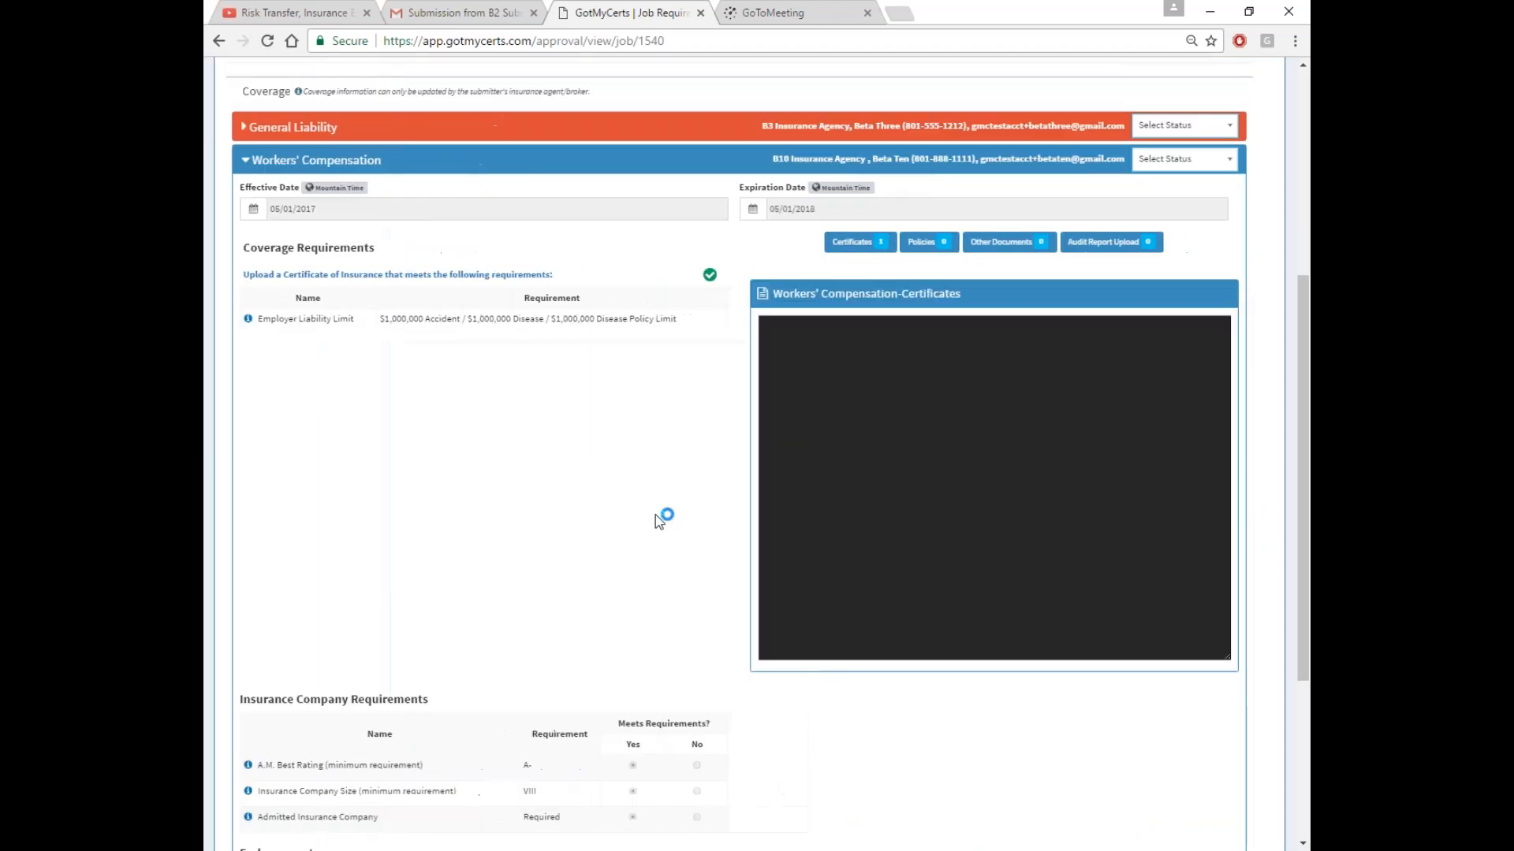
scroll(642, 561, down, 2)
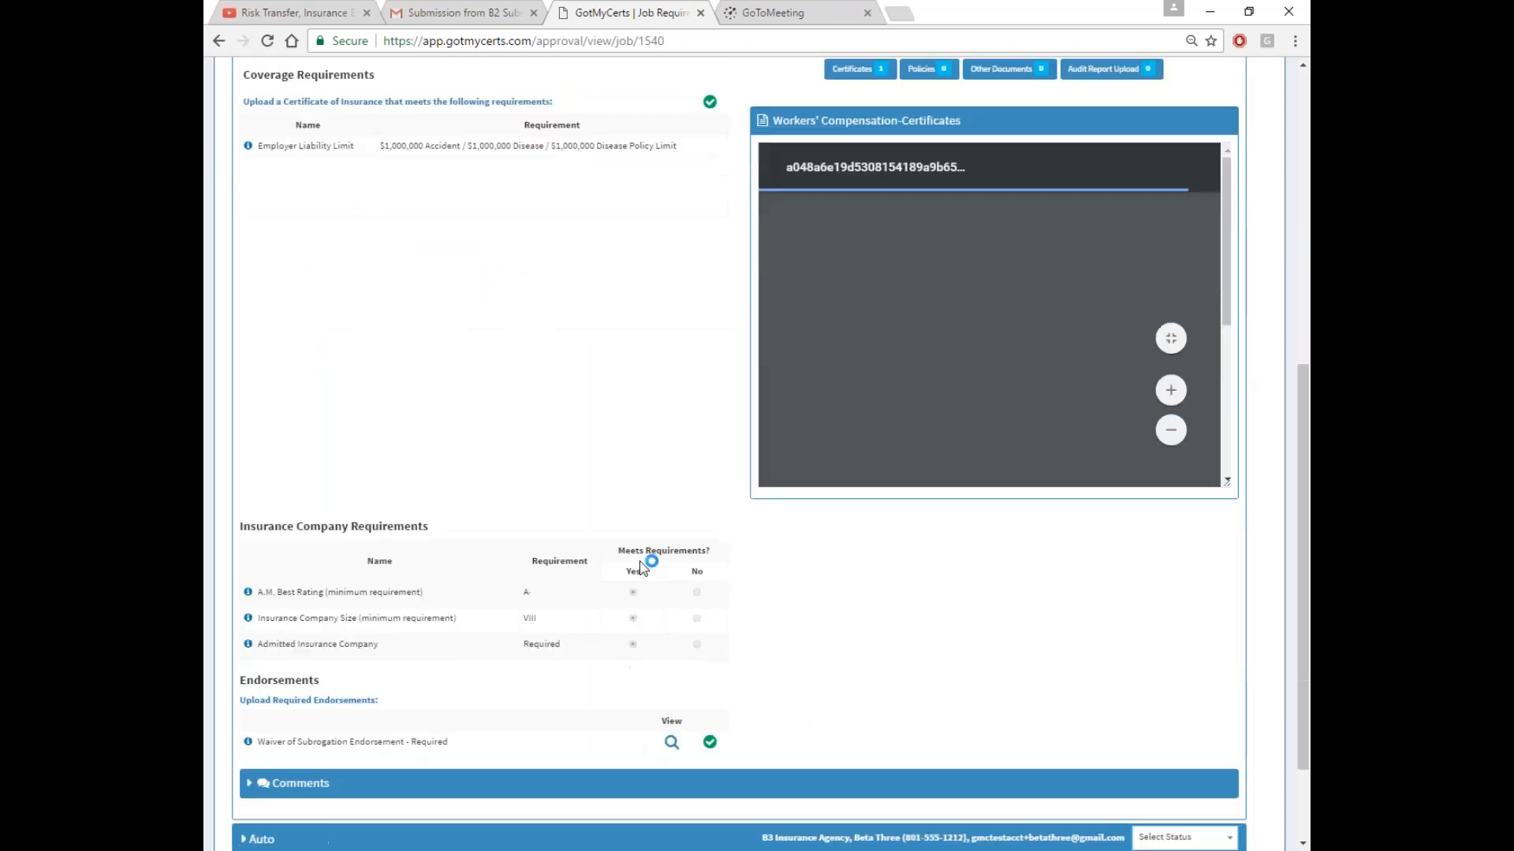
click(672, 742)
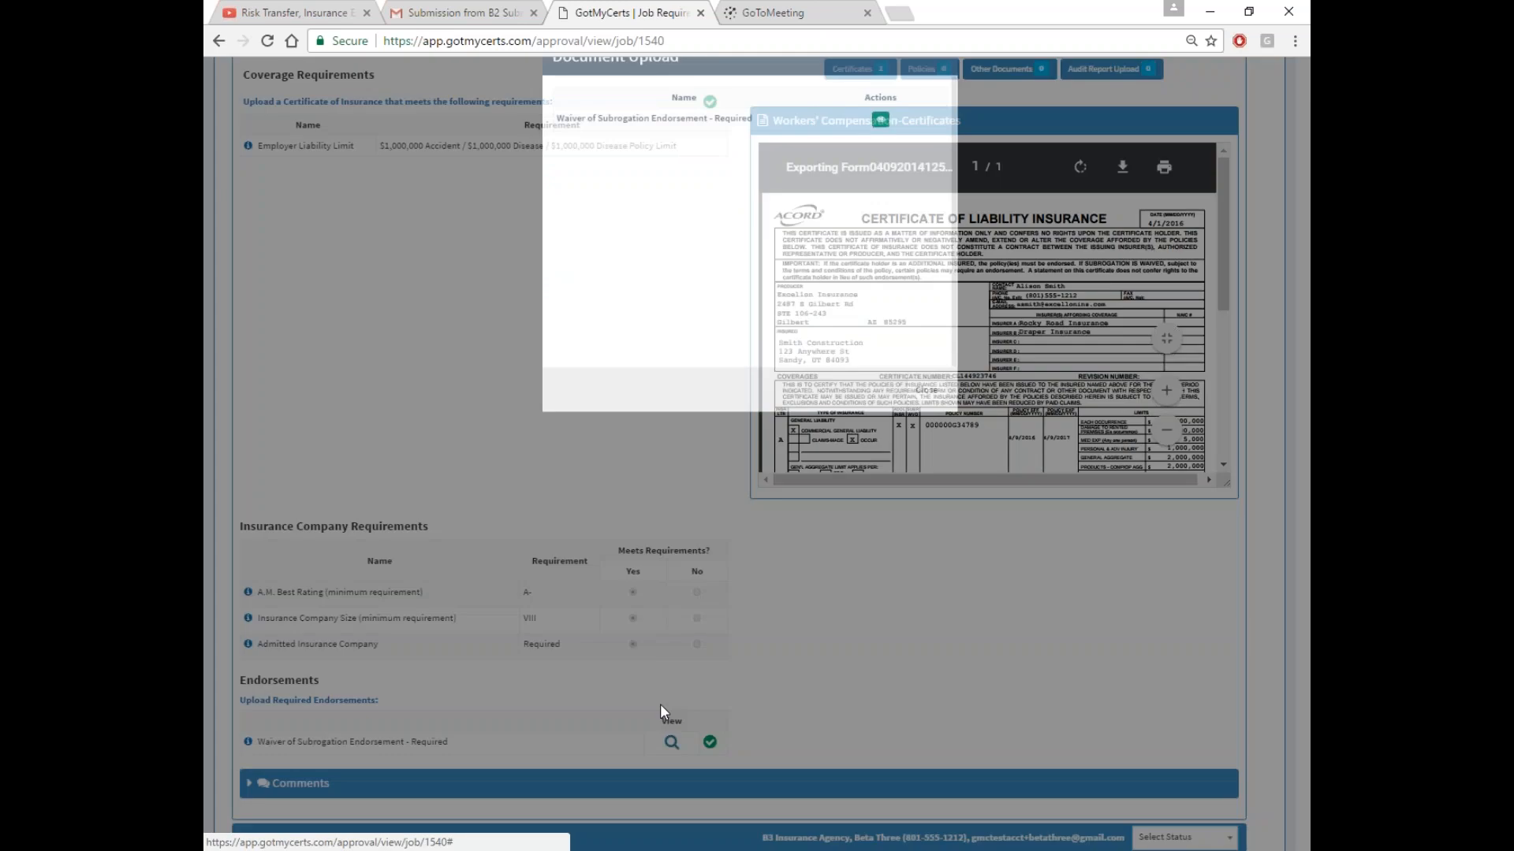
click(880, 161)
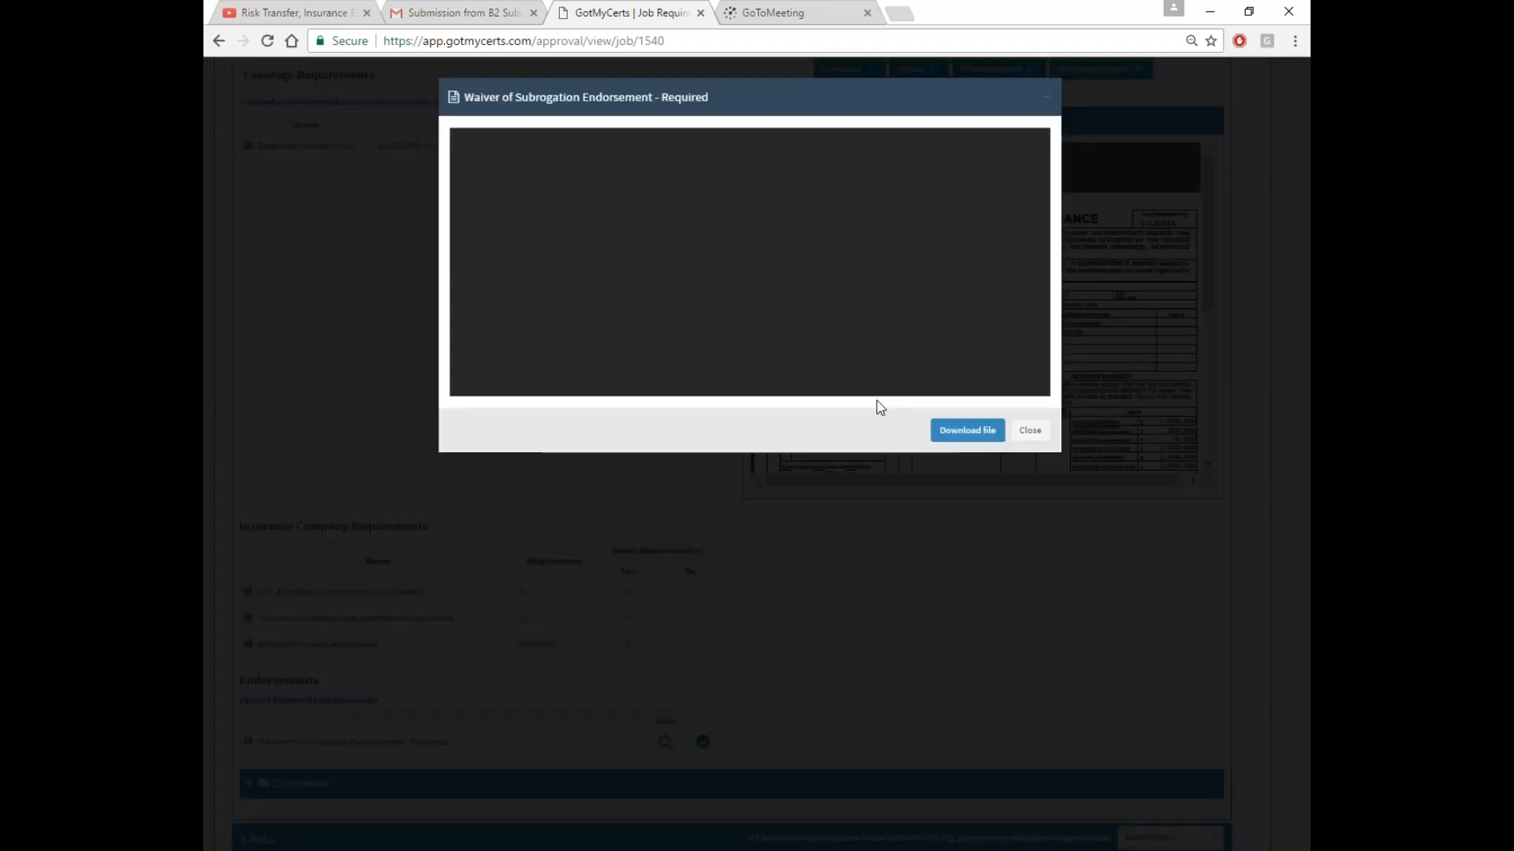
click(1029, 432)
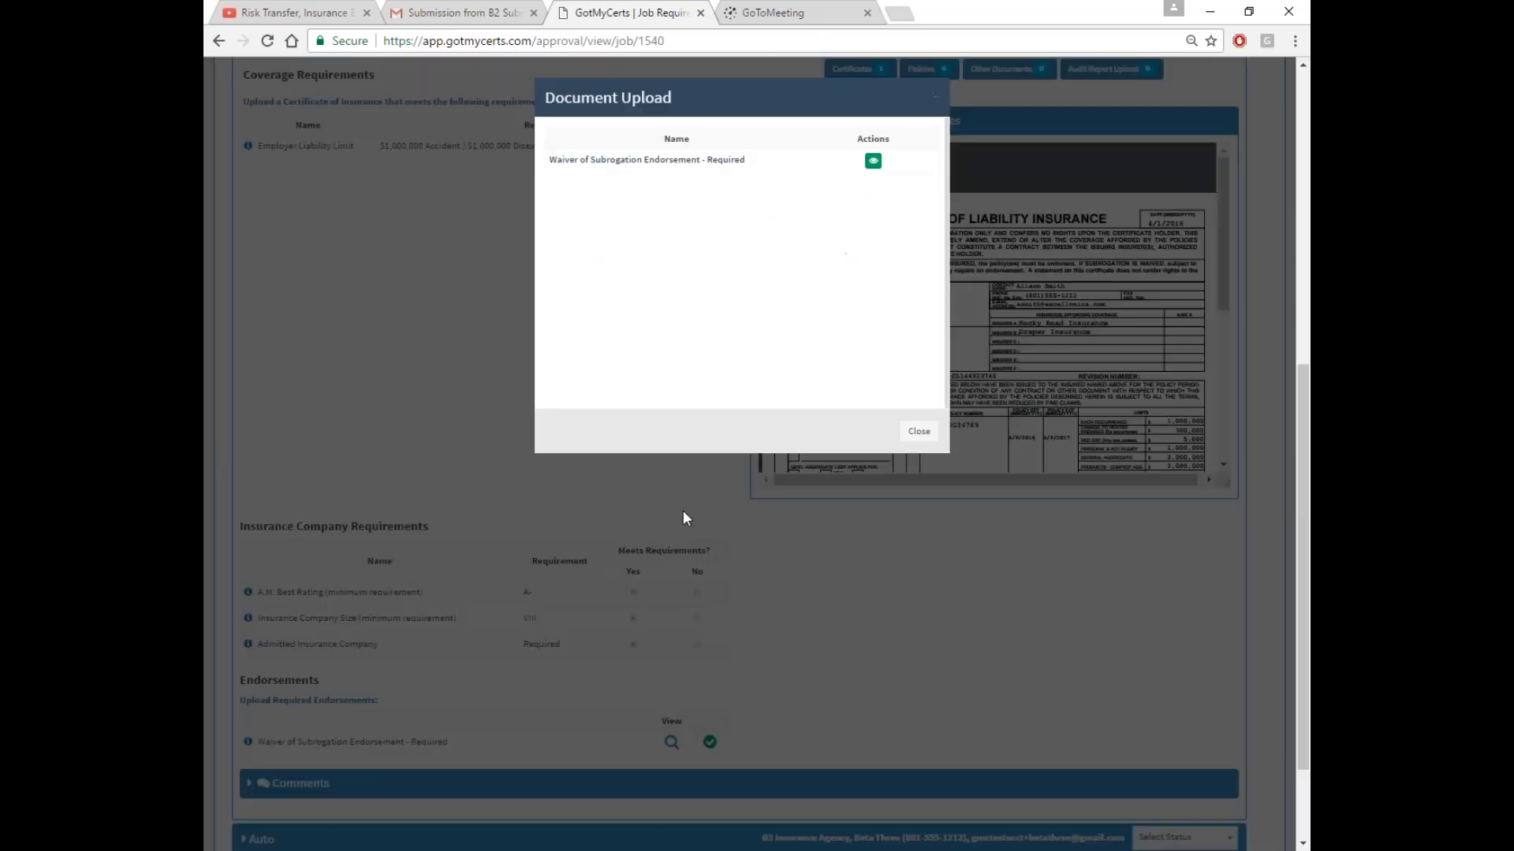
click(917, 432)
scroll(907, 425, up, 5)
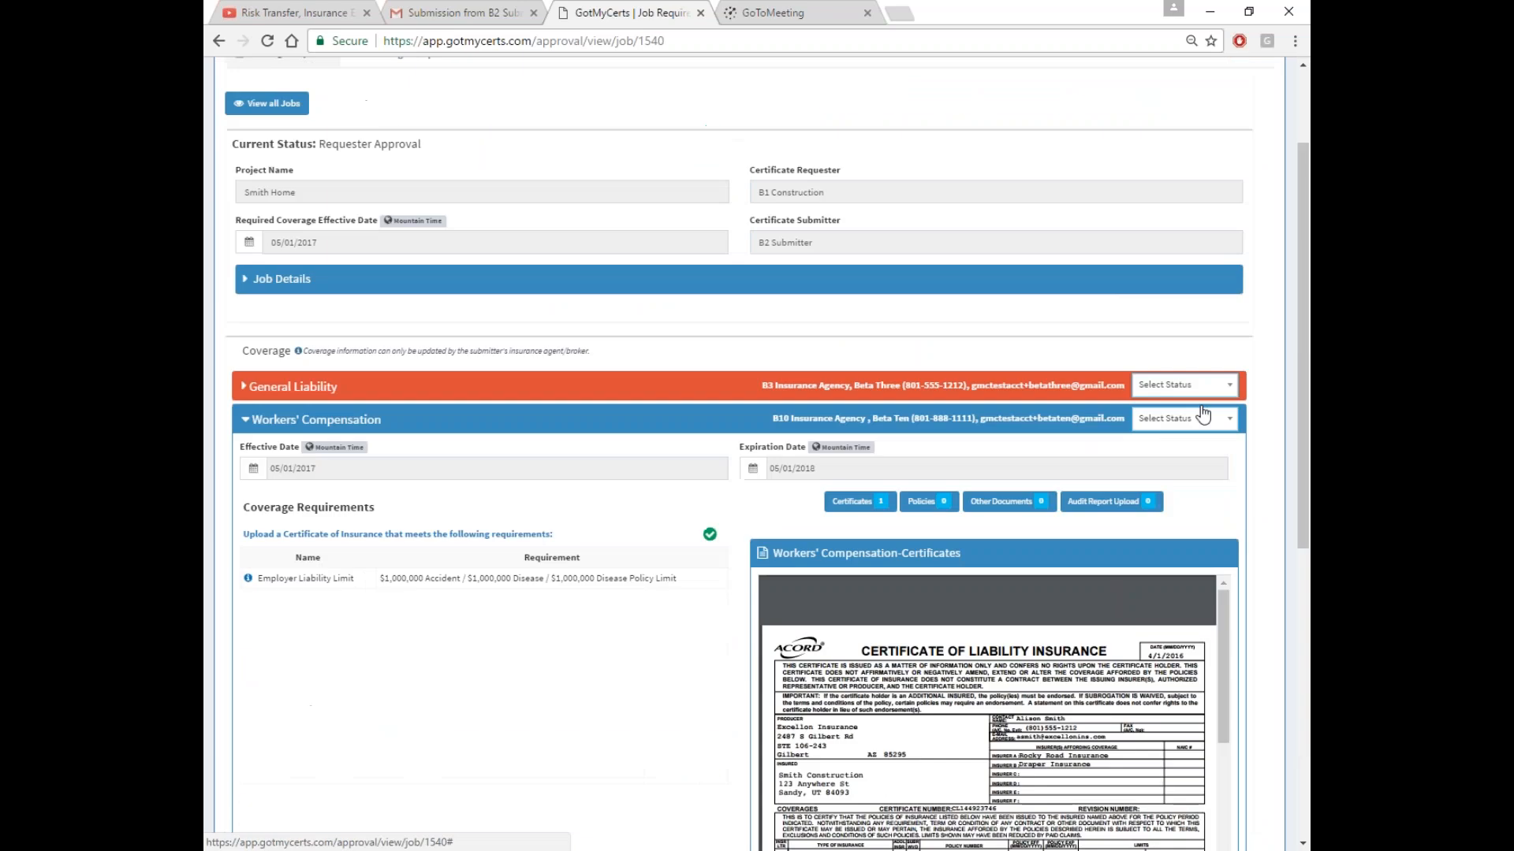
click(670, 425)
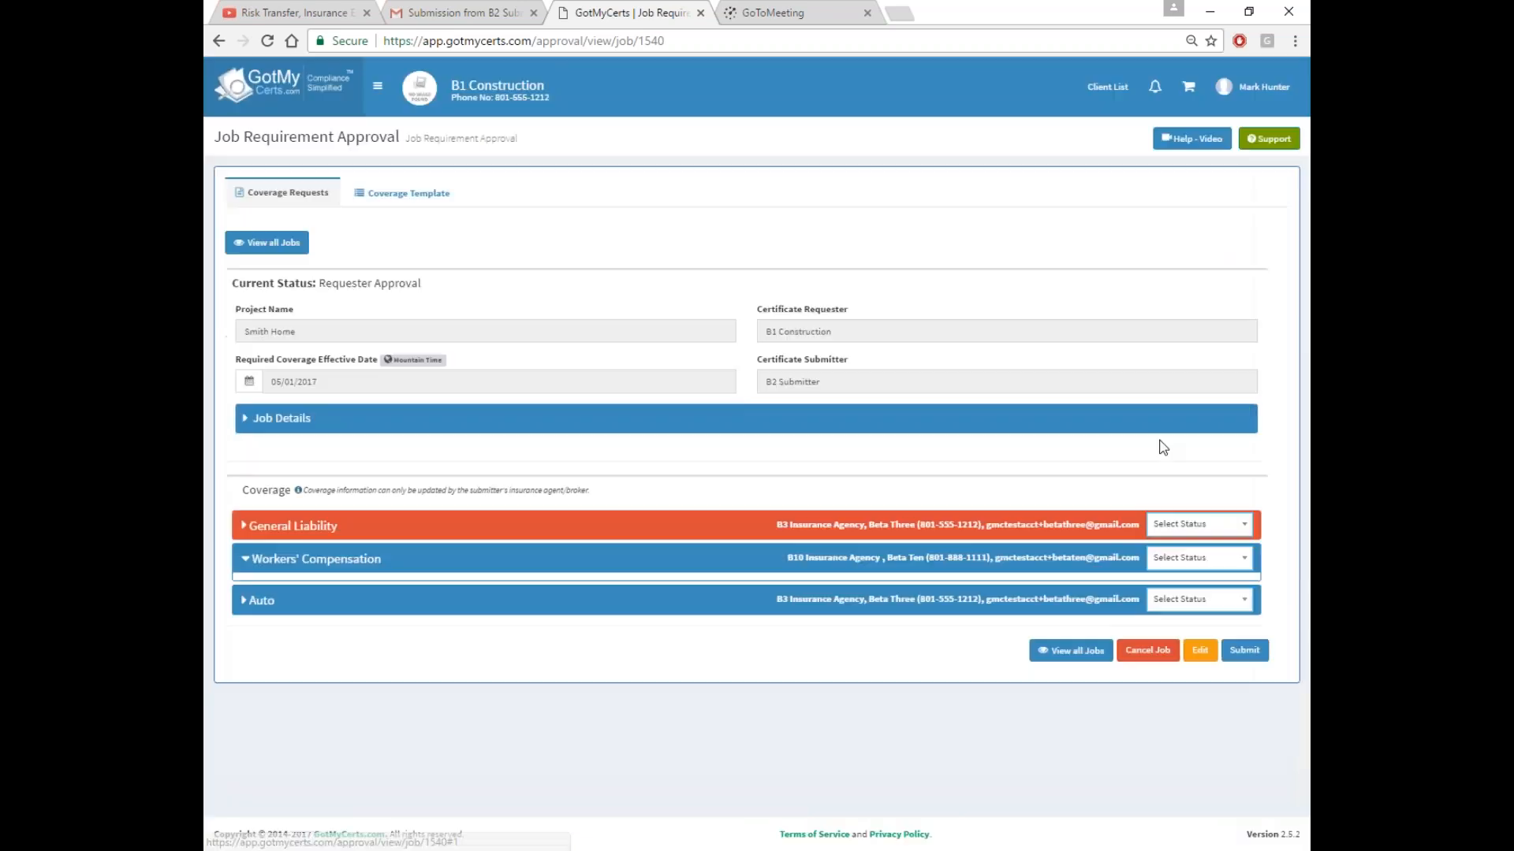
Set the Workers' Compensation and Auto statuses to Approve and expand General Liability
click(1183, 558)
click(1177, 627)
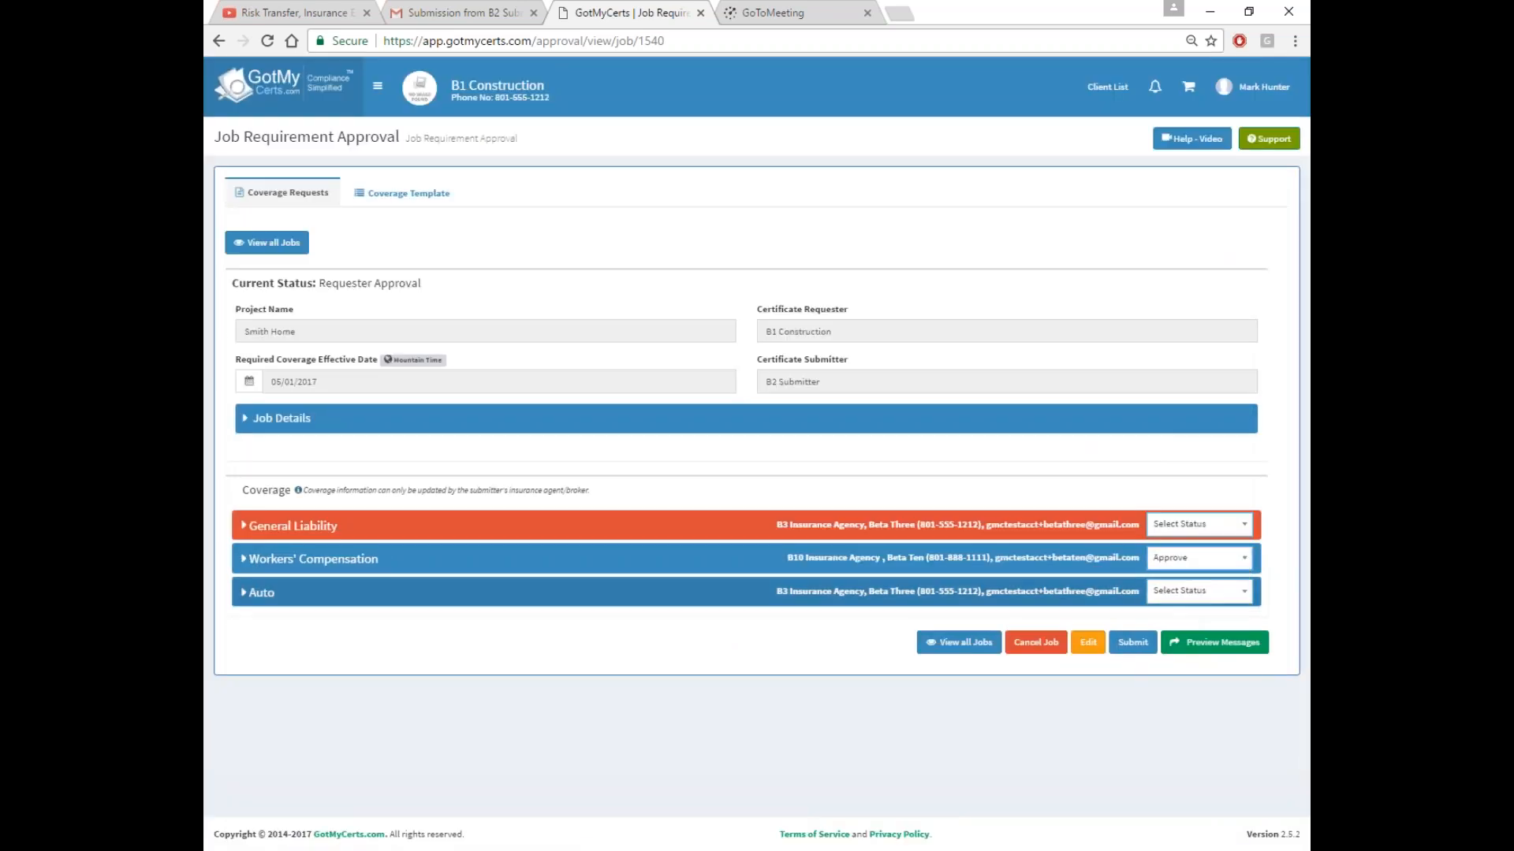
click(1187, 591)
click(1167, 662)
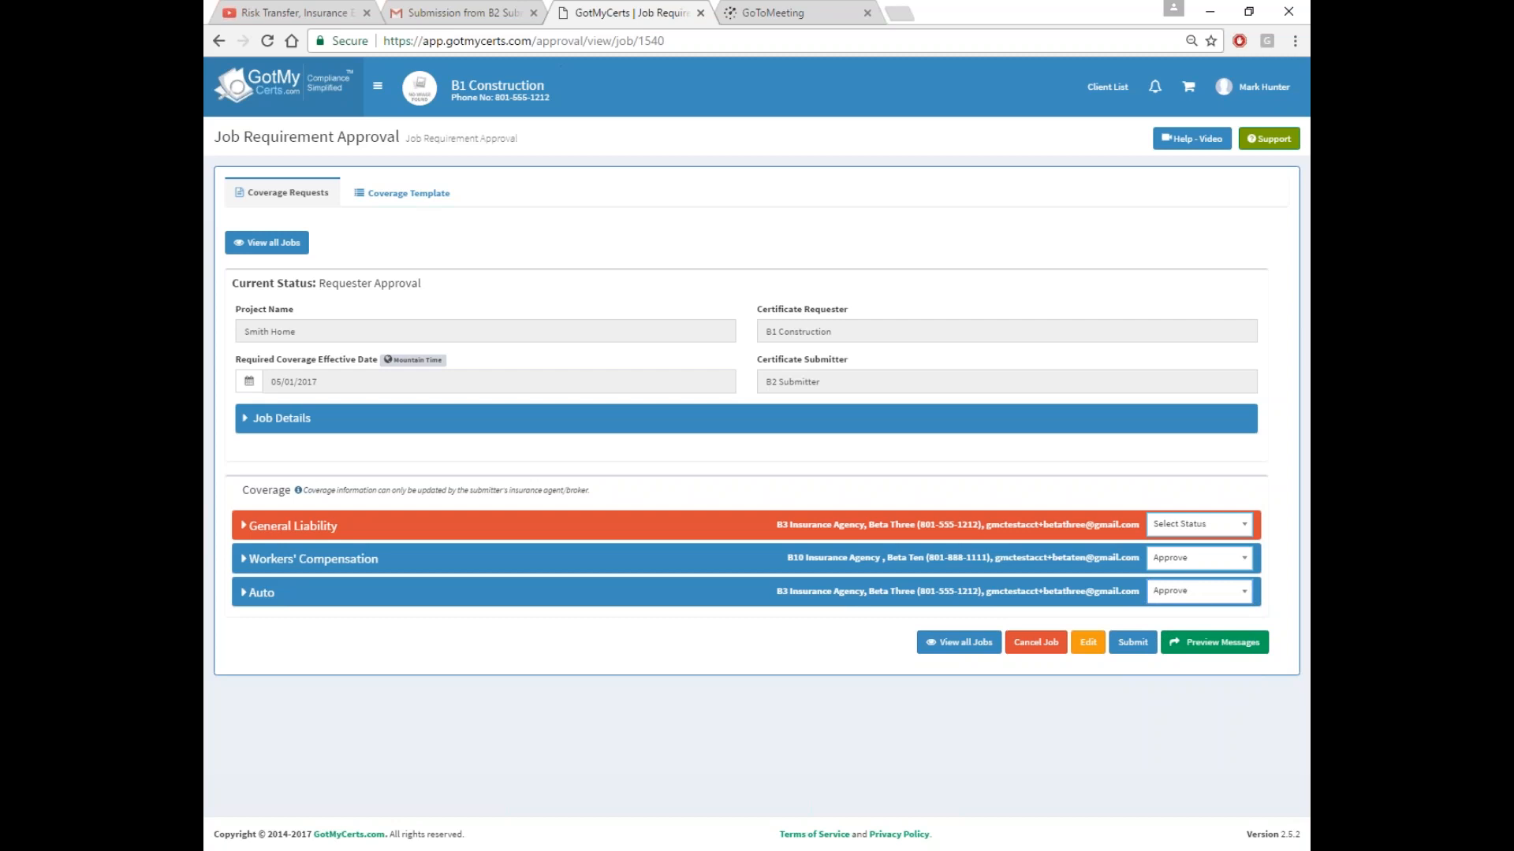
click(813, 539)
scroll(773, 394, down, 5)
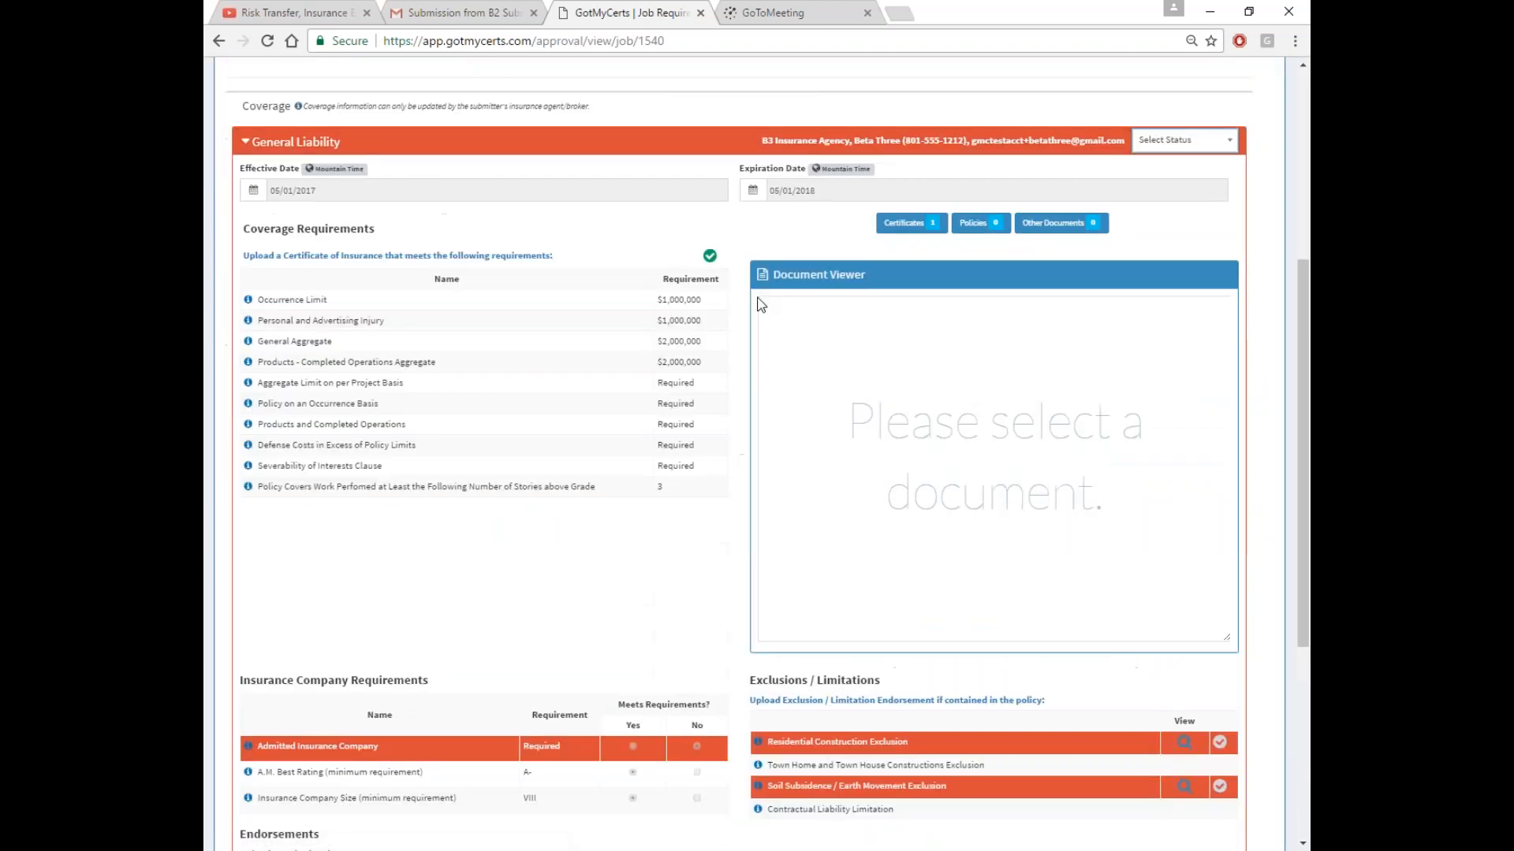
Show the General Liability certificate from the Certificates list
click(907, 223)
click(914, 276)
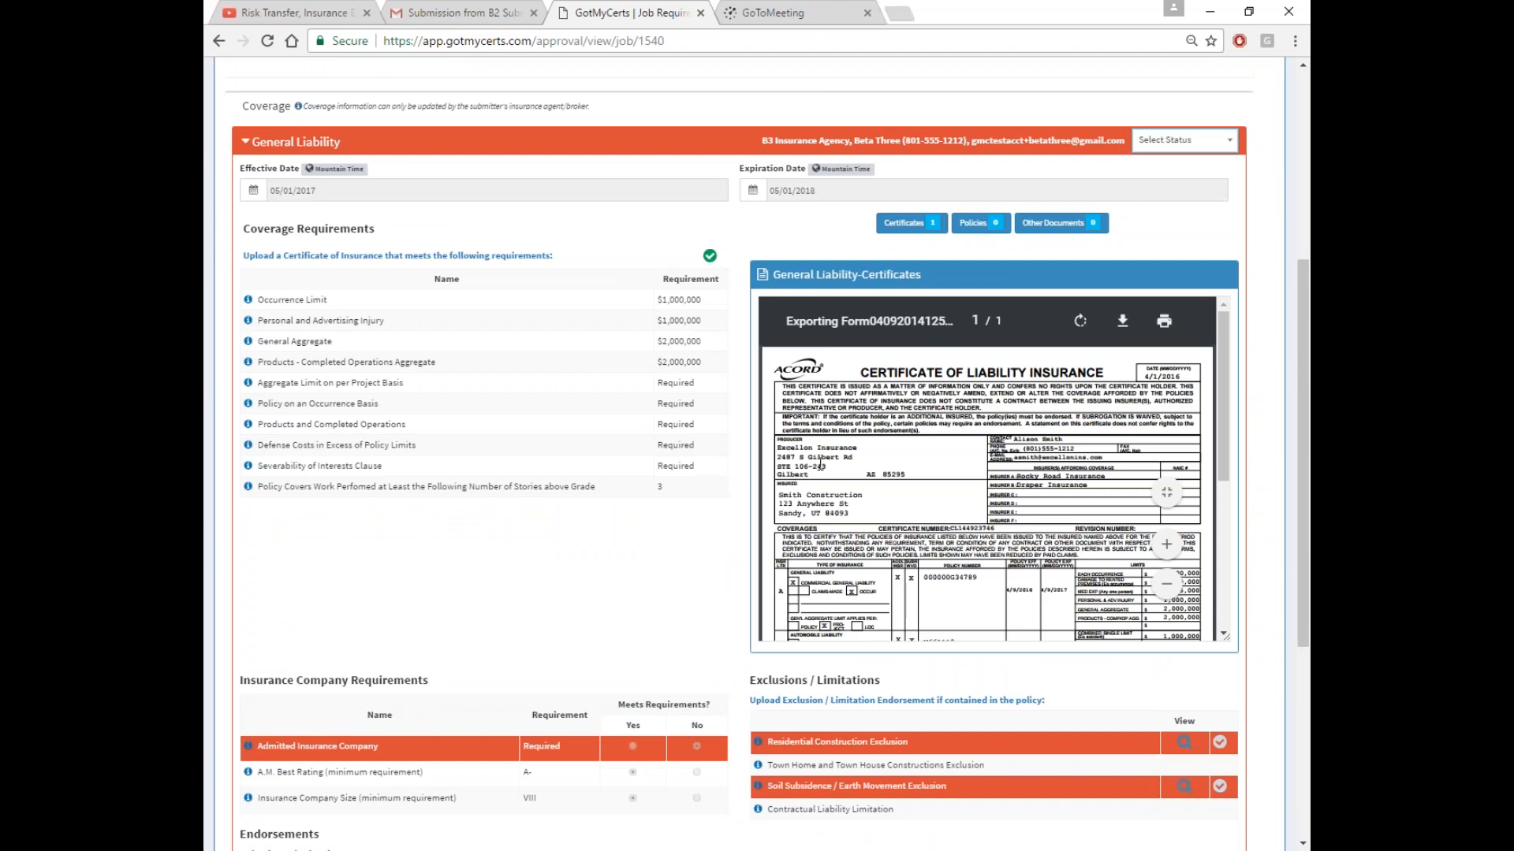
scroll(636, 550, down, 5)
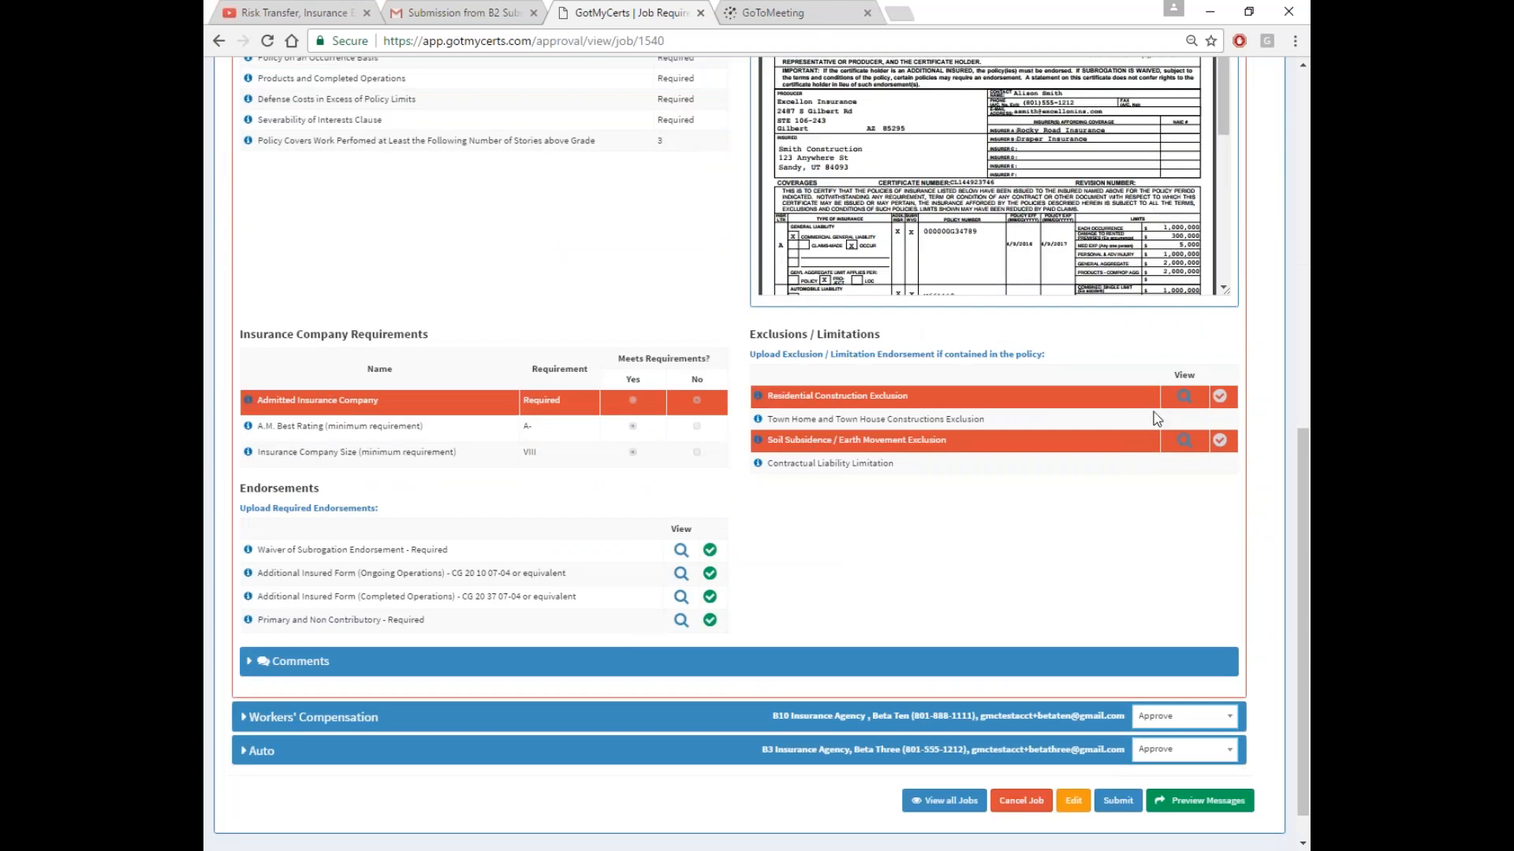
View the Residential Construction Exclusion document, then close it
click(1184, 396)
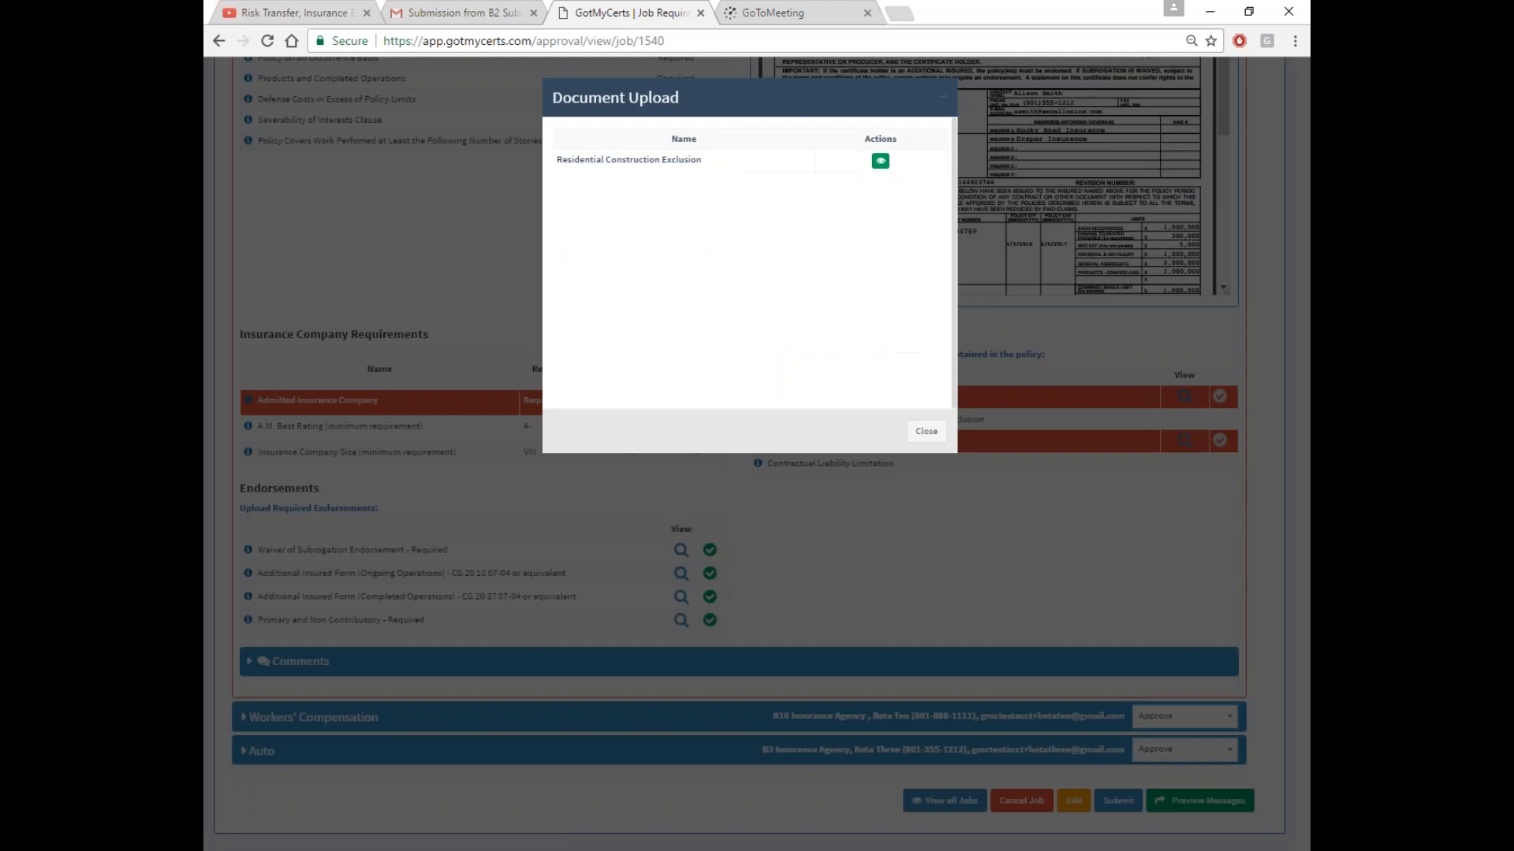
click(881, 160)
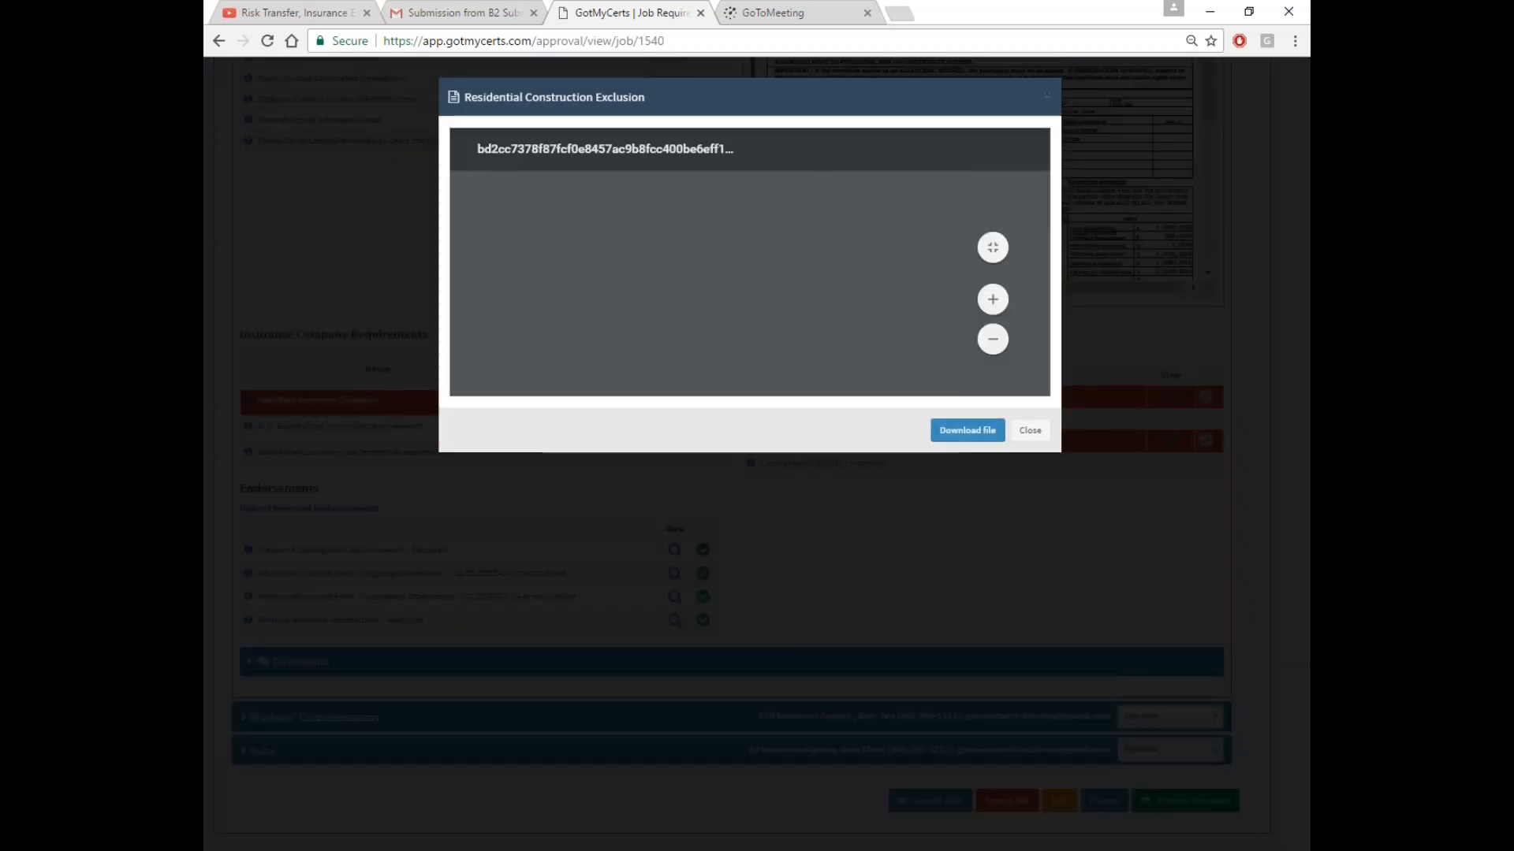
scroll(801, 293, down, 7)
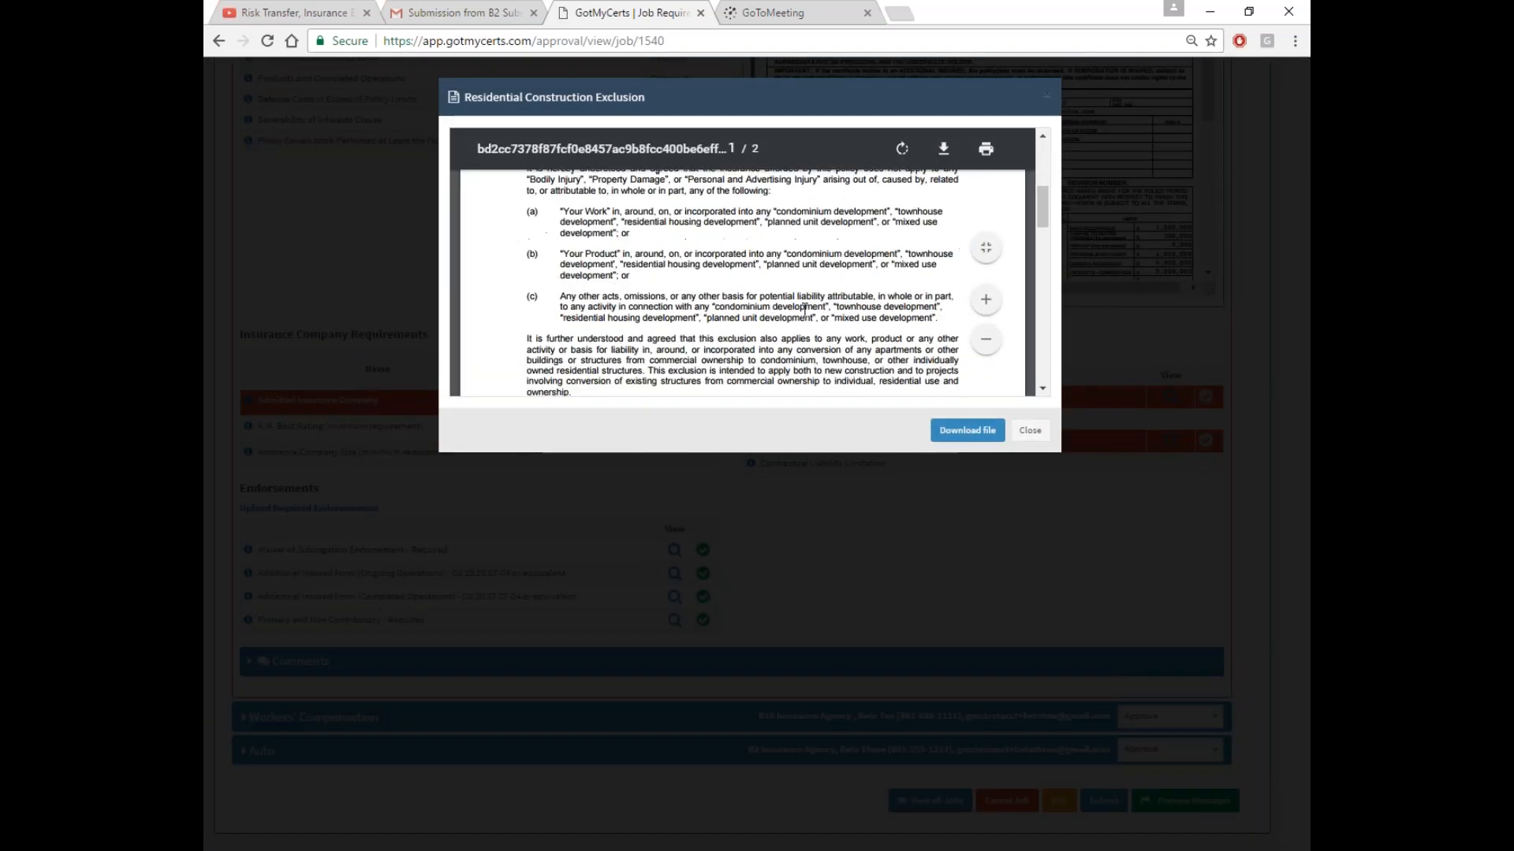
scroll(804, 310, down, 3)
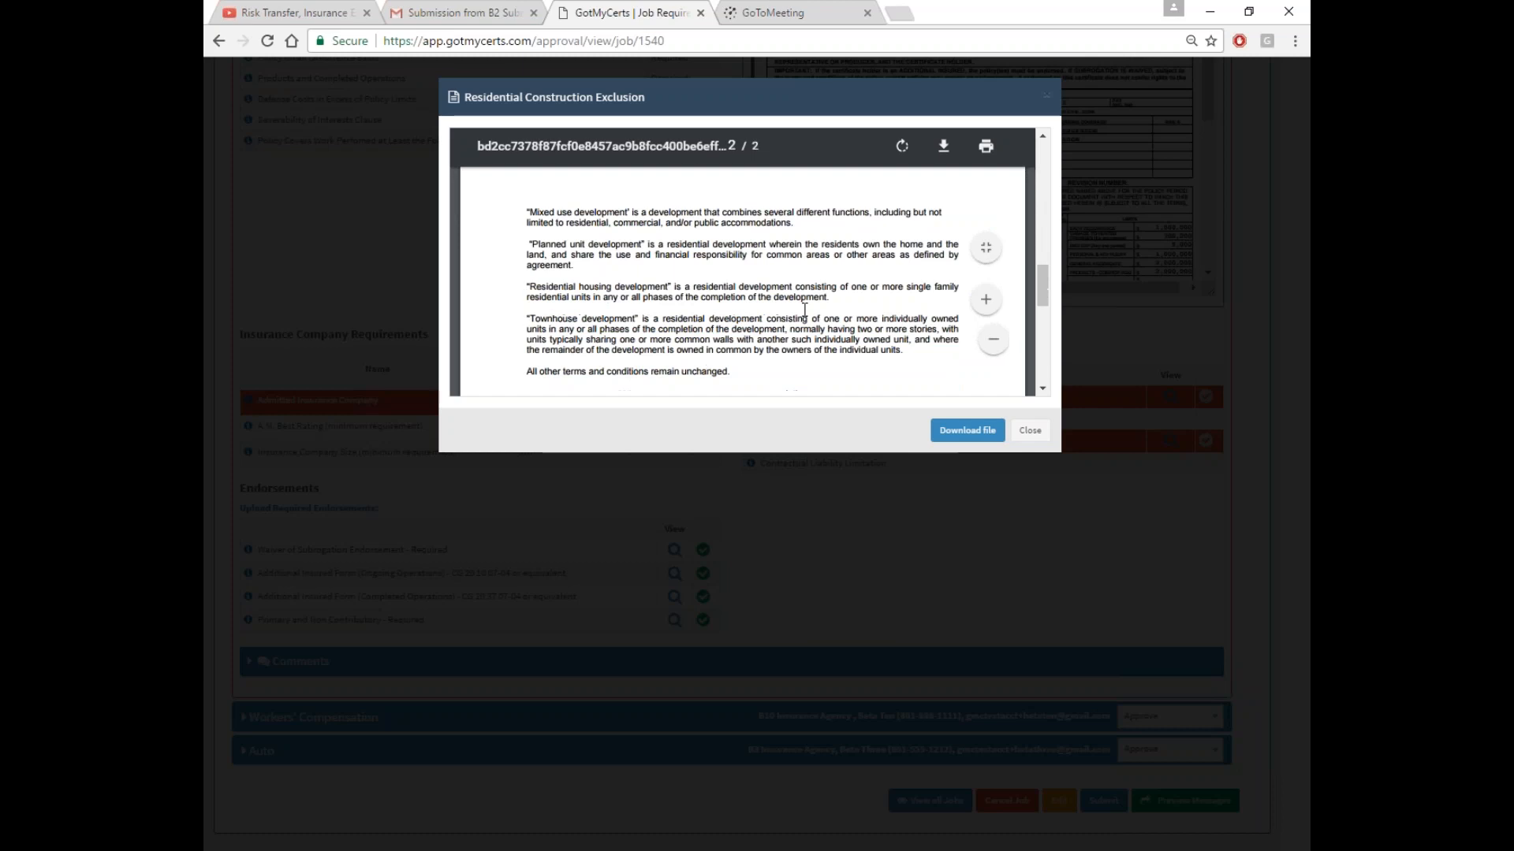
scroll(804, 310, up, 10)
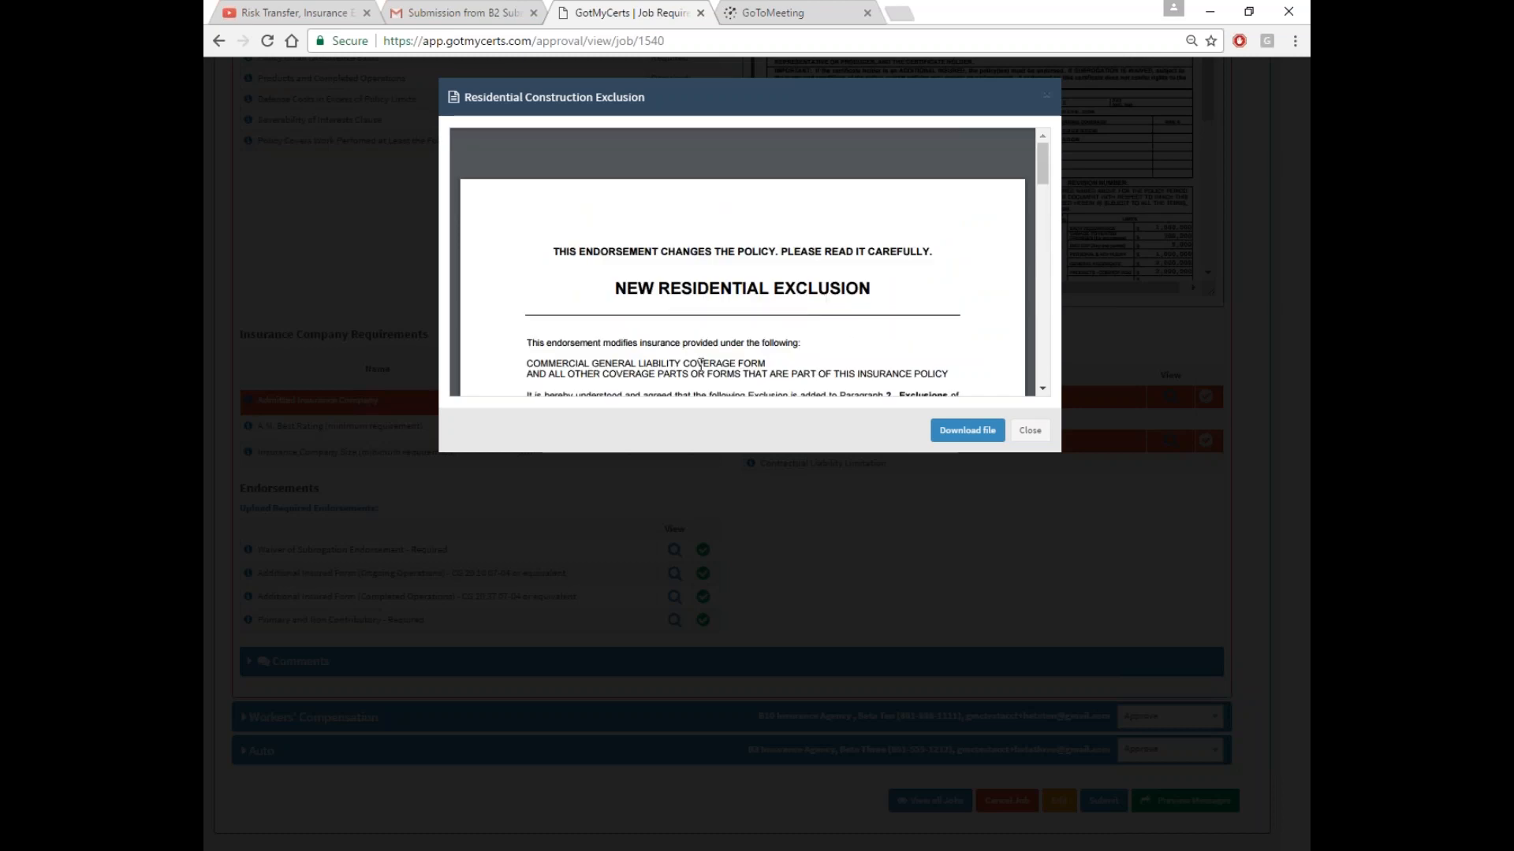
click(1030, 431)
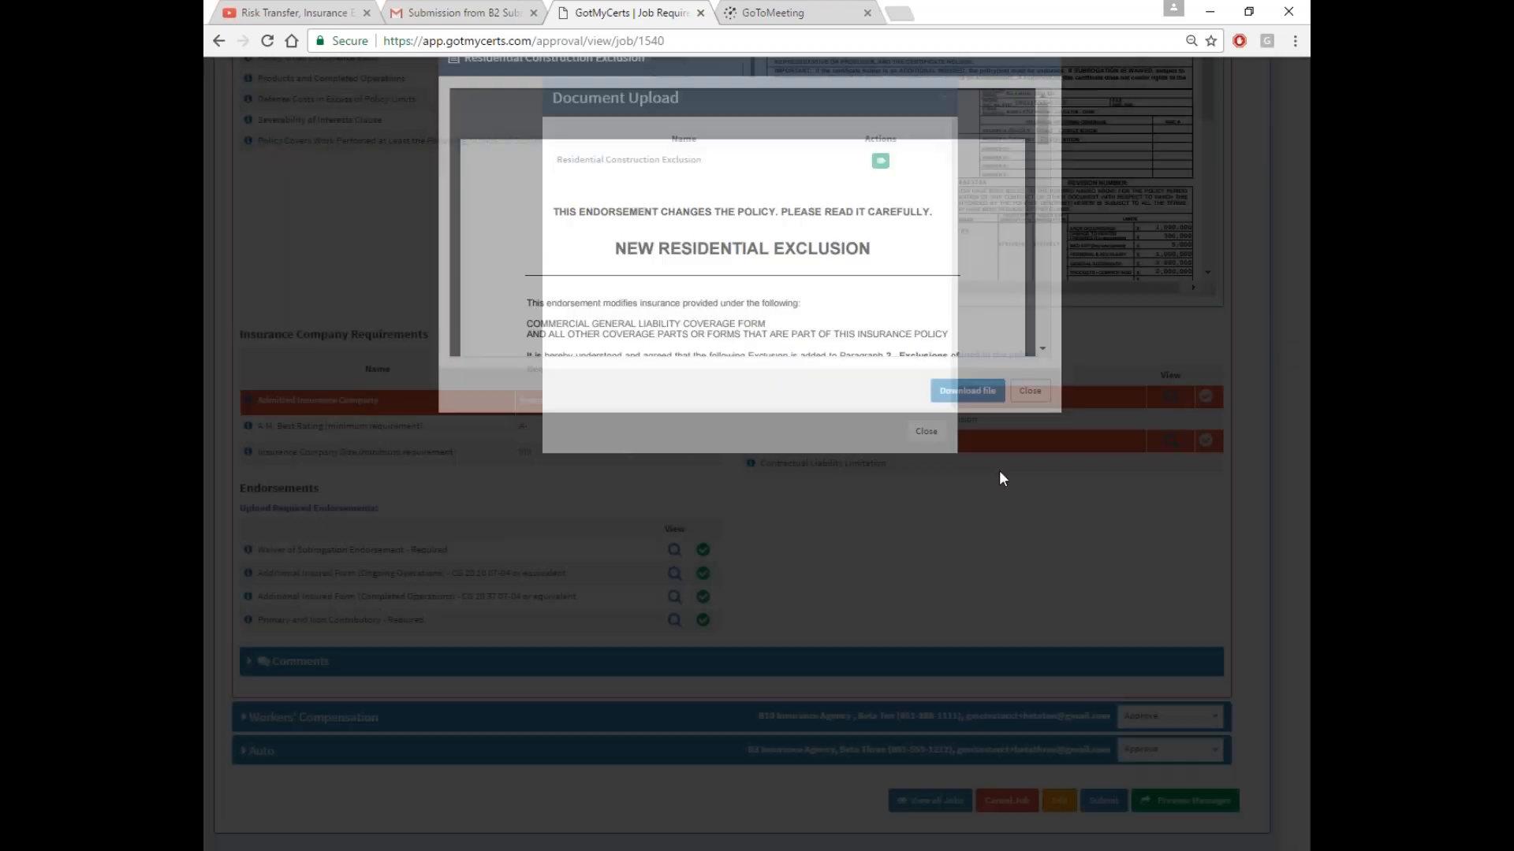
click(918, 432)
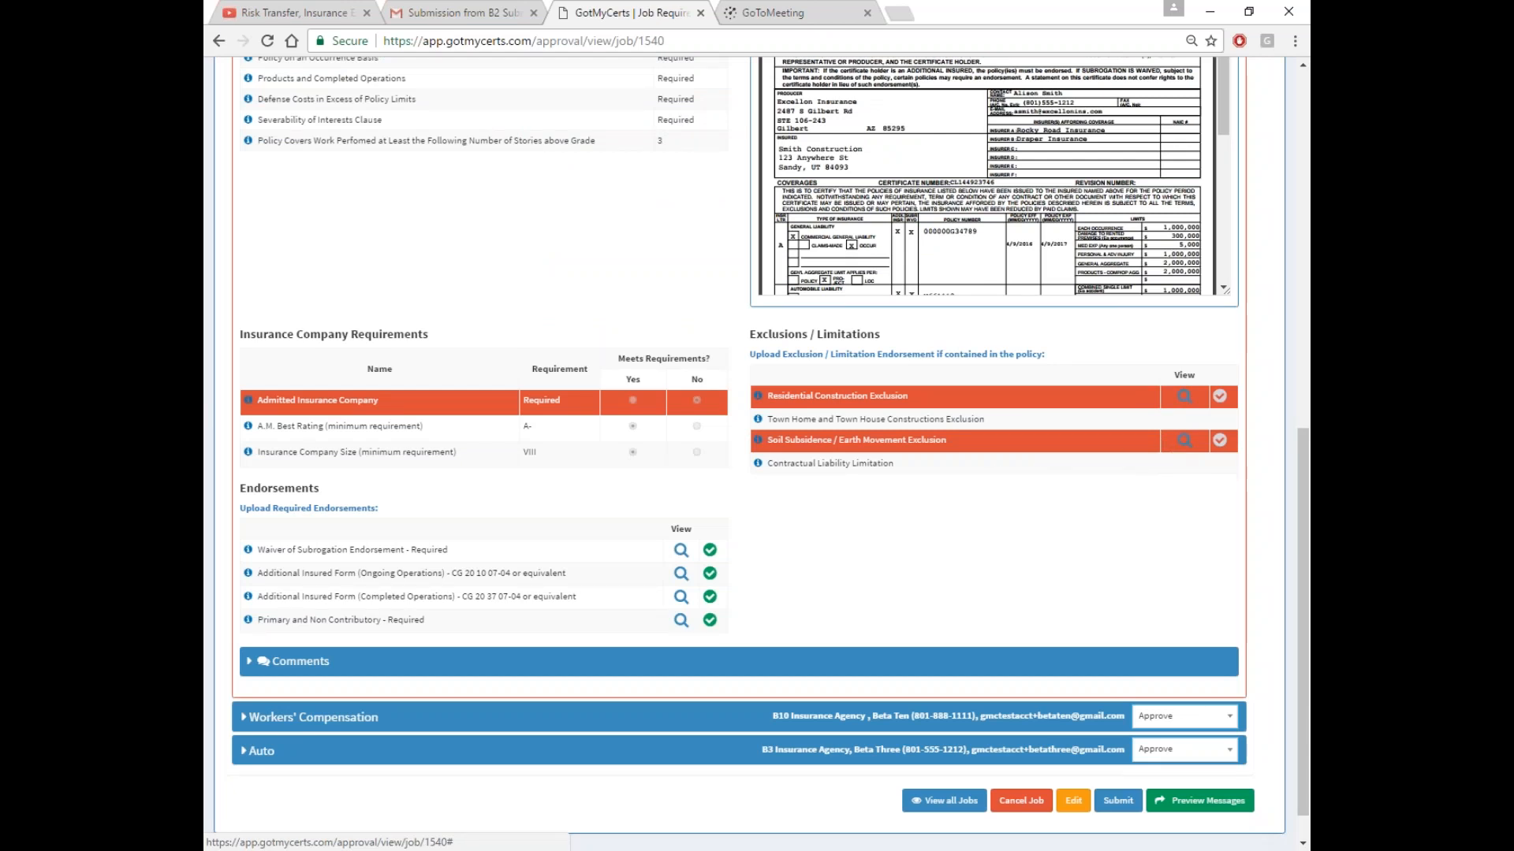
View the Soil Subsidence / Earth Movement Exclusion document, then expand Comments
click(1184, 440)
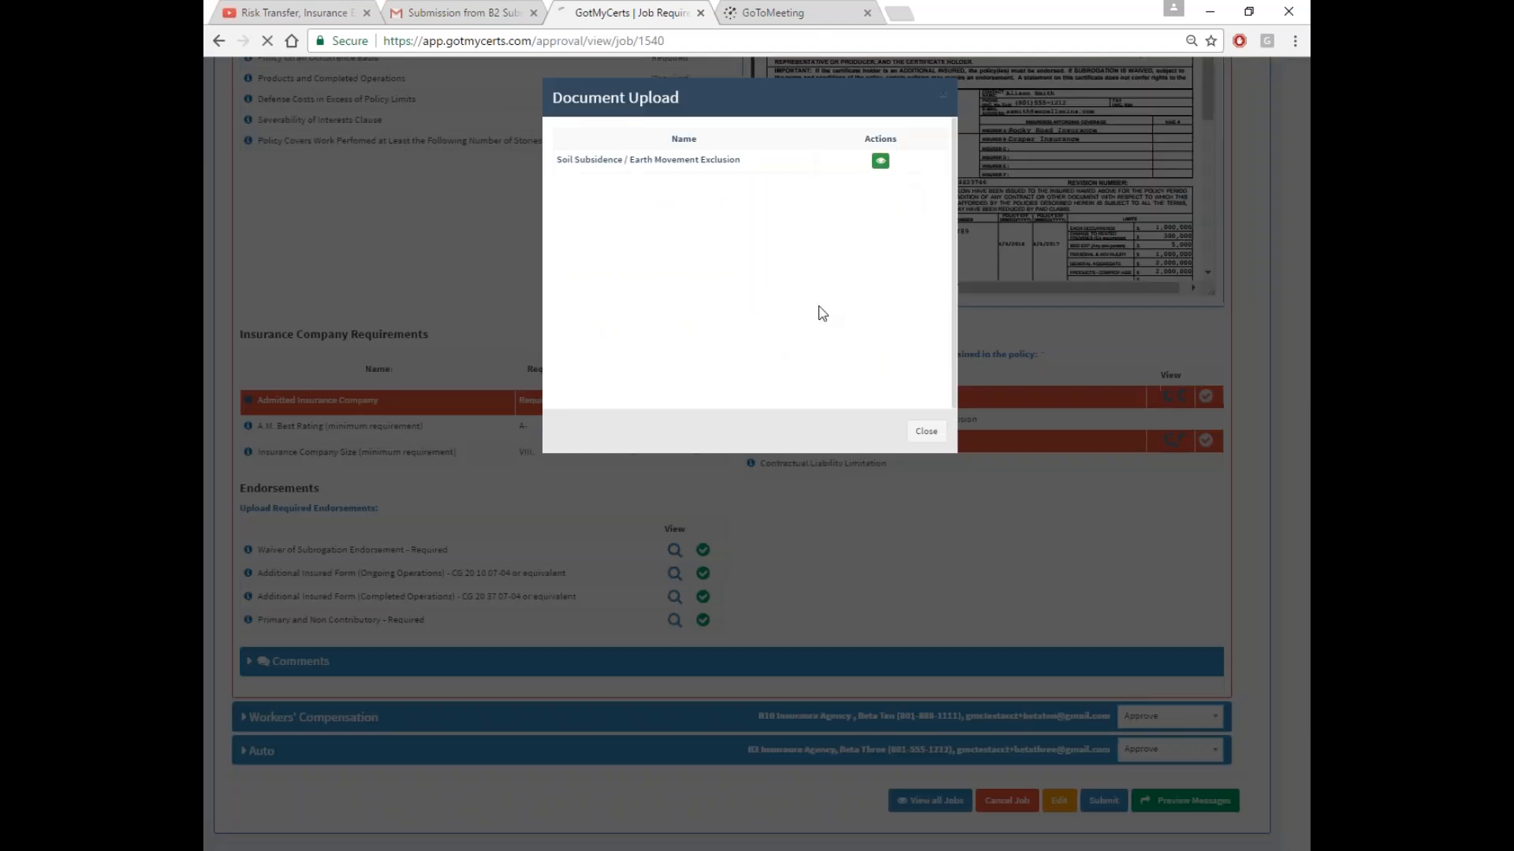
click(880, 161)
scroll(741, 284, down, 3)
scroll(741, 284, up, 5)
click(1030, 431)
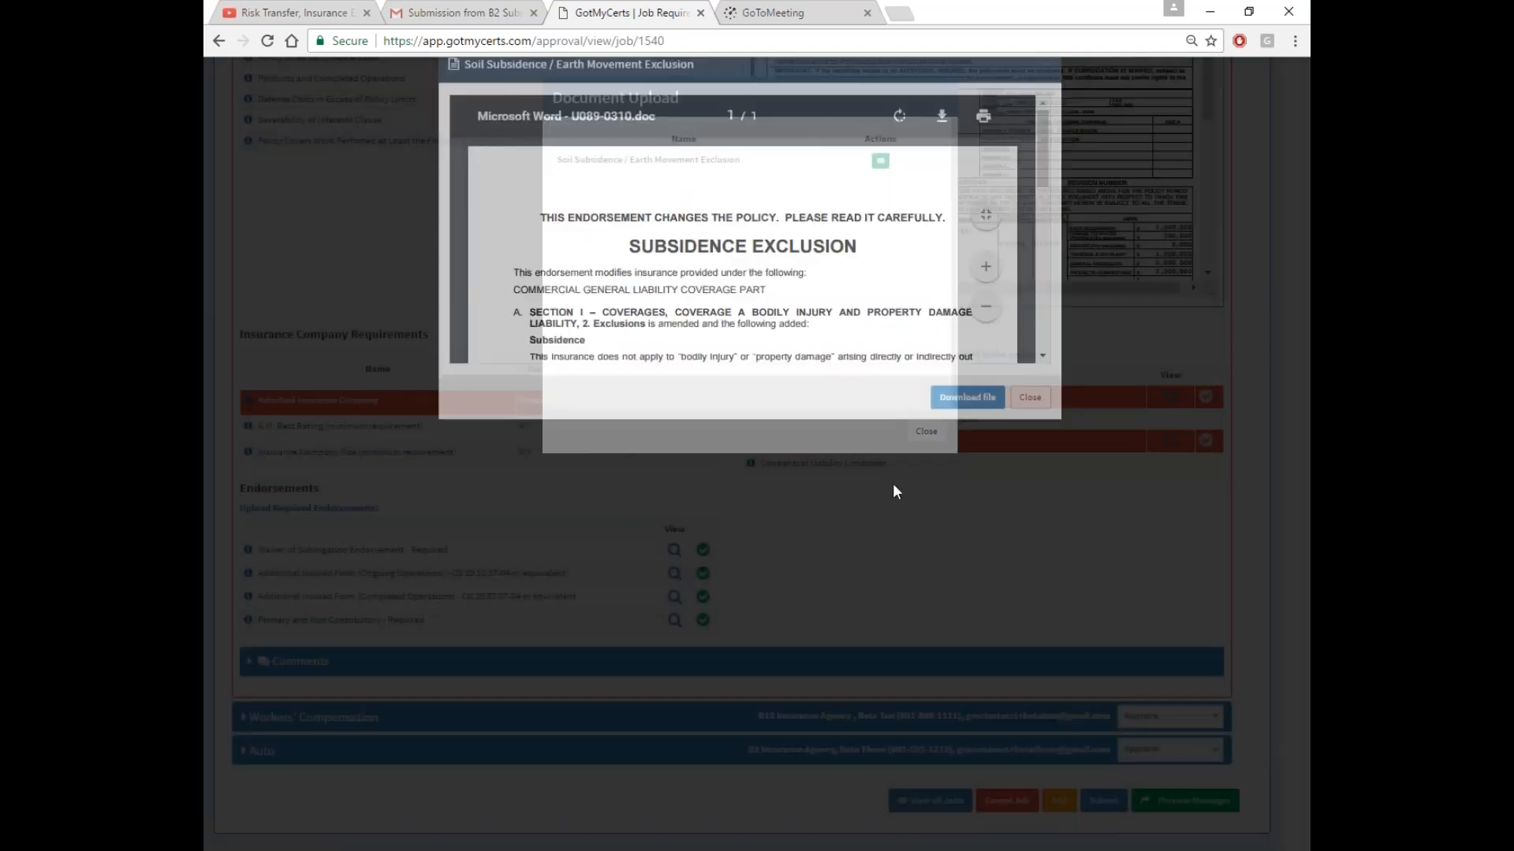
click(916, 433)
scroll(858, 527, up, 2)
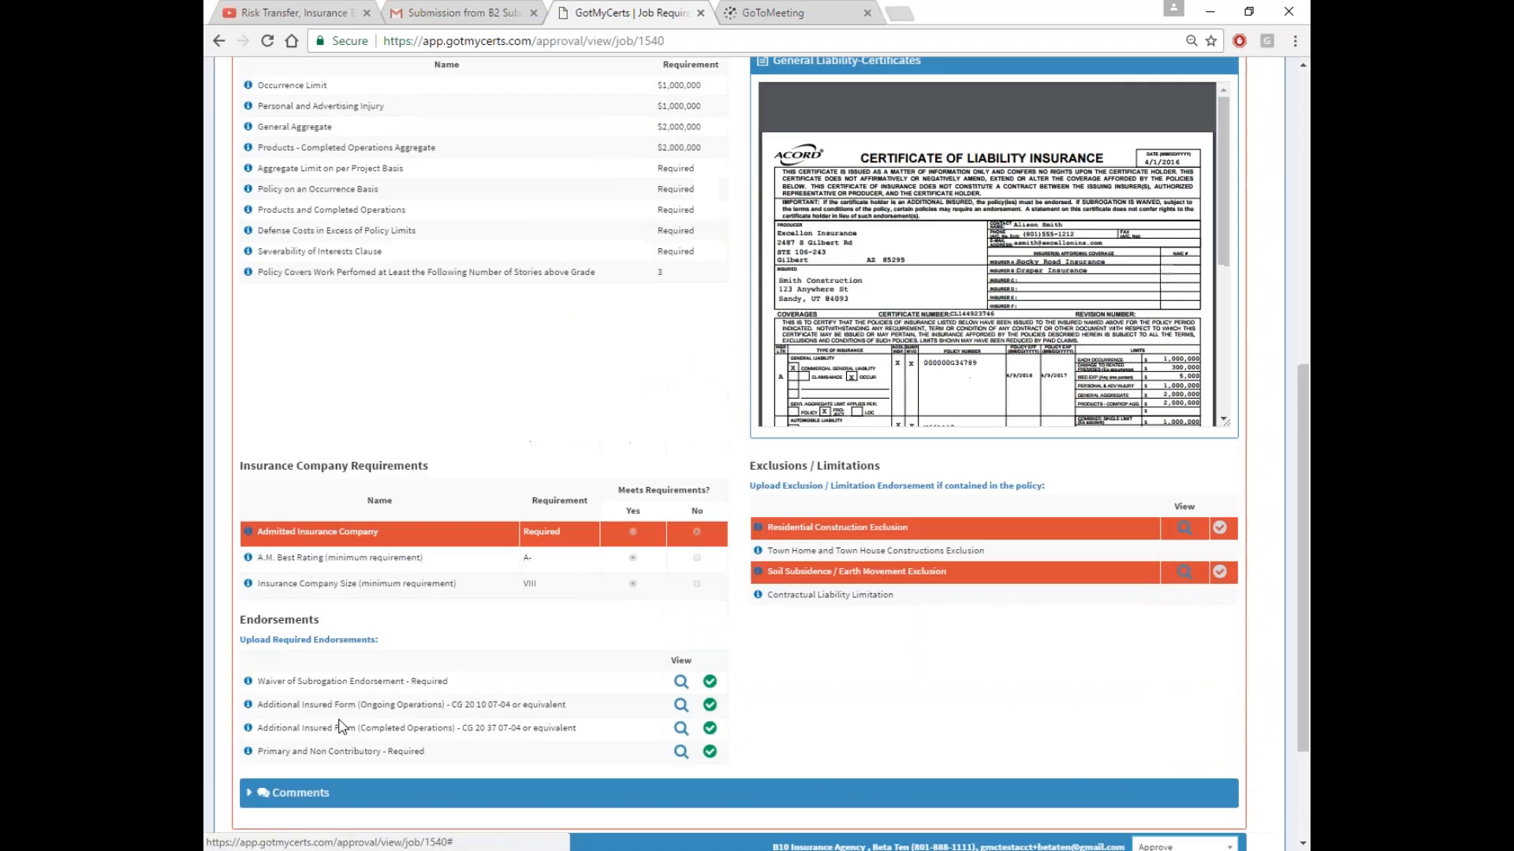
scroll(398, 749, down, 3)
click(434, 623)
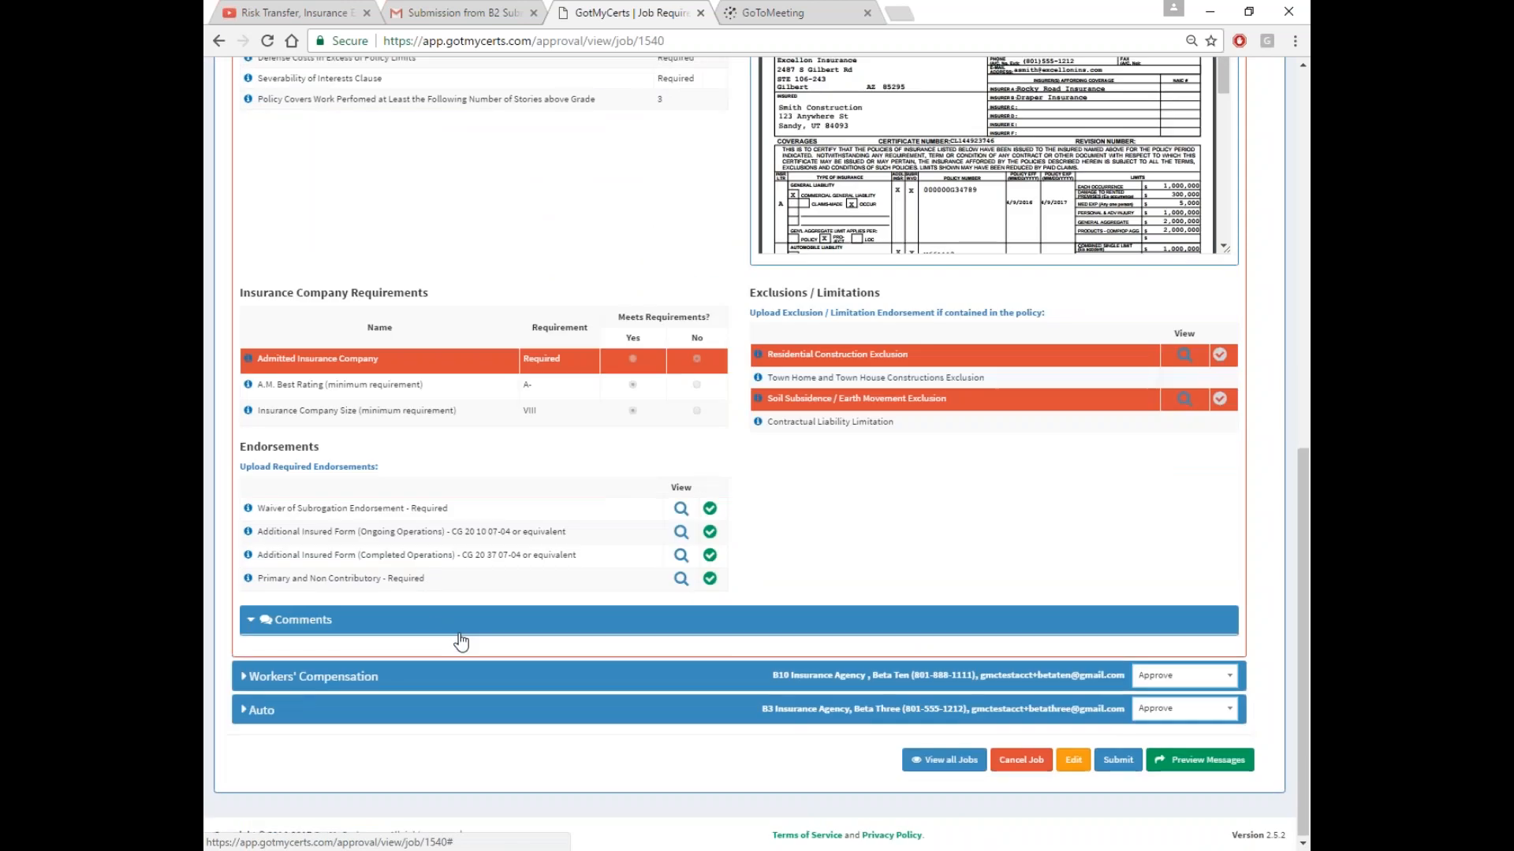
Set the General Liability status to Return to Agent/Broker
click(318, 422)
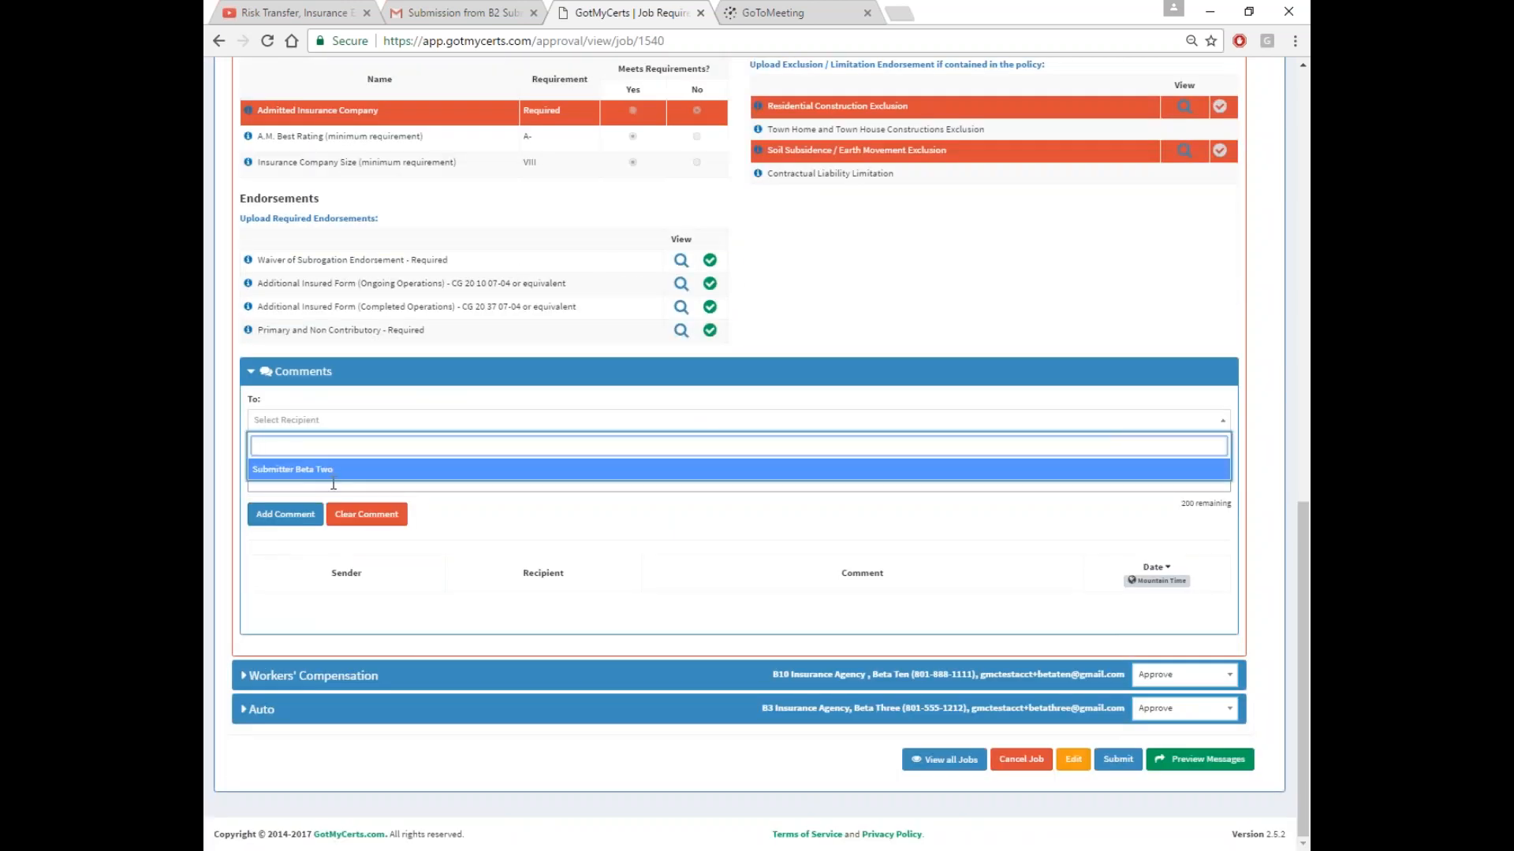
click(439, 418)
scroll(831, 348, up, 10)
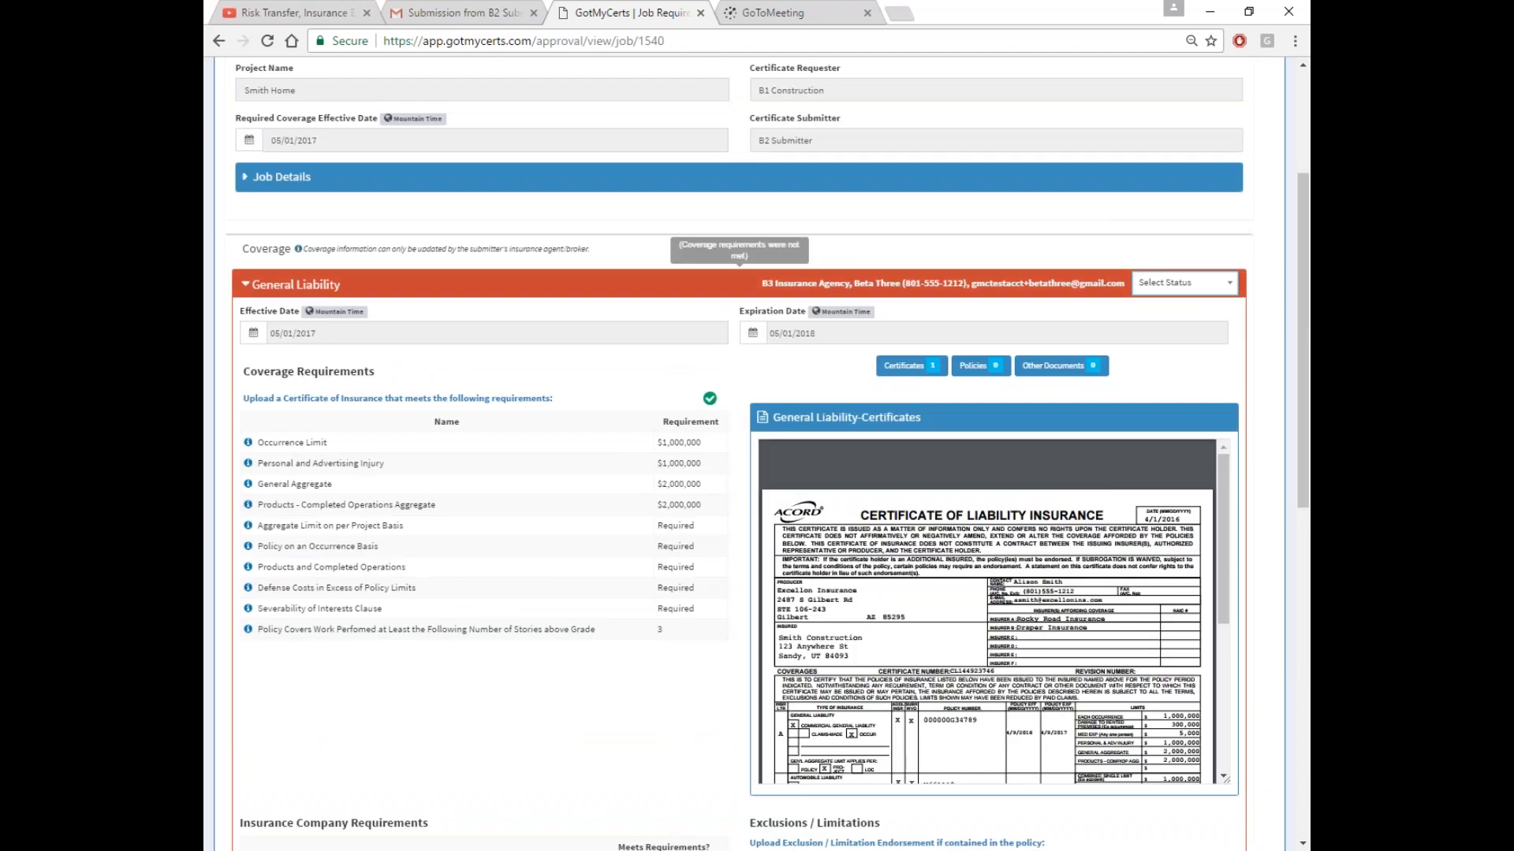
click(405, 284)
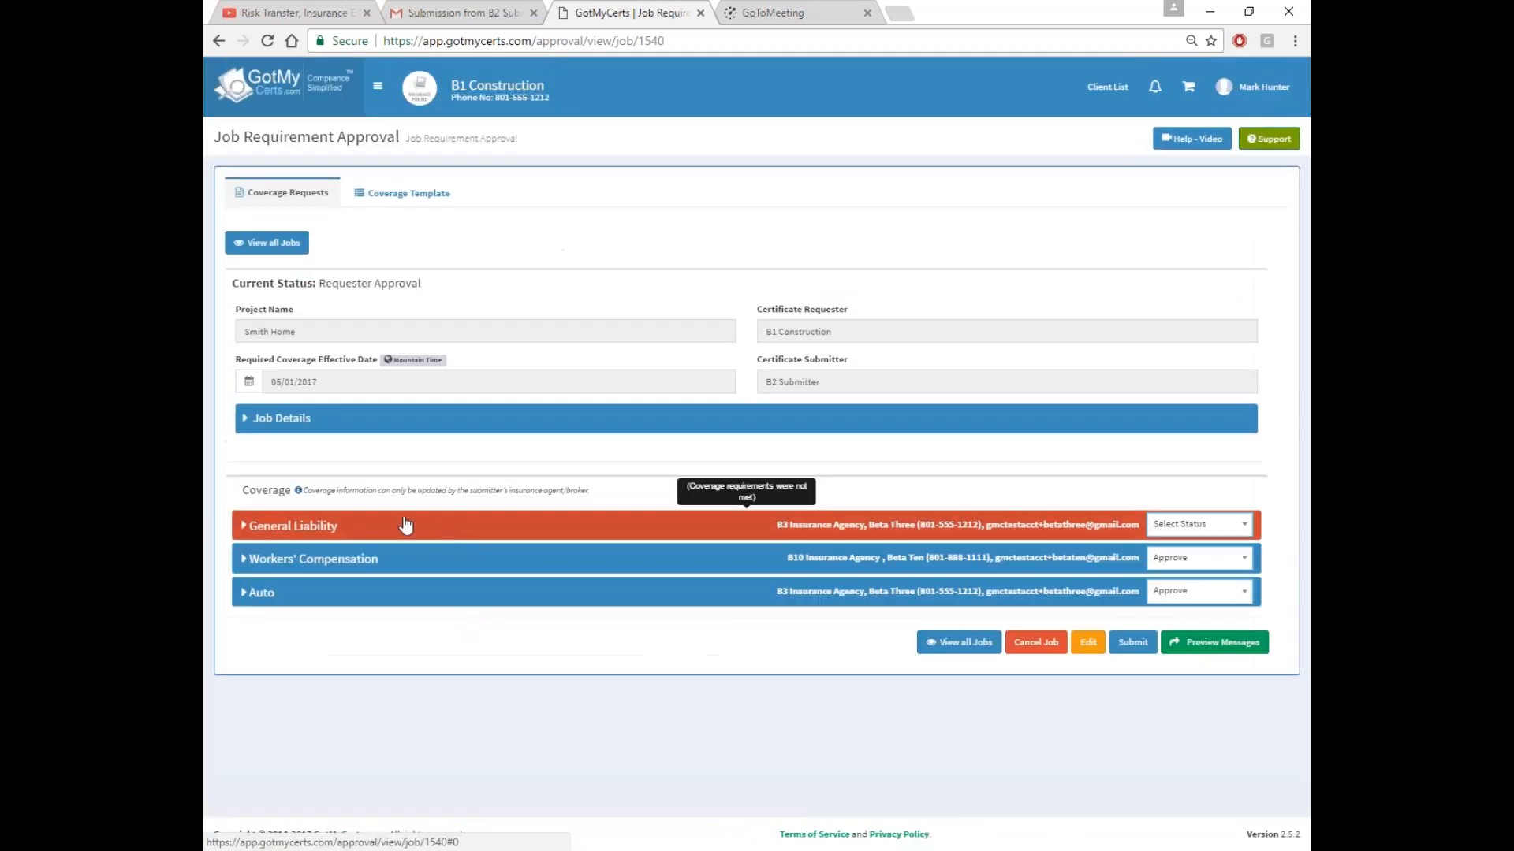
click(405, 525)
scroll(422, 658, down, 10)
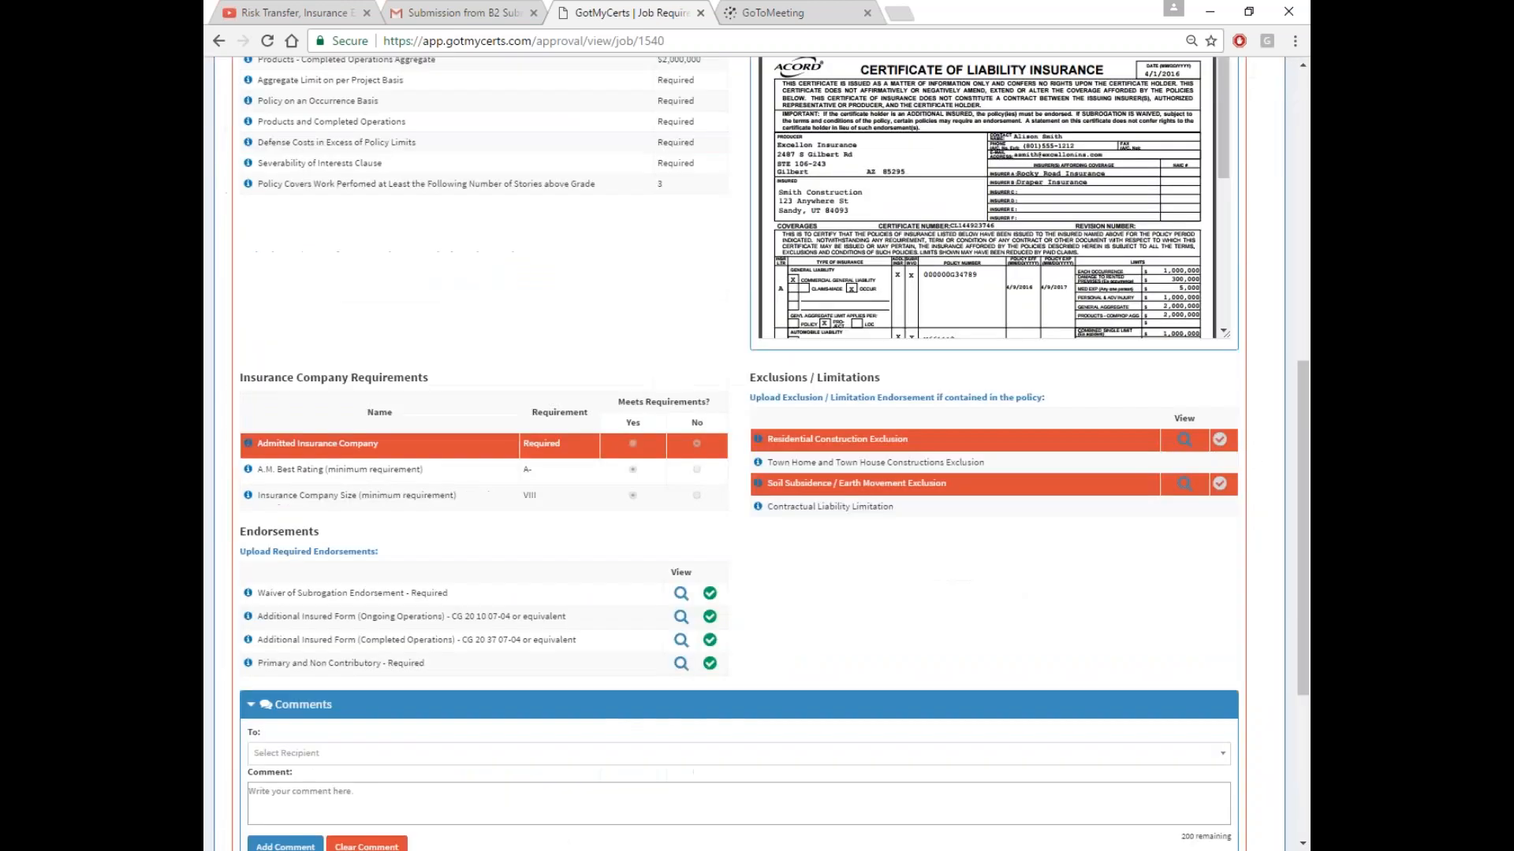
click(367, 624)
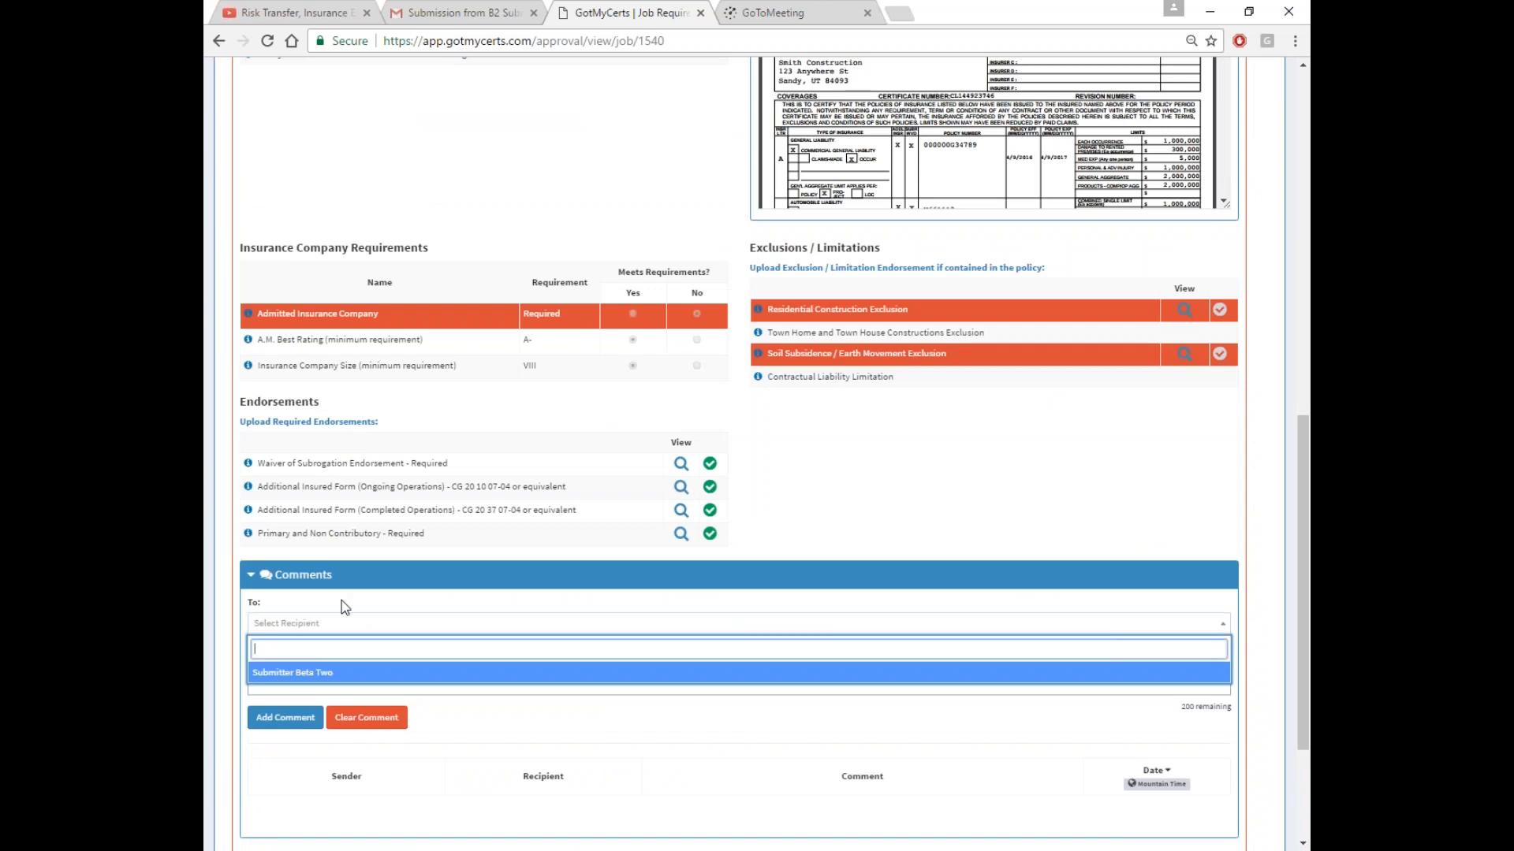
click(345, 607)
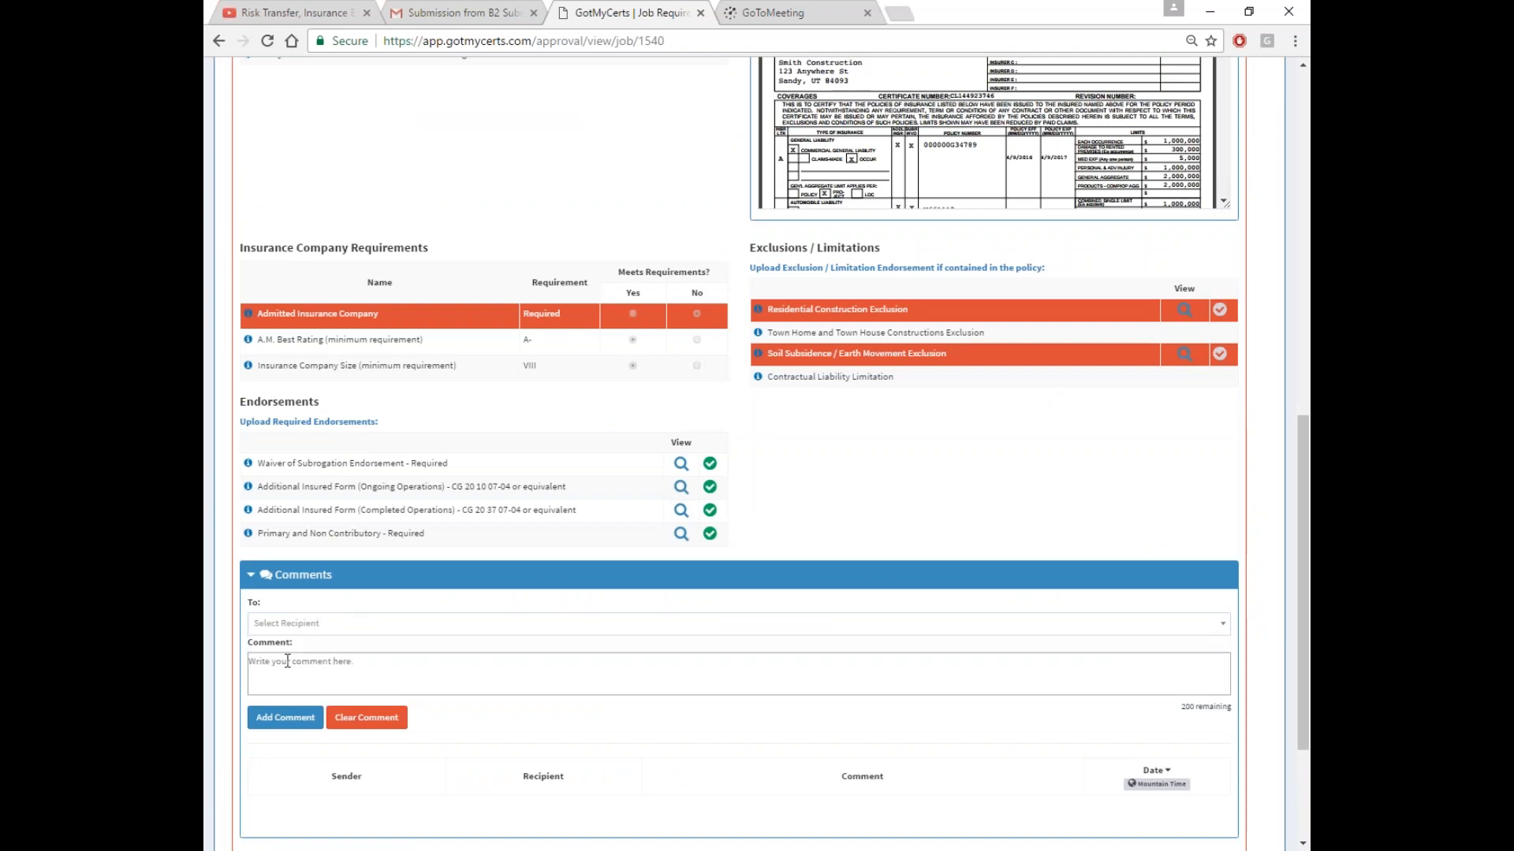
scroll(635, 627, up, 5)
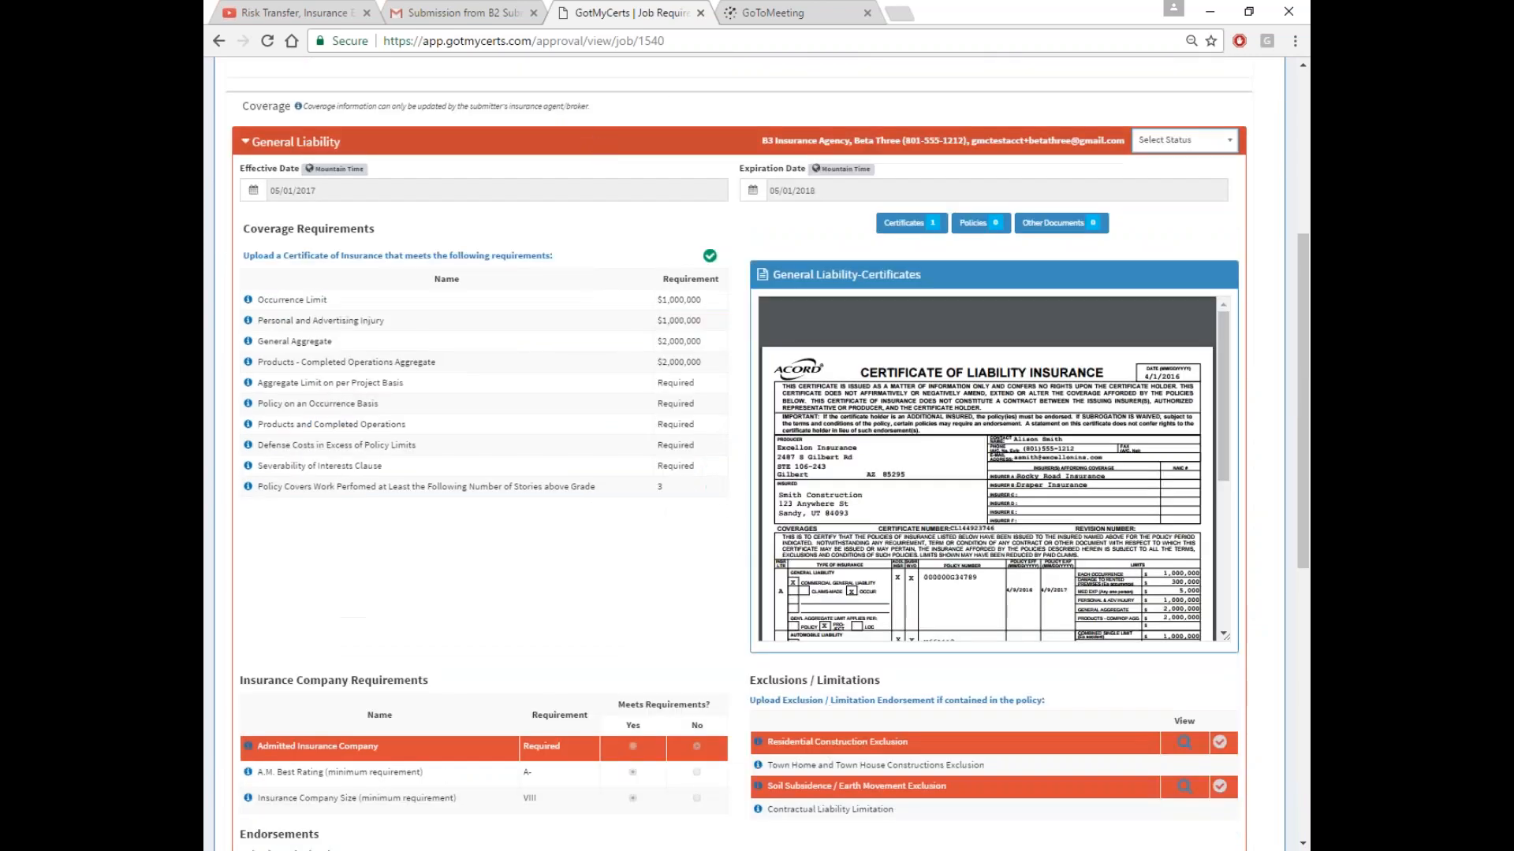
click(1213, 145)
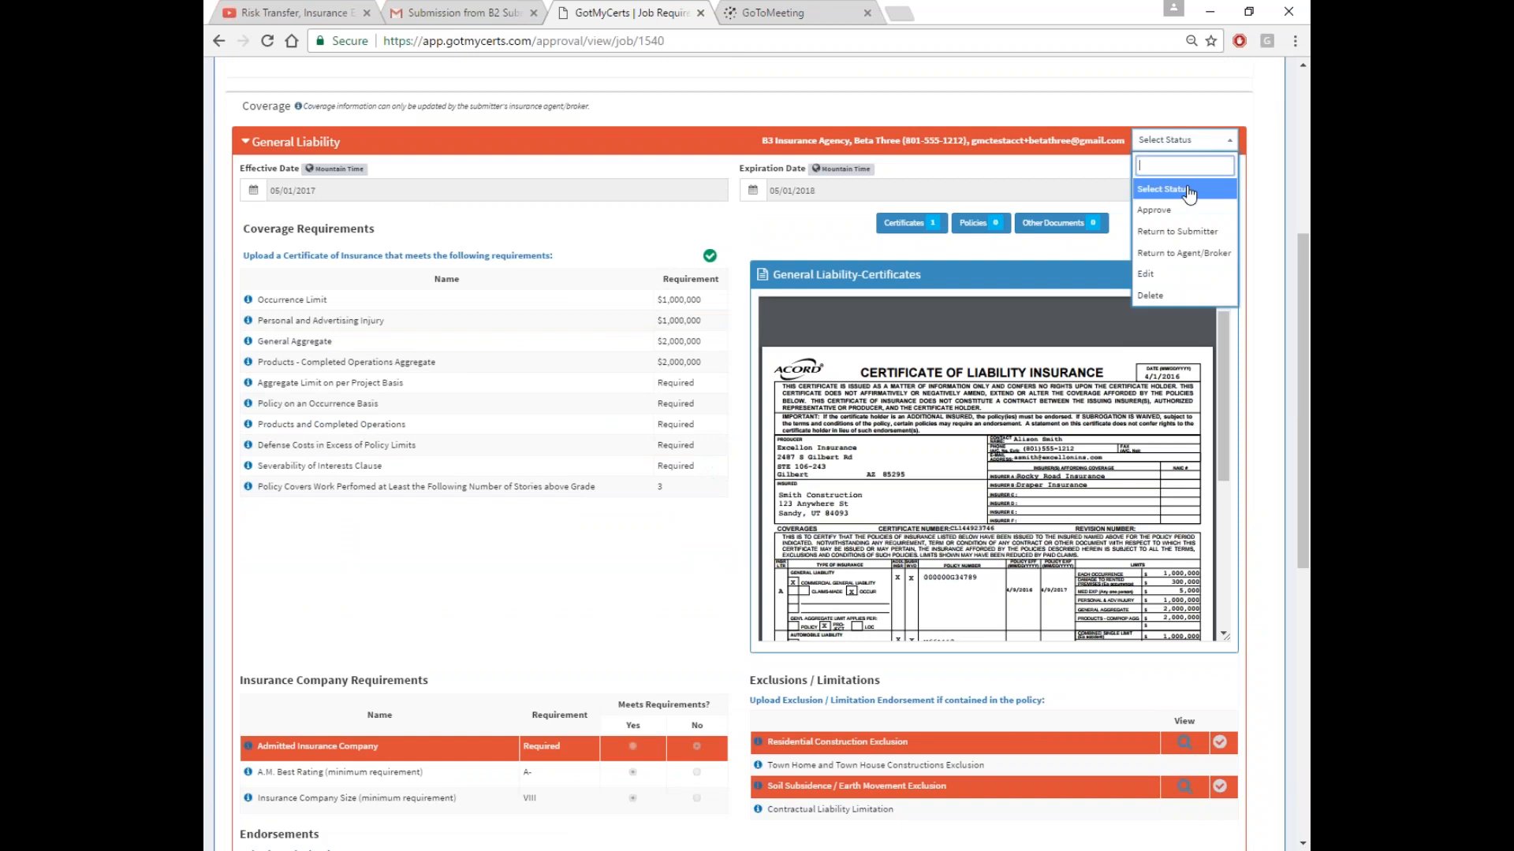
click(1174, 254)
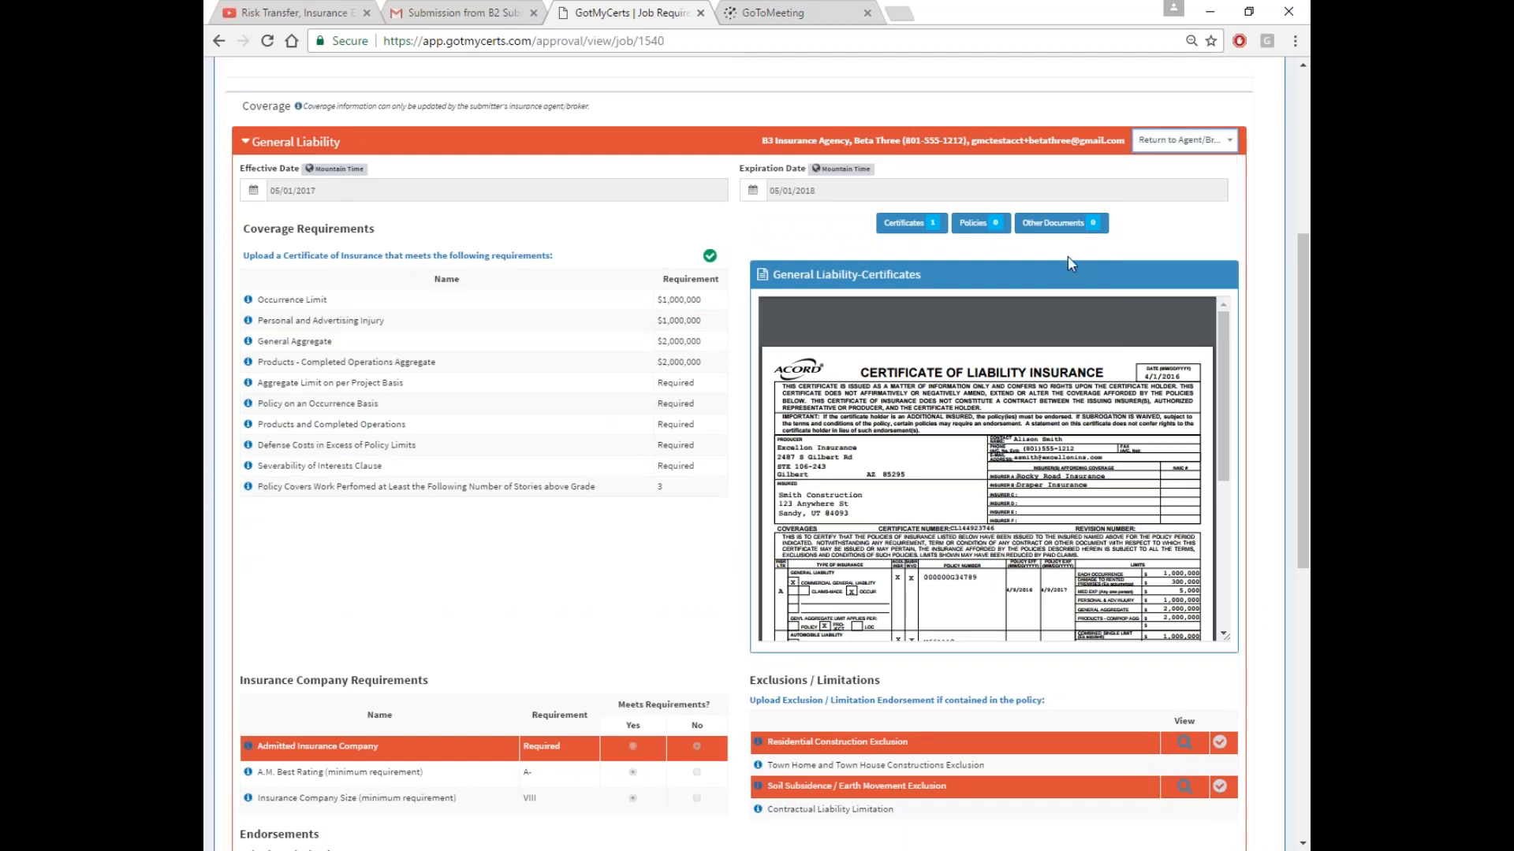
Post a comment to the Agent/Broker asking to back out the two exclusions
scroll(1175, 262, down, 1)
scroll(652, 652, down, 5)
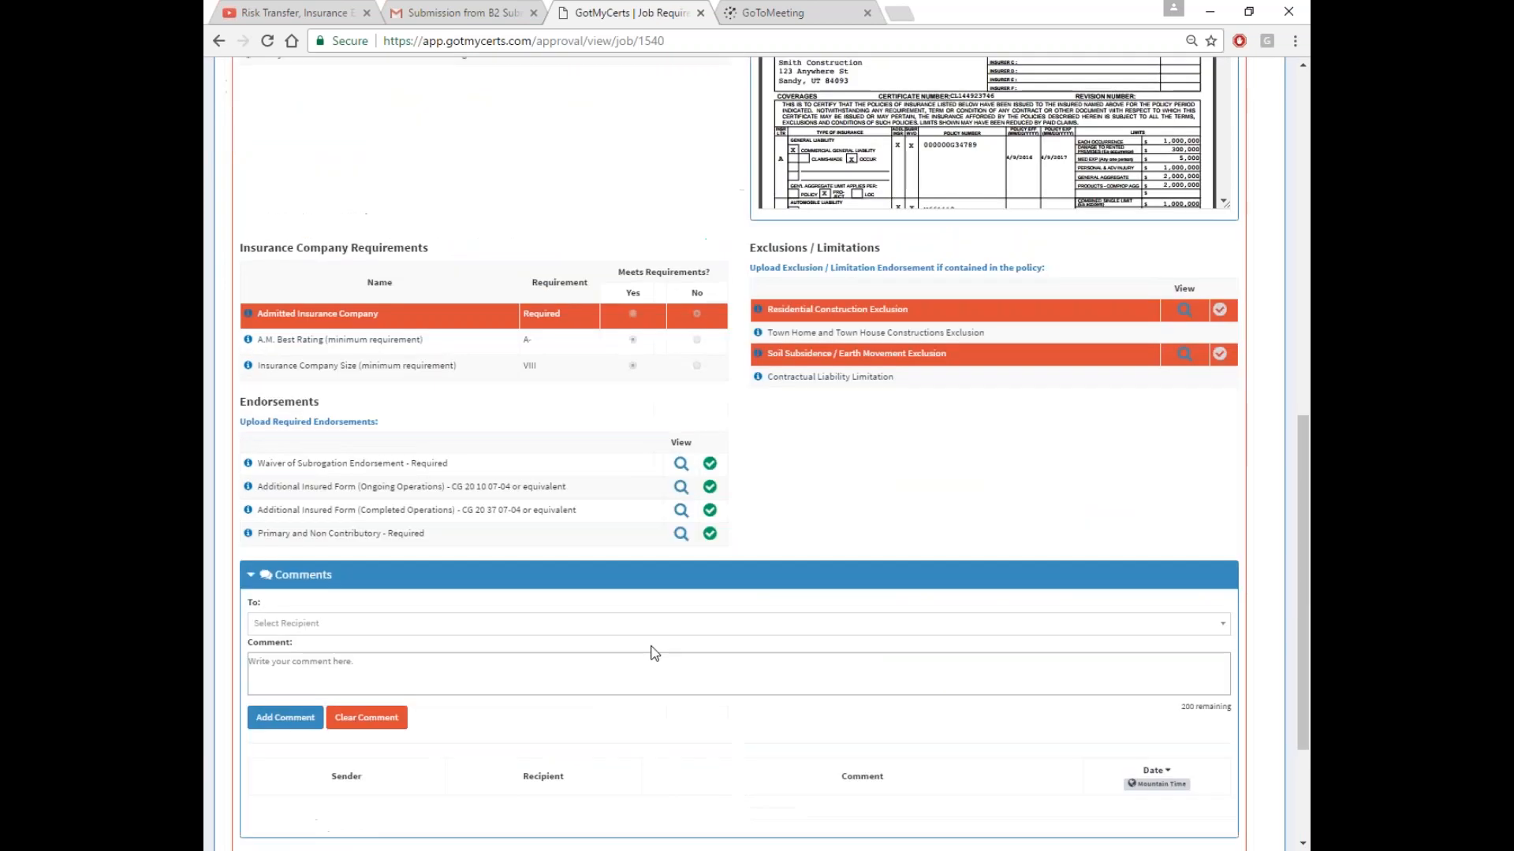
click(380, 627)
click(299, 697)
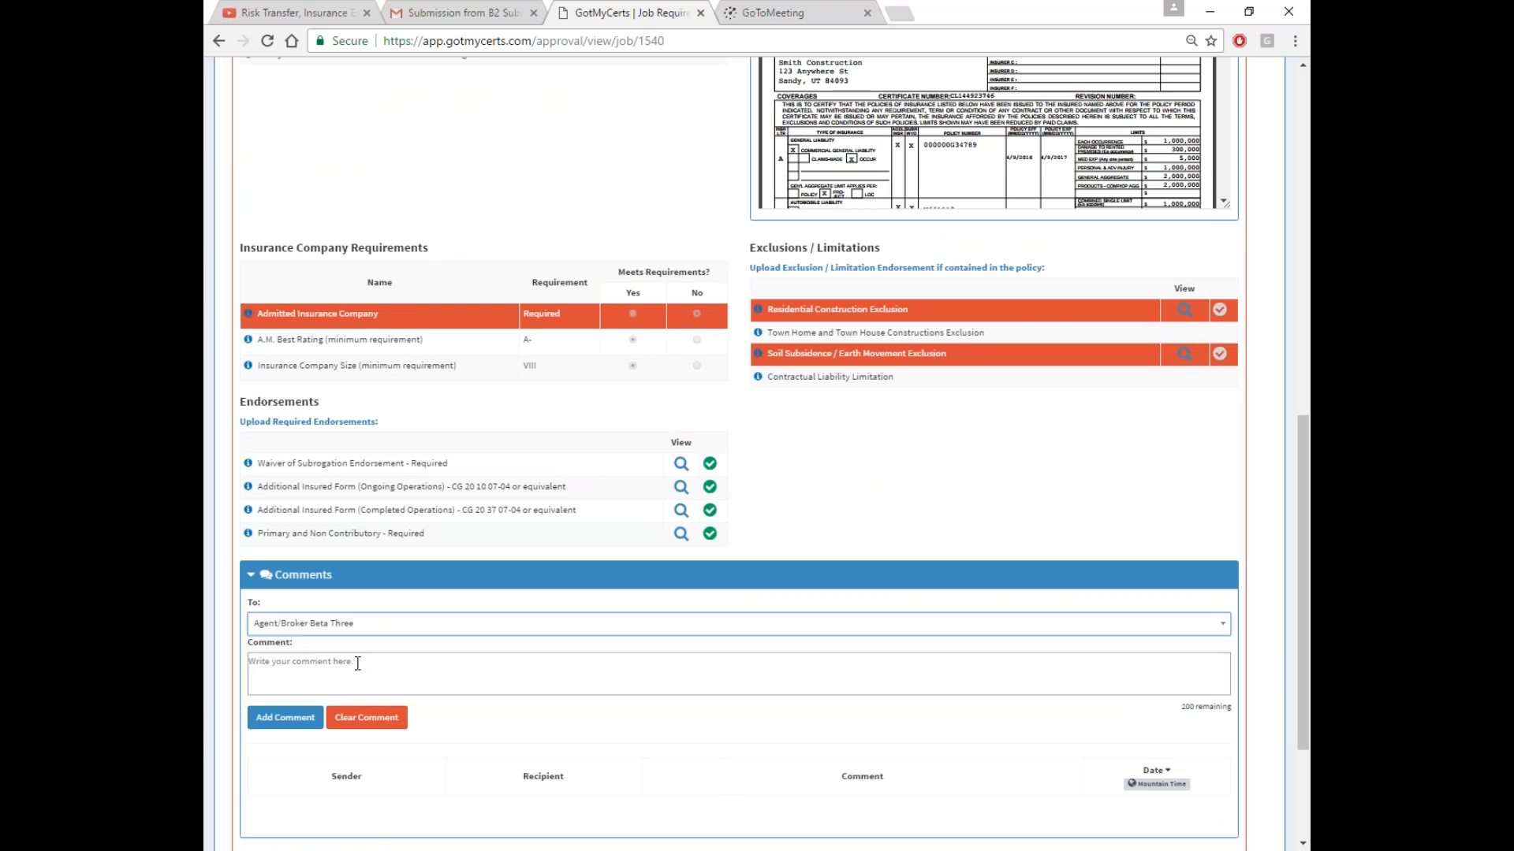
click(279, 669)
text(Ple)
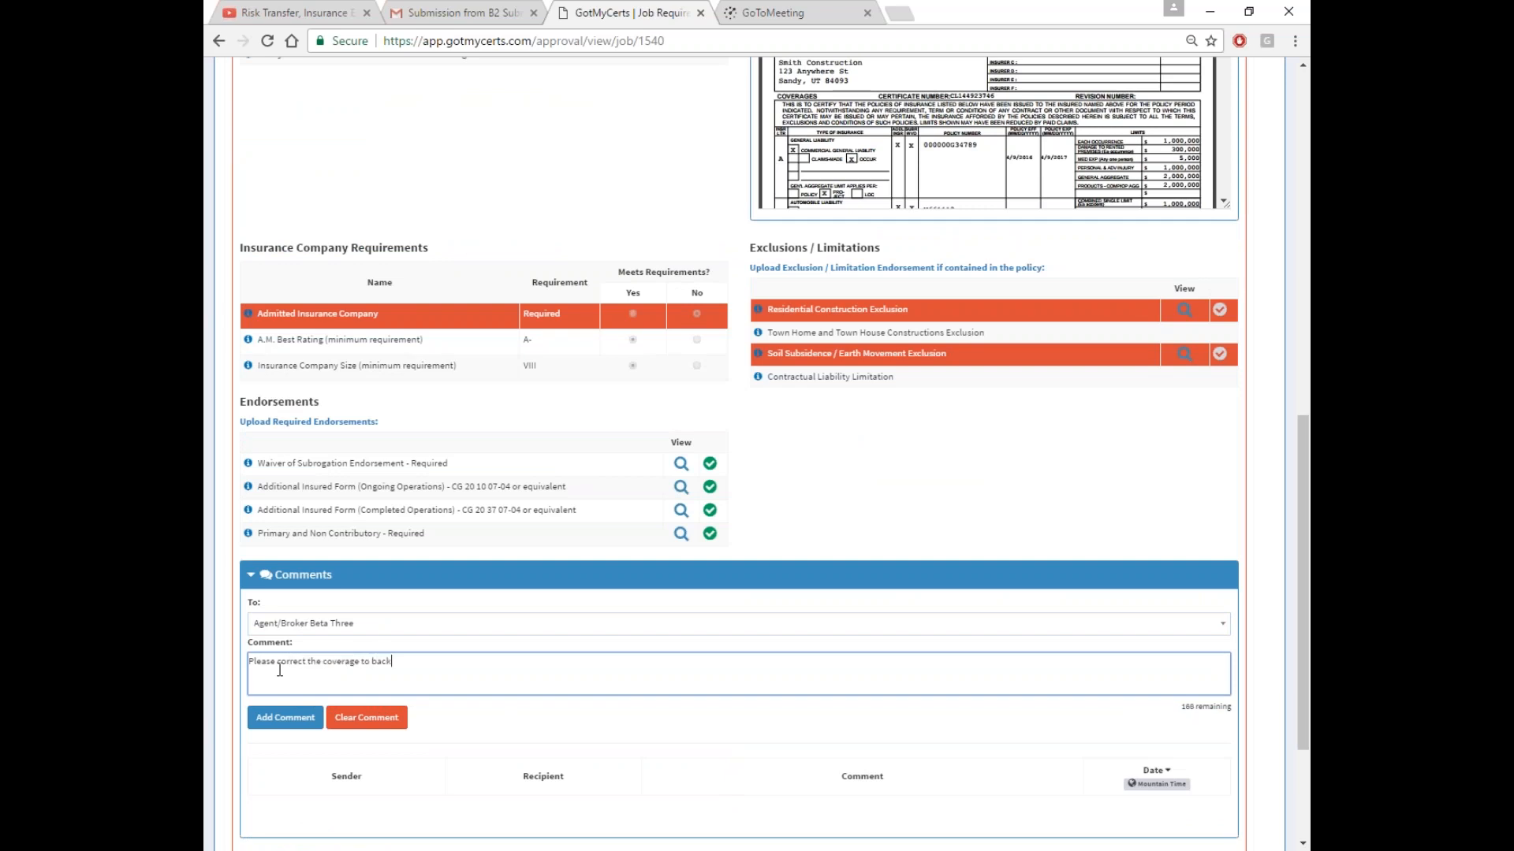
text(out the two exclusions.  Thanks.)
click(285, 717)
Collapse the Comments and General Liability panels and submit the review
scroll(779, 755, down, 3)
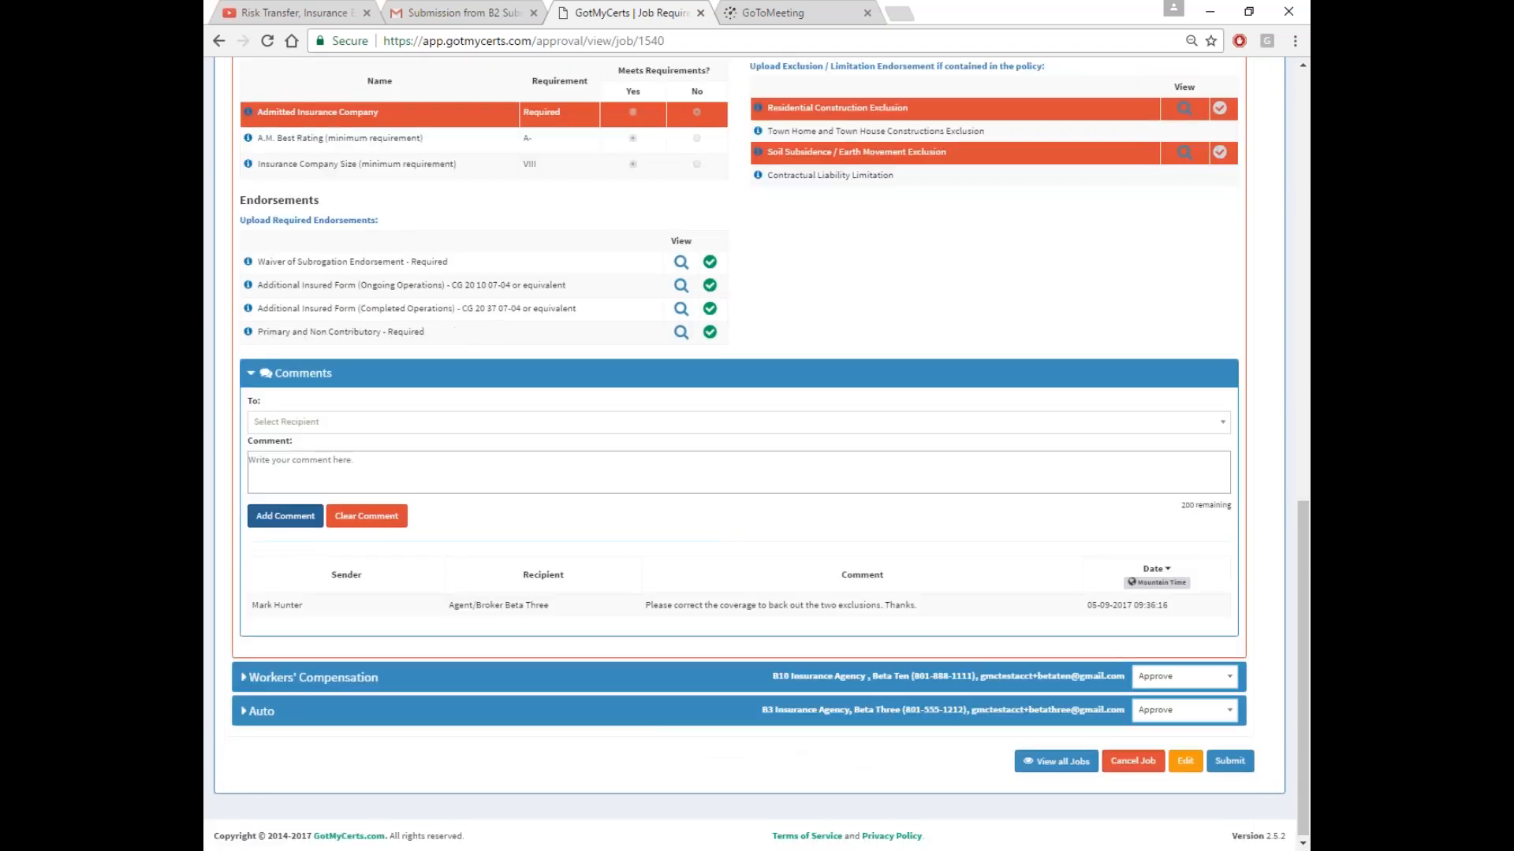
click(867, 371)
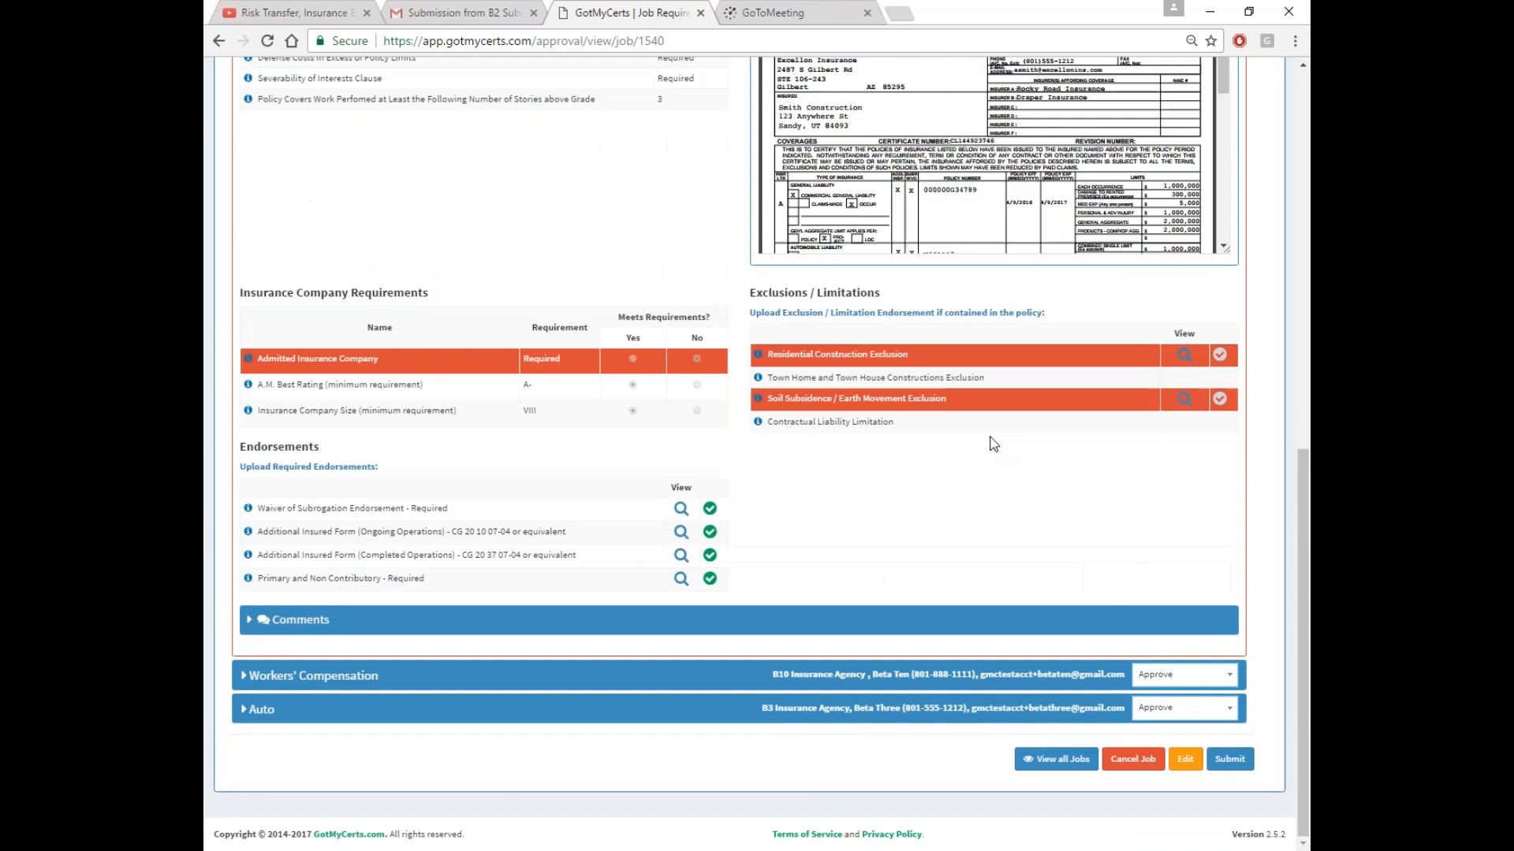
scroll(867, 379, up, 7)
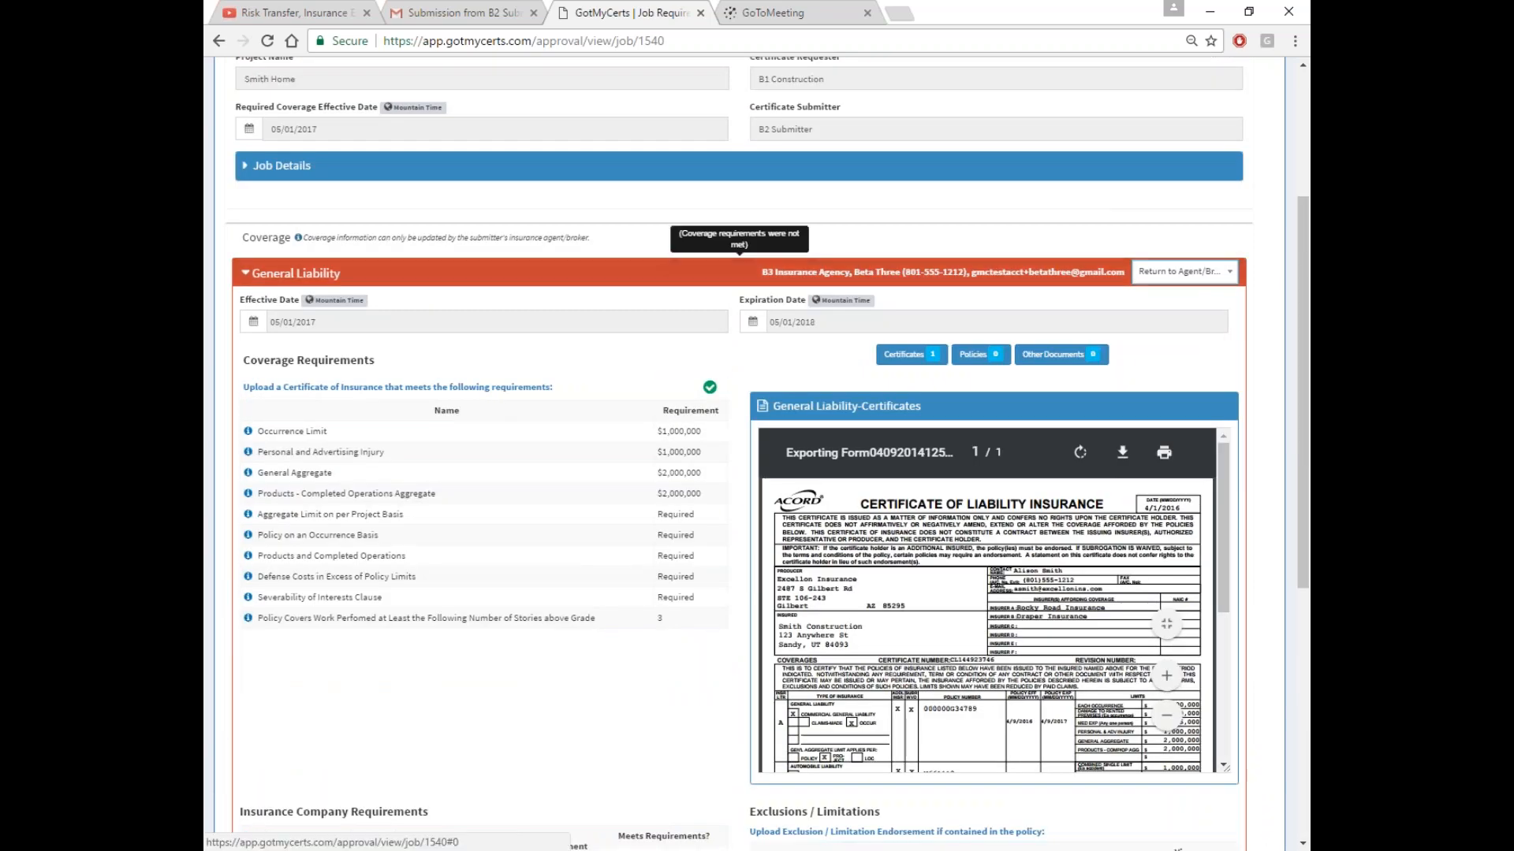
click(683, 251)
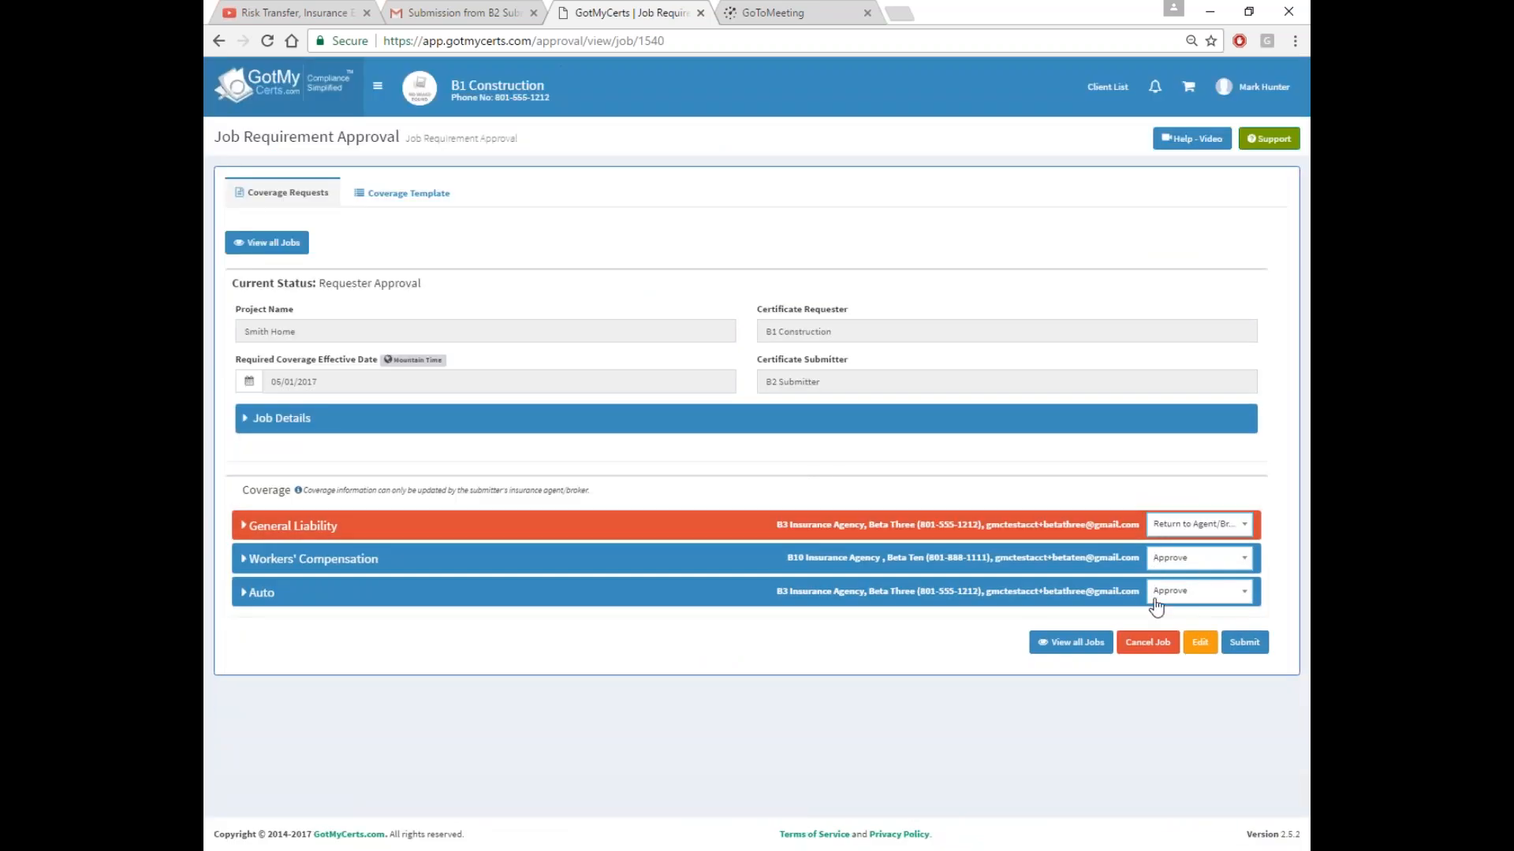
click(1247, 645)
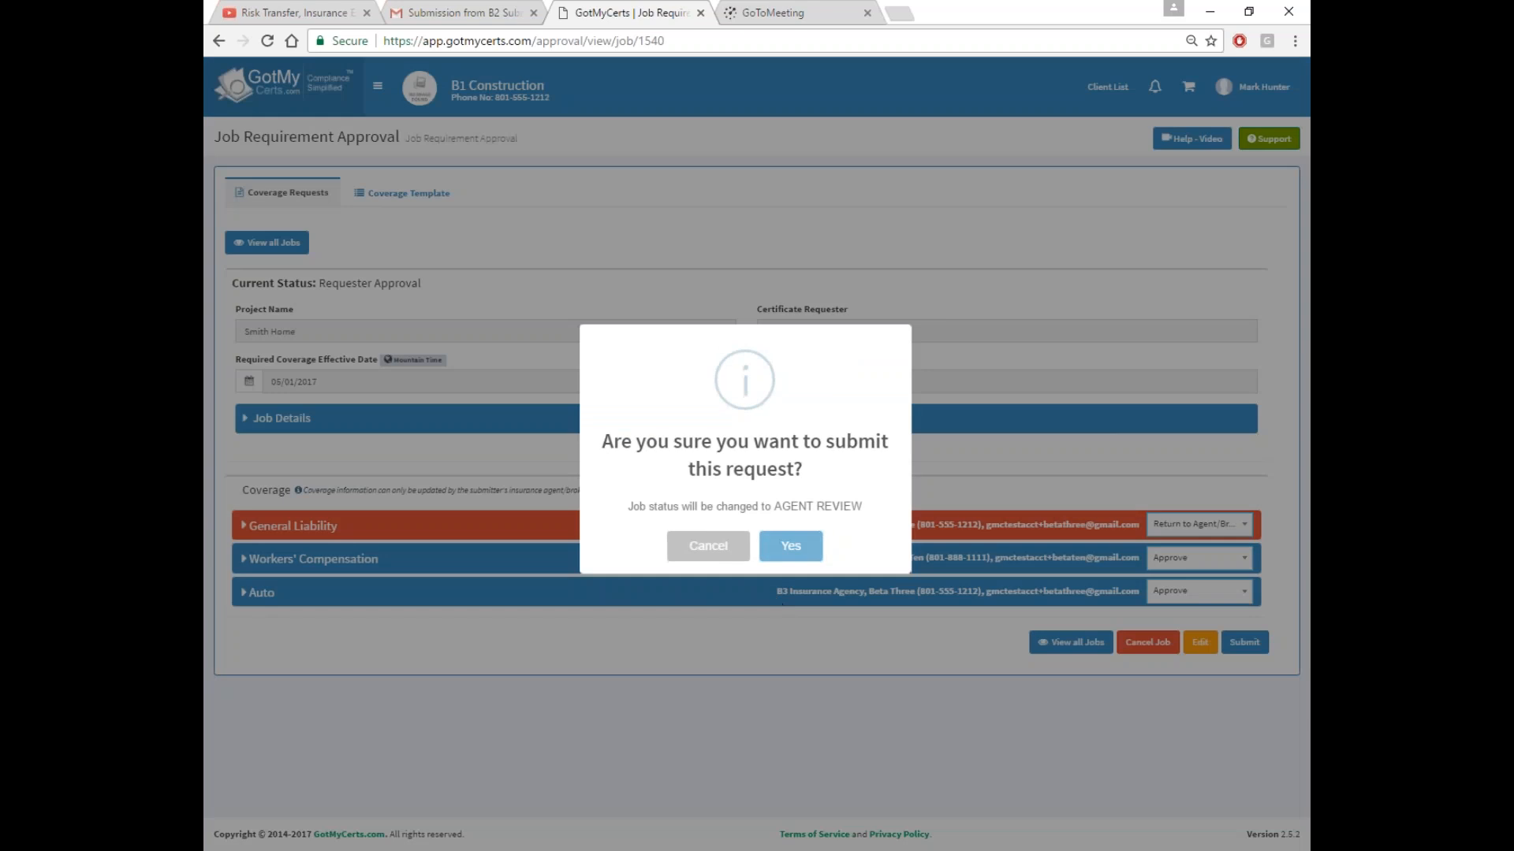
Confirm Yes to submit, moving Smith Home into Agent Review status
click(790, 551)
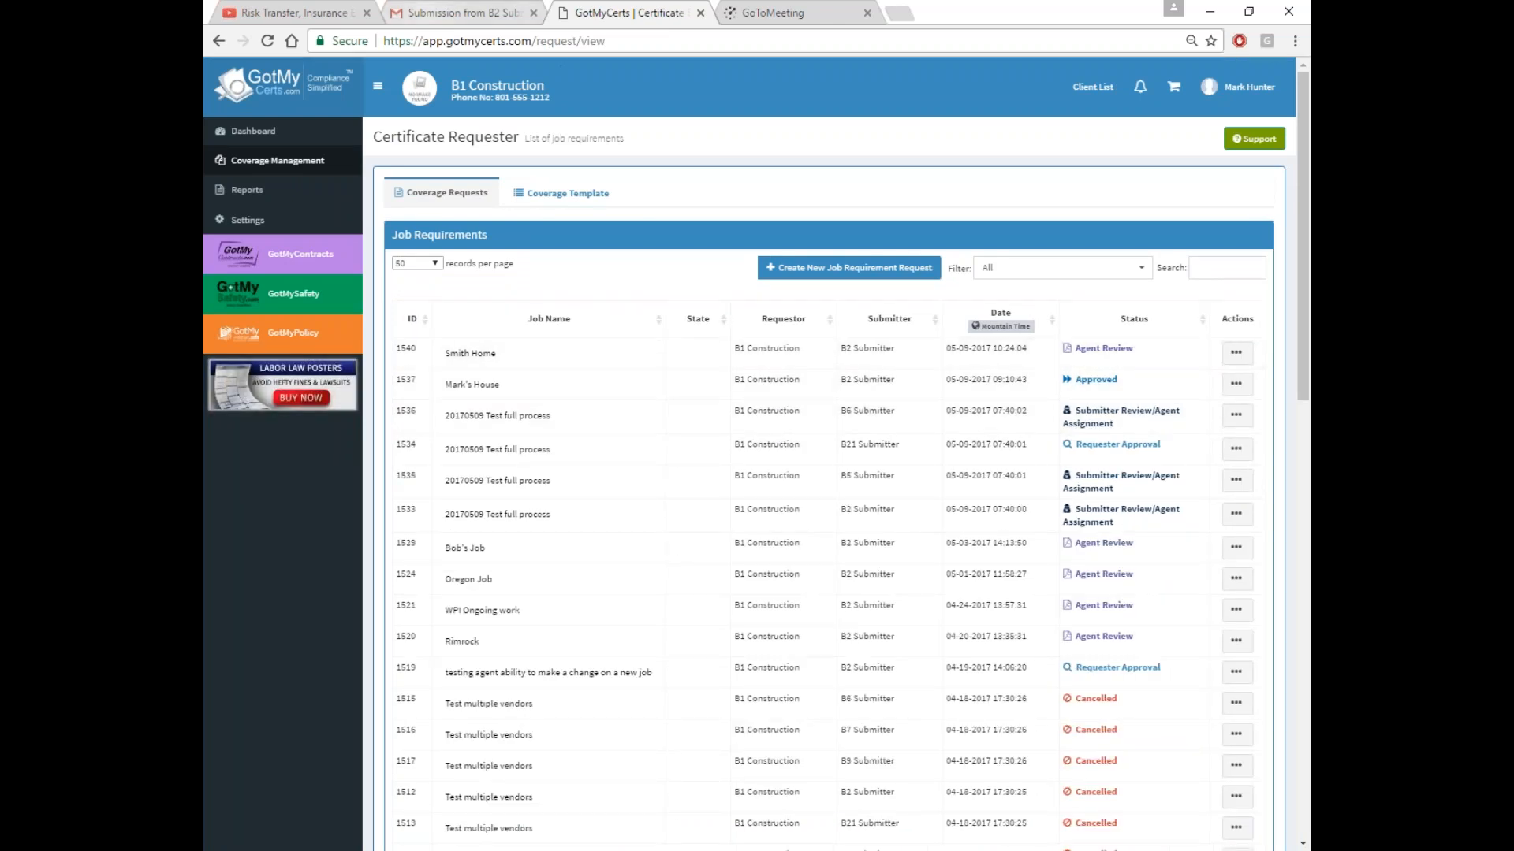
Return to the Gmail inbox and reload it twice to fetch new mail
click(473, 13)
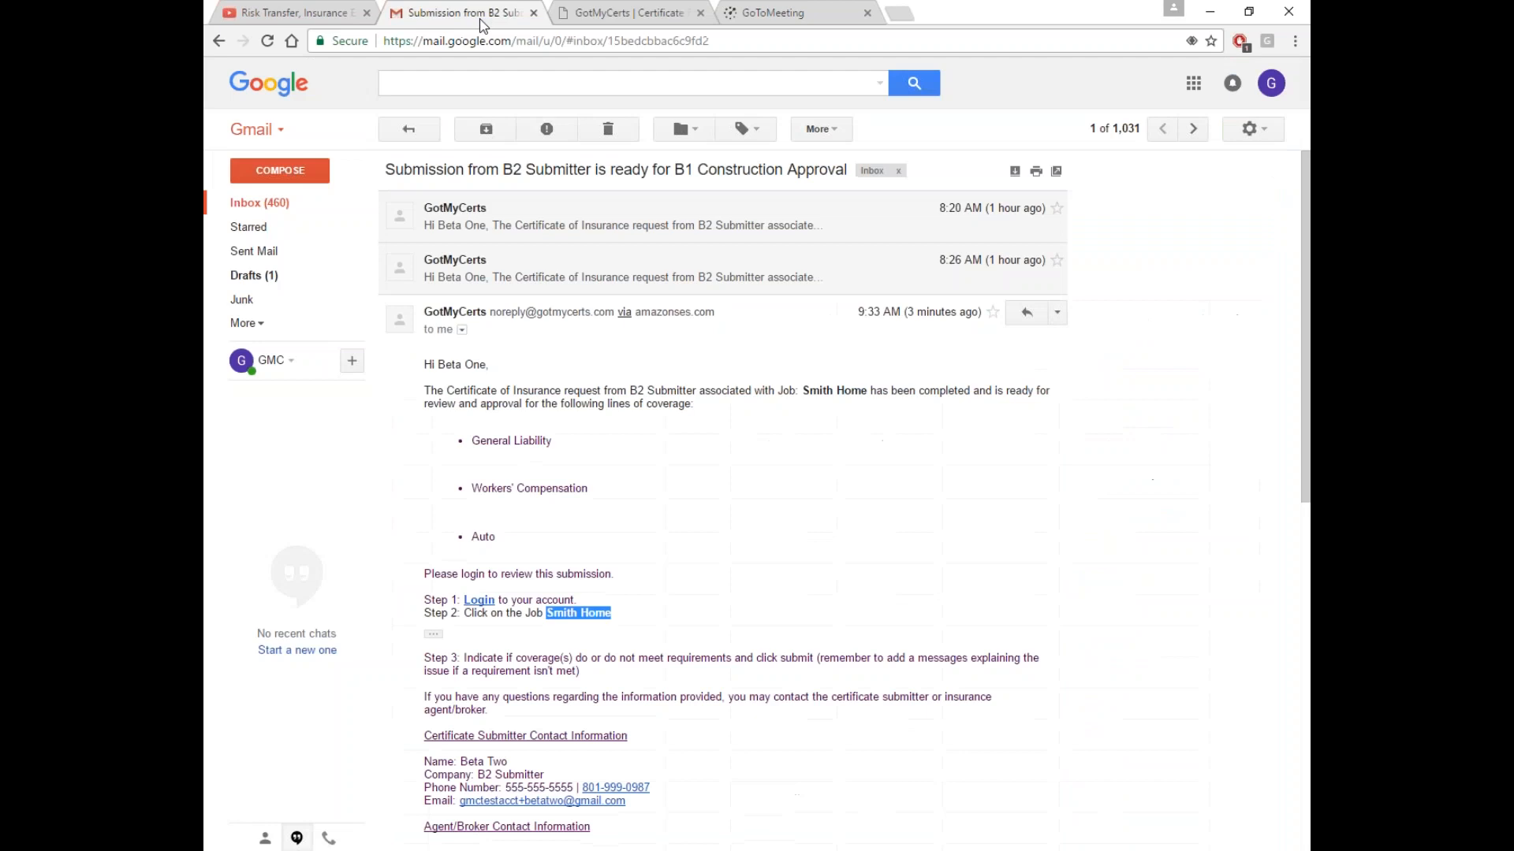
click(272, 209)
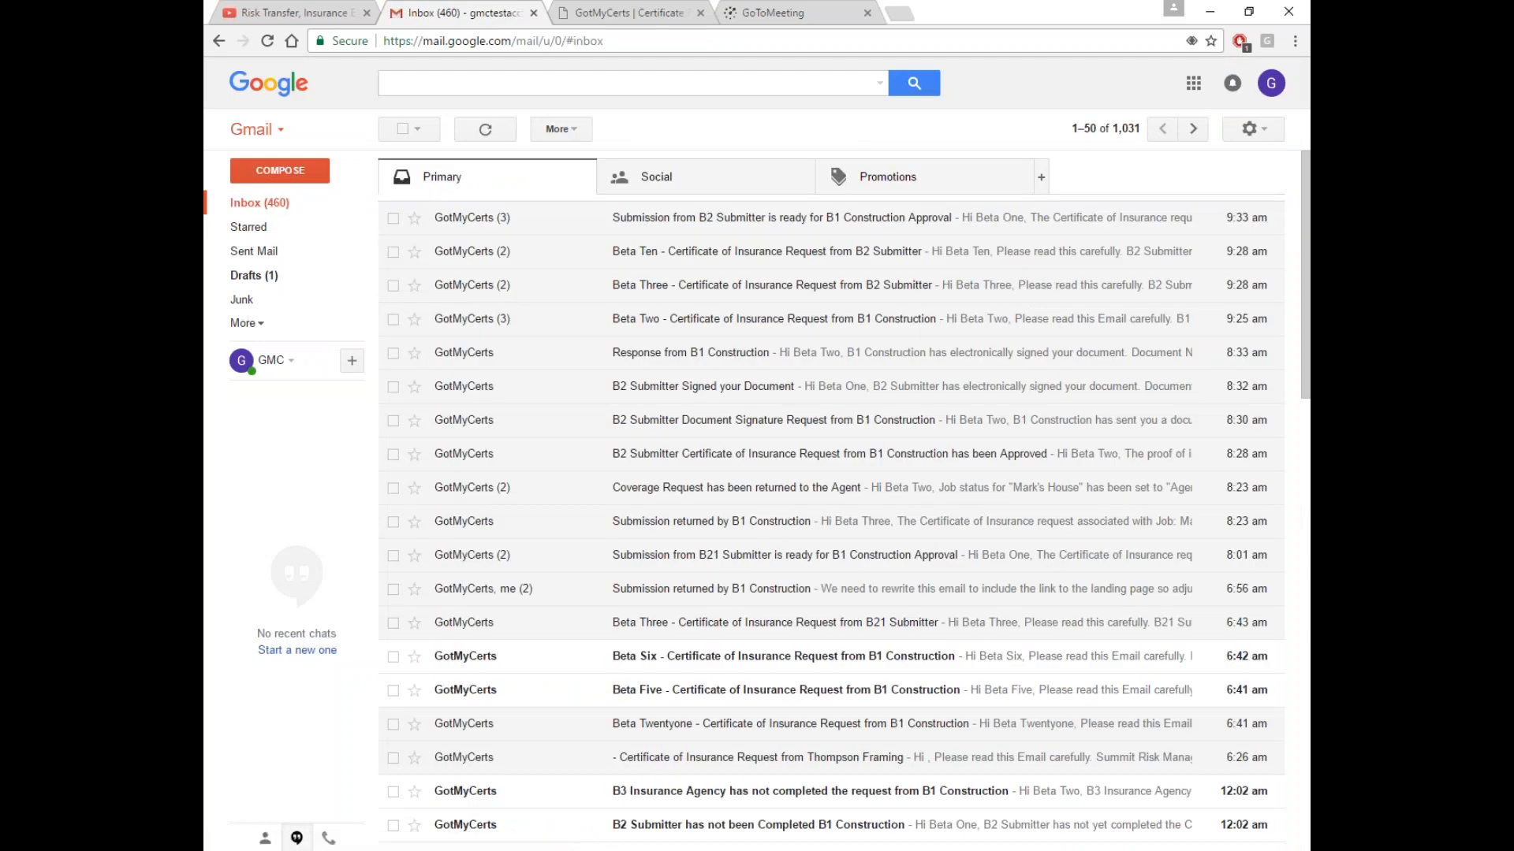
click(268, 43)
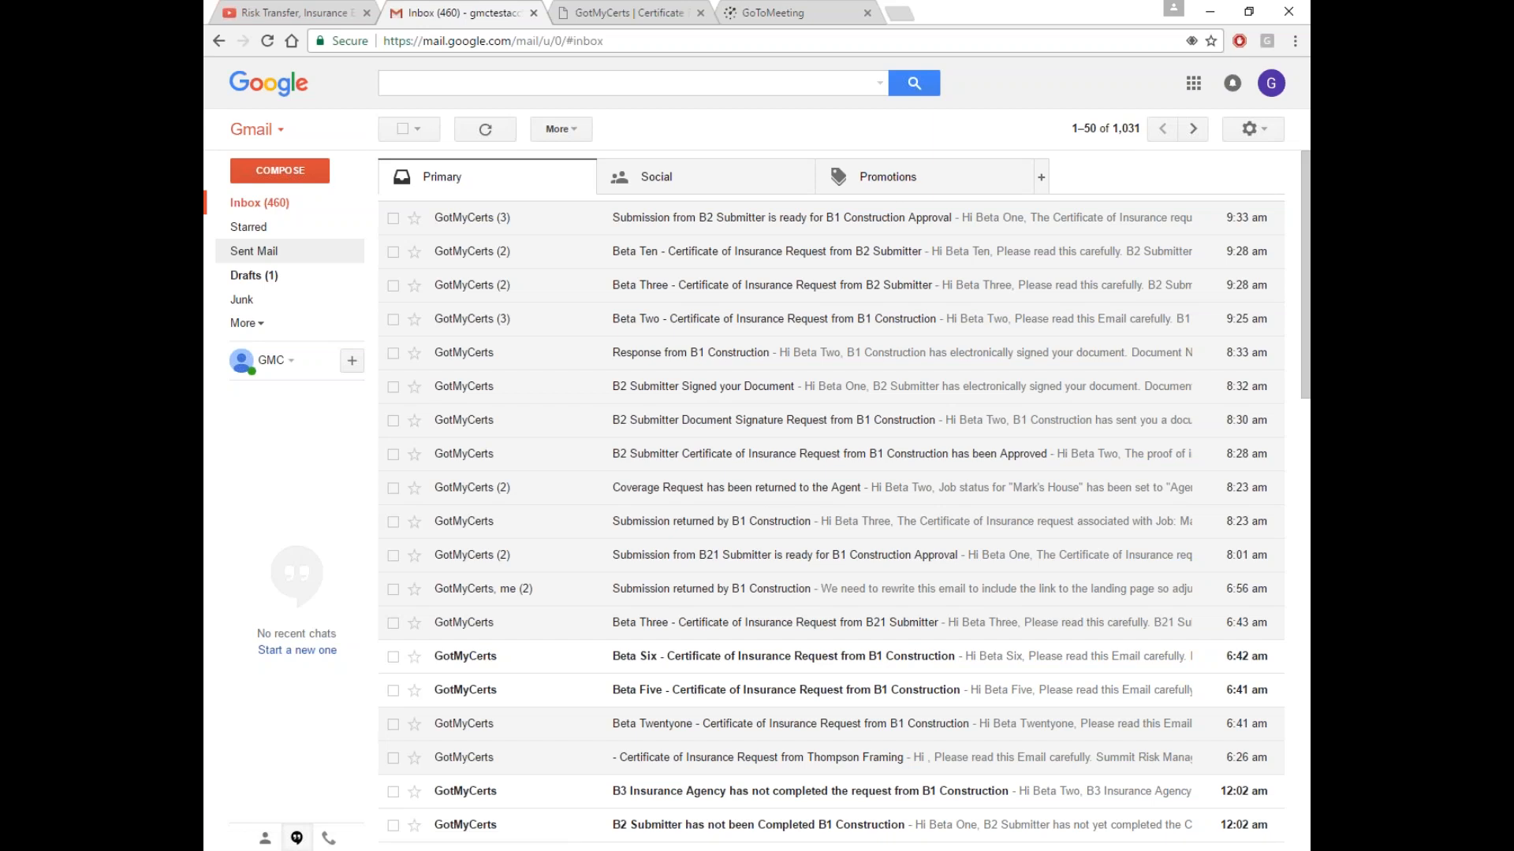
click(267, 40)
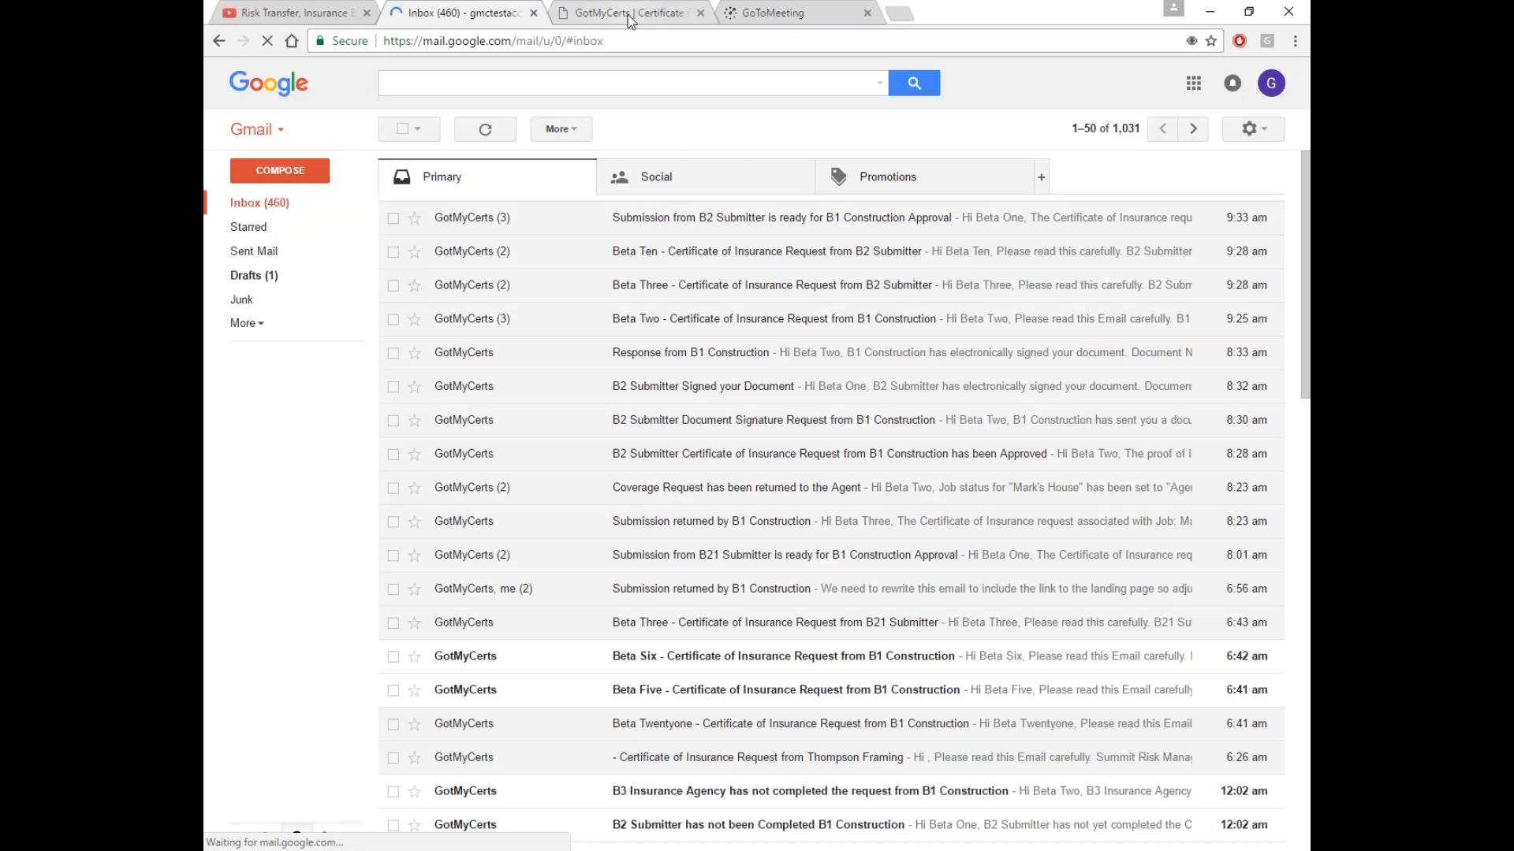
Sign out of the requester account in GotMyCerts
click(629, 16)
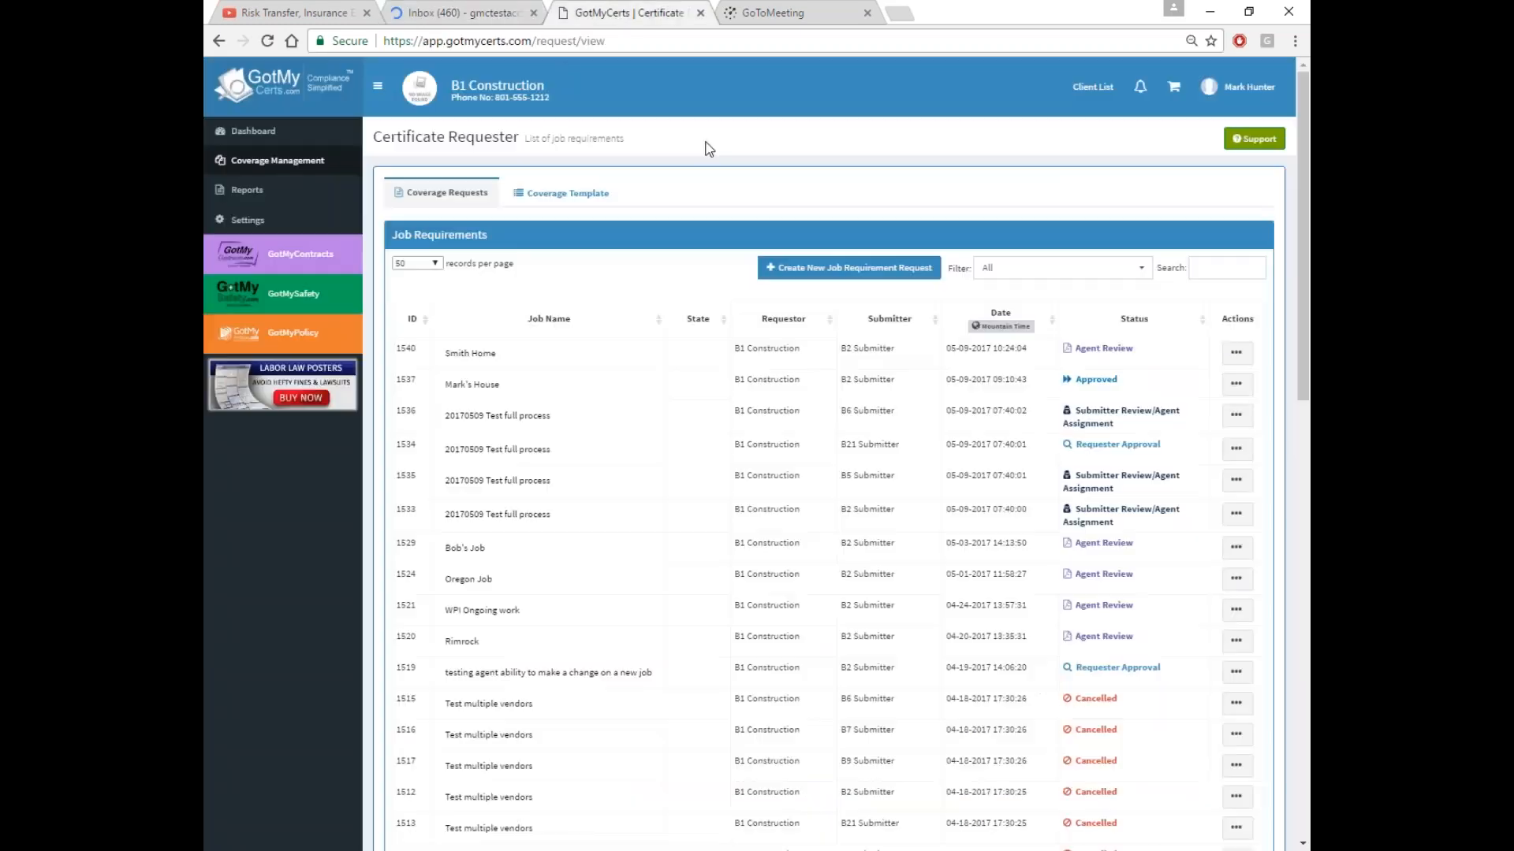
click(1240, 88)
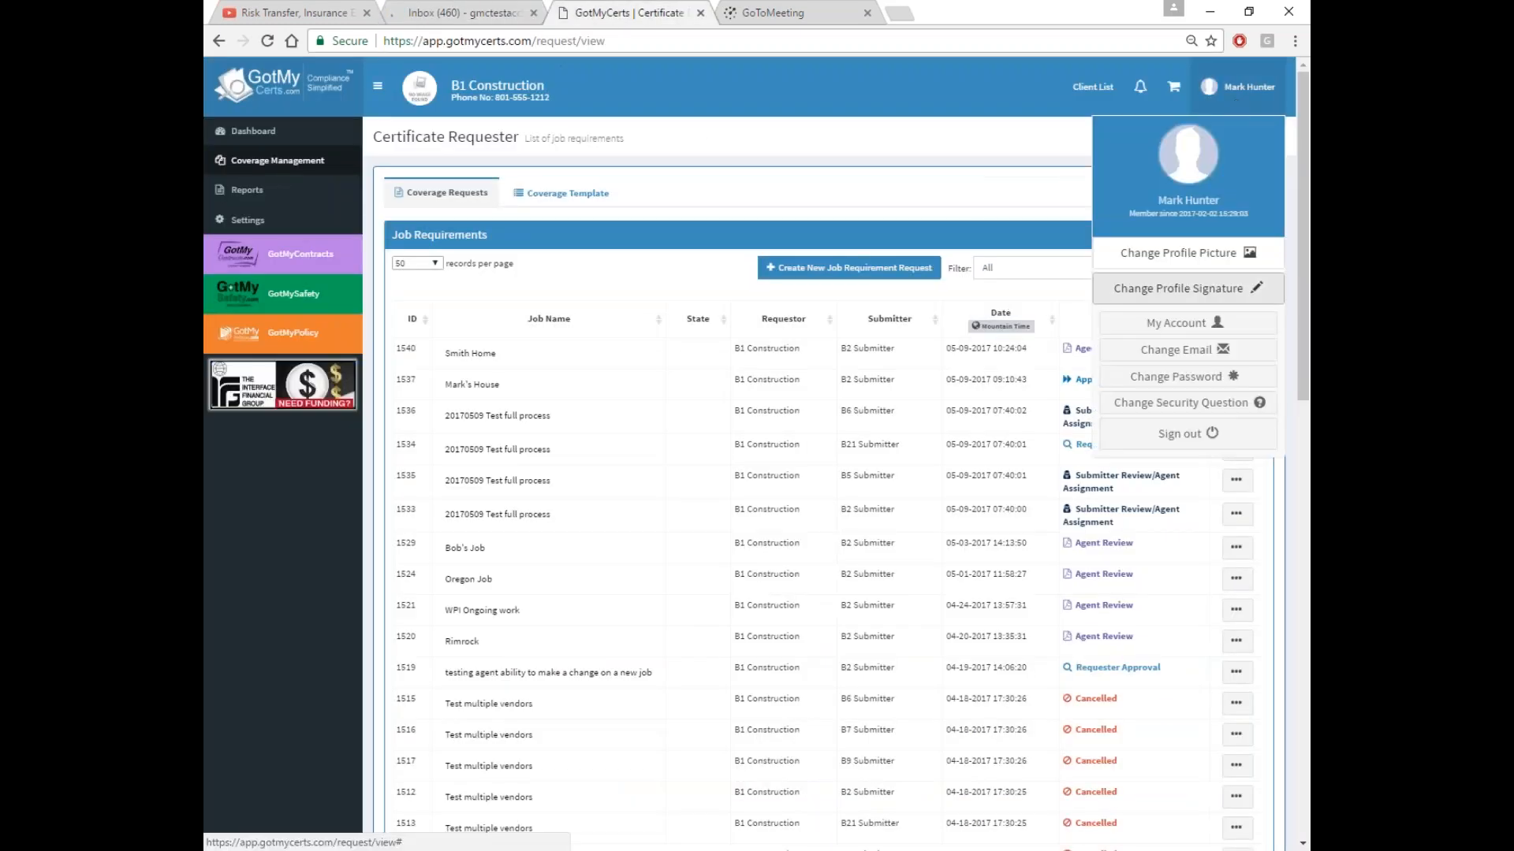
click(1183, 434)
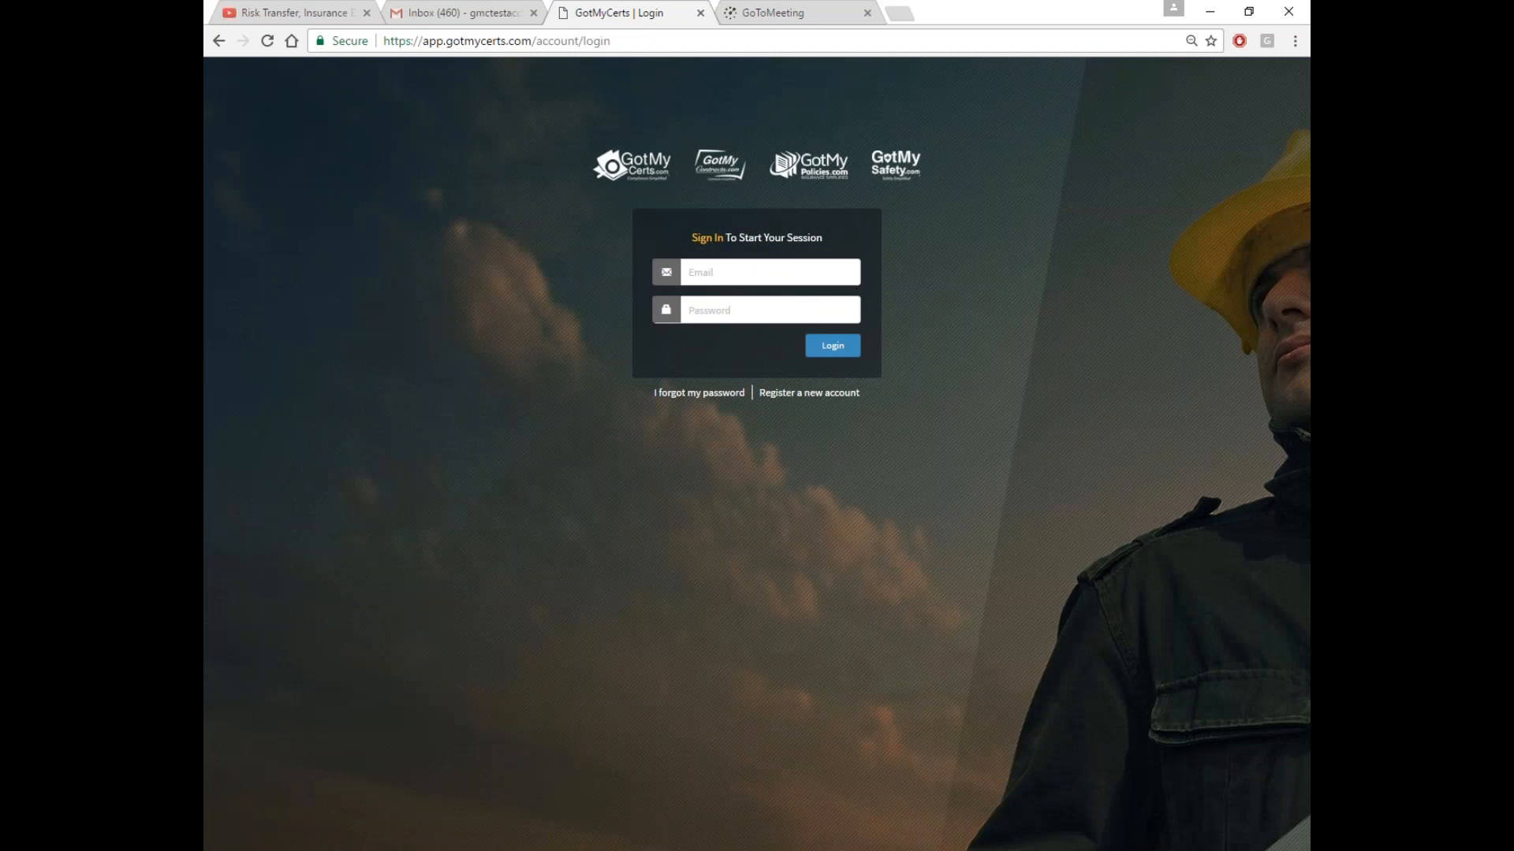
Log in with the B3 Insurance Agency agent's email and password
click(733, 273)
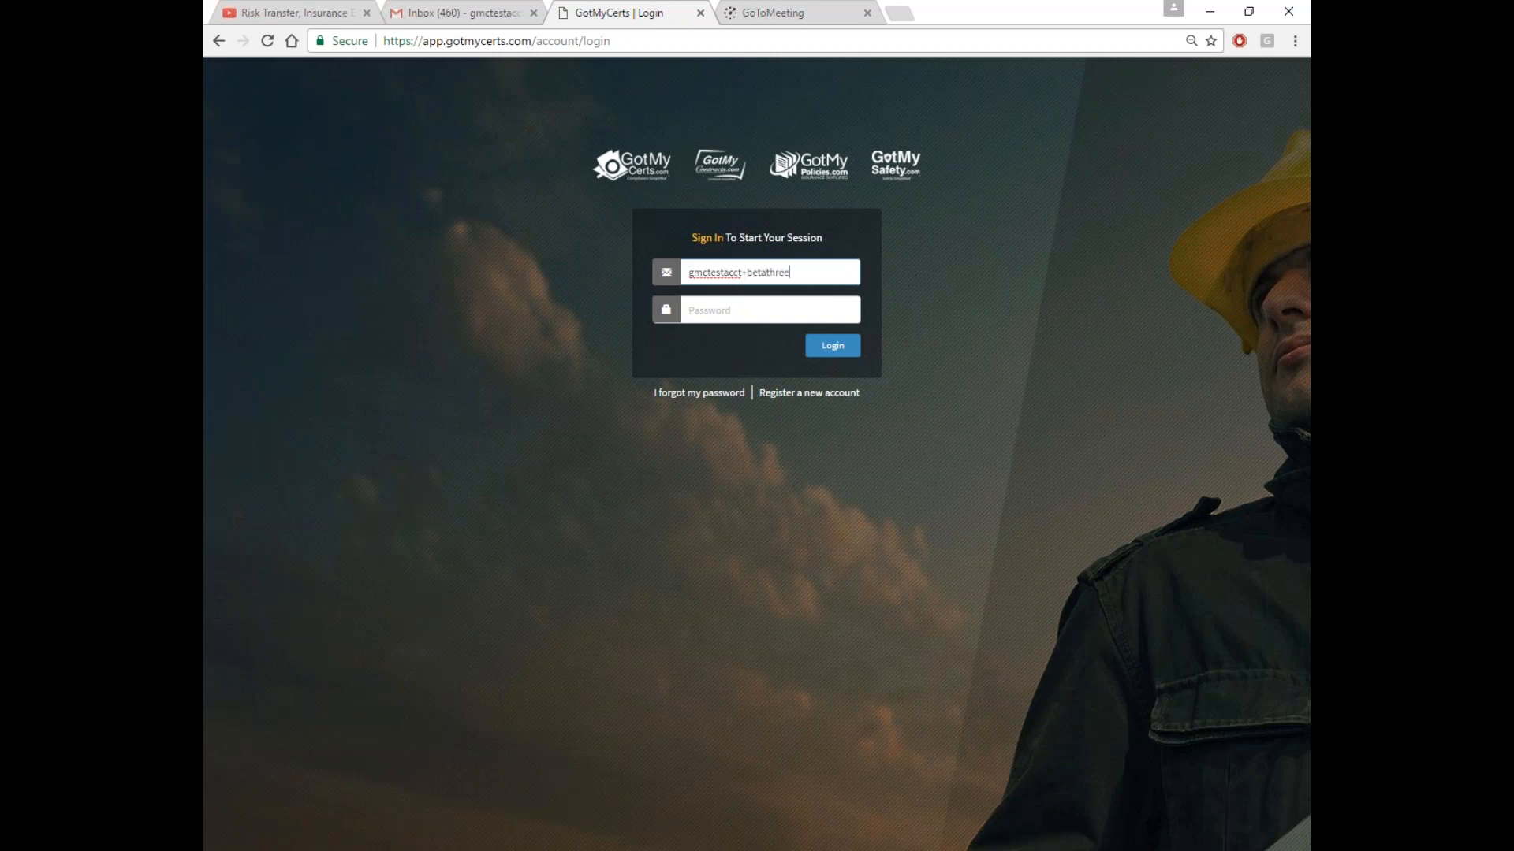
key(Tab)
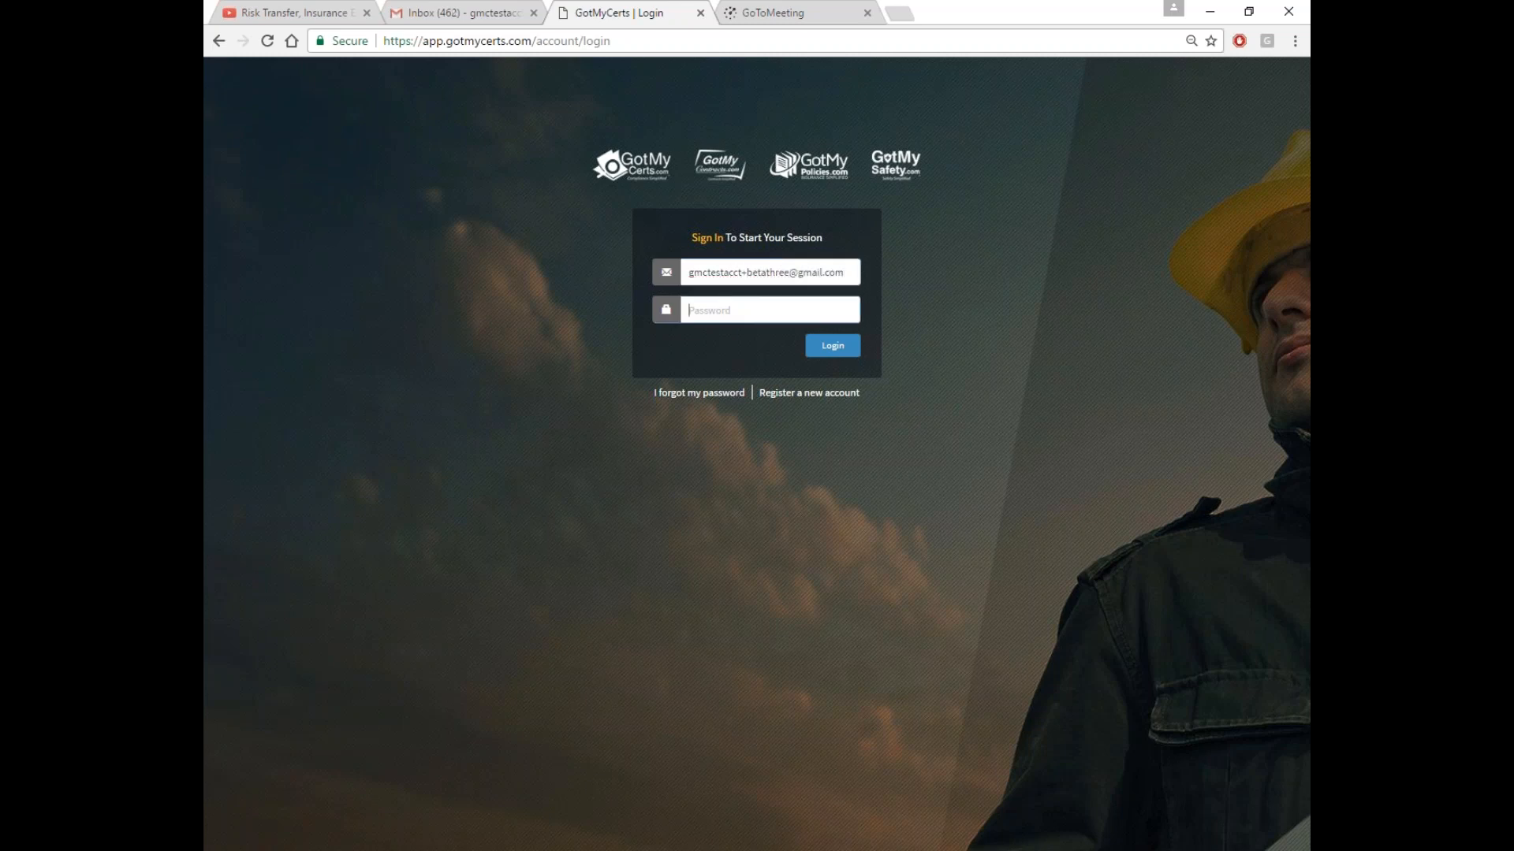
text(**********)
key(Return)
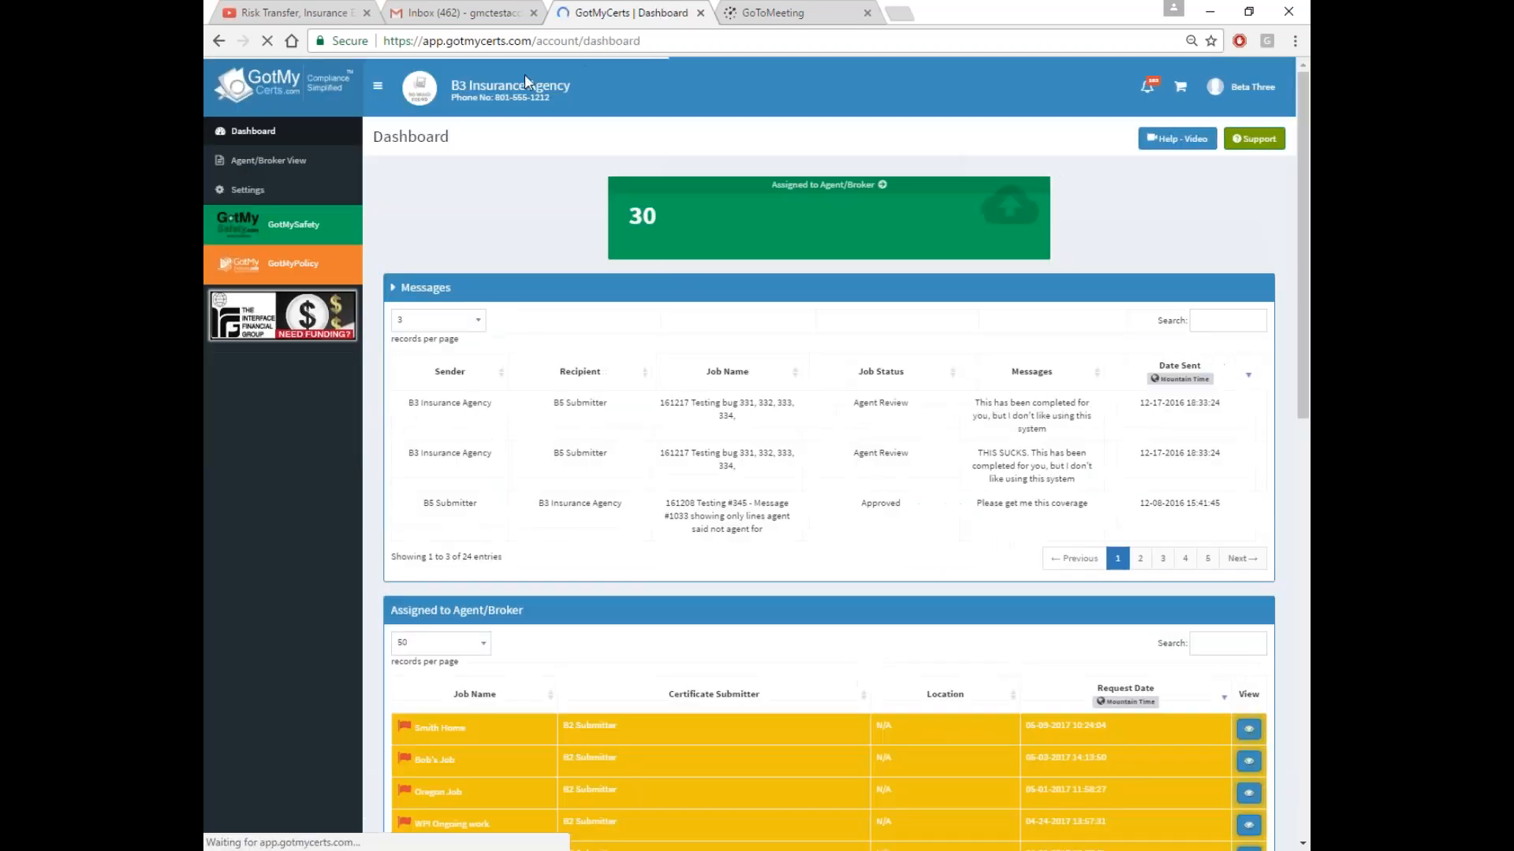
click(424, 14)
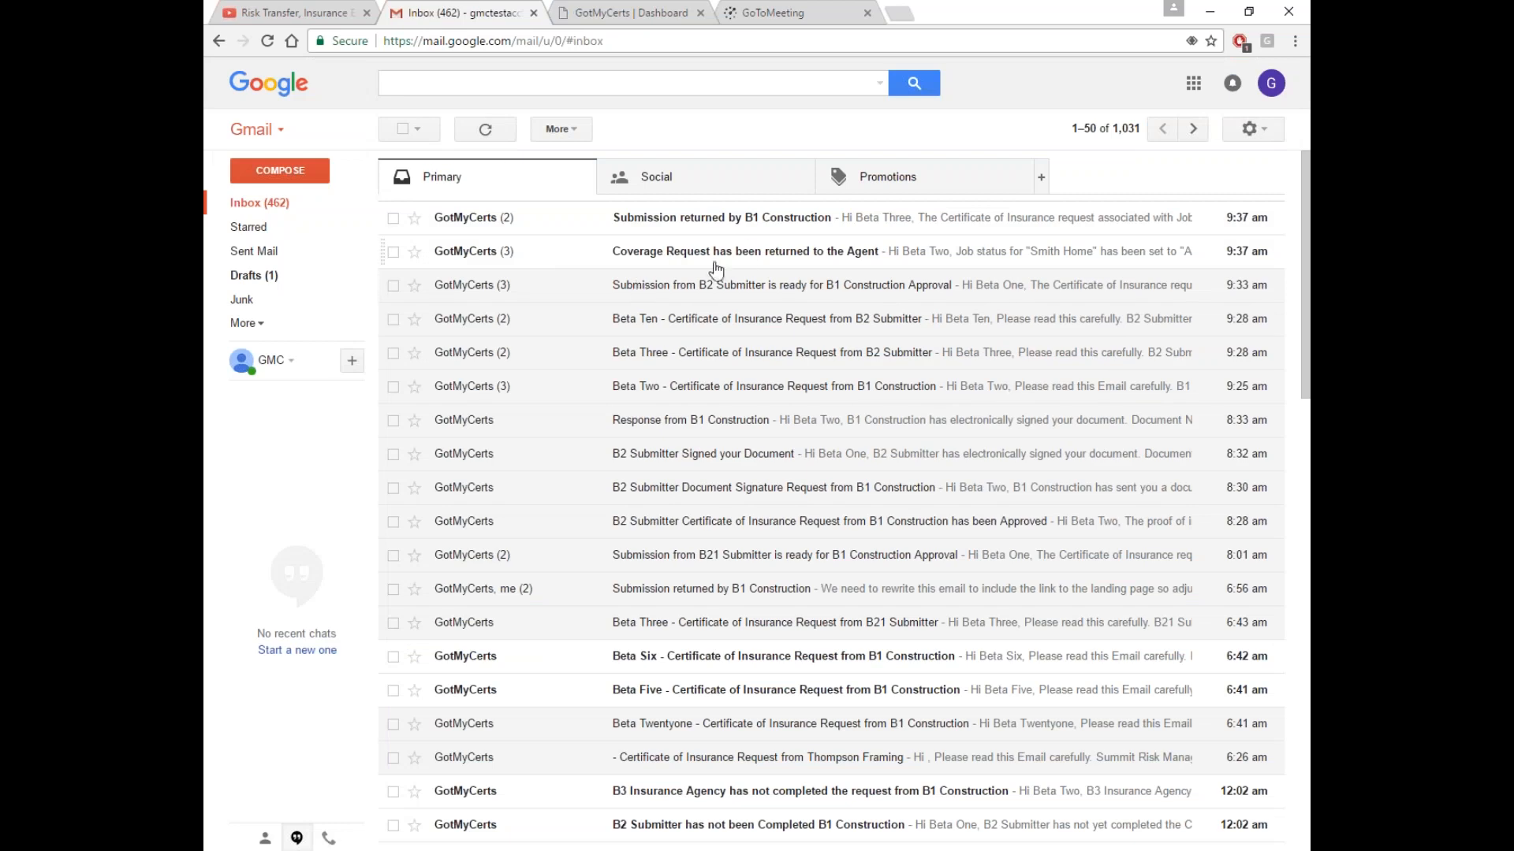
Read the full 'Coverage Request has been returned to the Agent' email
click(687, 254)
click(433, 412)
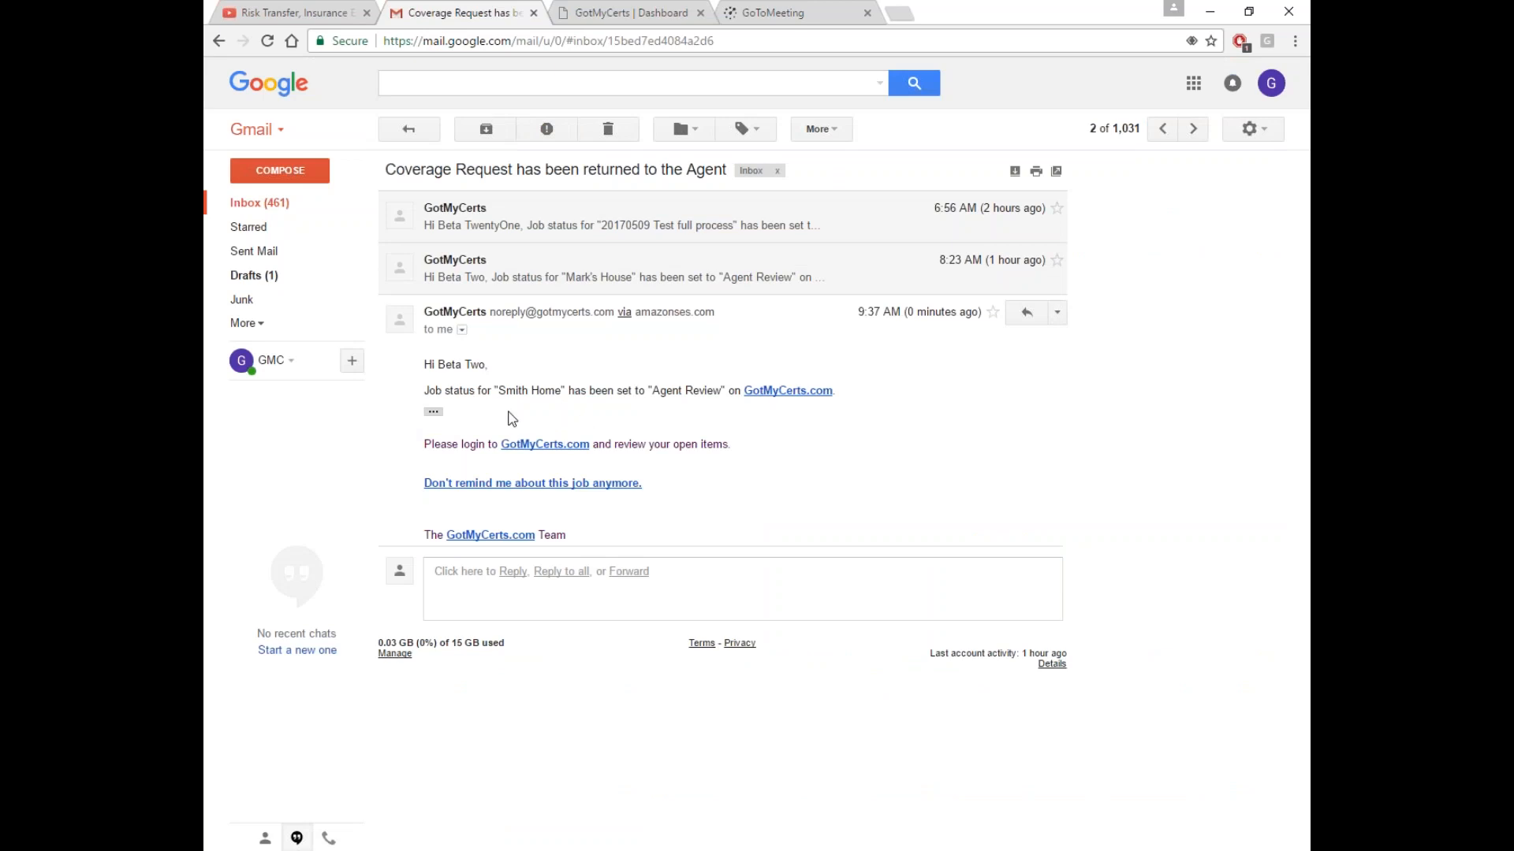
click(284, 203)
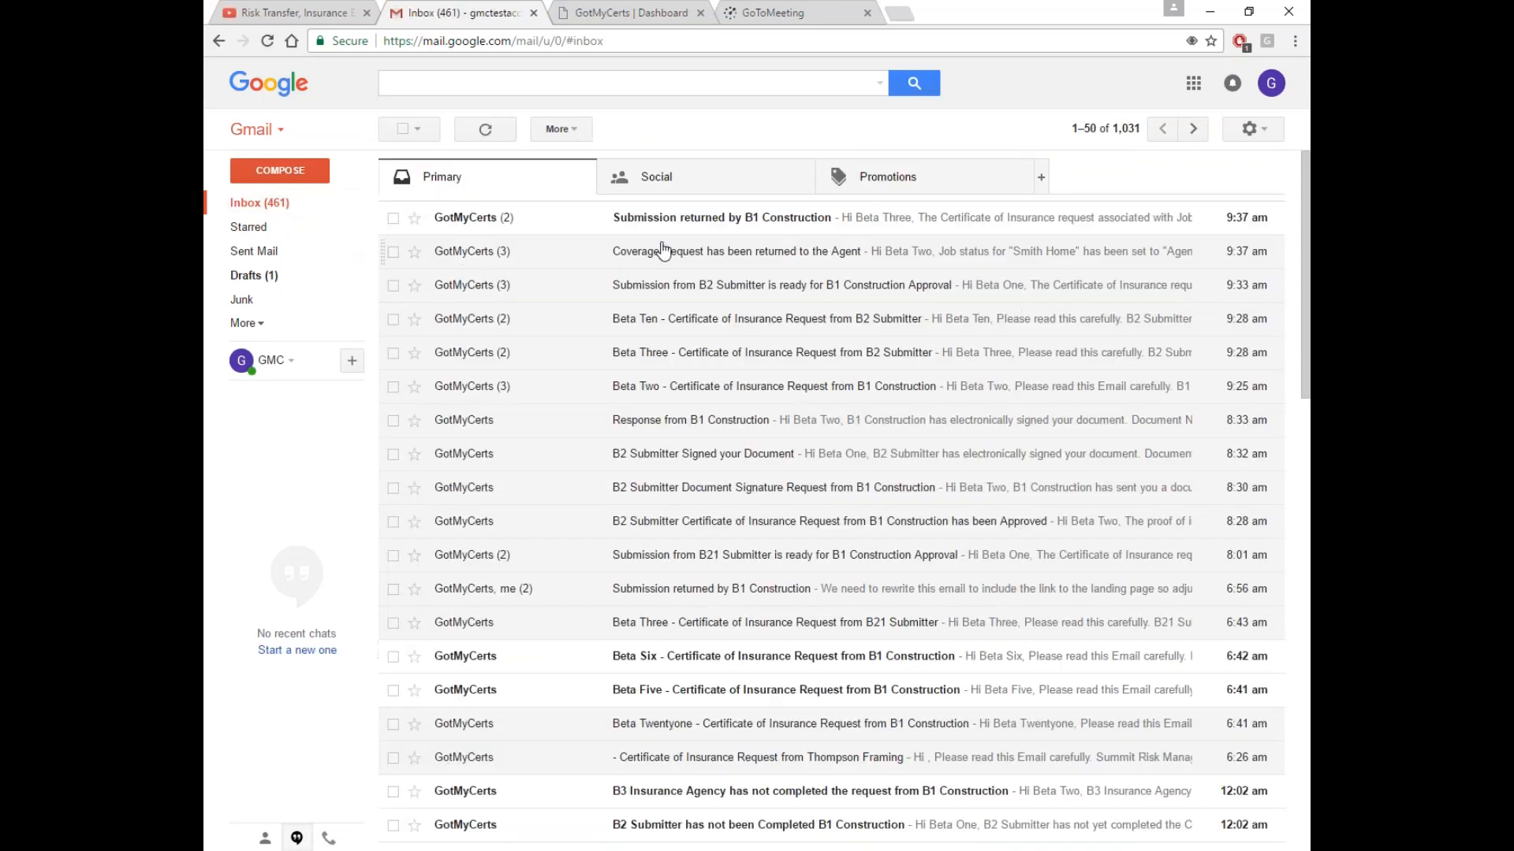
Read the 'Submission returned by B1 Construction' email and select its back-out-exclusions comment
click(702, 222)
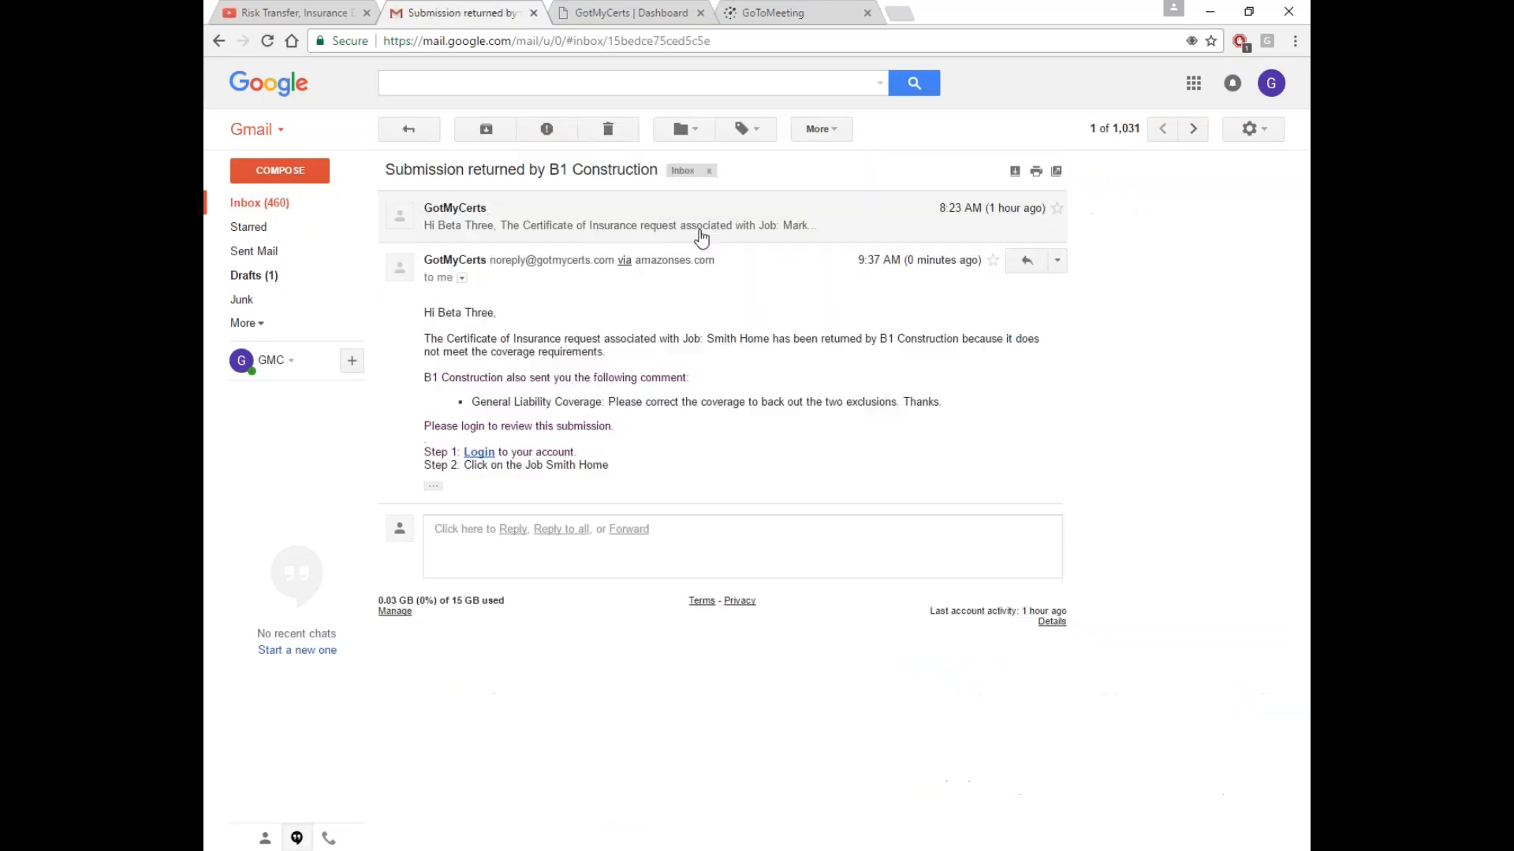
click(434, 487)
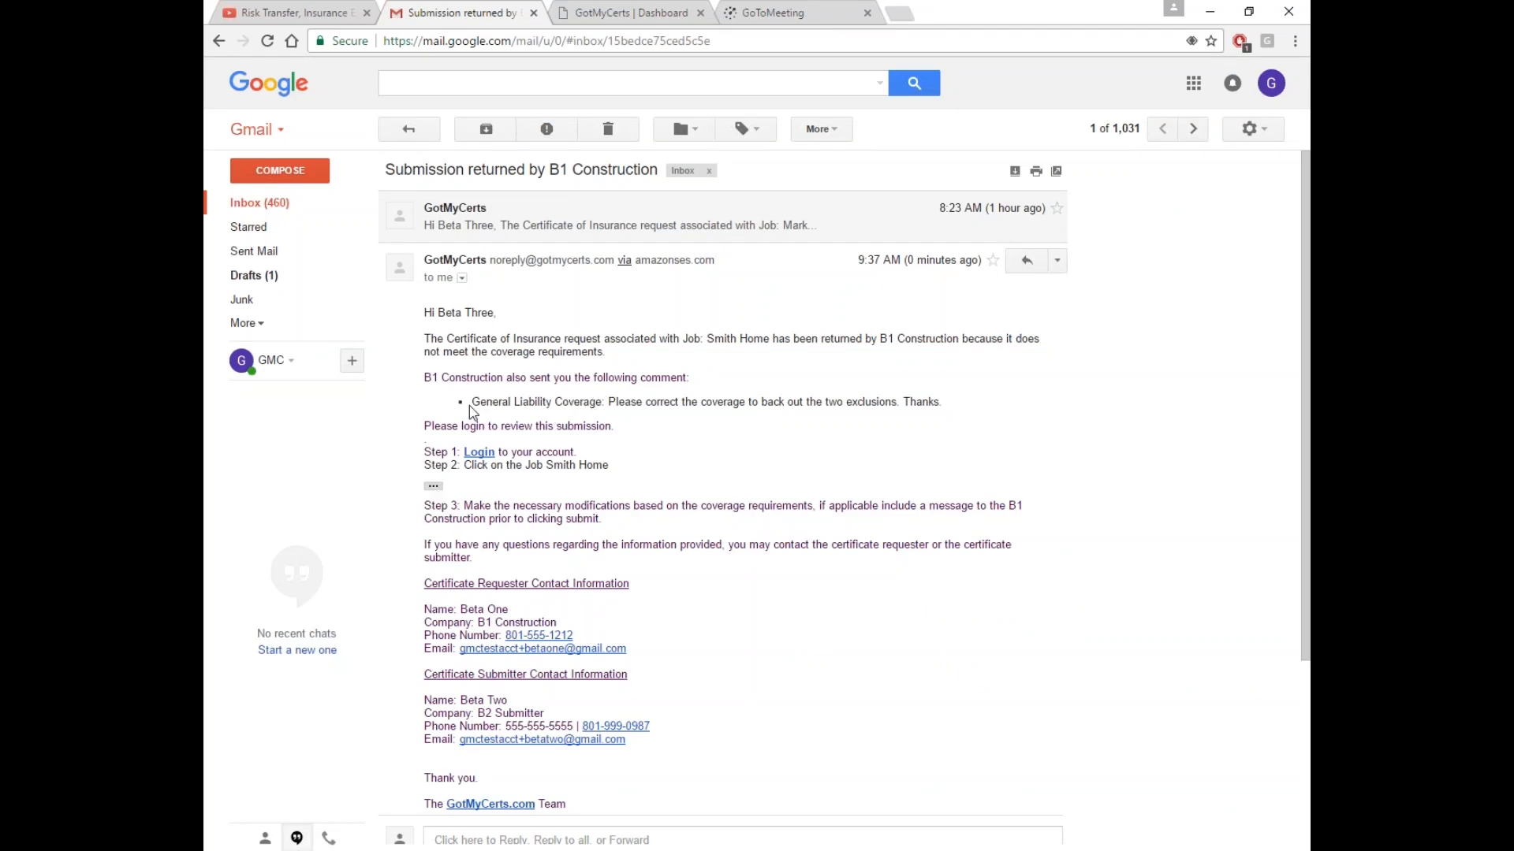
drag(477, 404, 939, 406)
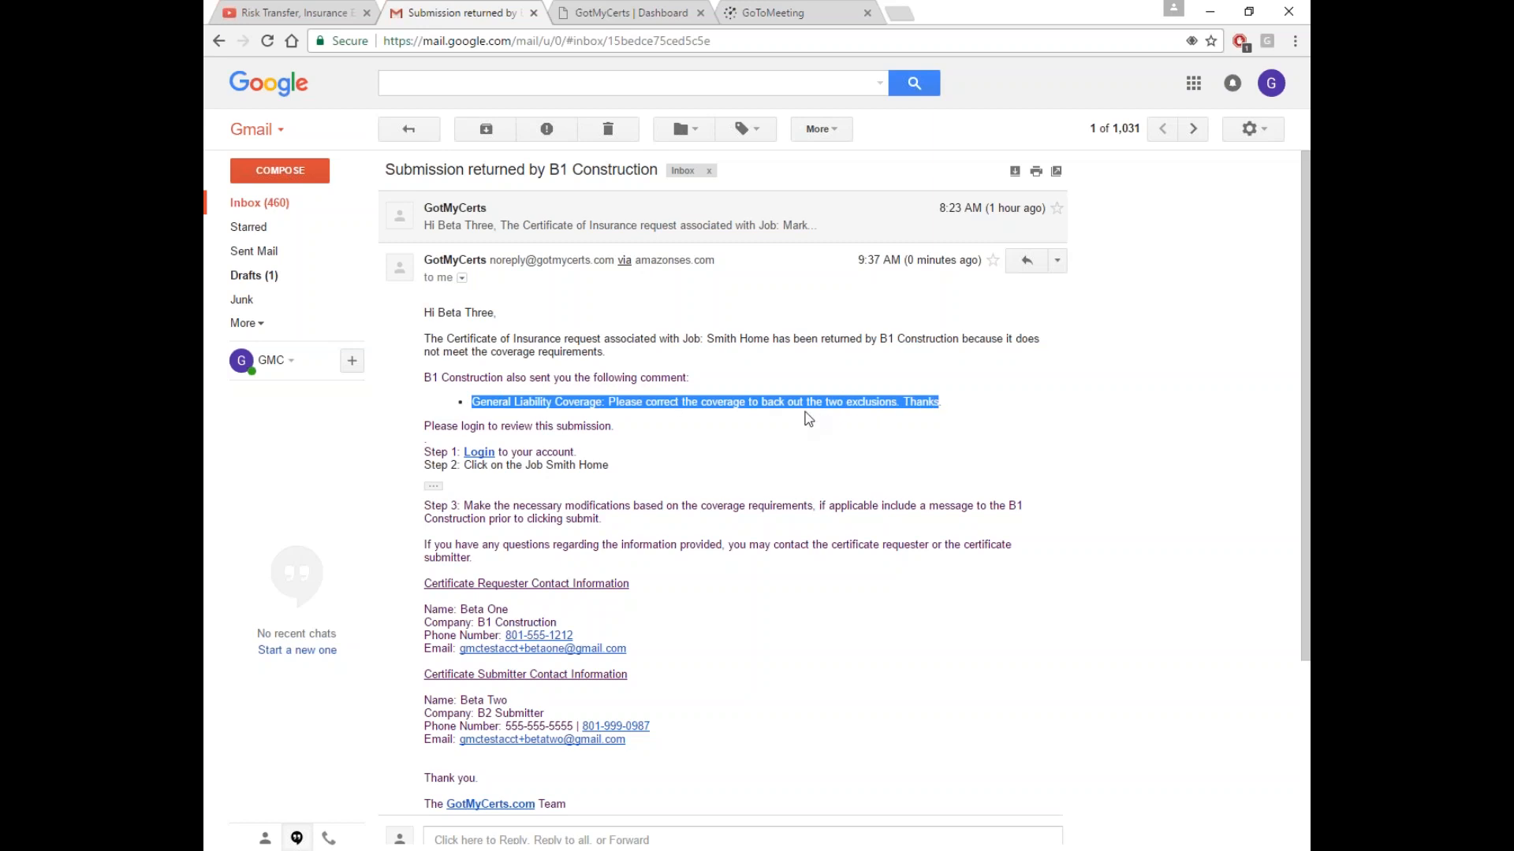
click(651, 22)
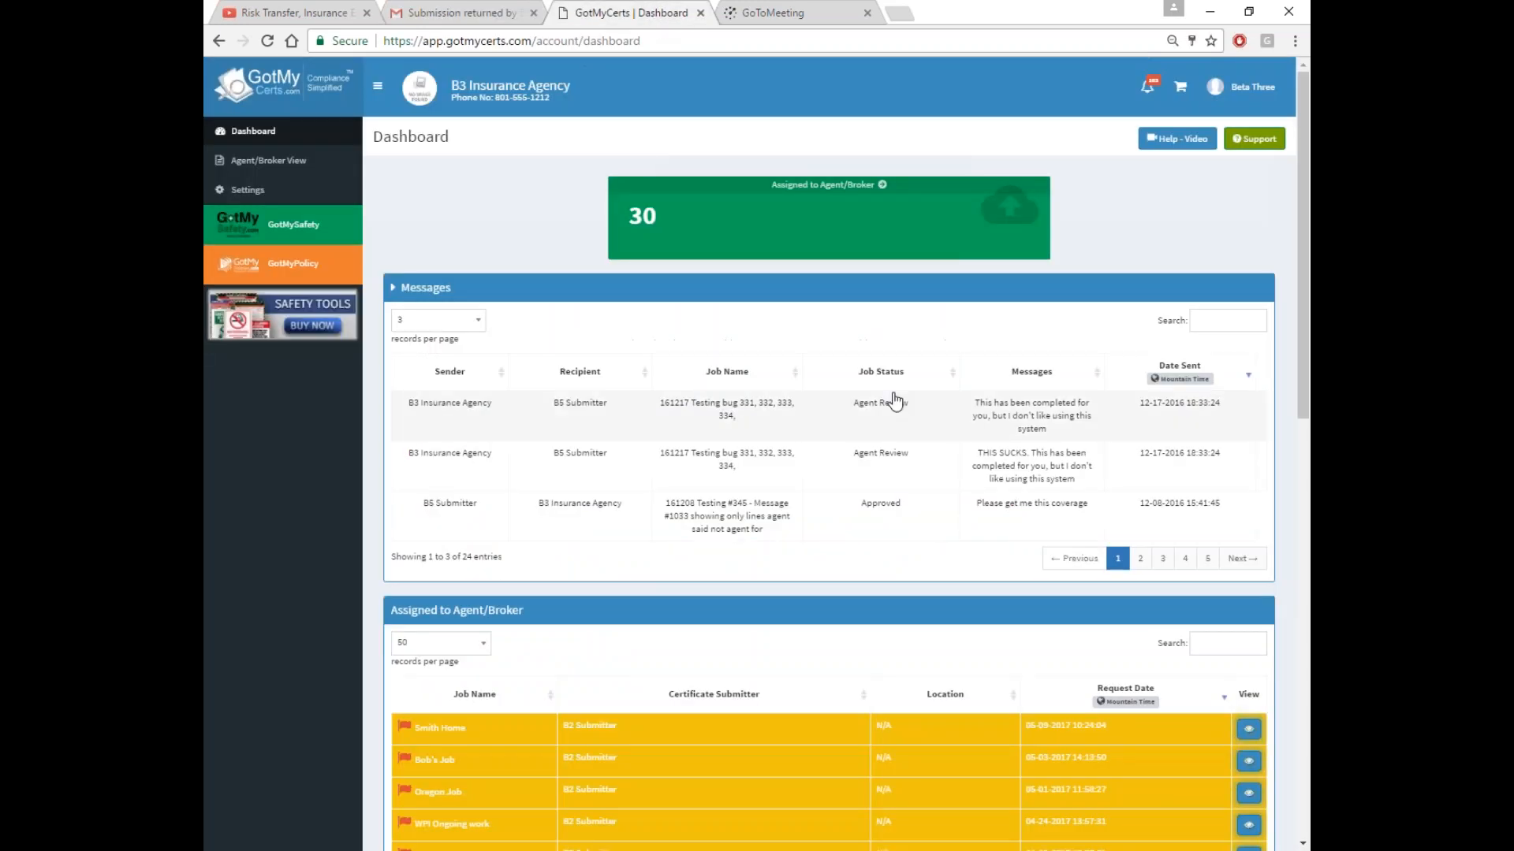
Open the Smith Home job's General Liability and toggle Admitted Insurance Company Yes, then No
scroll(744, 316, down, 3)
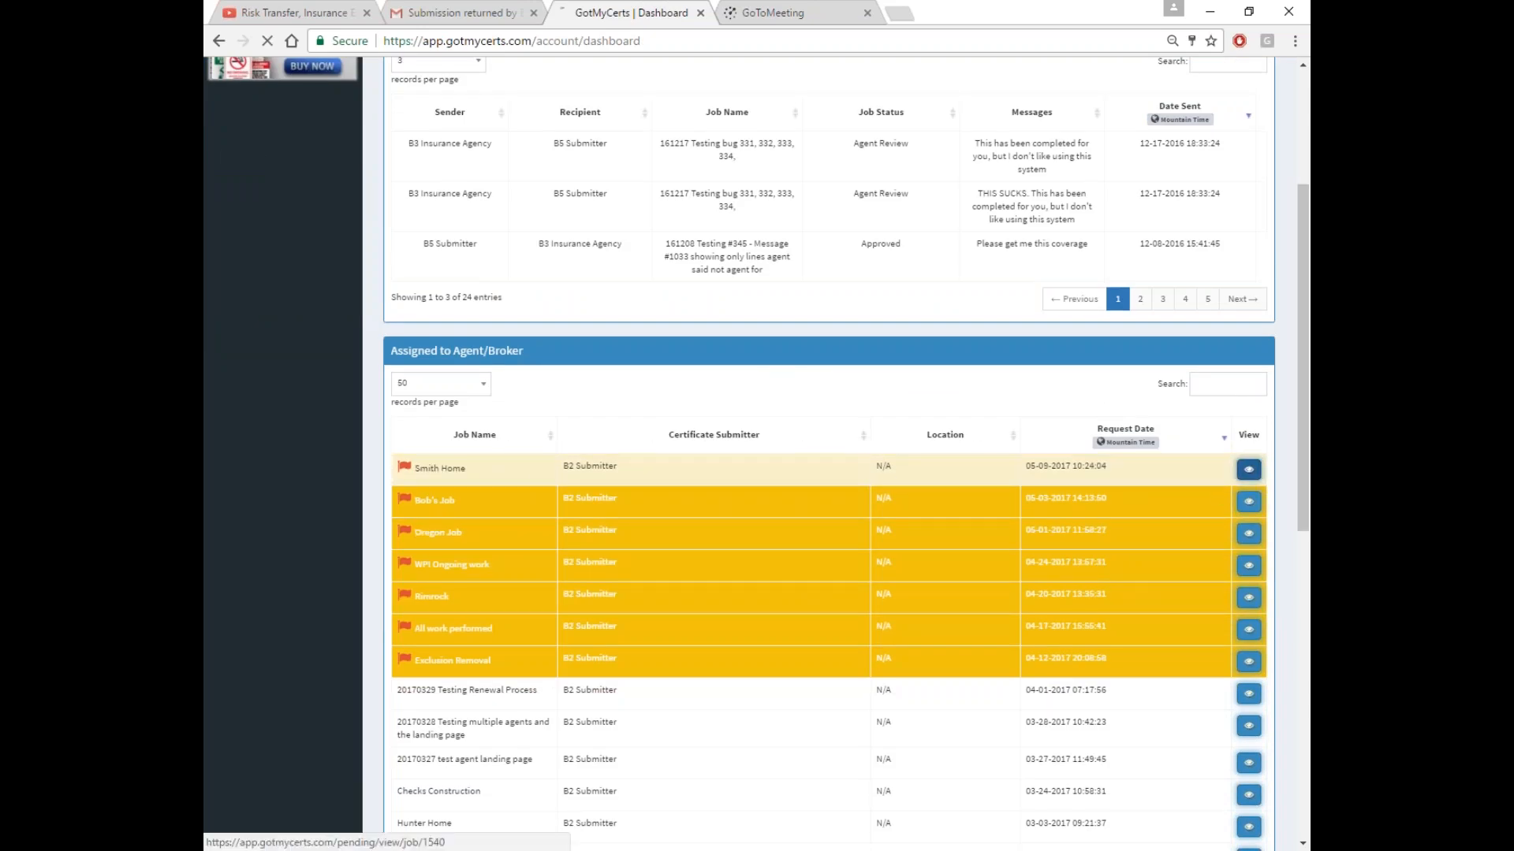
click(665, 624)
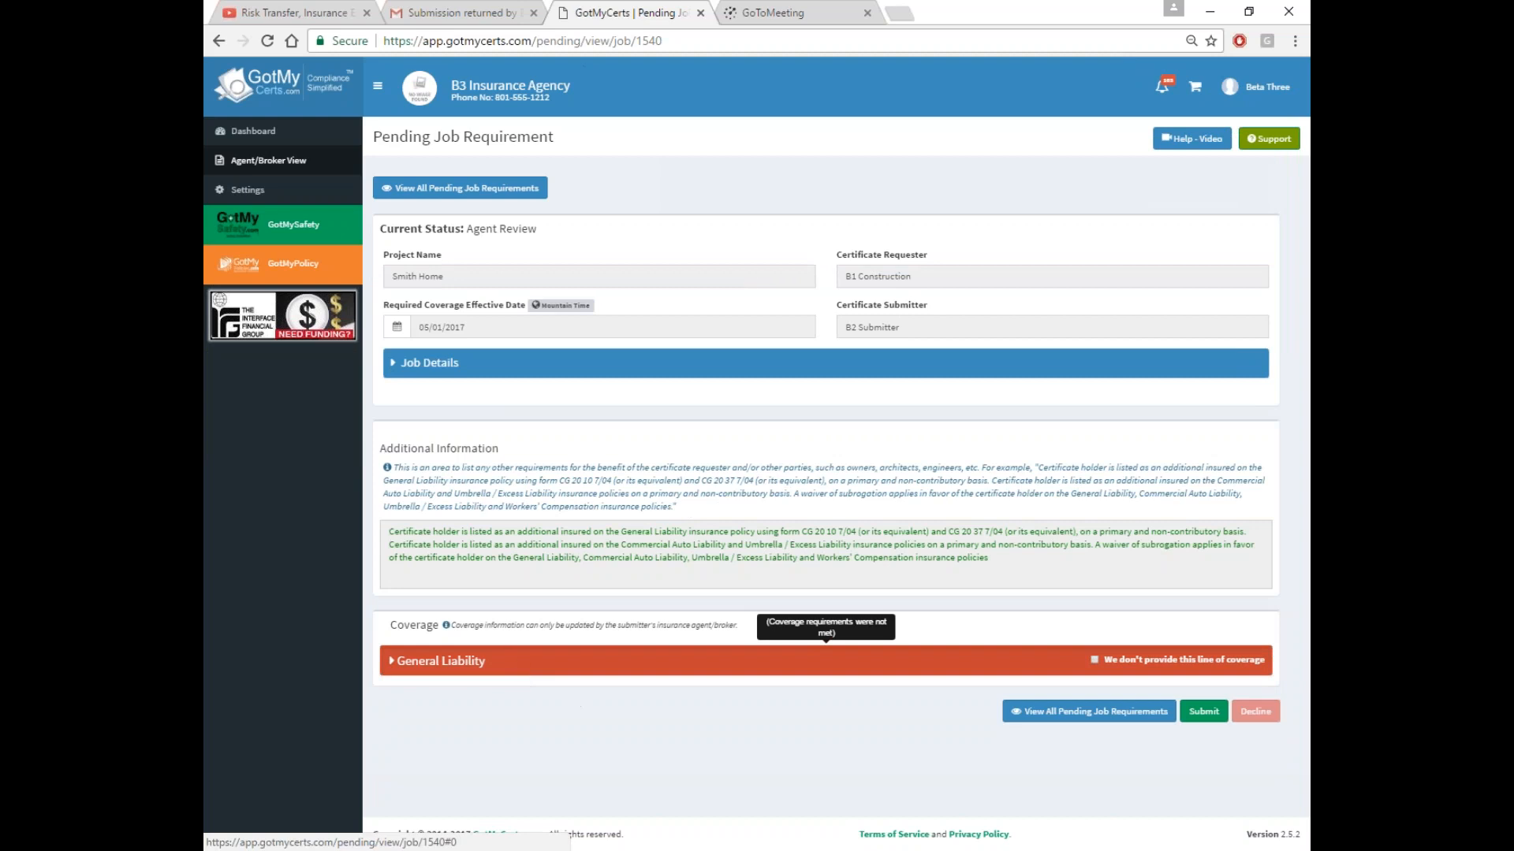
click(574, 664)
scroll(745, 665, down, 6)
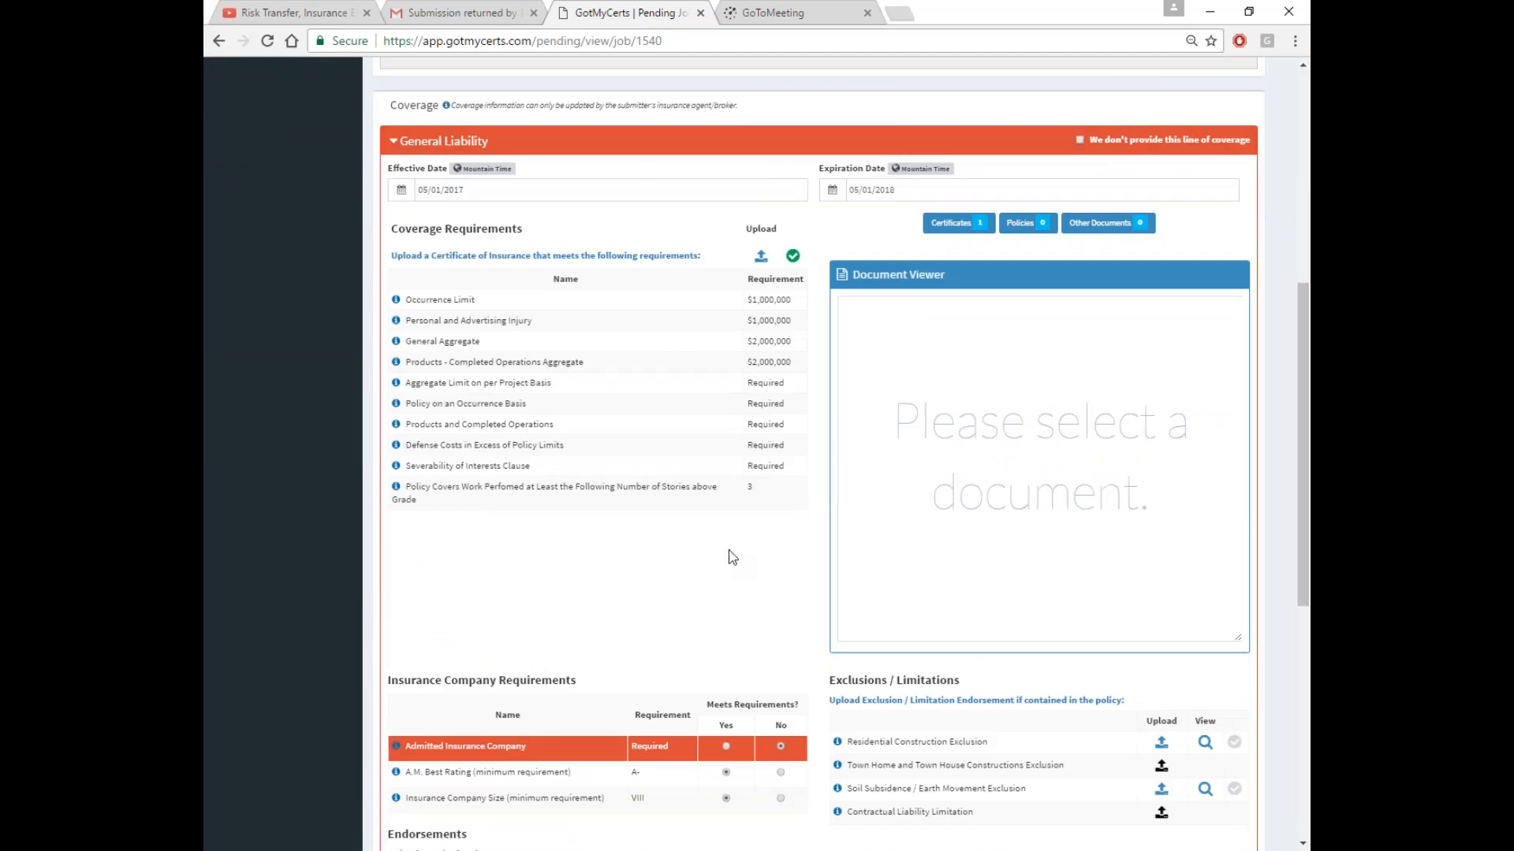
scroll(745, 666, down, 5)
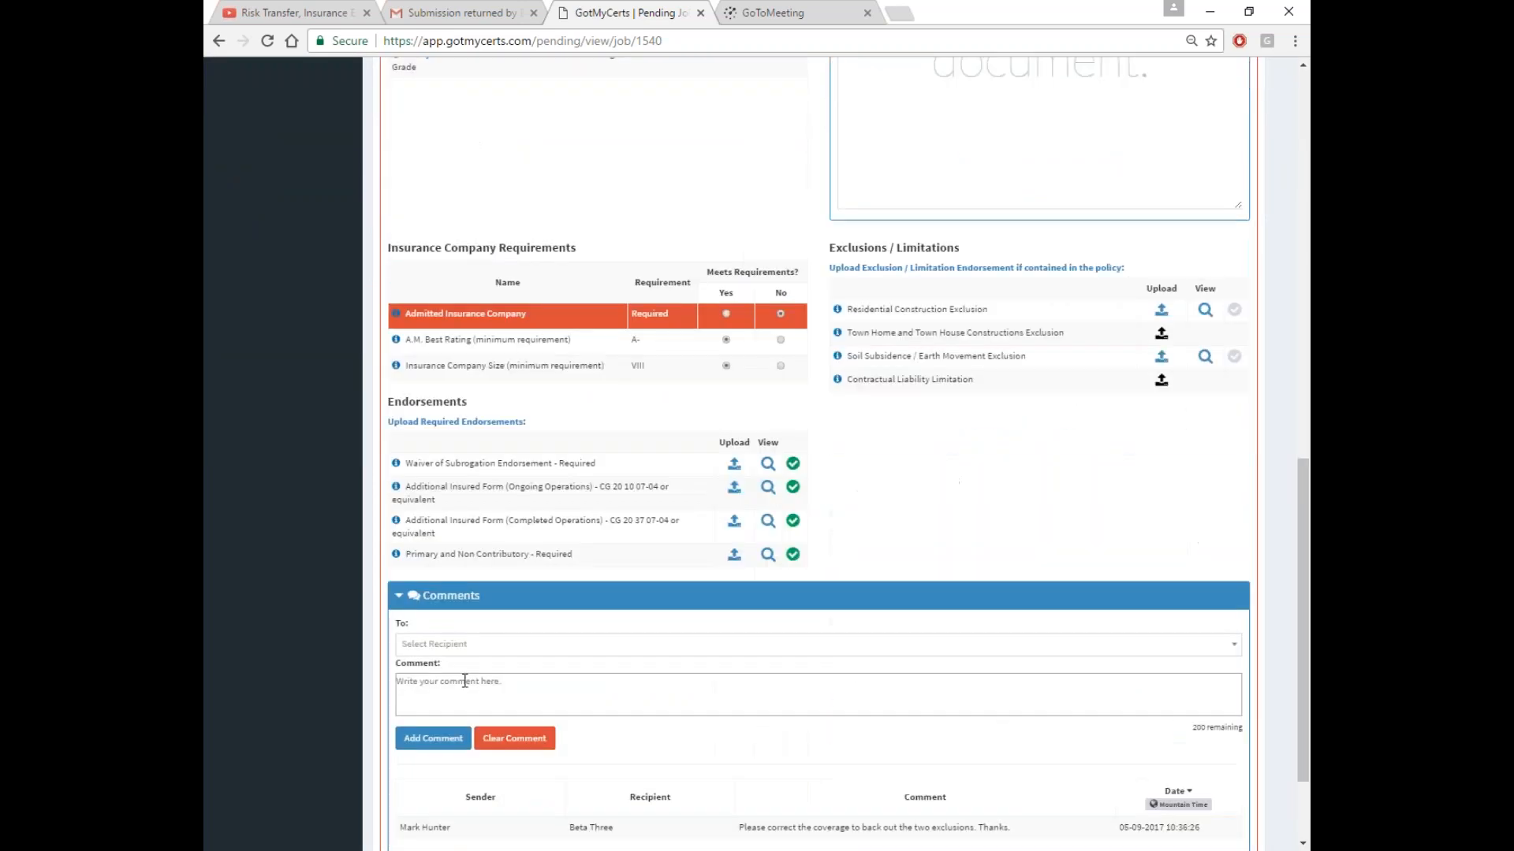
scroll(748, 758, down, 1)
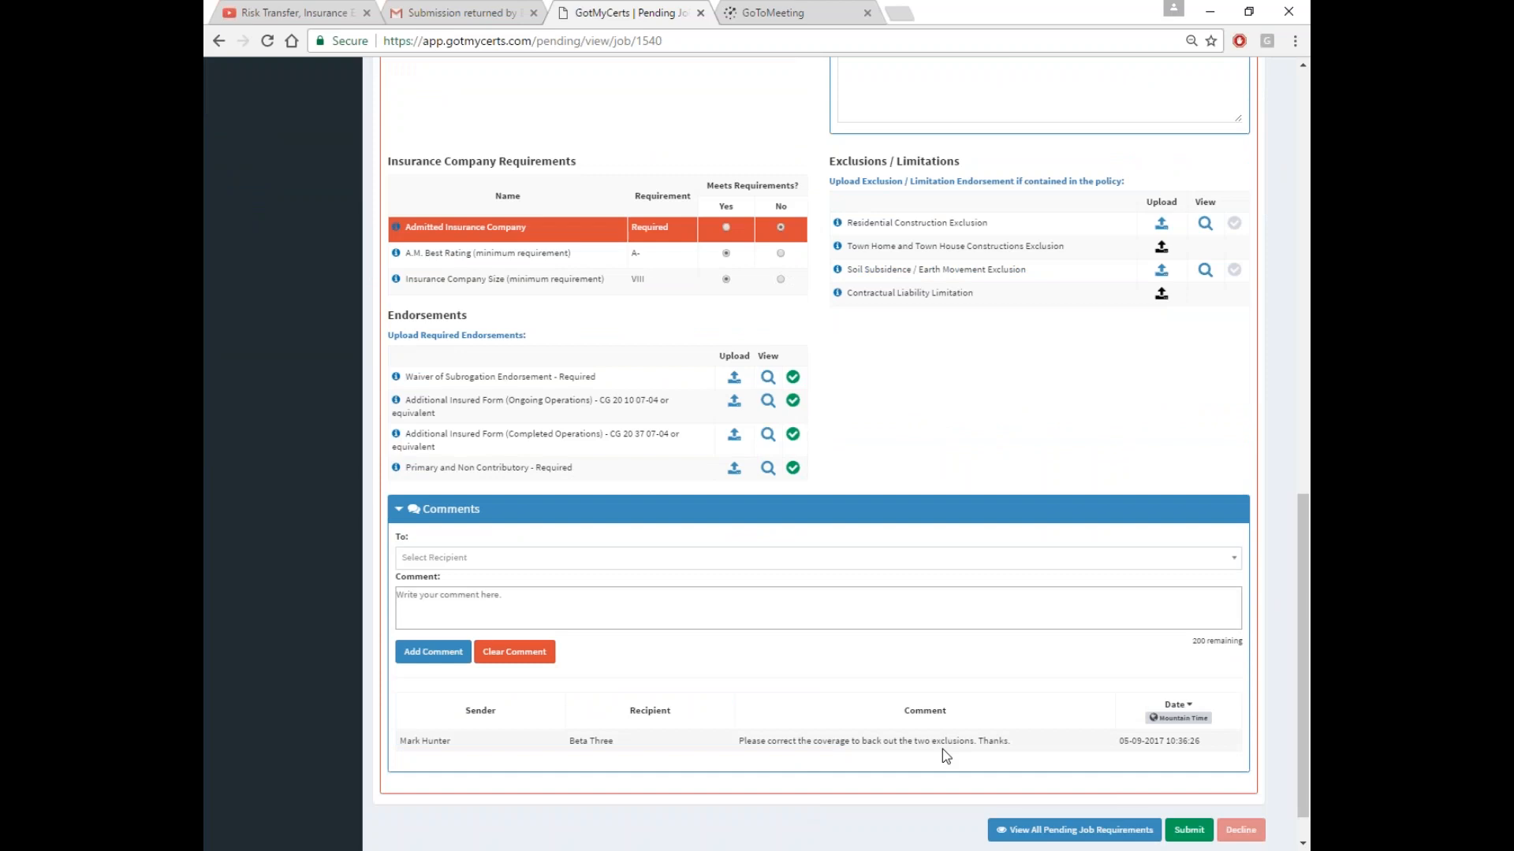
scroll(884, 598, up, 3)
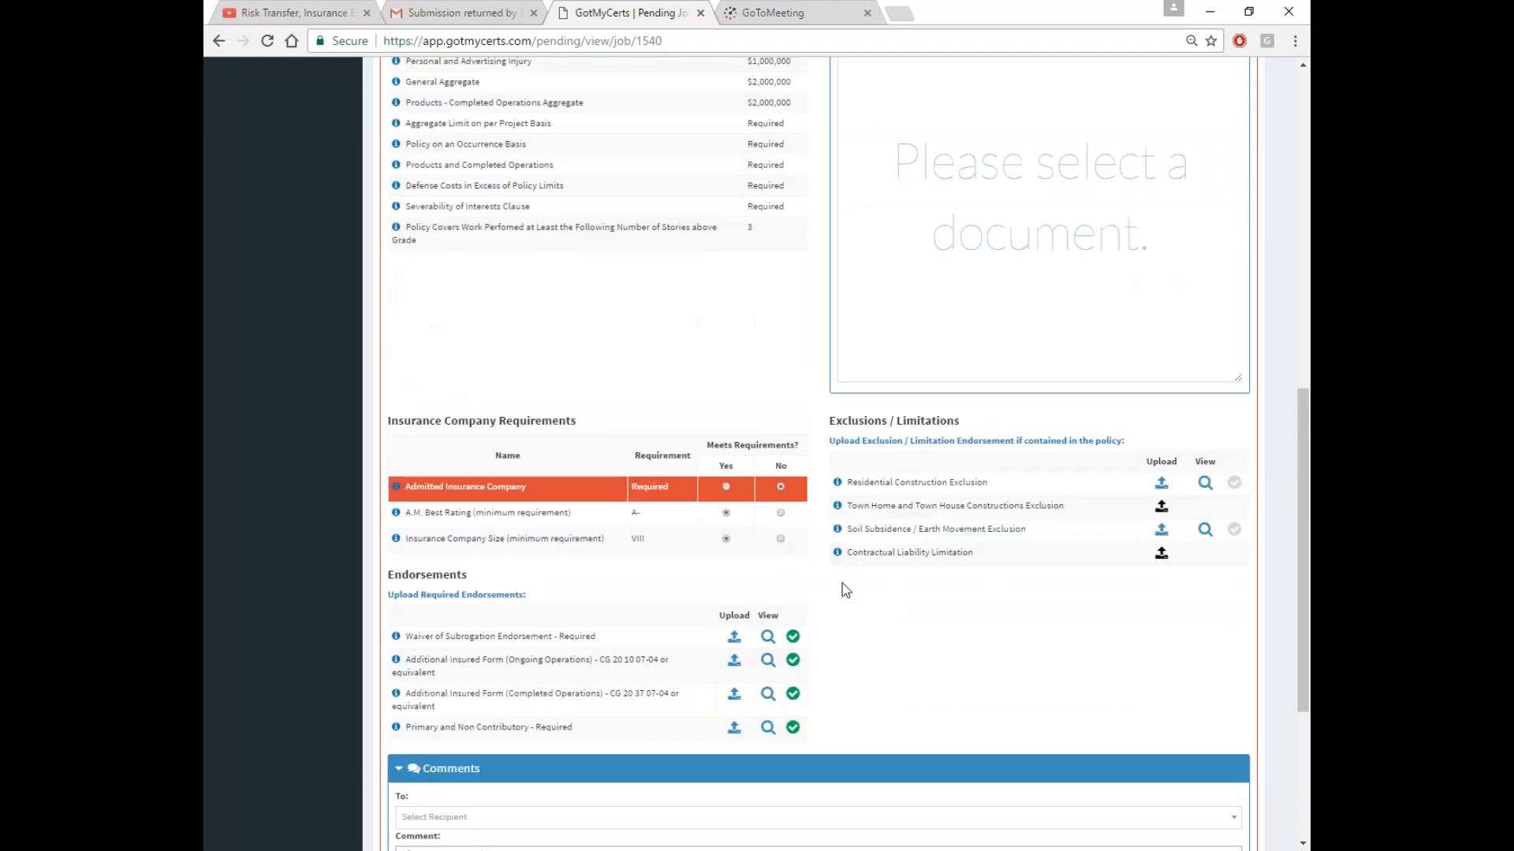
click(726, 487)
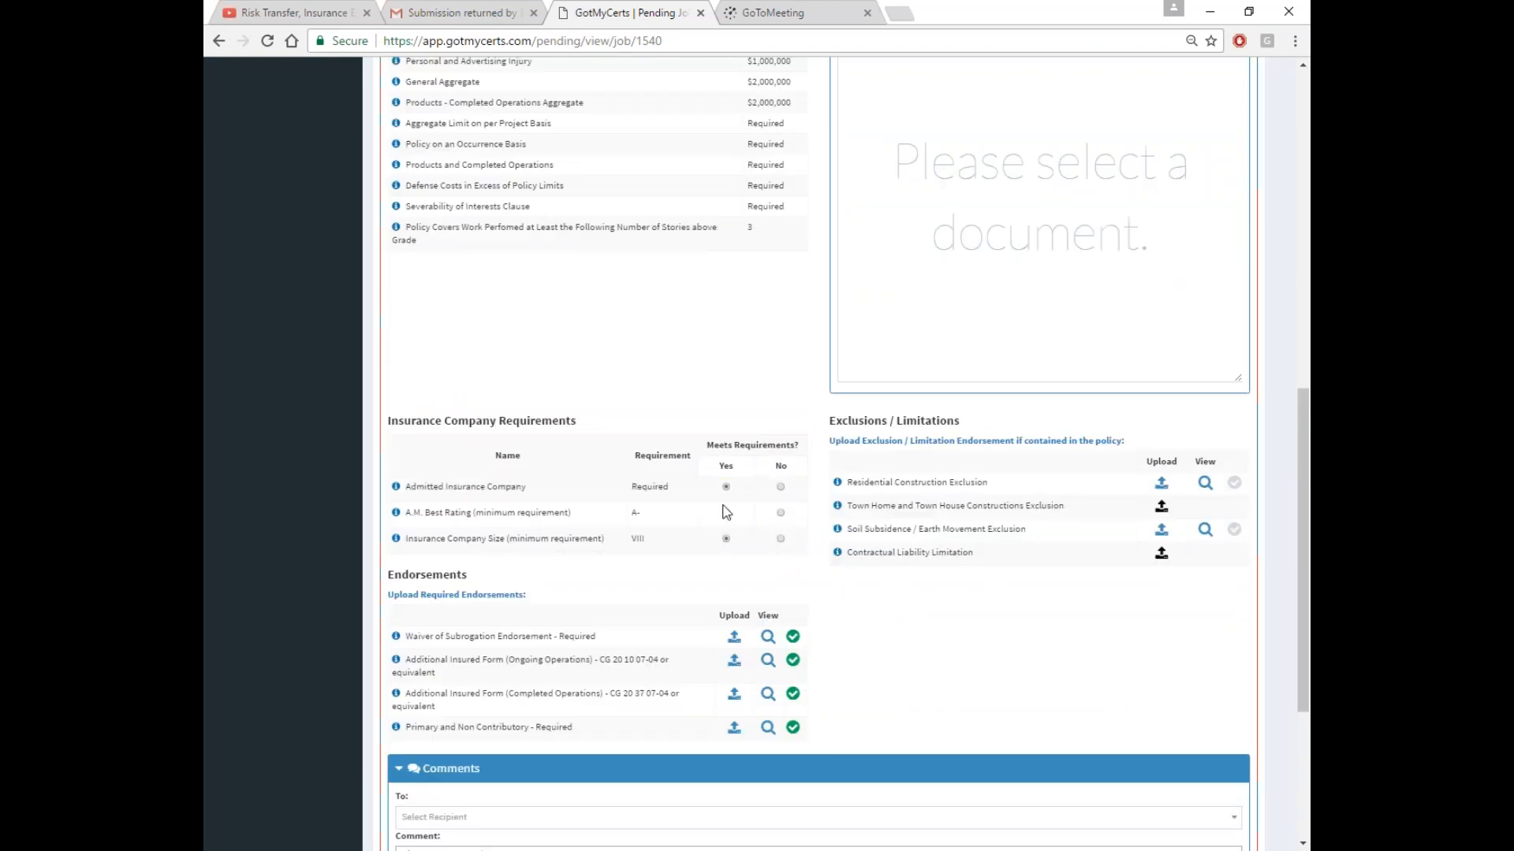
click(781, 487)
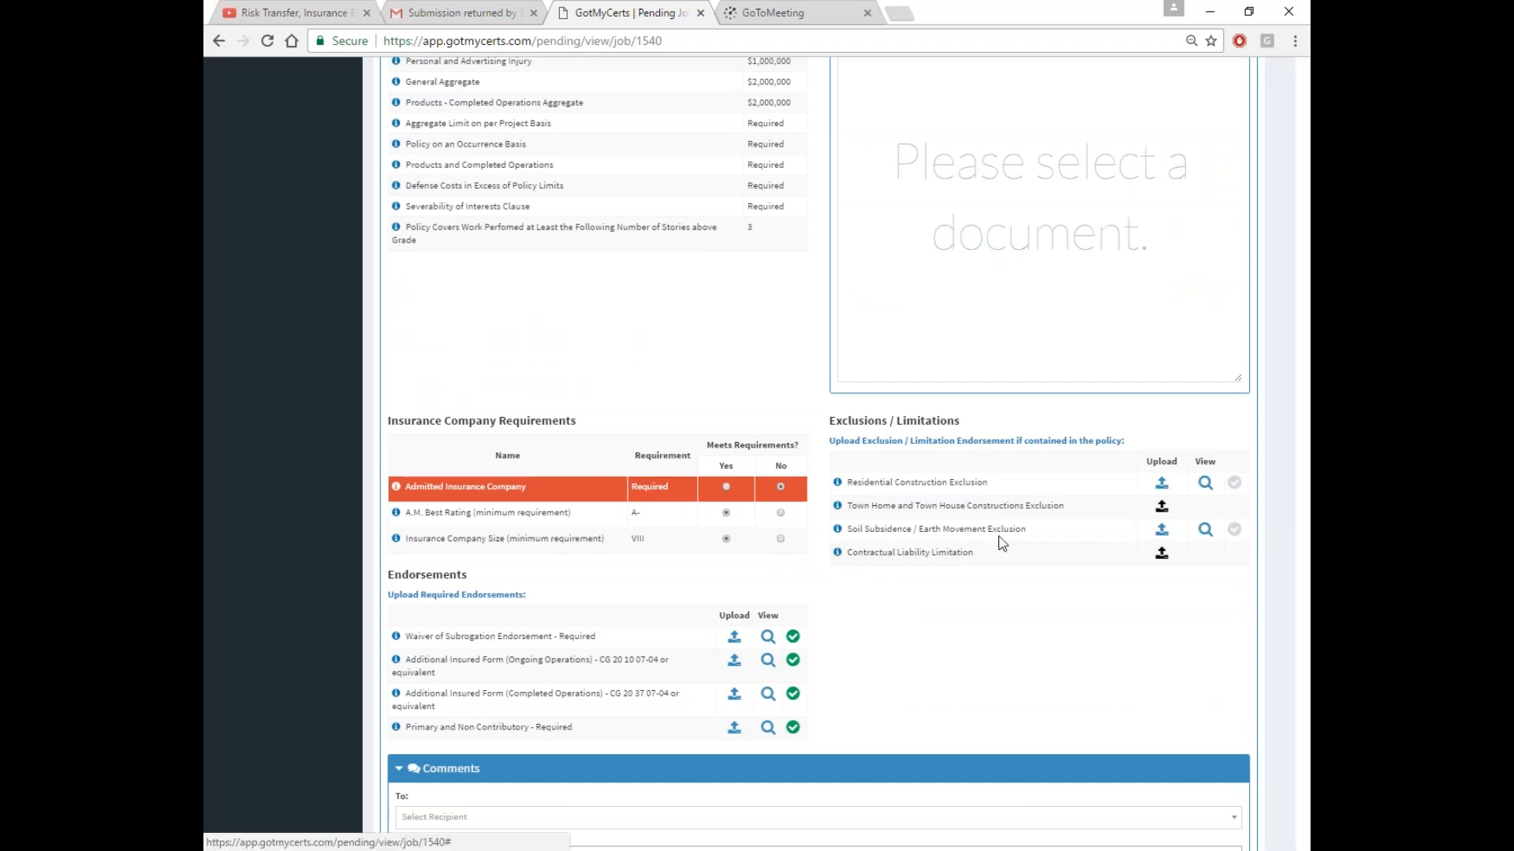
Delete the Residential Construction and Soil Subsidence exclusion documents and collapse General Liability
click(1161, 483)
click(899, 159)
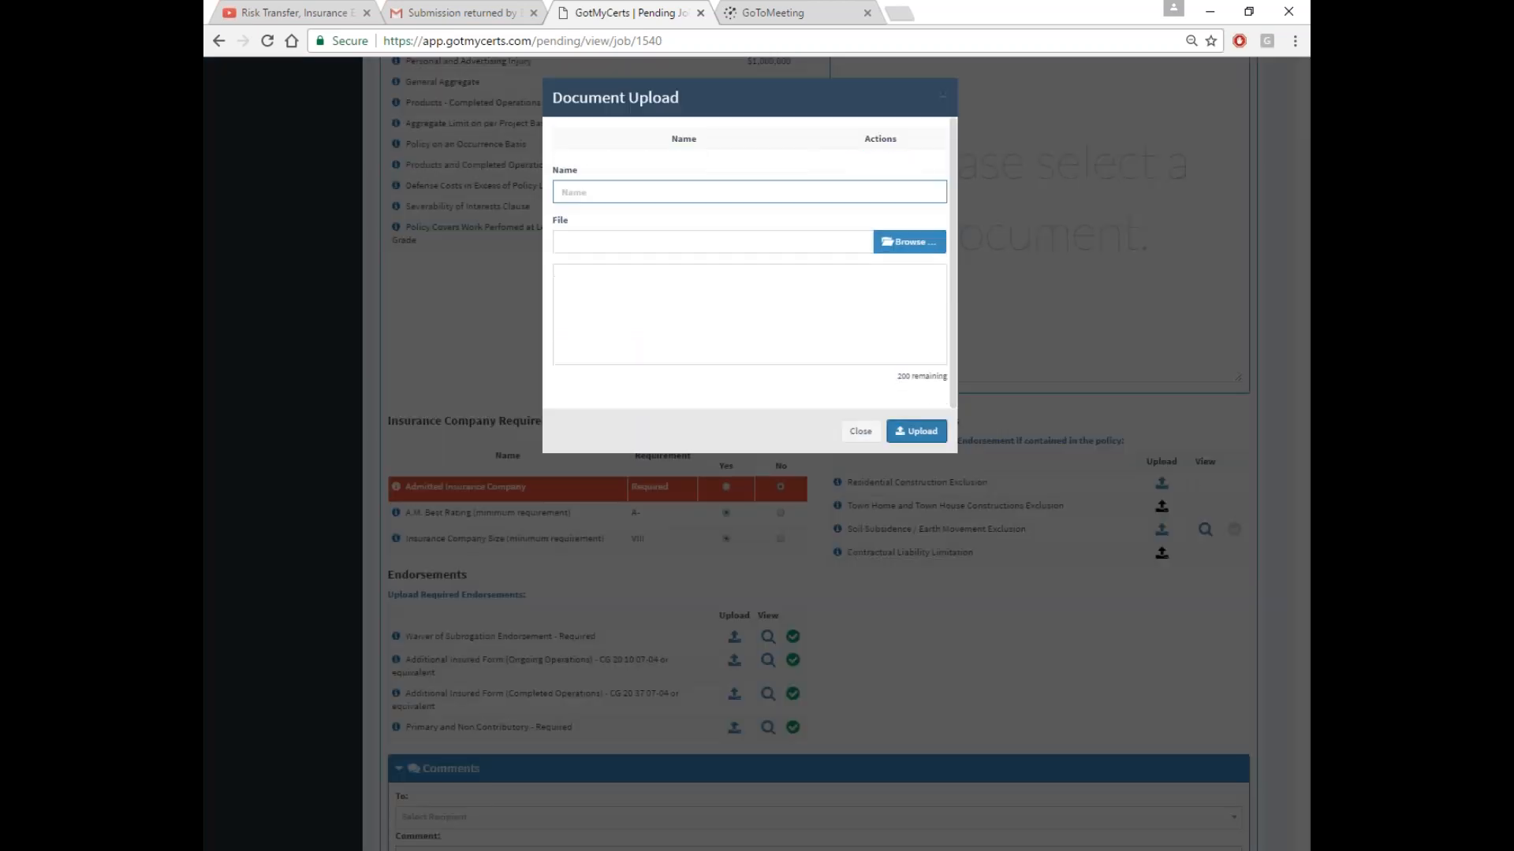
click(860, 432)
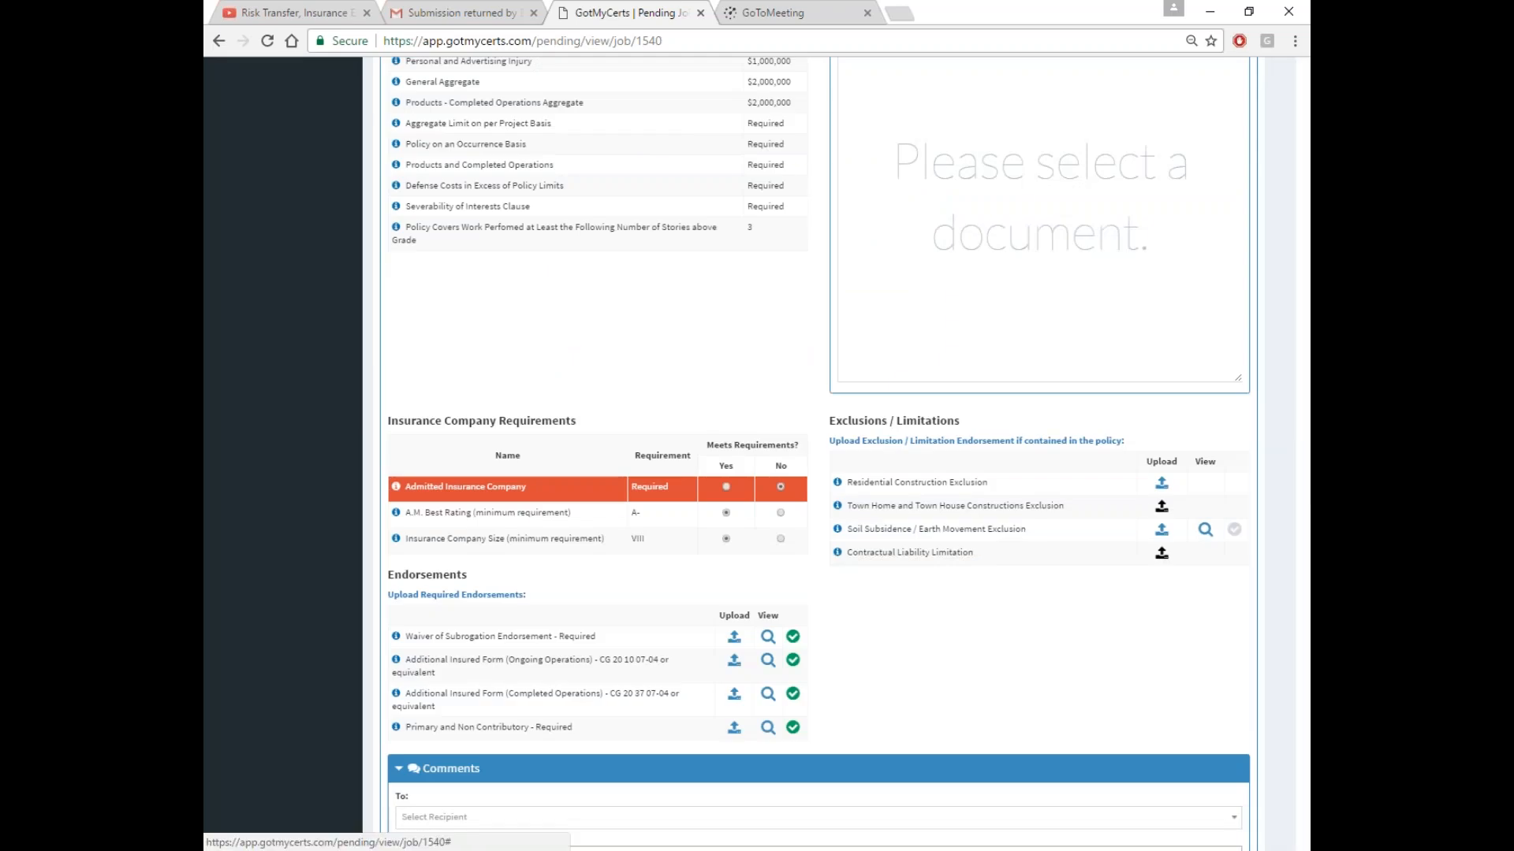
click(1161, 529)
click(899, 158)
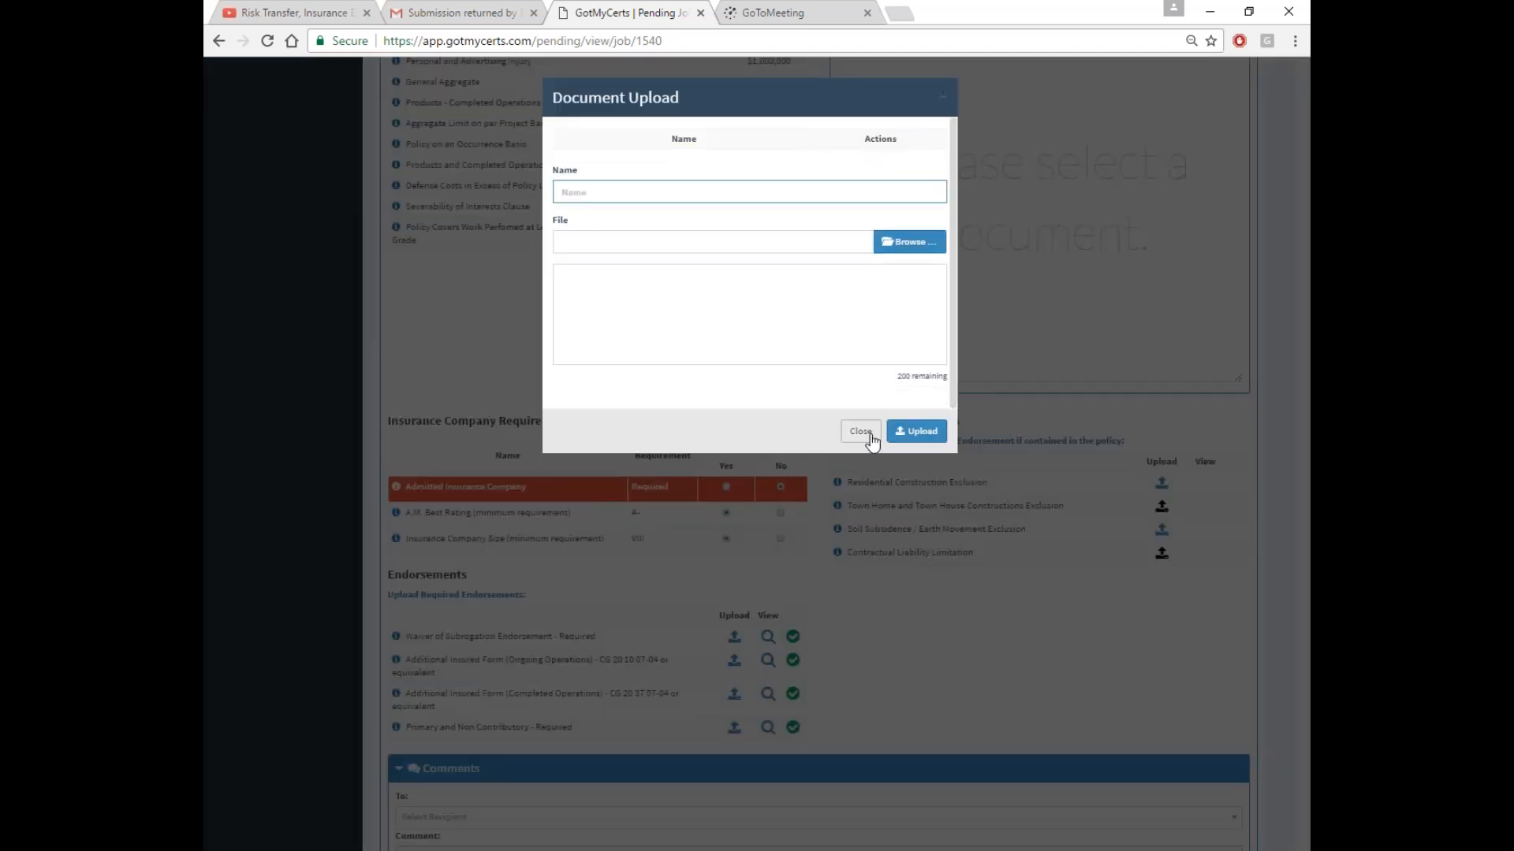
click(860, 431)
scroll(1077, 597, down, 5)
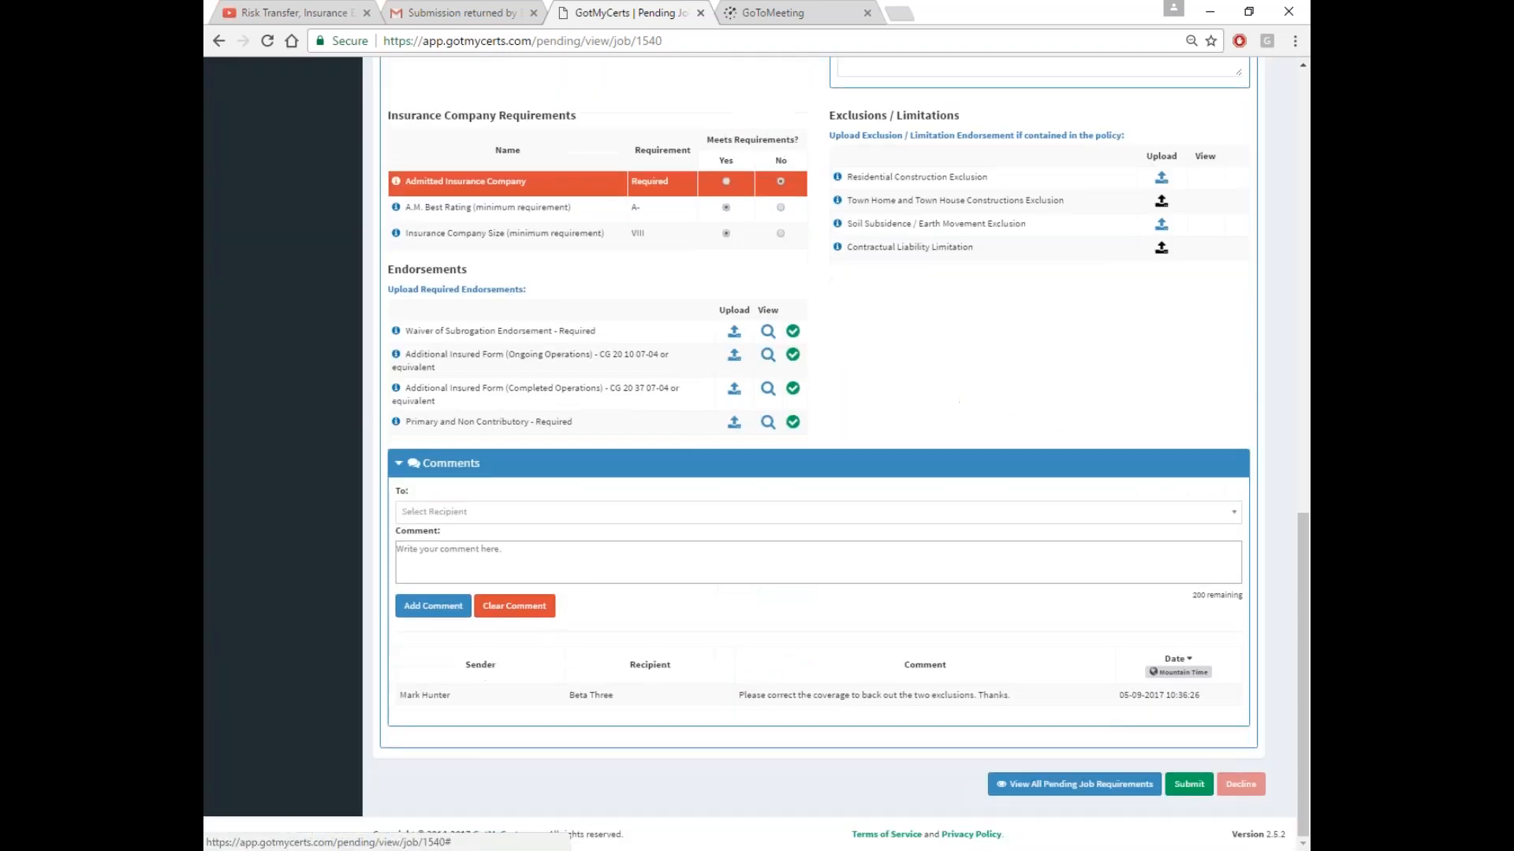
scroll(949, 616, up, 12)
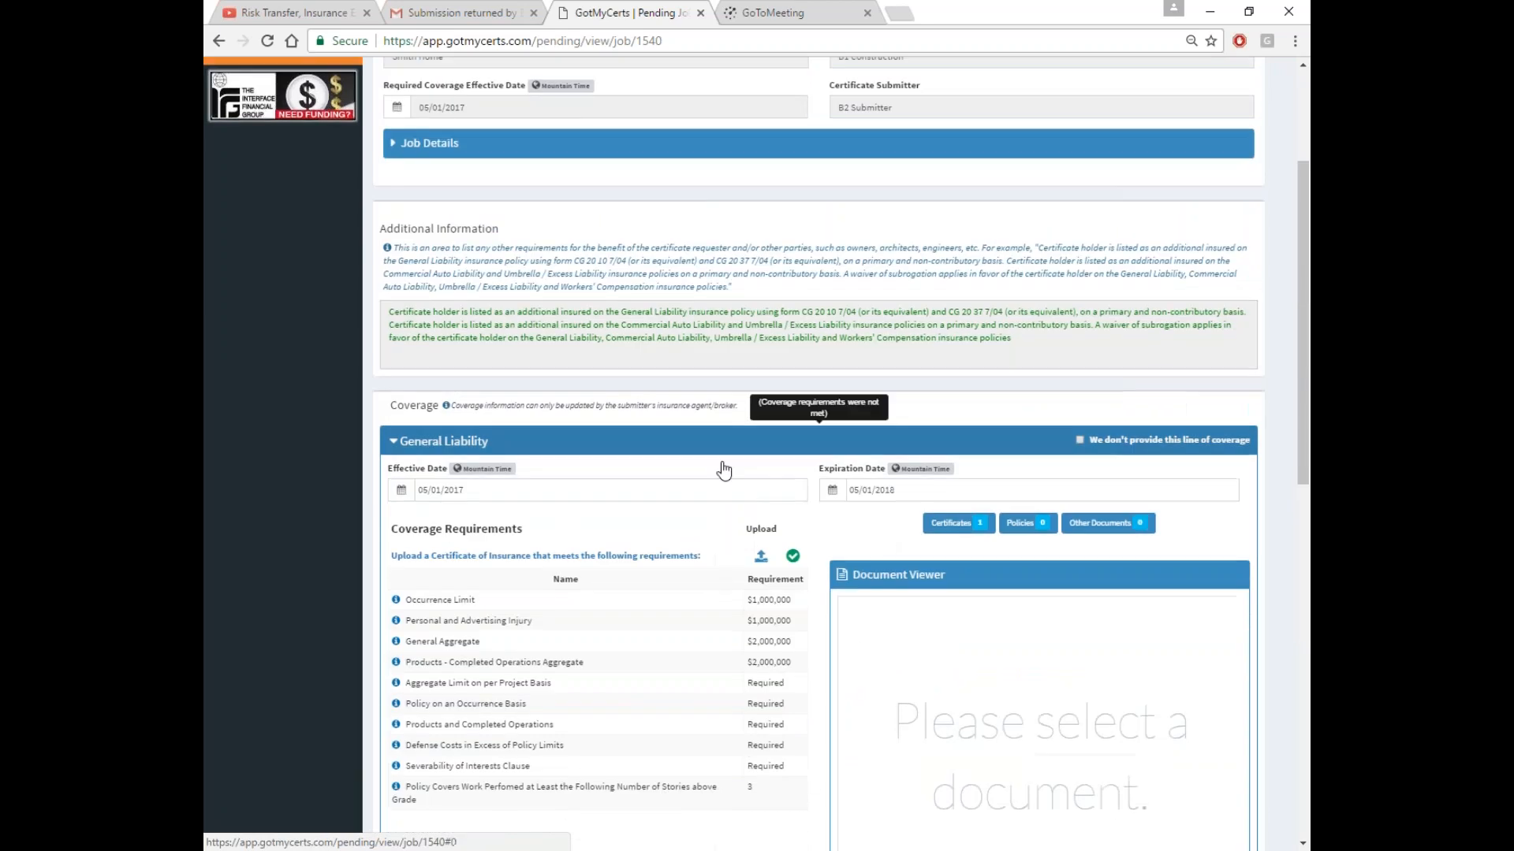
click(820, 440)
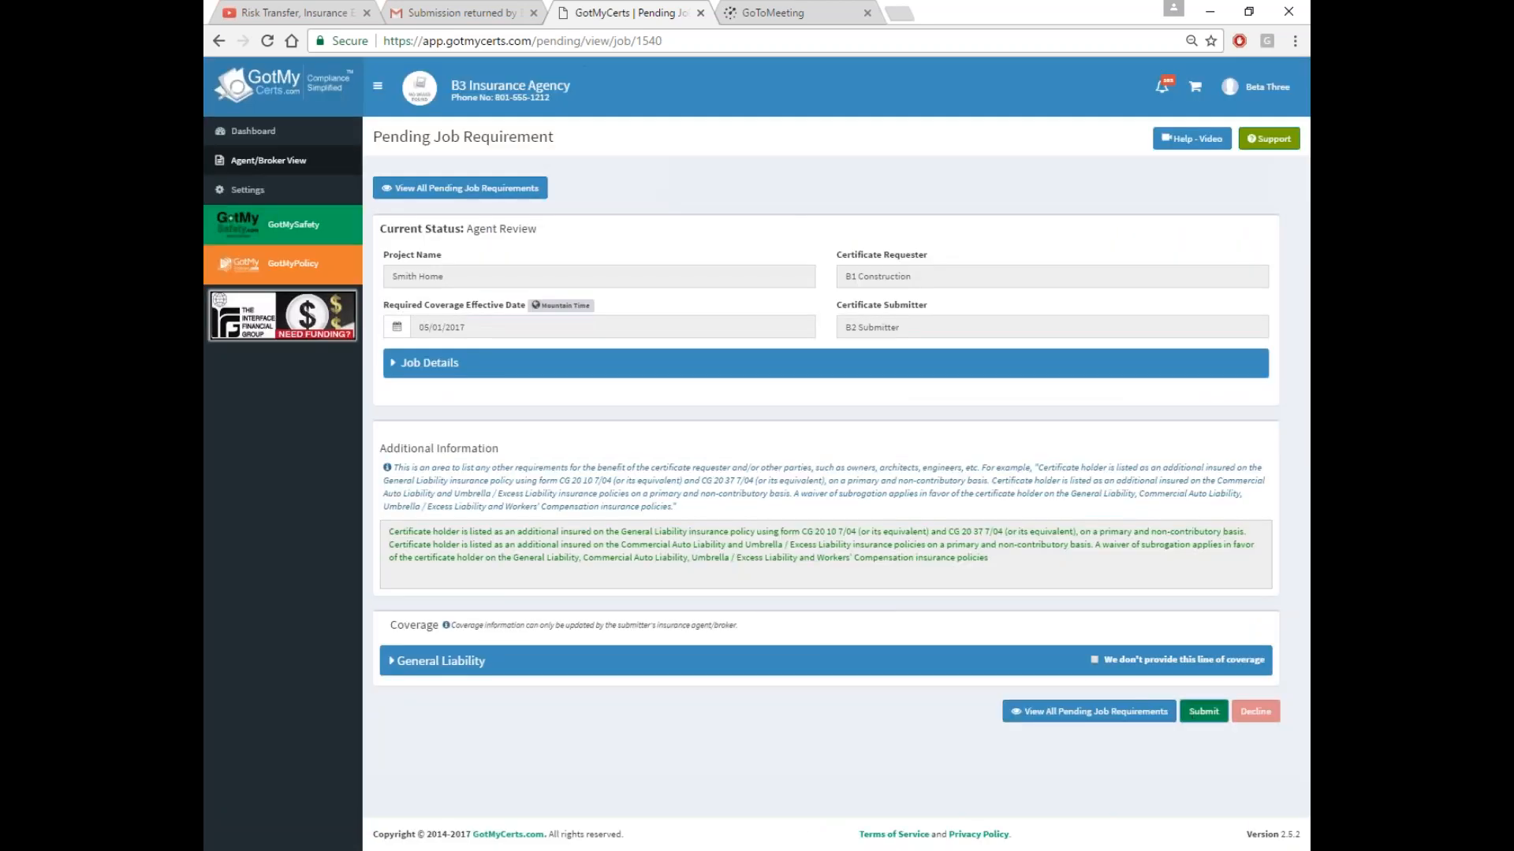
Submit and confirm the Smith Home review, then sign out and log in as another user
click(1196, 714)
click(779, 551)
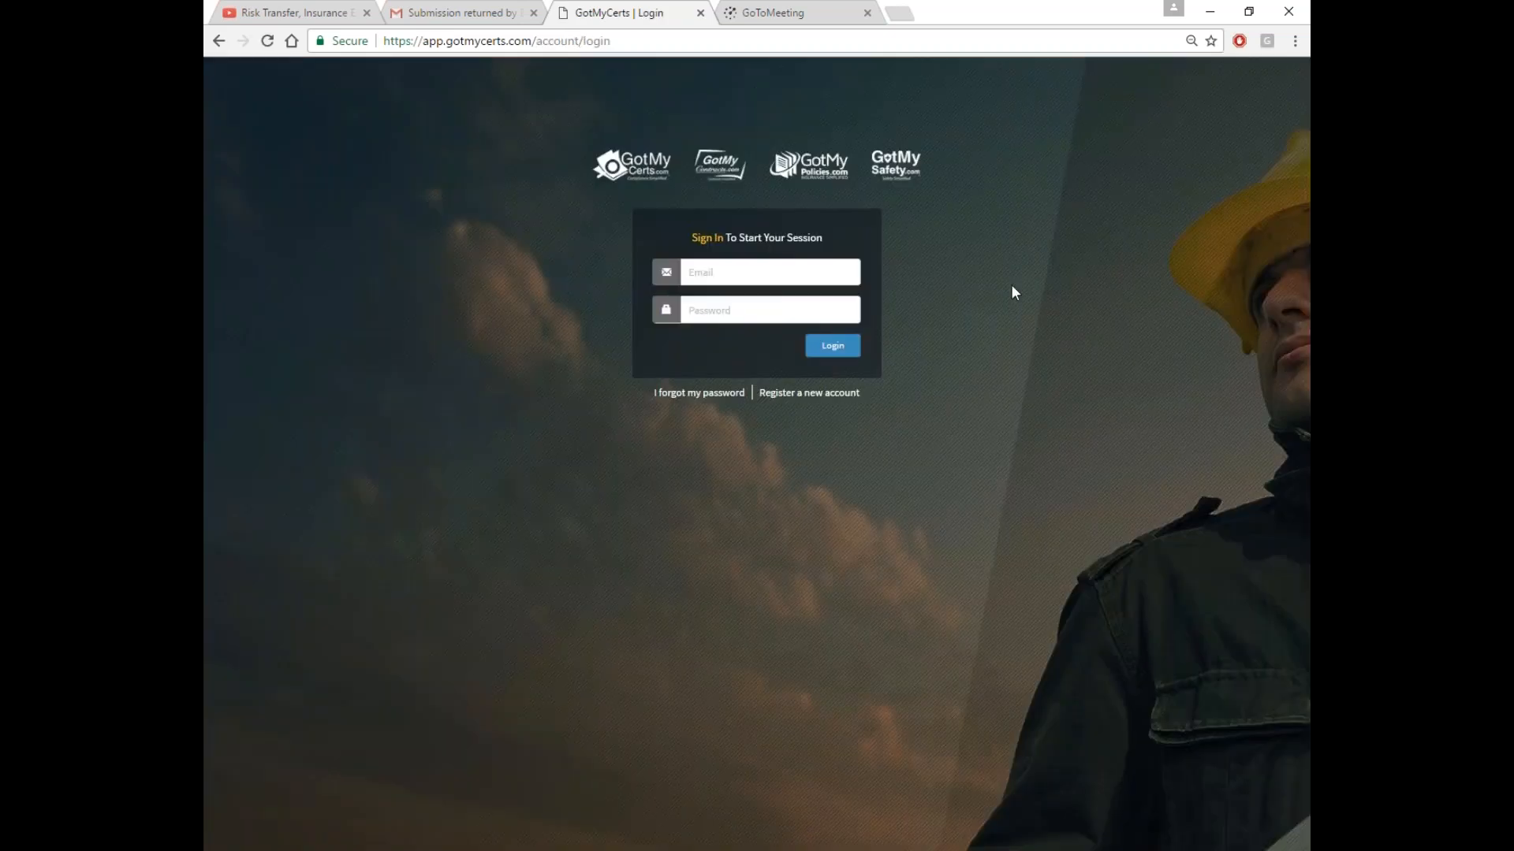
click(827, 278)
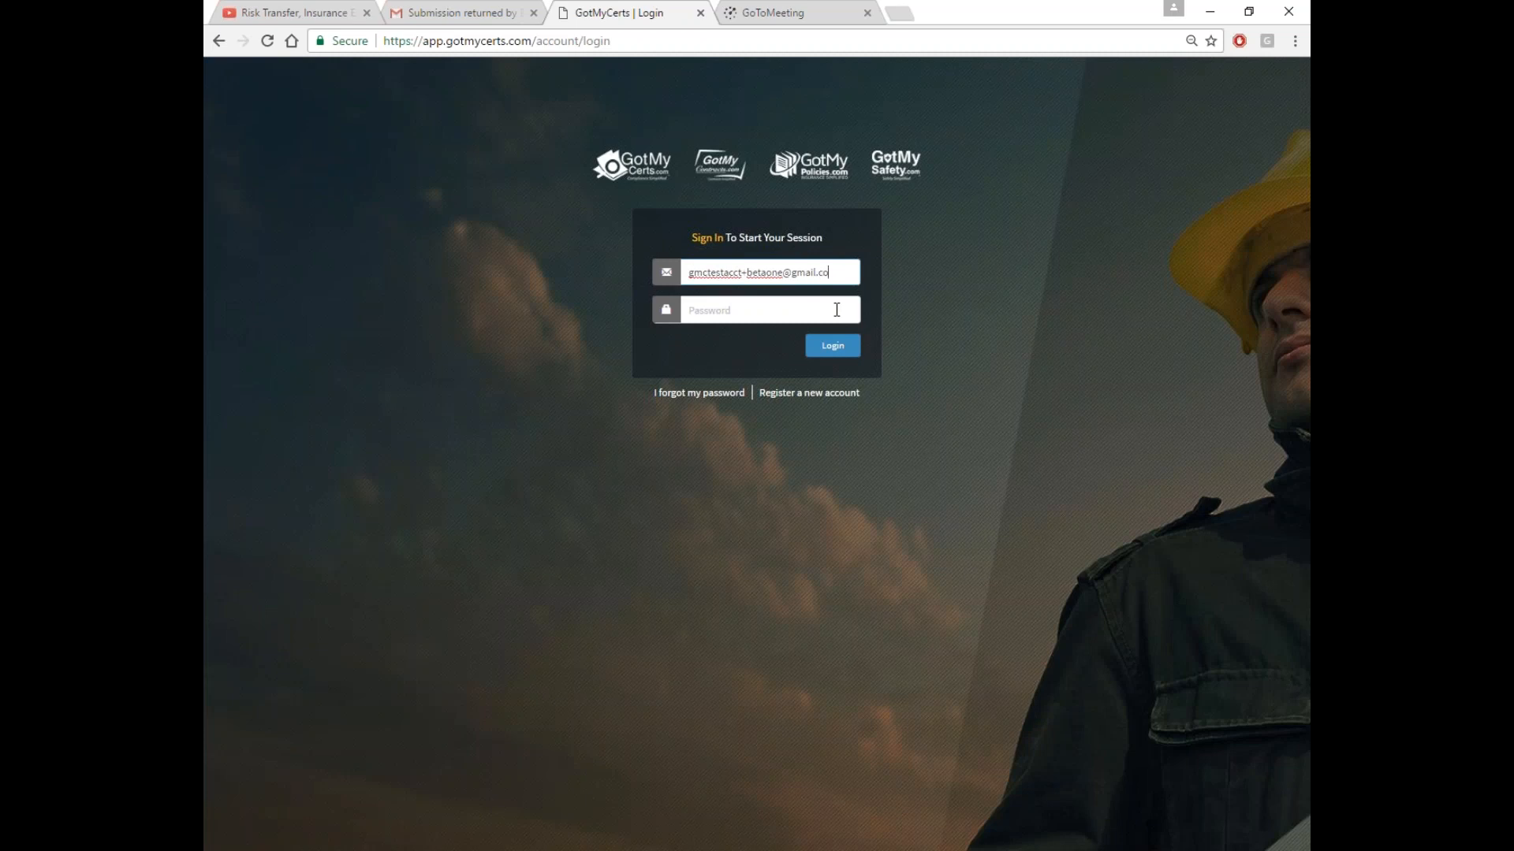
text(••)
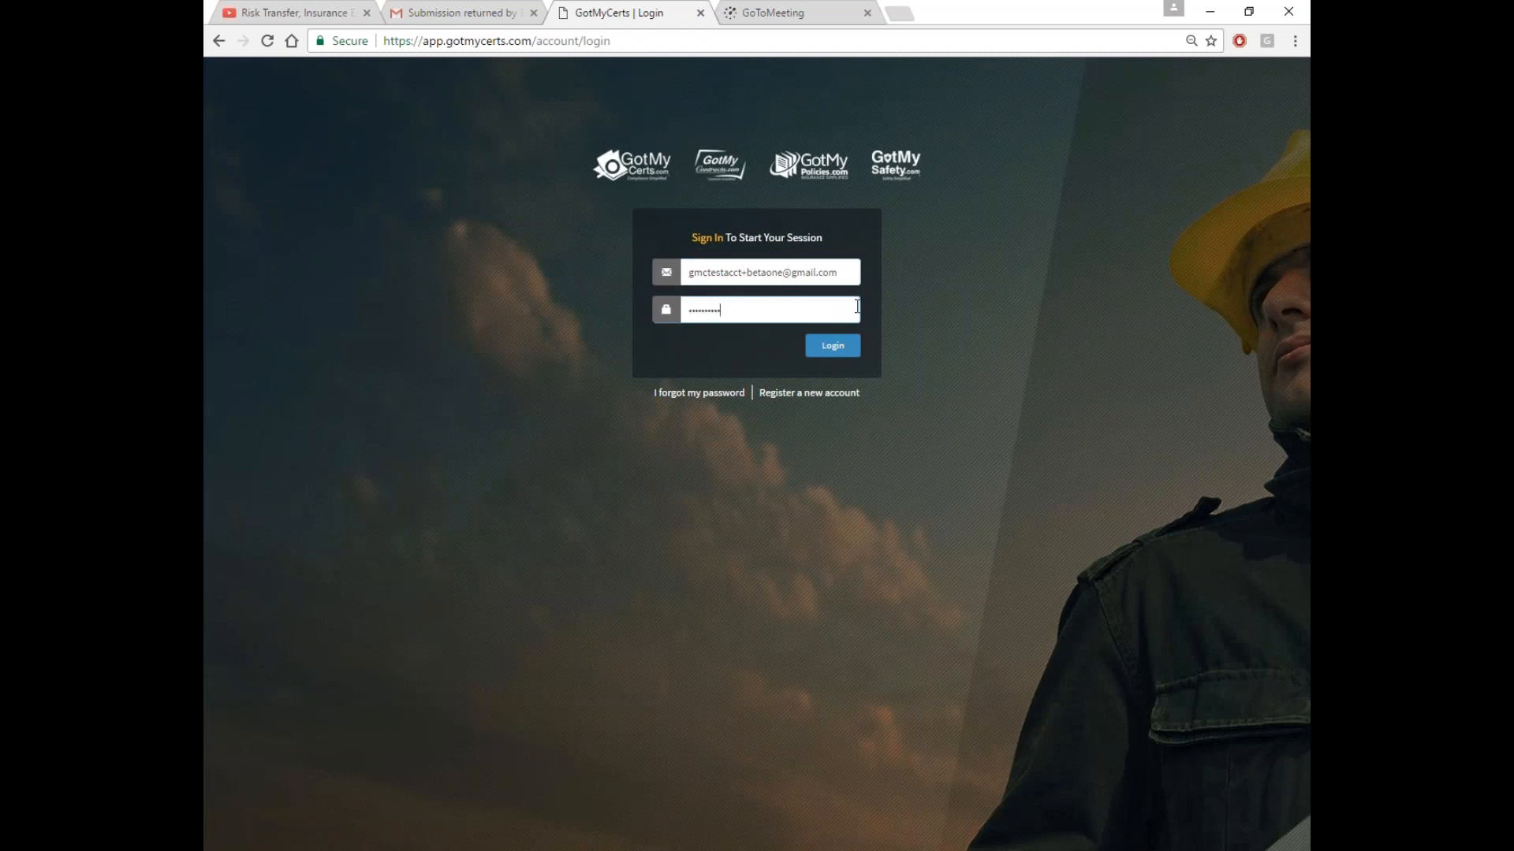
click(843, 346)
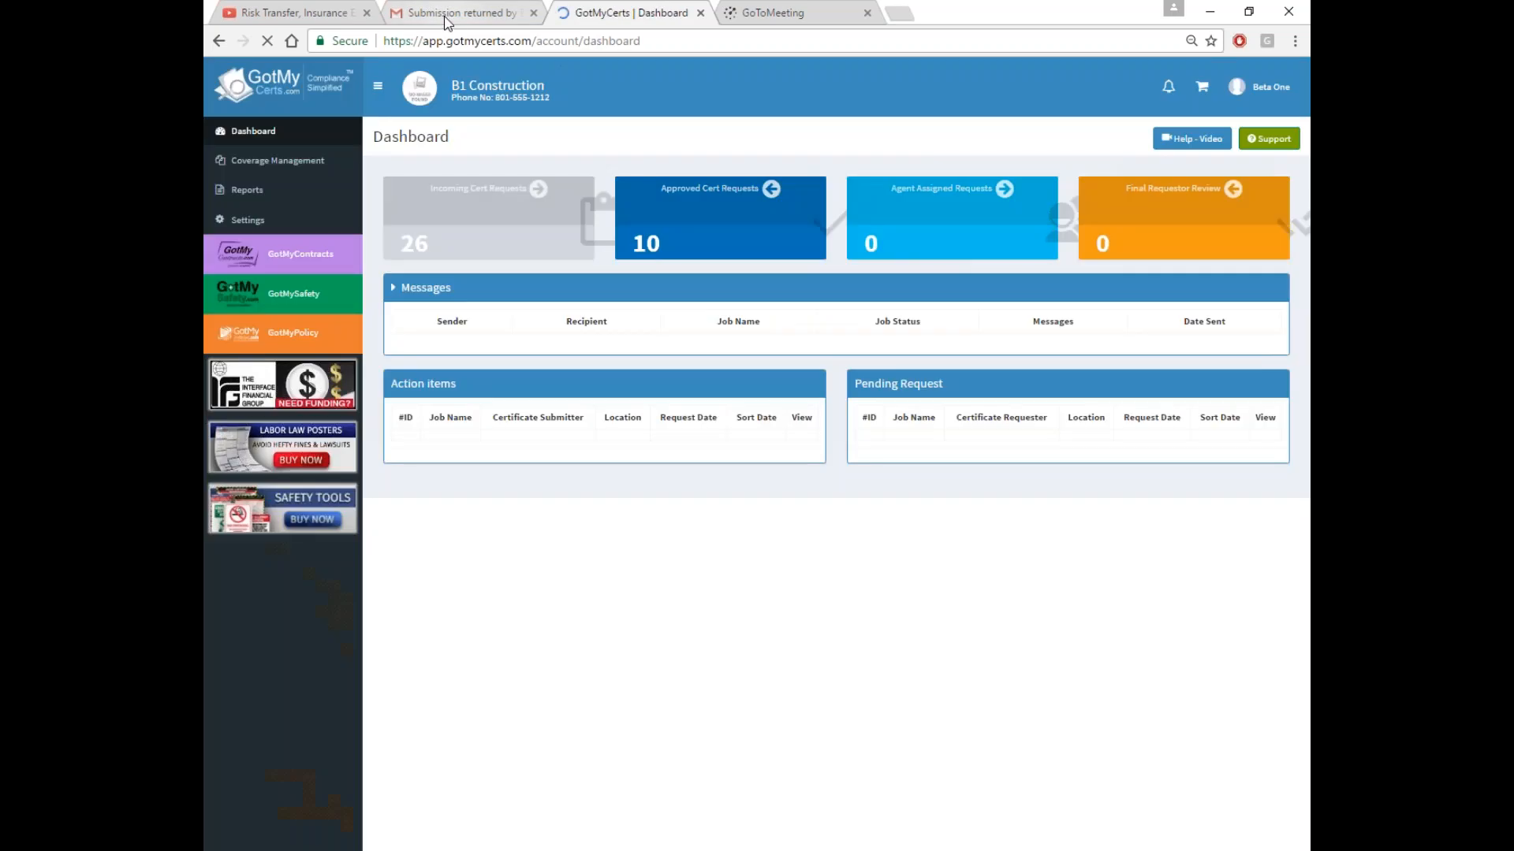
click(447, 15)
Reload the Gmail inbox, then return to the GotMyCerts B1 Construction dashboard
click(261, 204)
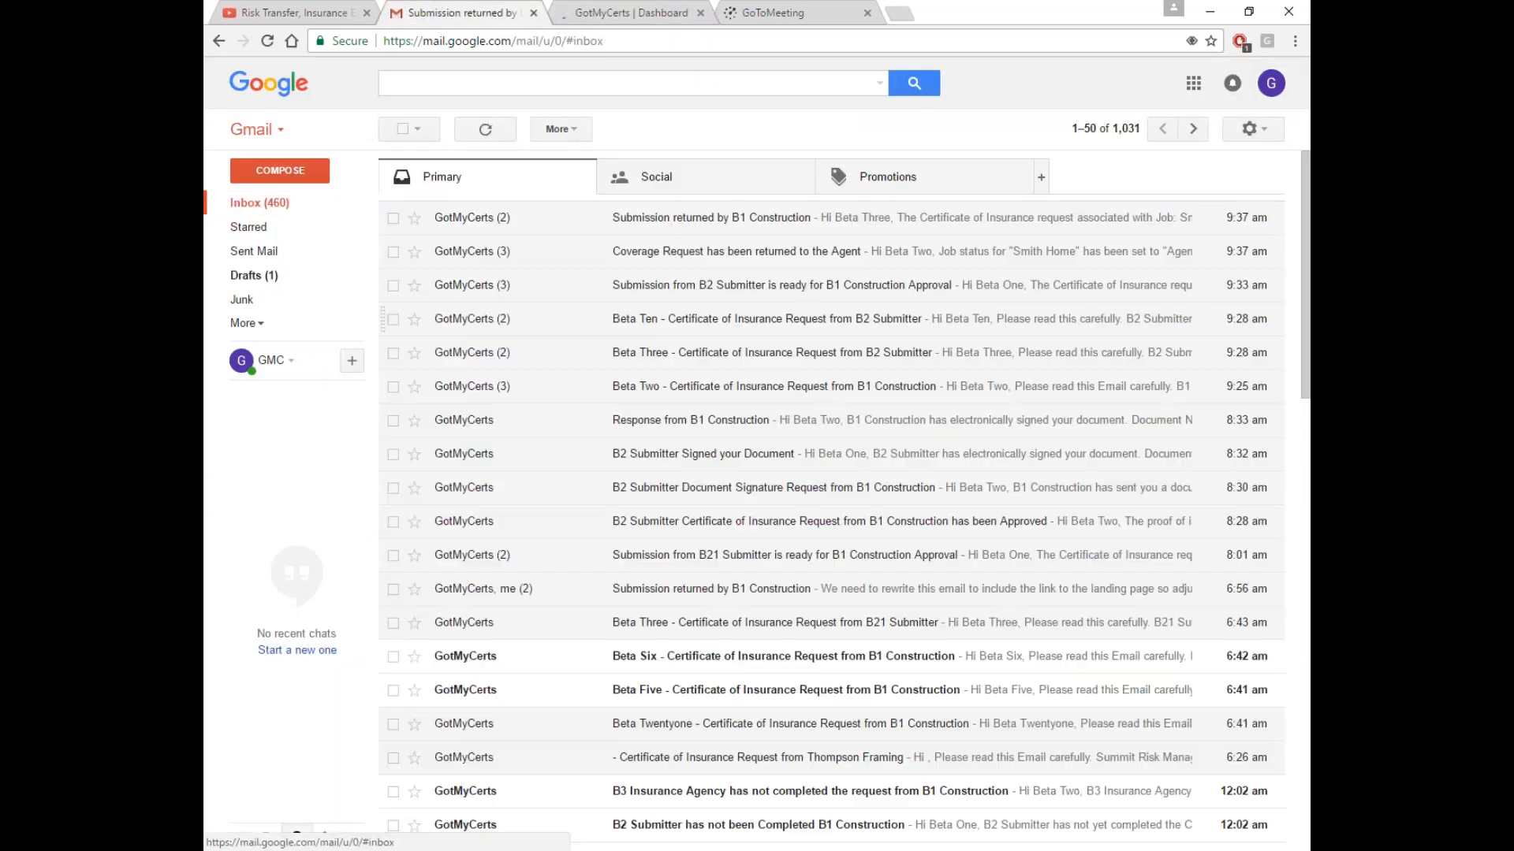
click(268, 40)
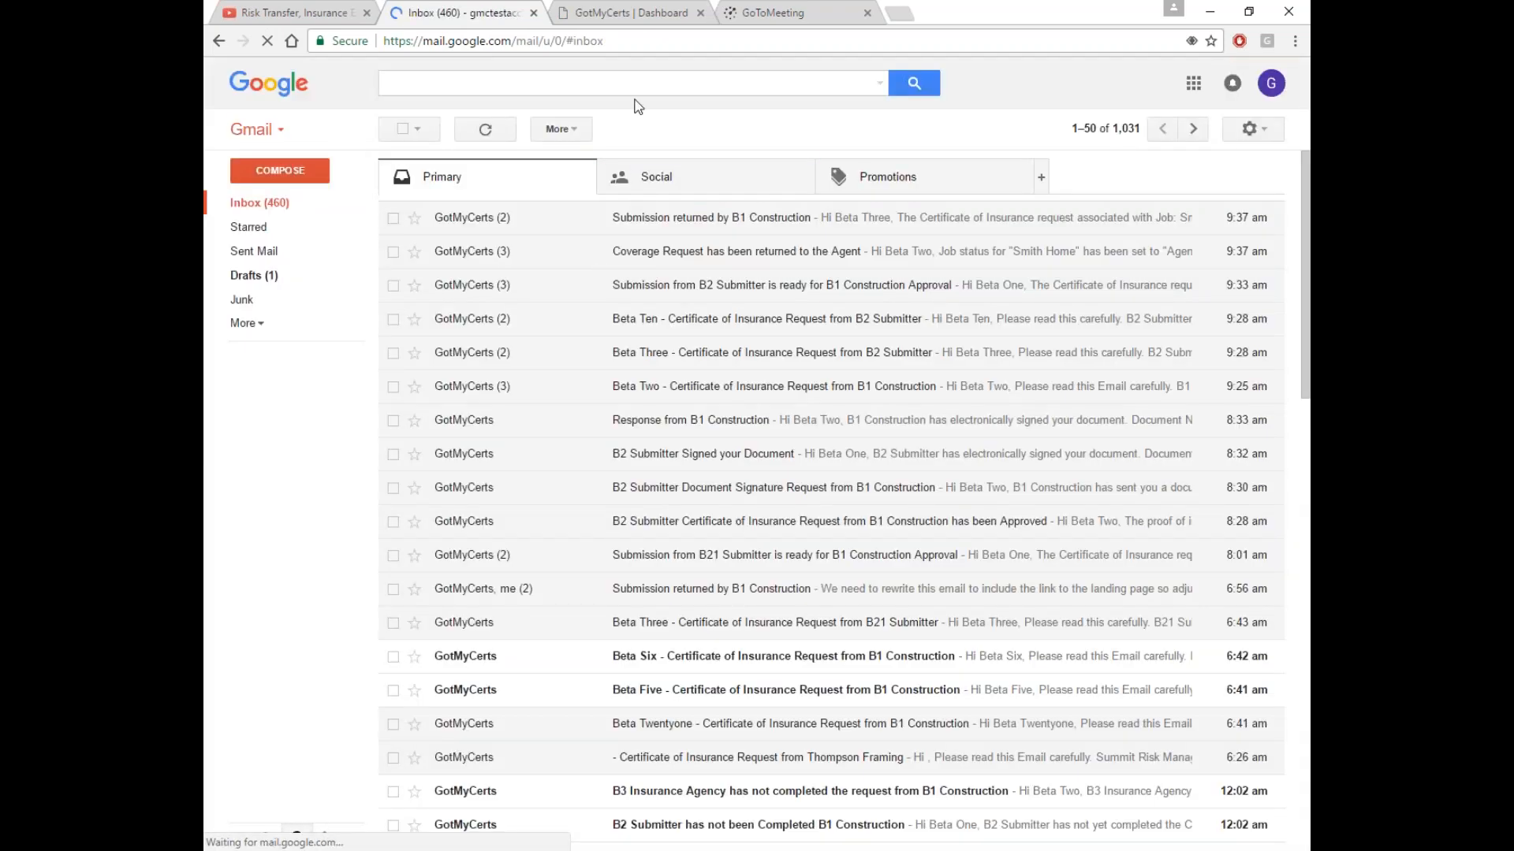
click(645, 17)
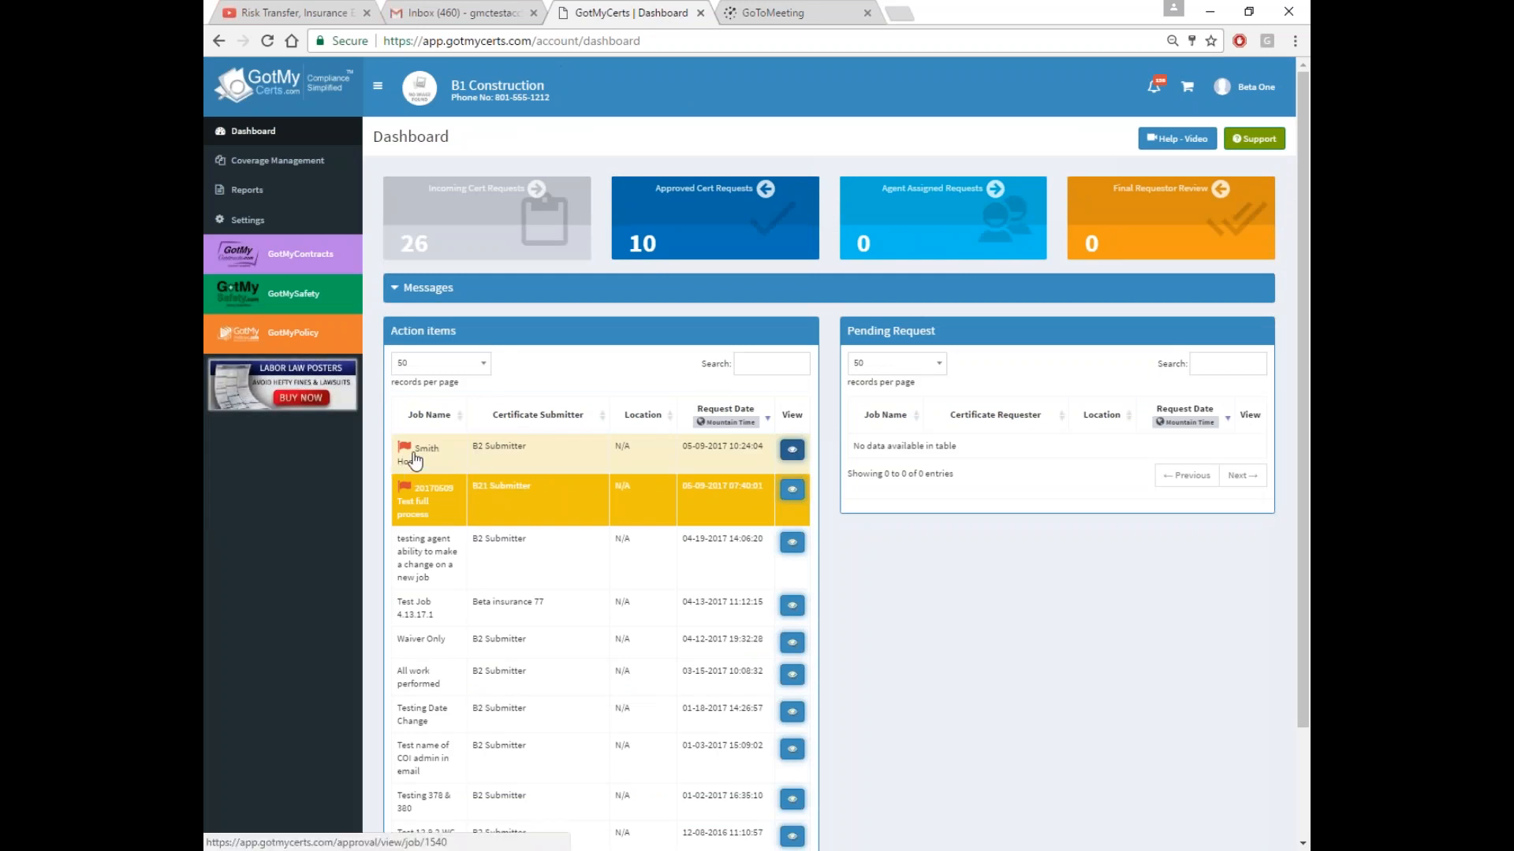
Open the Smith Home job and view its attached General Liability certificate
click(792, 450)
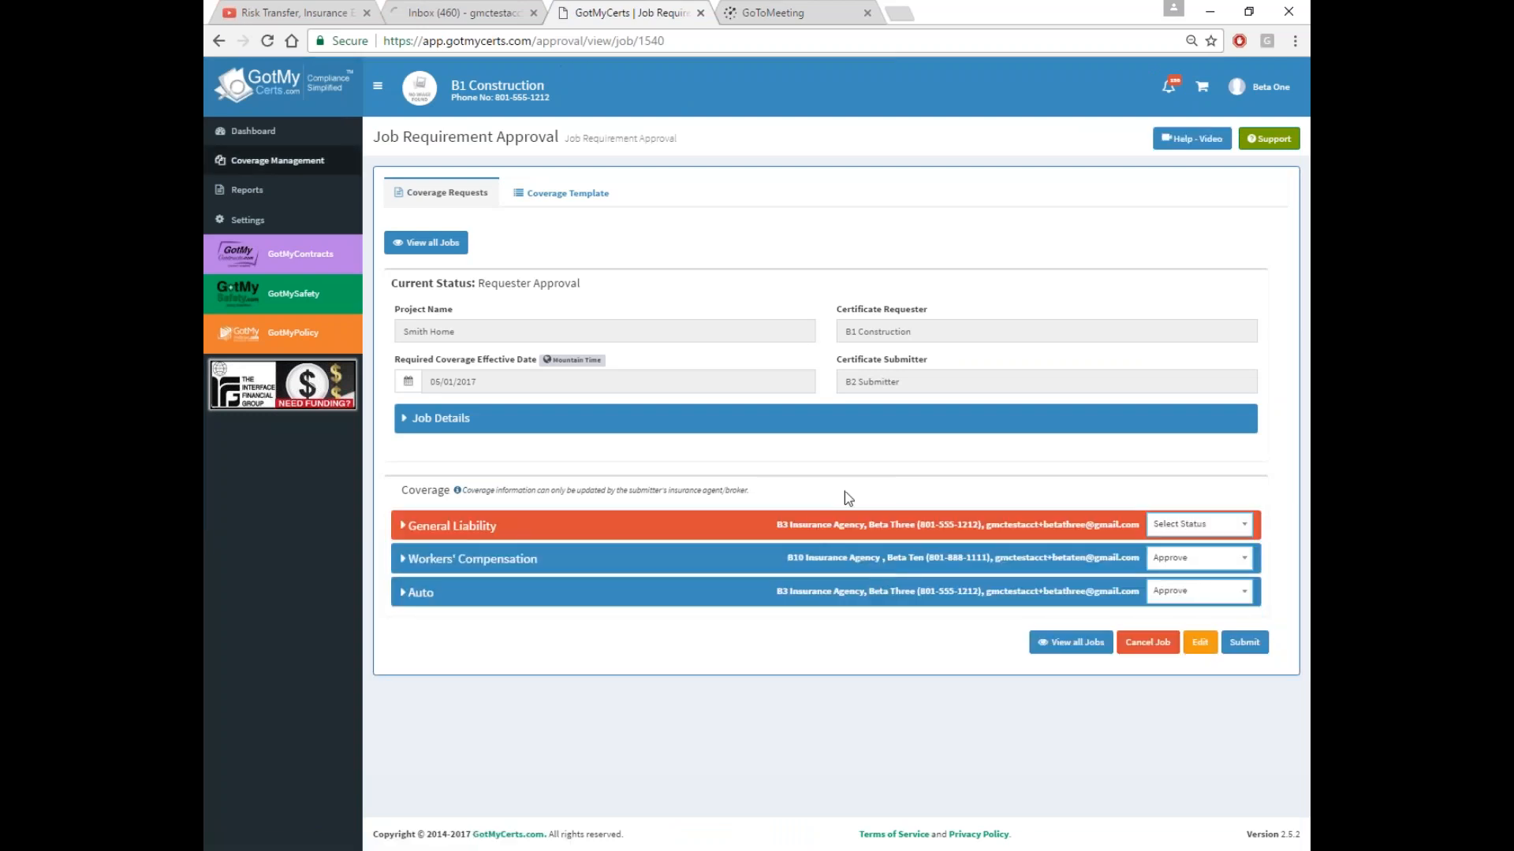
click(697, 526)
scroll(1027, 619, down, 10)
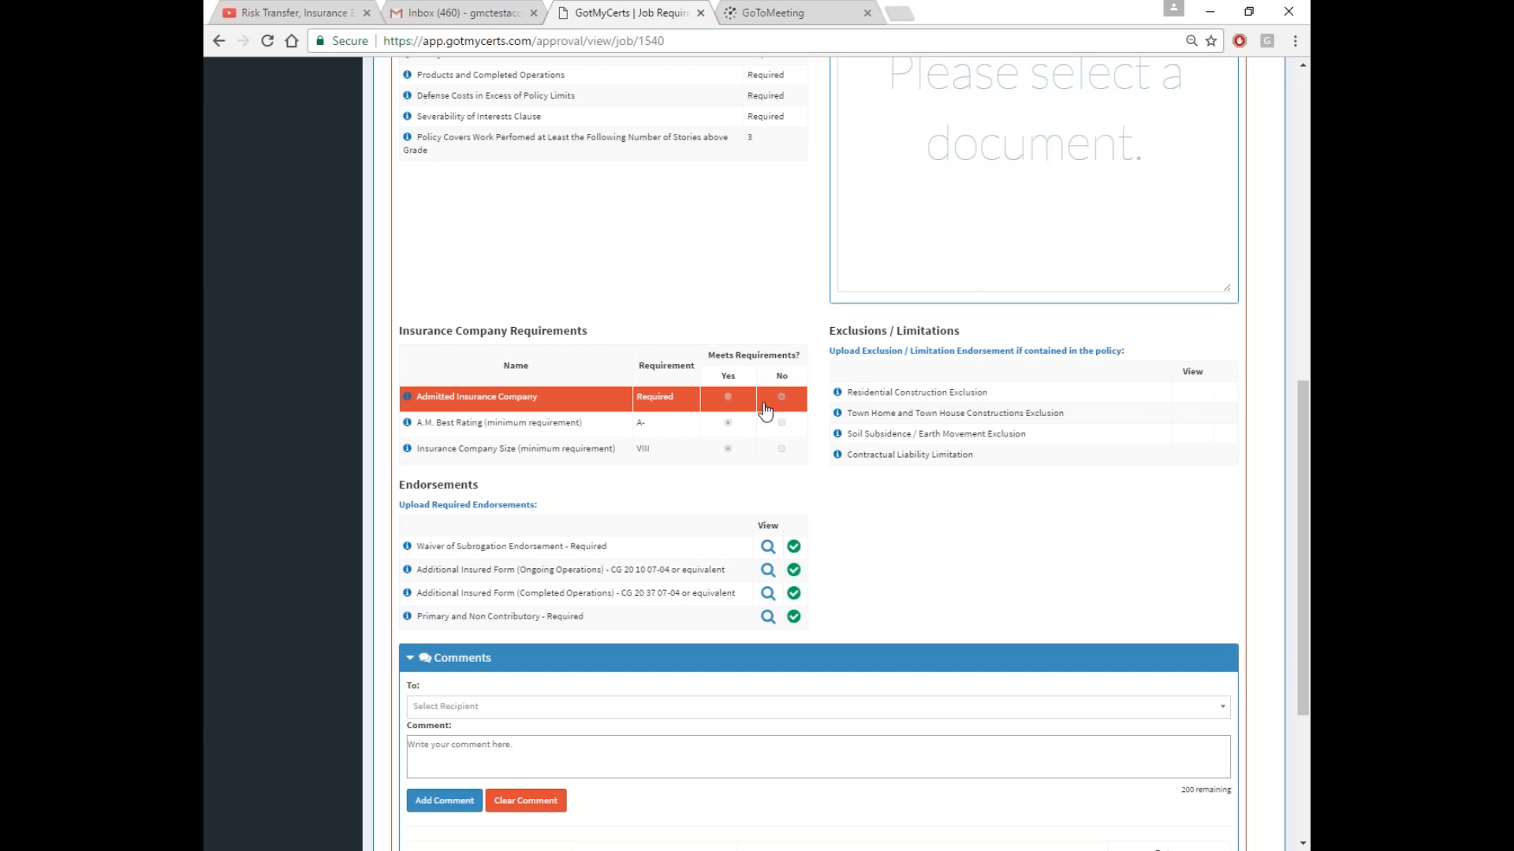
scroll(765, 410, up, 3)
click(944, 133)
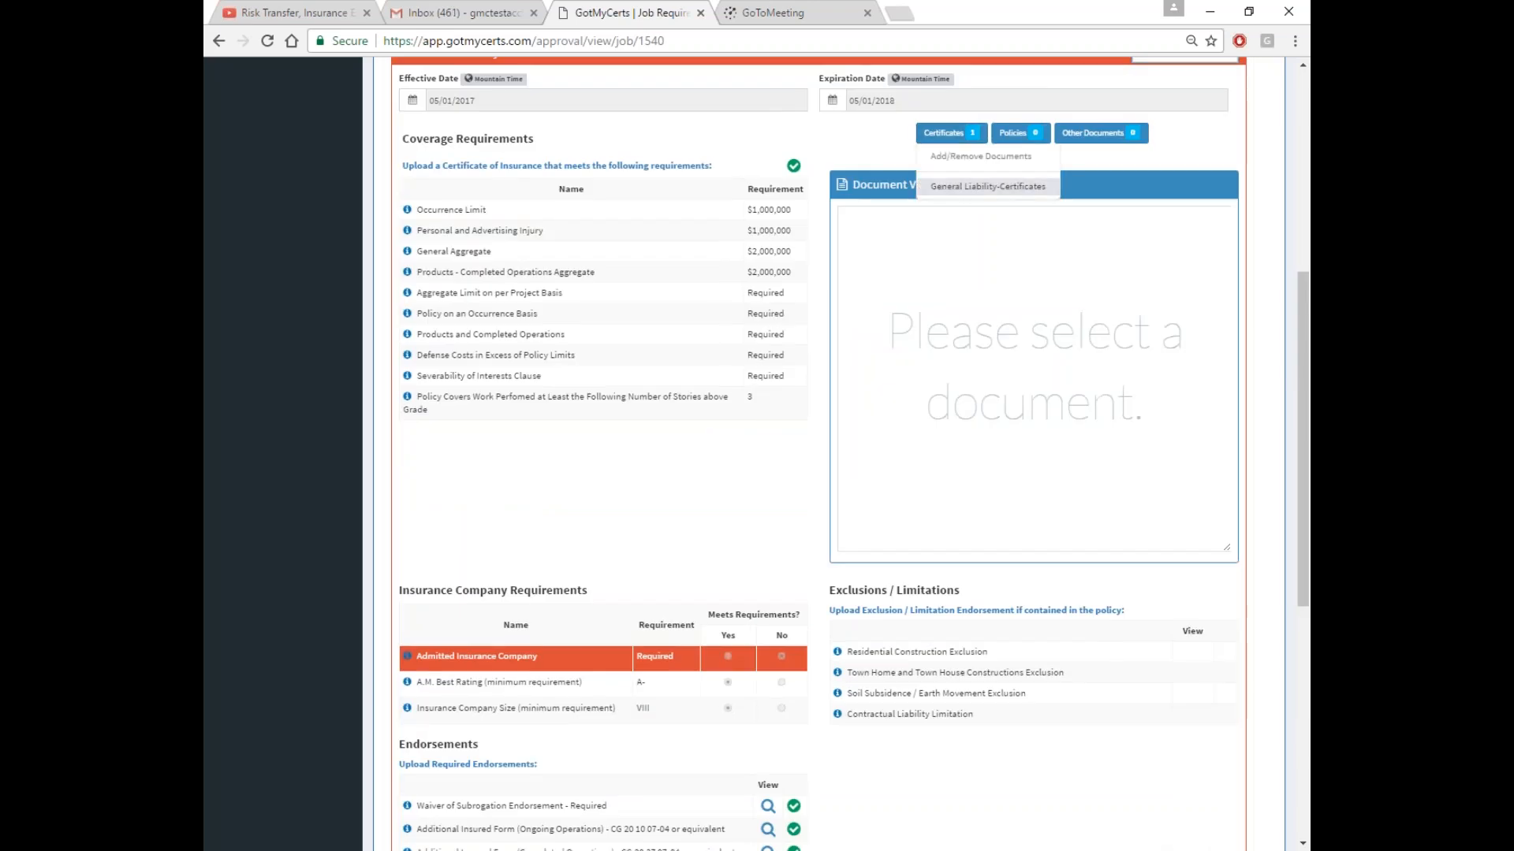
click(988, 186)
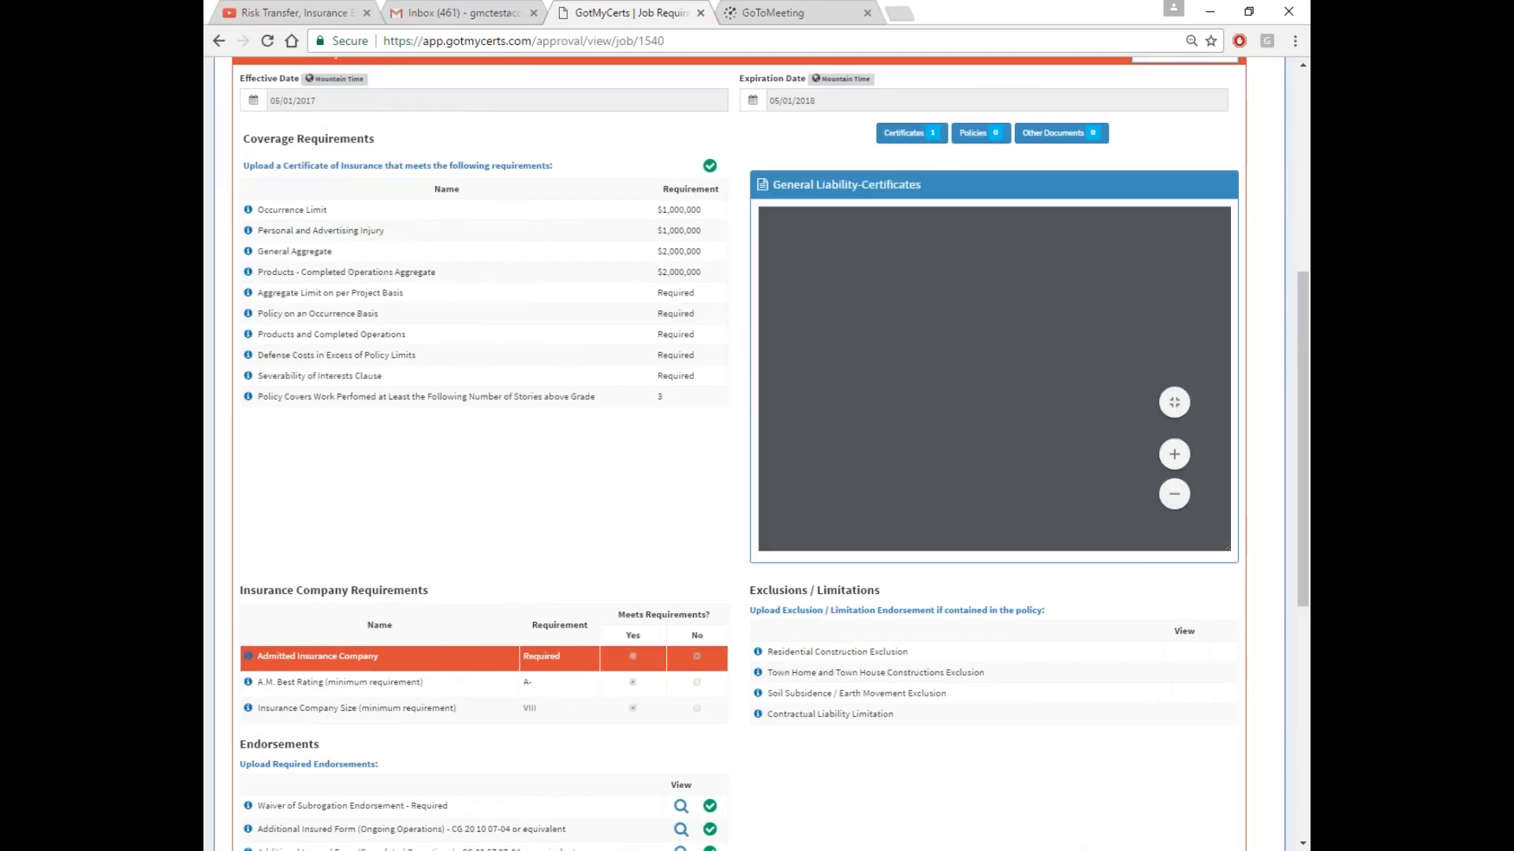
scroll(684, 503, down, 3)
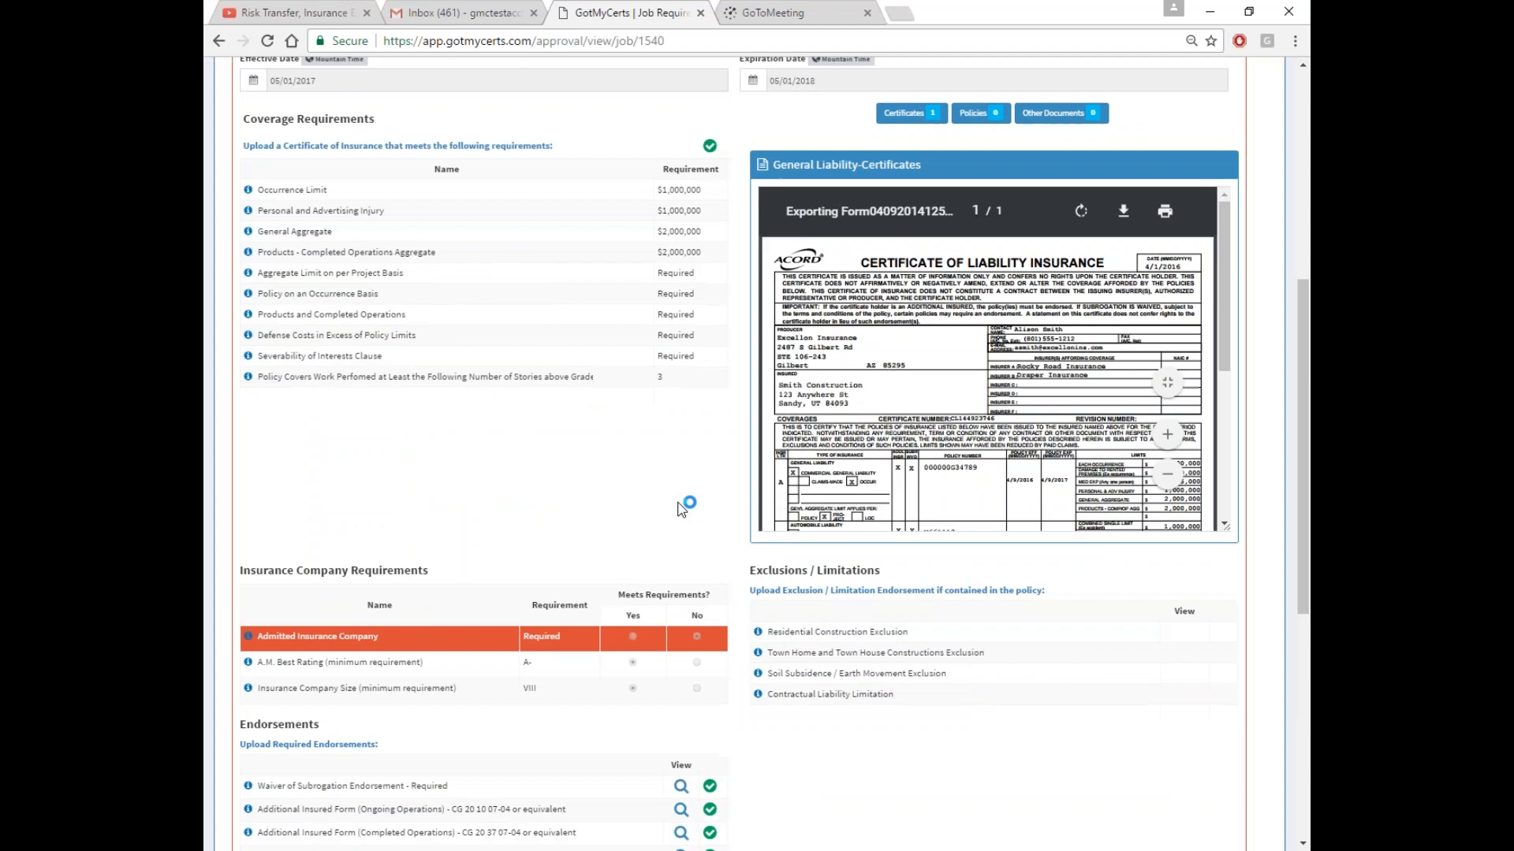
scroll(674, 500, up, 4)
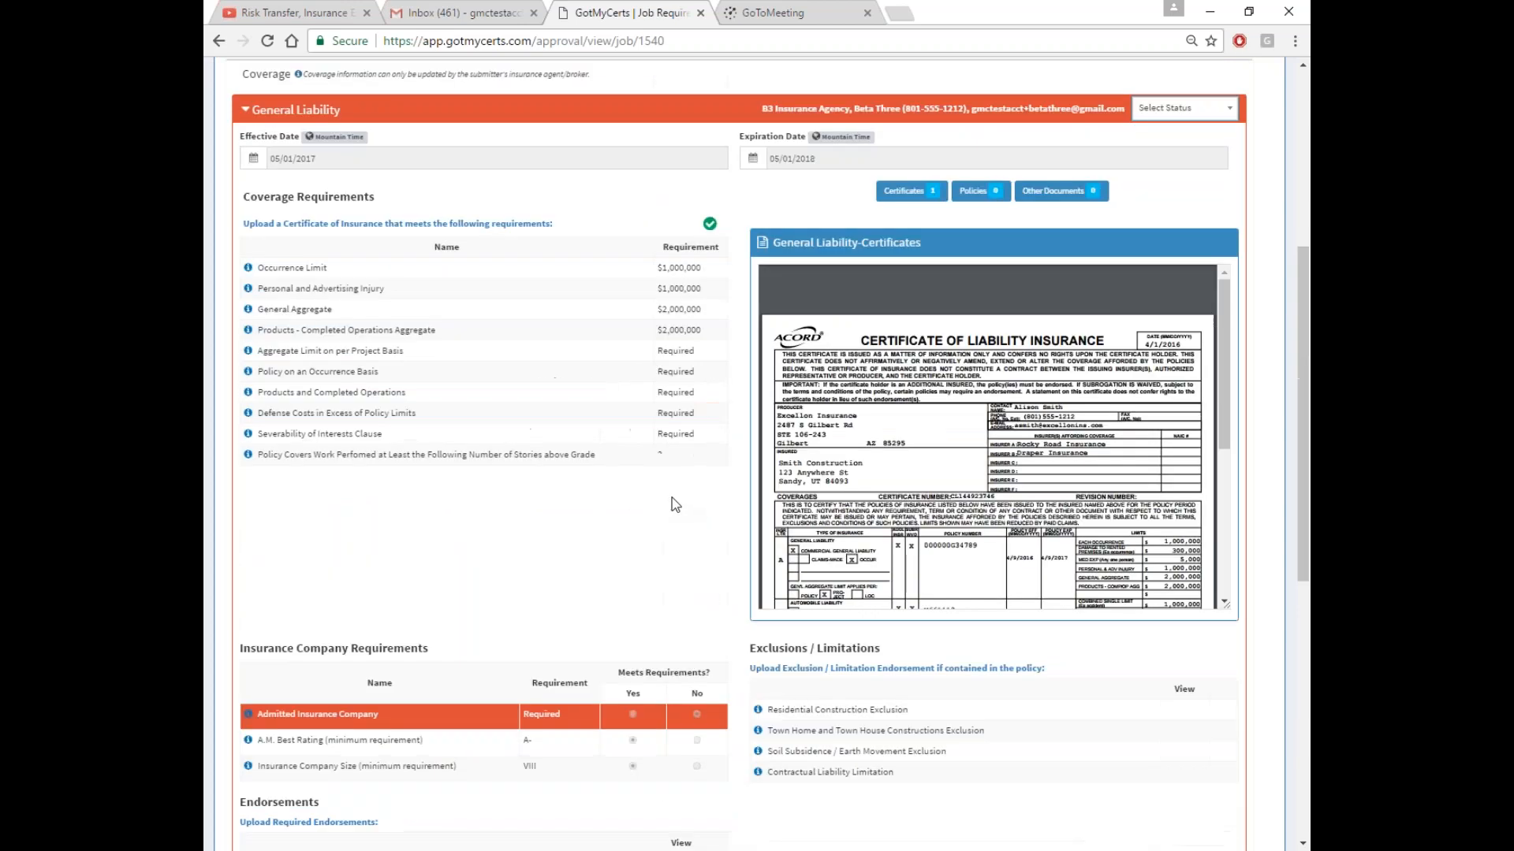
Set General Liability to Approve and confirm submitting the Smith Home approval
click(679, 138)
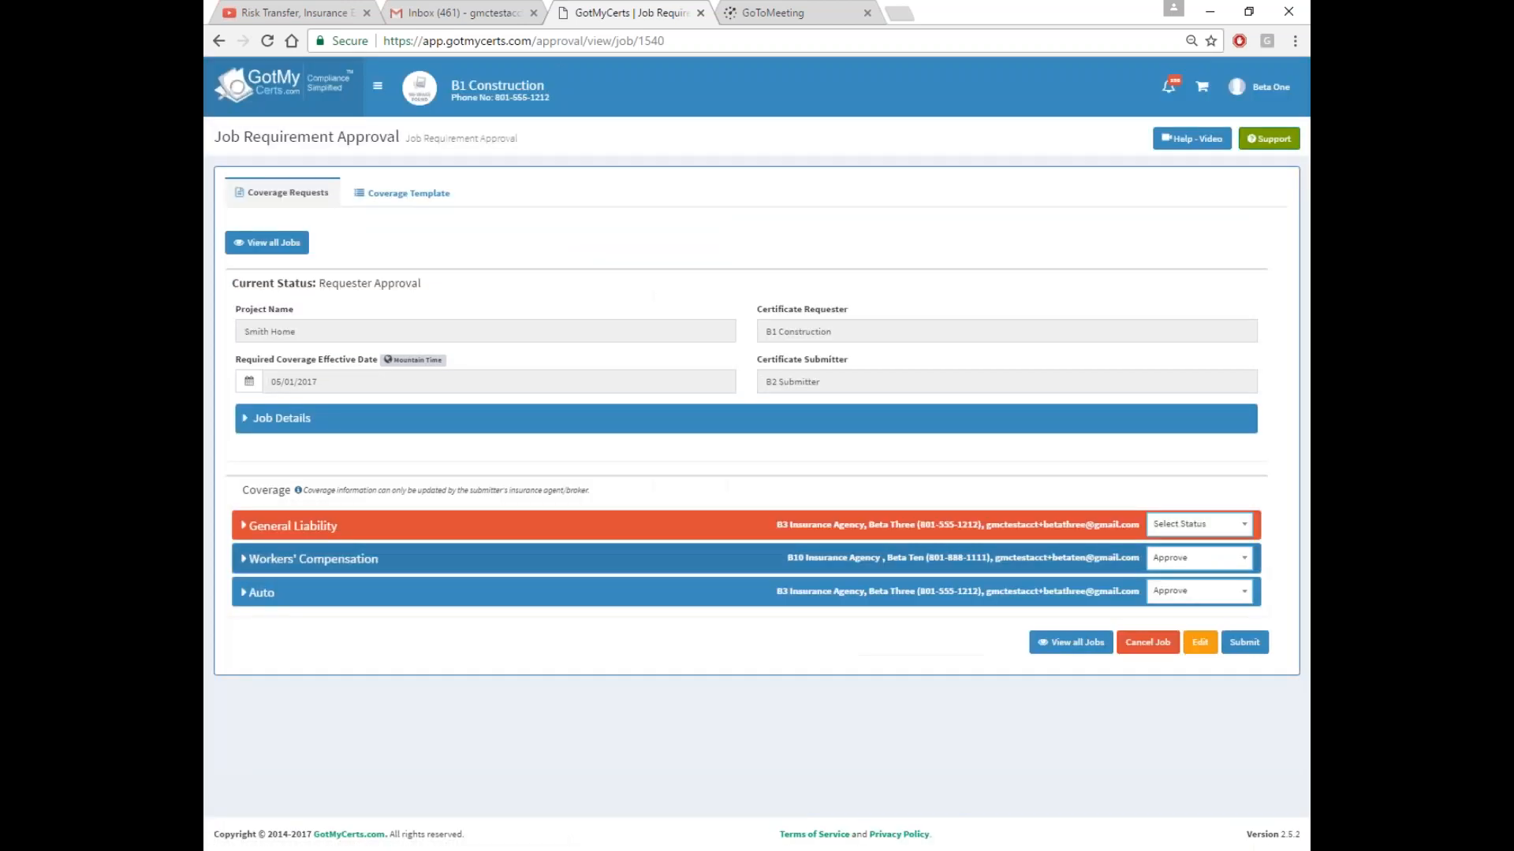
click(1198, 524)
click(1182, 600)
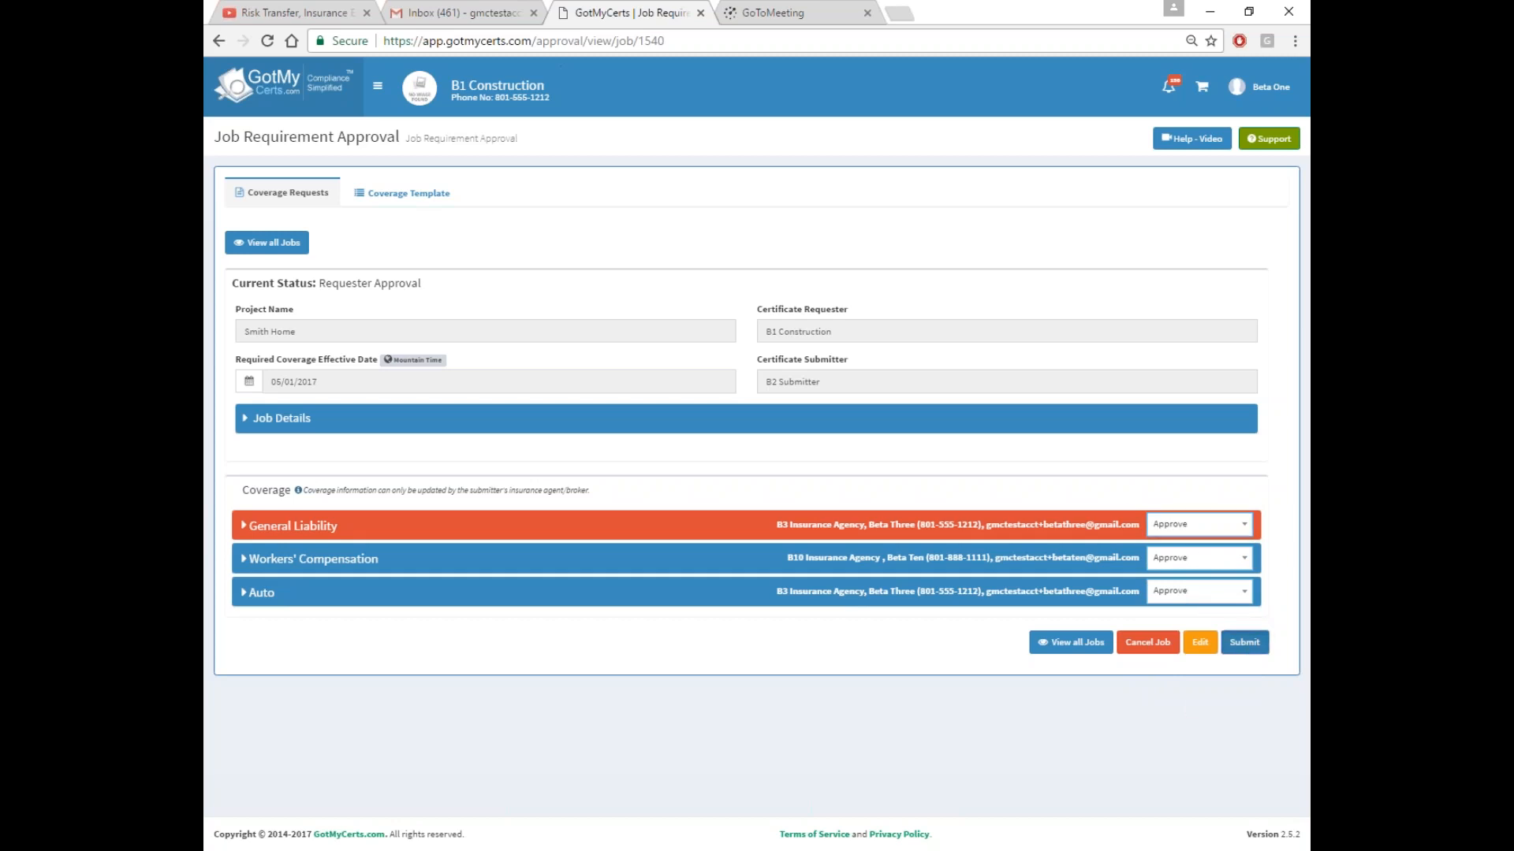
click(1245, 645)
click(792, 550)
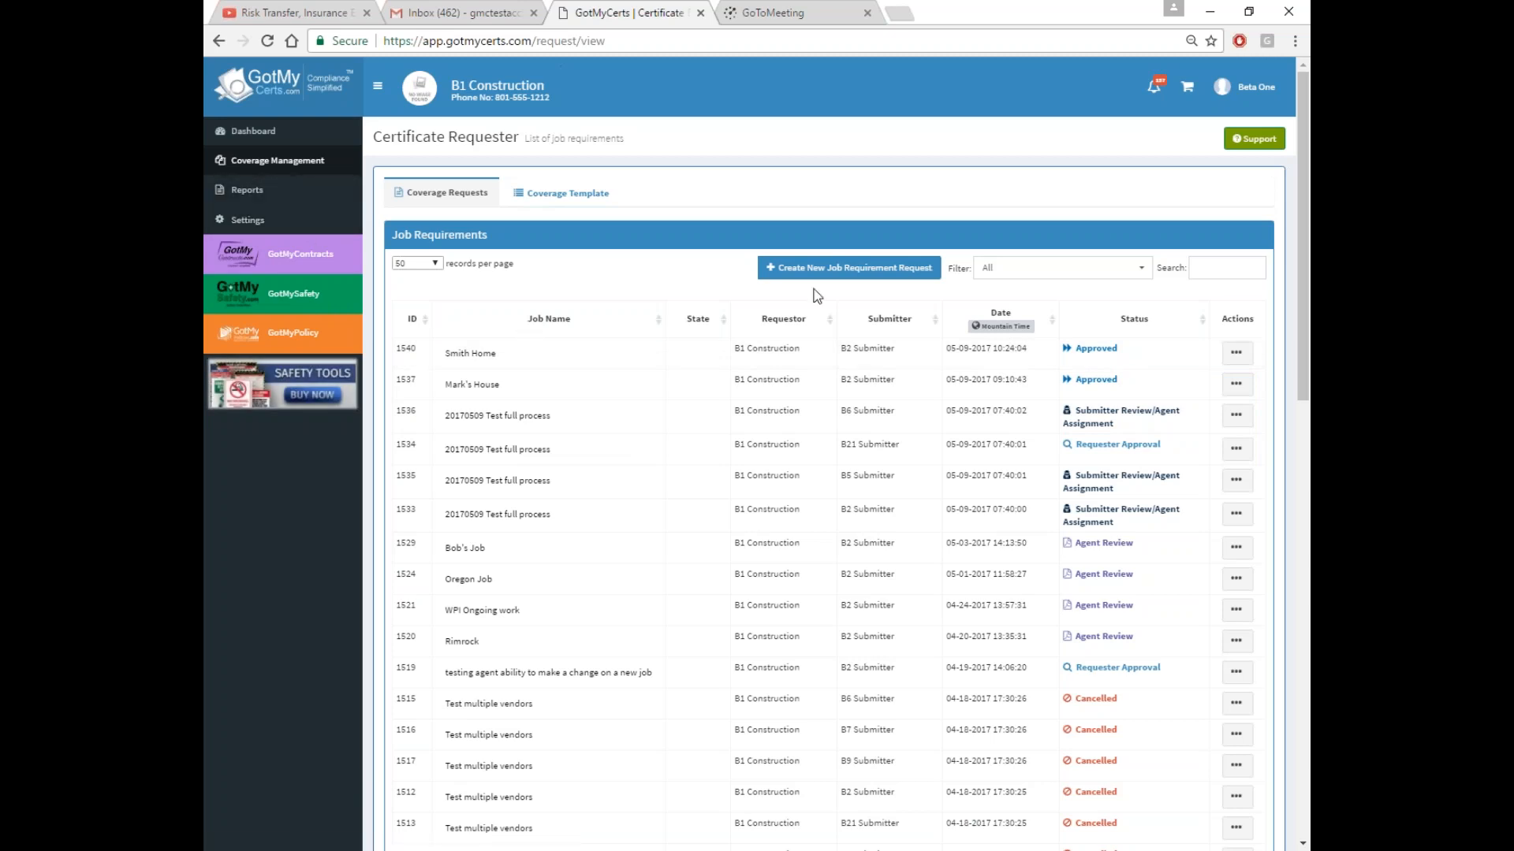
Copy the Super Broker user's e-mail address from the company's user list
click(296, 225)
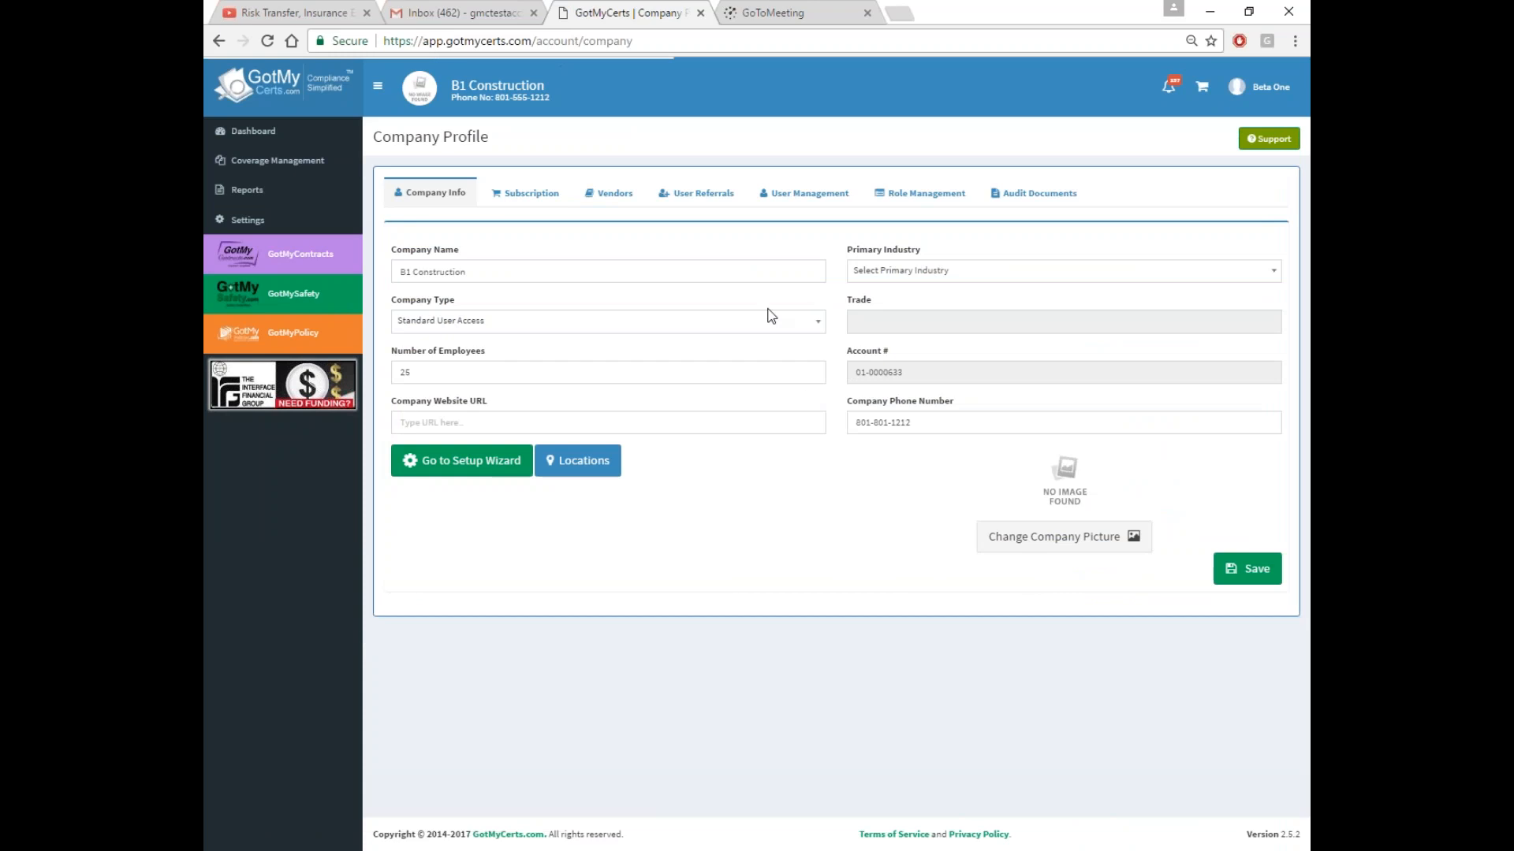
click(806, 197)
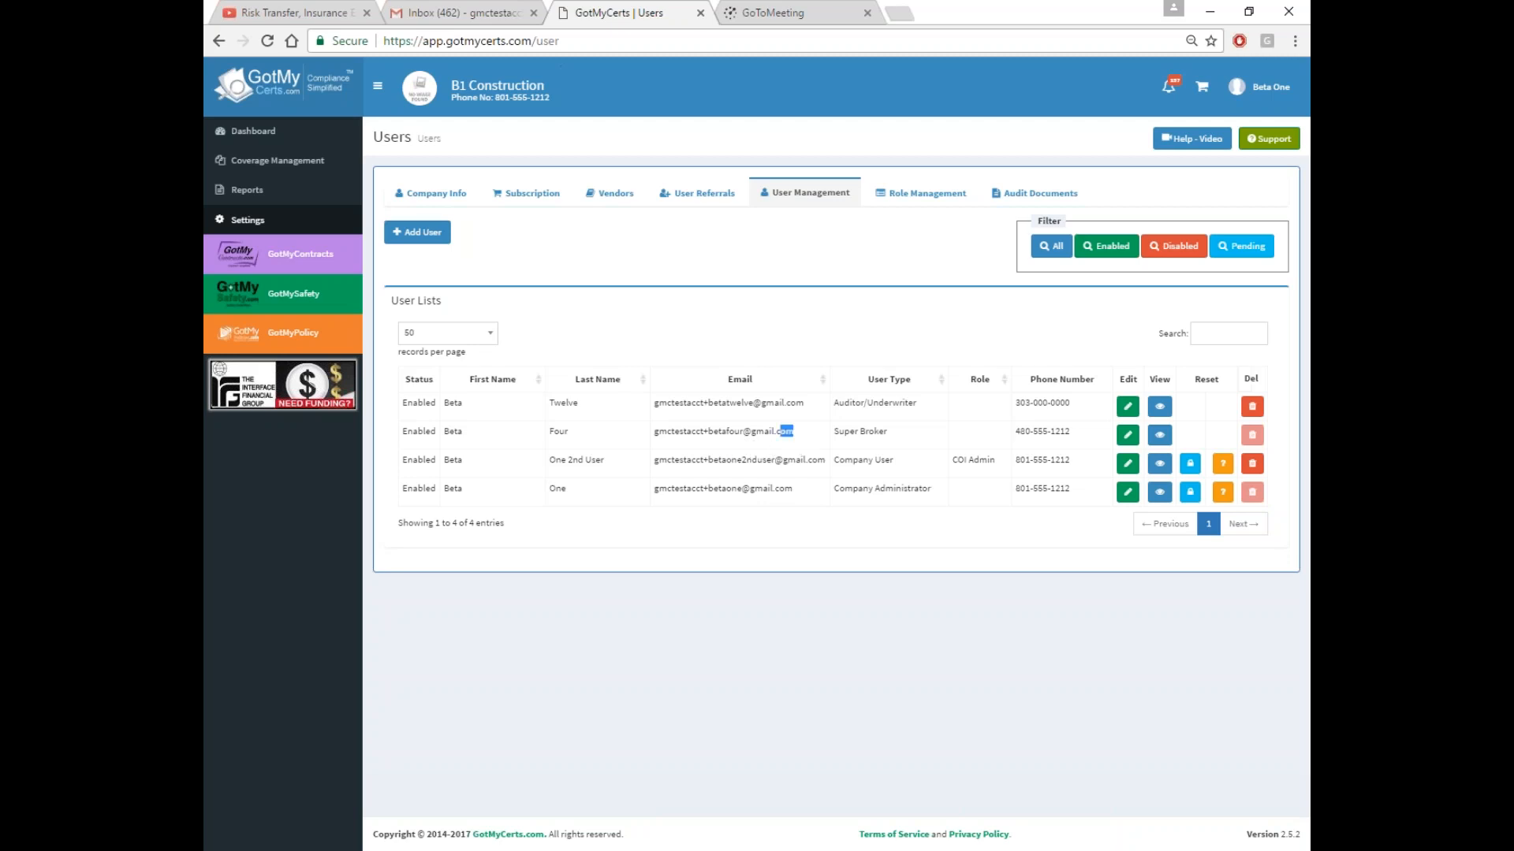
drag(780, 432, 659, 433)
right_click(659, 436)
click(694, 442)
Sign out, log in as the Super Broker with the copied e-mail, and enter B1 Construction
click(1244, 98)
click(1192, 432)
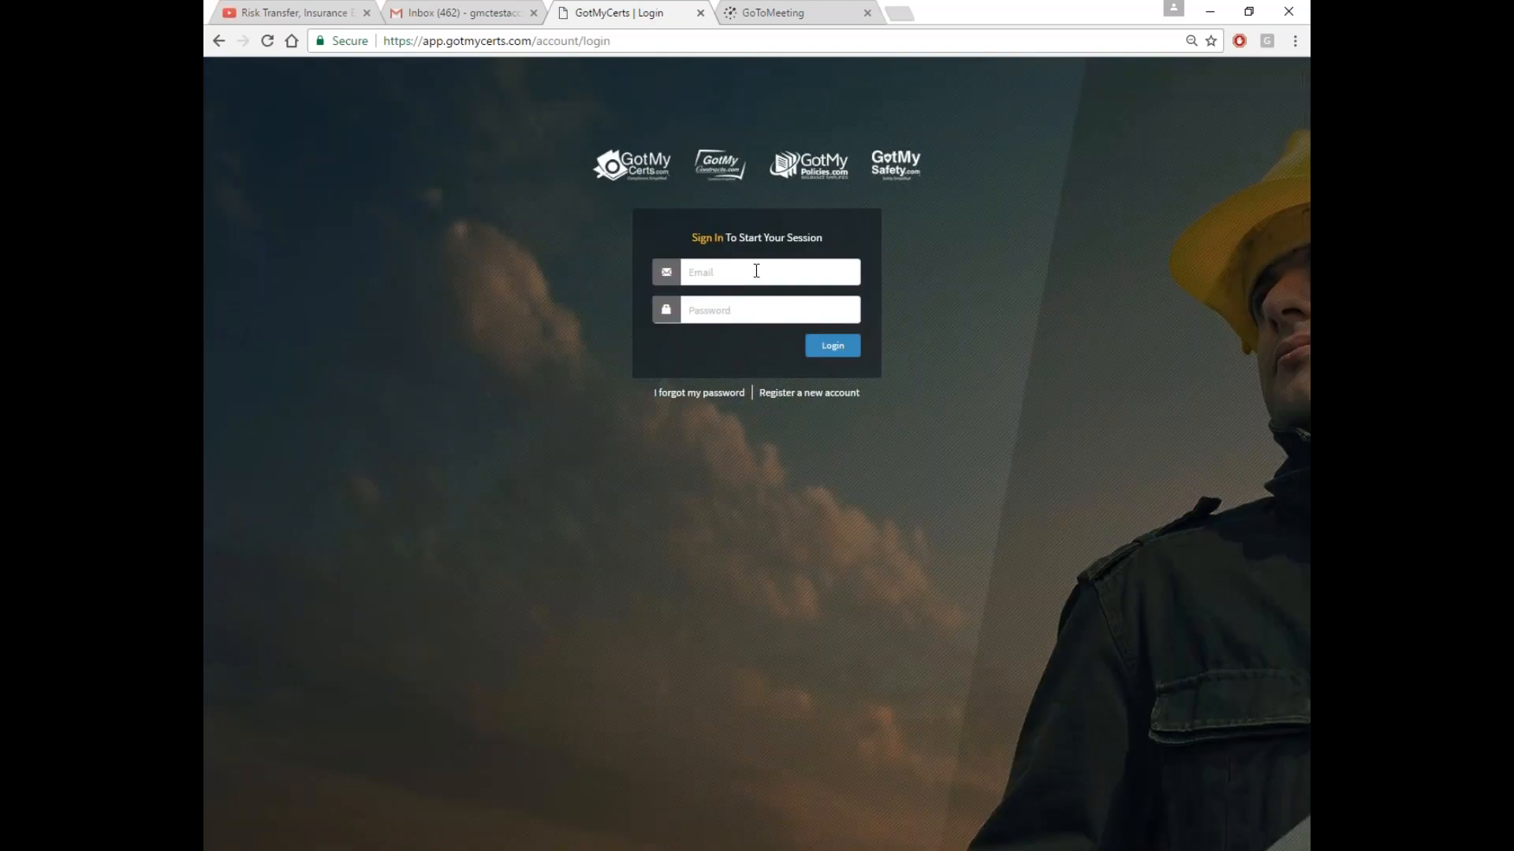
right_click(755, 271)
click(797, 371)
key(Tab)
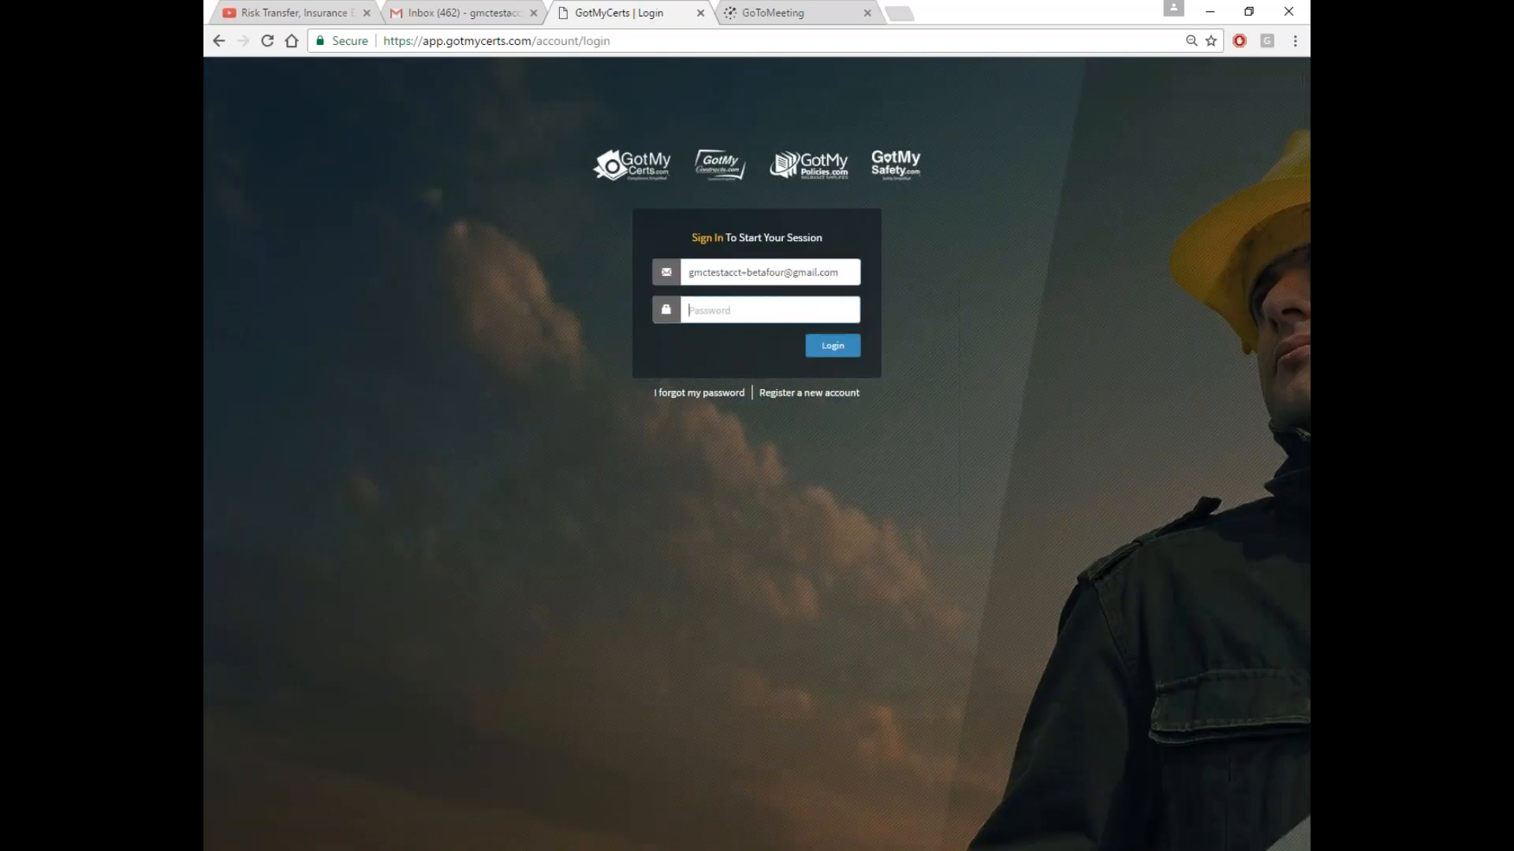
text(g)
key(BackSpace)
key(BackSpace)
key(BackSpace)
key(BackSpace)
key(BackSpace)
key(BackSpace)
key(BackSpace)
key(BackSpace)
key(BackSpace)
text(•)
click(832, 345)
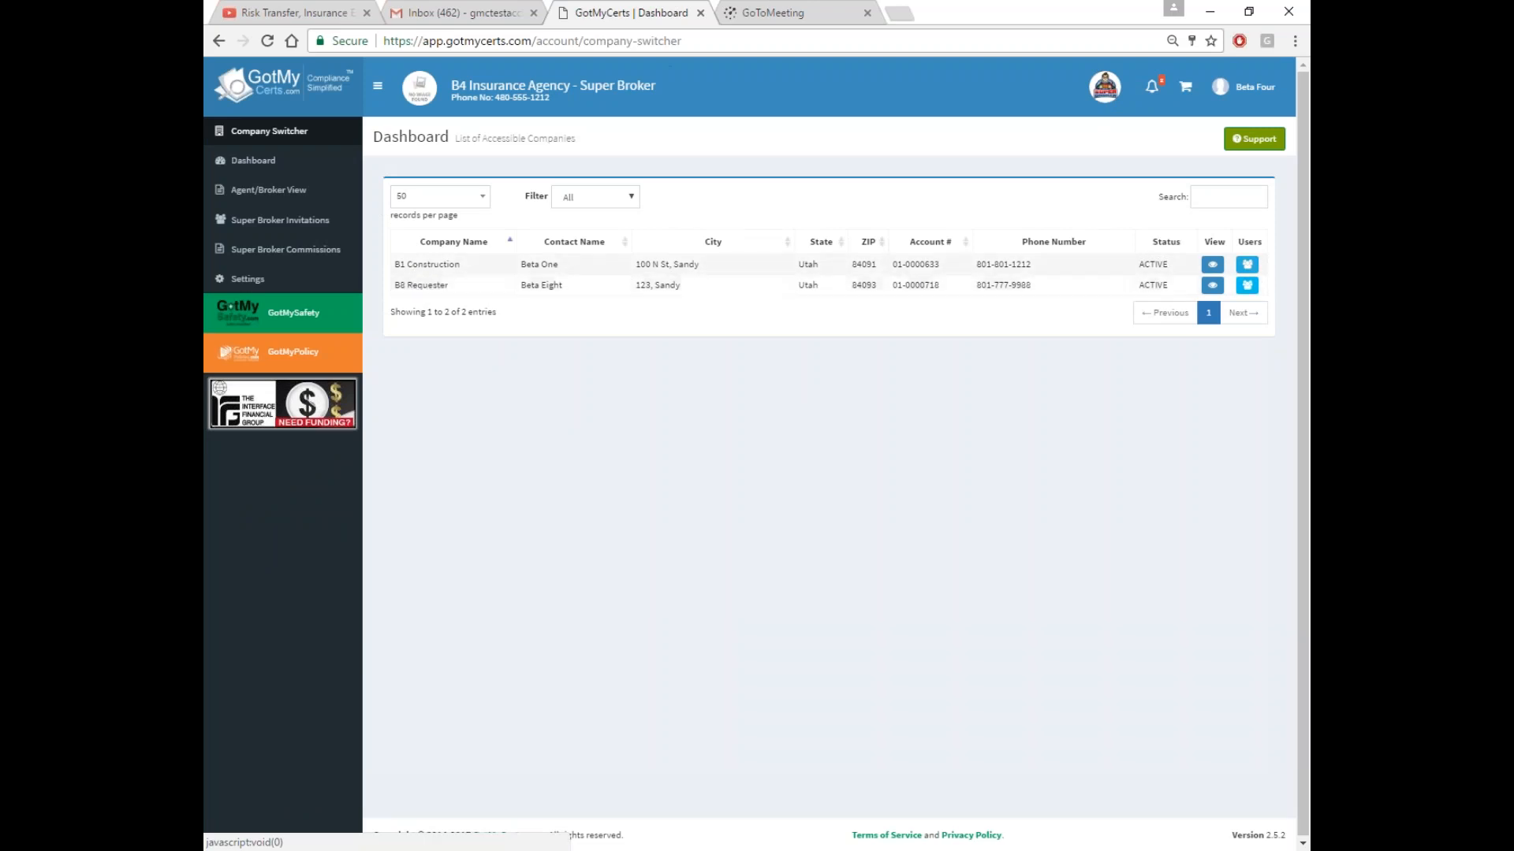
click(1211, 266)
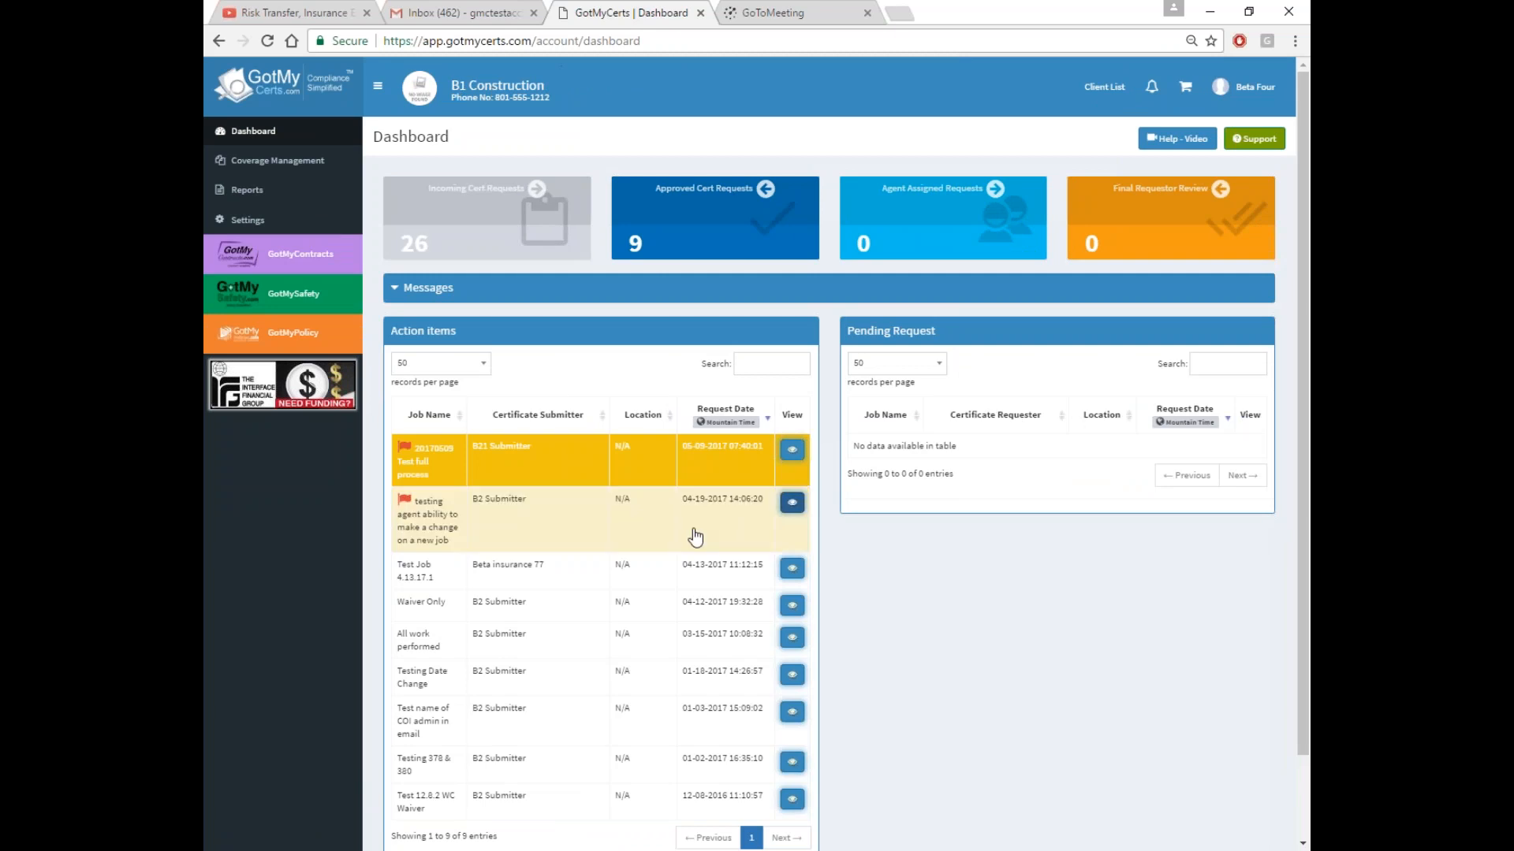
Open job 20170509 Test full process and view its General Liability-Certificates document
click(792, 450)
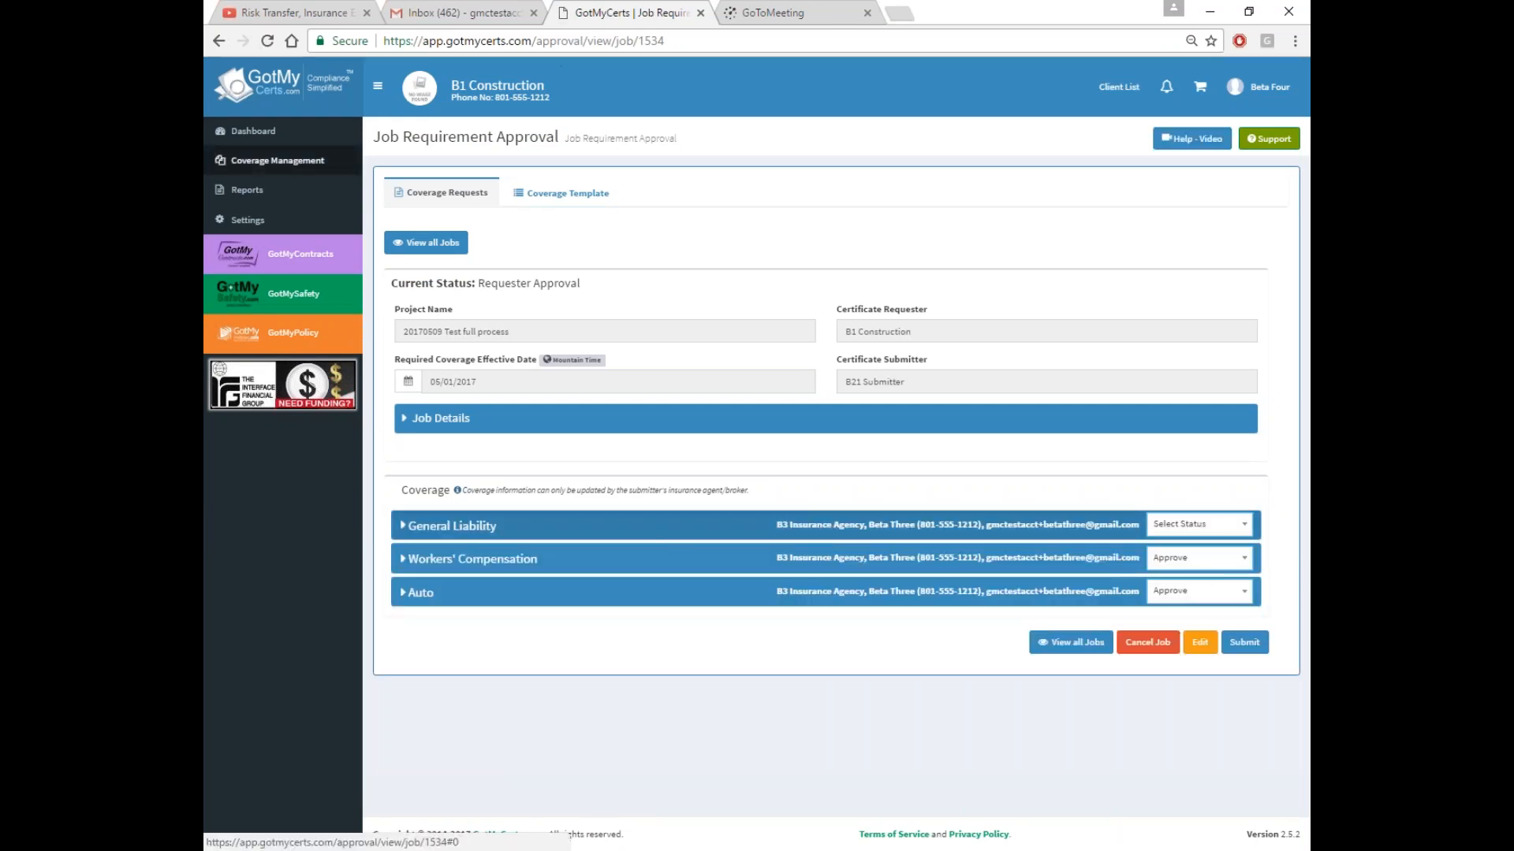
click(818, 526)
scroll(817, 527, down, 2)
scroll(817, 527, down, 3)
click(952, 223)
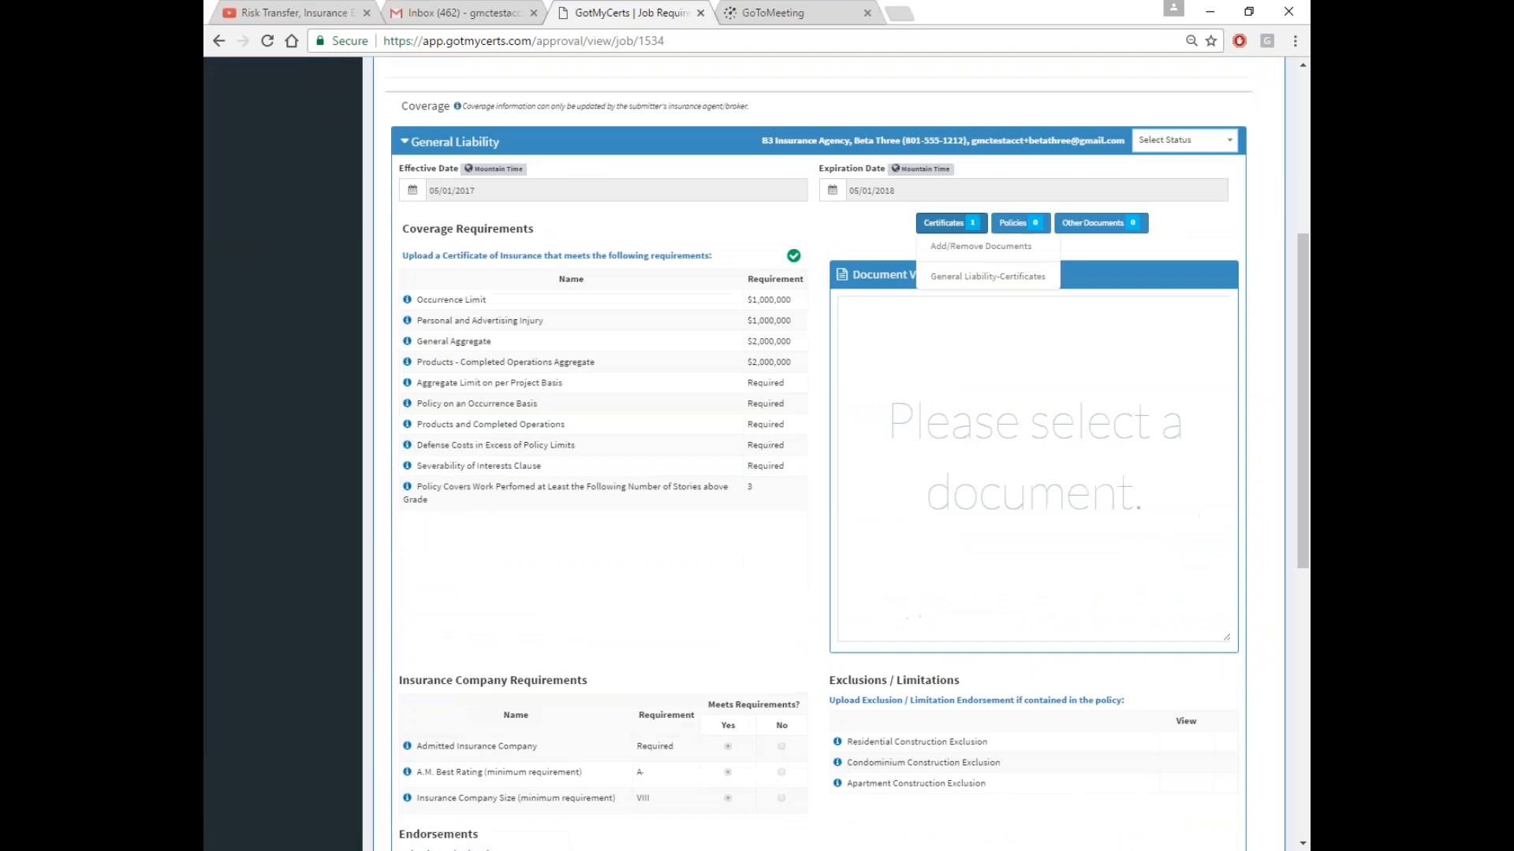
click(957, 276)
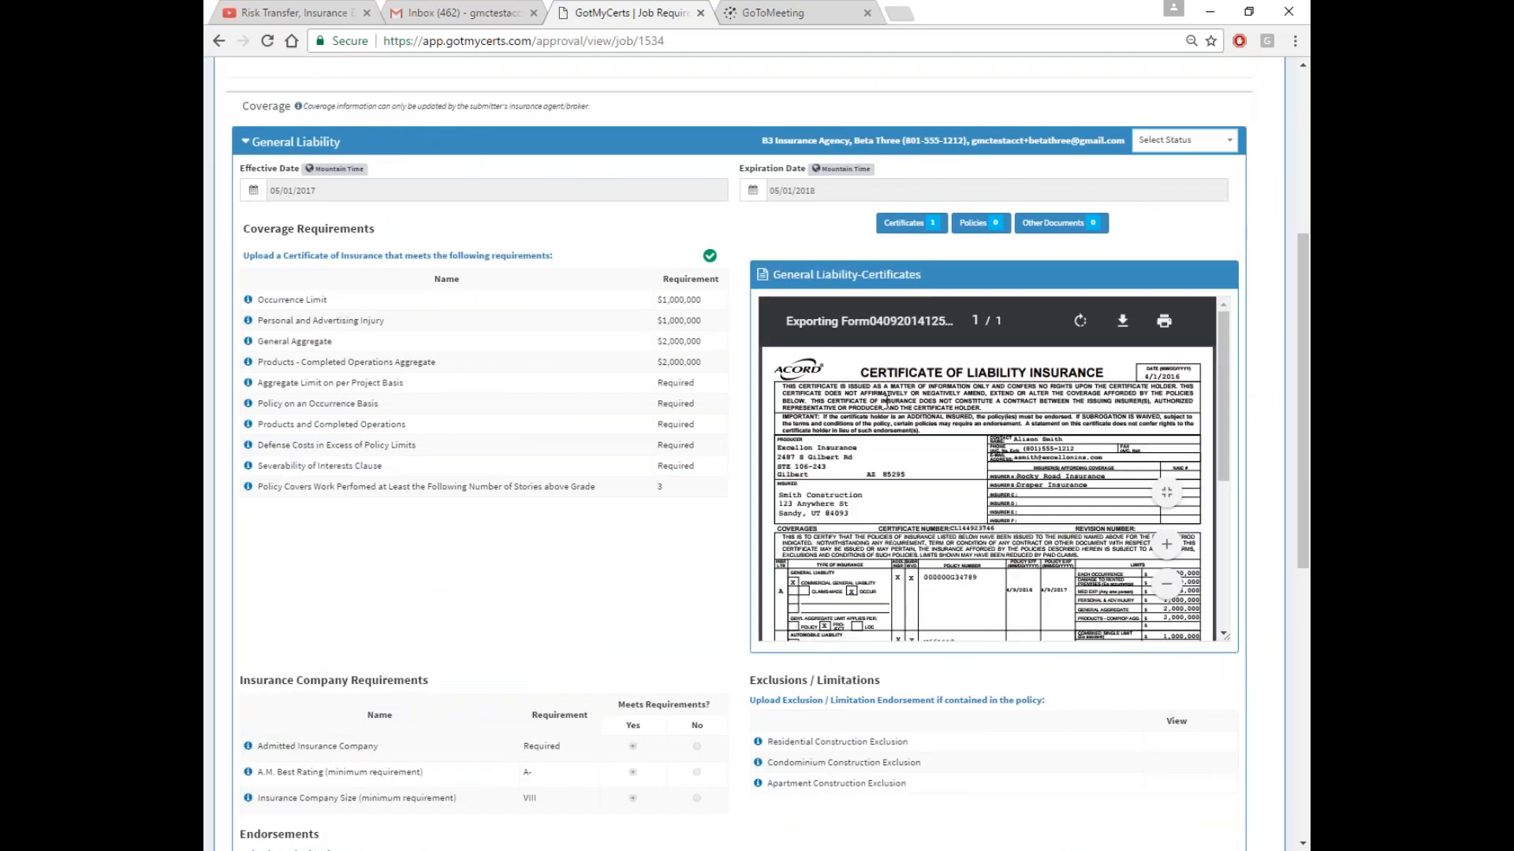
click(611, 143)
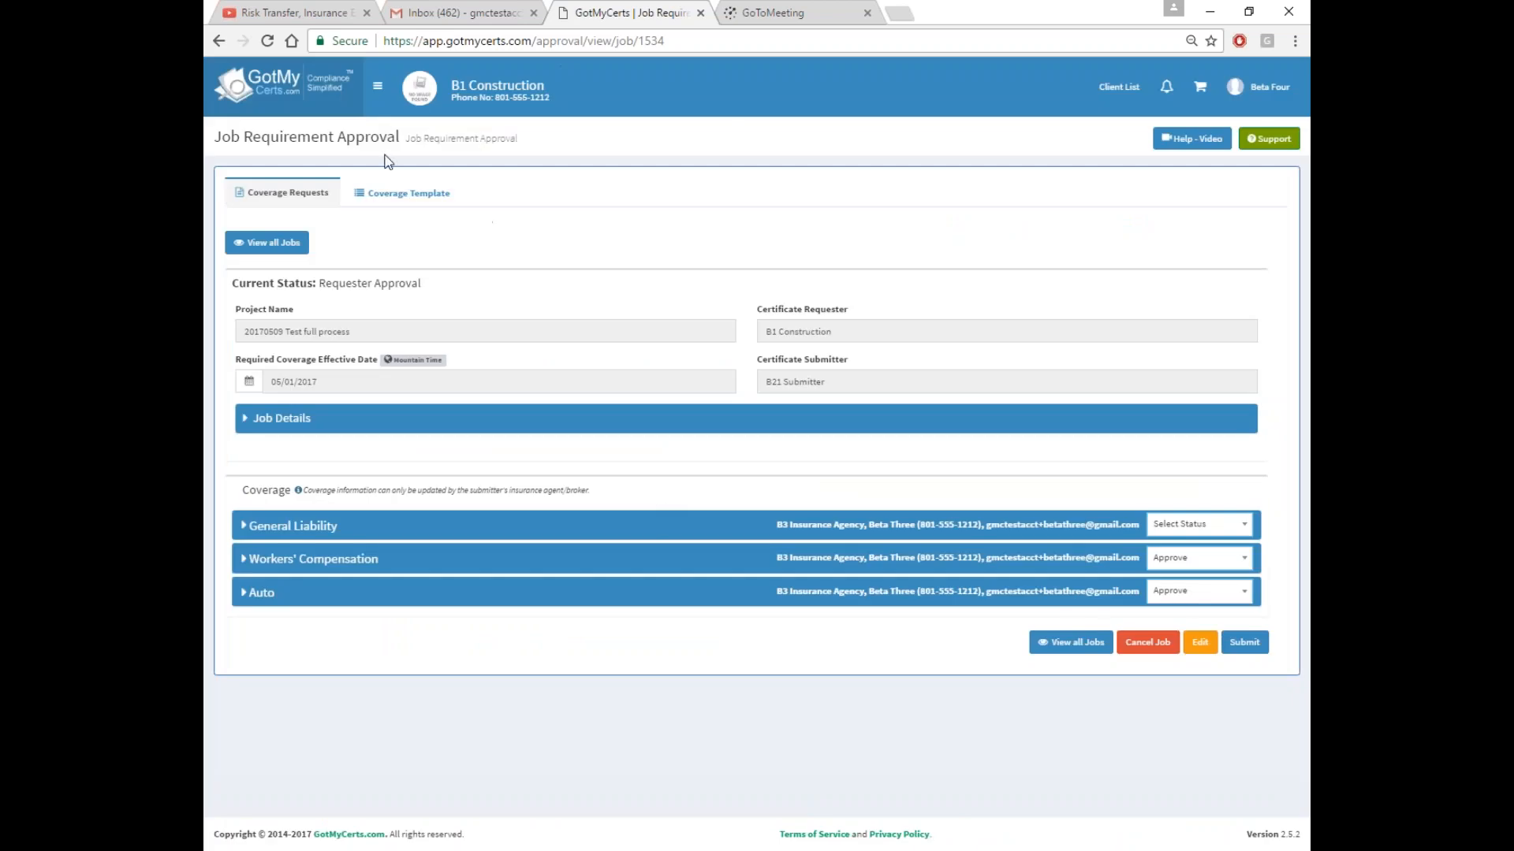
click(378, 87)
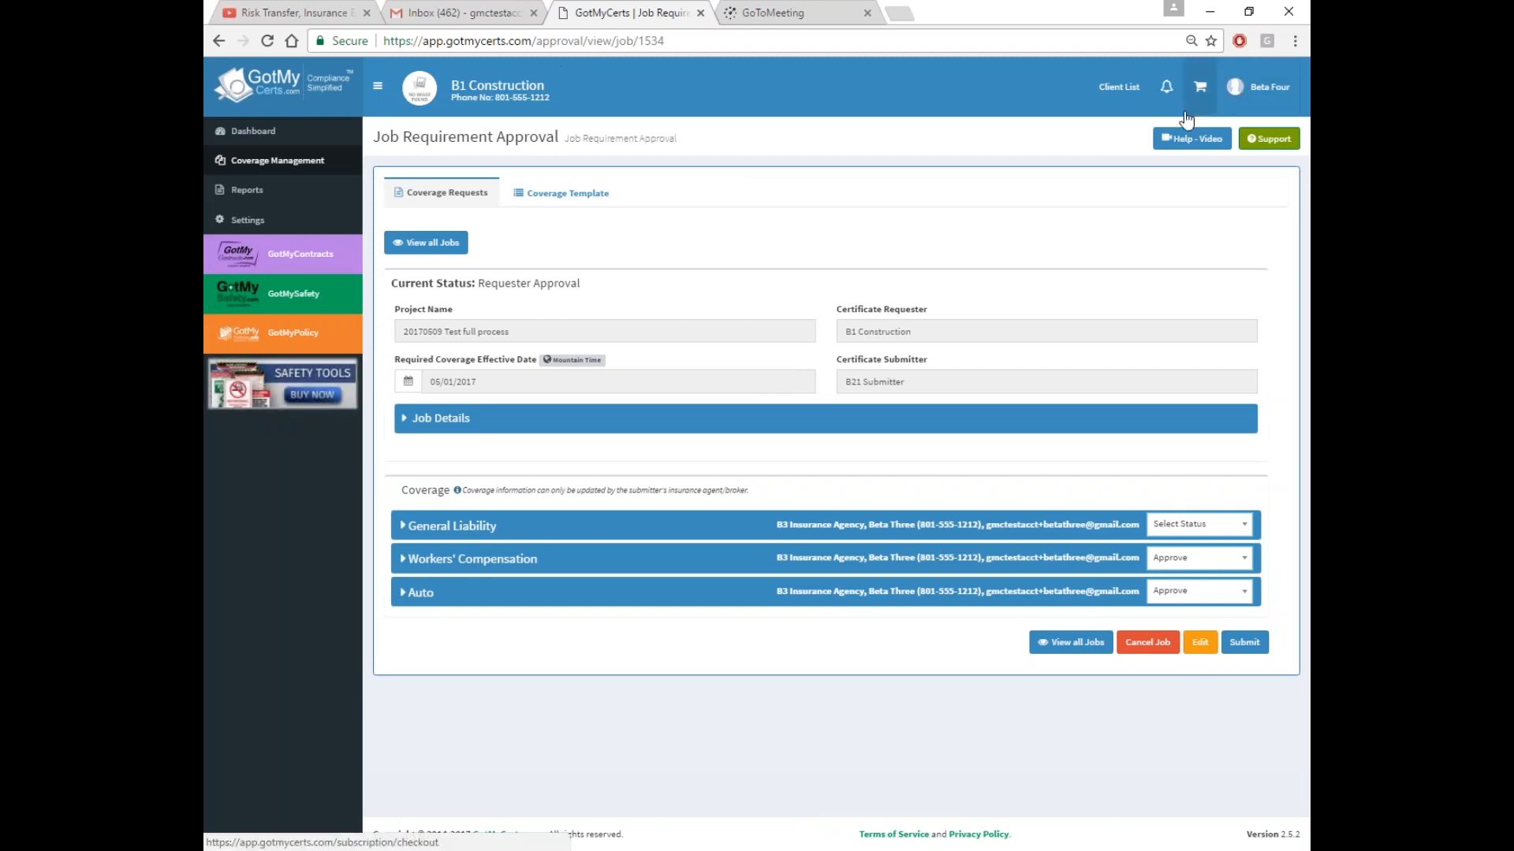
Return to the broker dashboard's Company Switcher and sign out of the broker account
click(1118, 86)
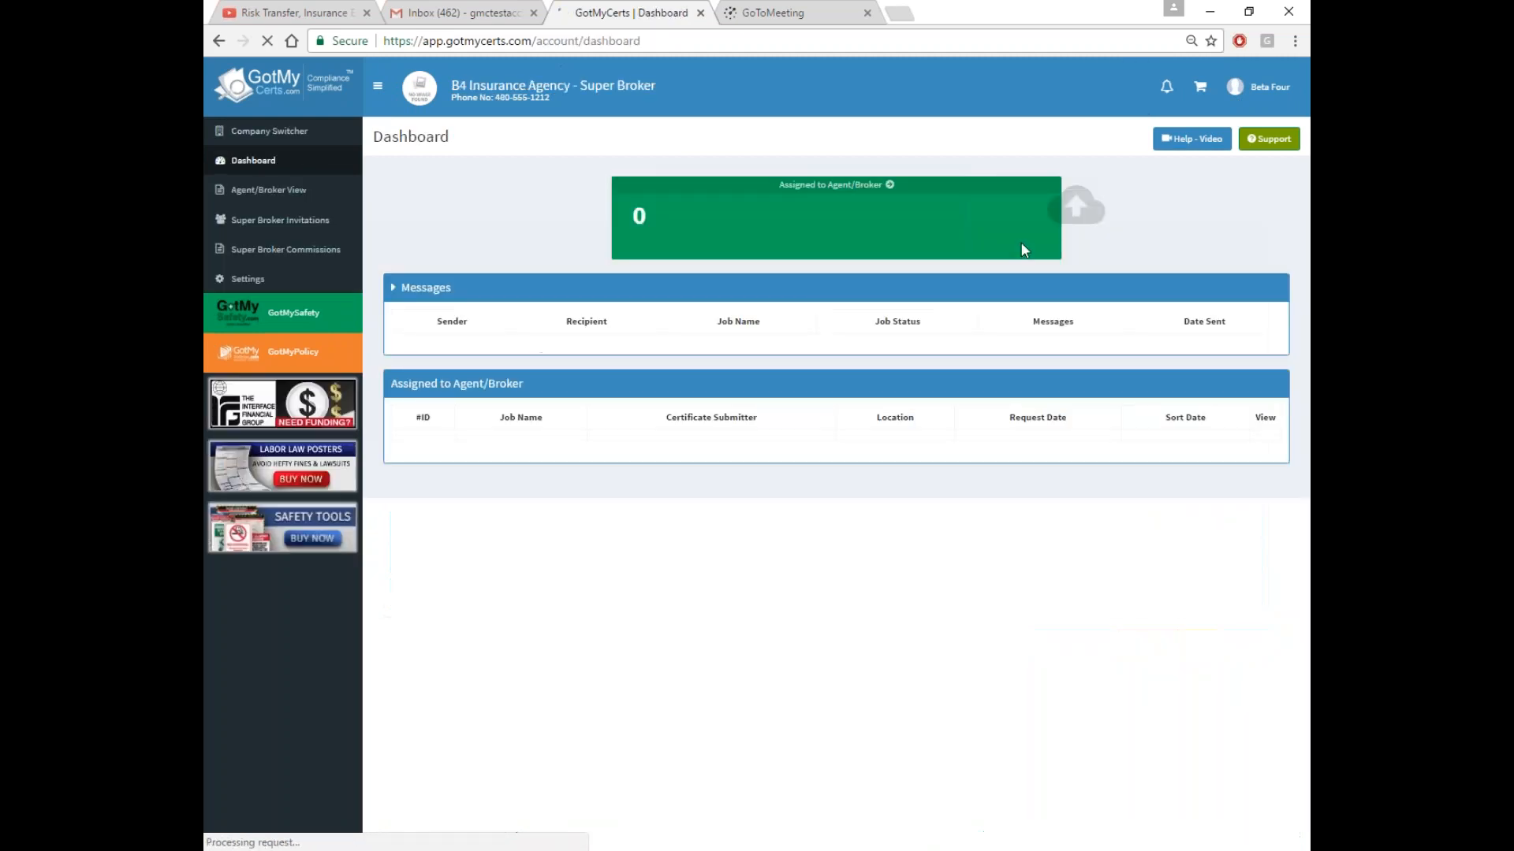
click(289, 141)
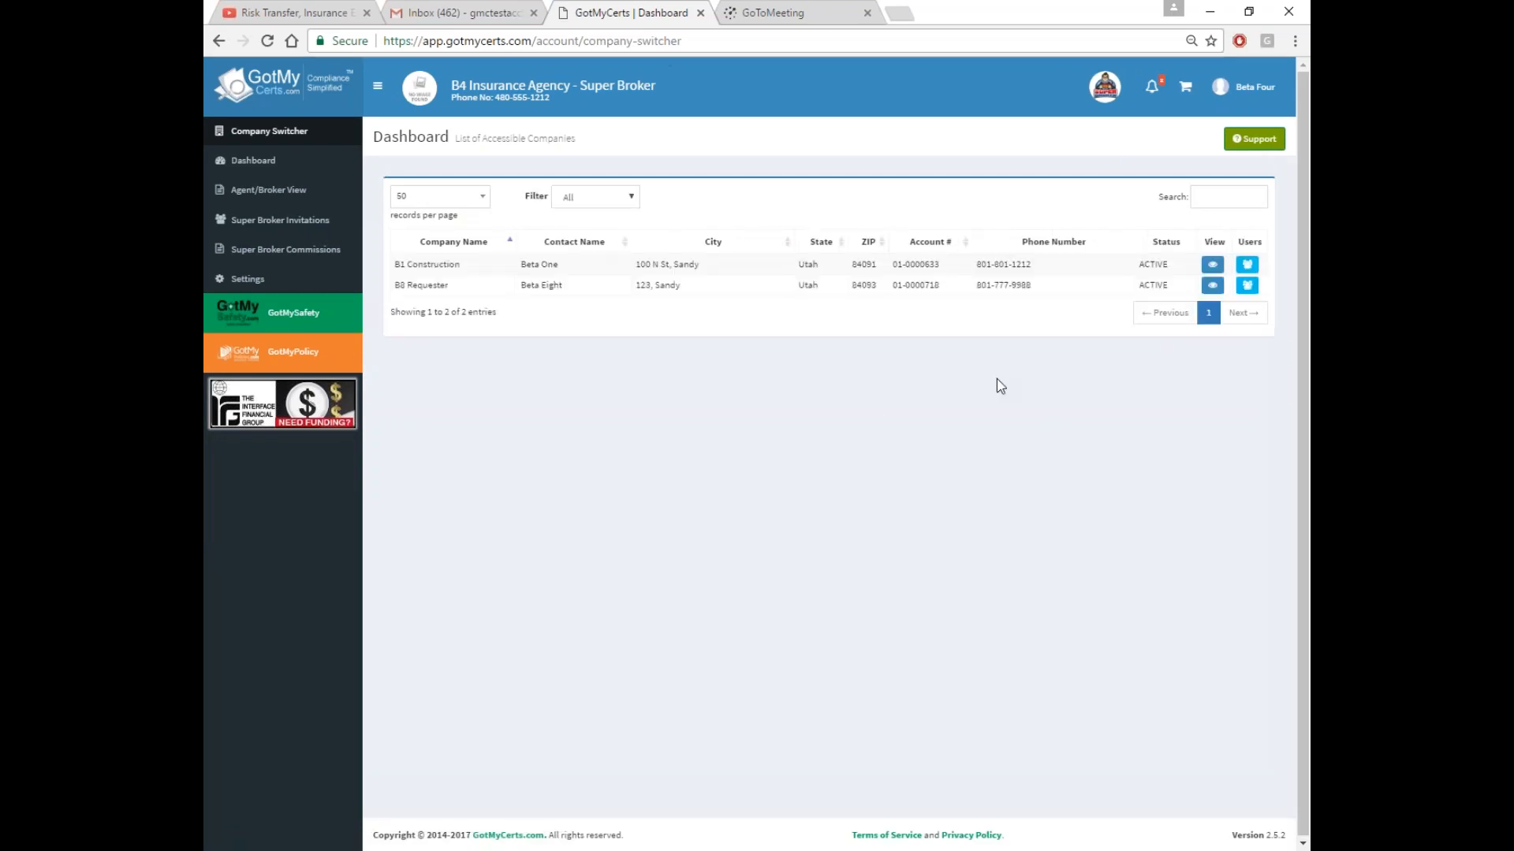
click(1246, 87)
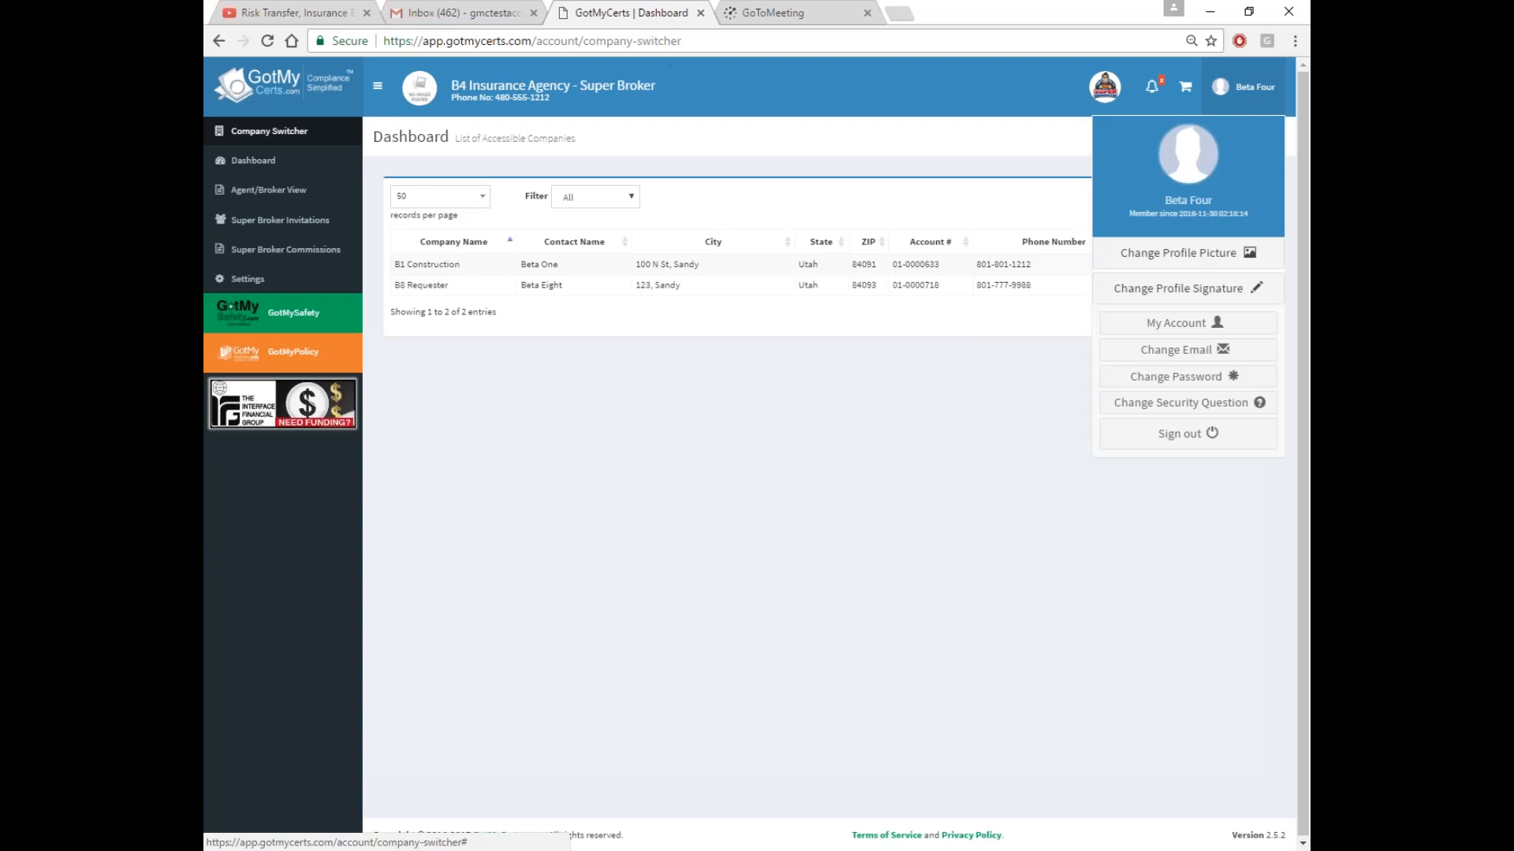
click(1175, 434)
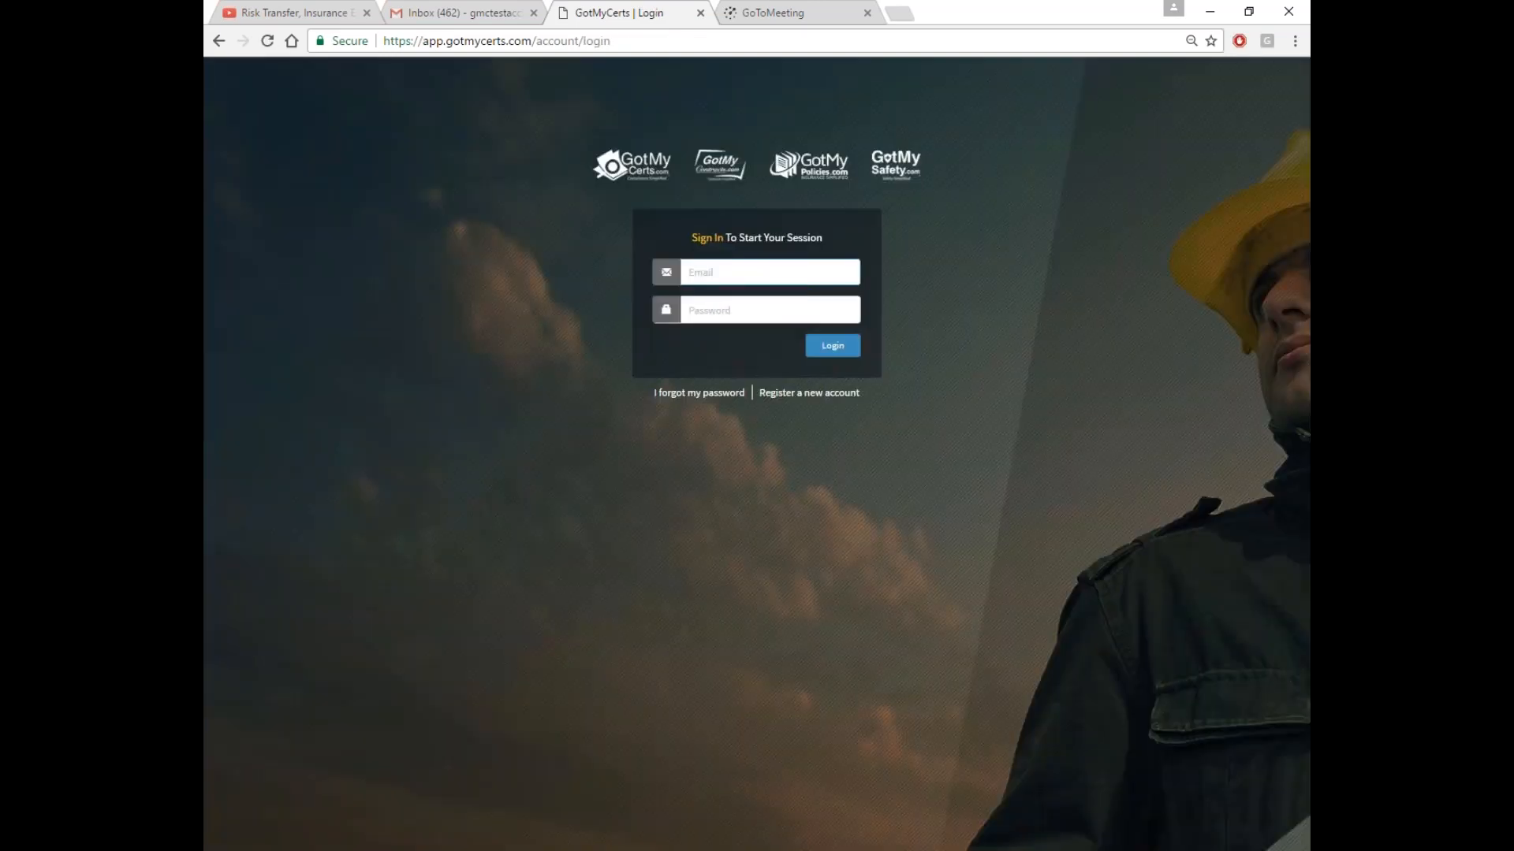
Log in with the B12 Insurance Company user's e-mail and password
key(Tab)
text(•••)
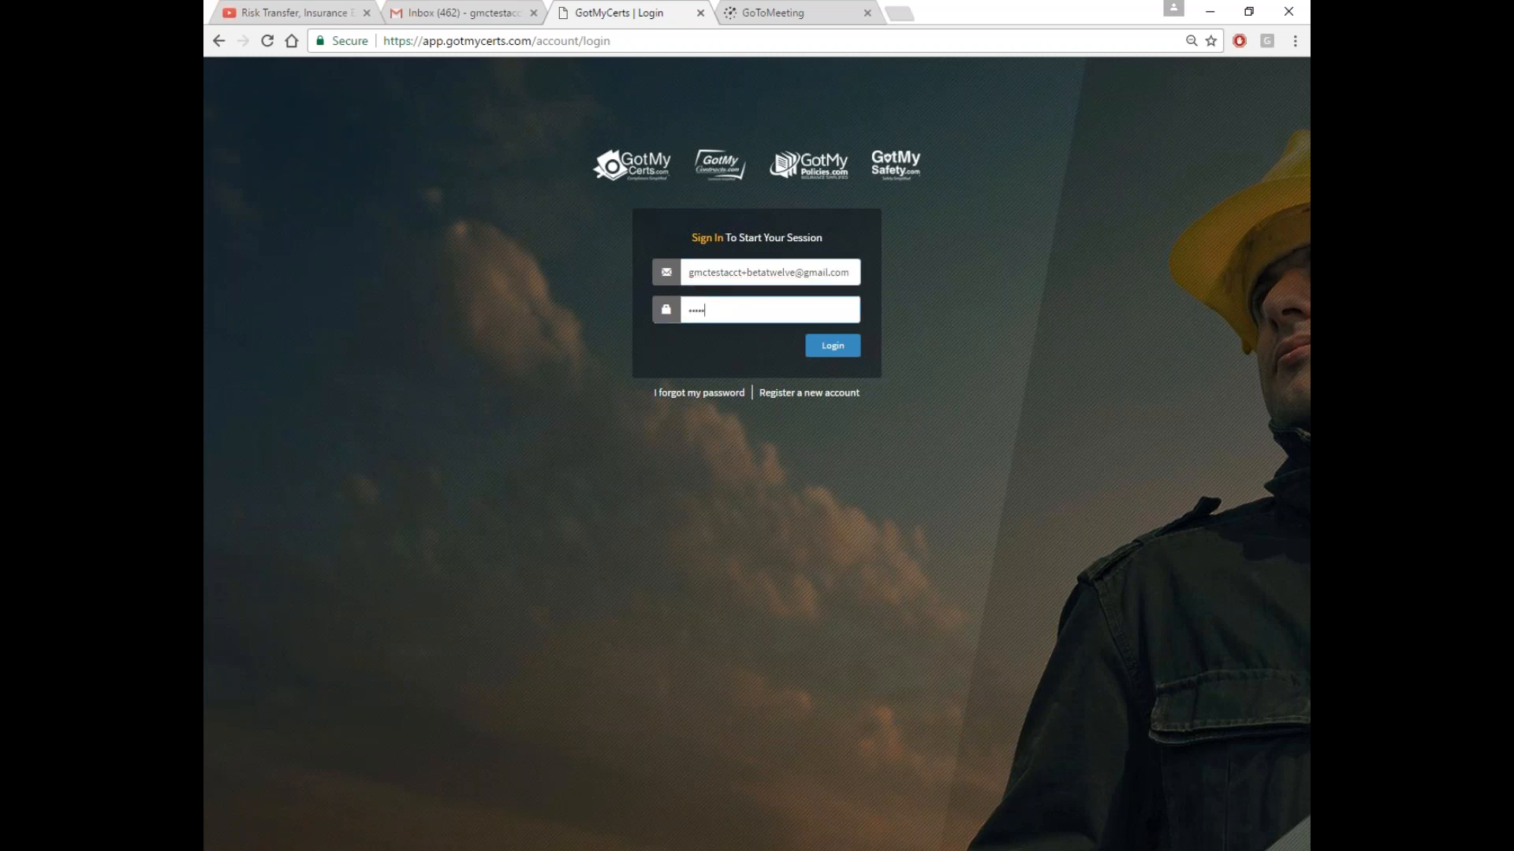
click(840, 345)
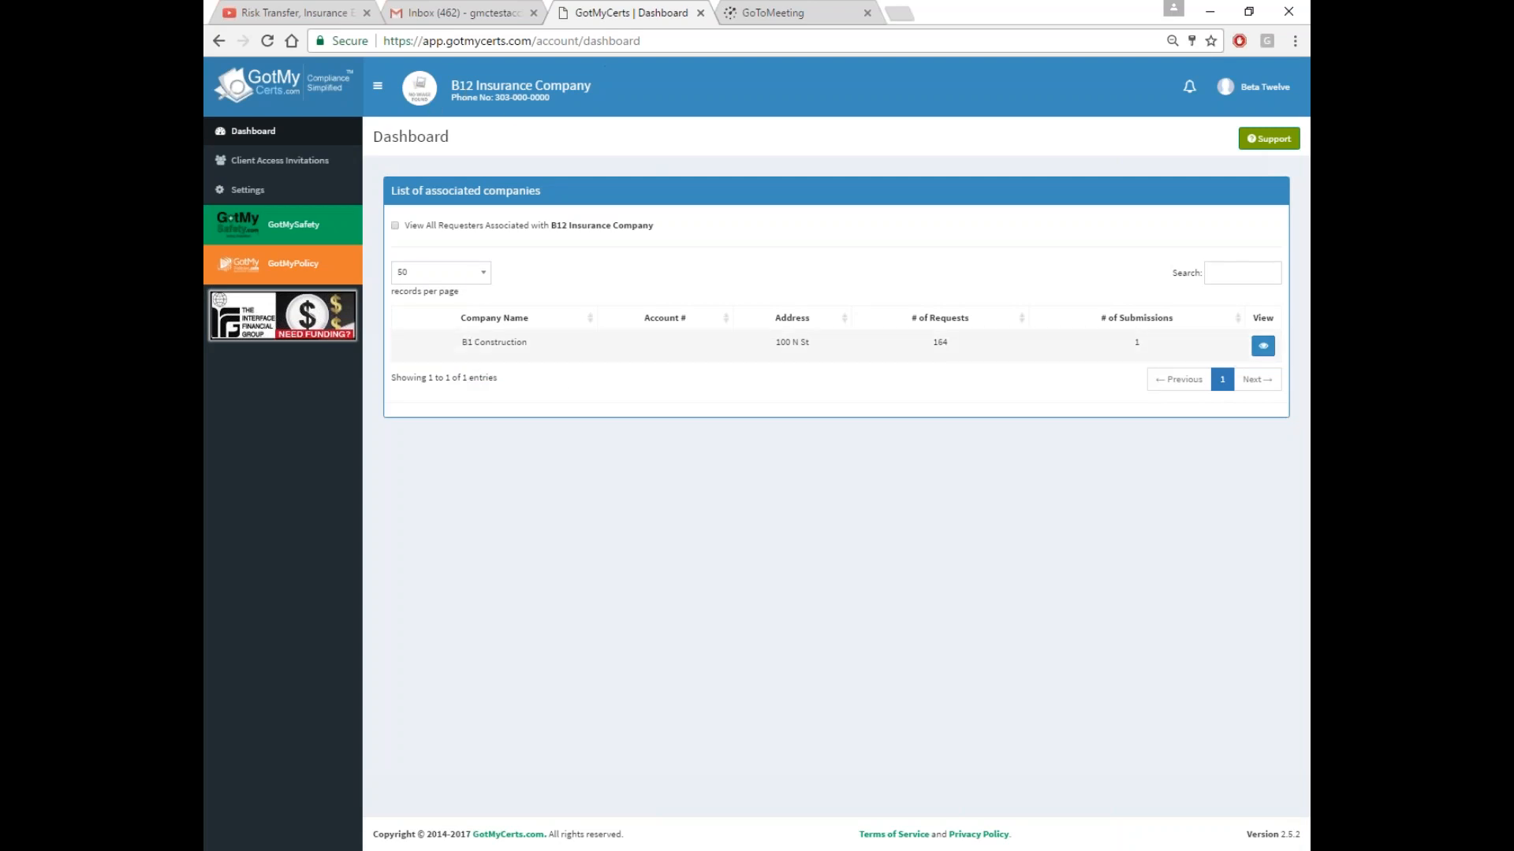
Filter B1 Construction's requests to vendor B2 Submitter and open Smith Home request 1540
click(1263, 345)
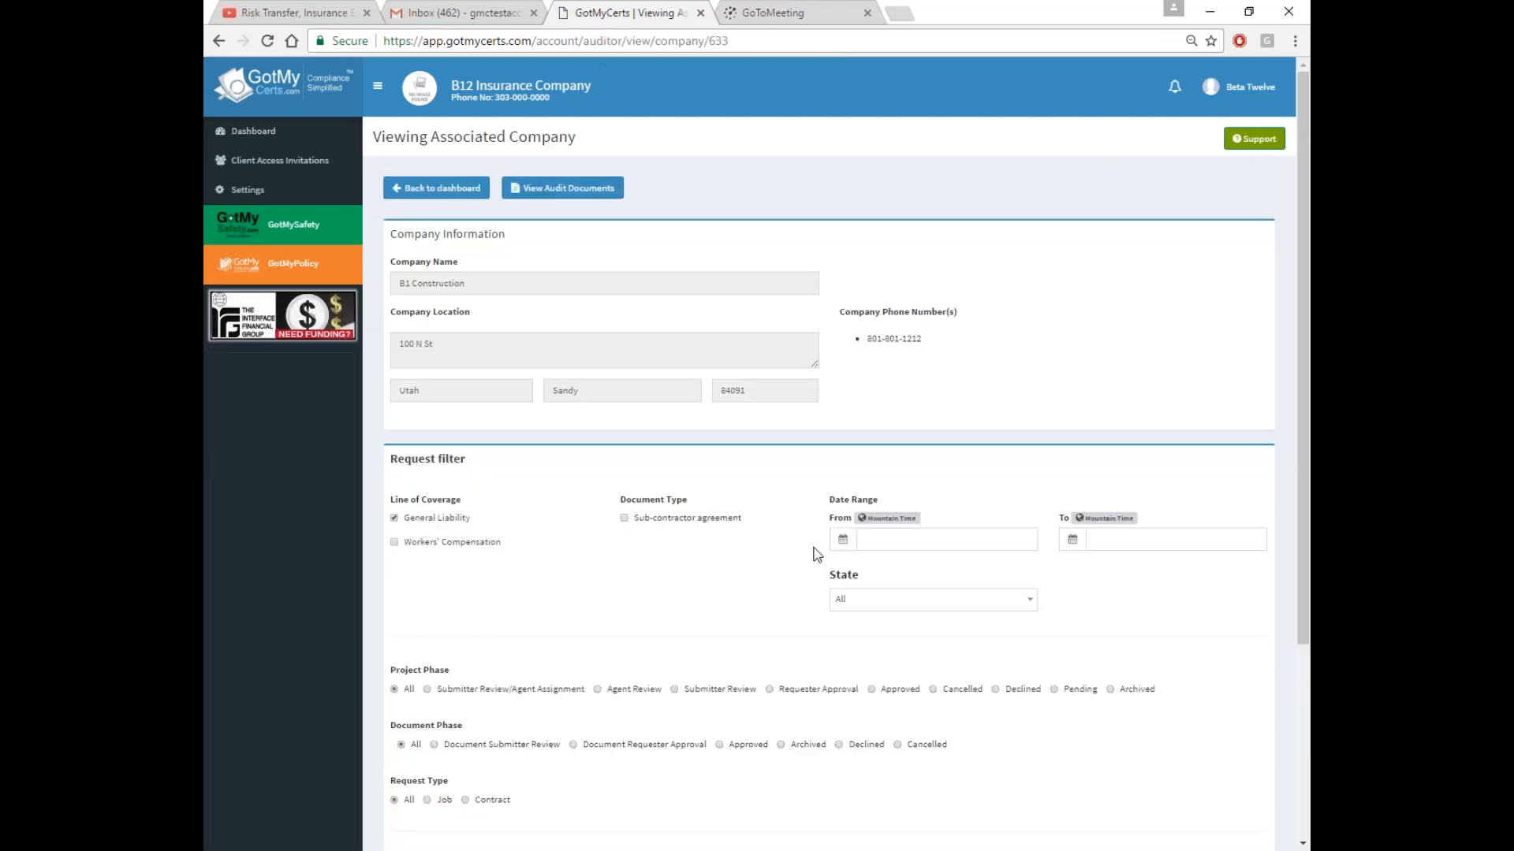
scroll(659, 608, down, 3)
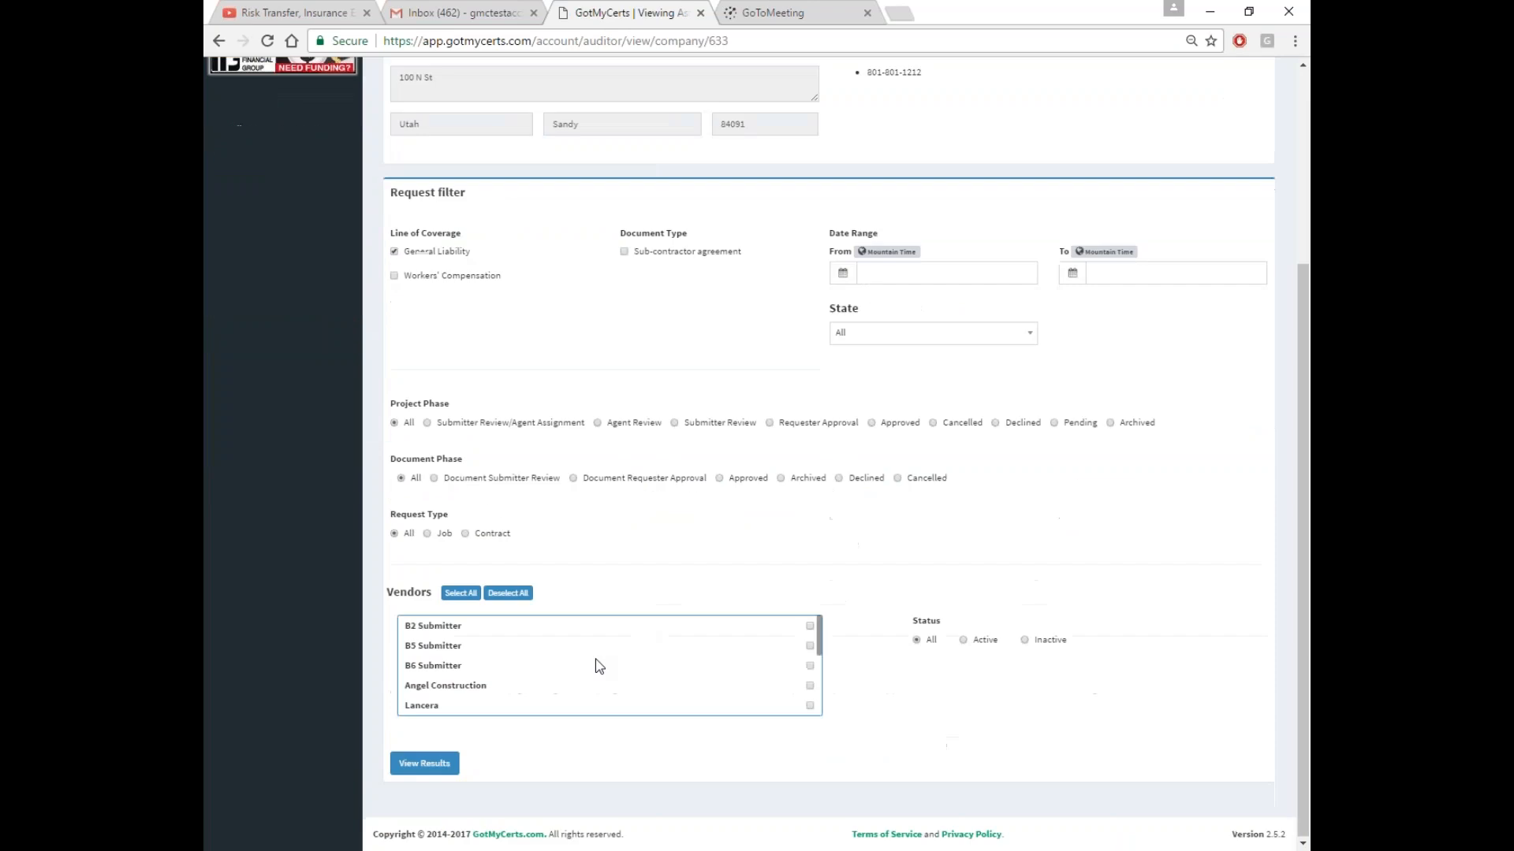
click(811, 627)
click(424, 763)
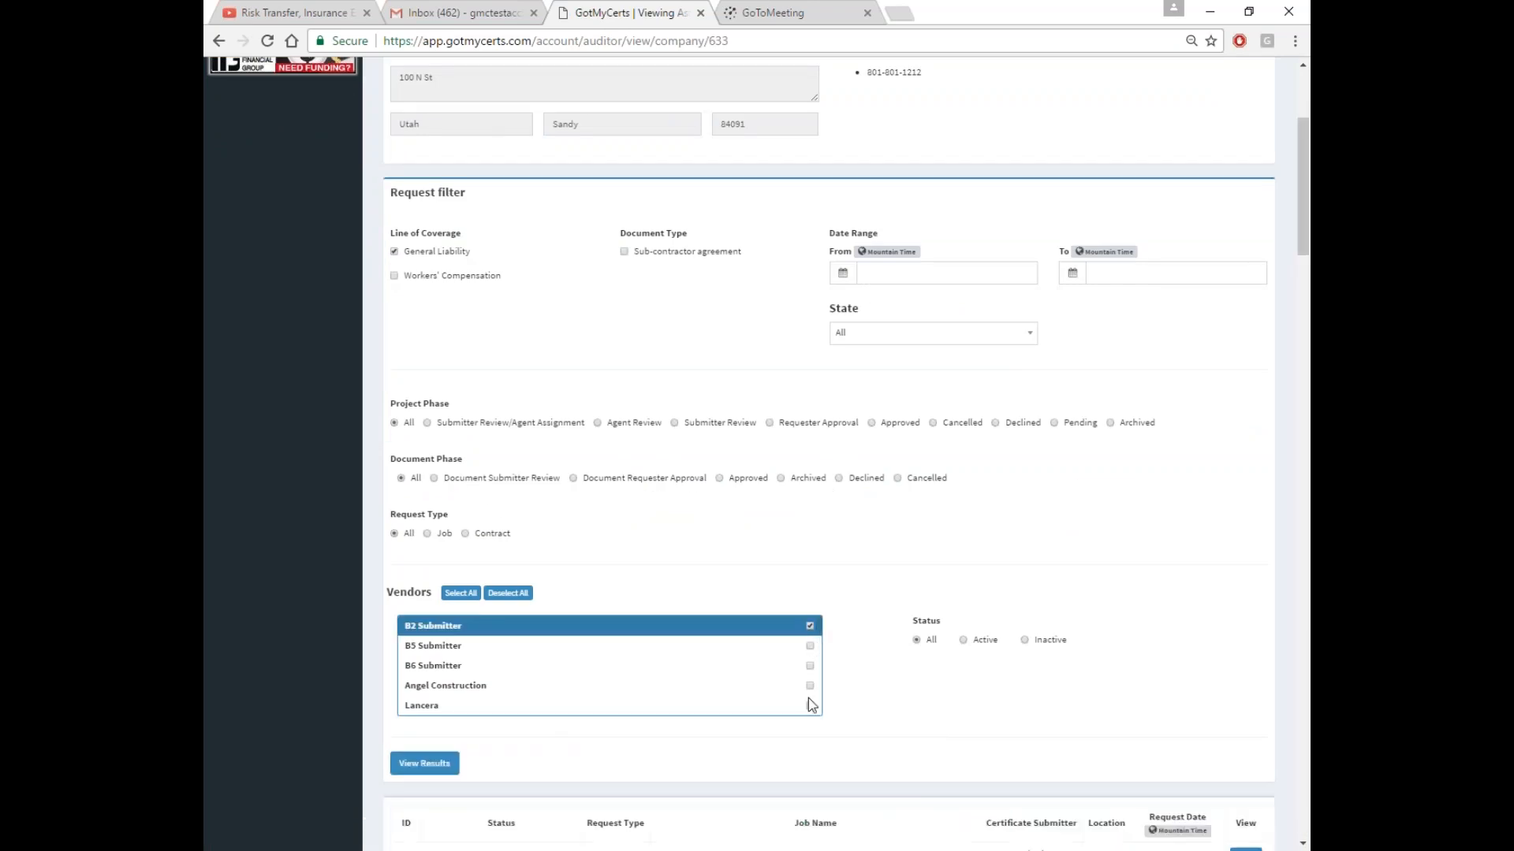
scroll(1115, 638, down, 8)
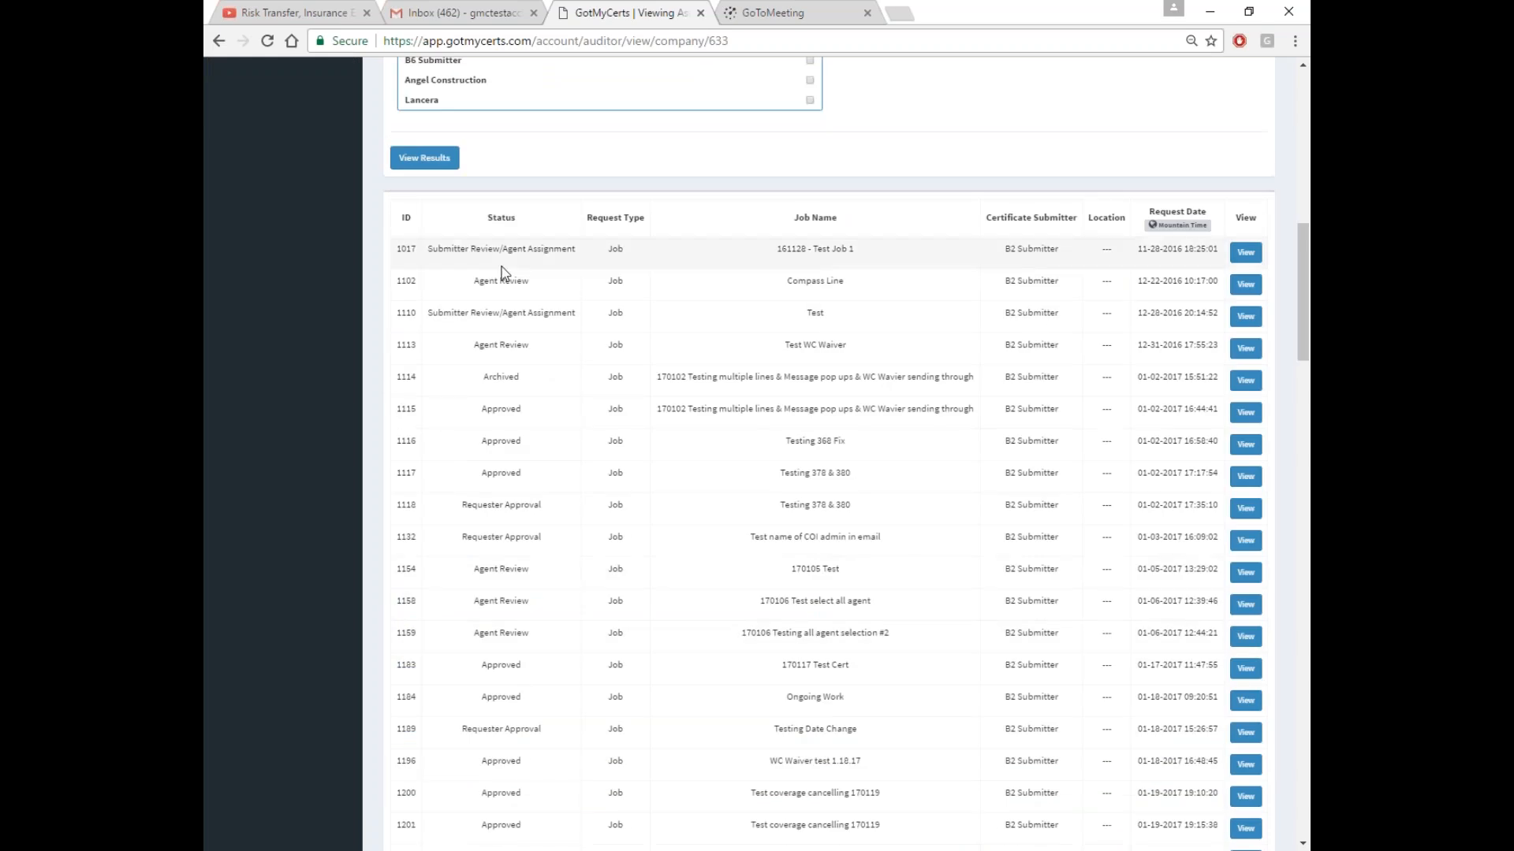
scroll(1083, 639, down, 6)
scroll(1083, 640, down, 20)
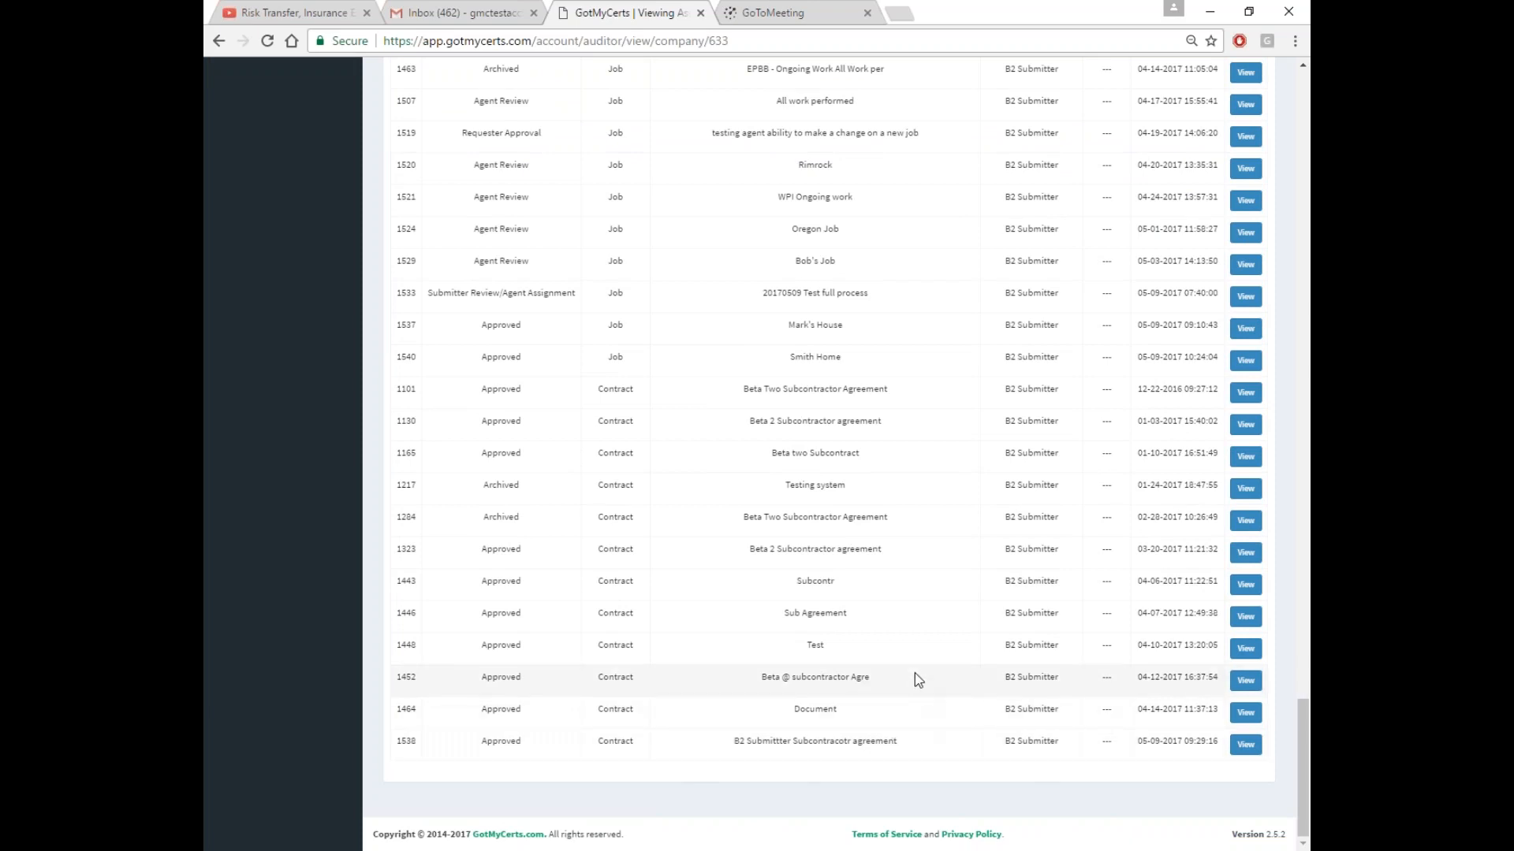
scroll(910, 670, up, 2)
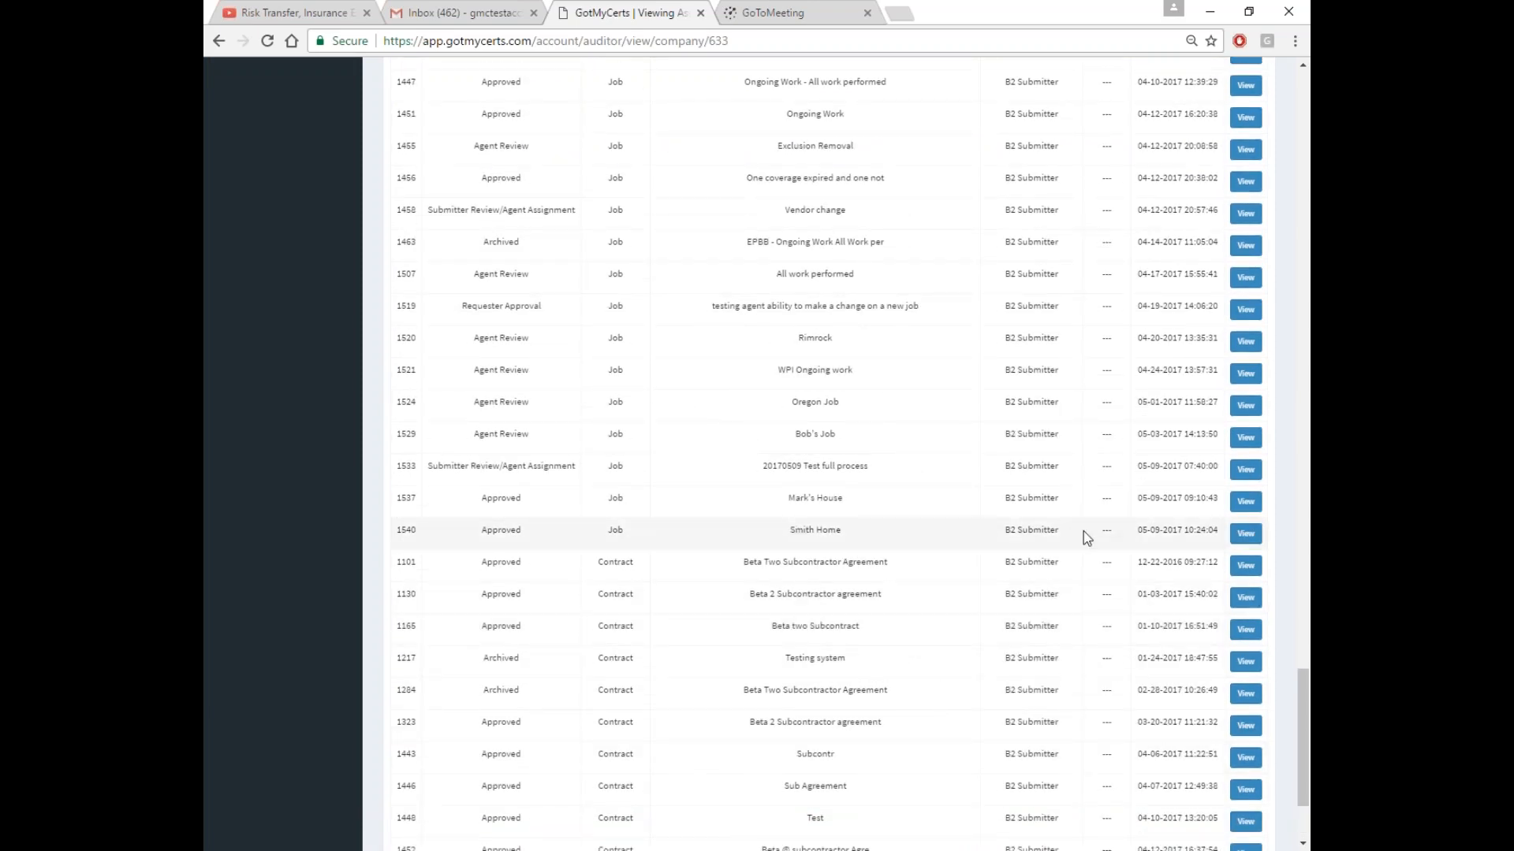
click(1246, 533)
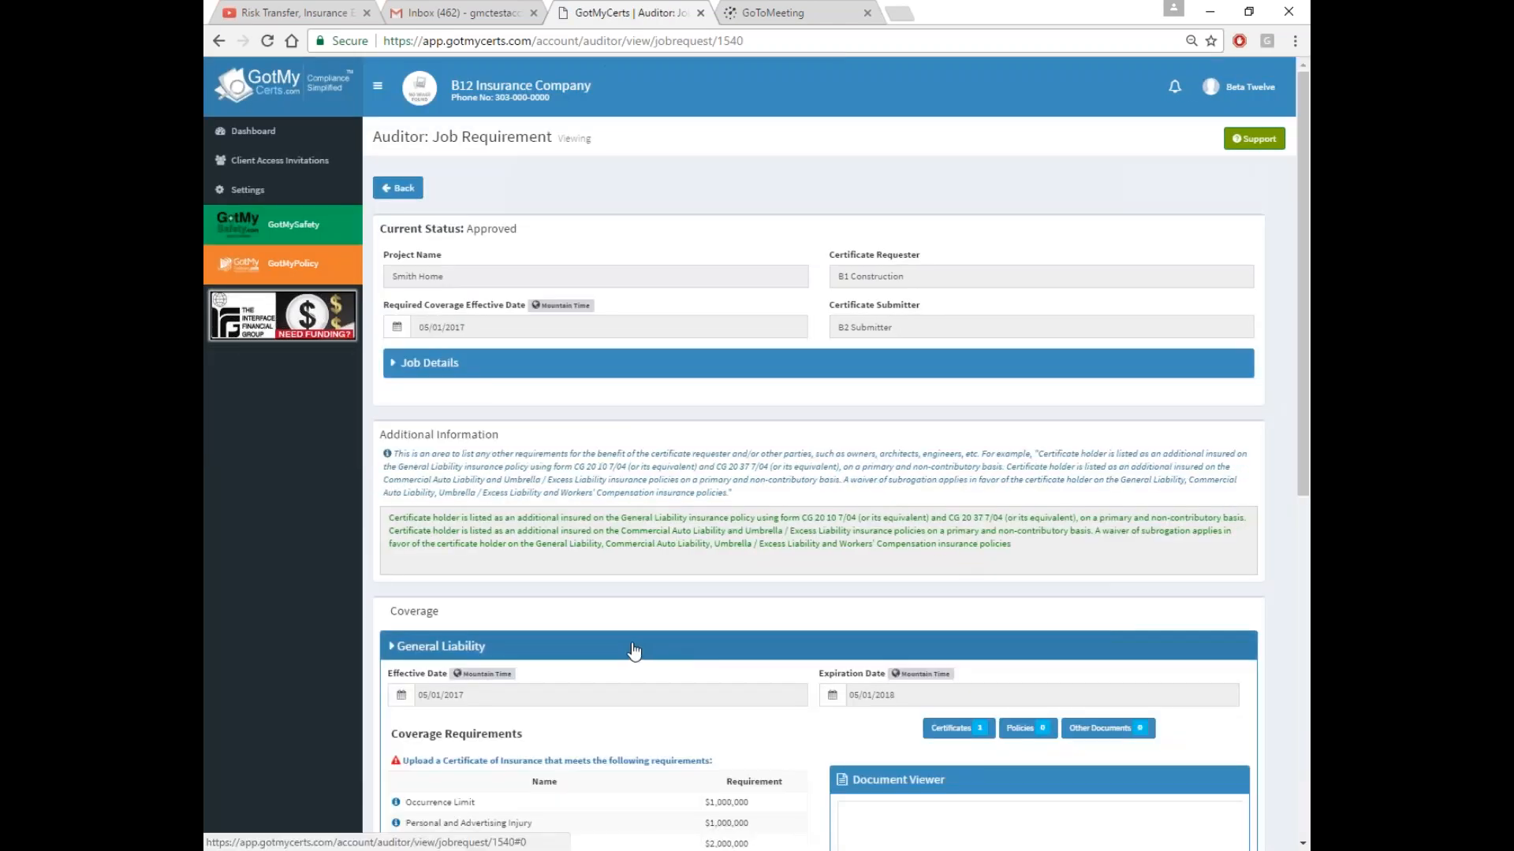
View Smith Home's General Liability-Certificates document, then collapse General Liability again
click(644, 646)
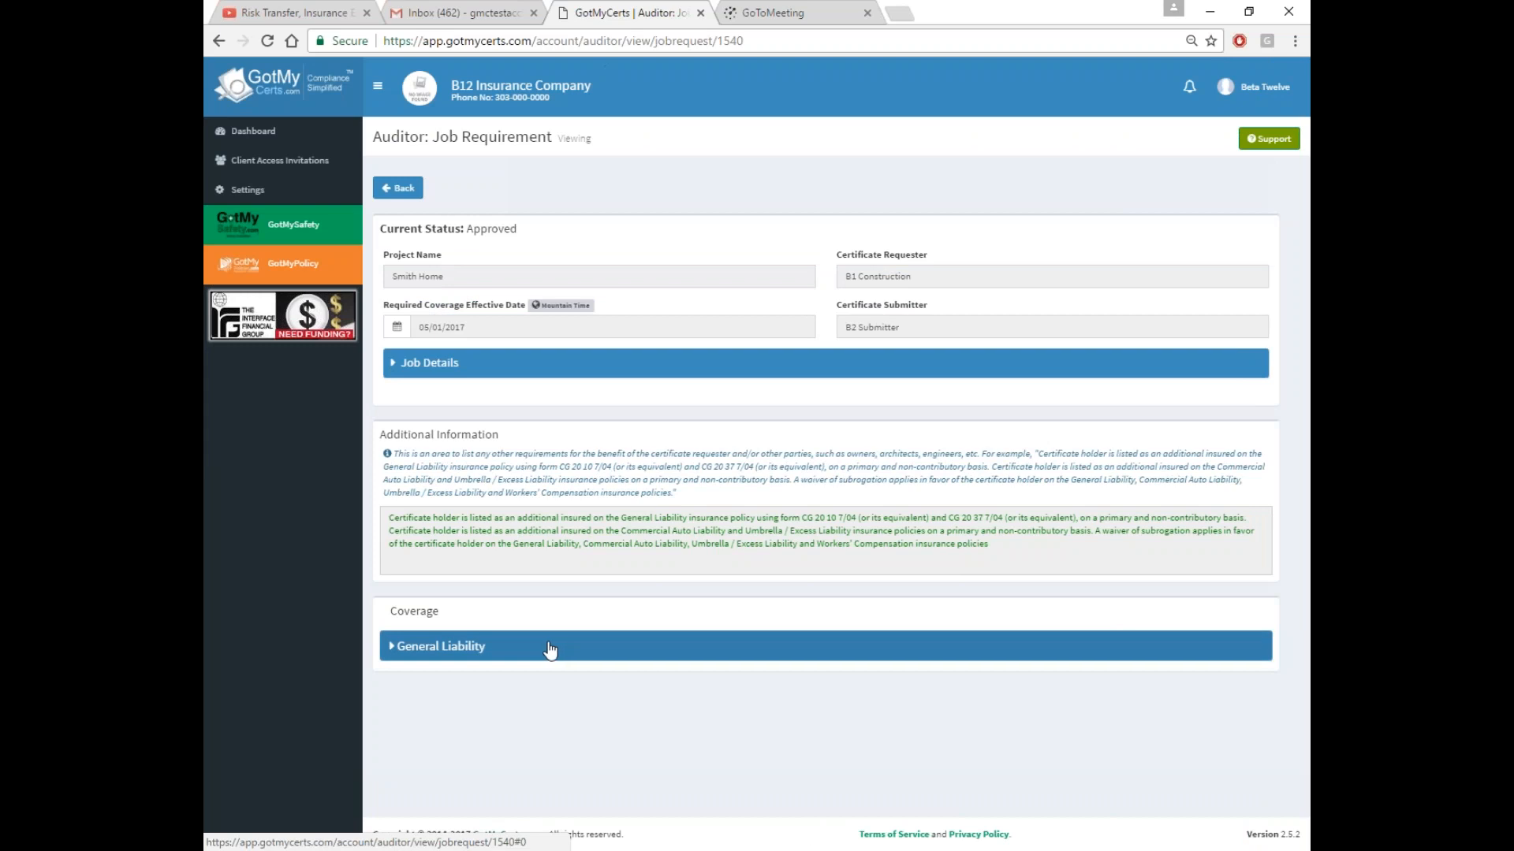
click(644, 645)
scroll(547, 590, down, 4)
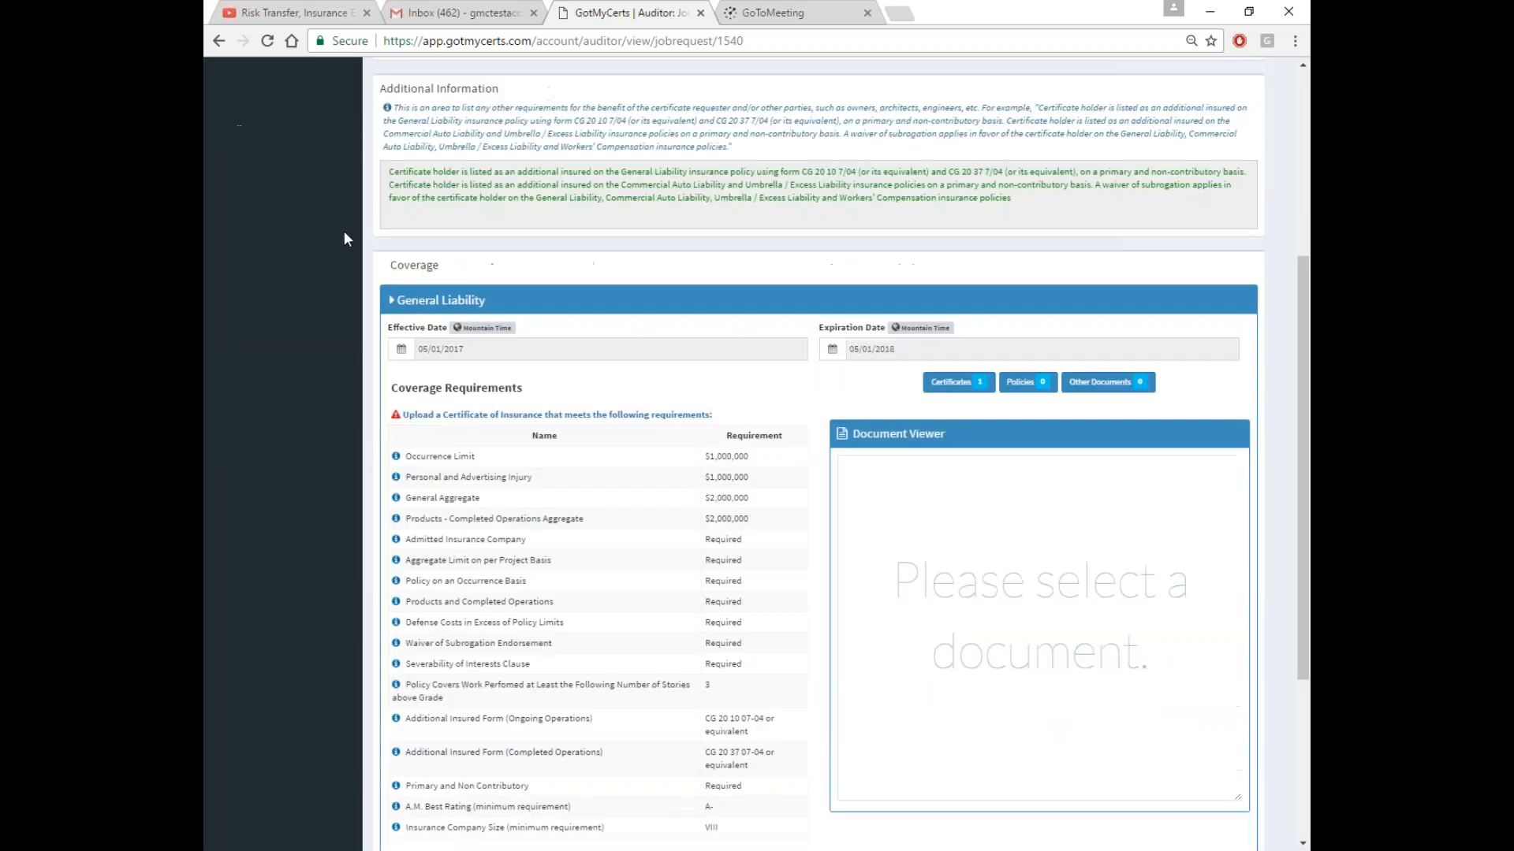
click(952, 383)
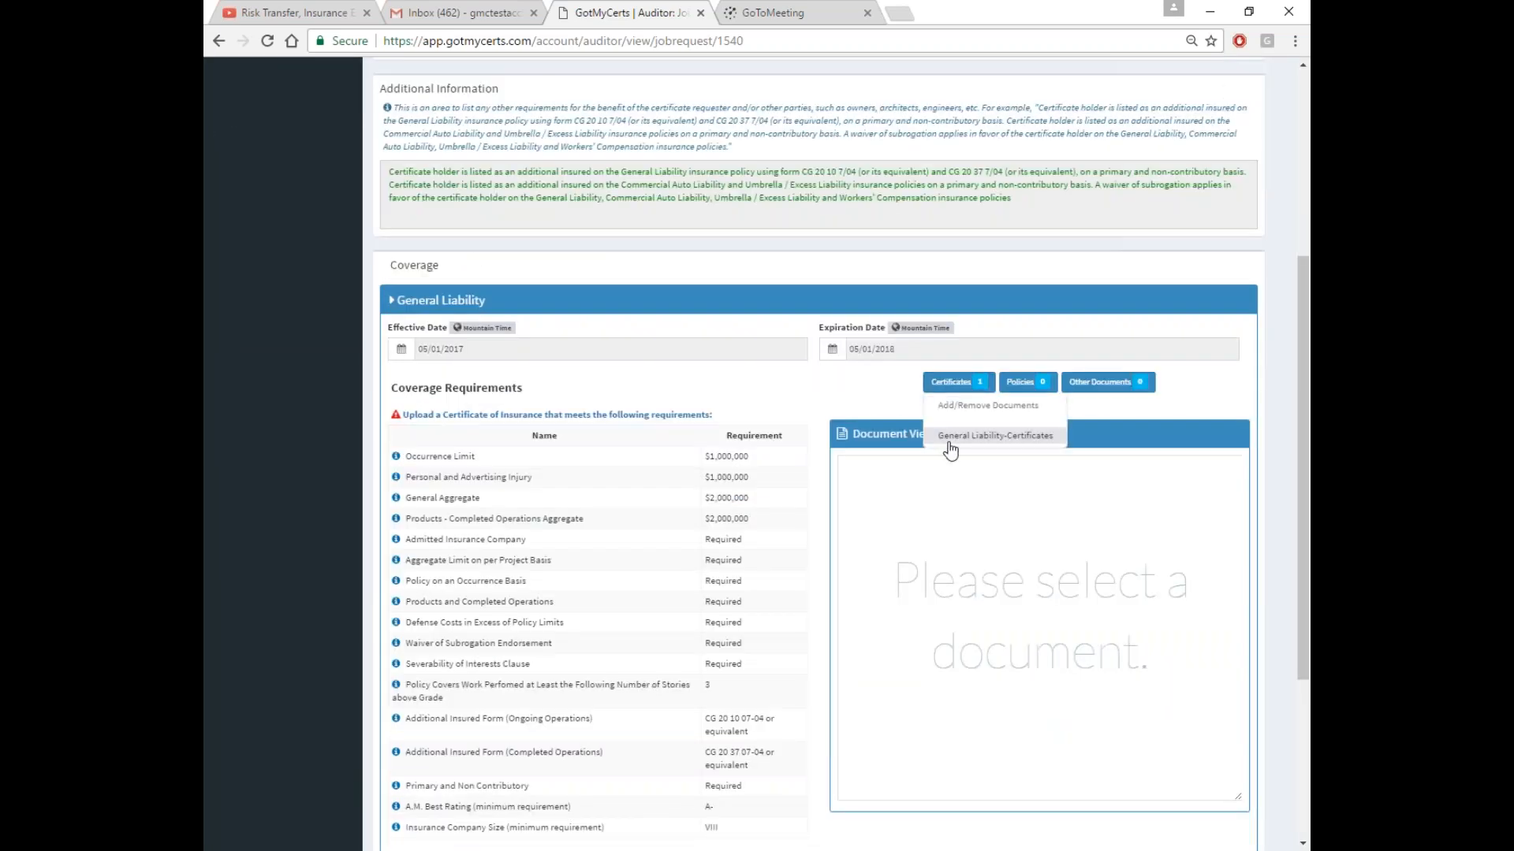
click(951, 447)
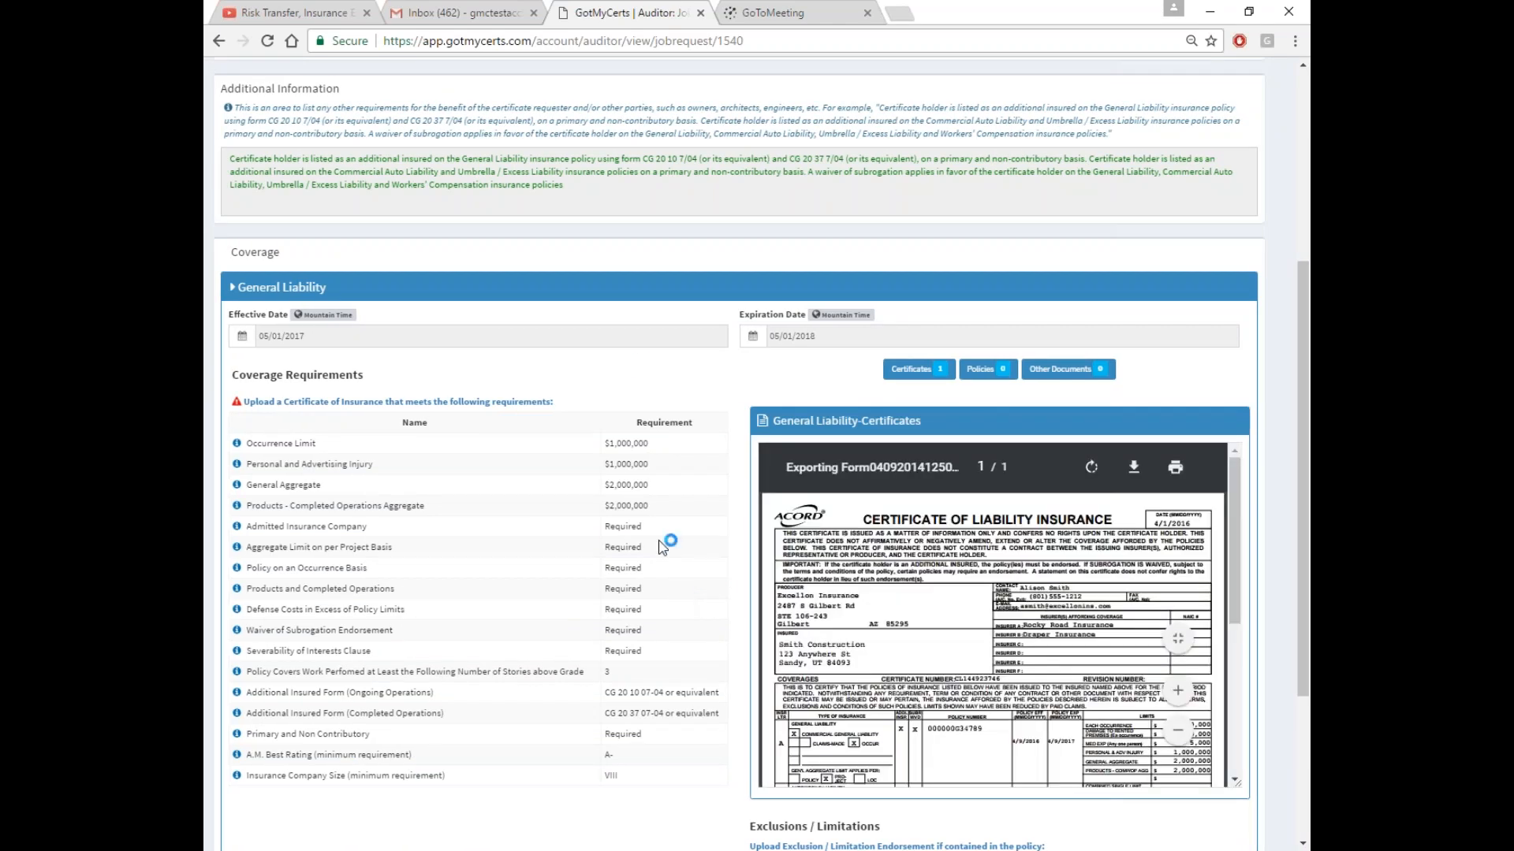
click(615, 295)
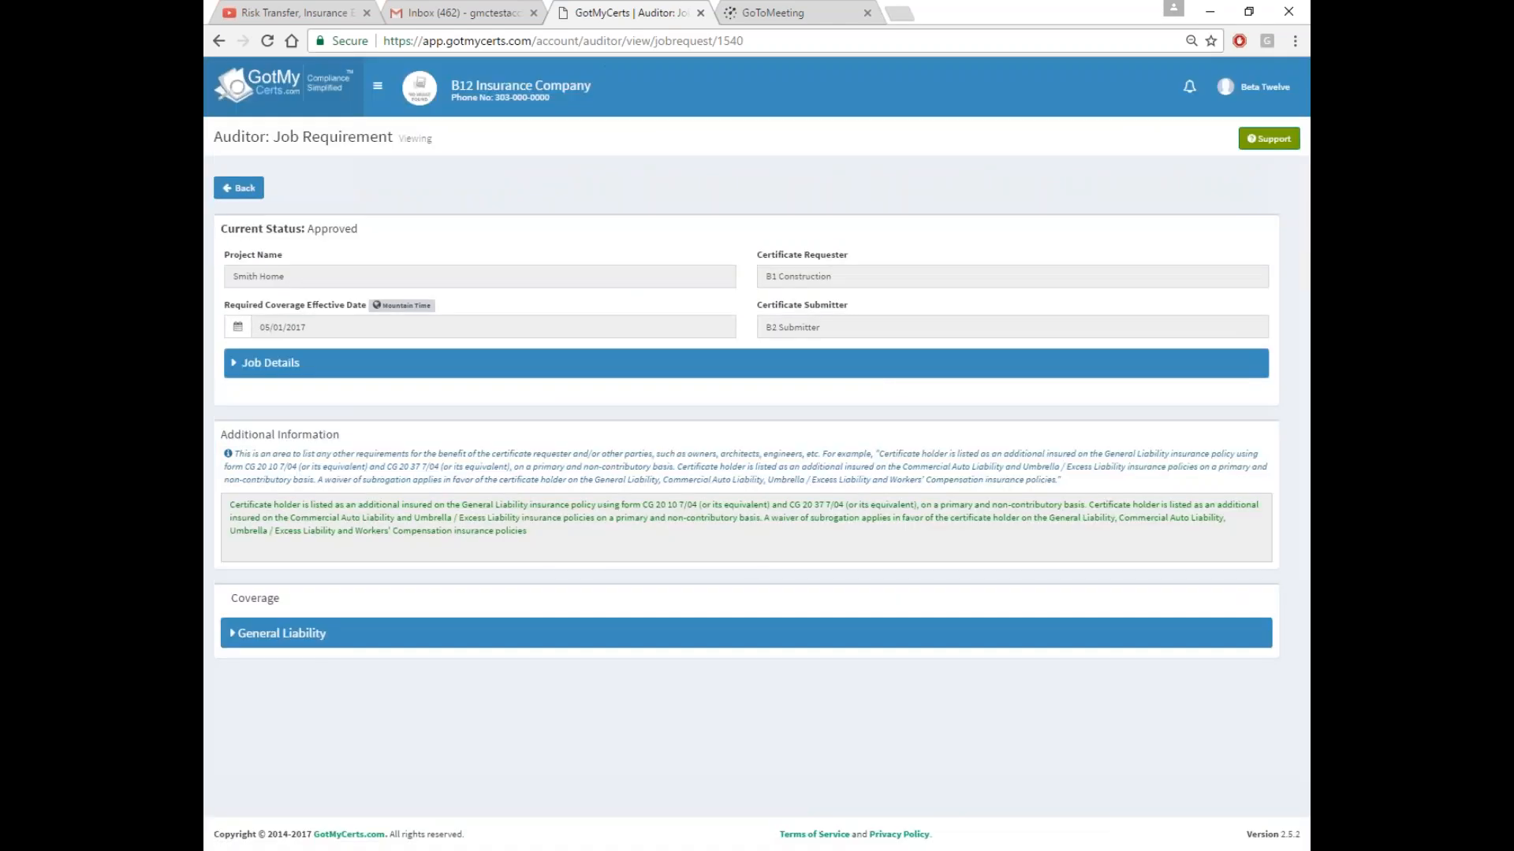
click(378, 85)
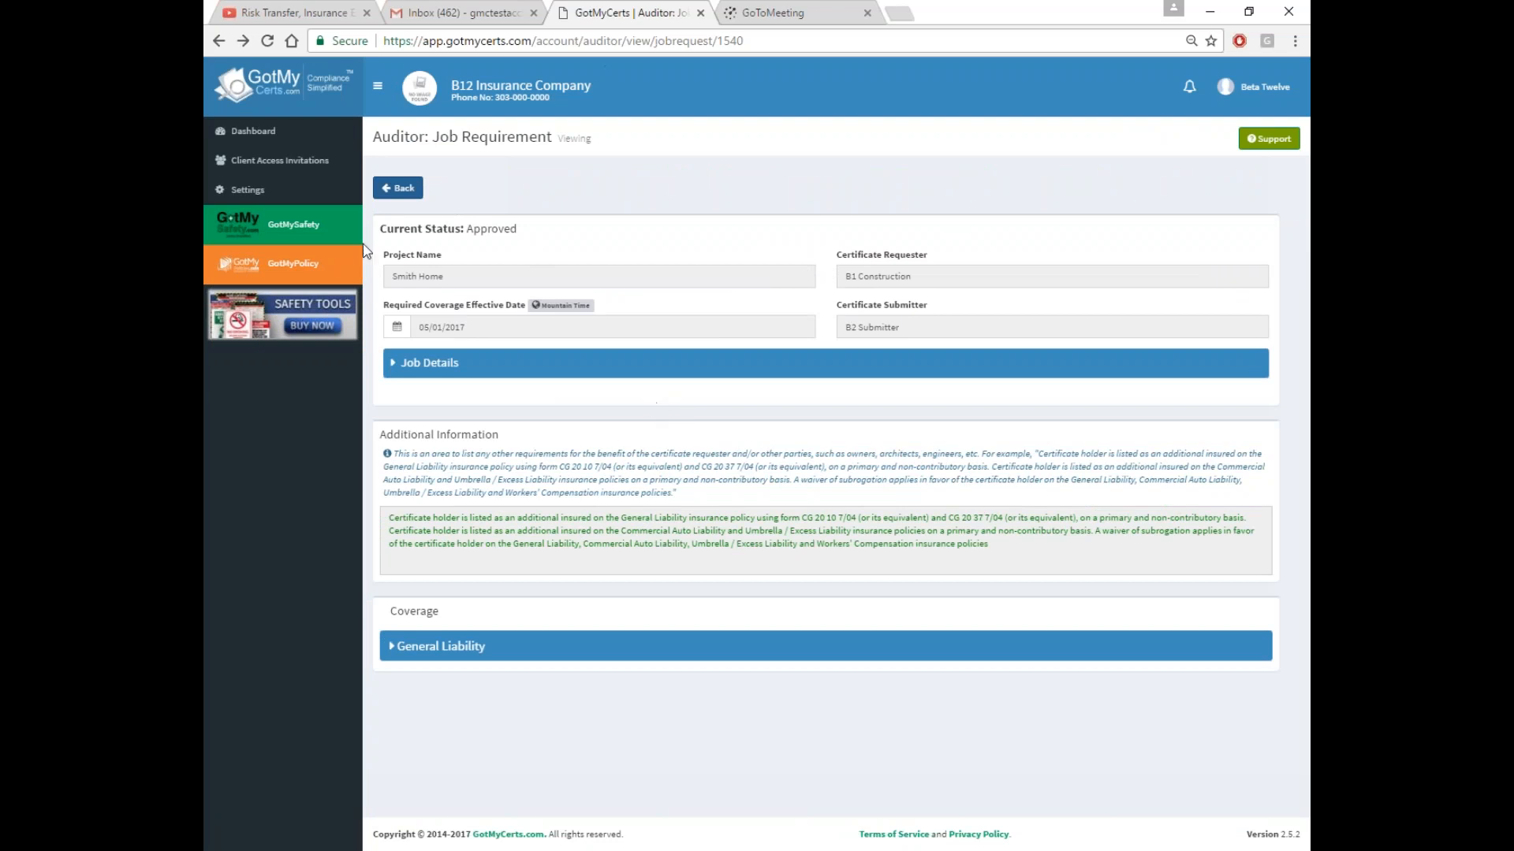
Filter B1 Construction's requests to Sub-contractor agreement documents from vendor B2 Submitter
click(400, 189)
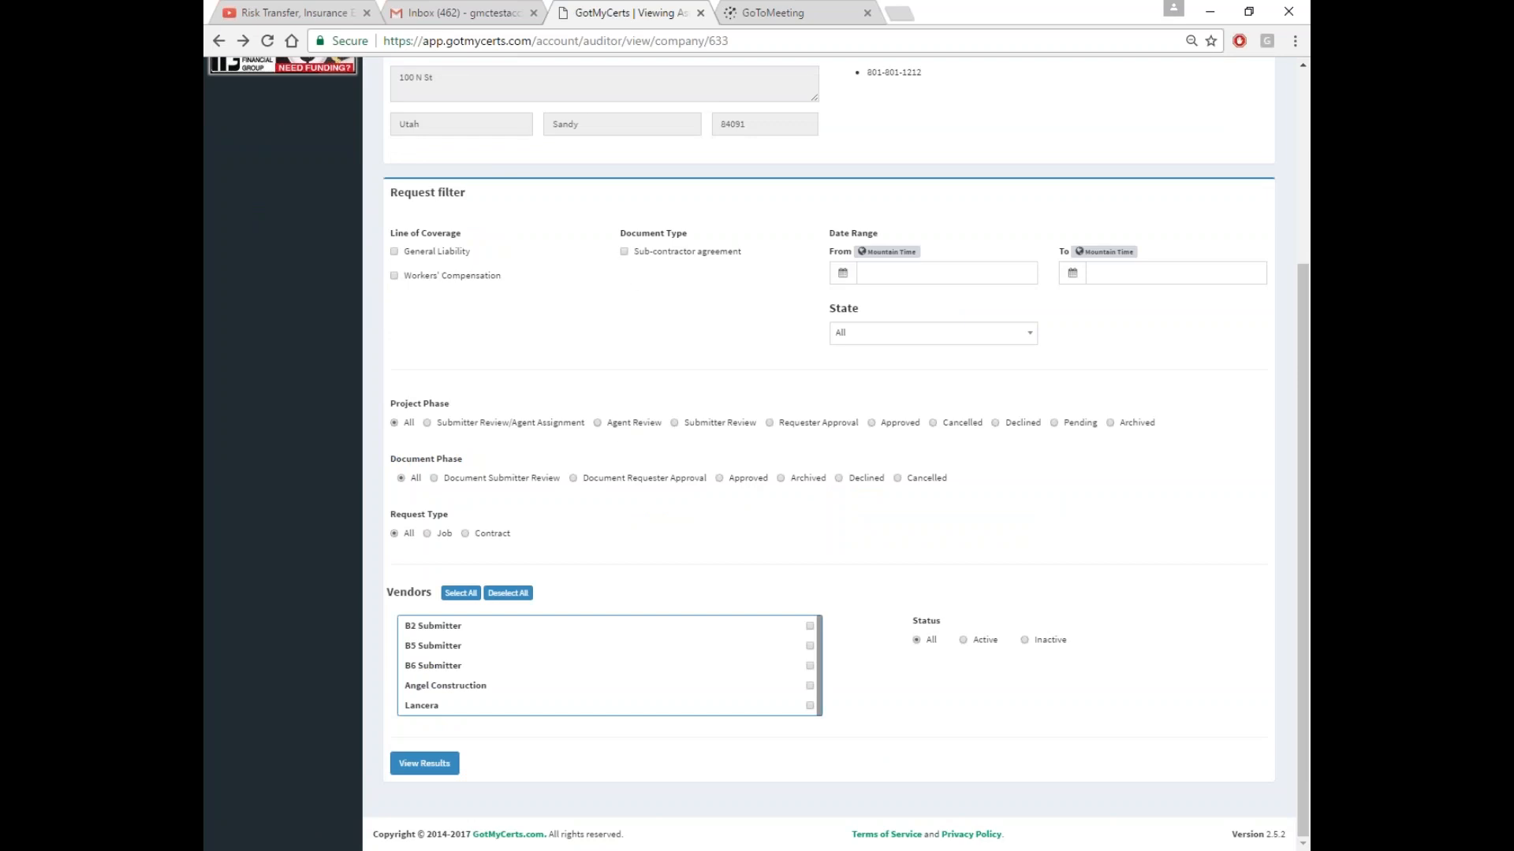
click(625, 251)
click(809, 627)
click(444, 764)
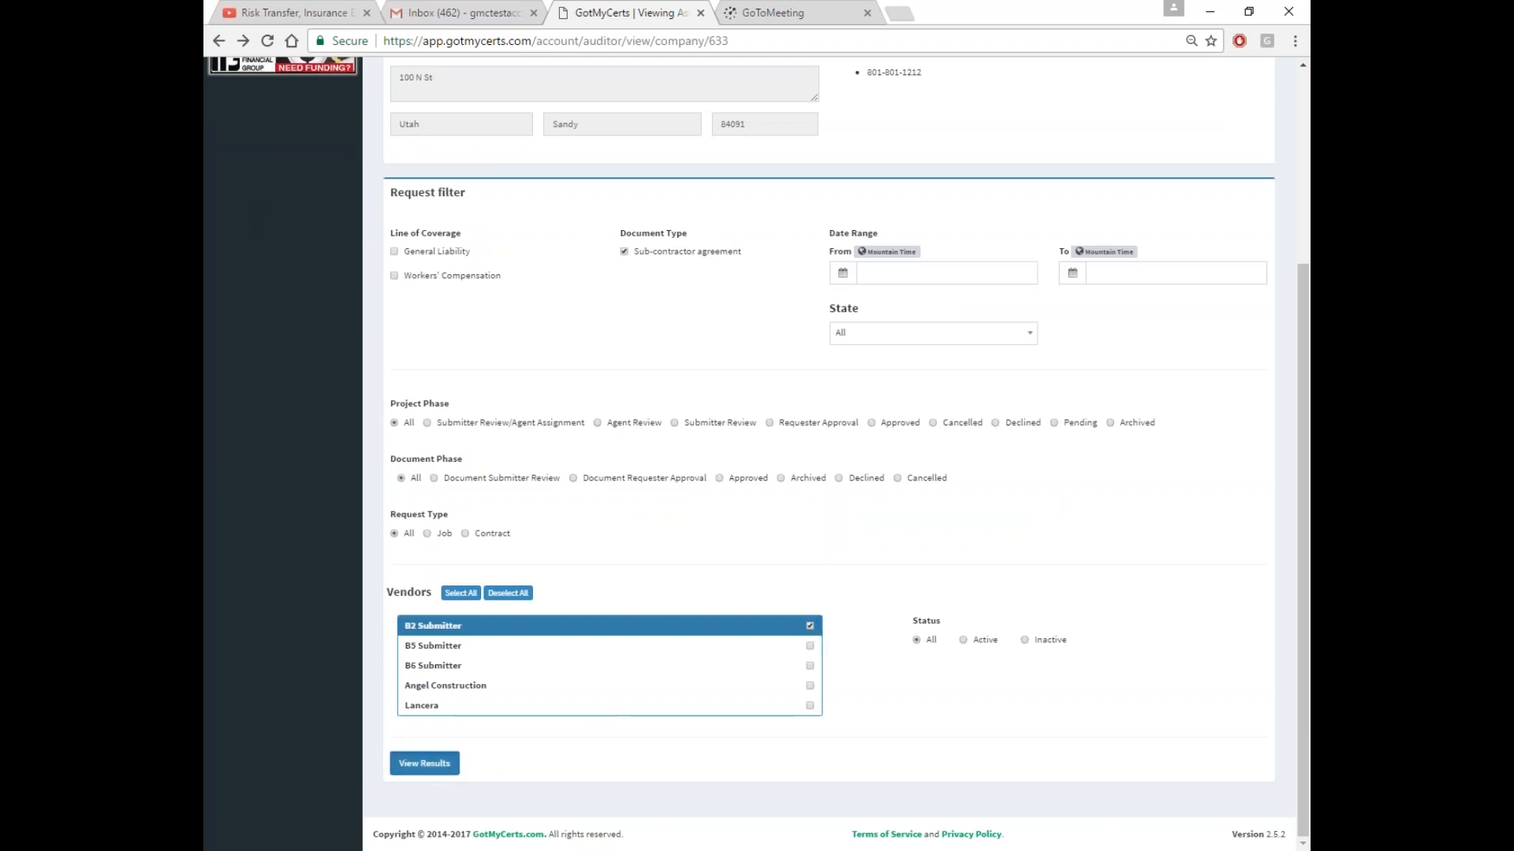
scroll(1137, 580, down, 5)
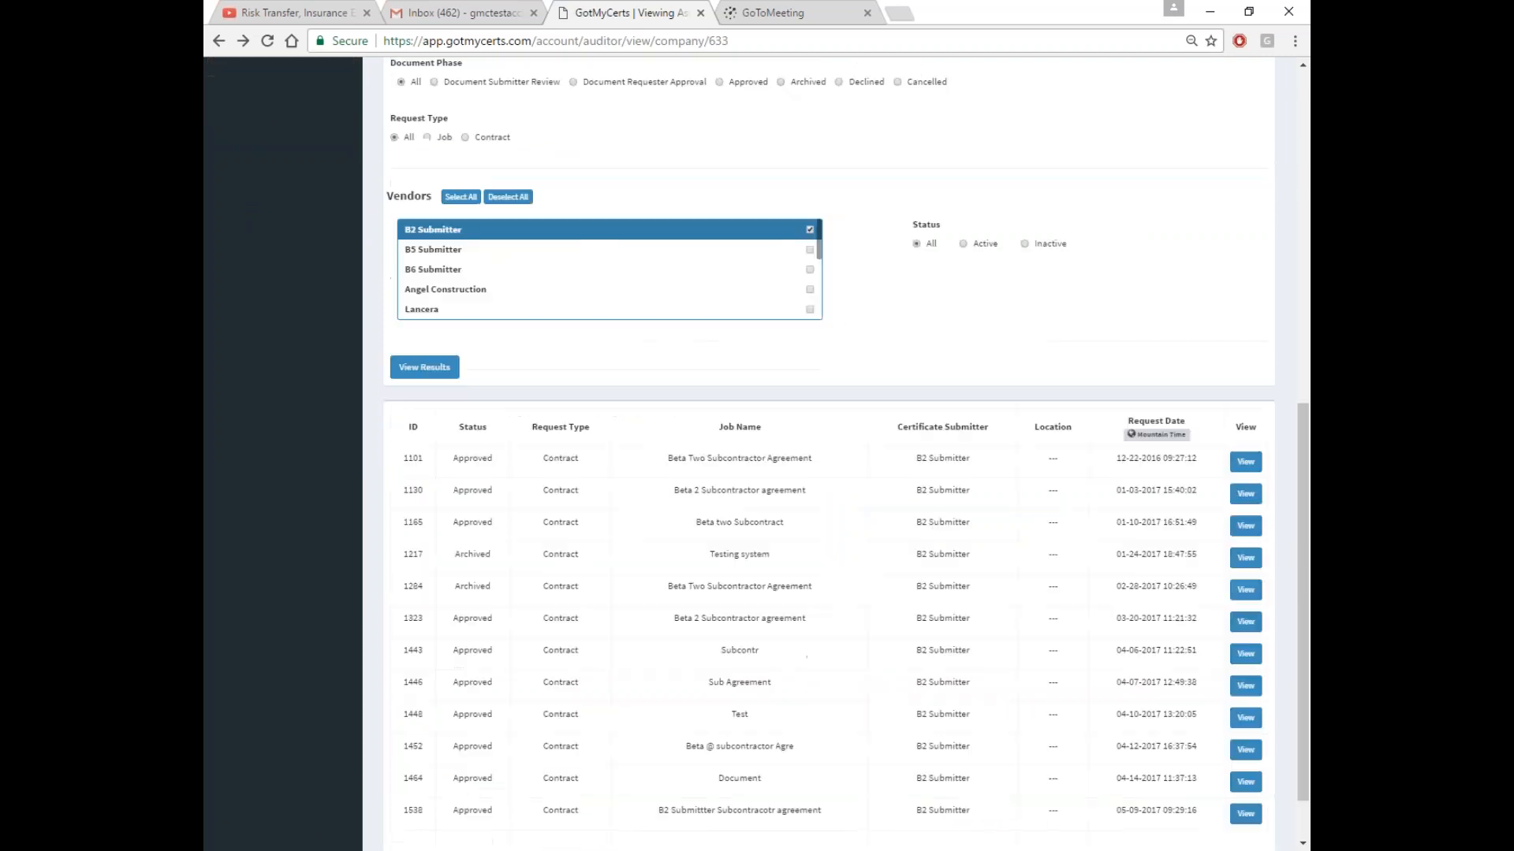
scroll(1137, 580, down, 1)
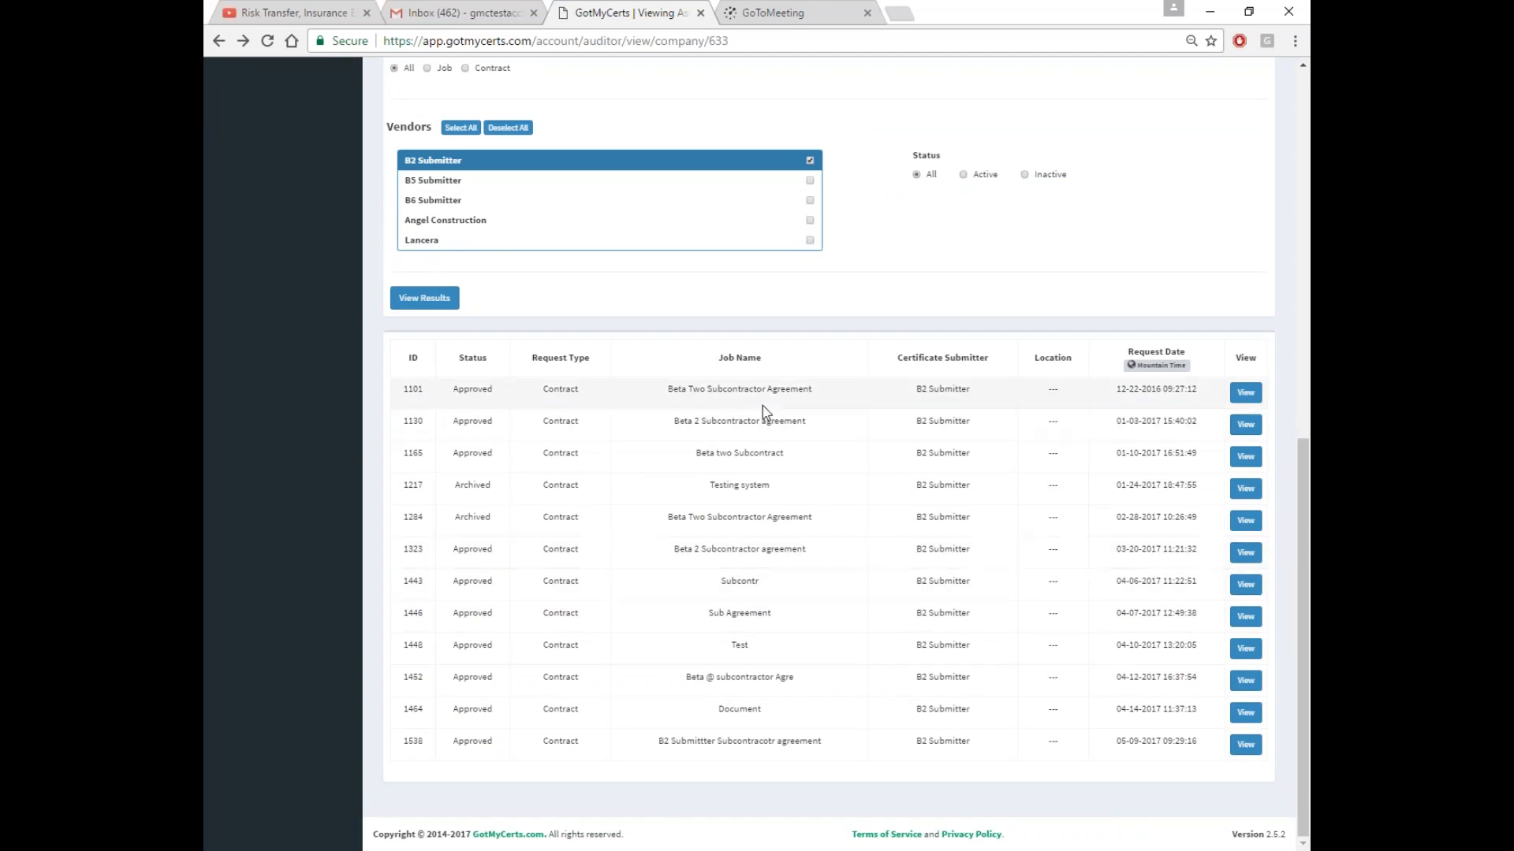
click(1245, 399)
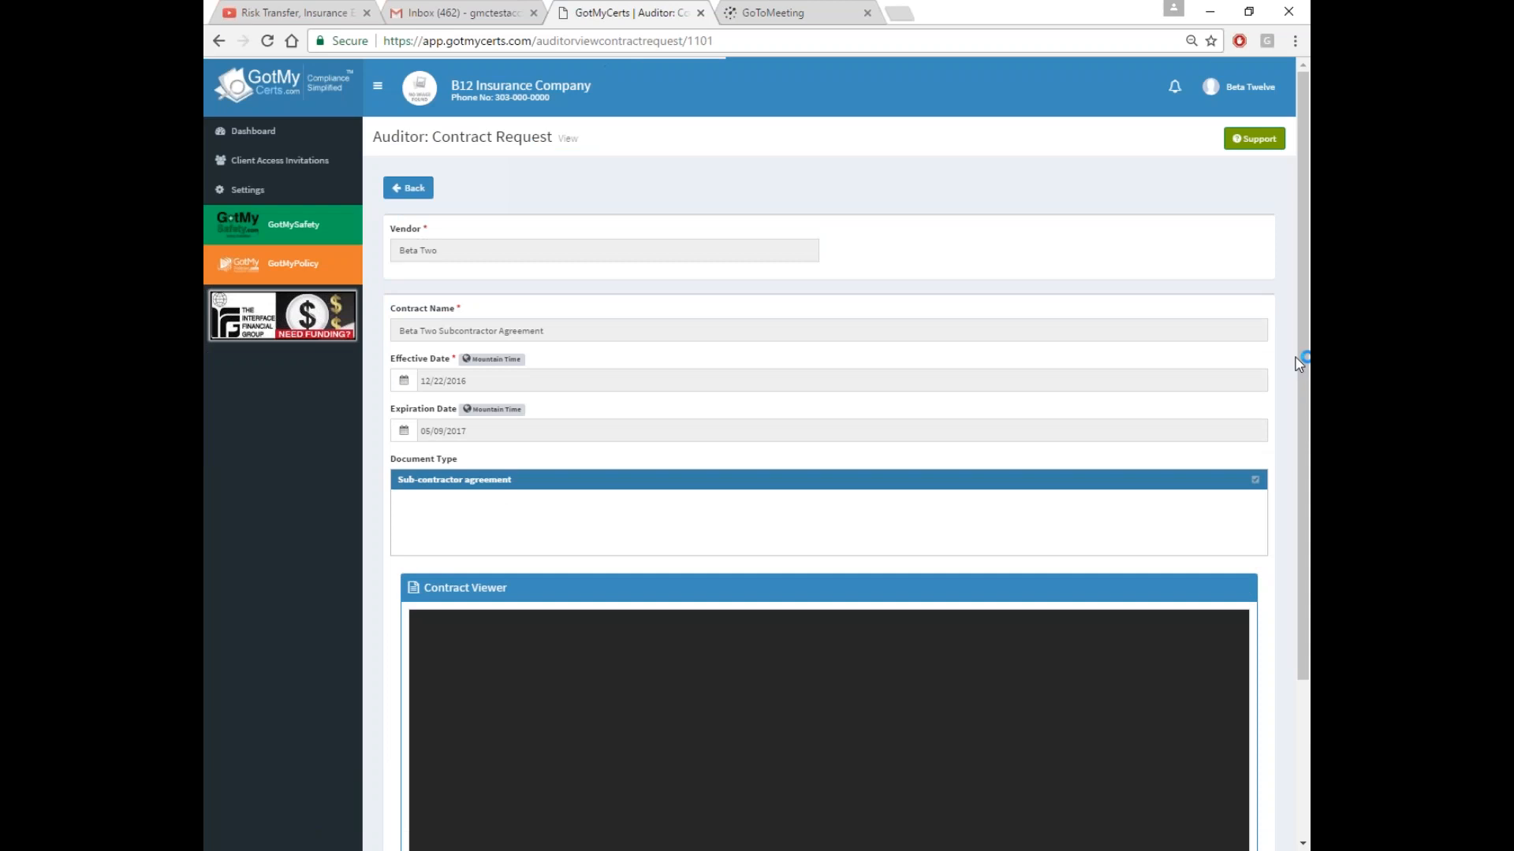
drag(1301, 330, 1302, 493)
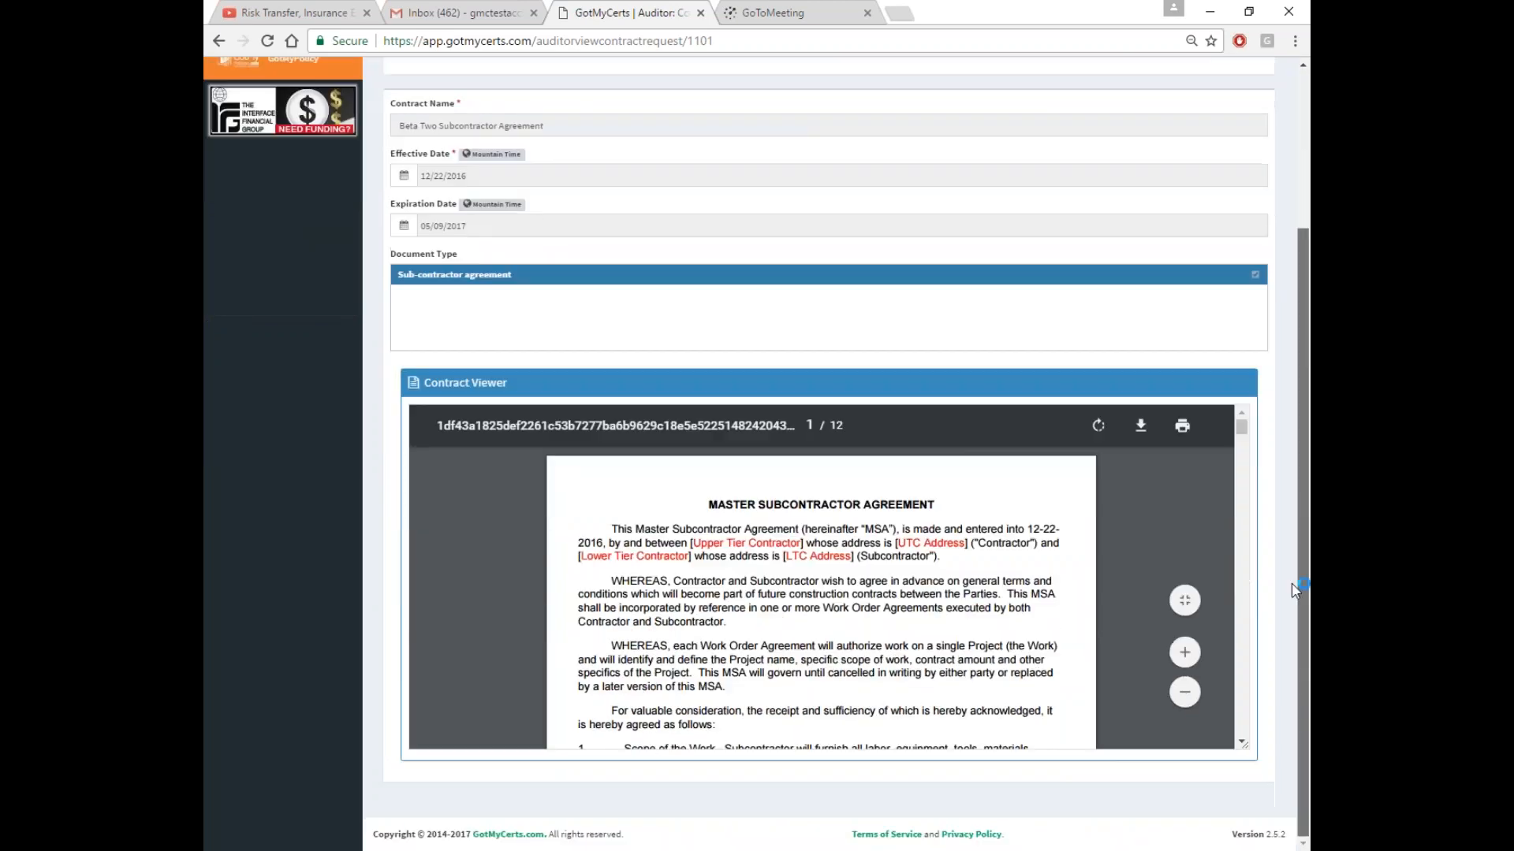
scroll(855, 558, down, 5)
scroll(855, 557, down, 10)
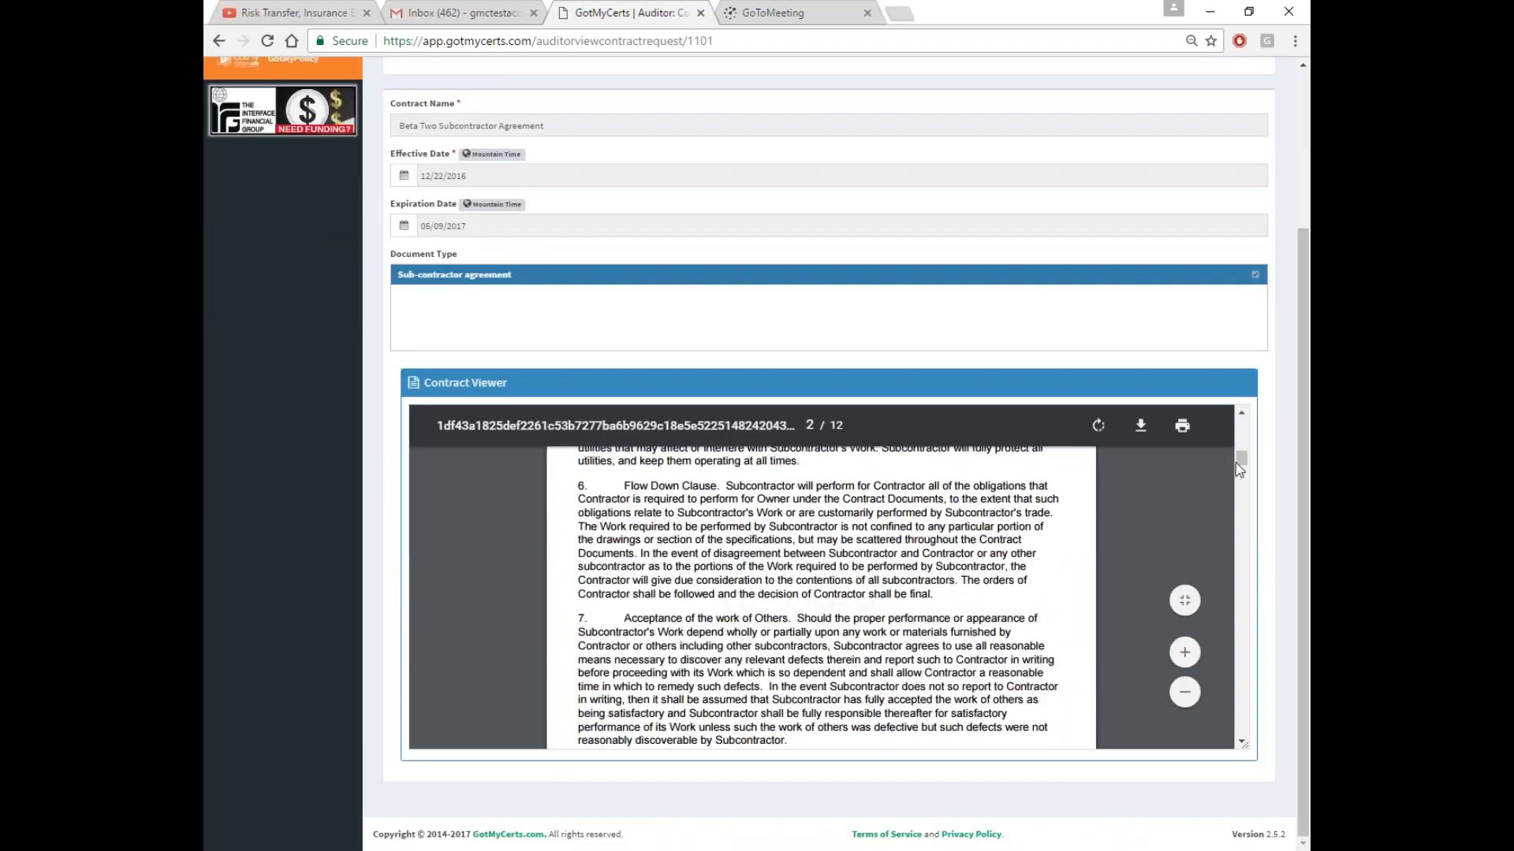
drag(1246, 462, 1244, 678)
scroll(1219, 698, down, 10)
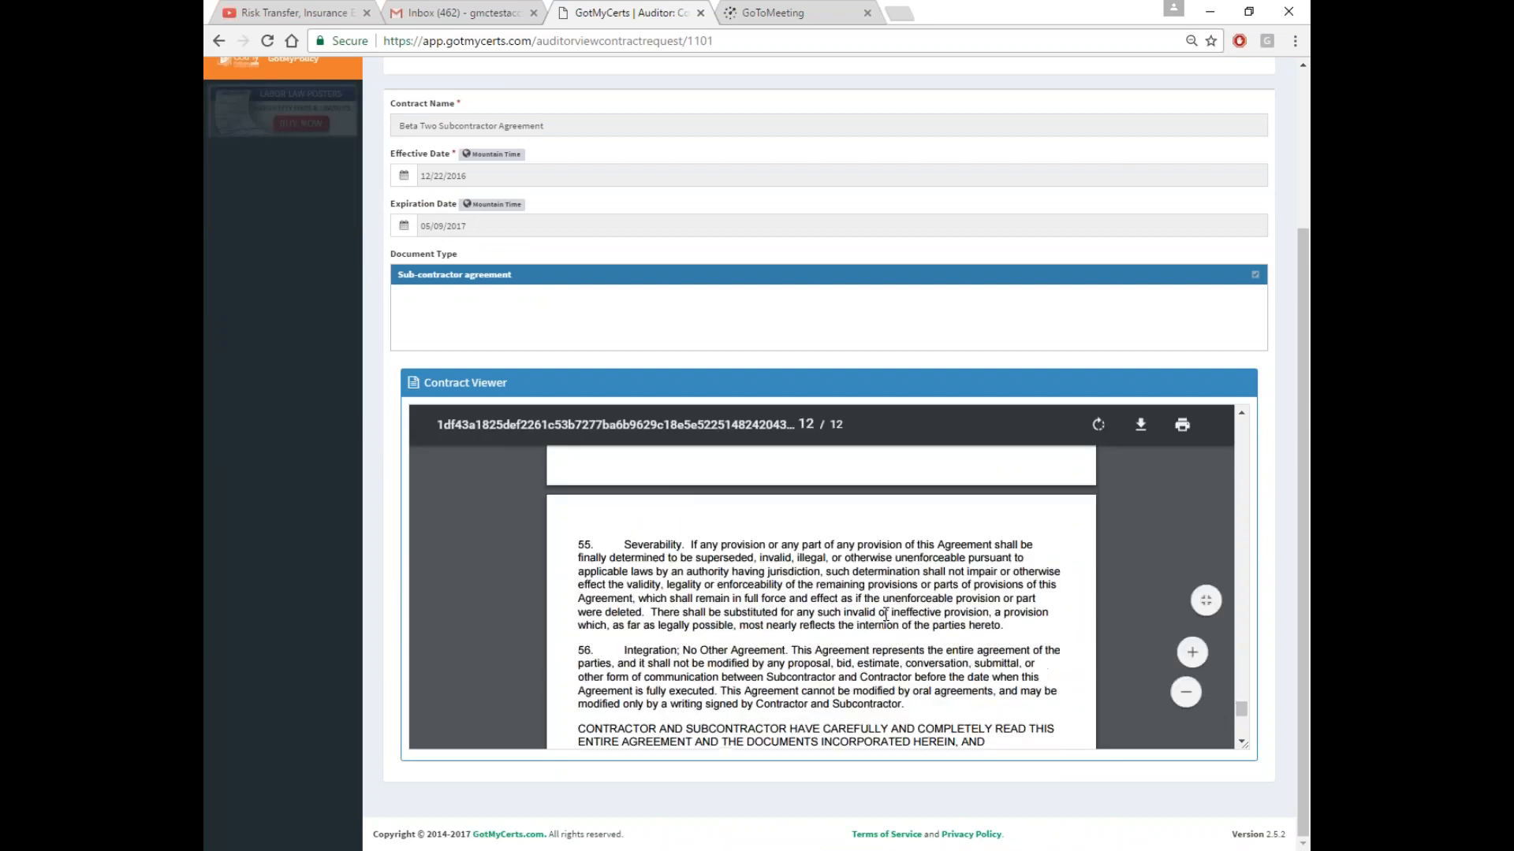
scroll(805, 618, down, 3)
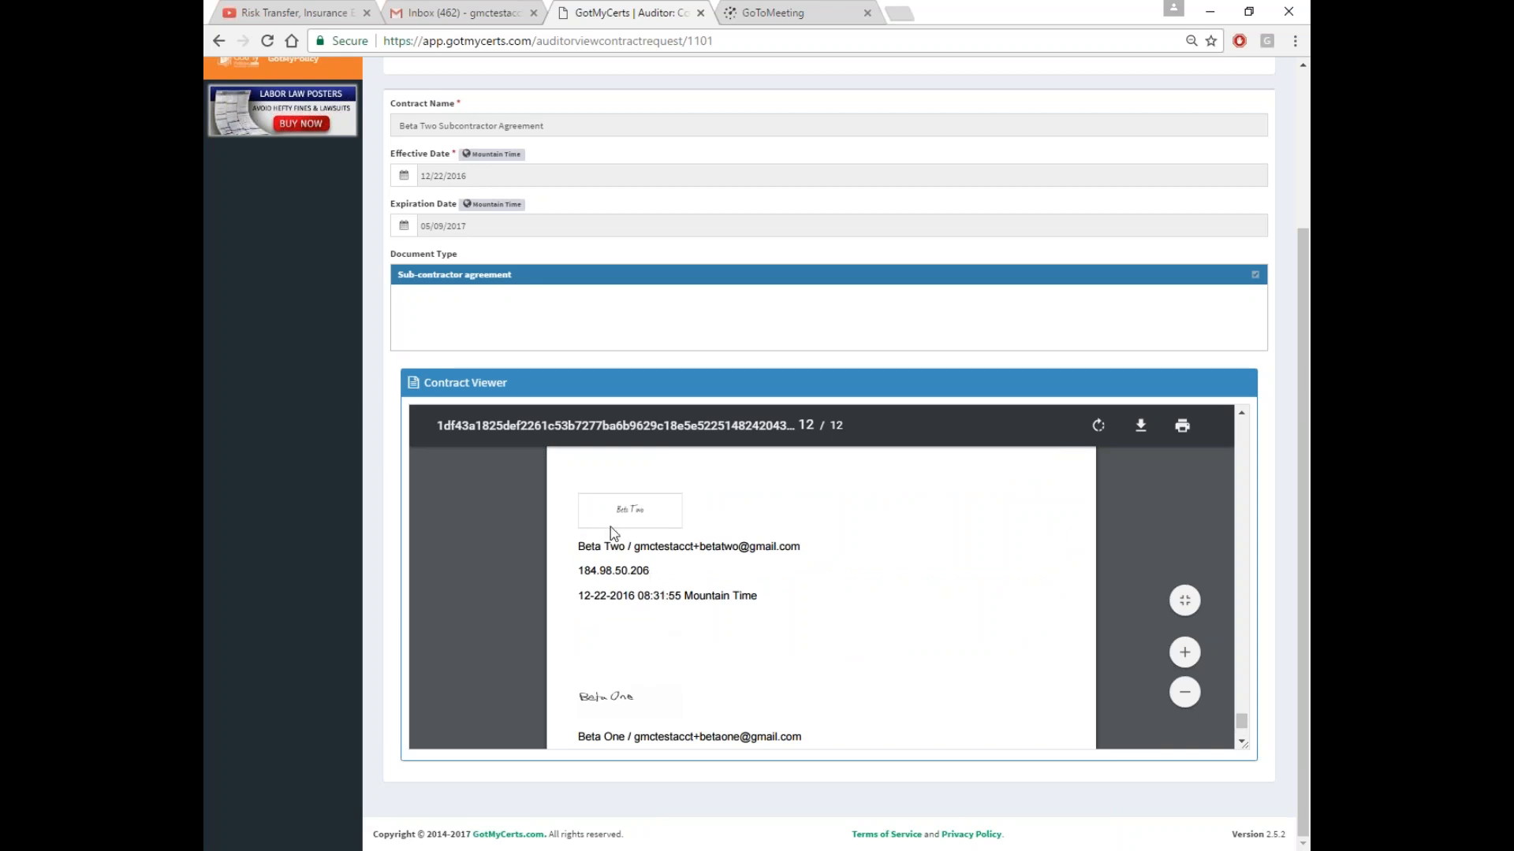
scroll(792, 625, down, 2)
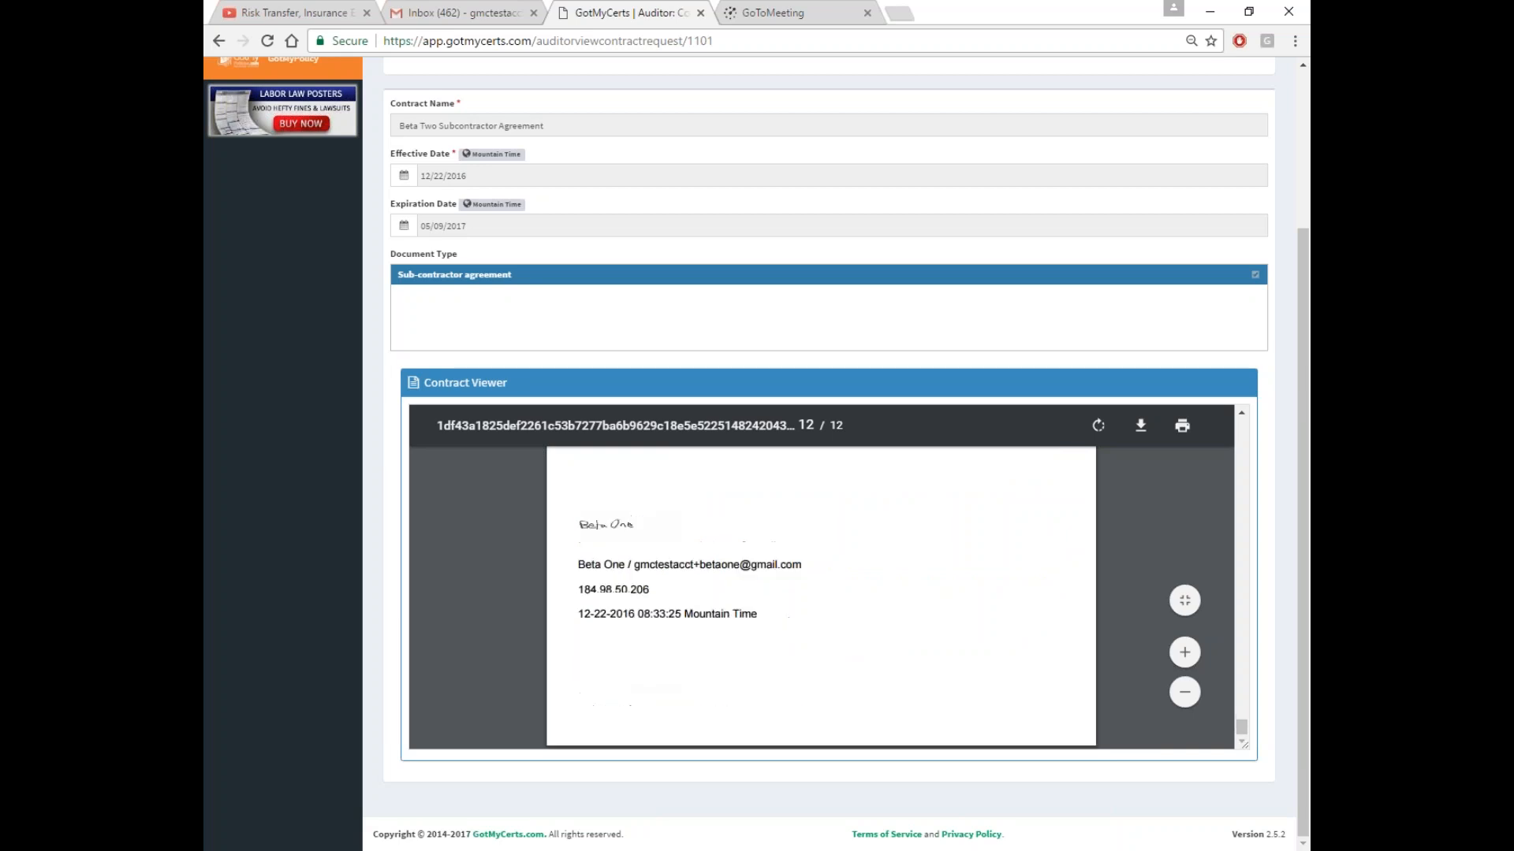
scroll(749, 568, up, 8)
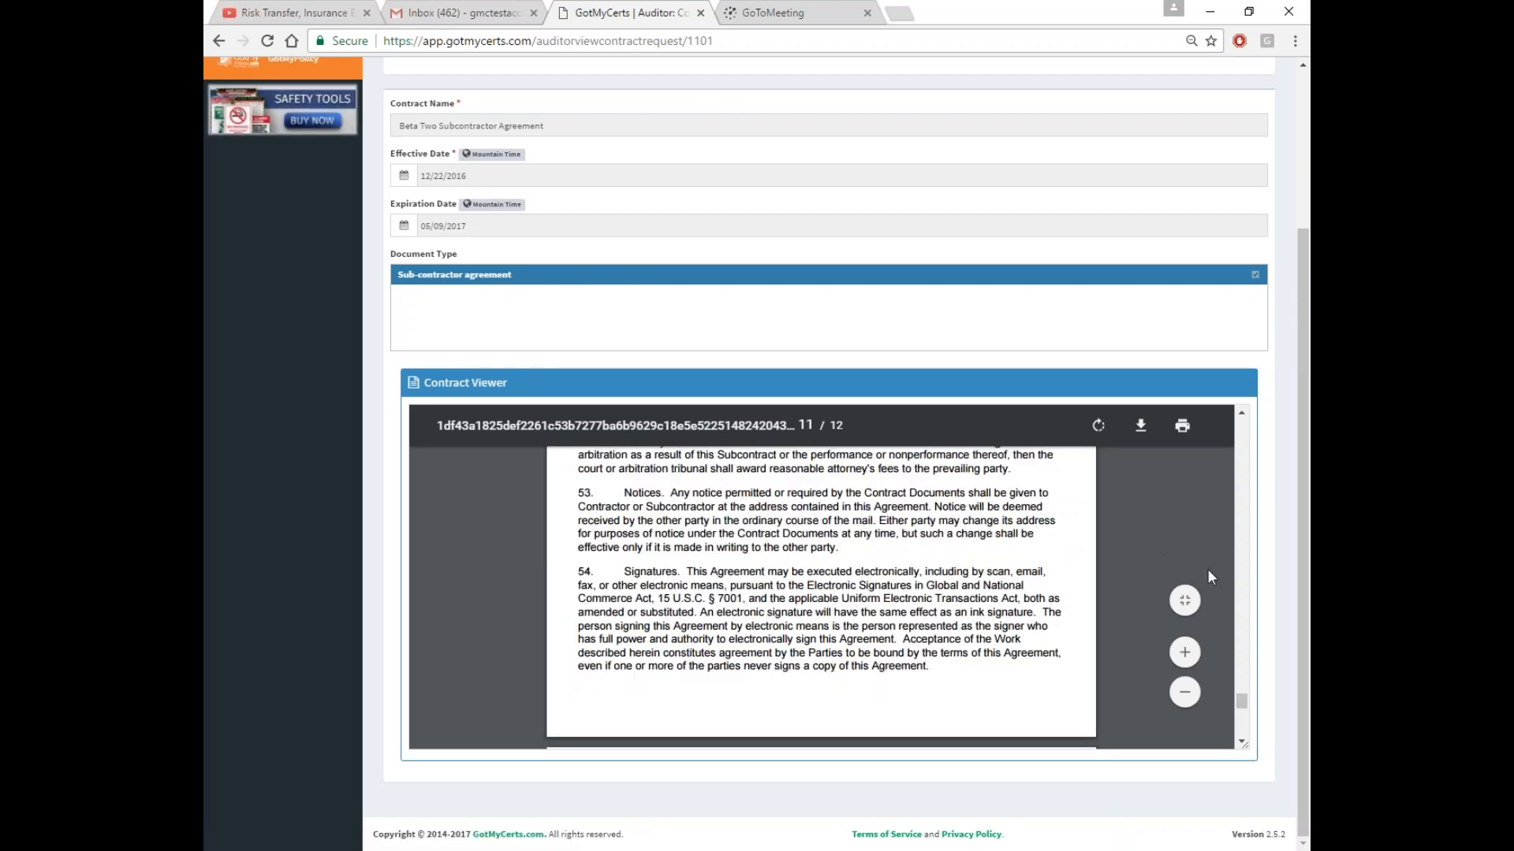
drag(1242, 708, 1306, 465)
scroll(1306, 465, up, 3)
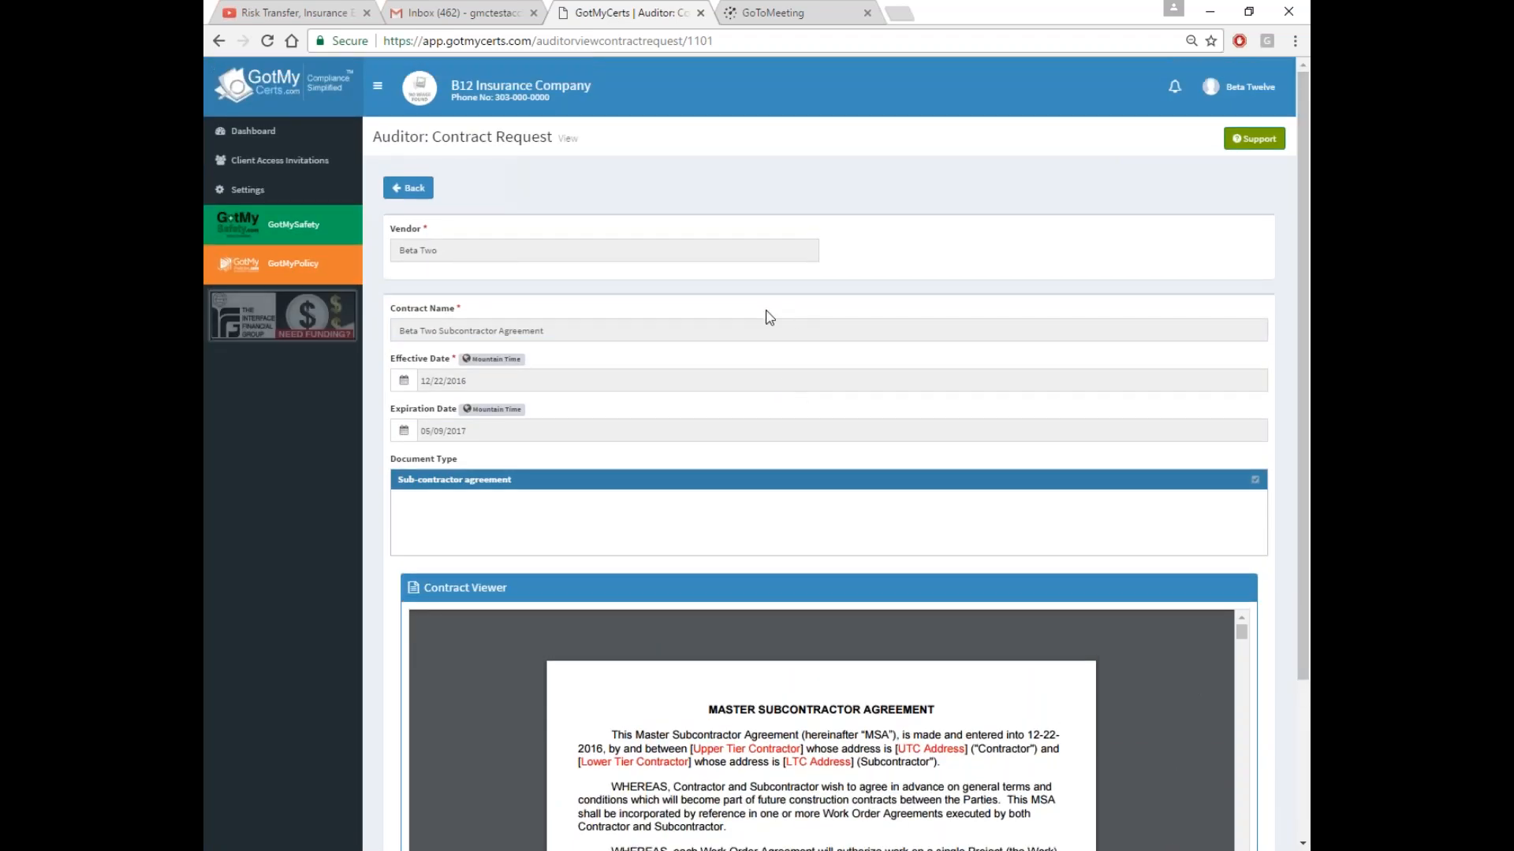
click(1239, 87)
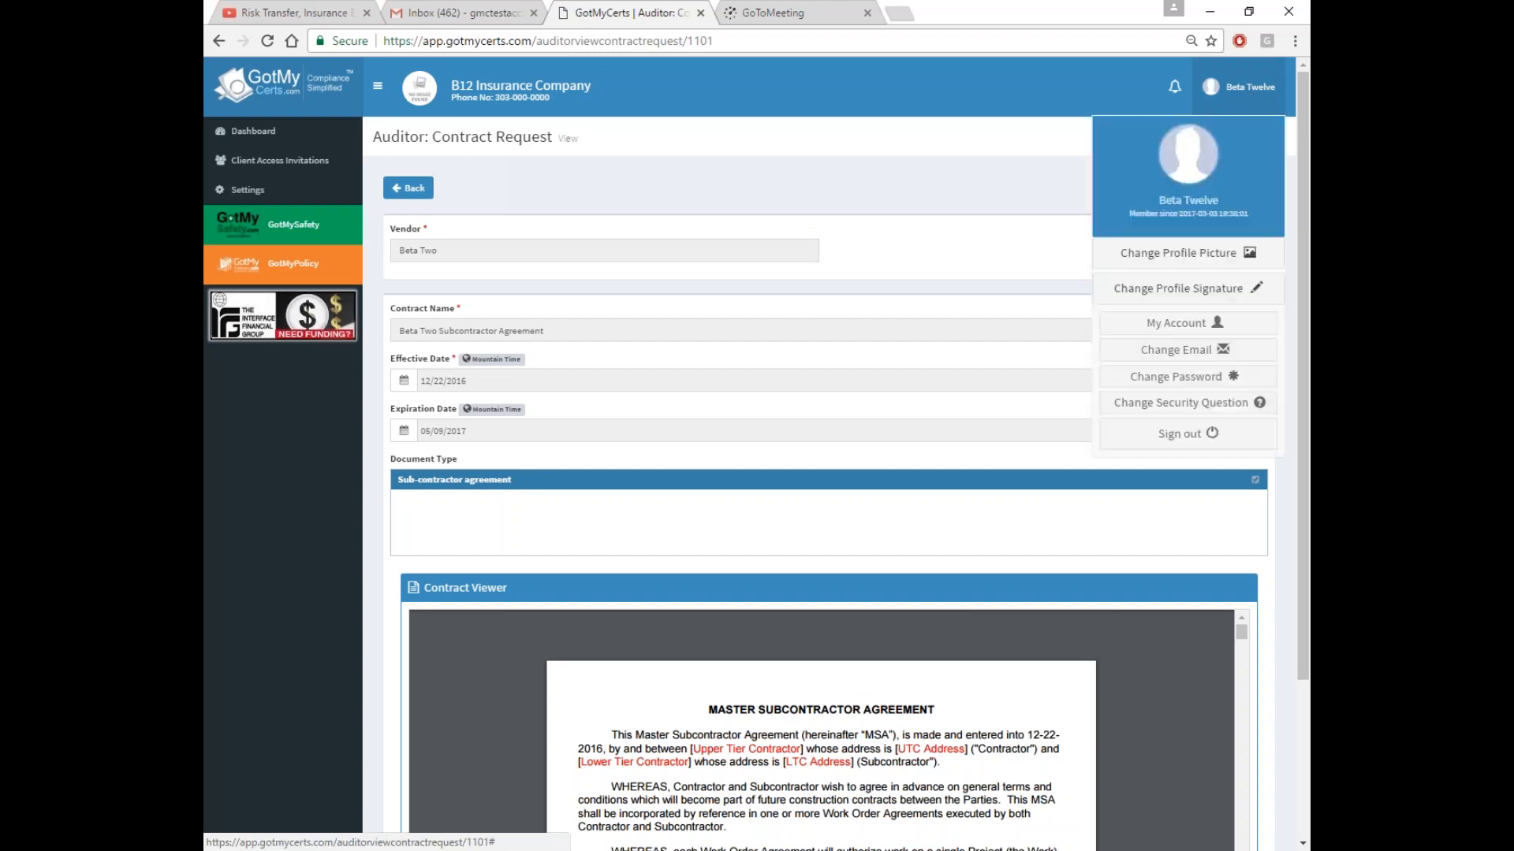
Sign out of B12 and log in to B1 Construction, retrying after a failed attempt
click(1174, 433)
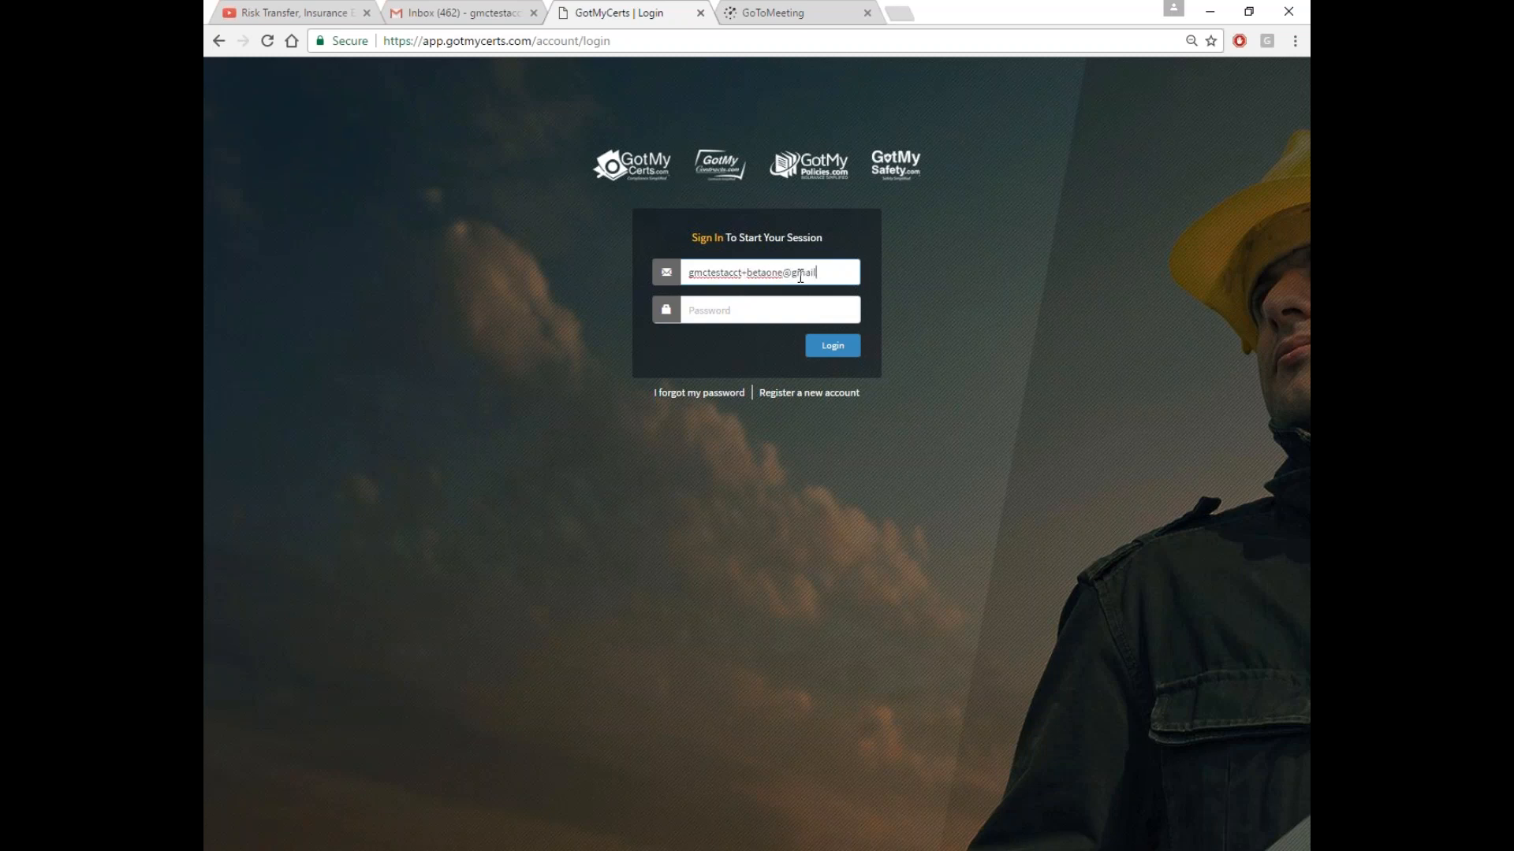
text(***)
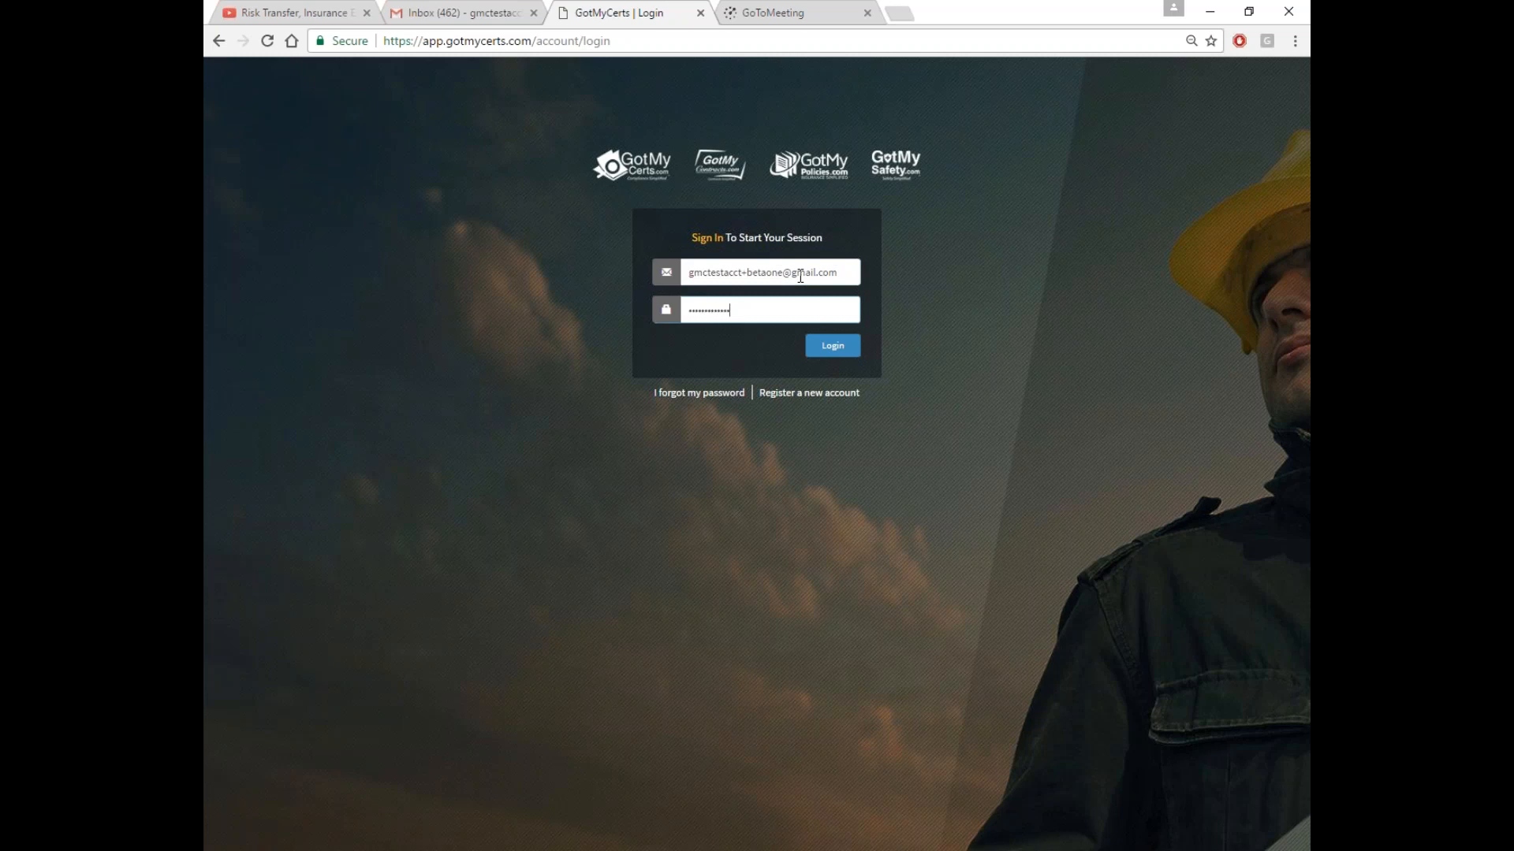
click(833, 346)
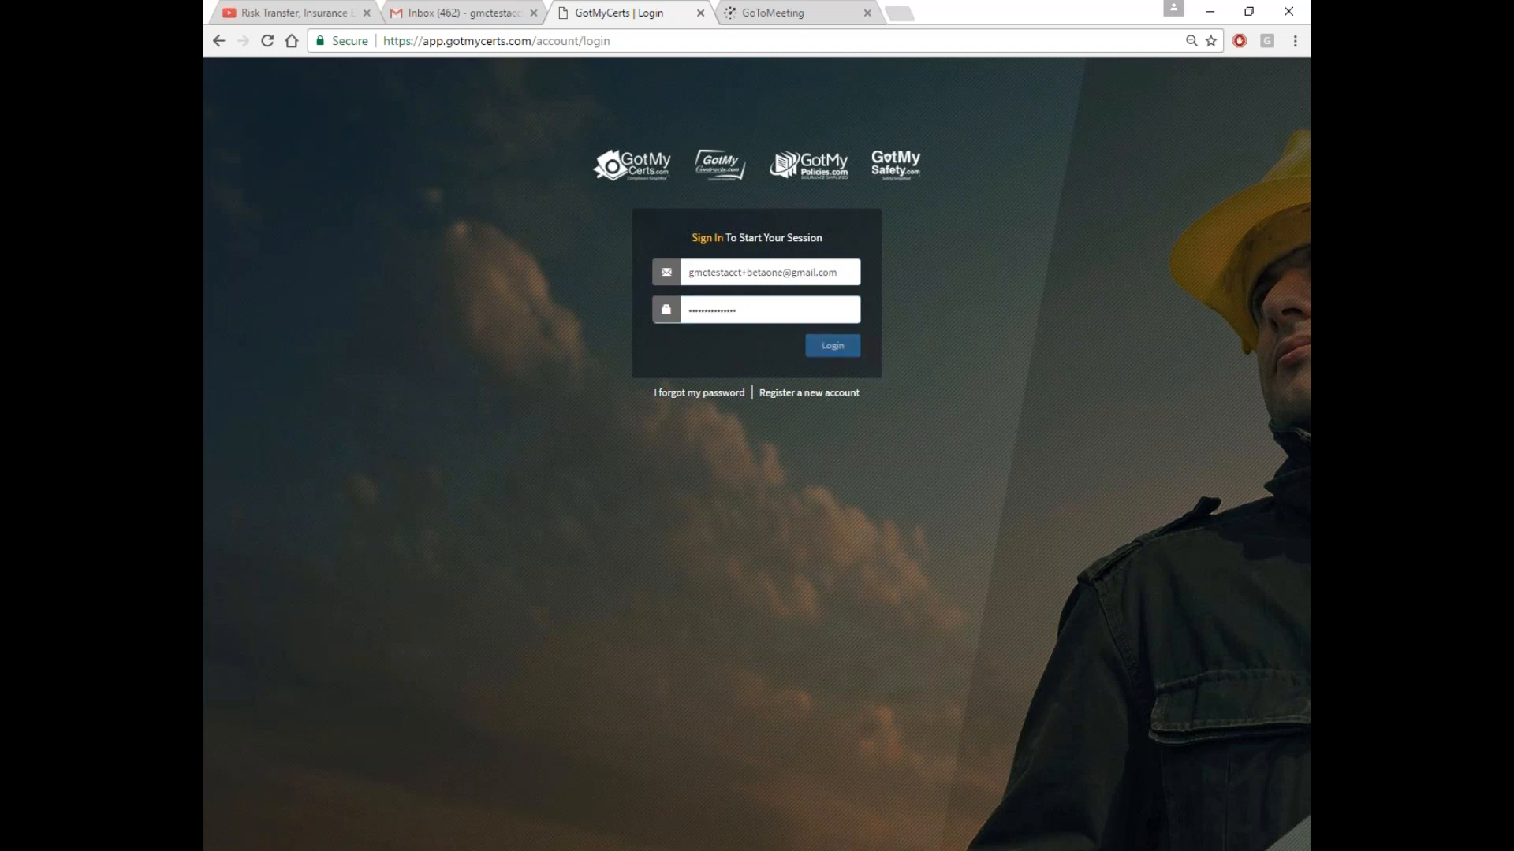
text(***)
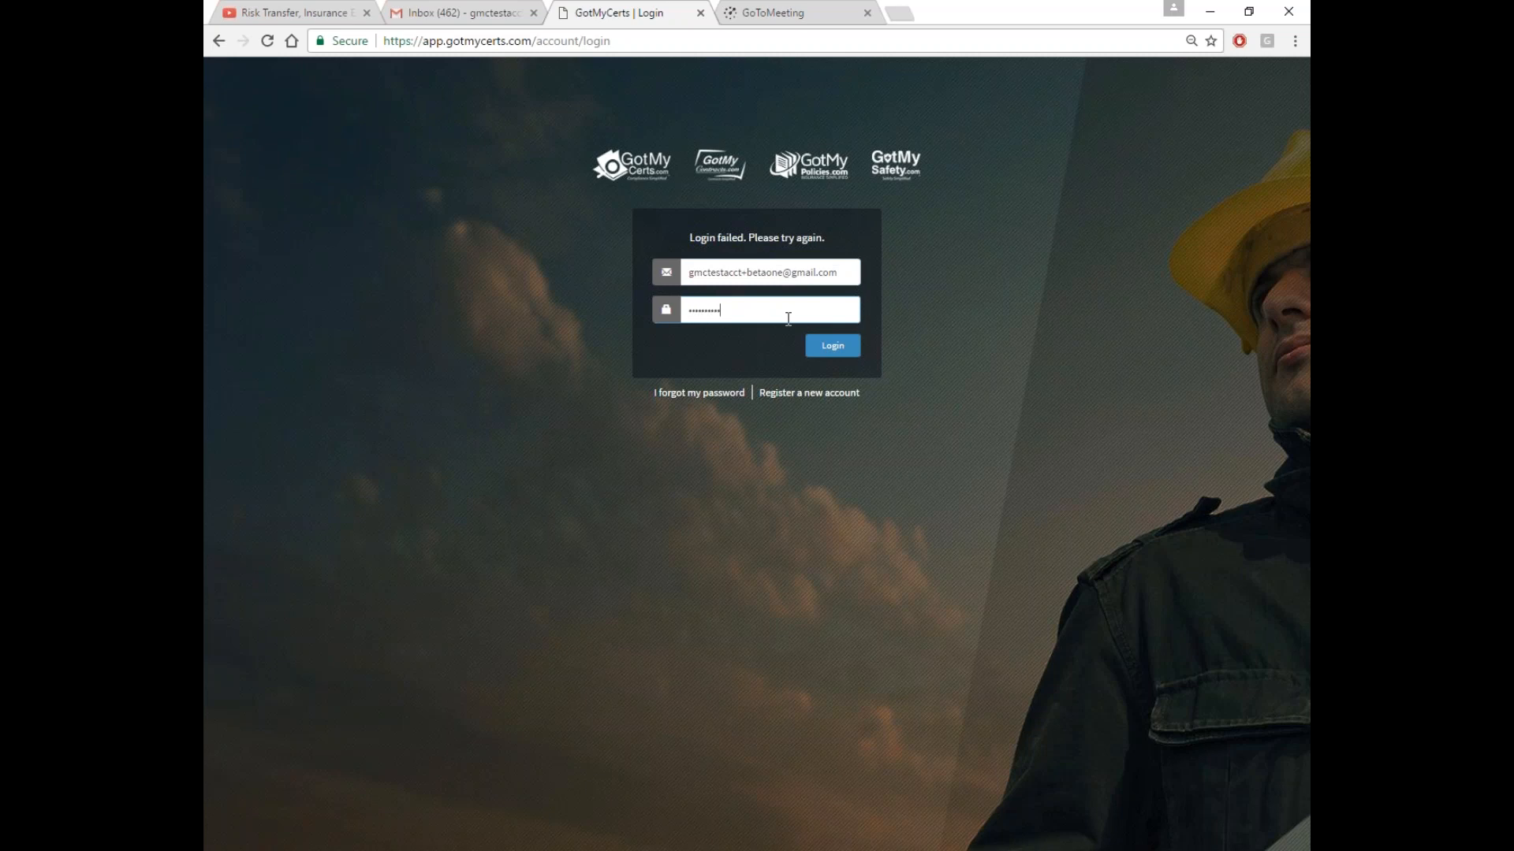
click(828, 349)
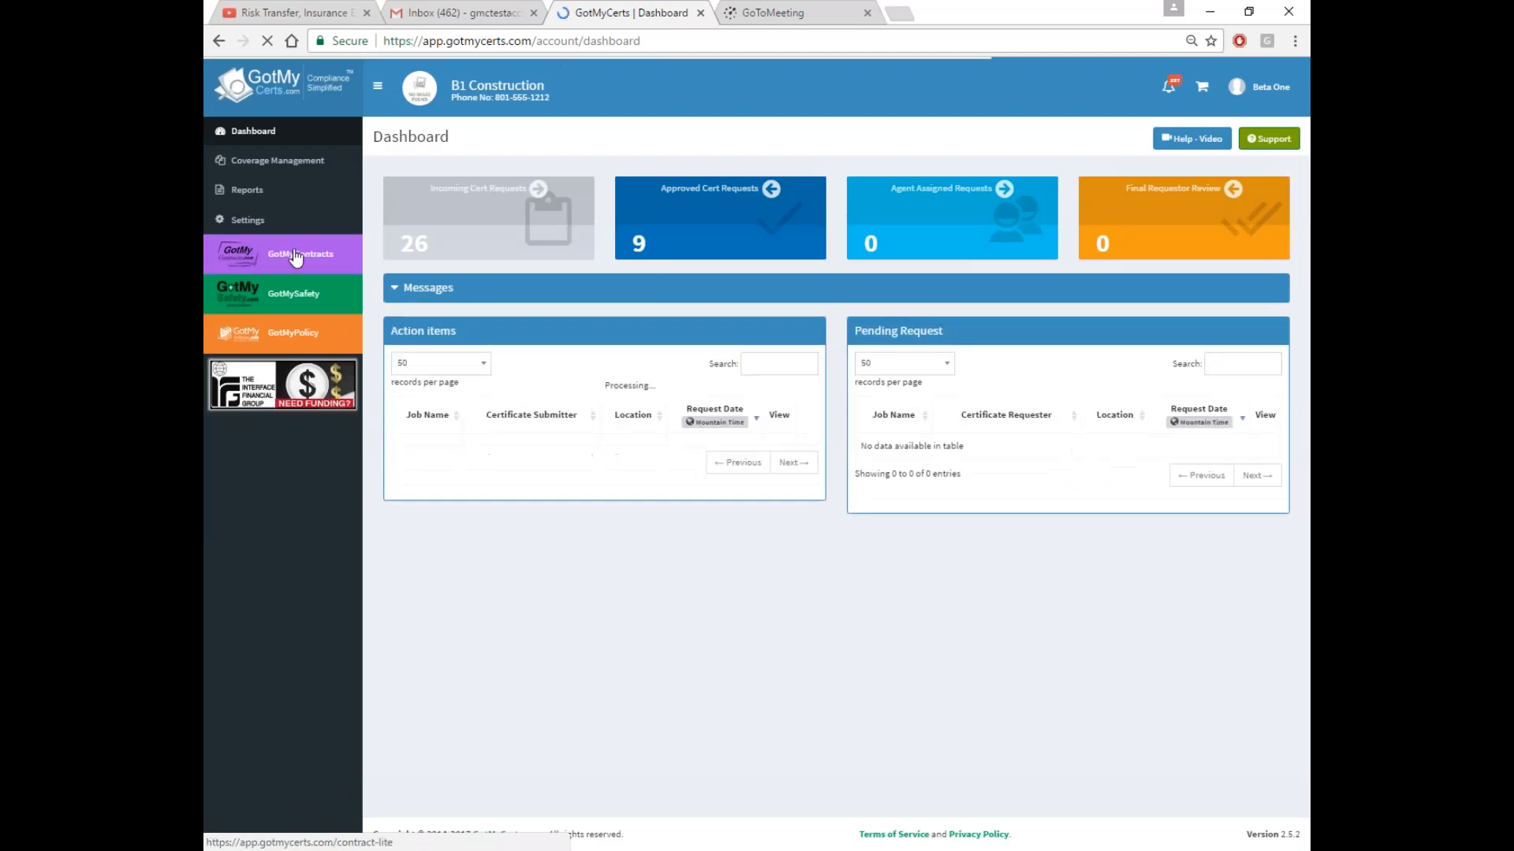
Open GotMyContracts and compare the Document Requester and Document Submitter contract lists
click(263, 257)
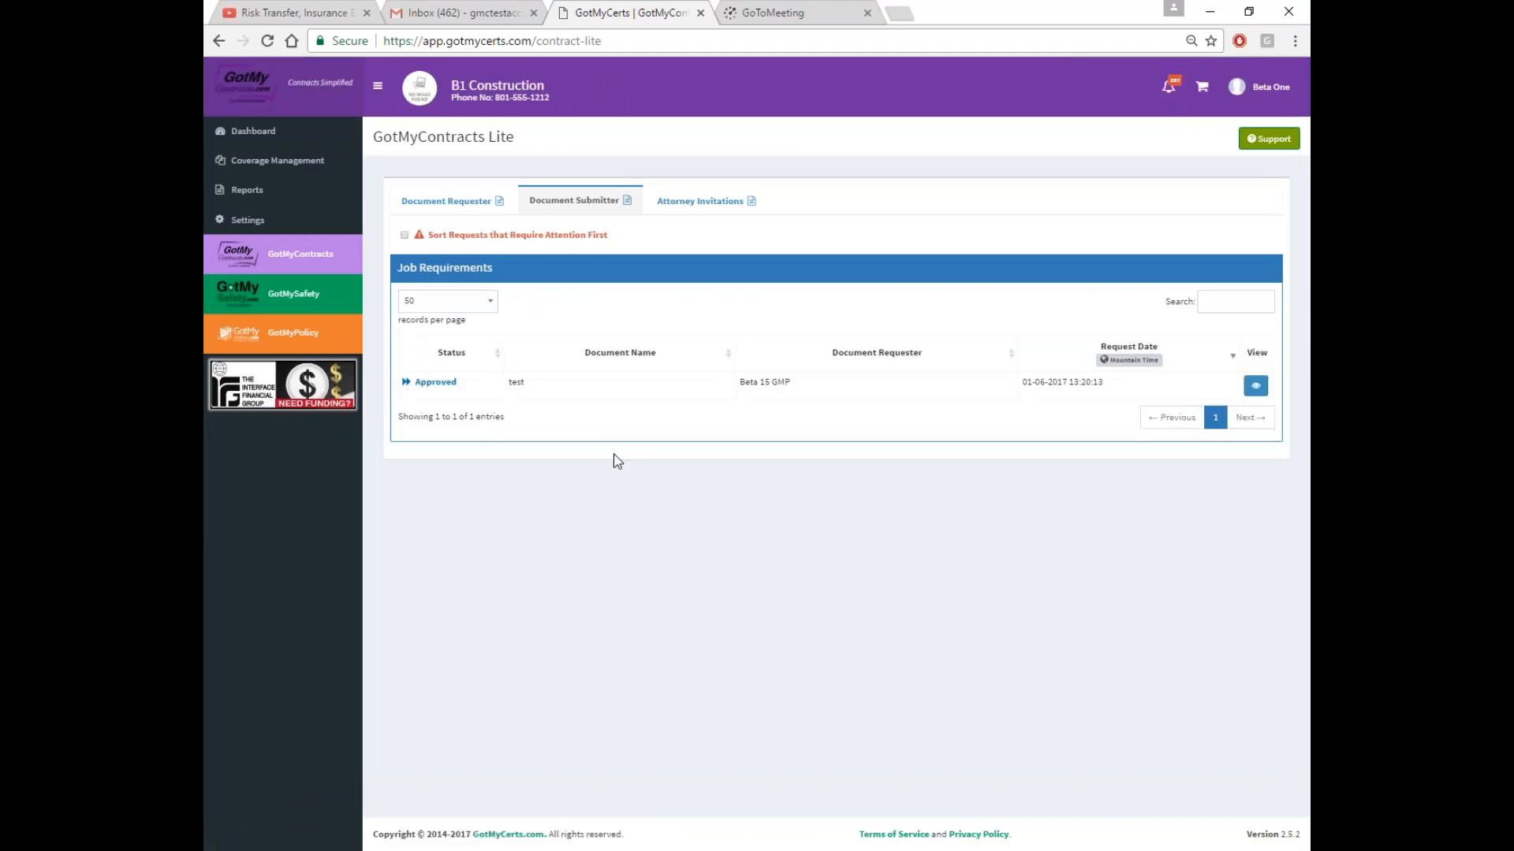
click(447, 202)
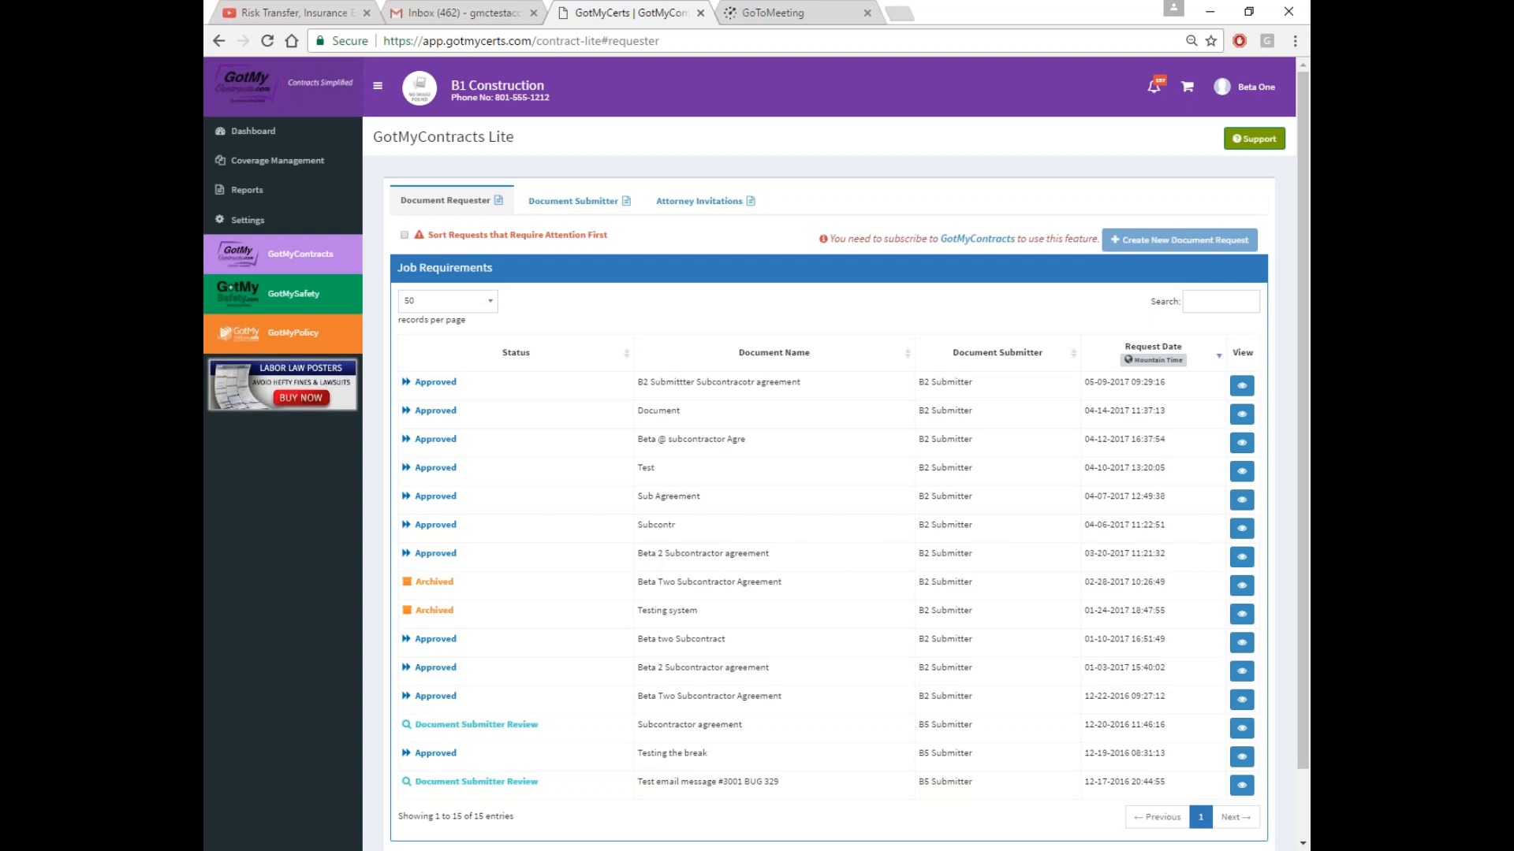
click(584, 209)
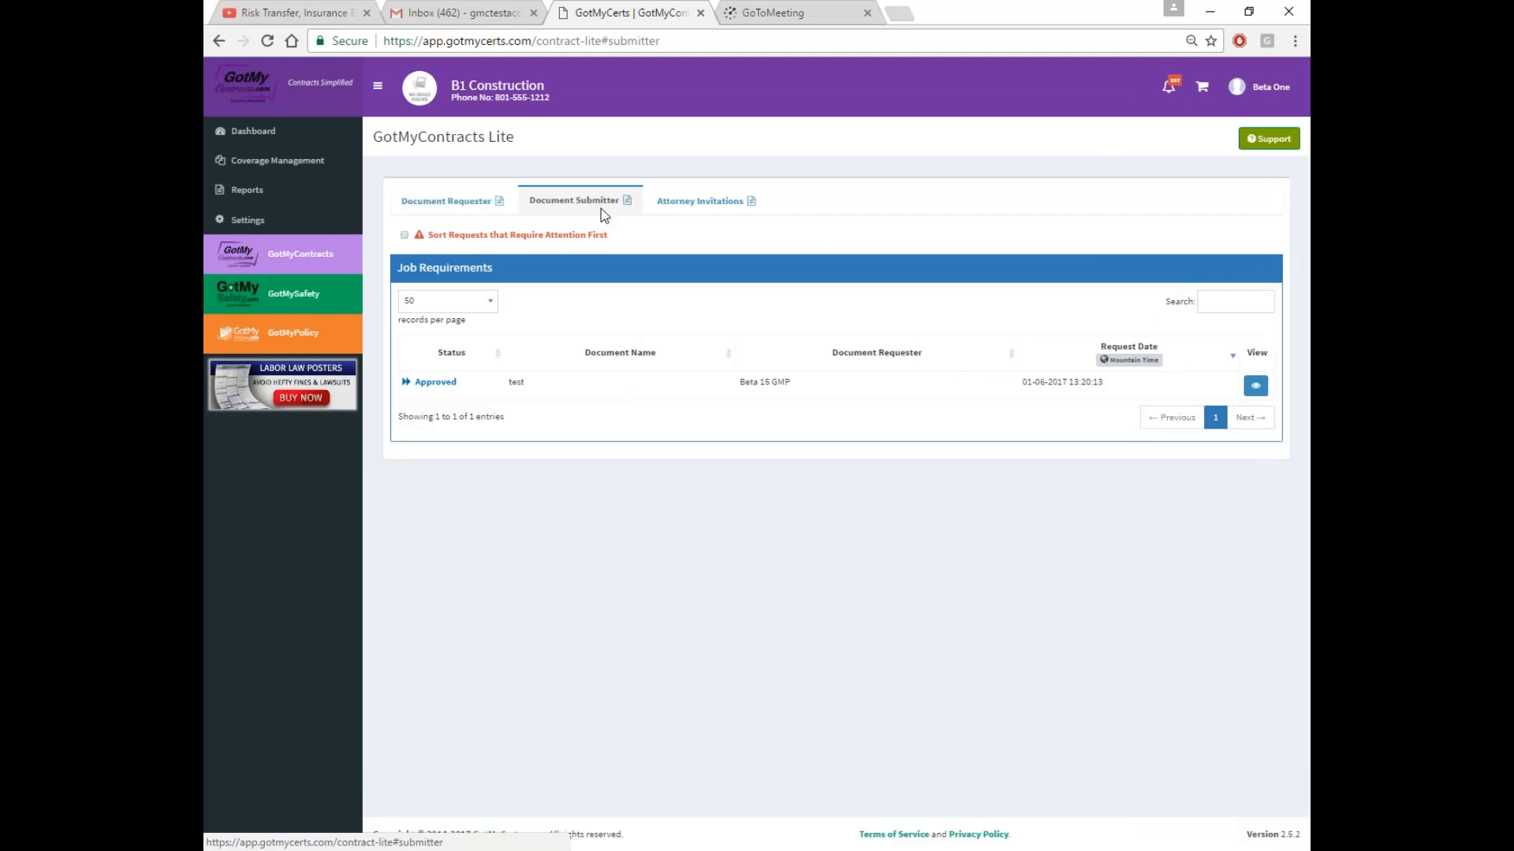
click(439, 206)
Sign out of the B1 Construction account back to the login page
click(1255, 87)
click(1253, 429)
click(737, 277)
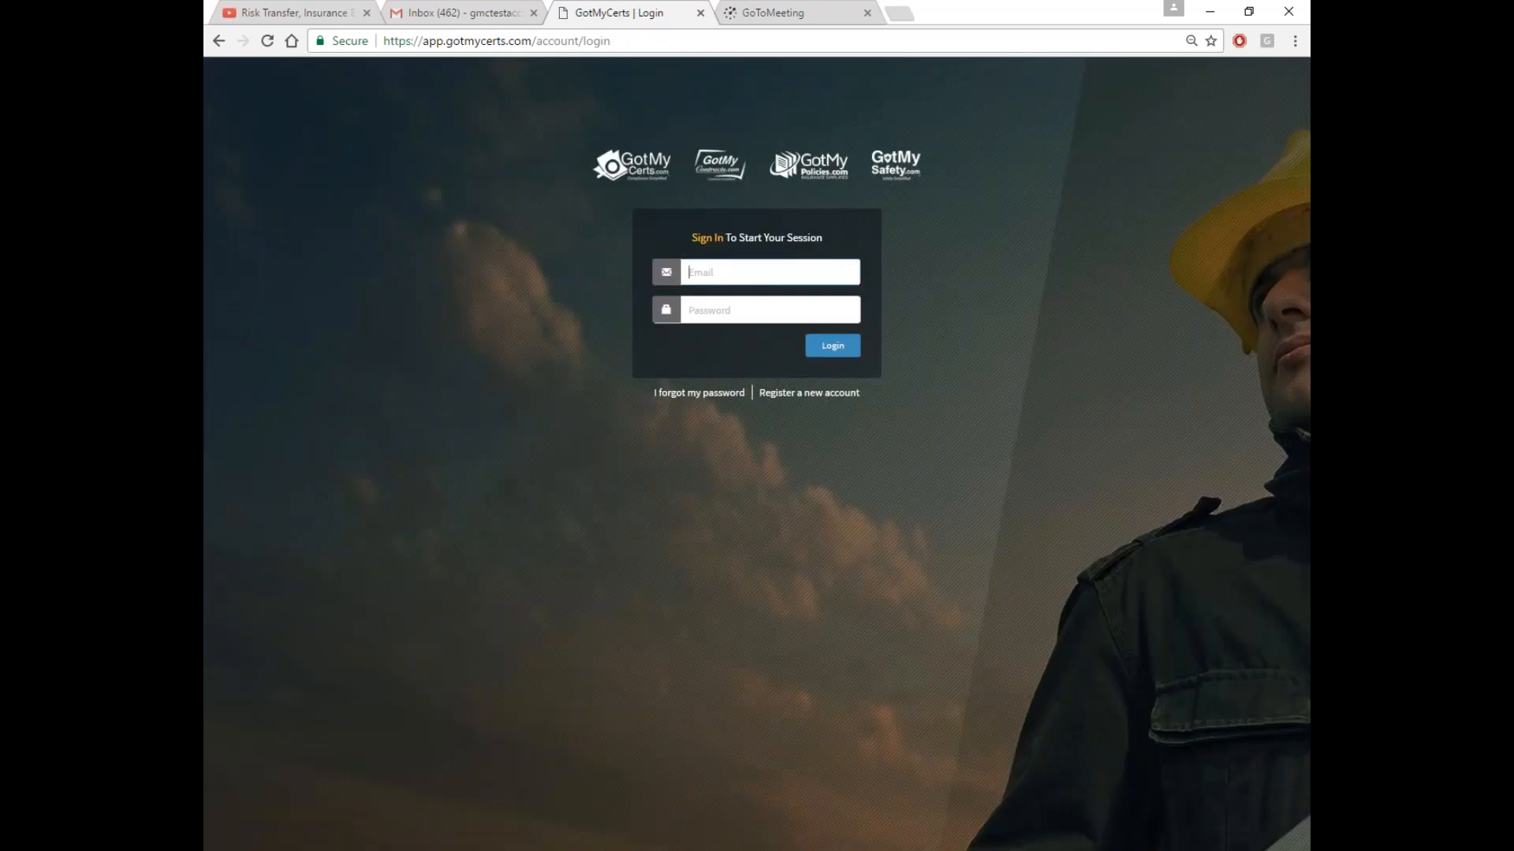
Log in to the Administration Portal with the saved admin e-mail and open B1 Construction's dashboard
text(mrhun)
click(753, 318)
click(737, 310)
text(•••)
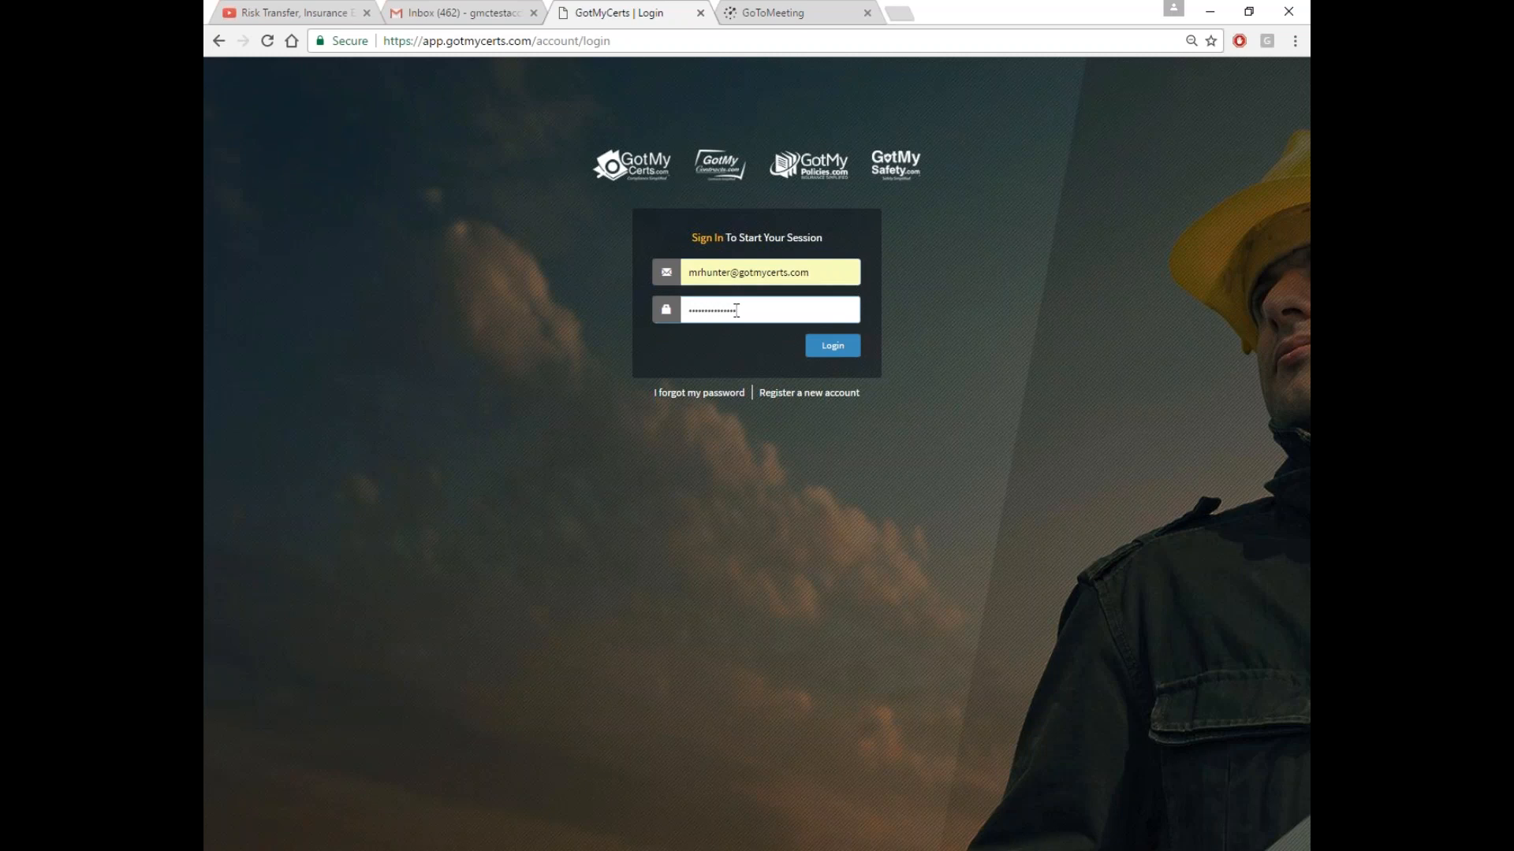
click(830, 347)
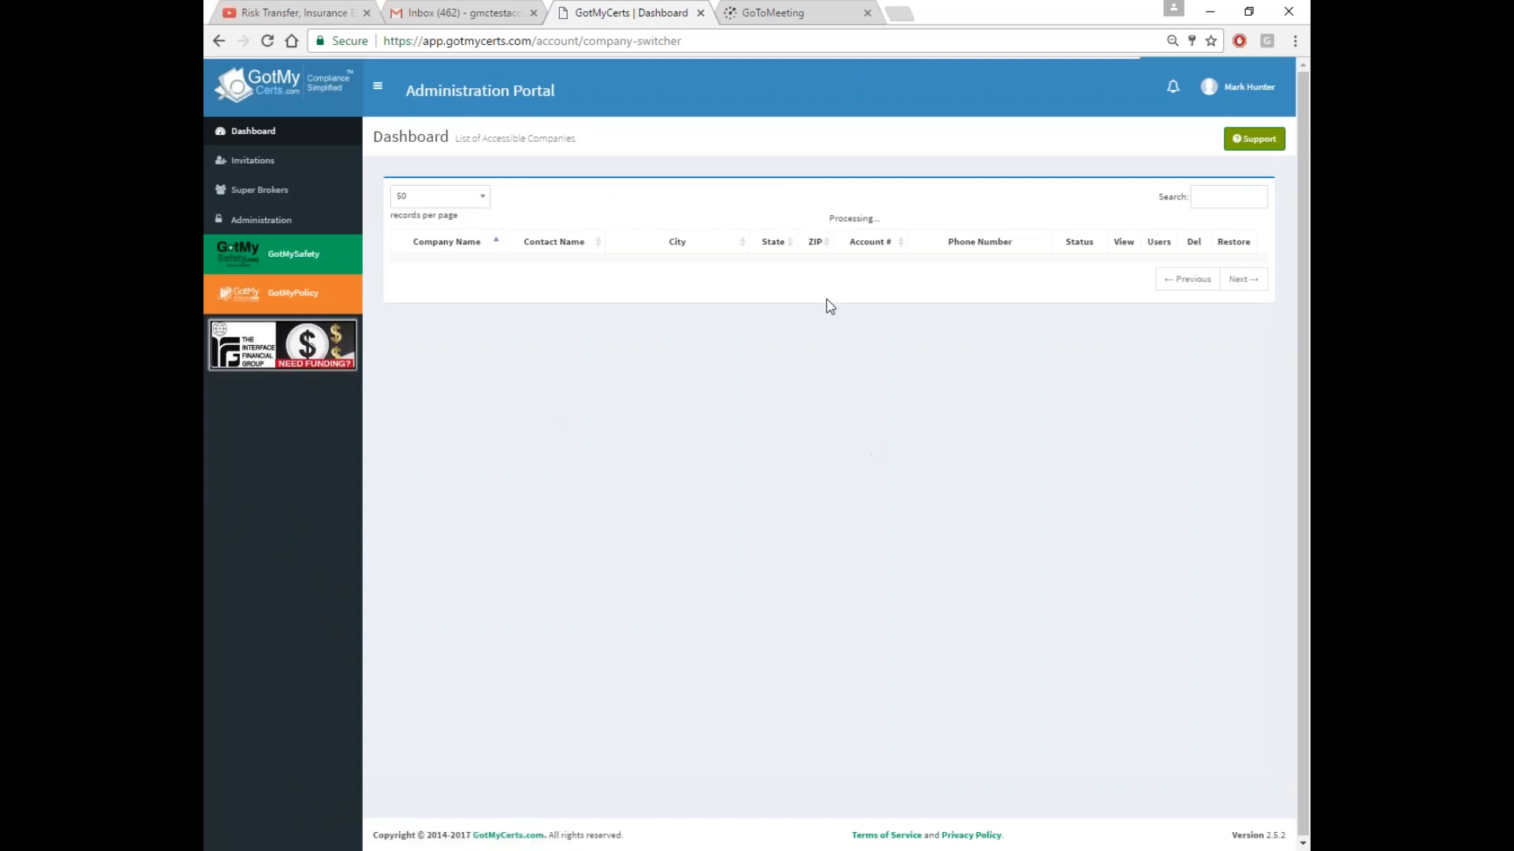
click(1202, 202)
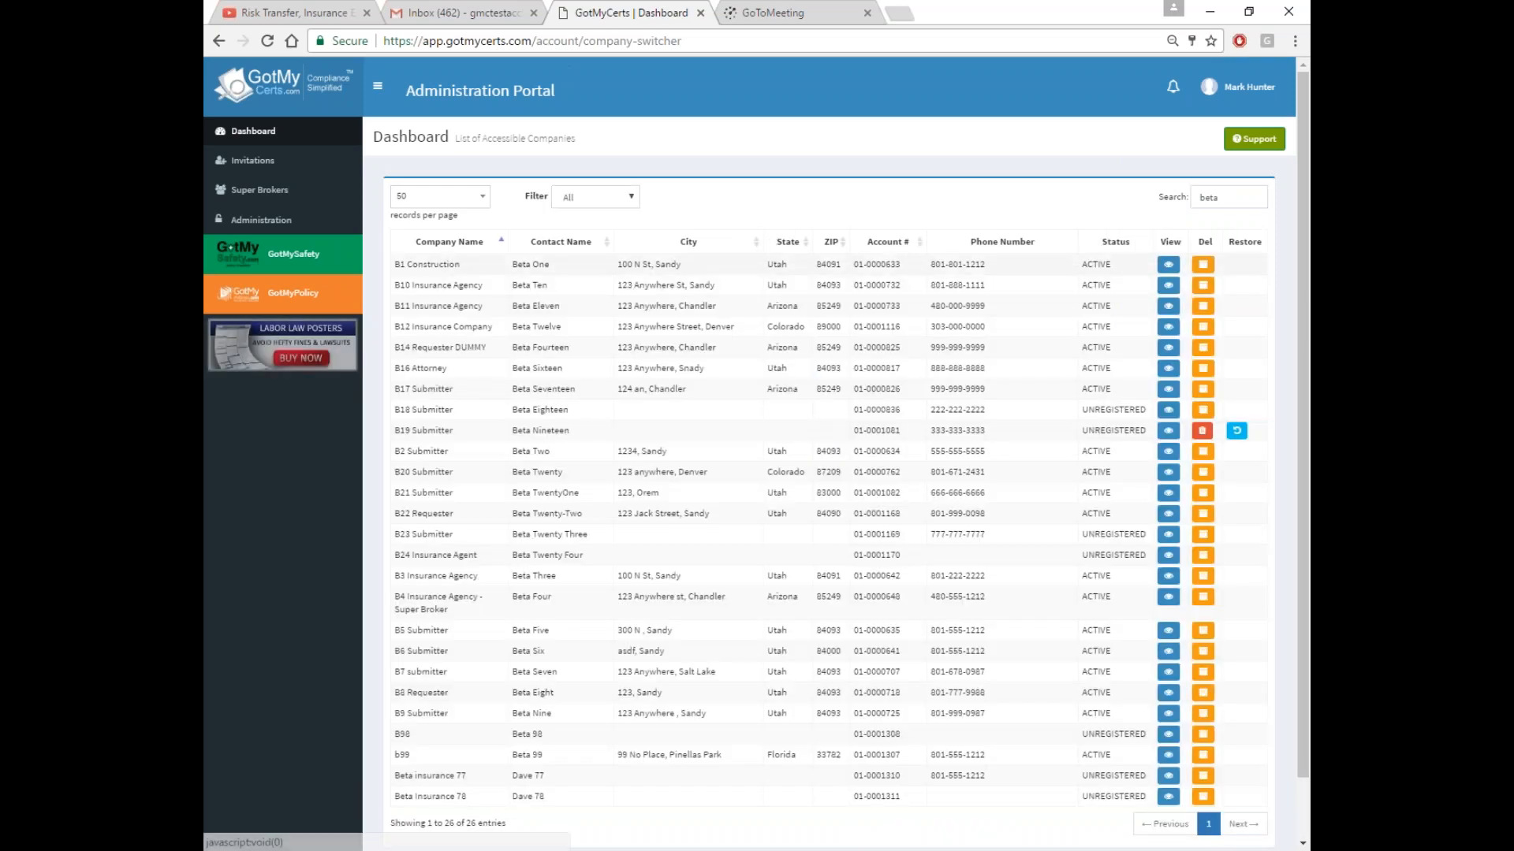
click(531, 269)
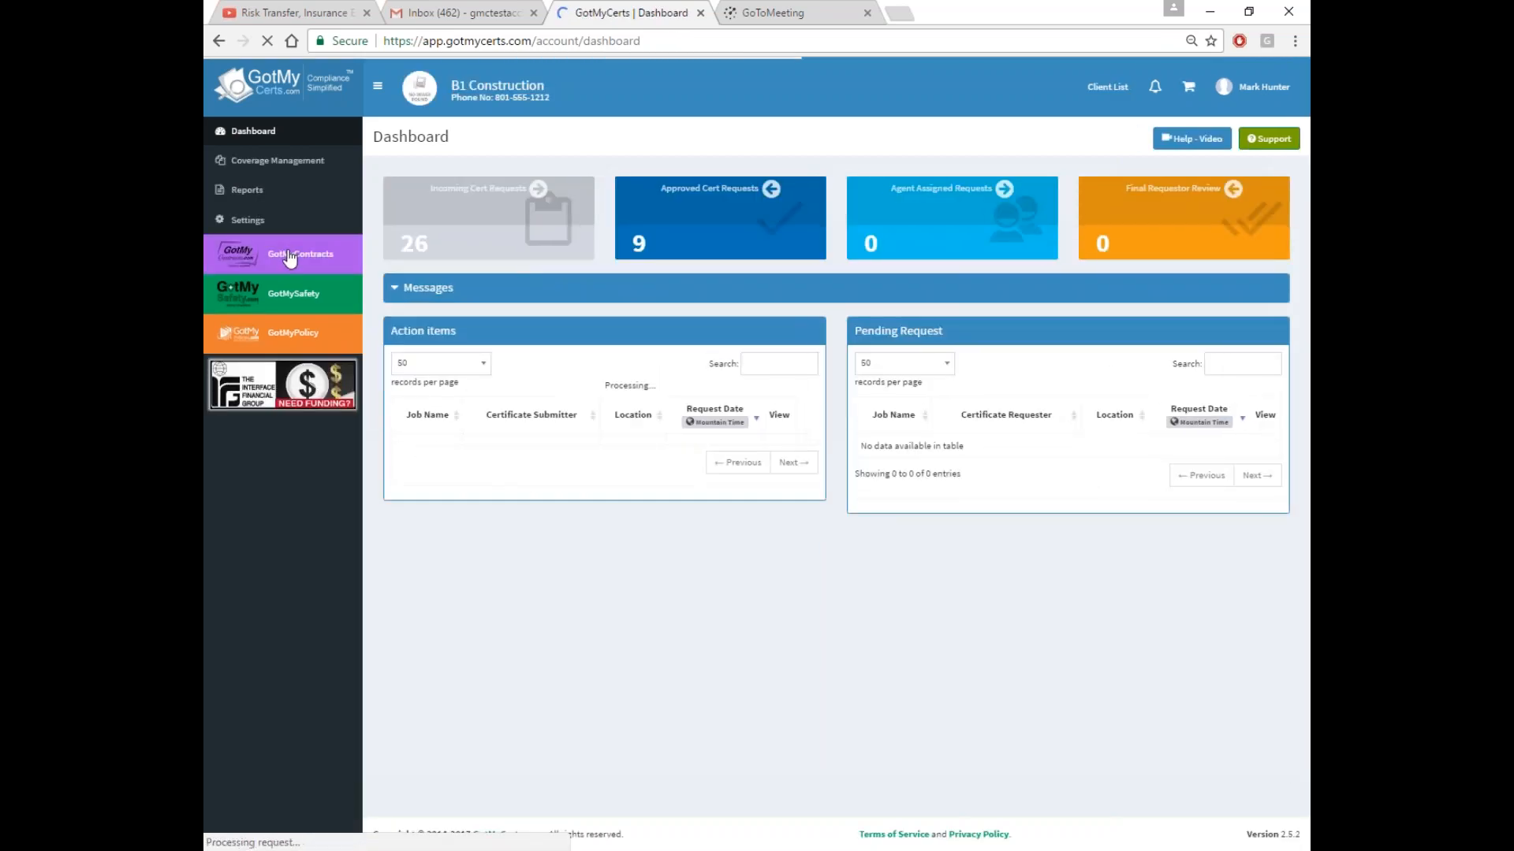
Start a new contract in GotMyContracts with B2 Submitter as its vendor
click(290, 257)
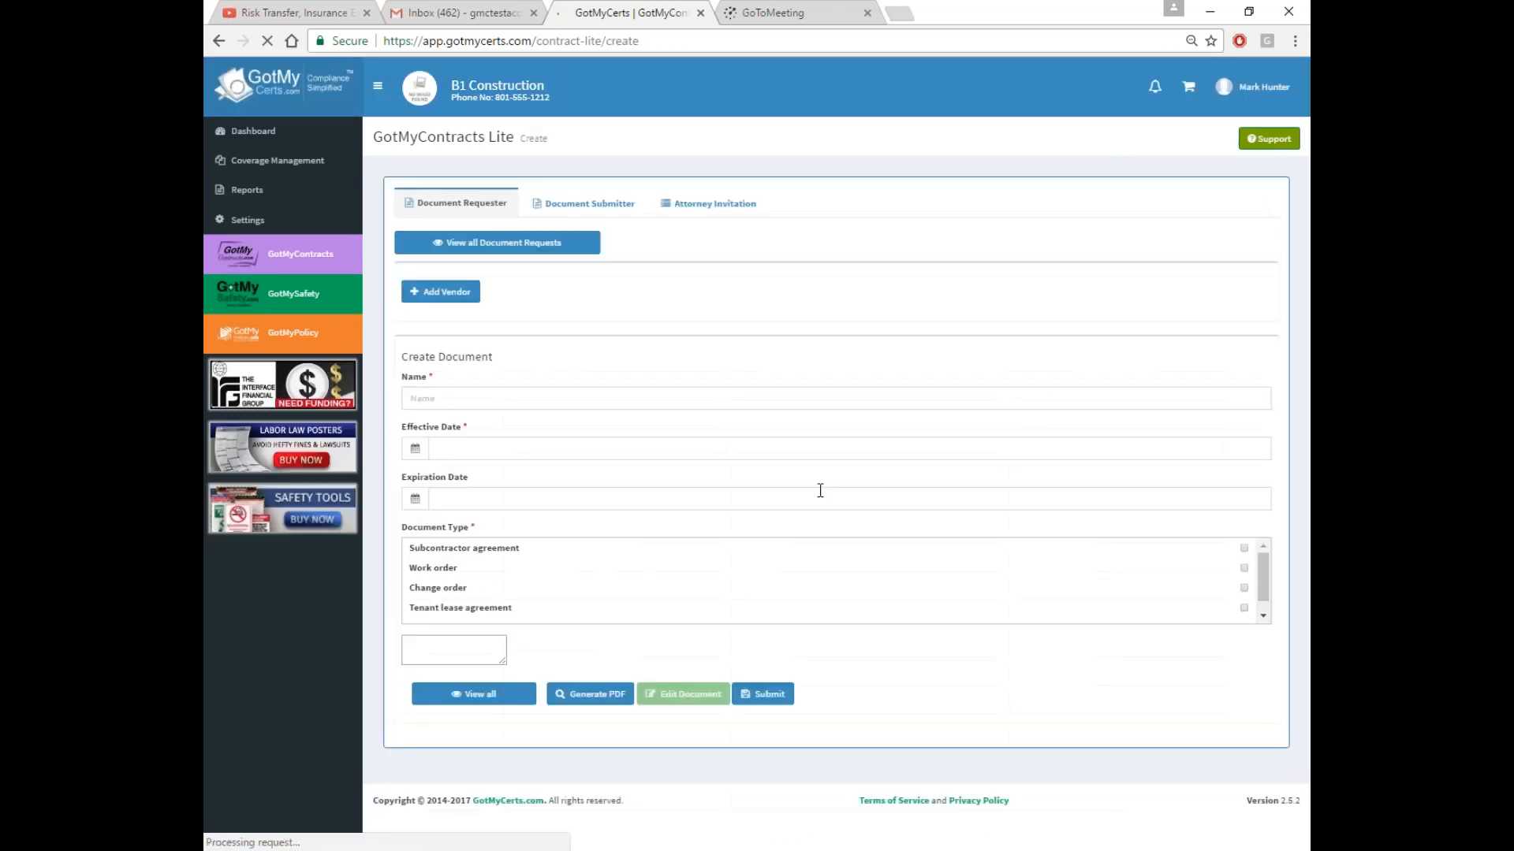
click(465, 292)
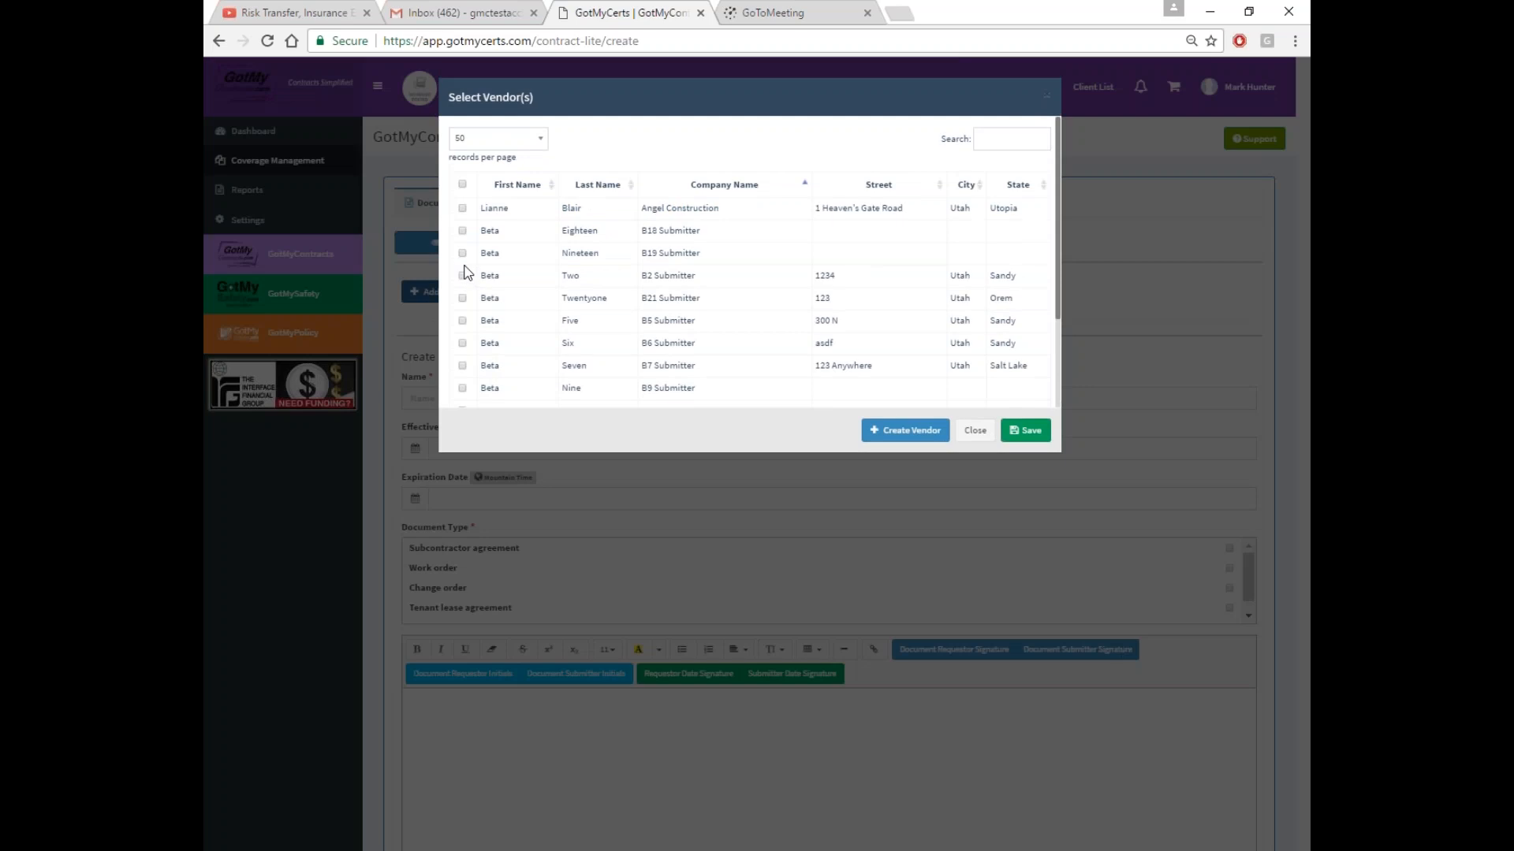
click(462, 276)
click(1027, 431)
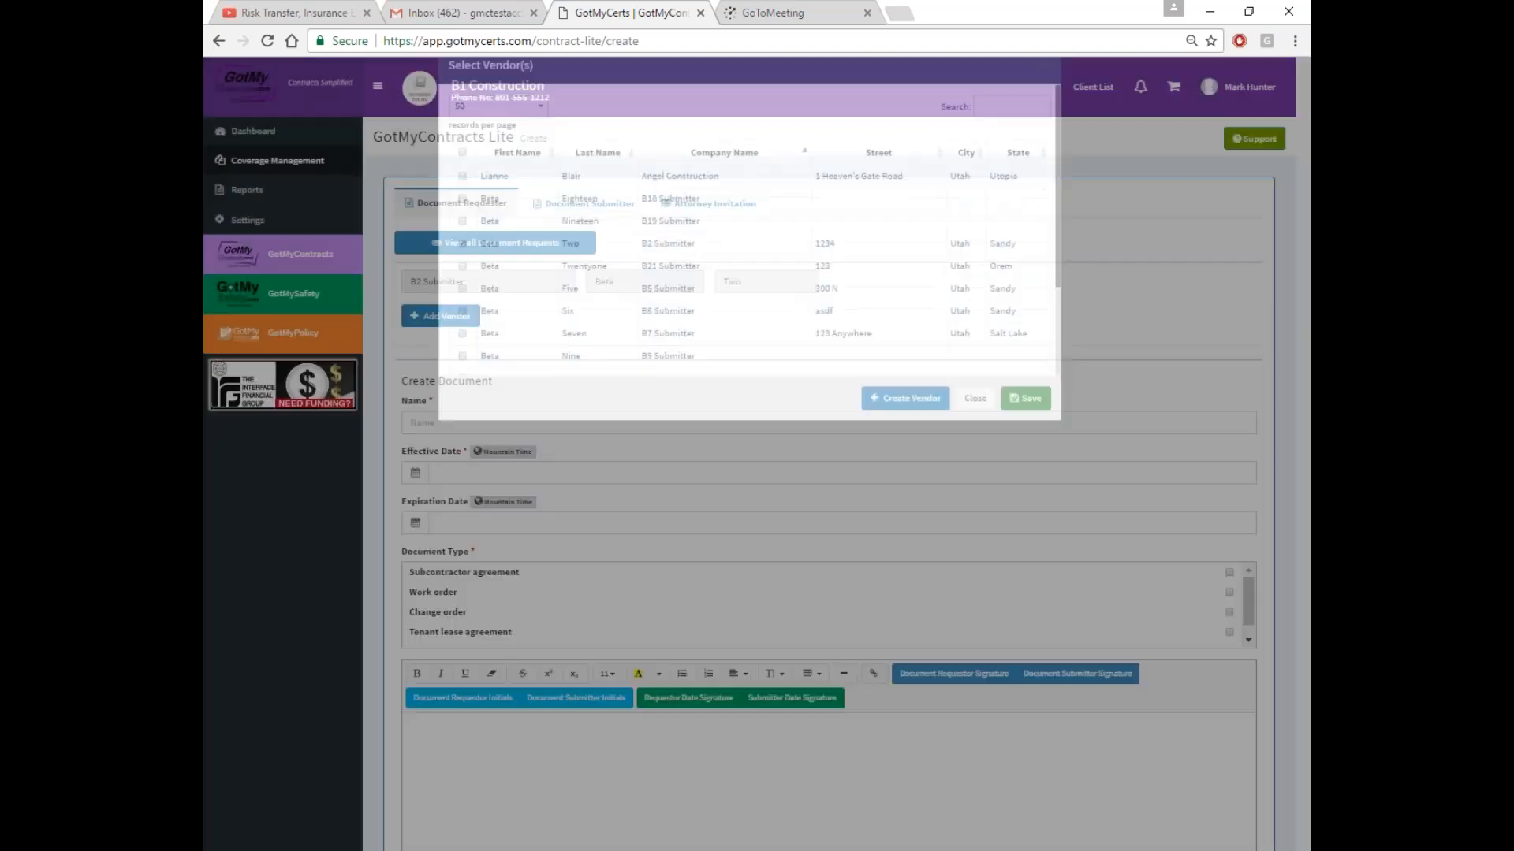
Write the body 'This is the document' with submitter and requestor signature placeholders
scroll(541, 683, down, 2)
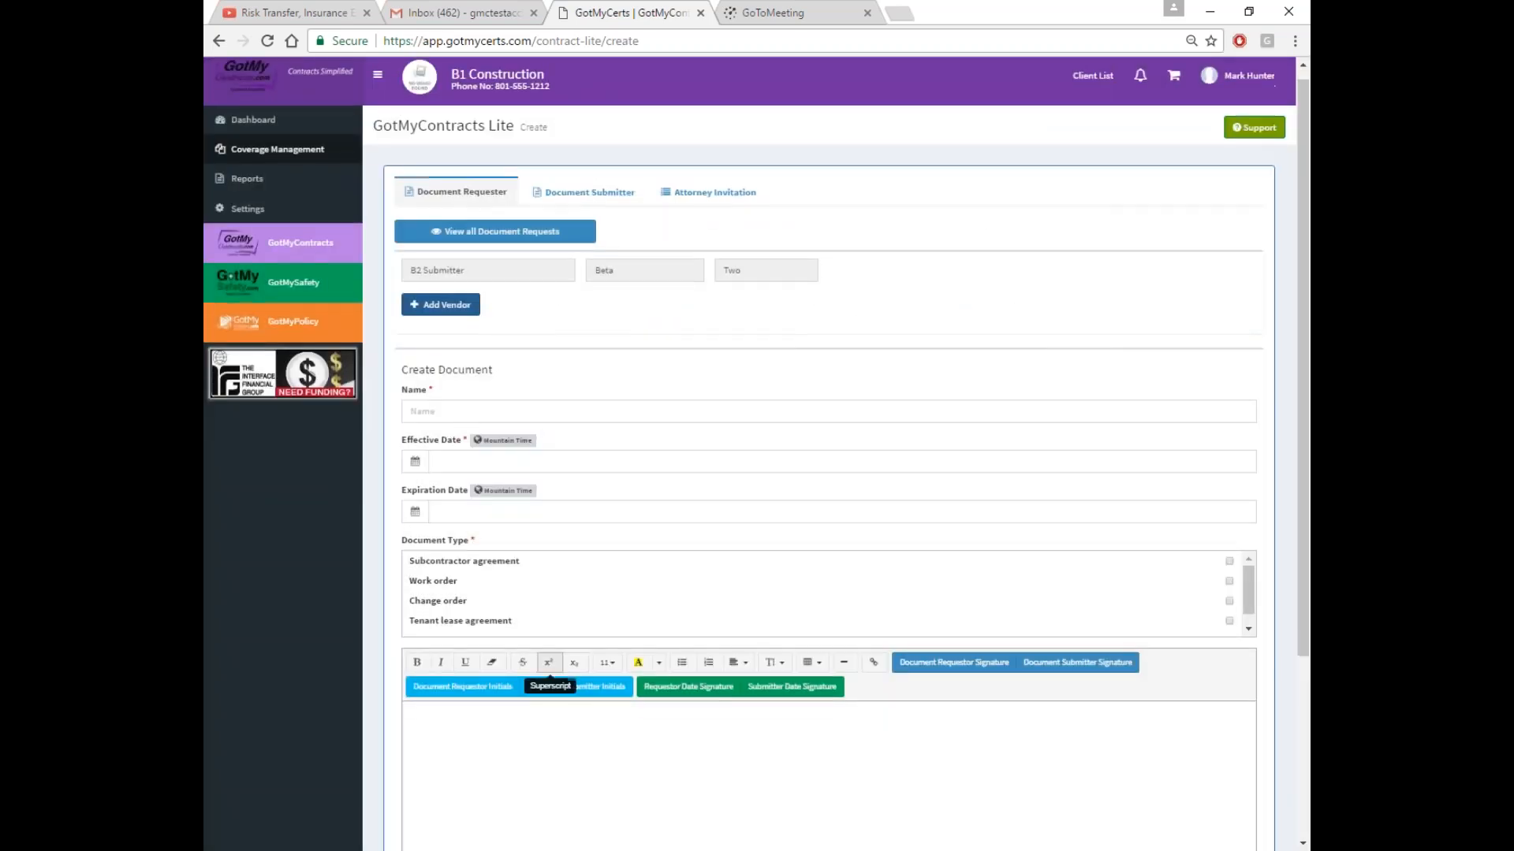
click(464, 571)
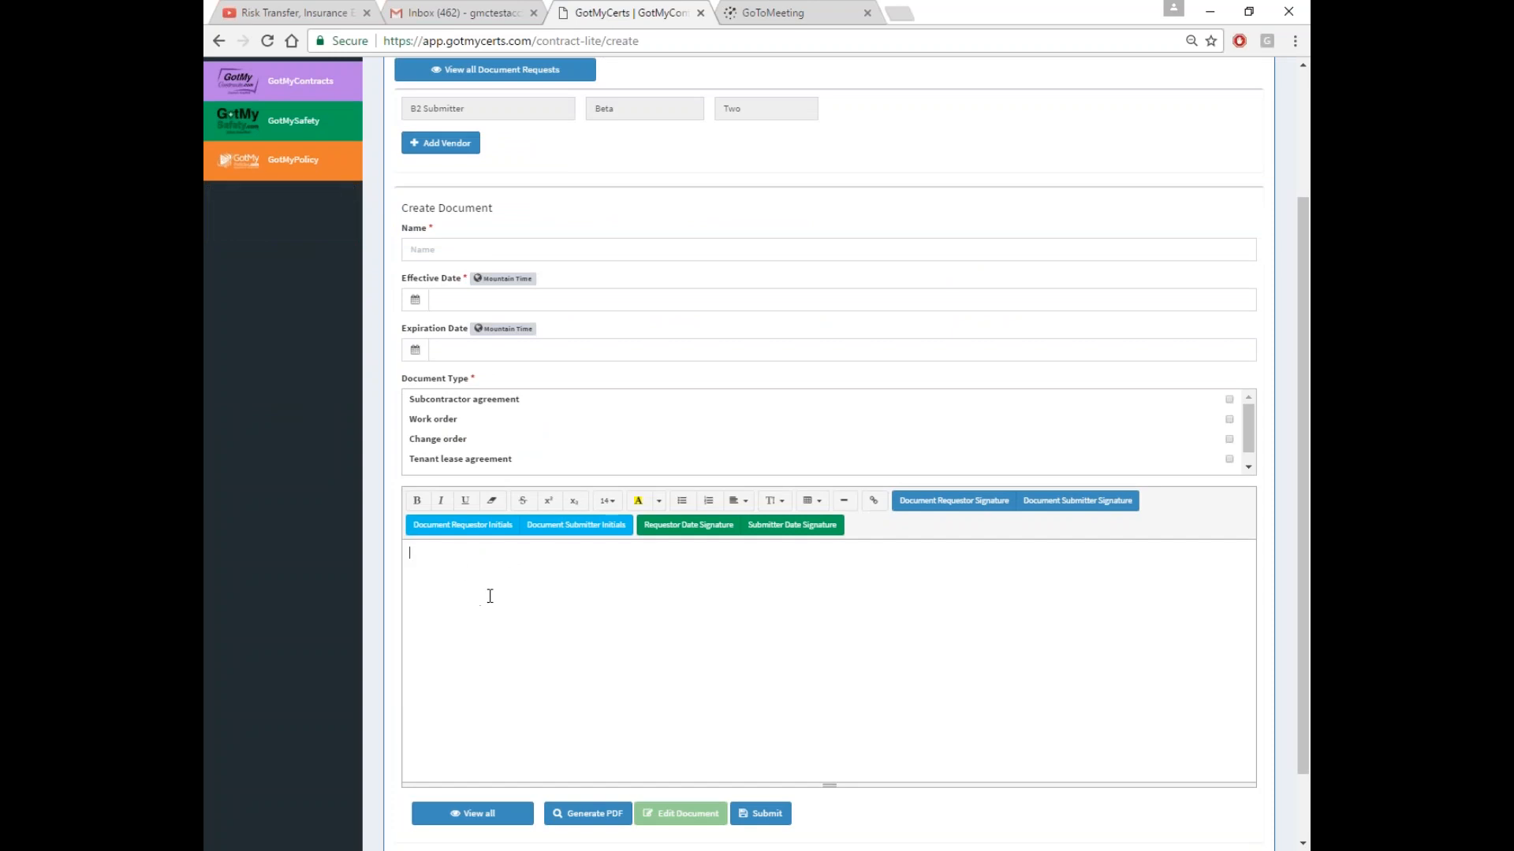
text(This is the document)
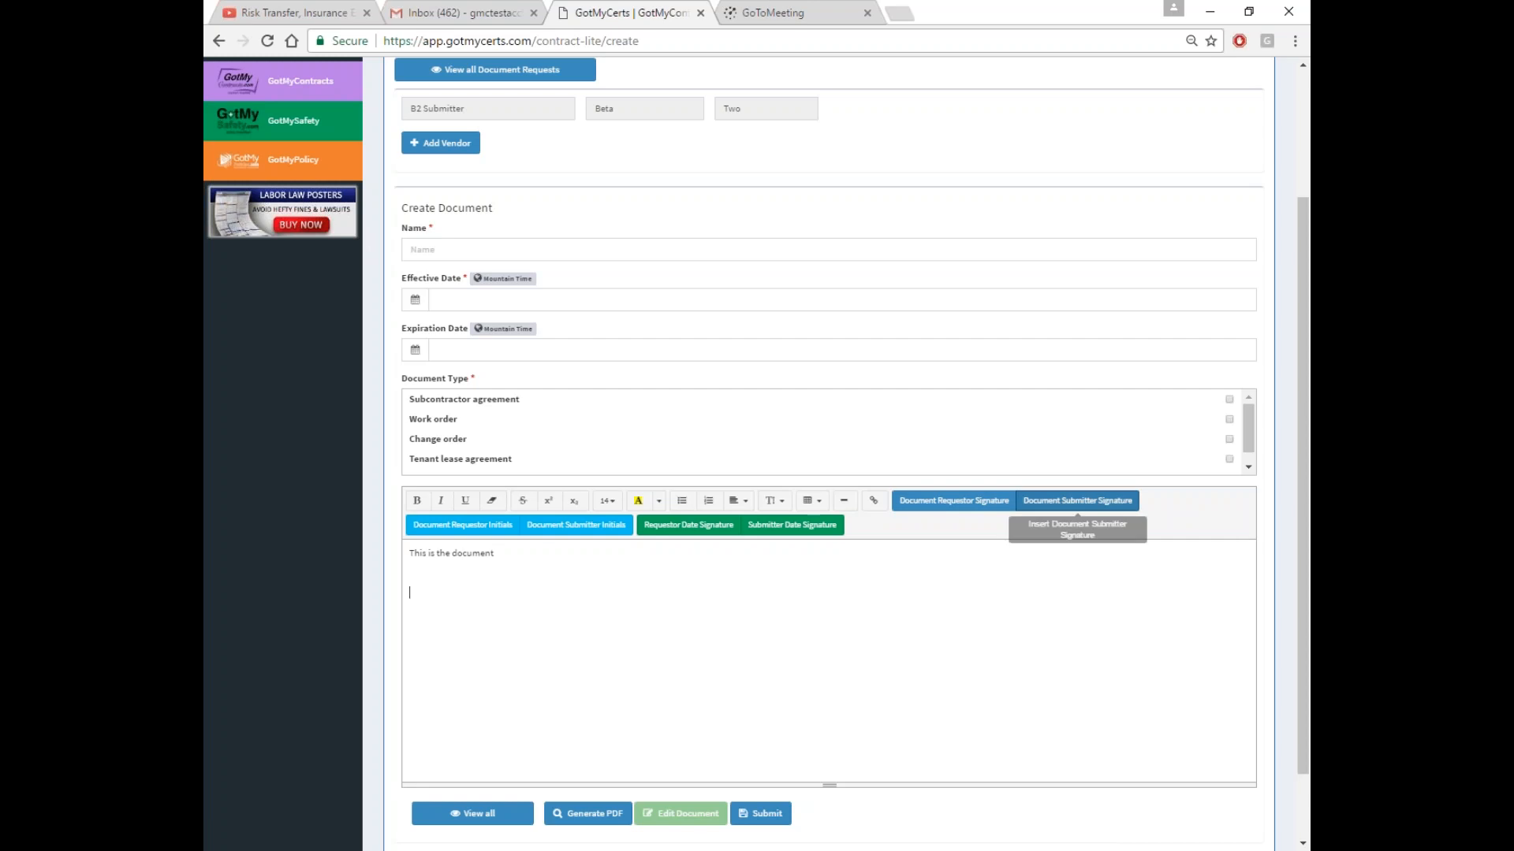
click(1077, 502)
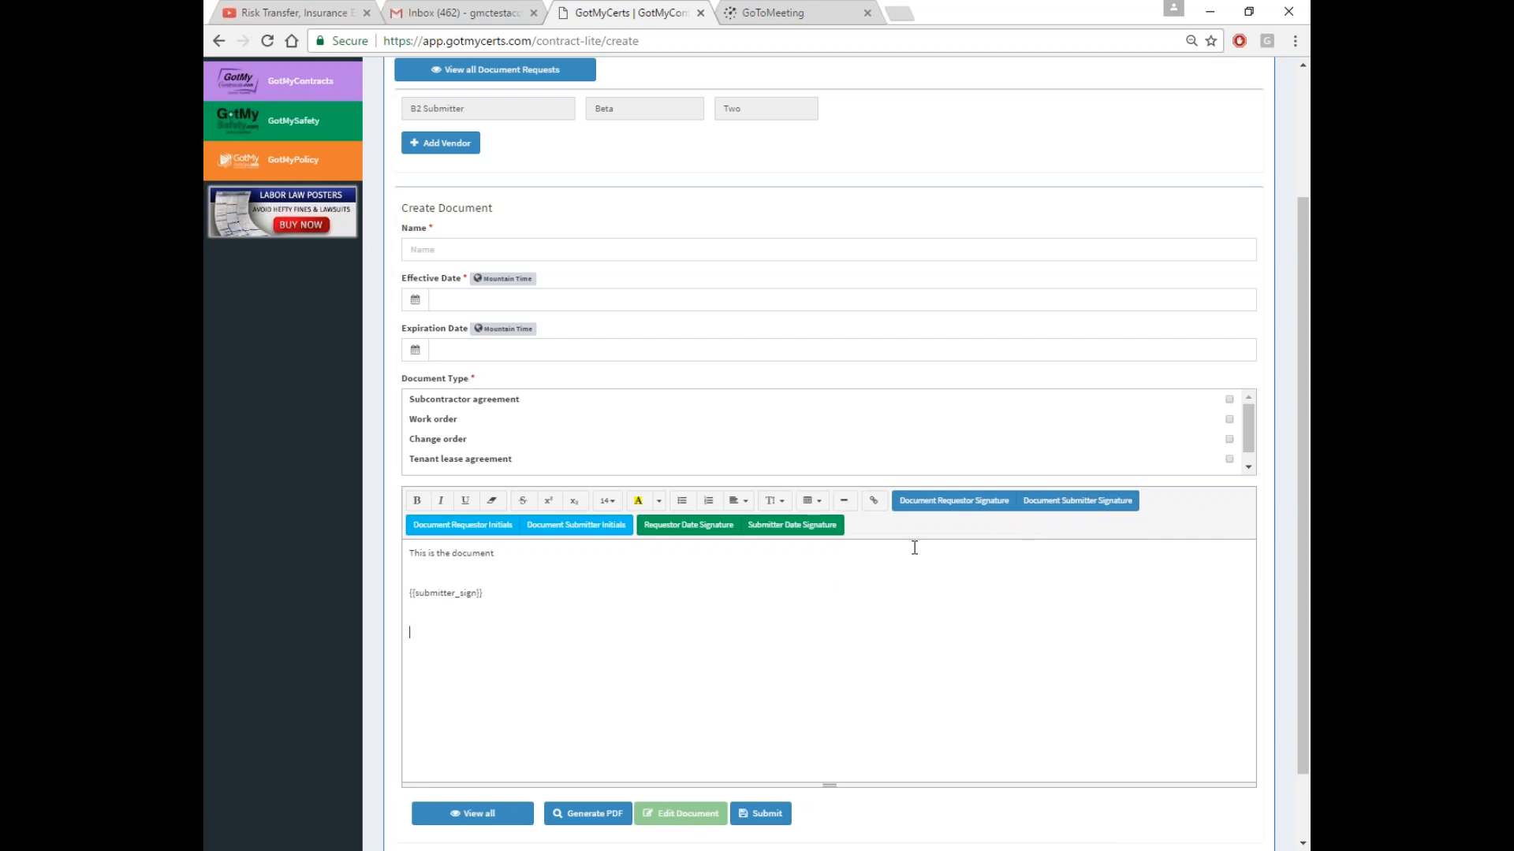
click(954, 502)
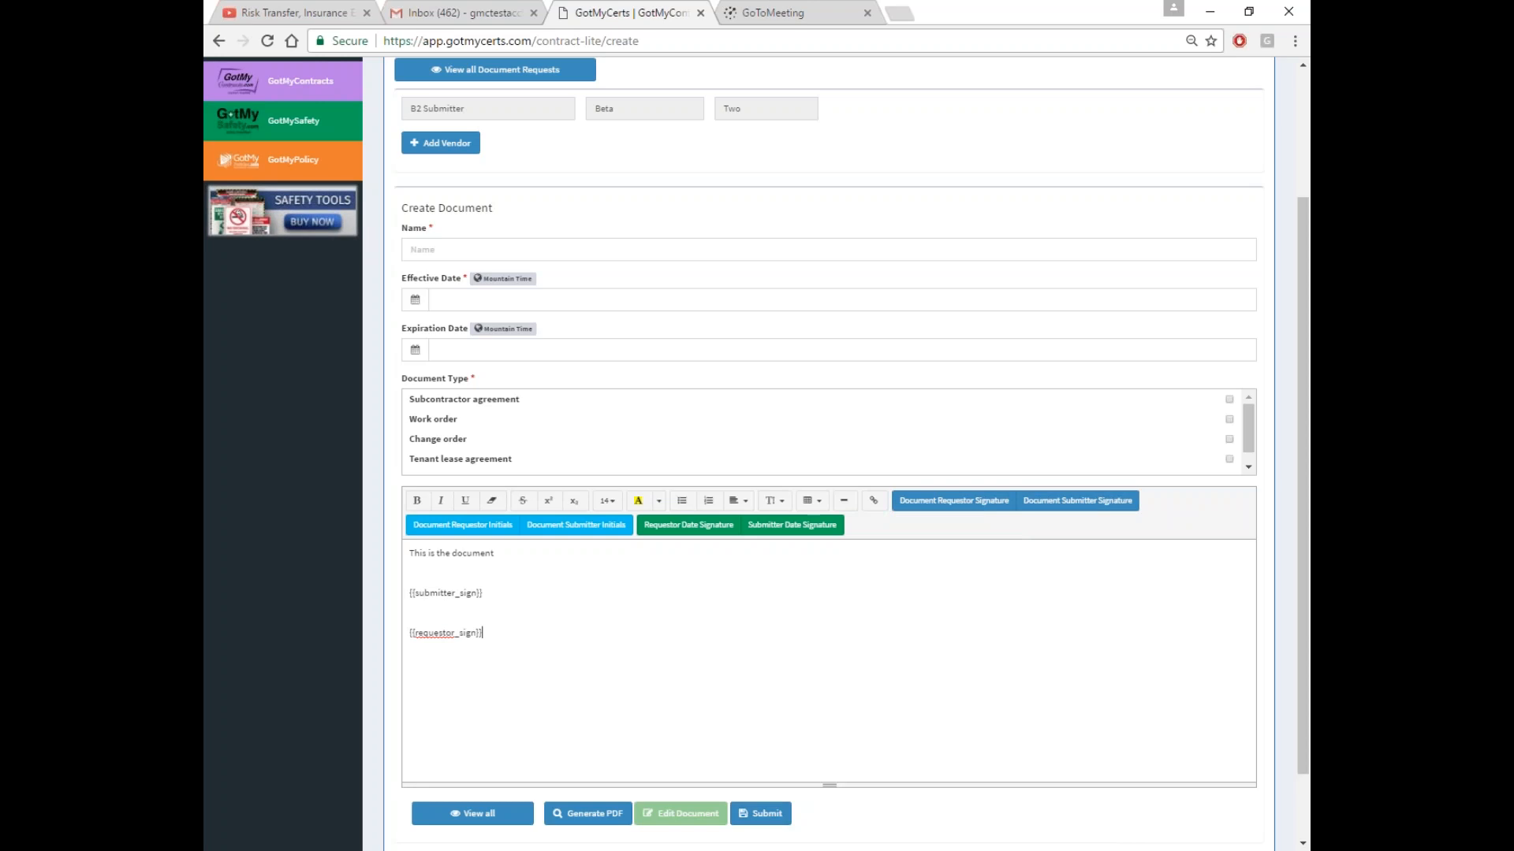
scroll(736, 737, up, 3)
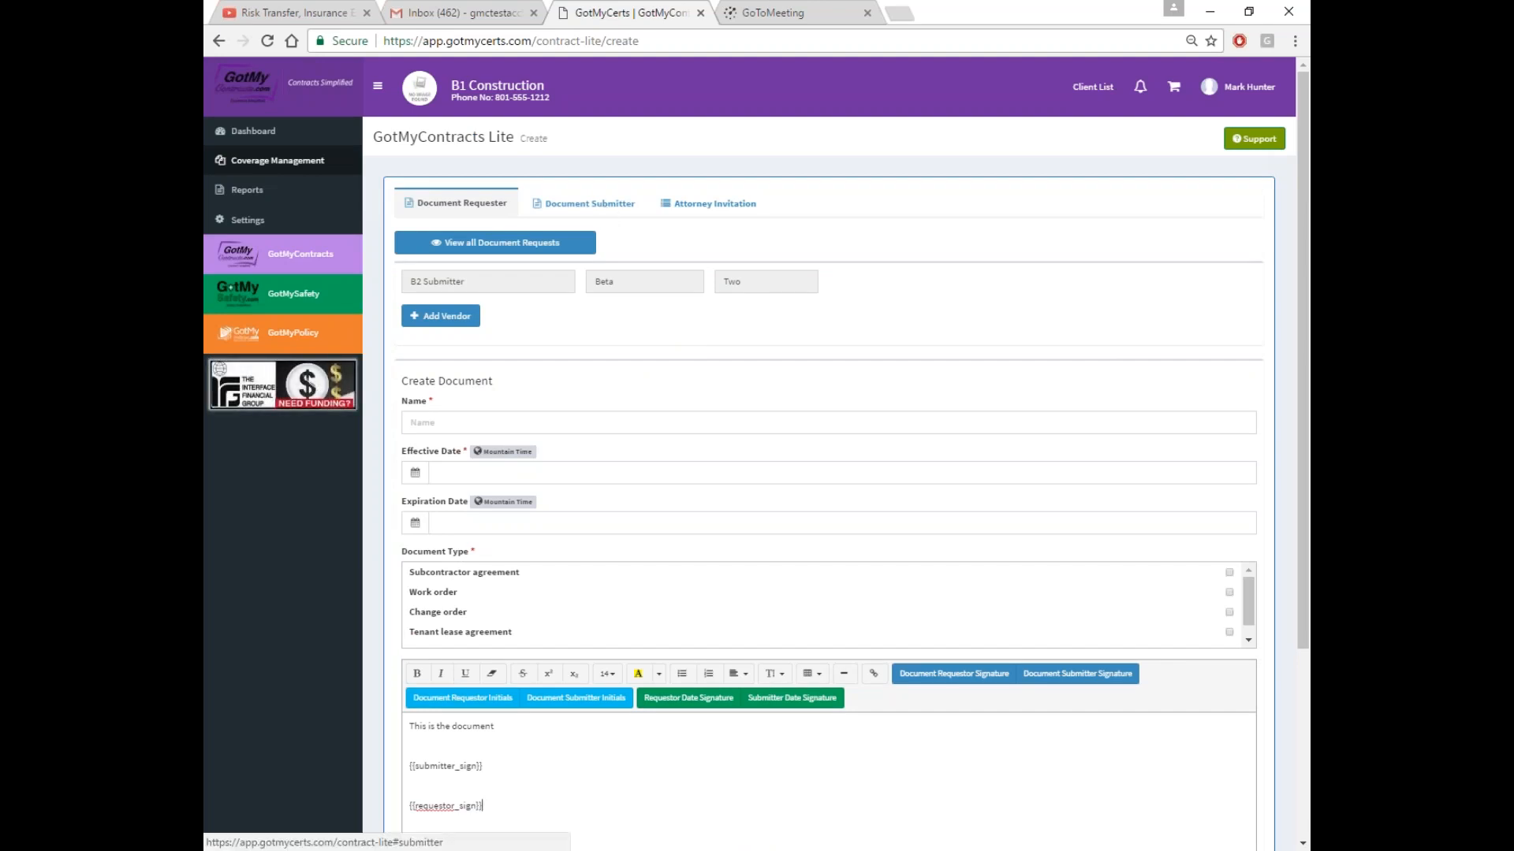
Set effective date 05/01/2017, name Test, and type Subcontractor agreement
click(470, 472)
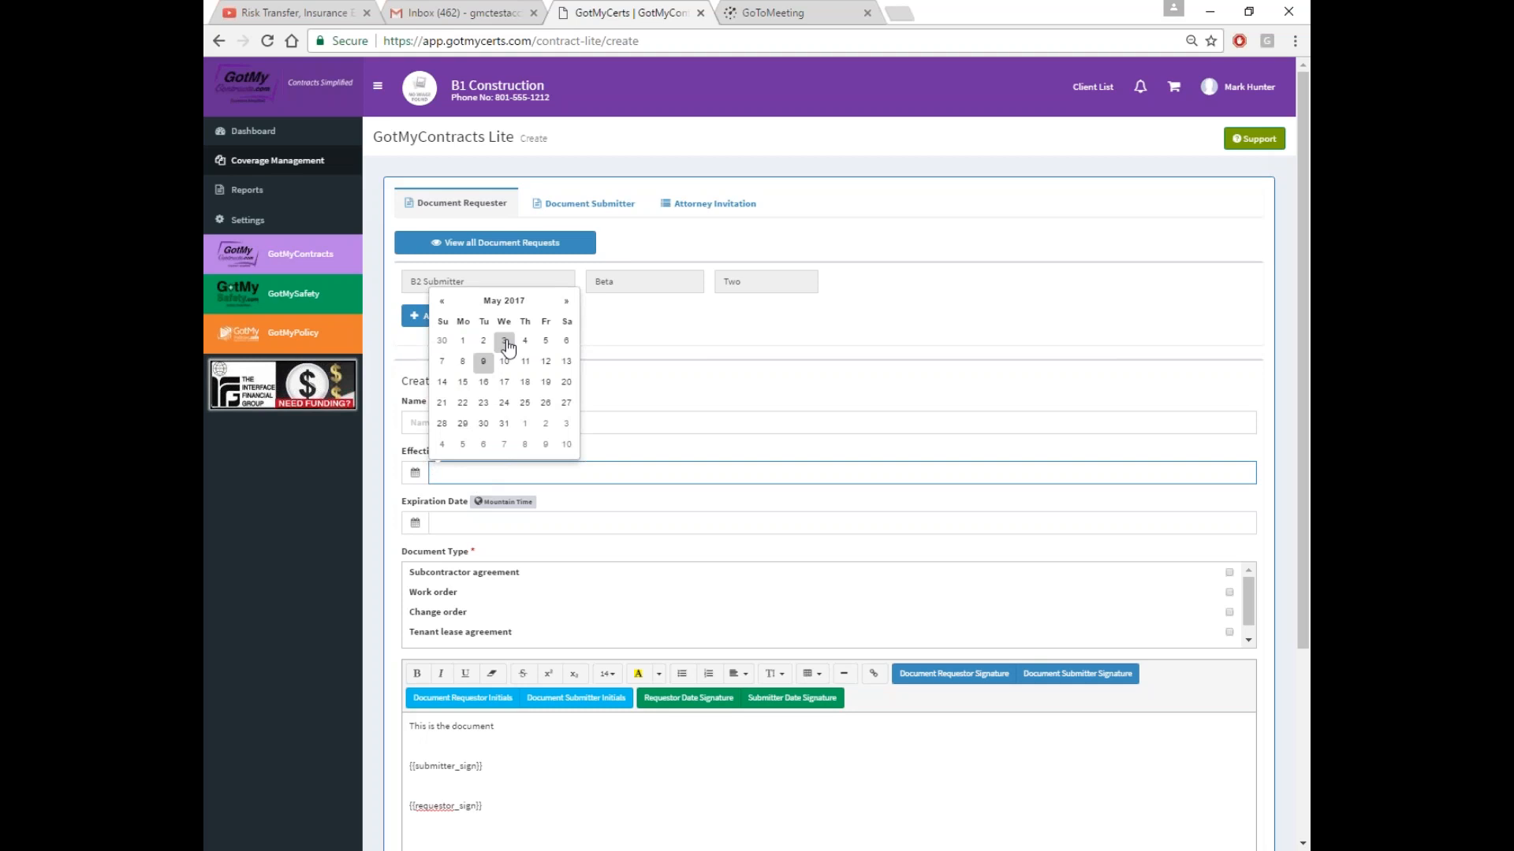
click(462, 341)
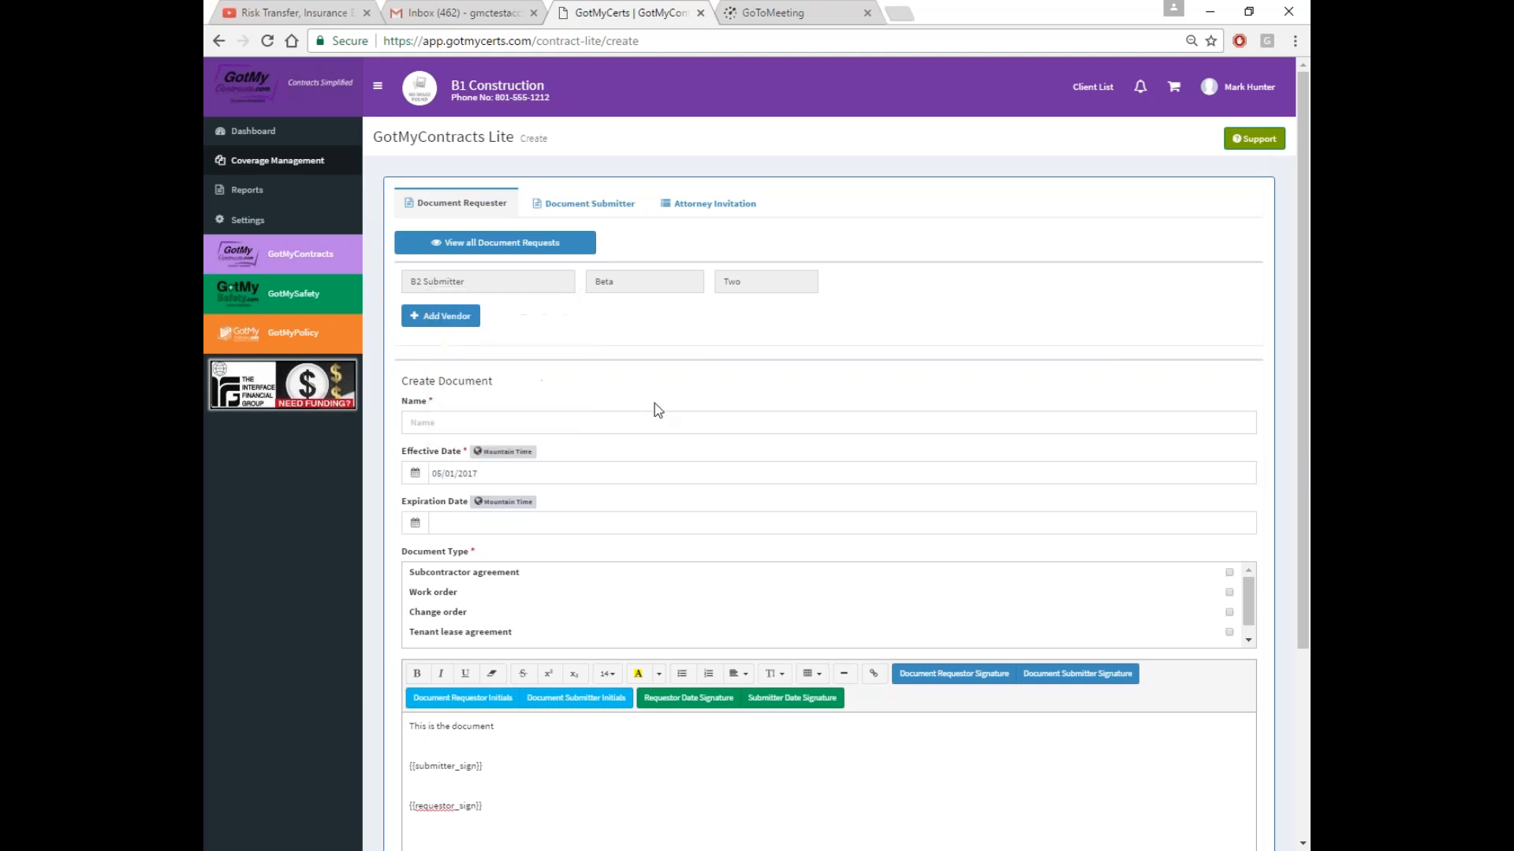
click(521, 426)
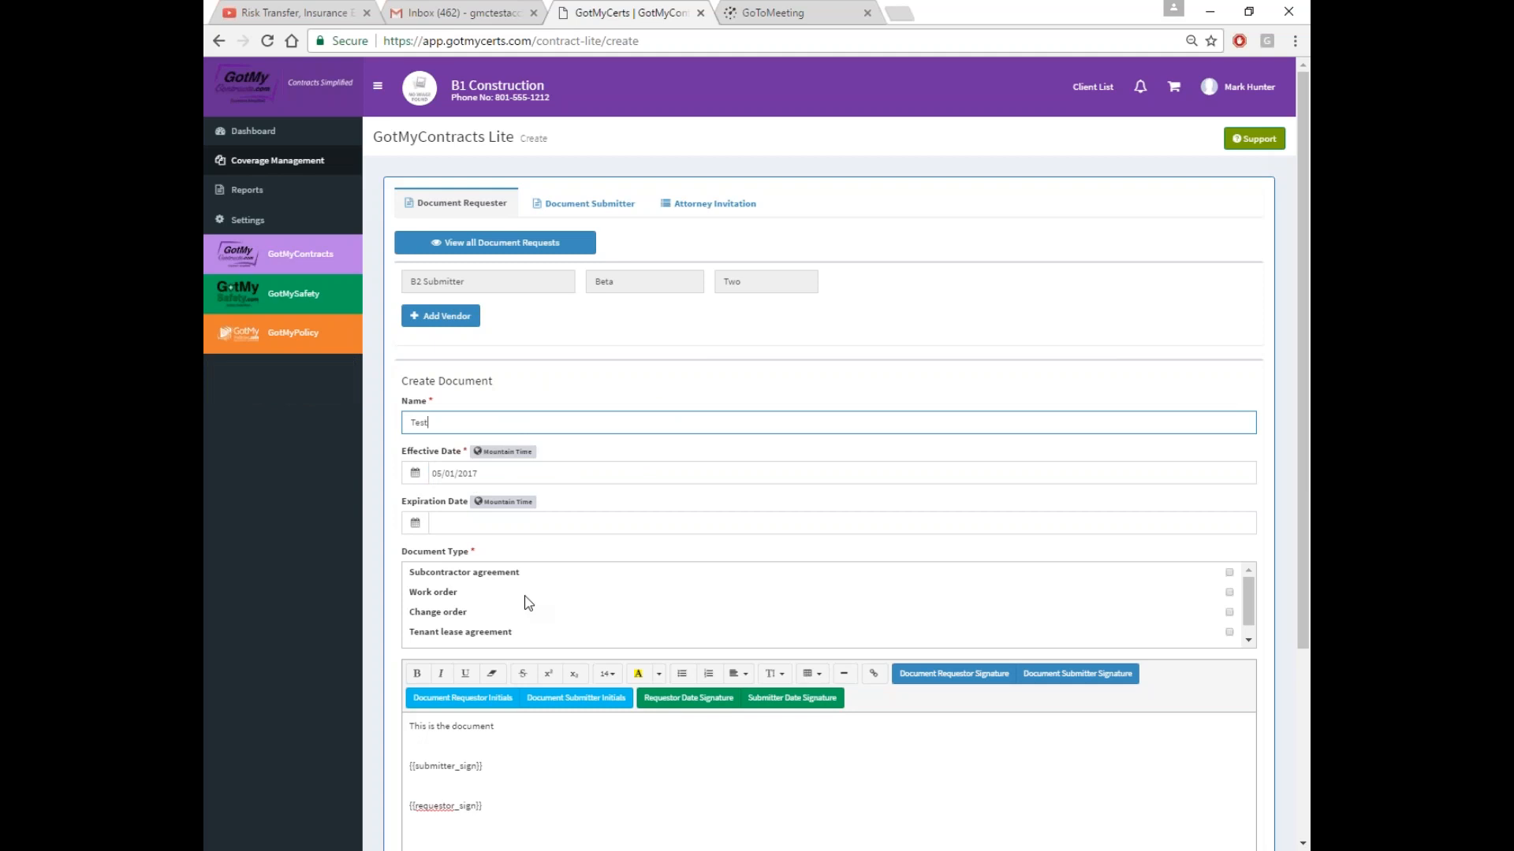
drag(1230, 573, 1222, 574)
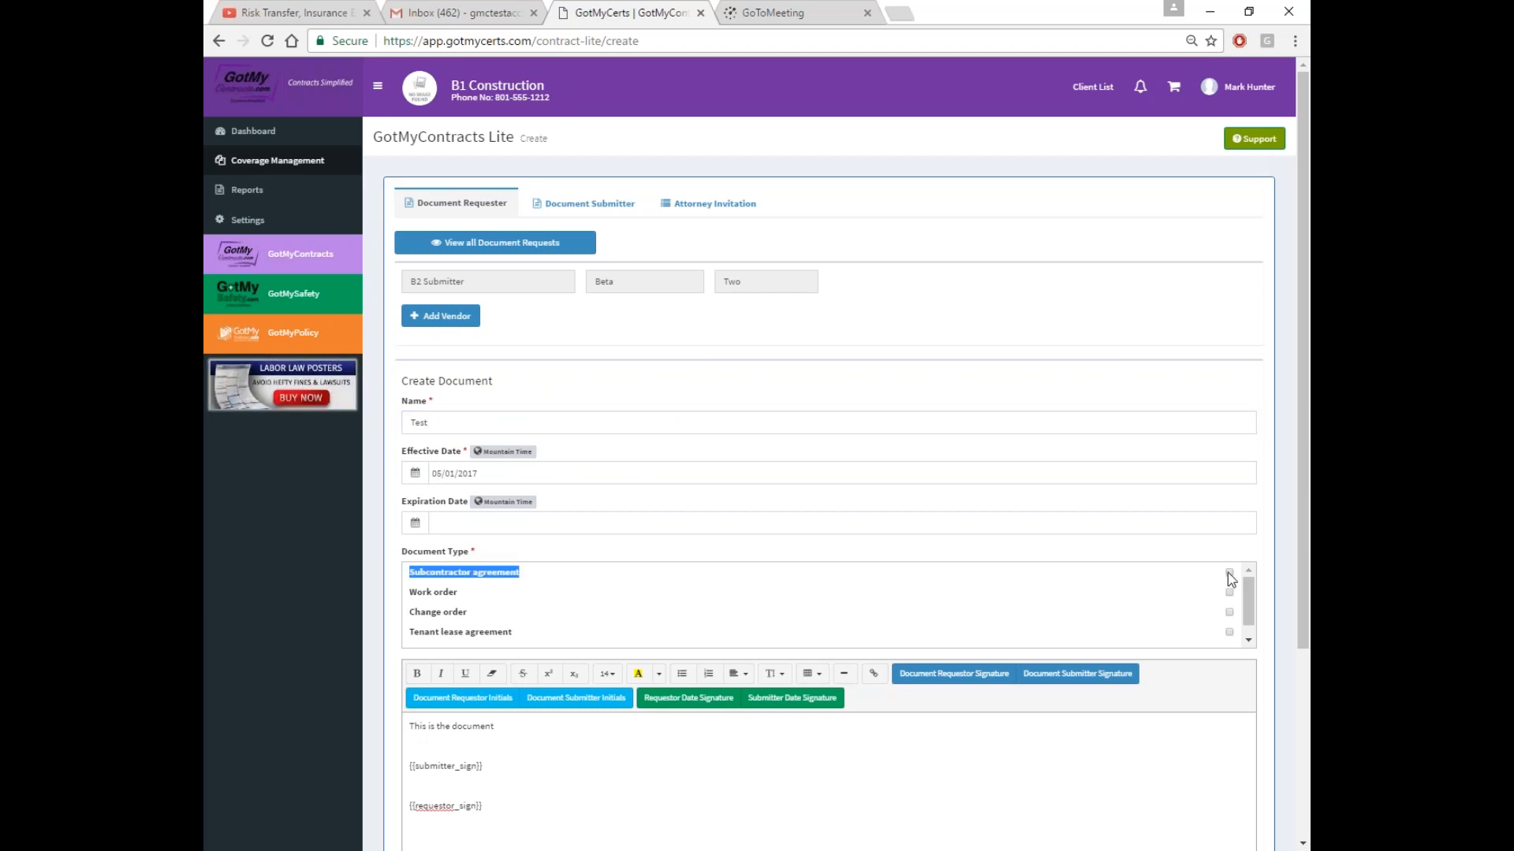
scroll(1223, 579, down, 1)
scroll(1223, 579, up, 1)
click(1228, 573)
Submit the Test document request, then go to Gmail
scroll(1103, 636, down, 4)
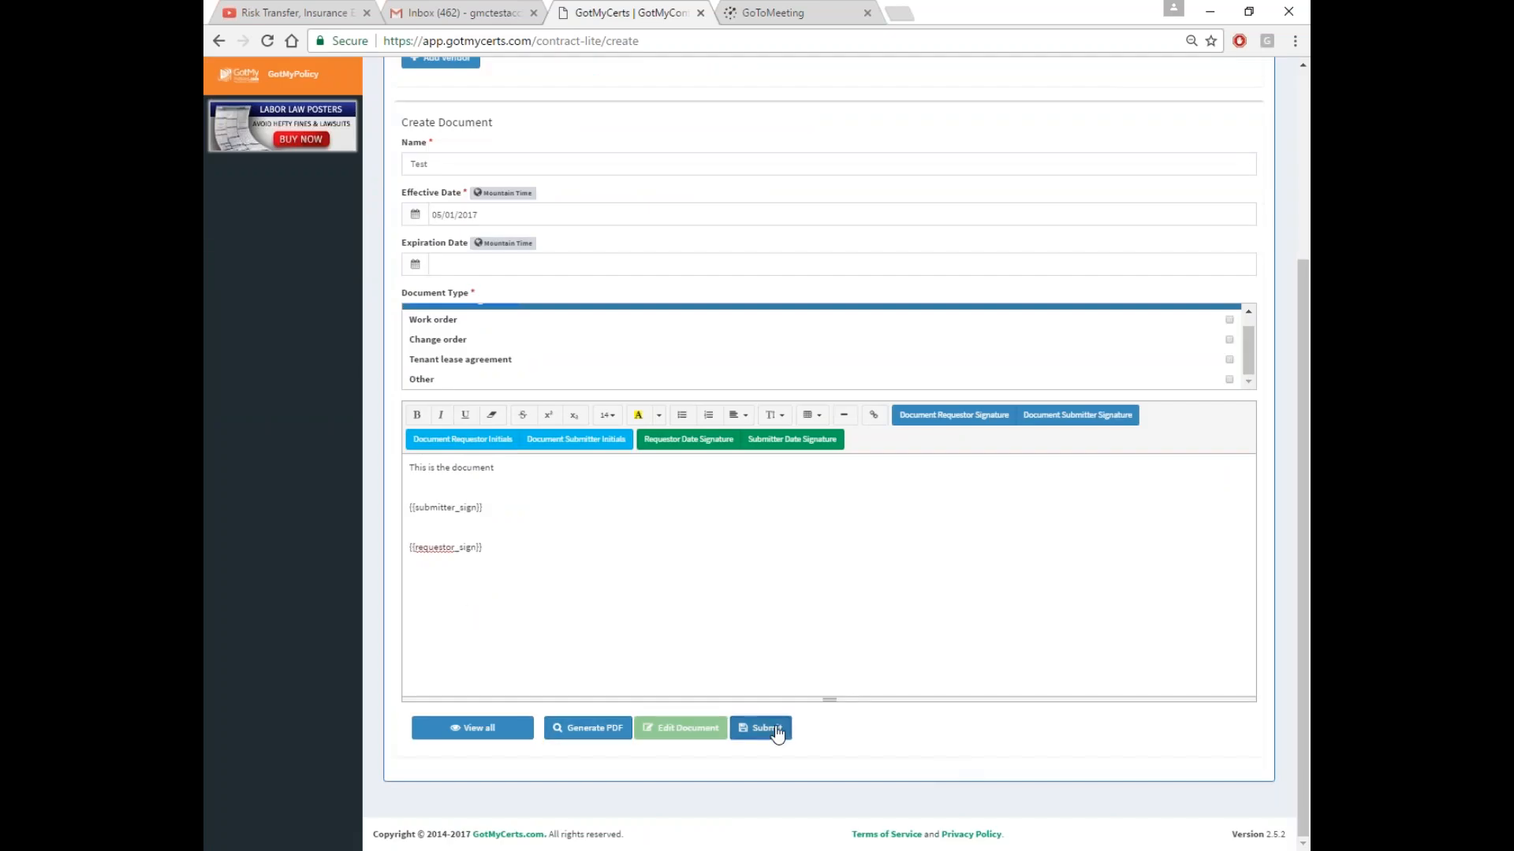
click(776, 729)
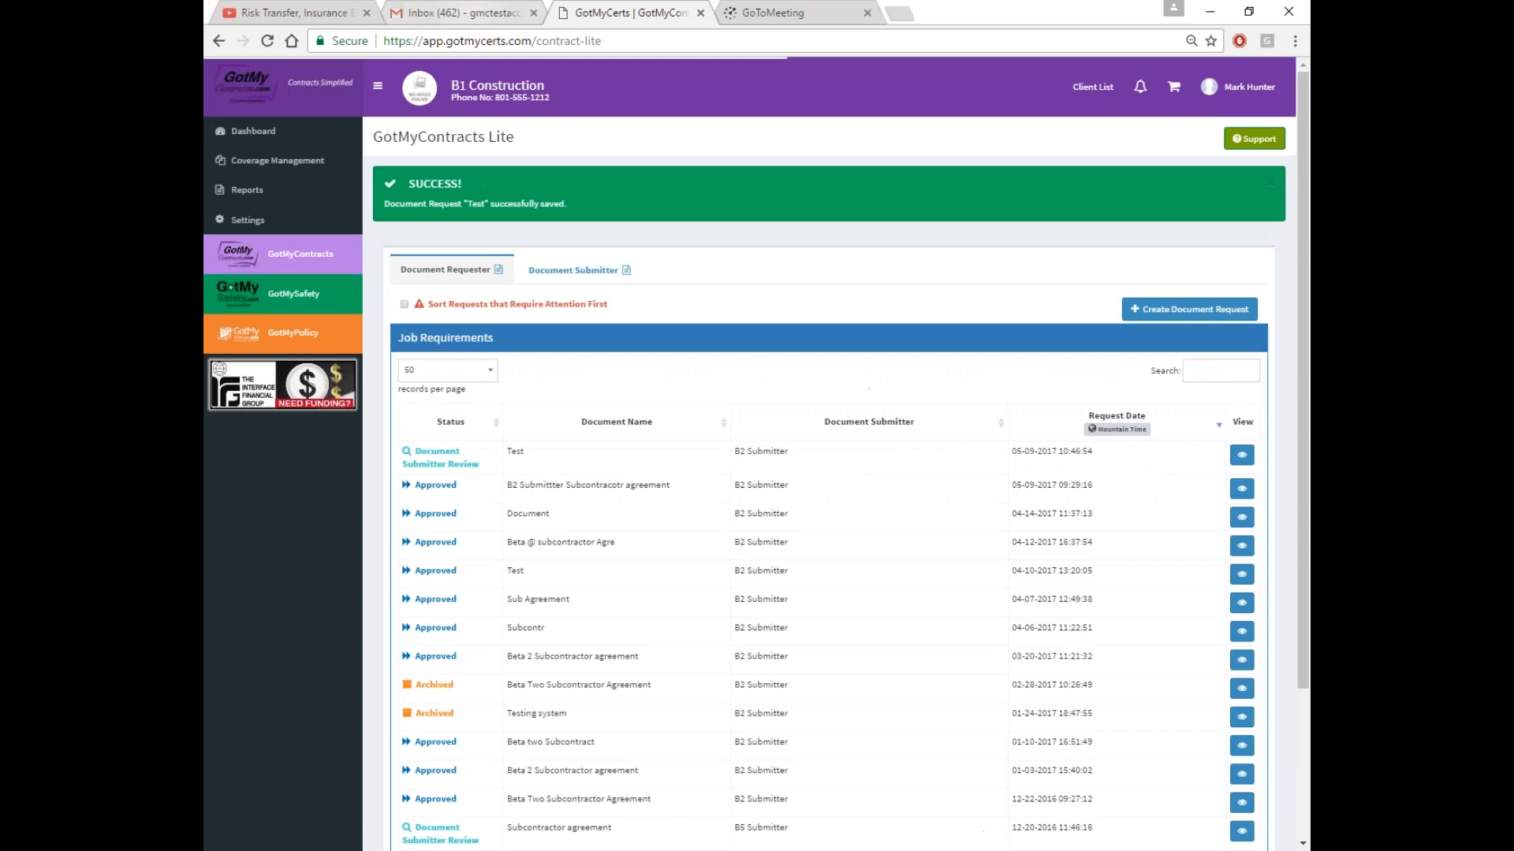
click(462, 13)
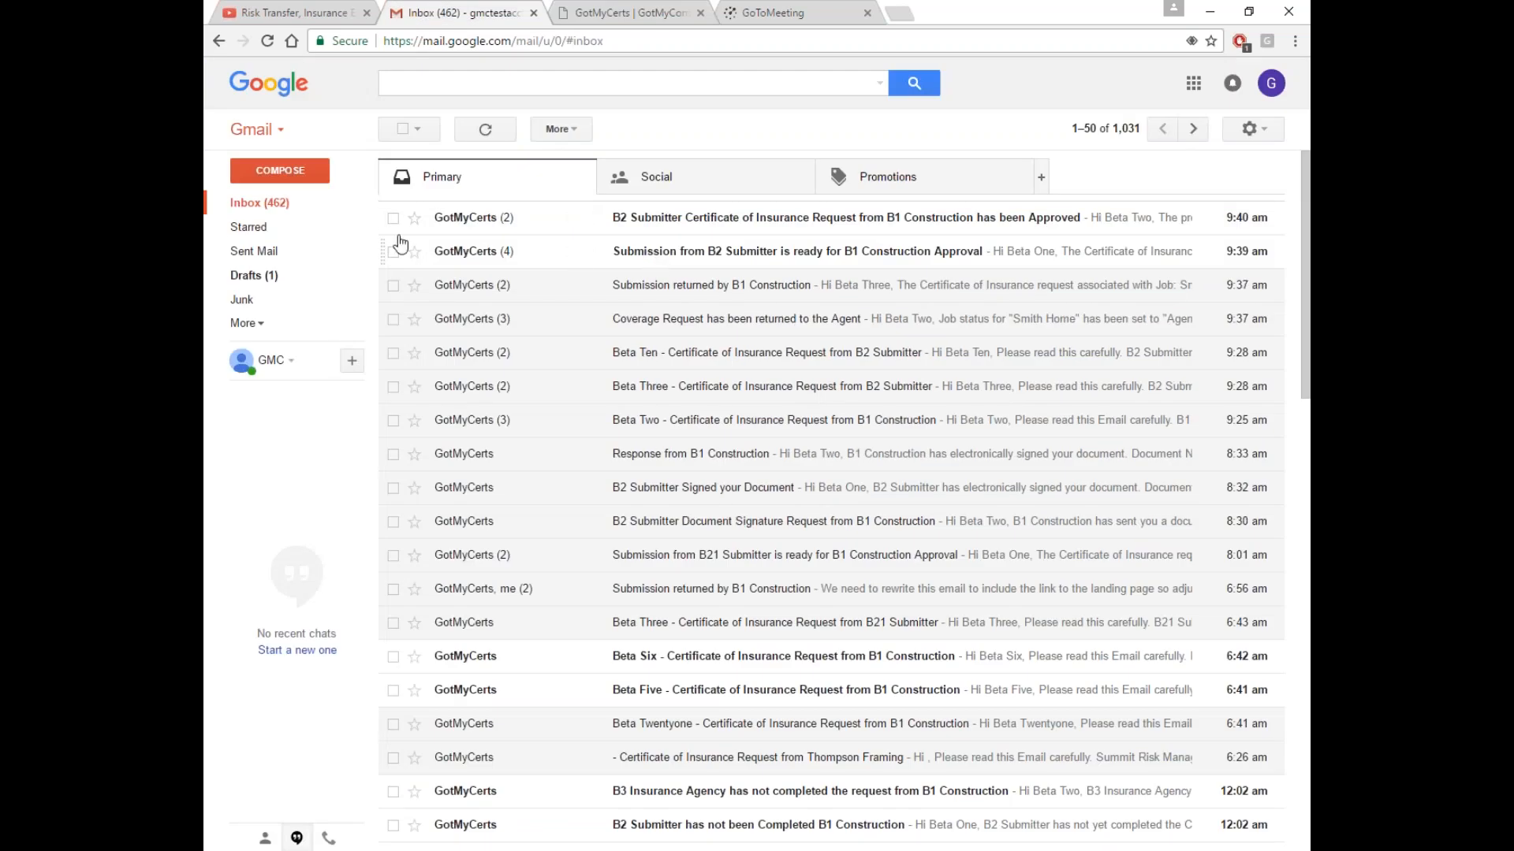
Read the B2 Submitter submission-ready email and the certificate request approval email
click(726, 253)
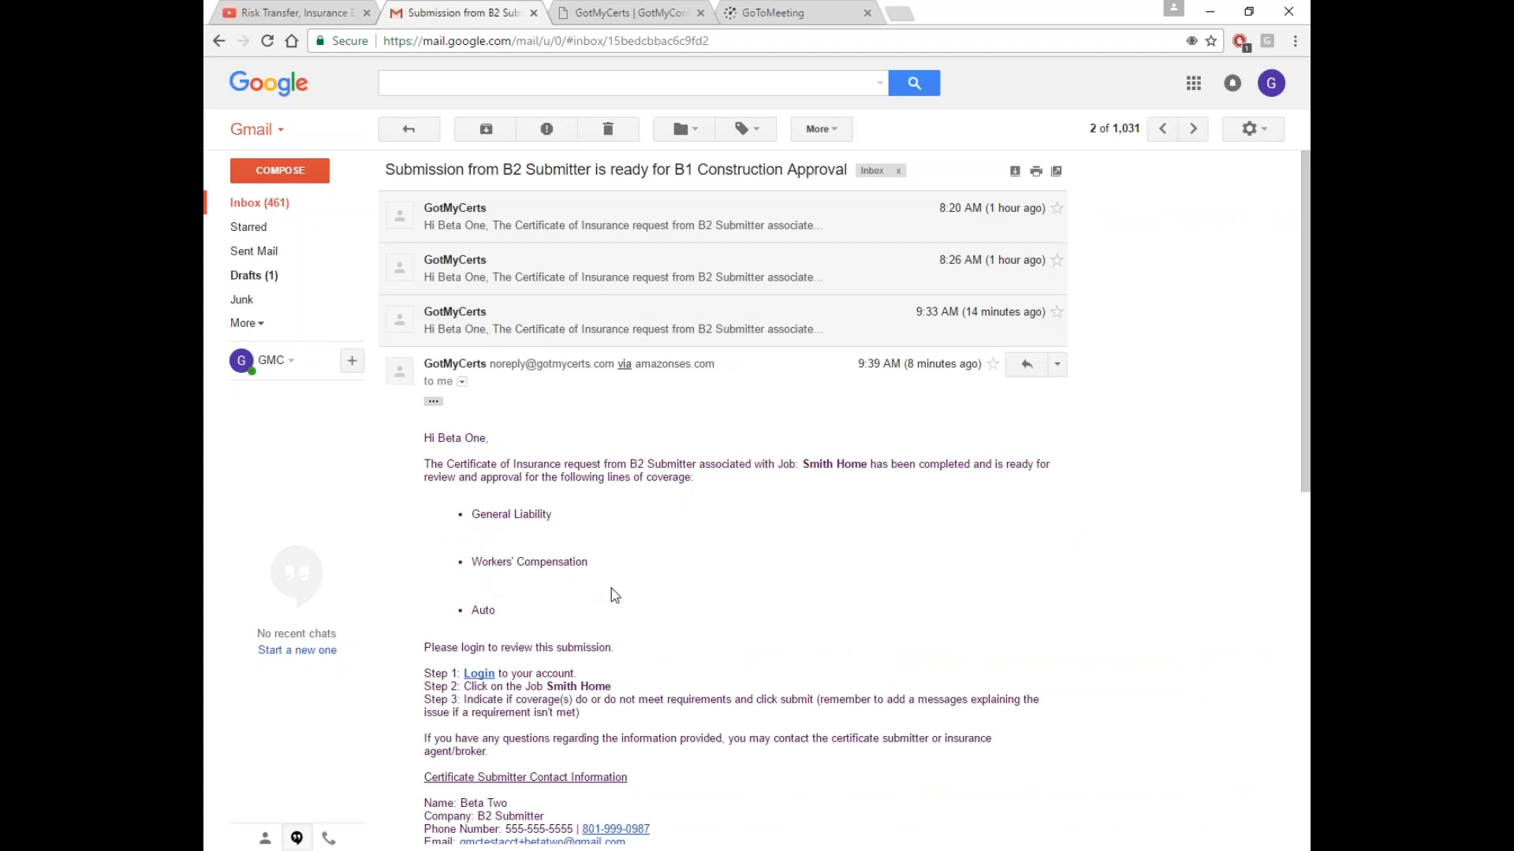
drag(802, 465, 867, 466)
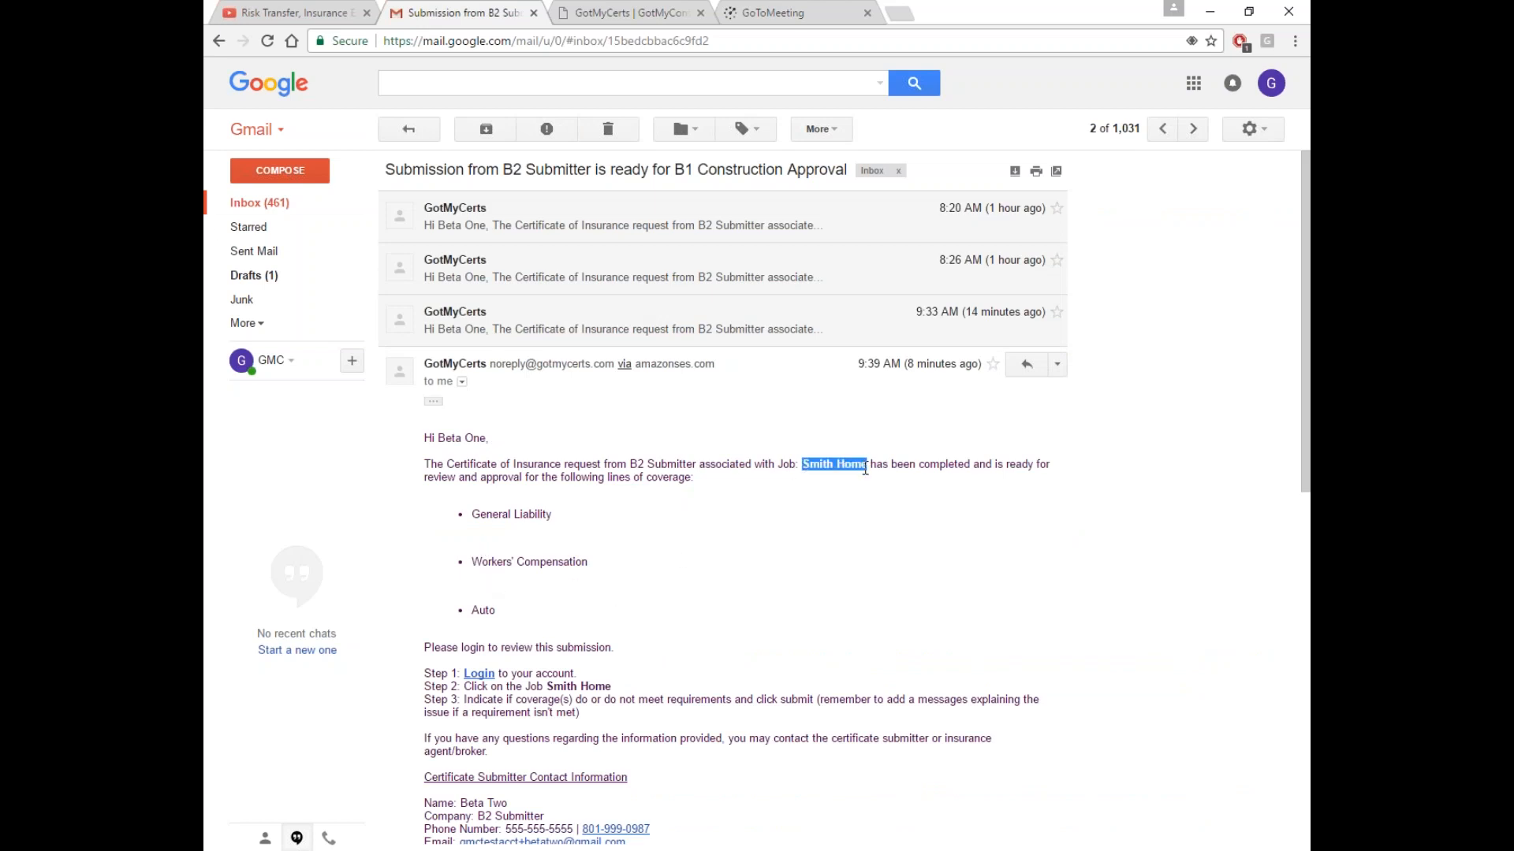
click(260, 203)
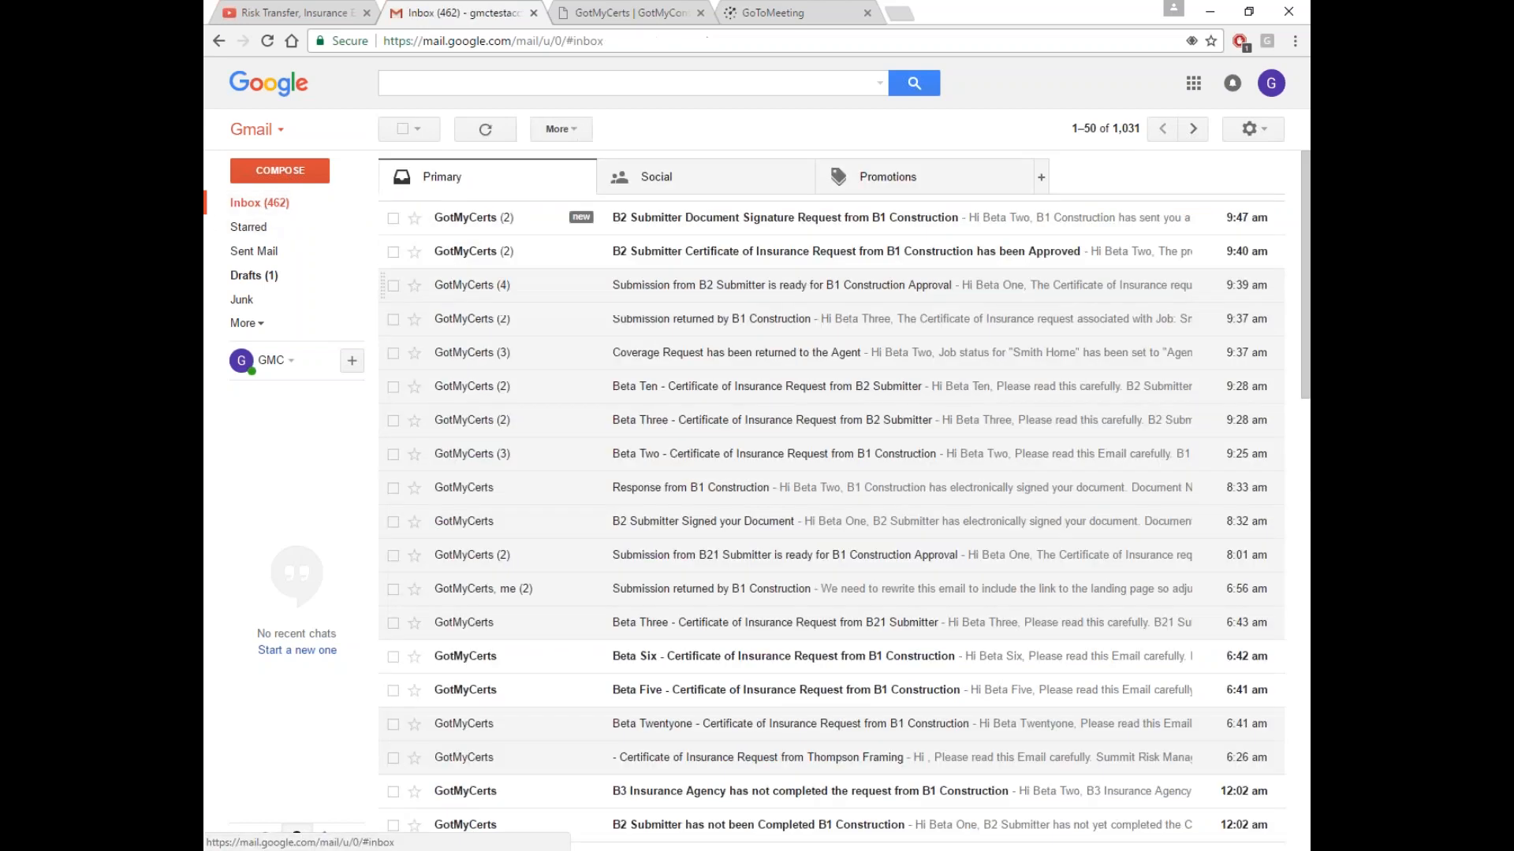
click(686, 253)
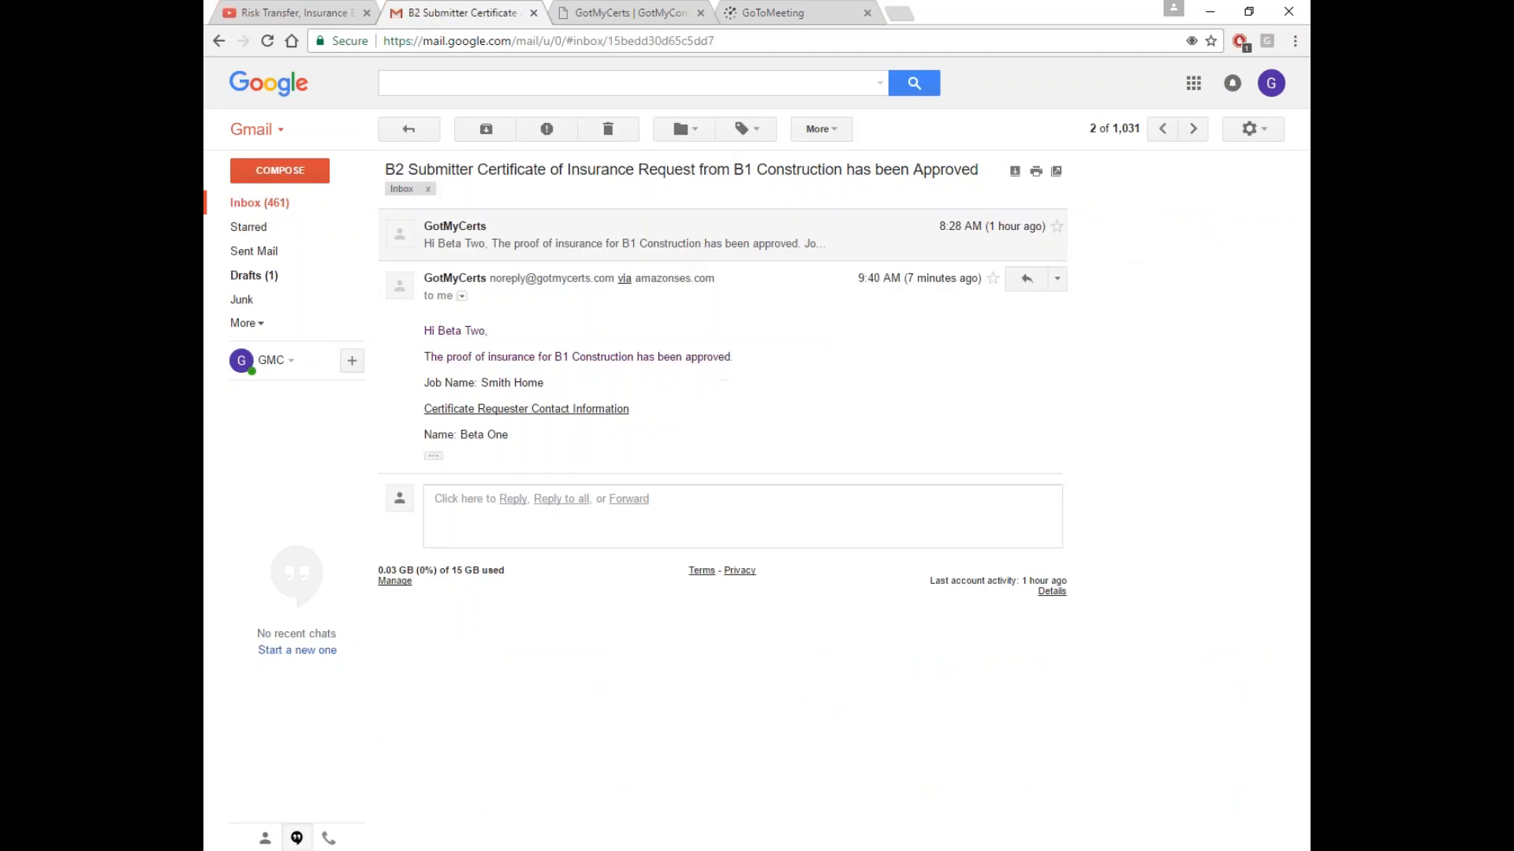
click(433, 456)
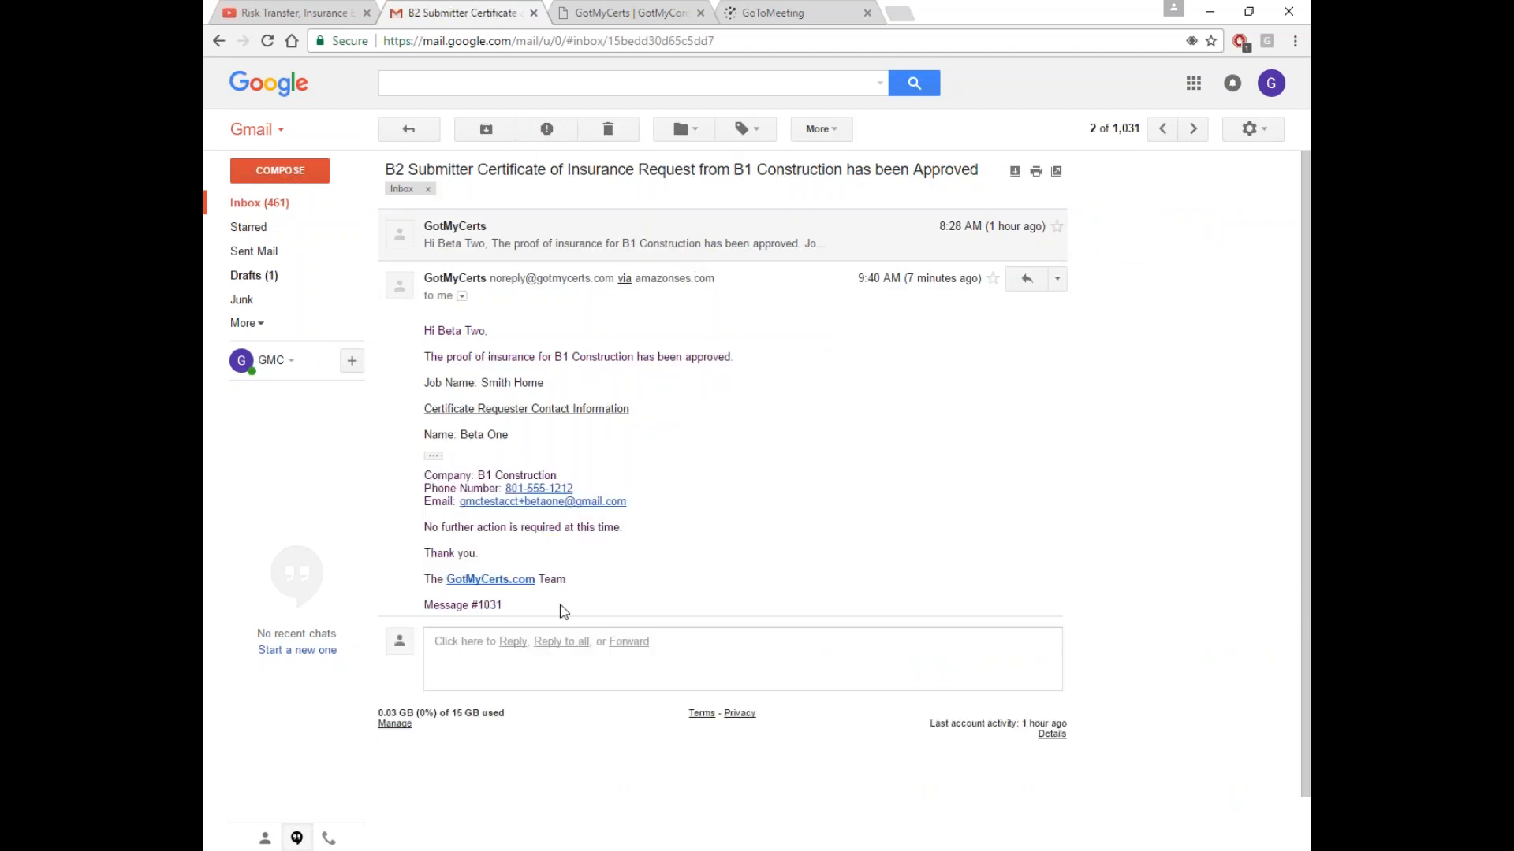
drag(424, 527, 627, 527)
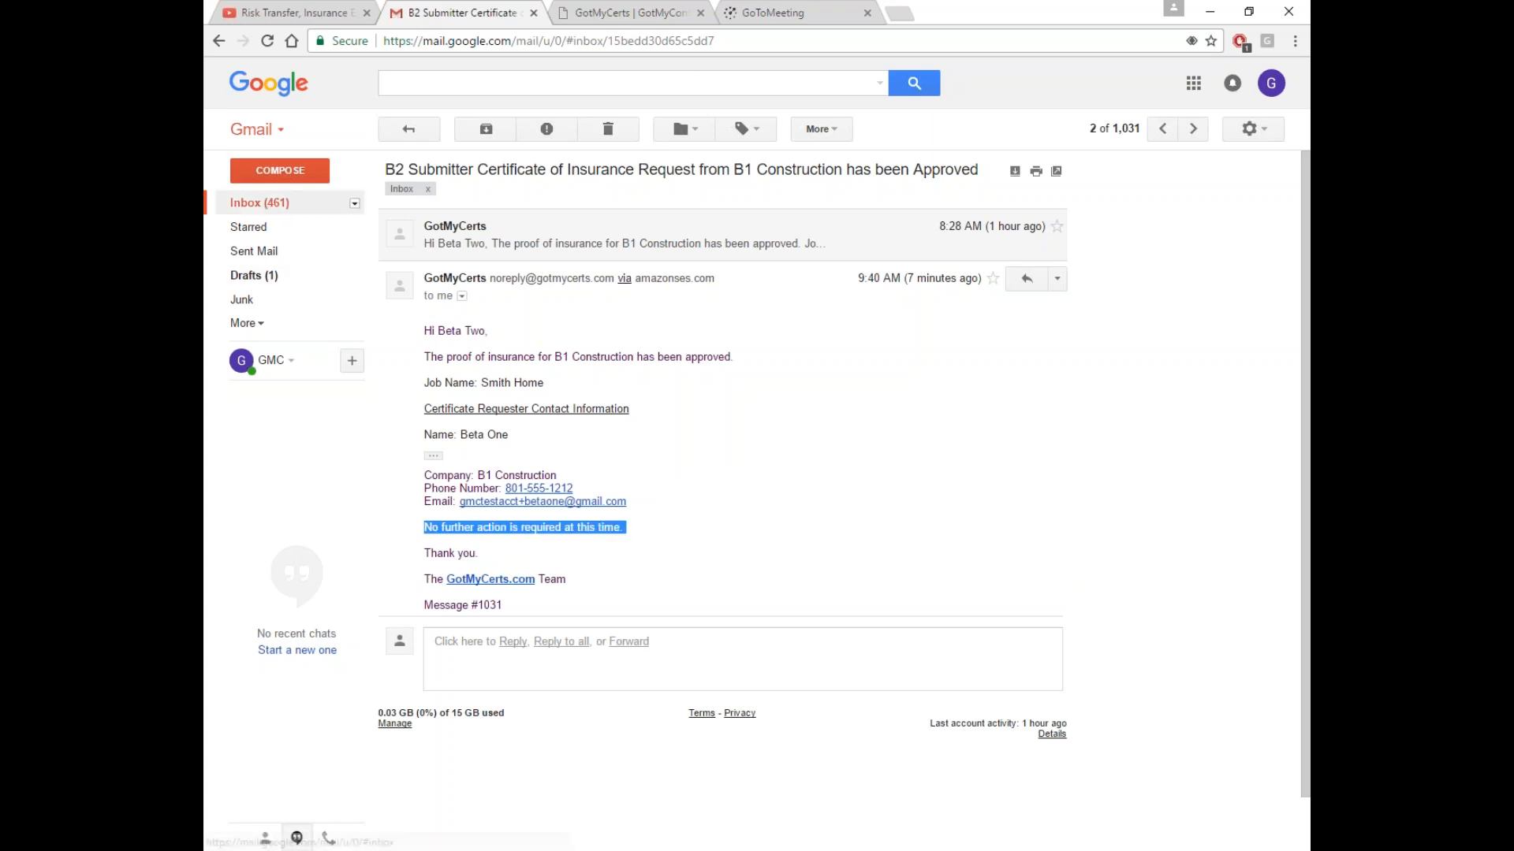
click(261, 203)
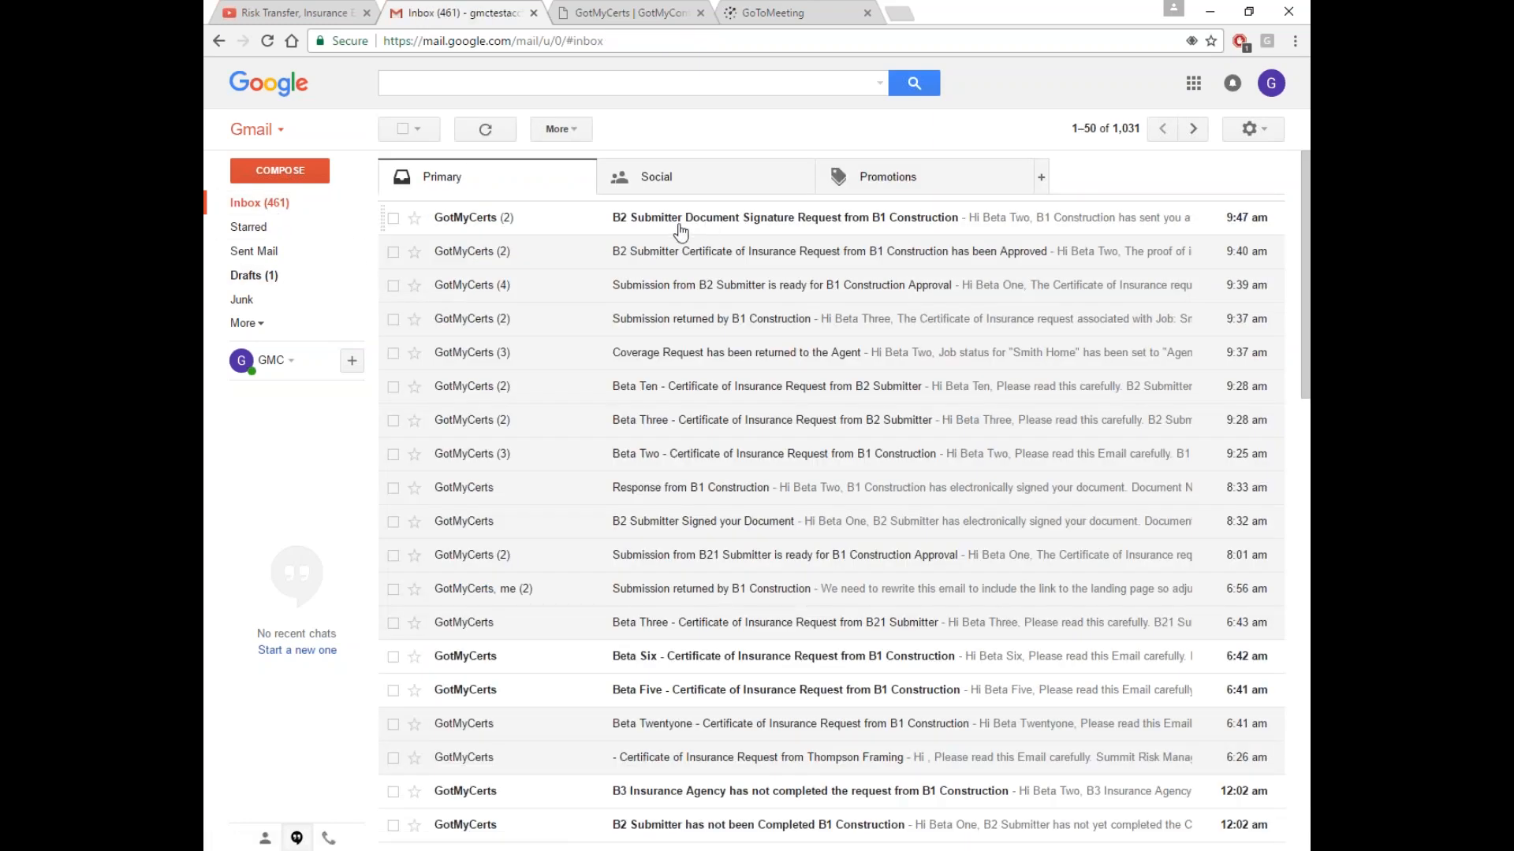
Read the Test document signature request email, then open GotMyCerts' Client List
click(749, 225)
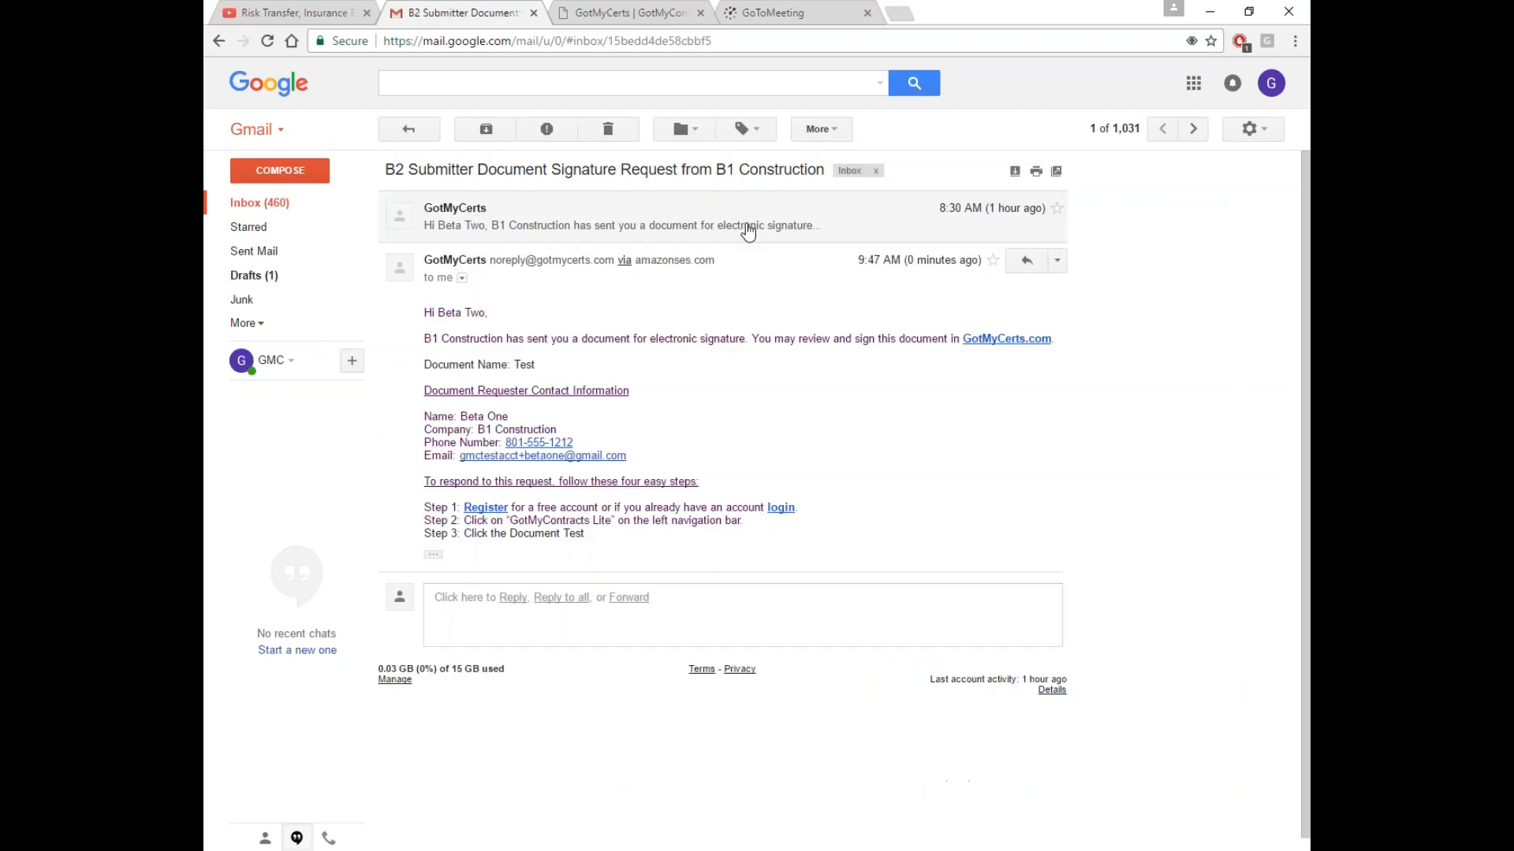
click(435, 557)
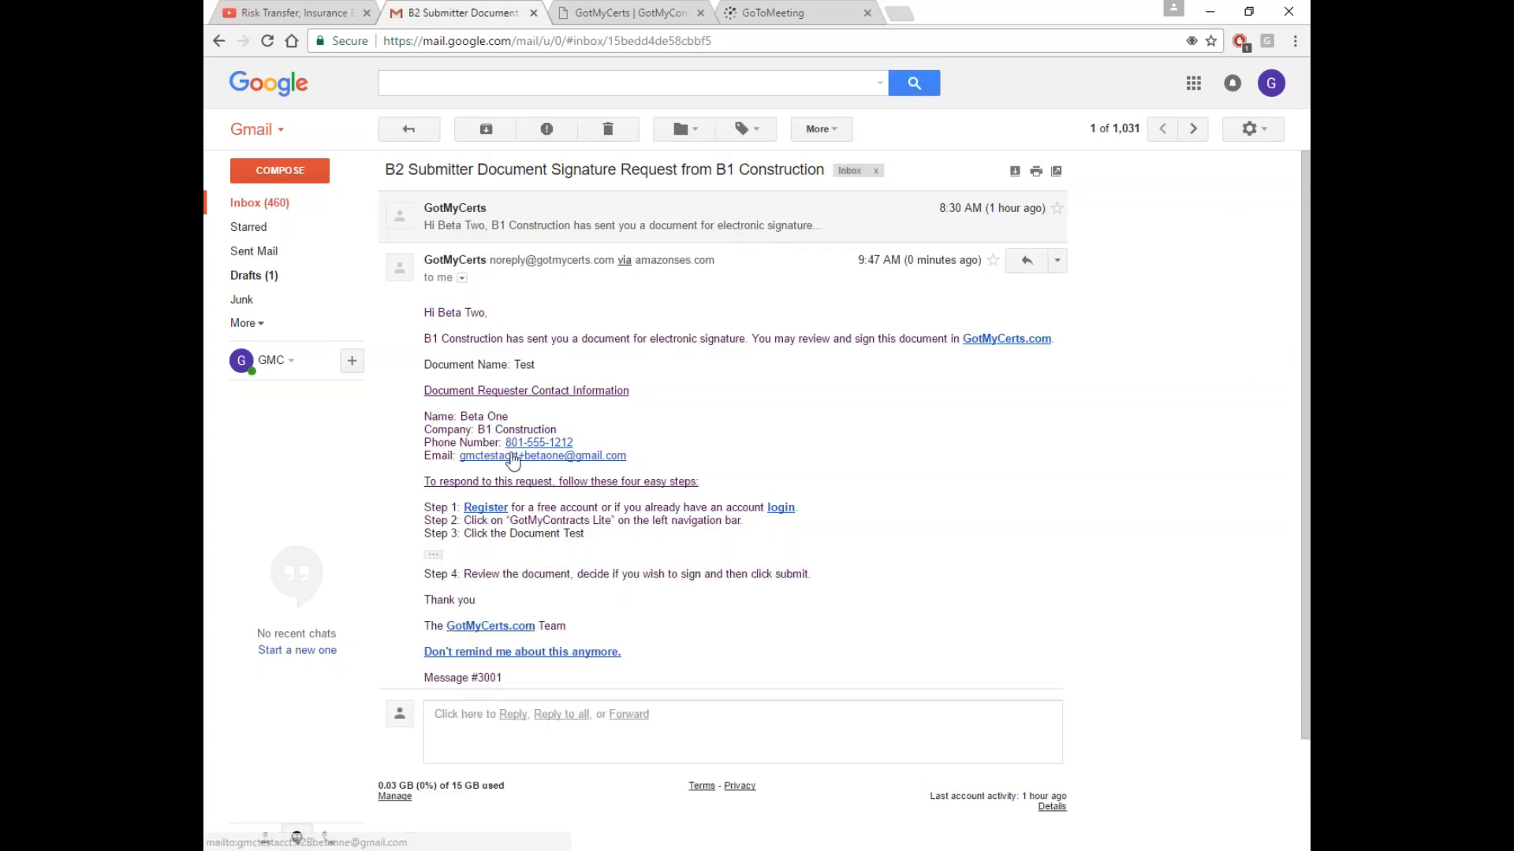
click(635, 16)
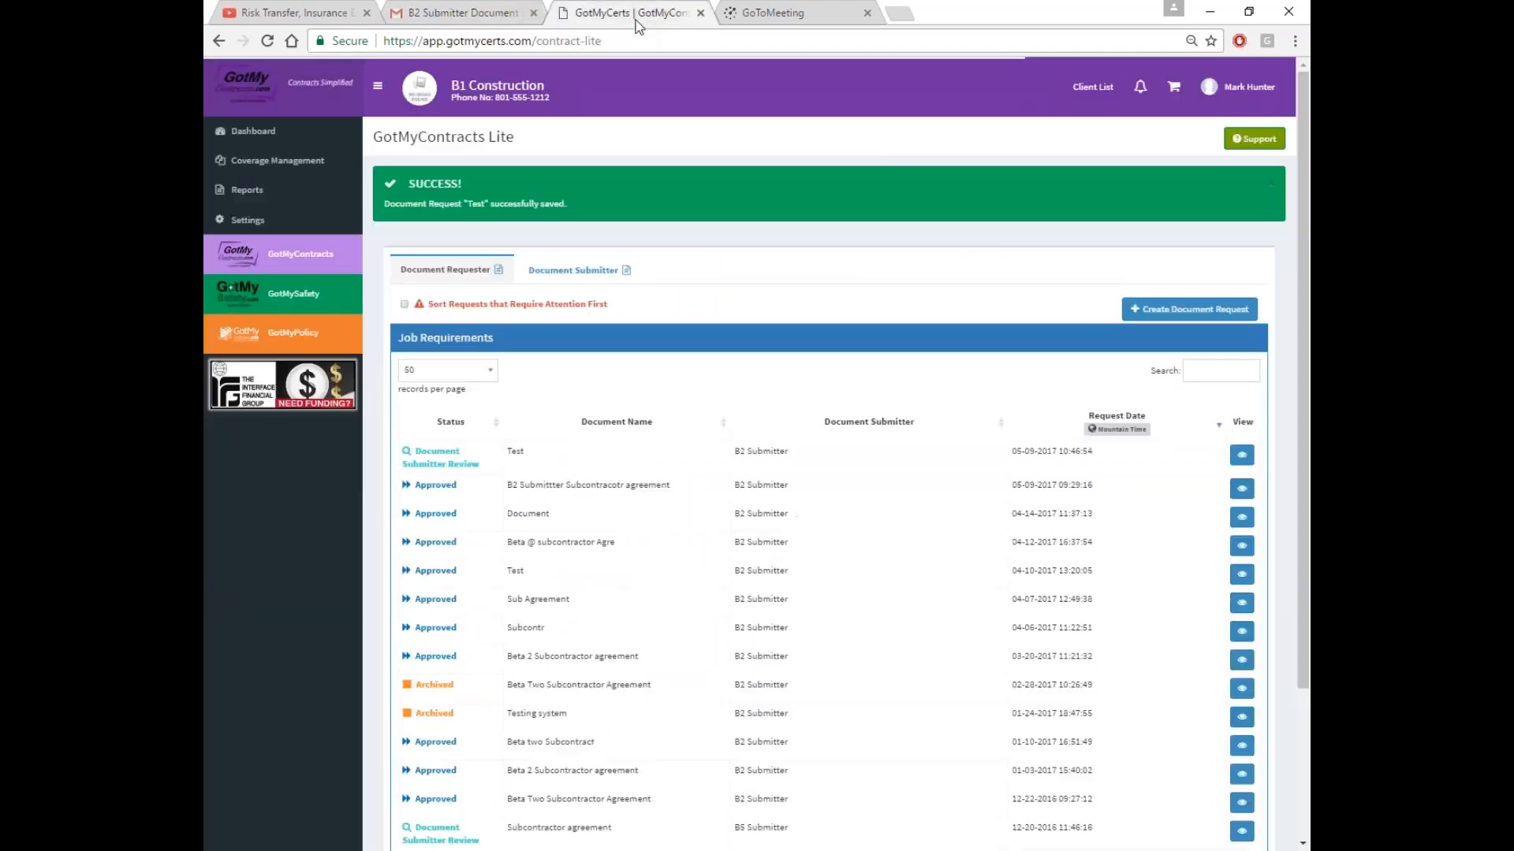
click(1092, 87)
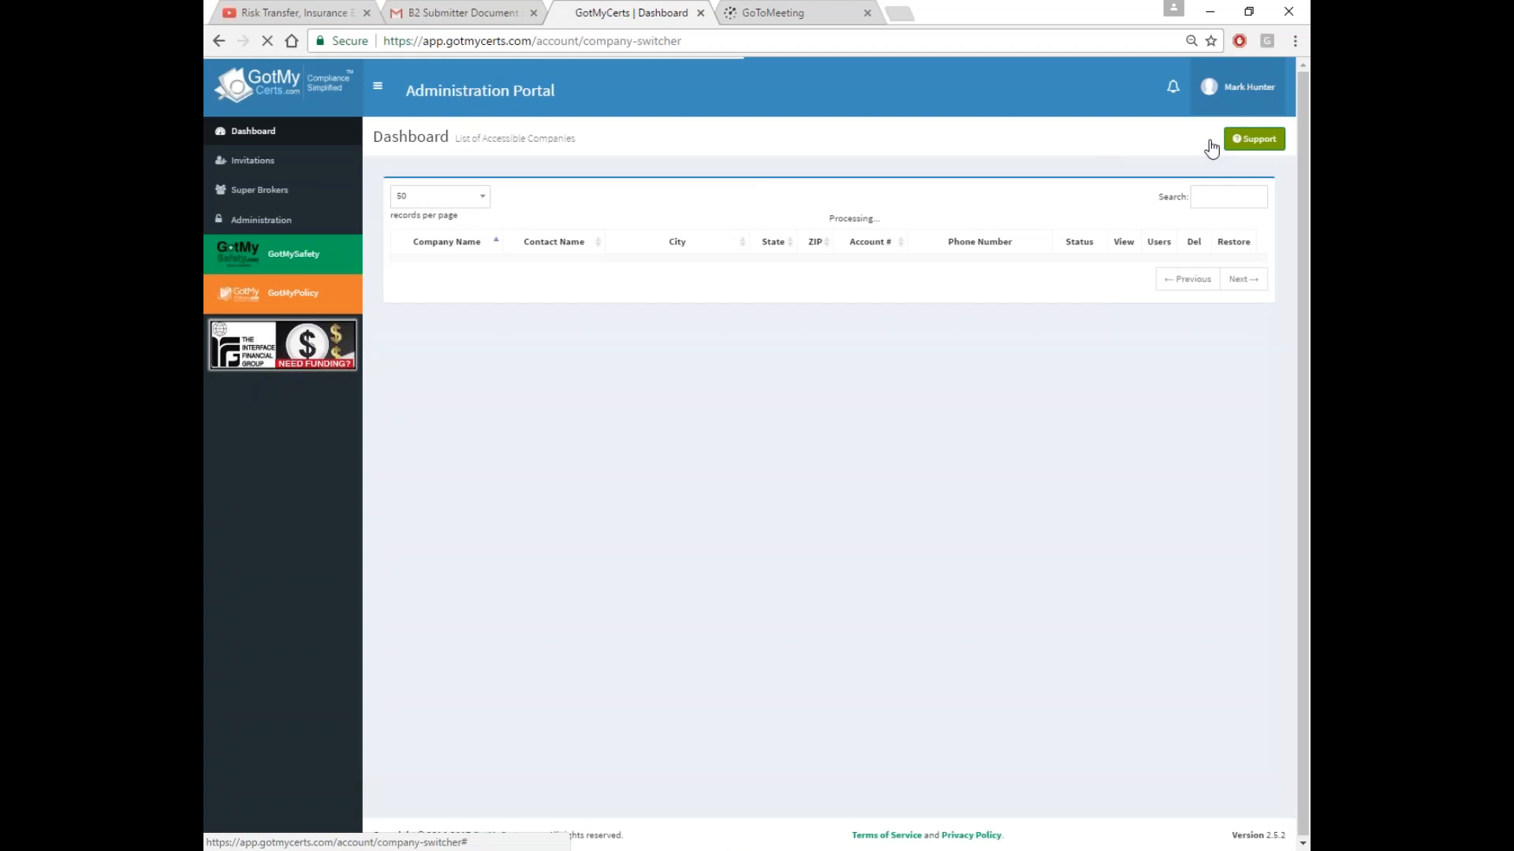
Search the company list and switch into the B2 Submitter account
click(1228, 197)
text(beta)
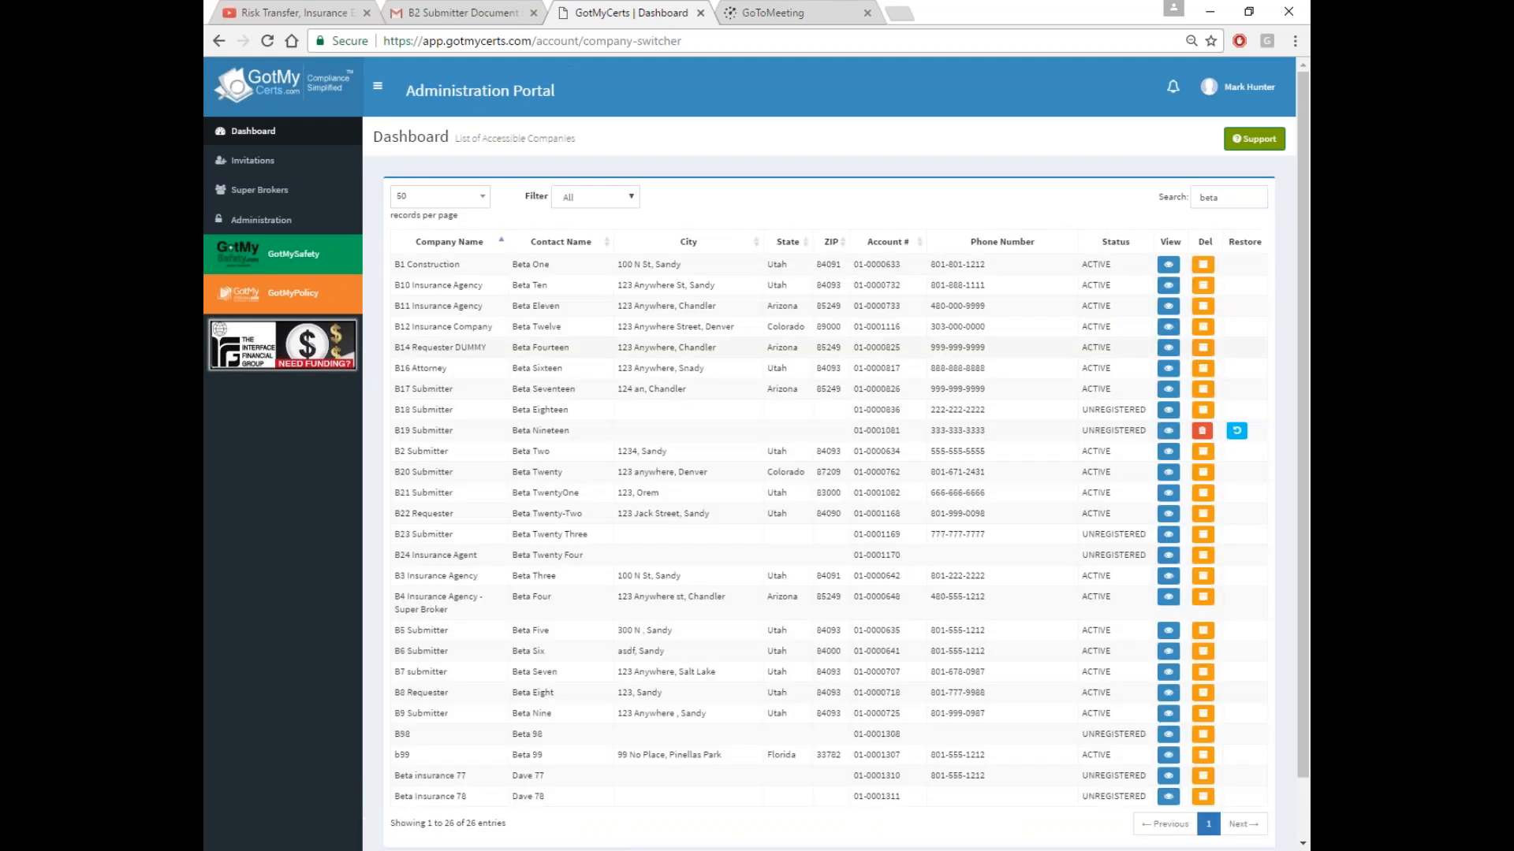
click(422, 453)
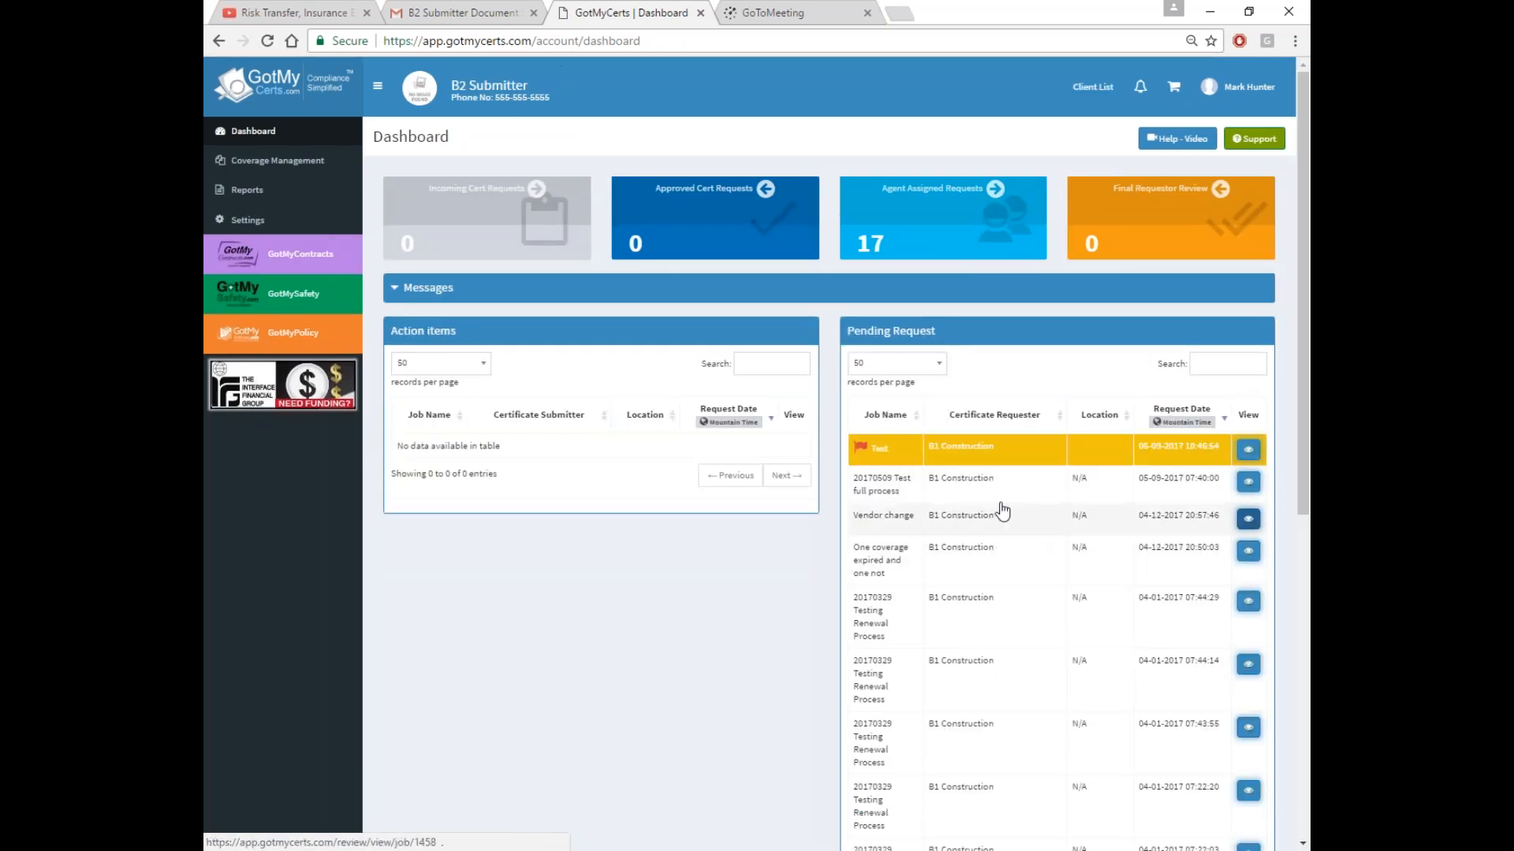
Open the pending Test request, sign it with both security answers, submit, and view Document Submitter requests
click(1062, 458)
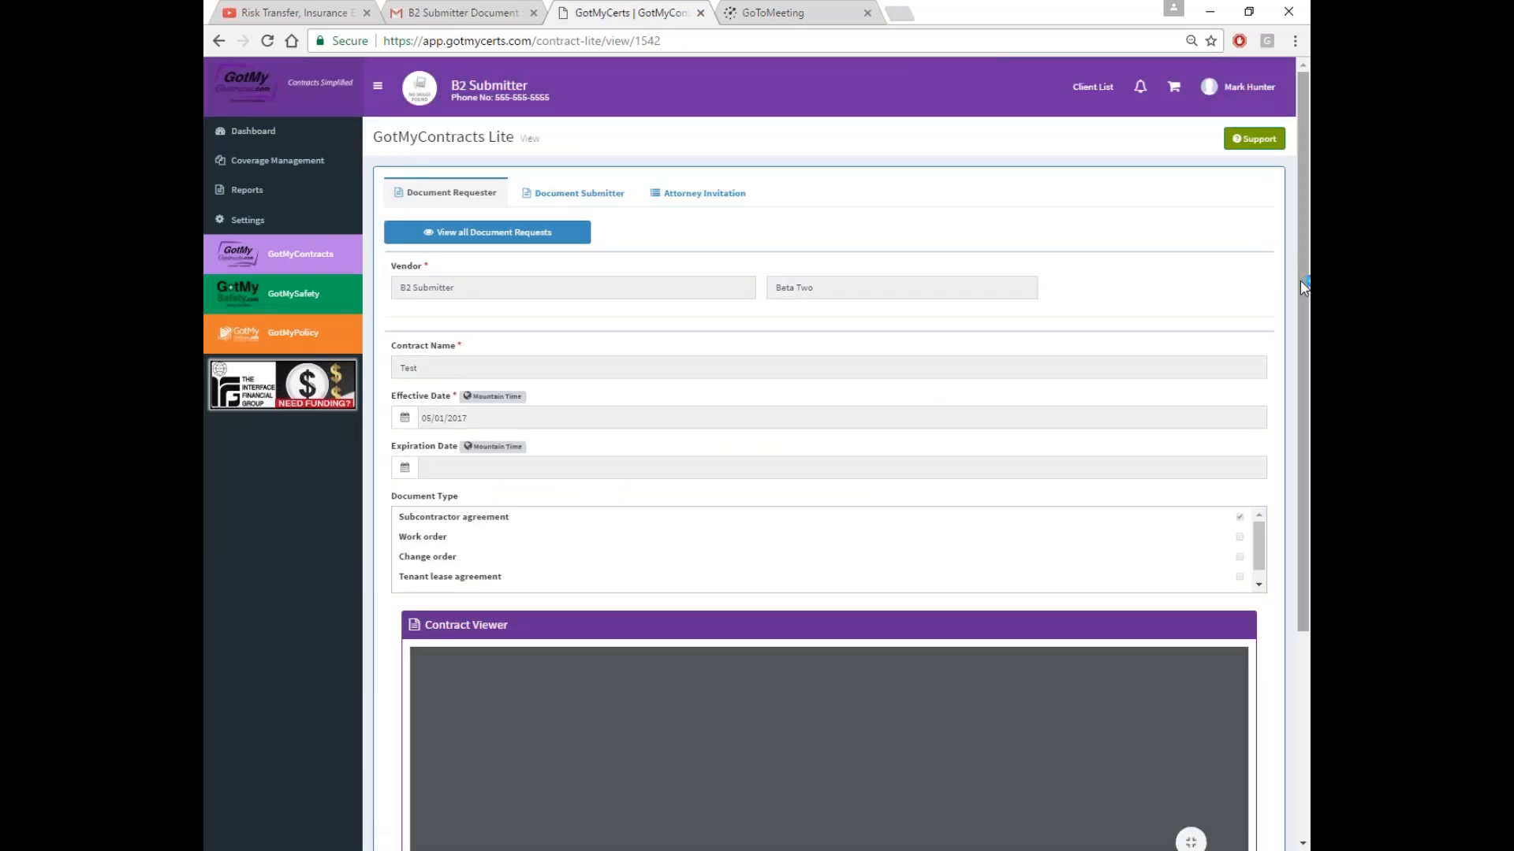
drag(1299, 280, 1299, 486)
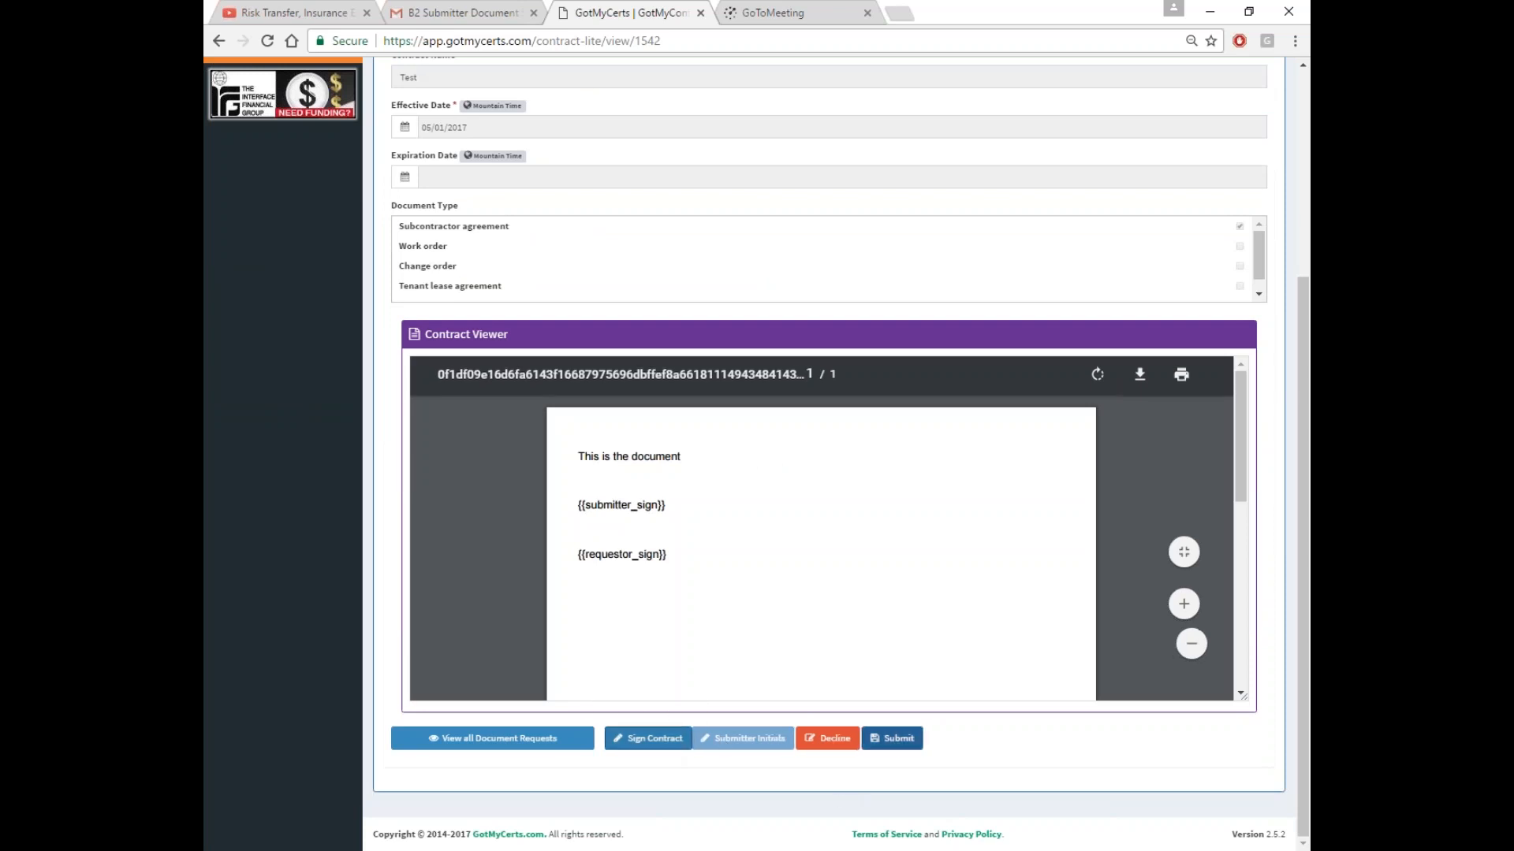
click(647, 739)
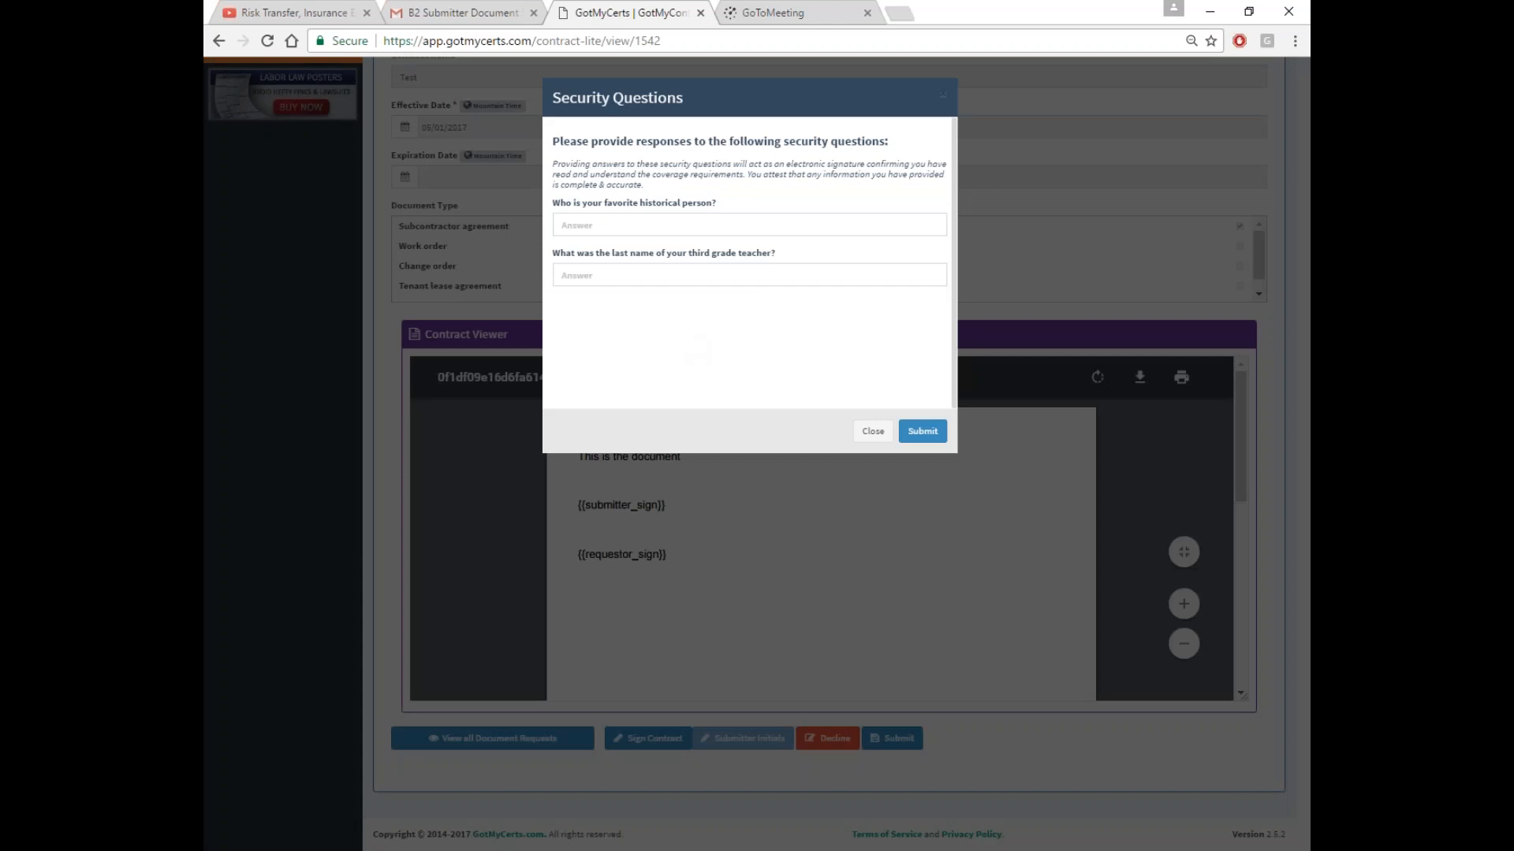
click(630, 226)
text(test)
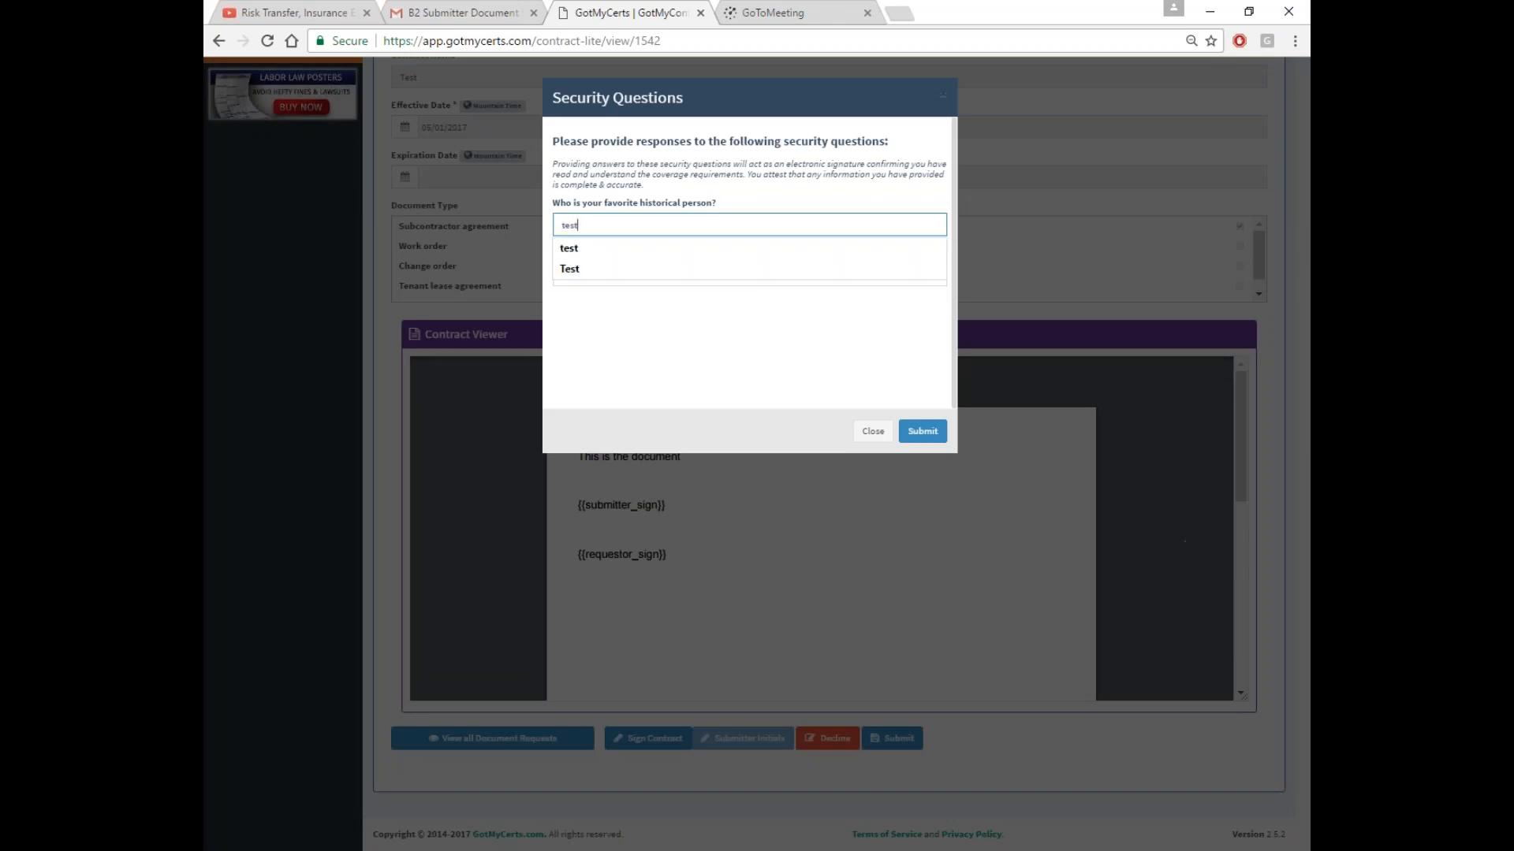
click(630, 275)
text(test)
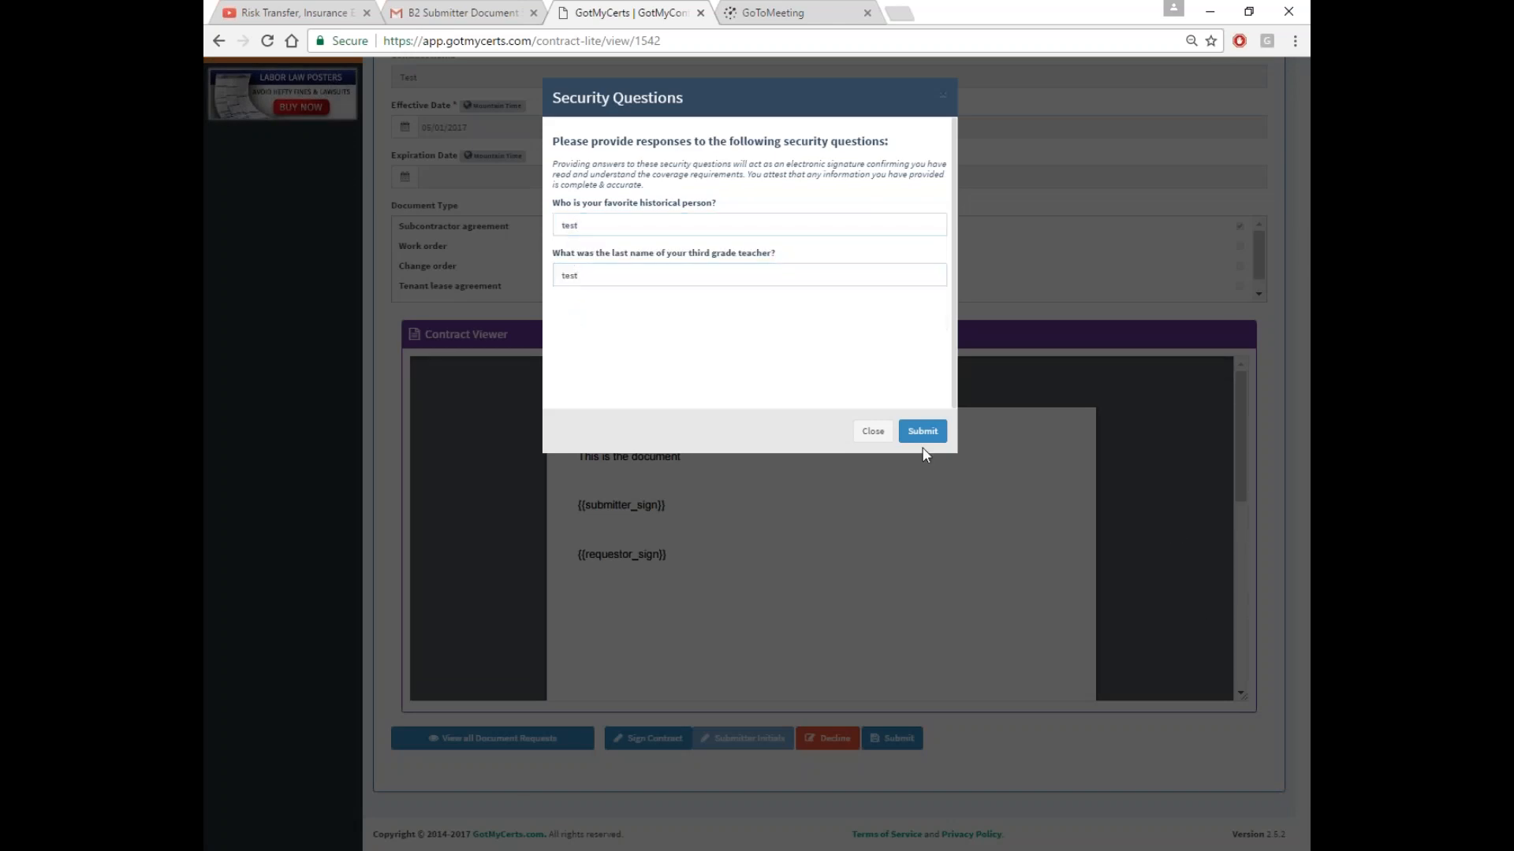
click(921, 432)
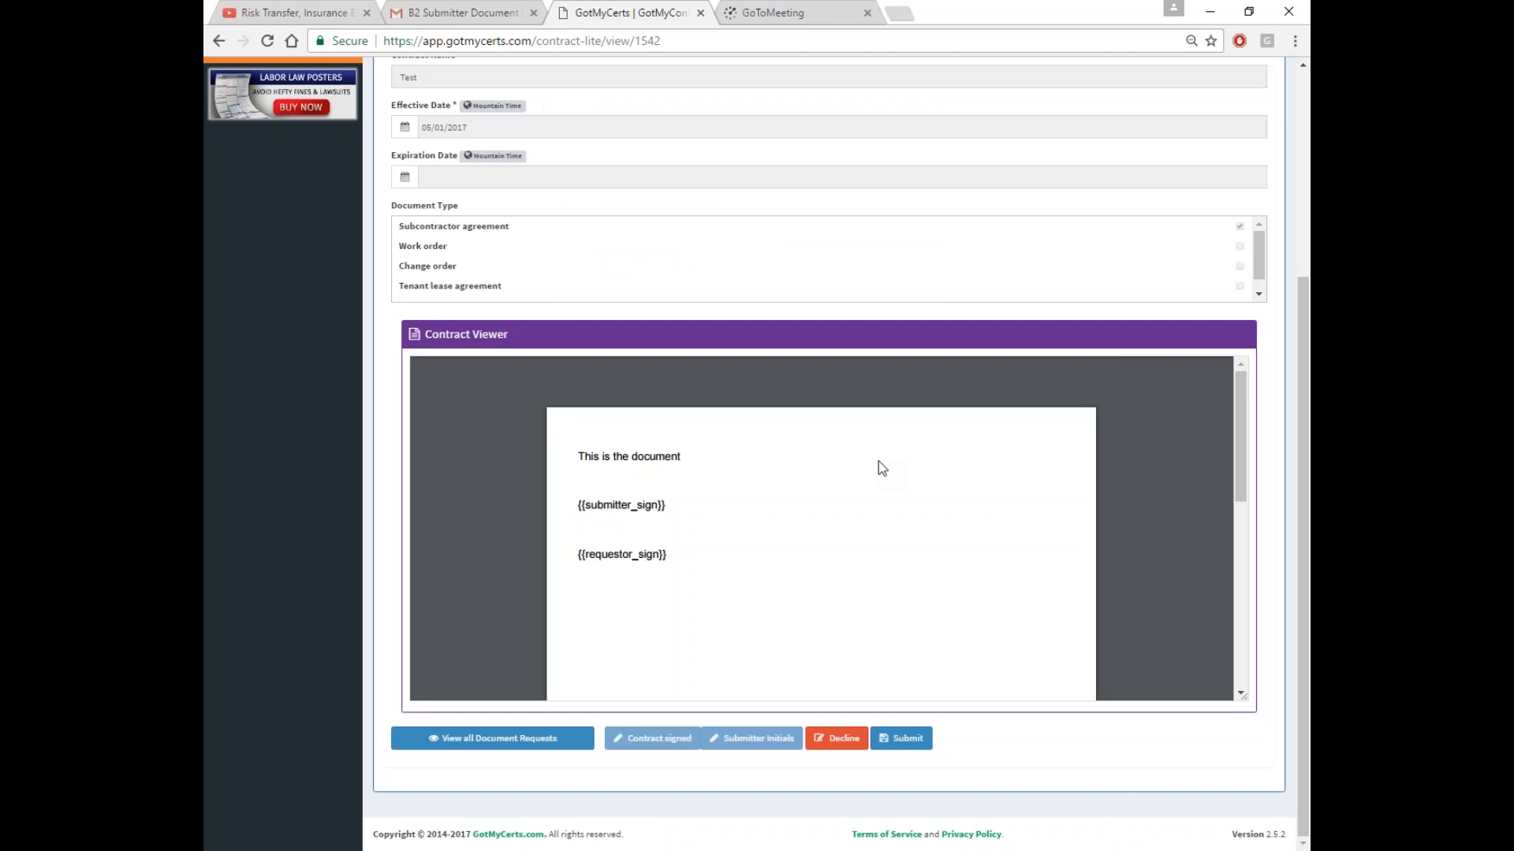
click(903, 741)
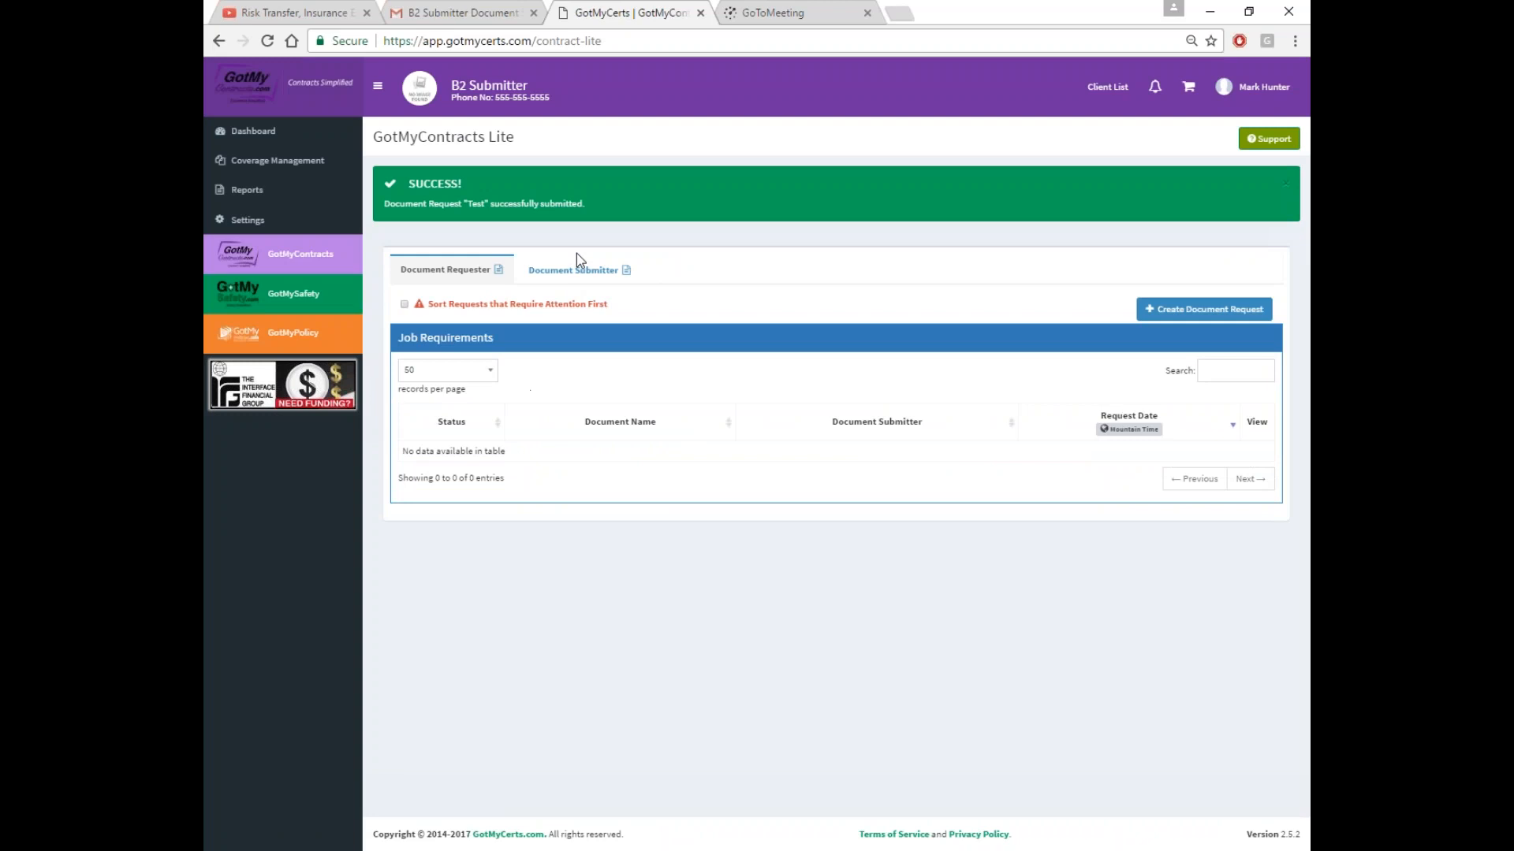
click(576, 267)
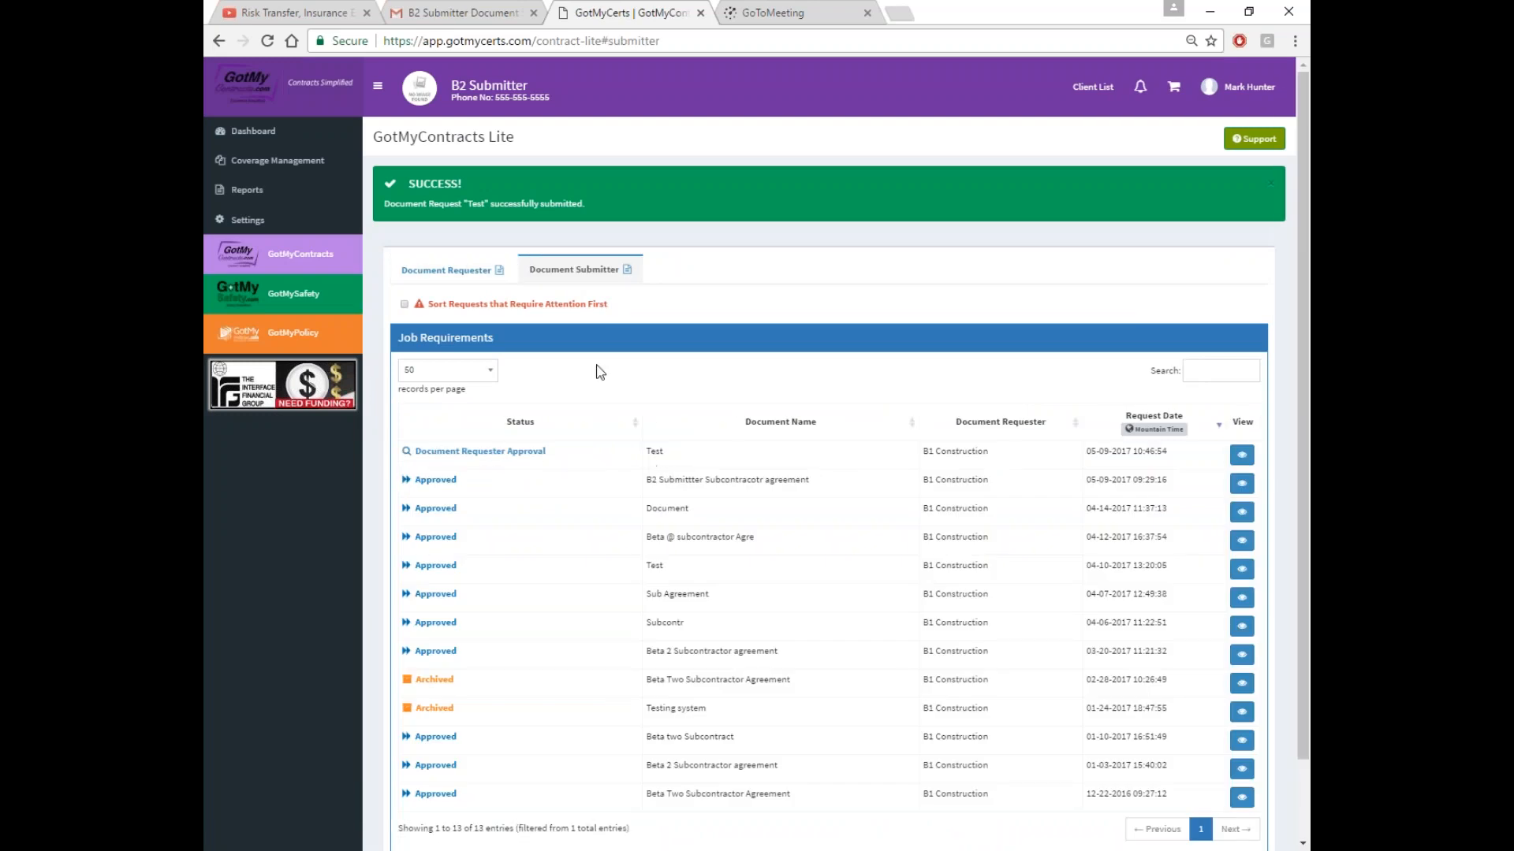
Return to the Gmail inbox and reload the mailbox
click(457, 12)
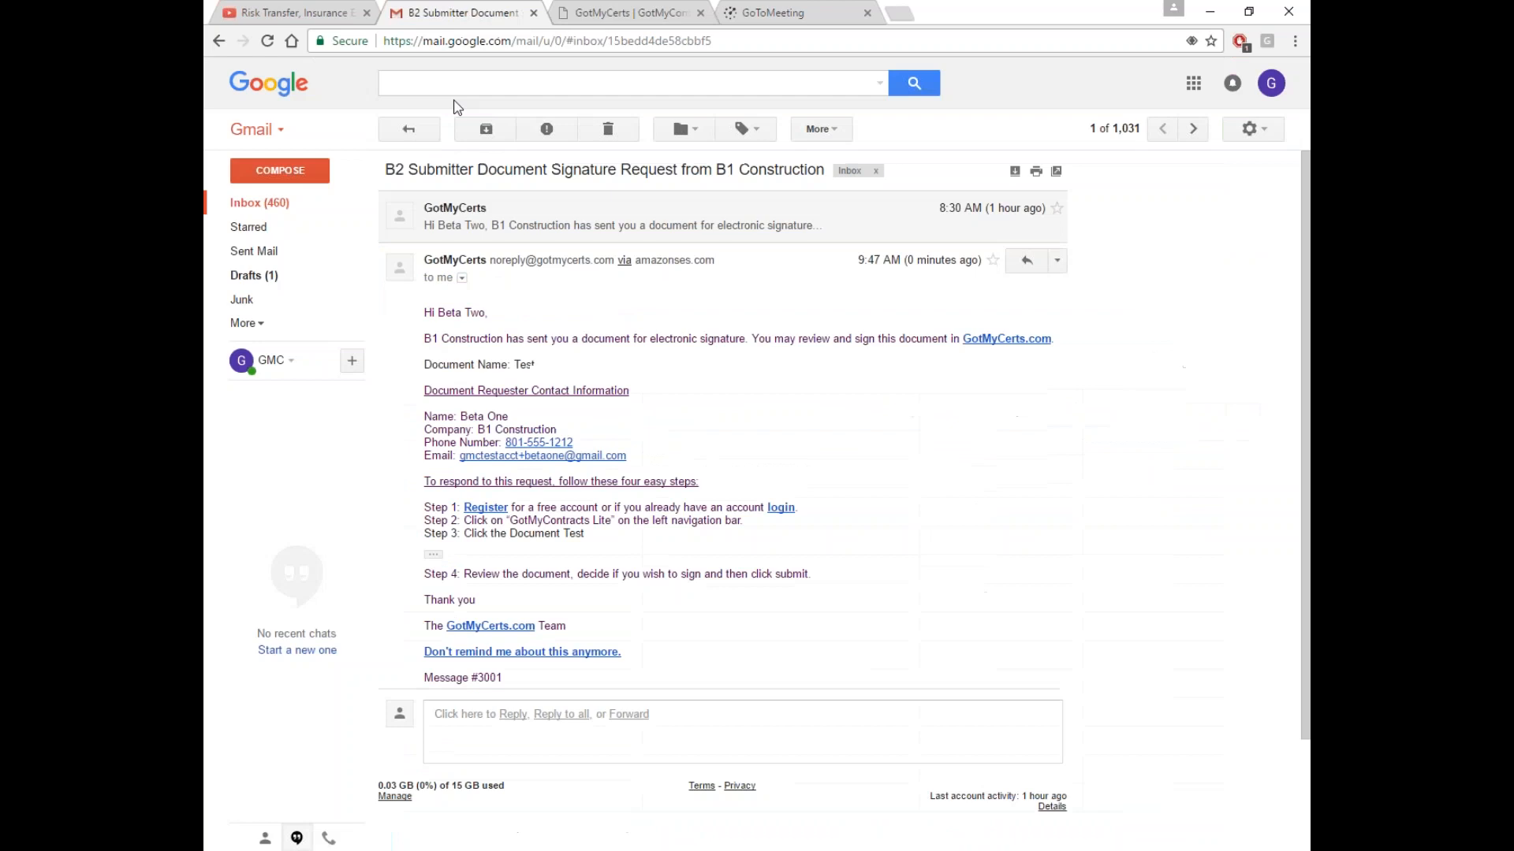
click(280, 209)
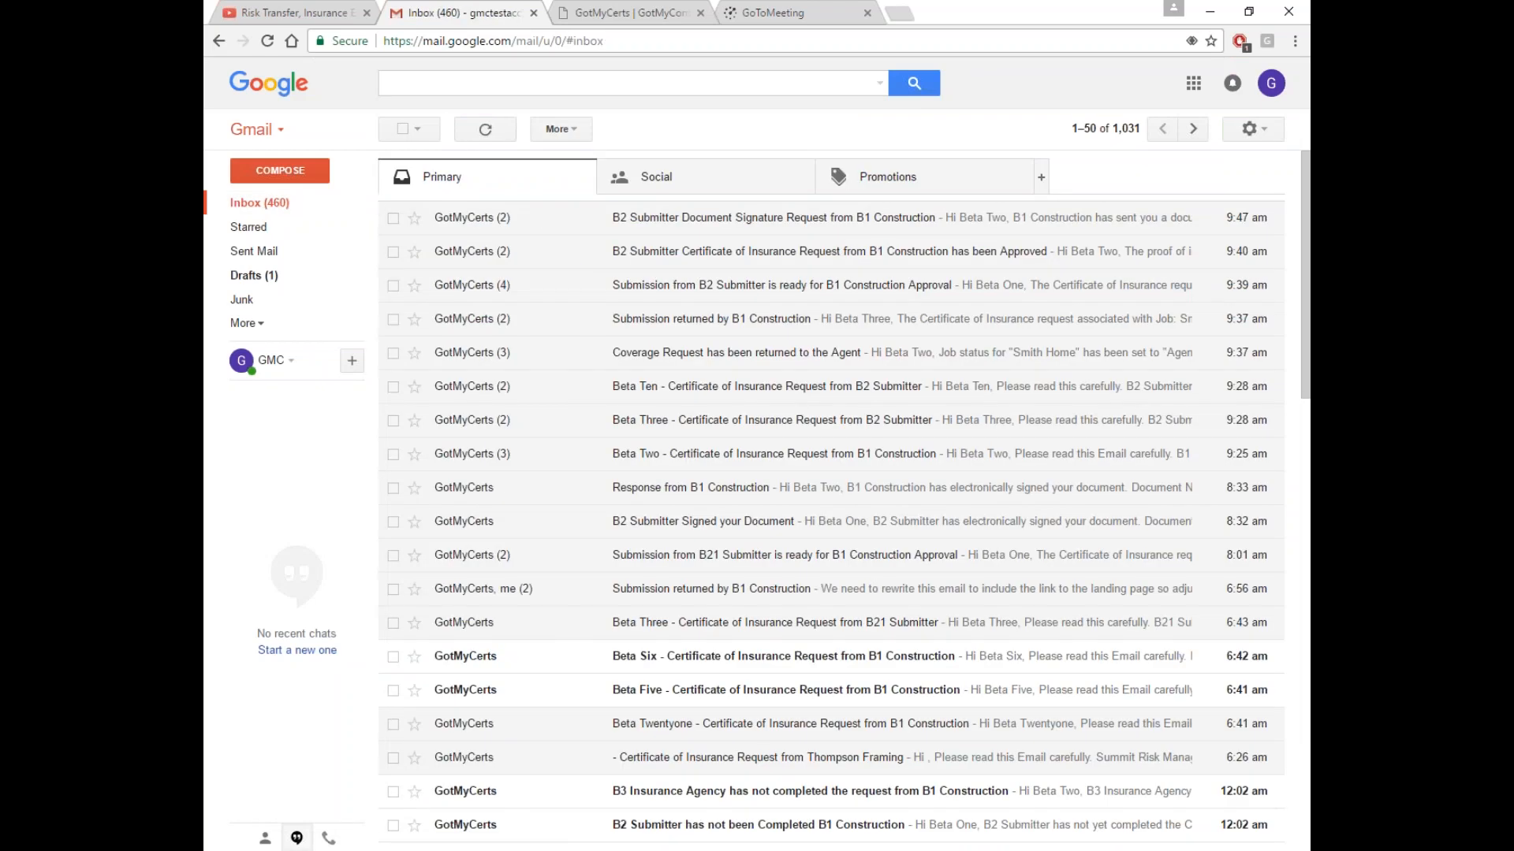
click(267, 40)
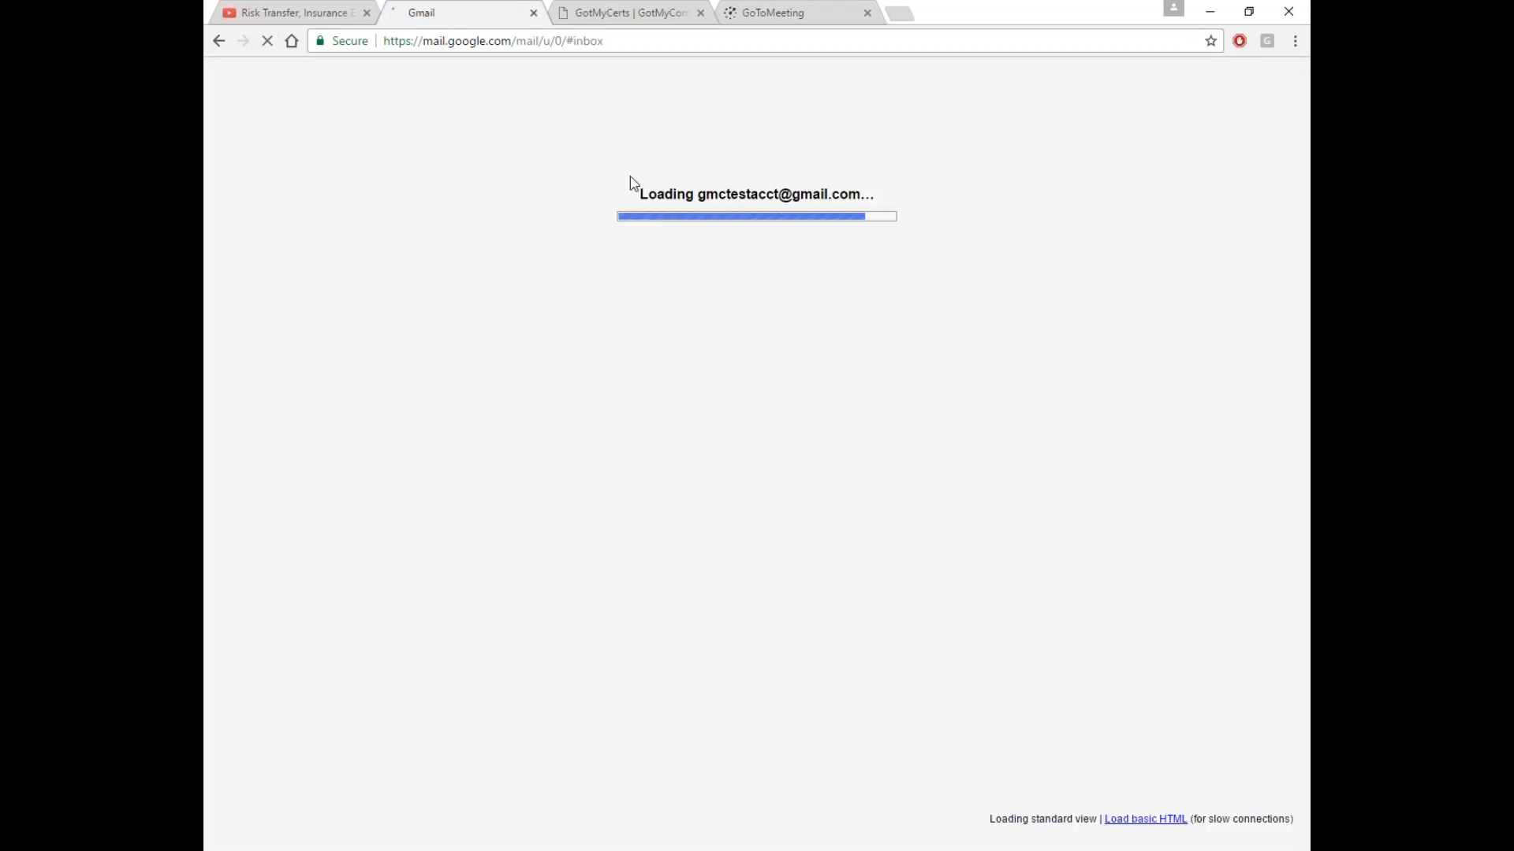
Back in GotMyCerts, open Client List from the user menu and search for B1 Construction
click(626, 17)
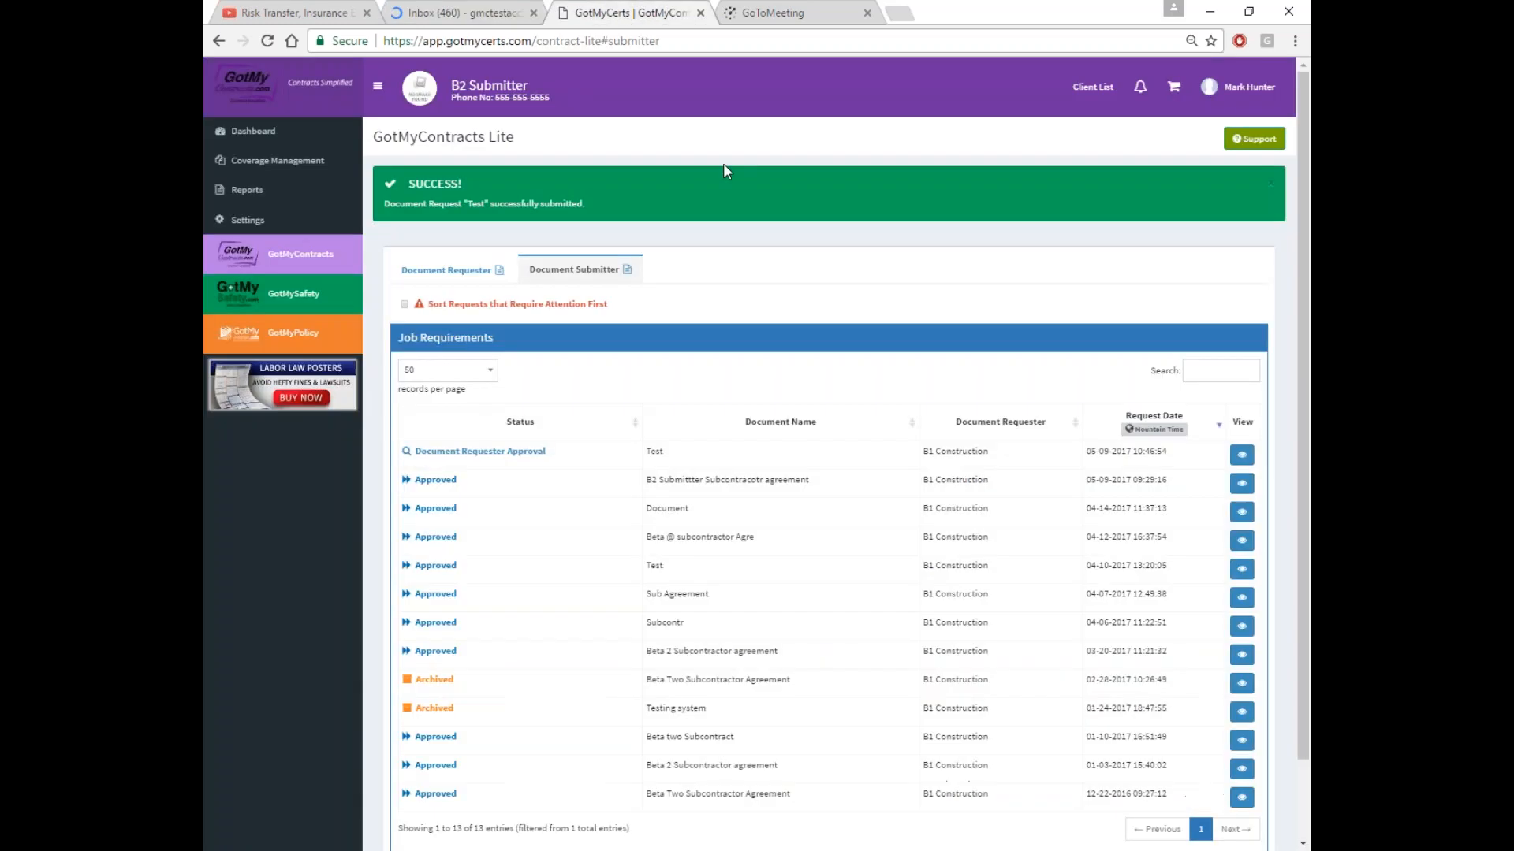
click(1237, 87)
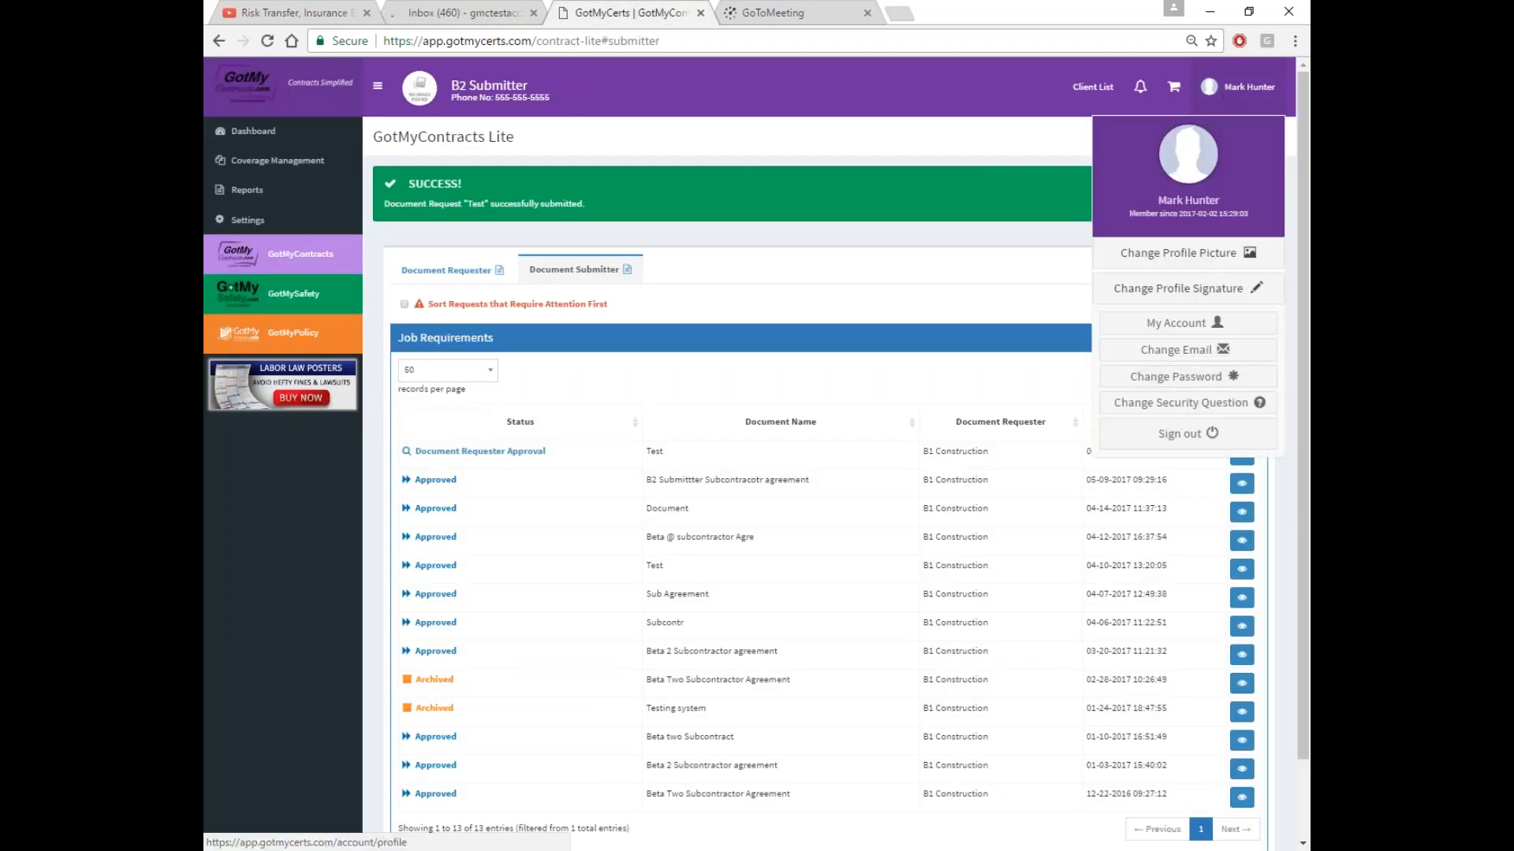
click(1093, 87)
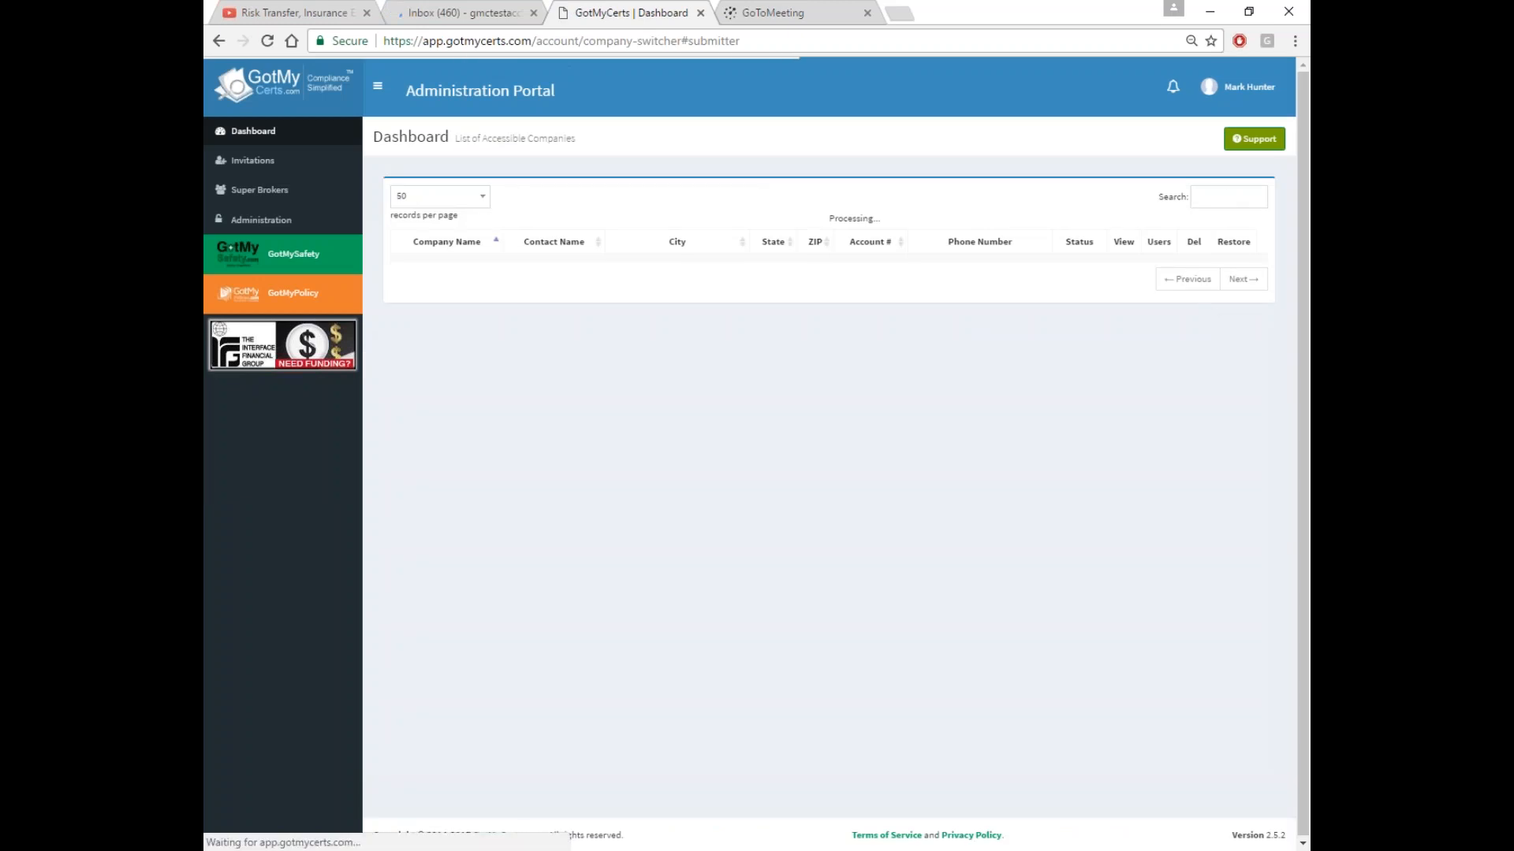
click(1230, 198)
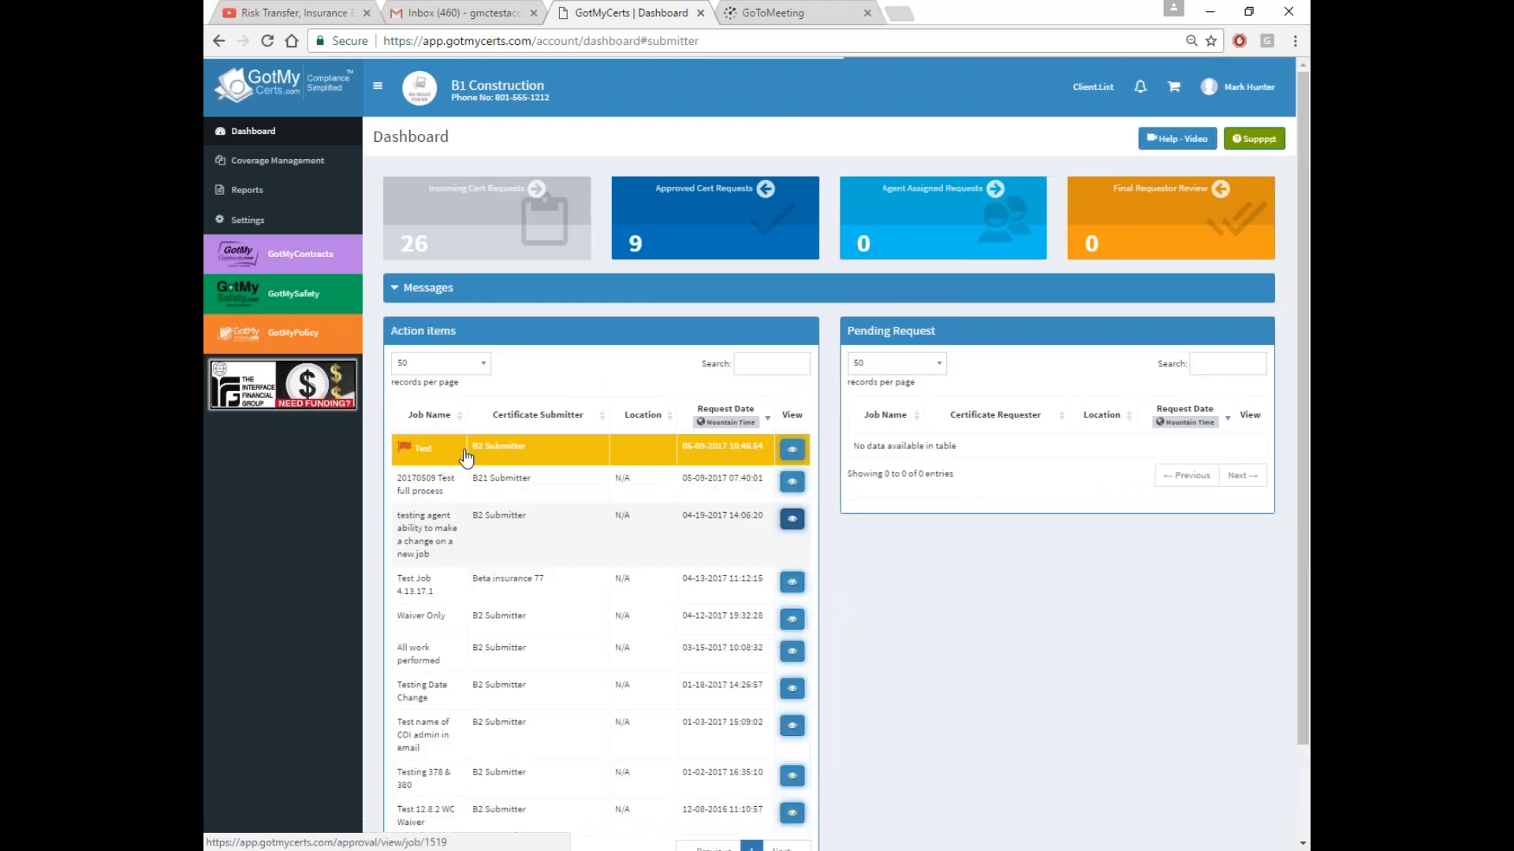
Open the Test contract, sign it as B1 Construction with both security answers, and submit for approval
click(410, 447)
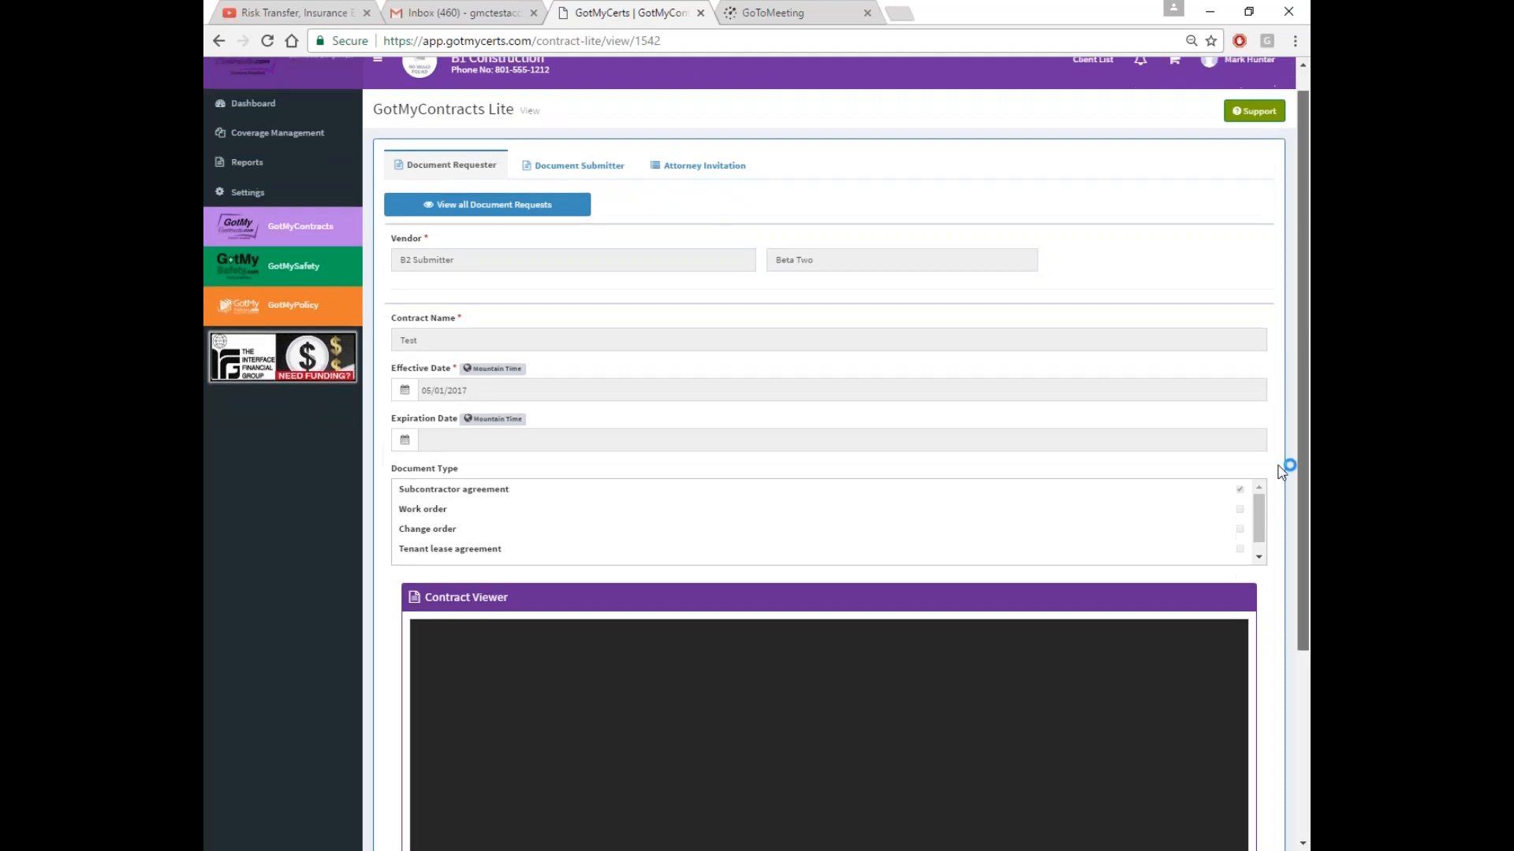
scroll(1261, 521, down, 4)
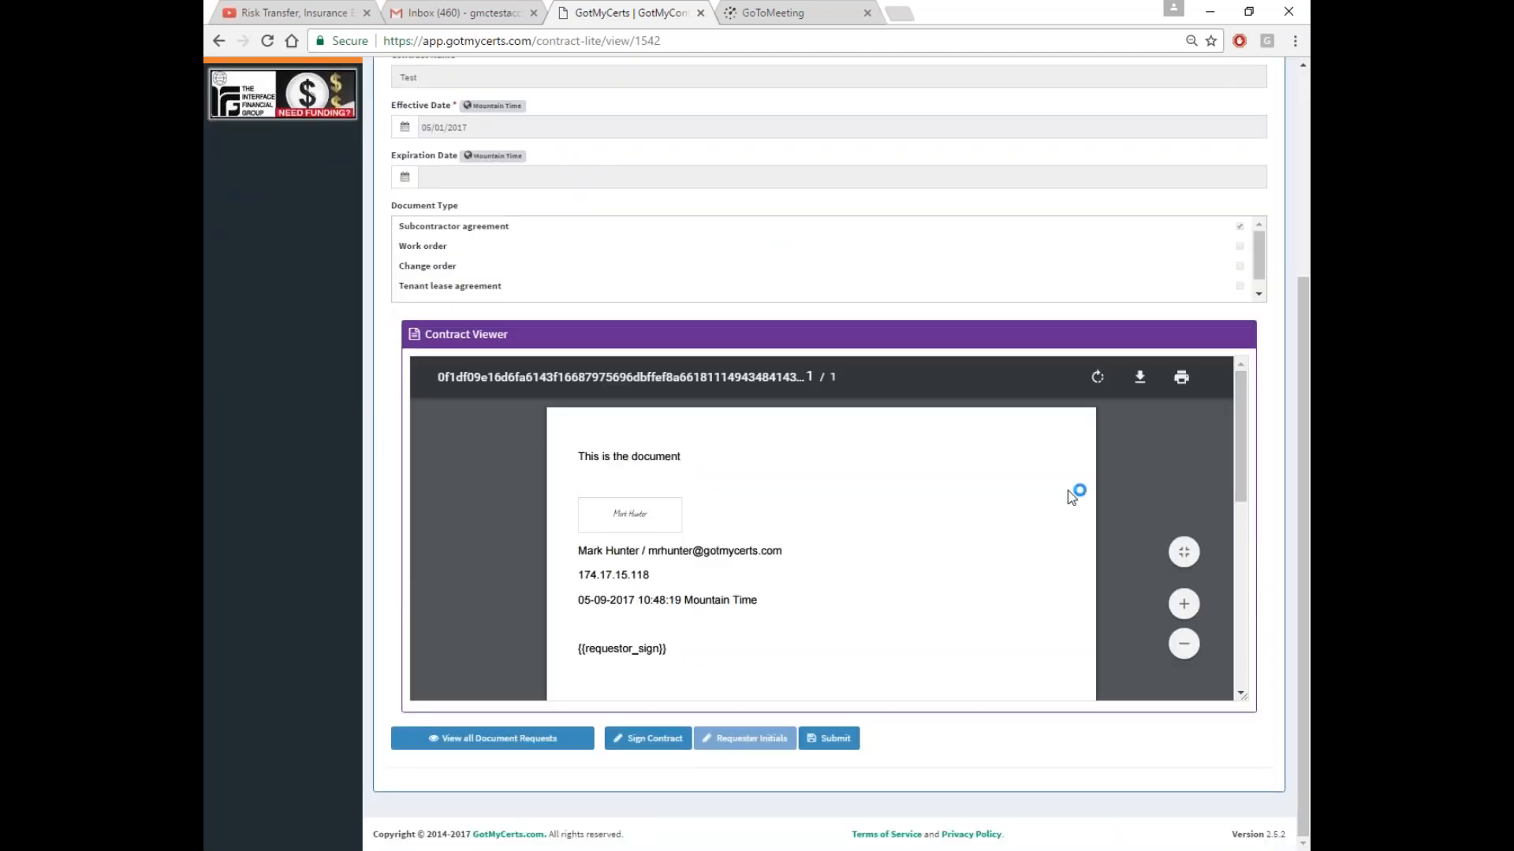
click(661, 741)
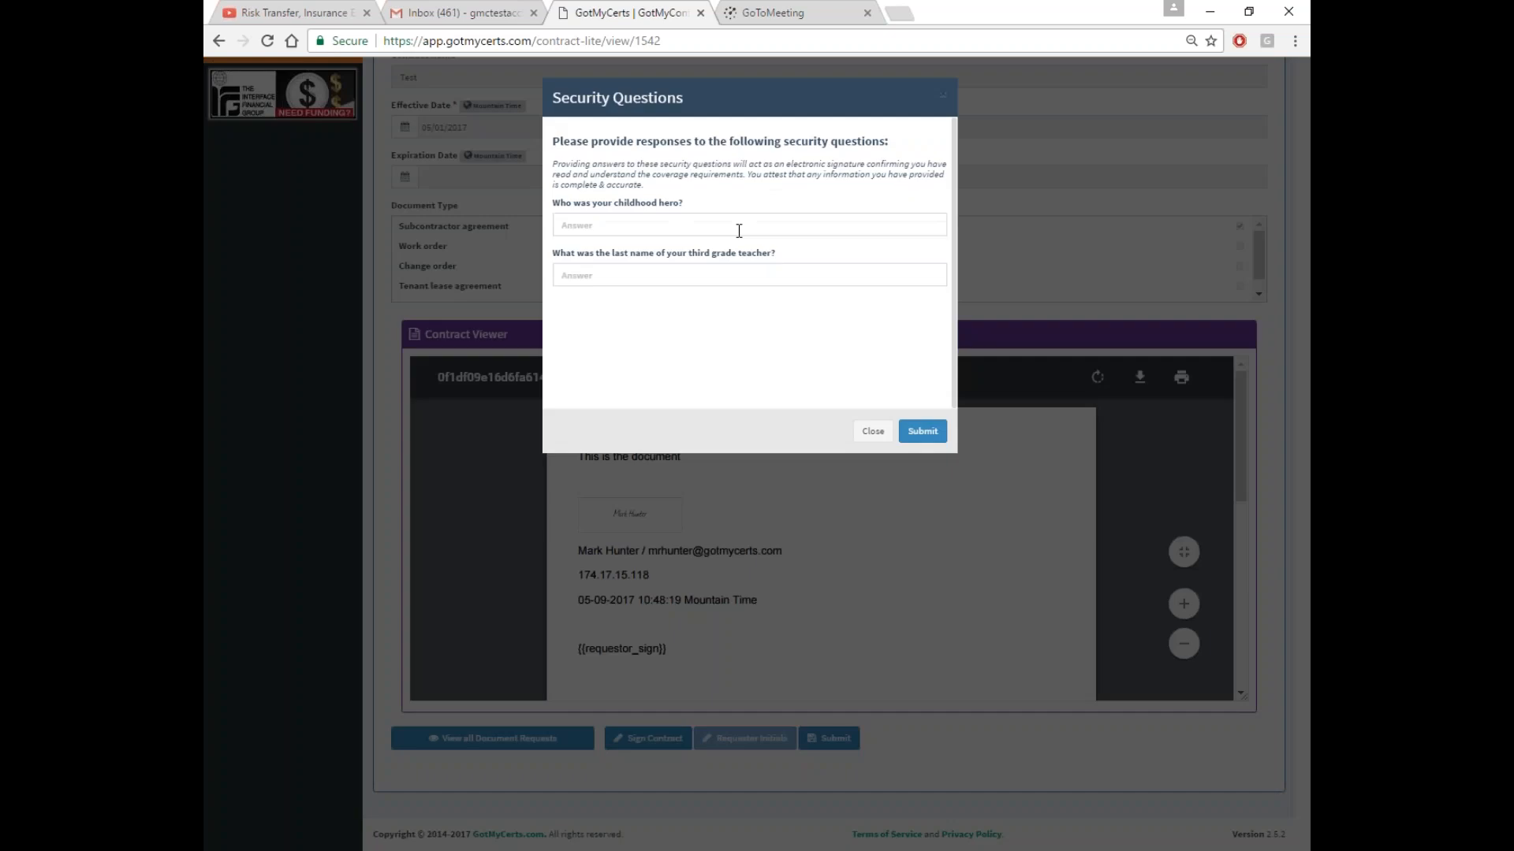
click(713, 226)
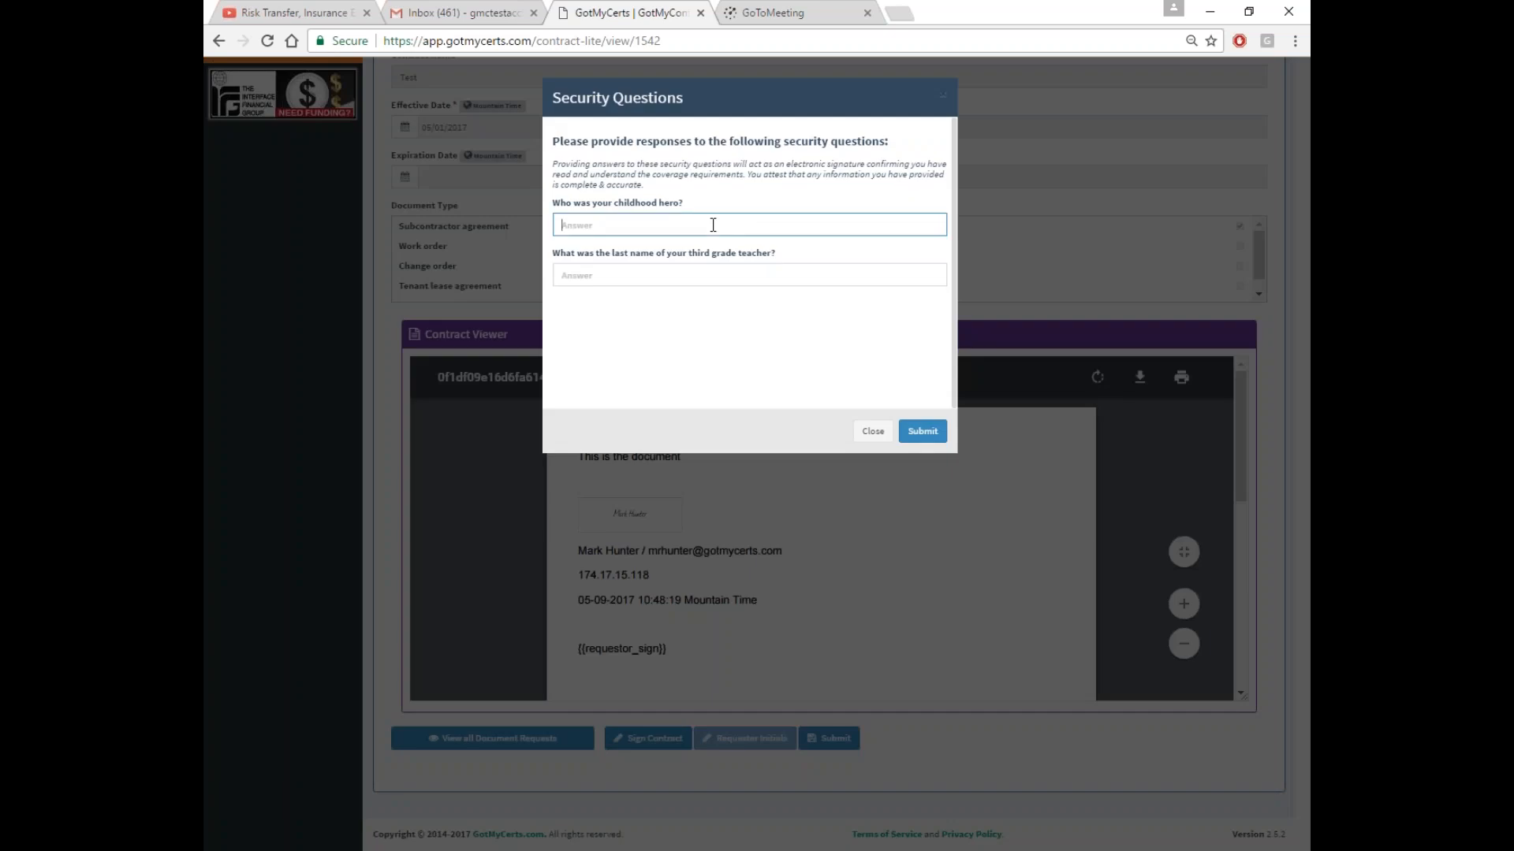
text(test)
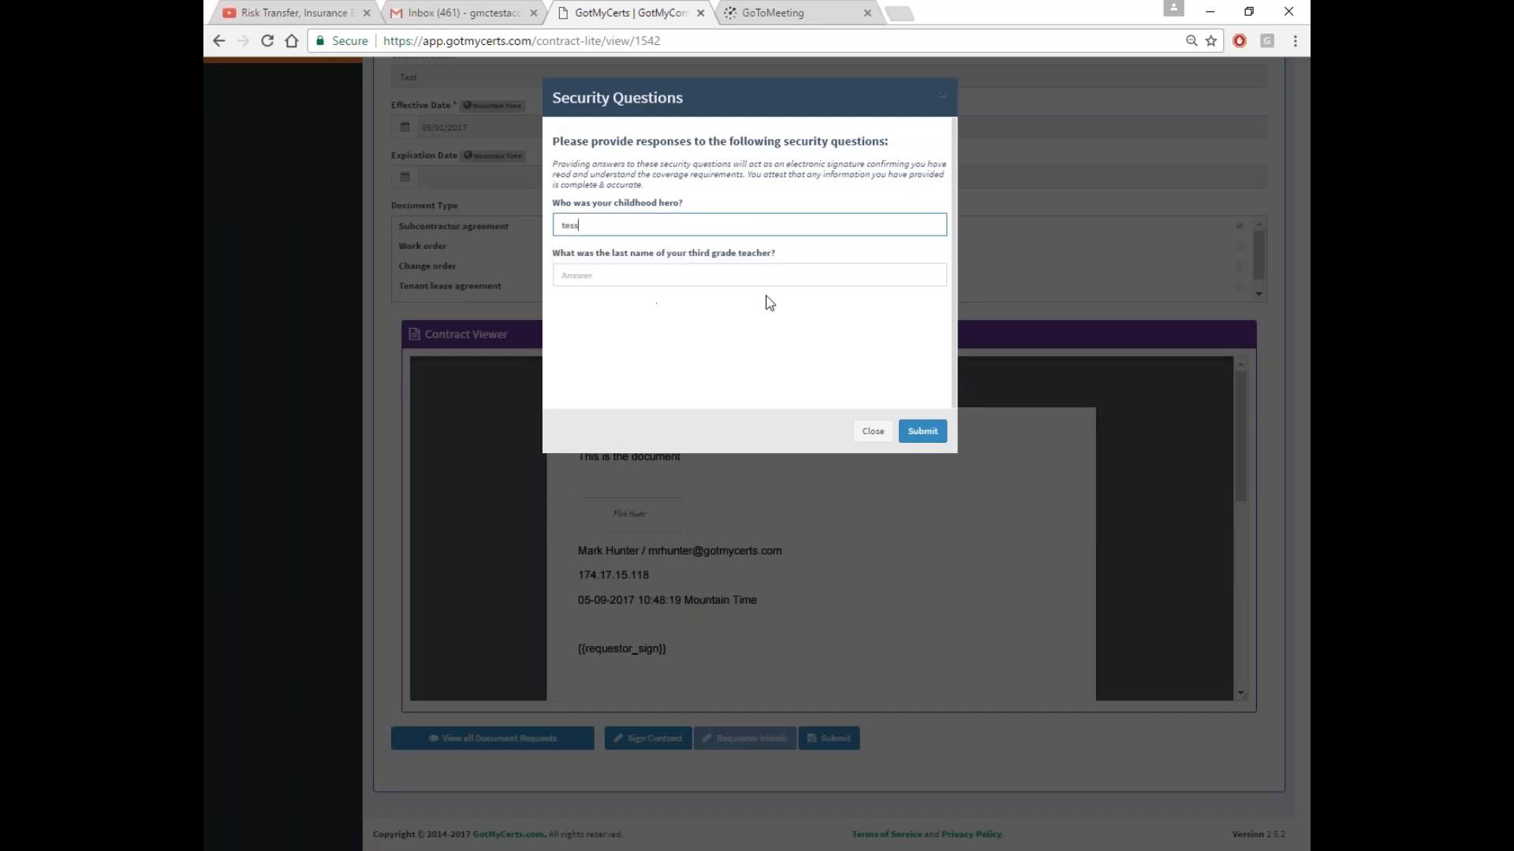
key(BackSpace)
text(t)
key(Tab)
text(test)
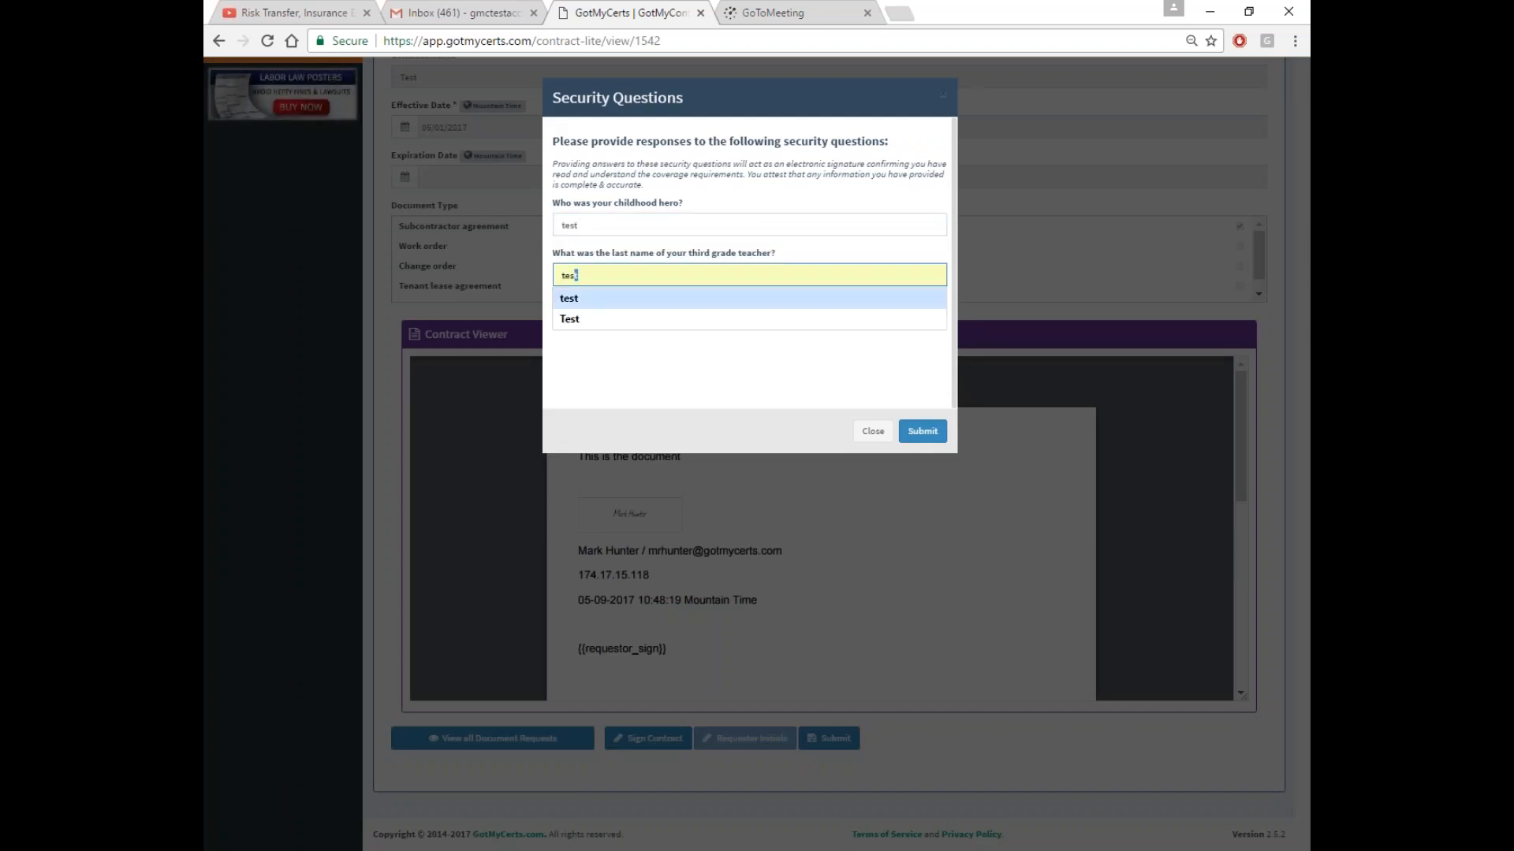
click(691, 362)
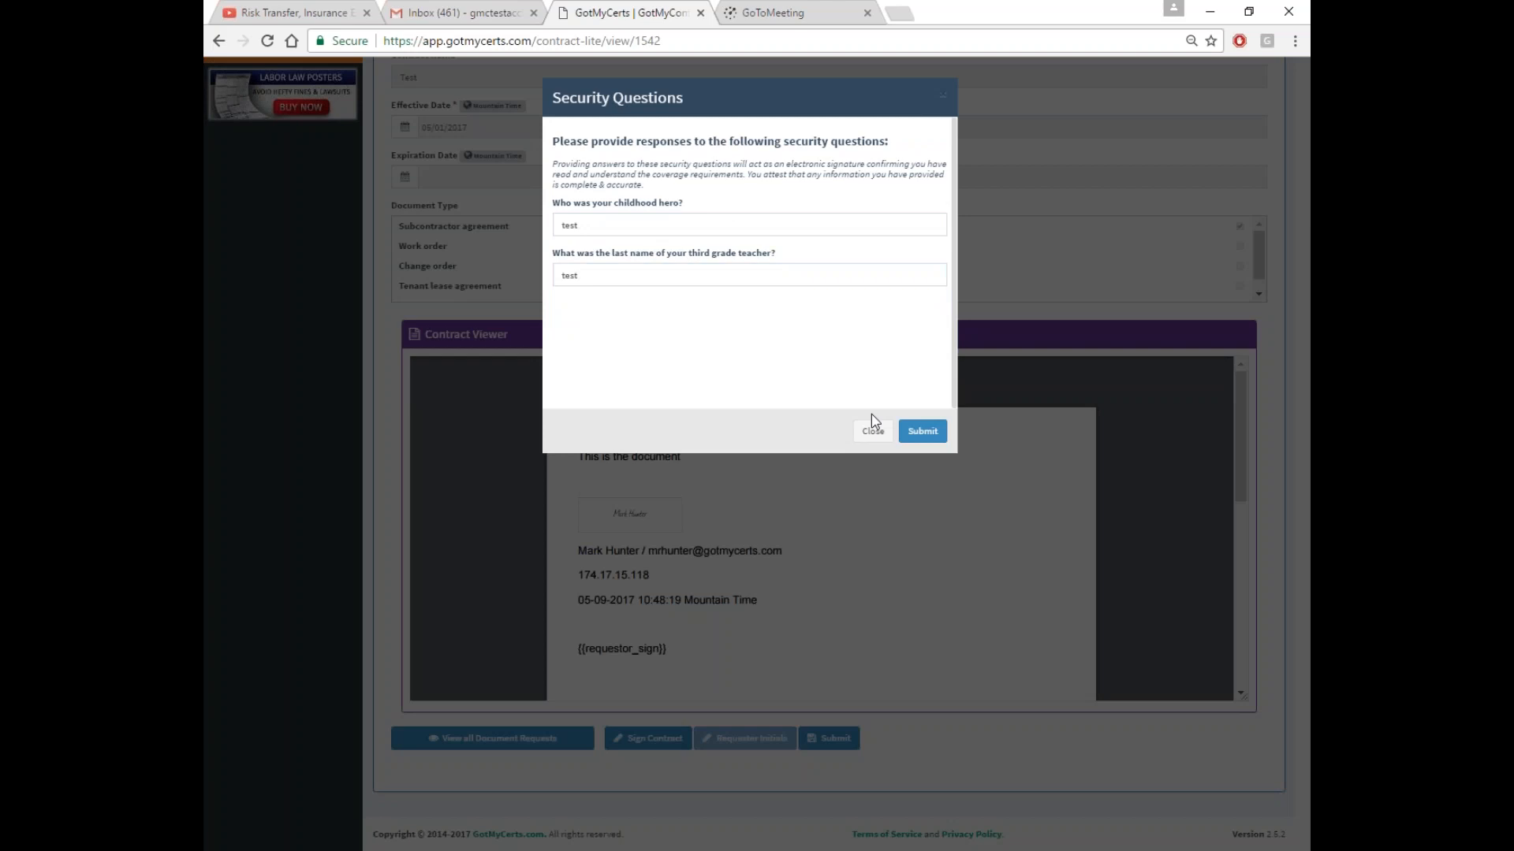
click(917, 432)
click(843, 739)
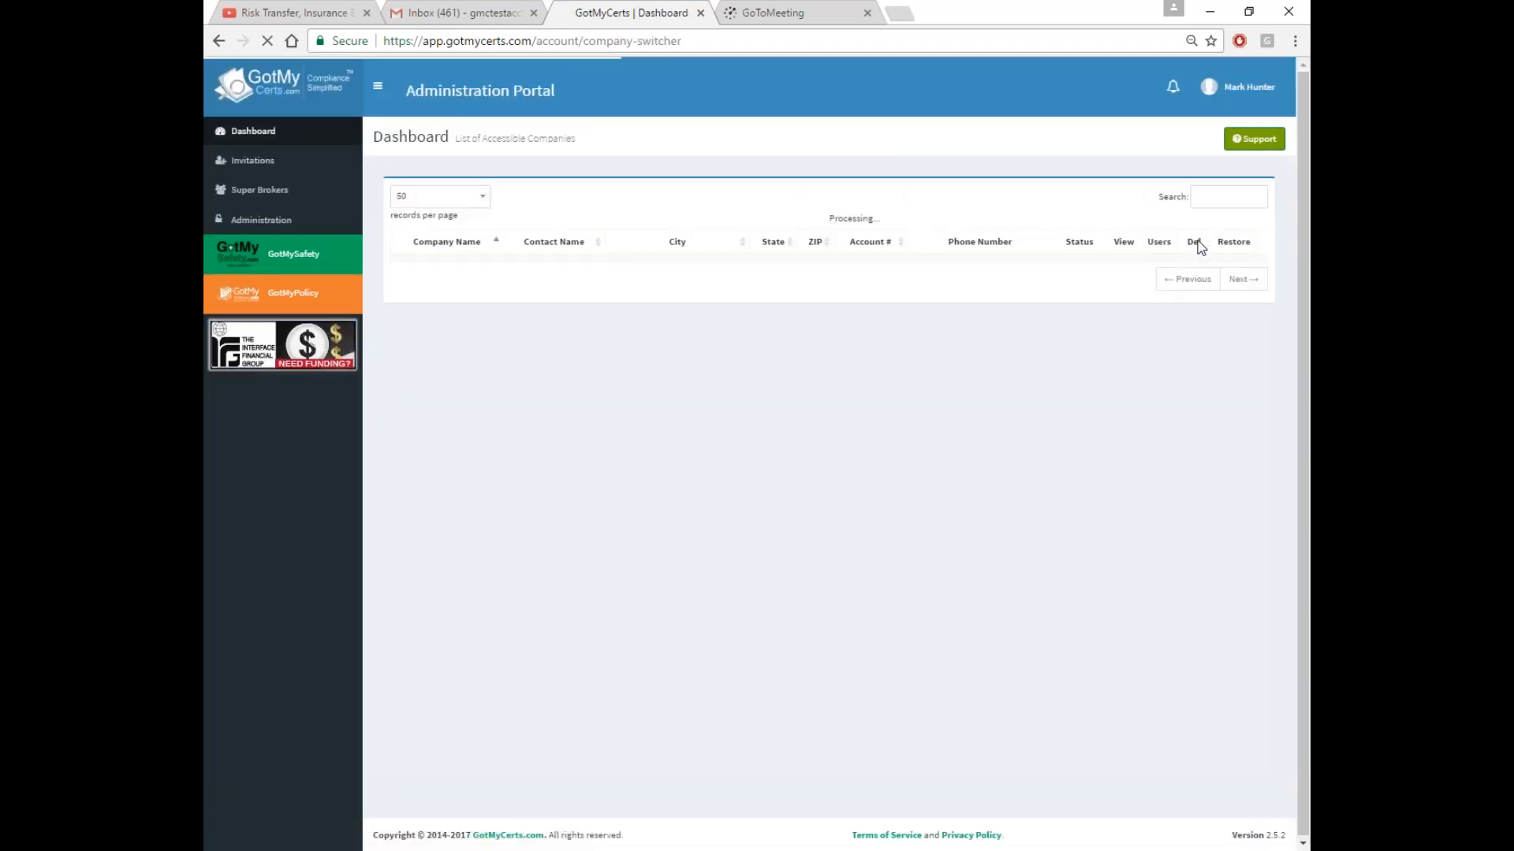
Search 'beta', switch into B21 Submitter, and open its Settings company profile
click(1200, 198)
text(beta)
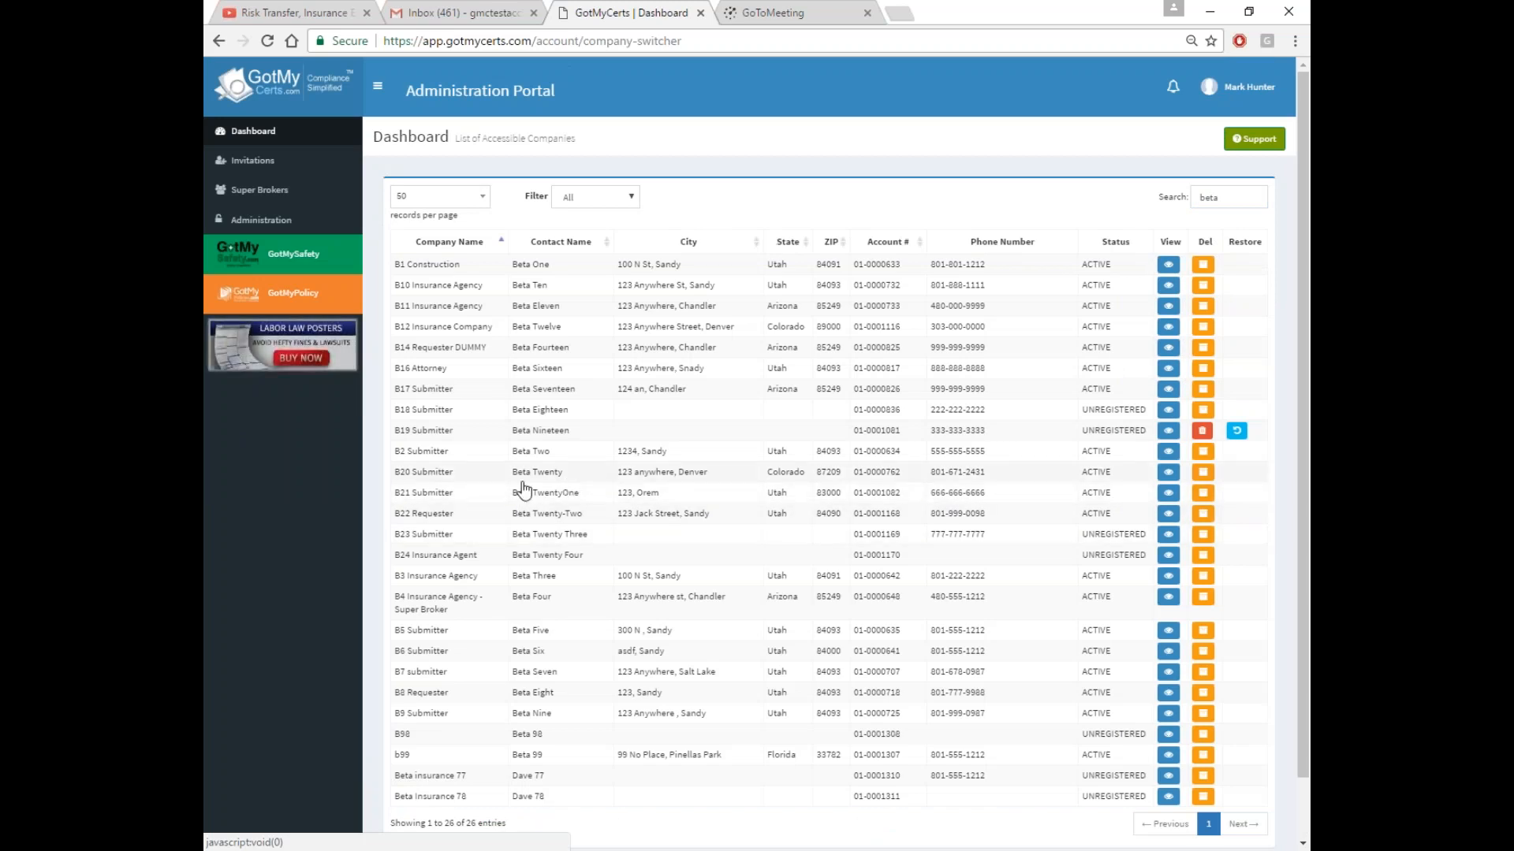
click(431, 495)
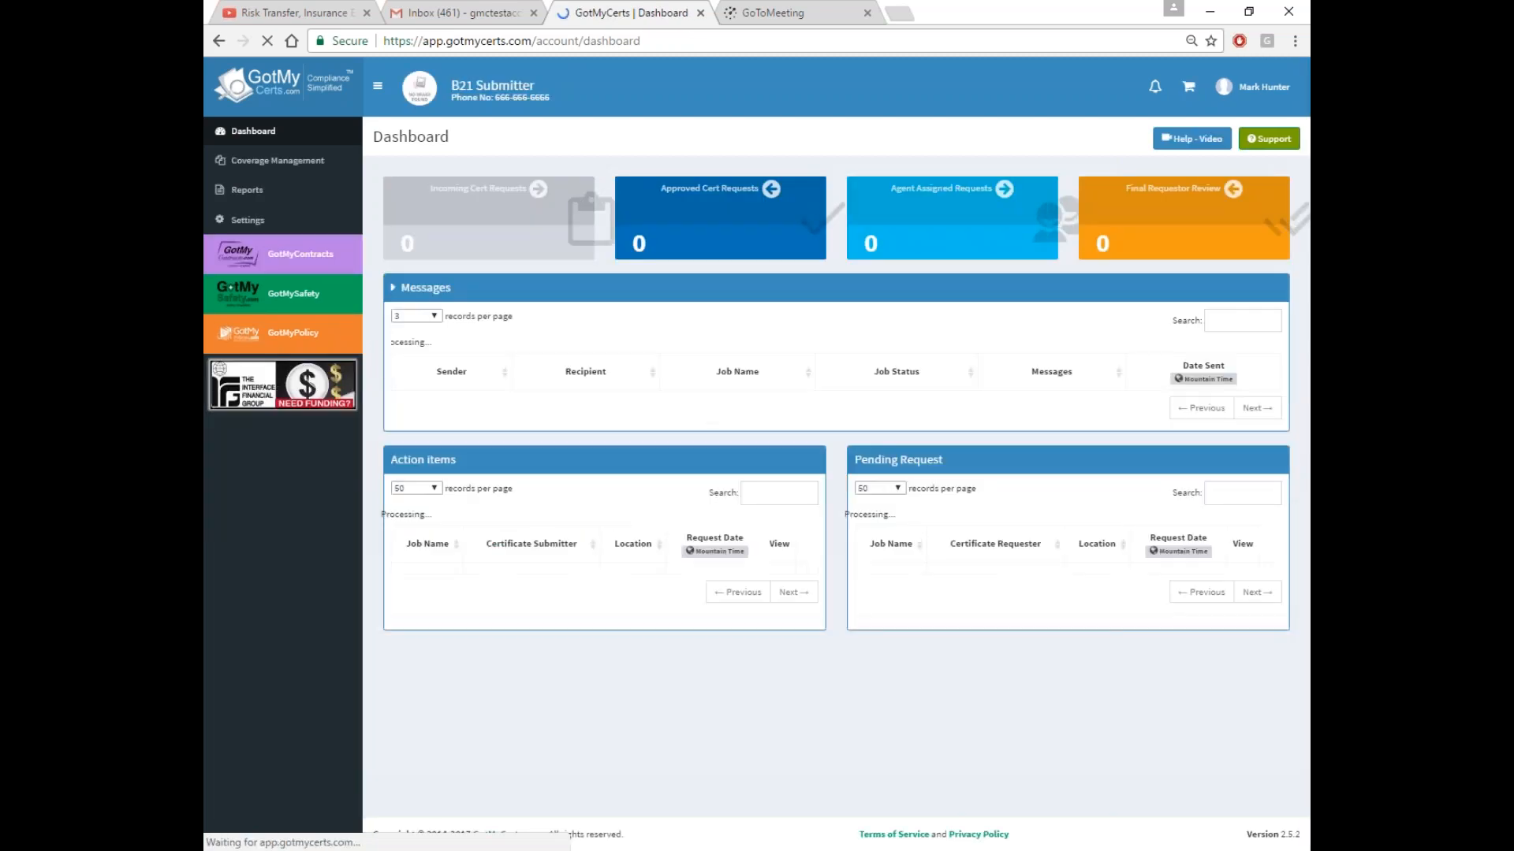
click(249, 220)
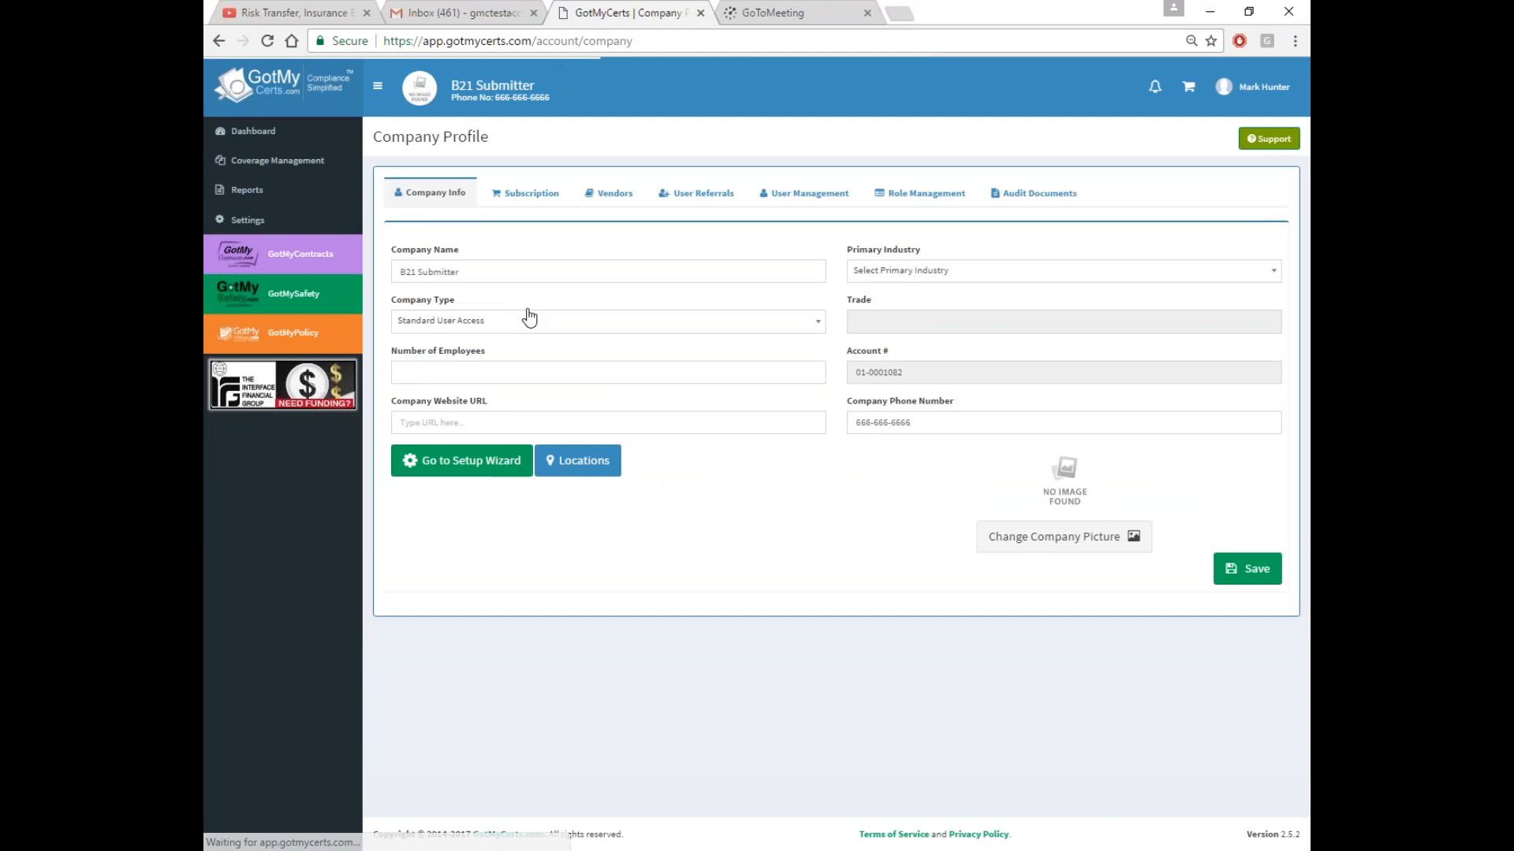
Add the $499.00 Requester Premier Annual Subscription to the cart and open the referral discount form
click(544, 194)
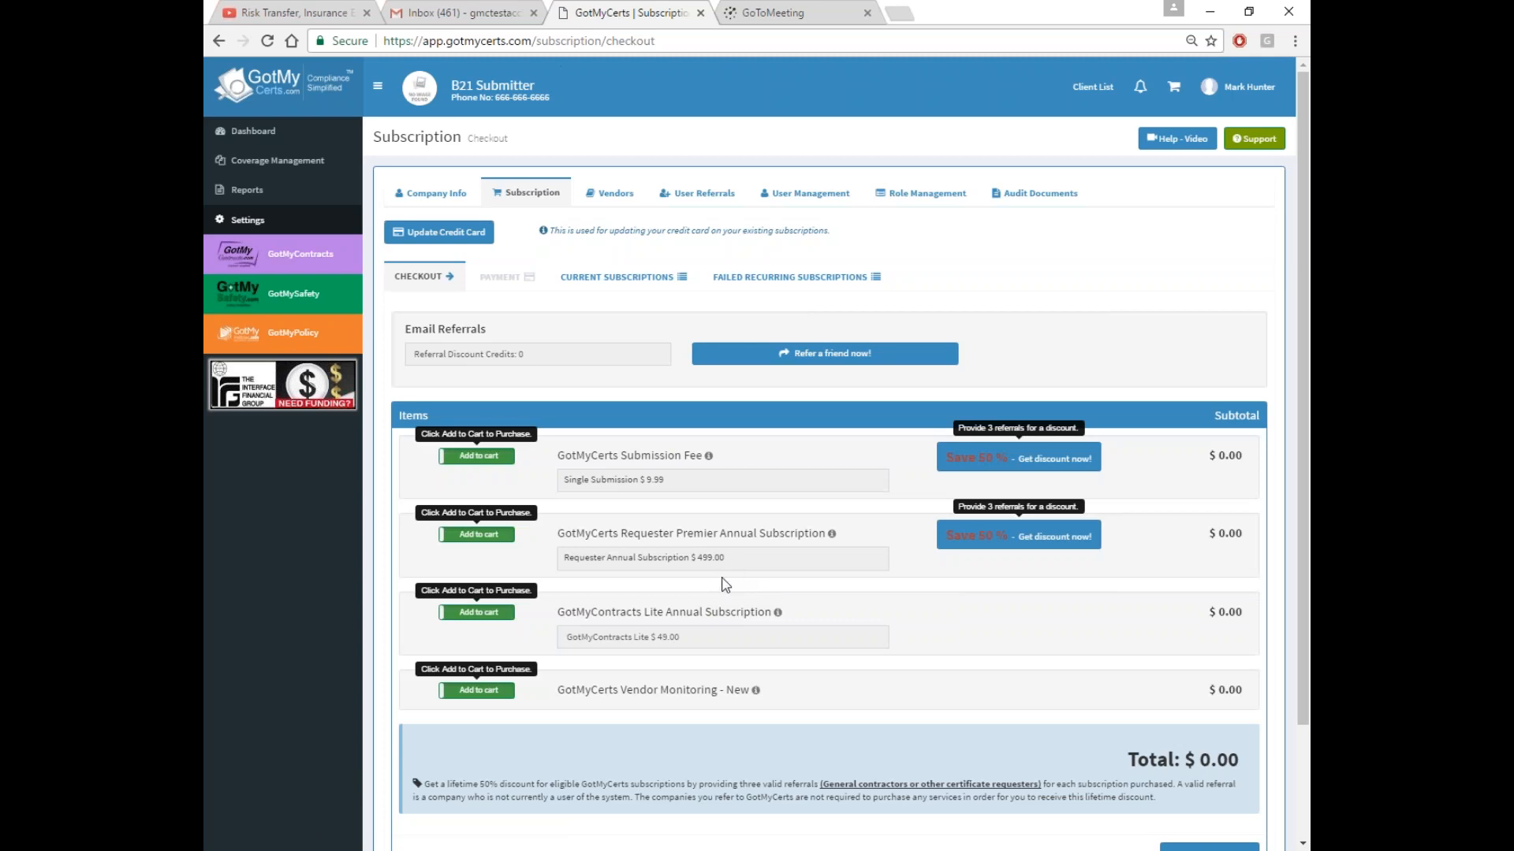
click(476, 535)
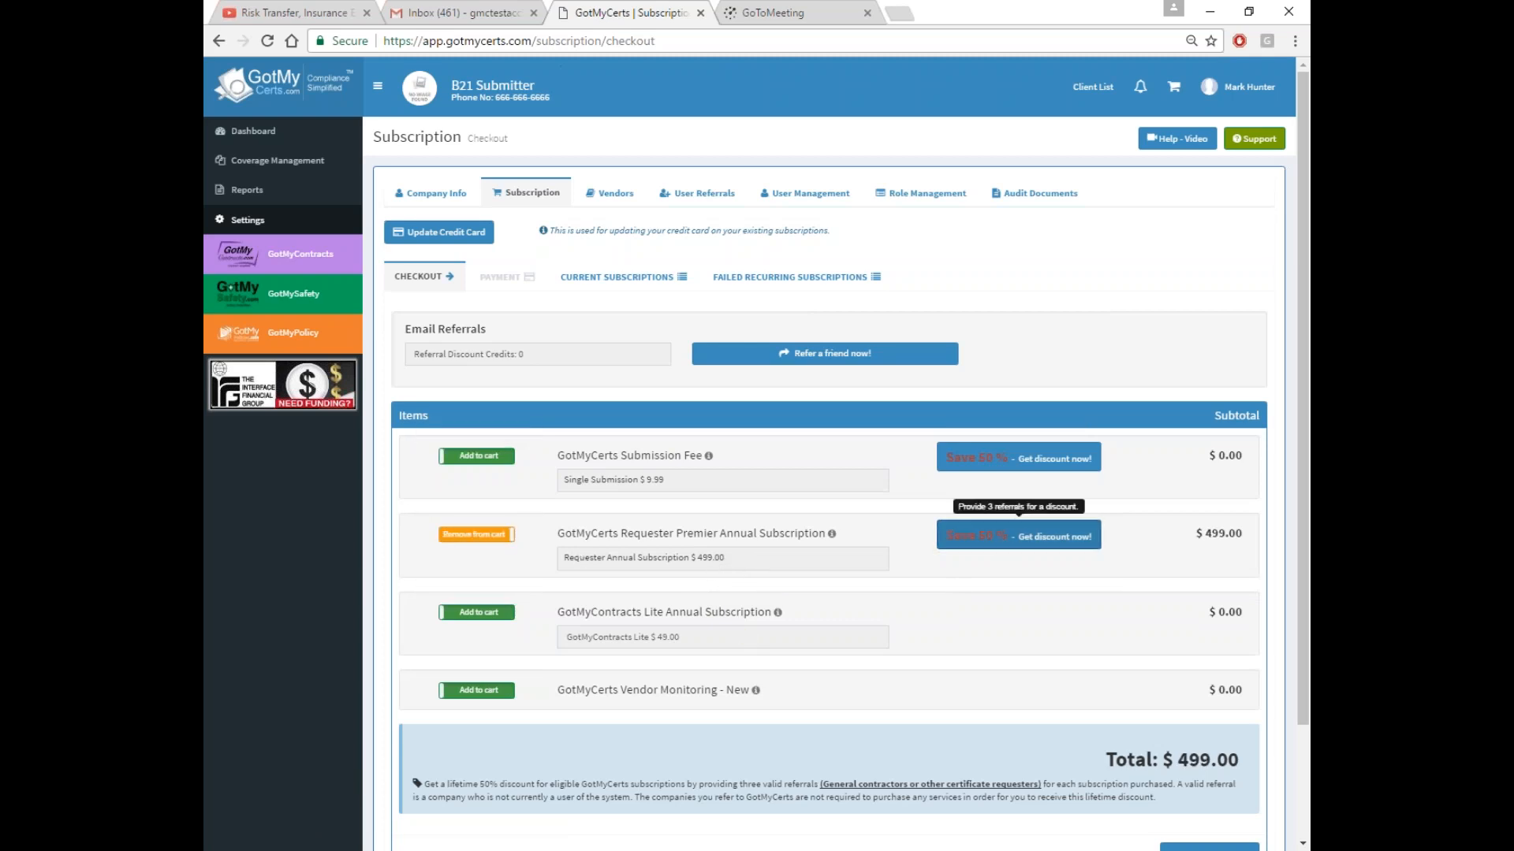
click(1018, 536)
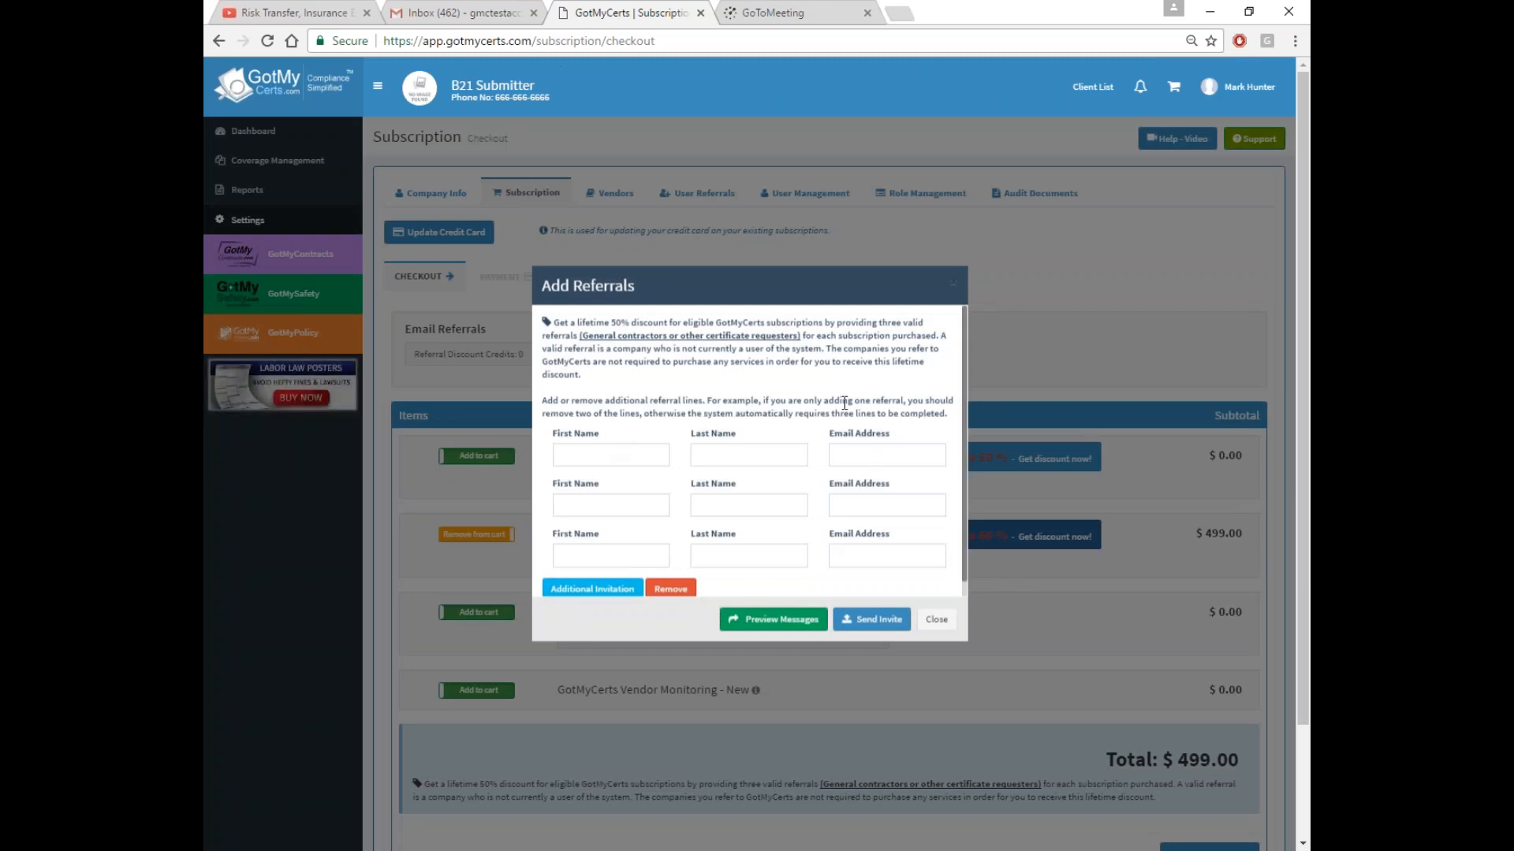
Remove two of the three referral lines and enter the remaining contact's first name, last name and e-mail
click(671, 589)
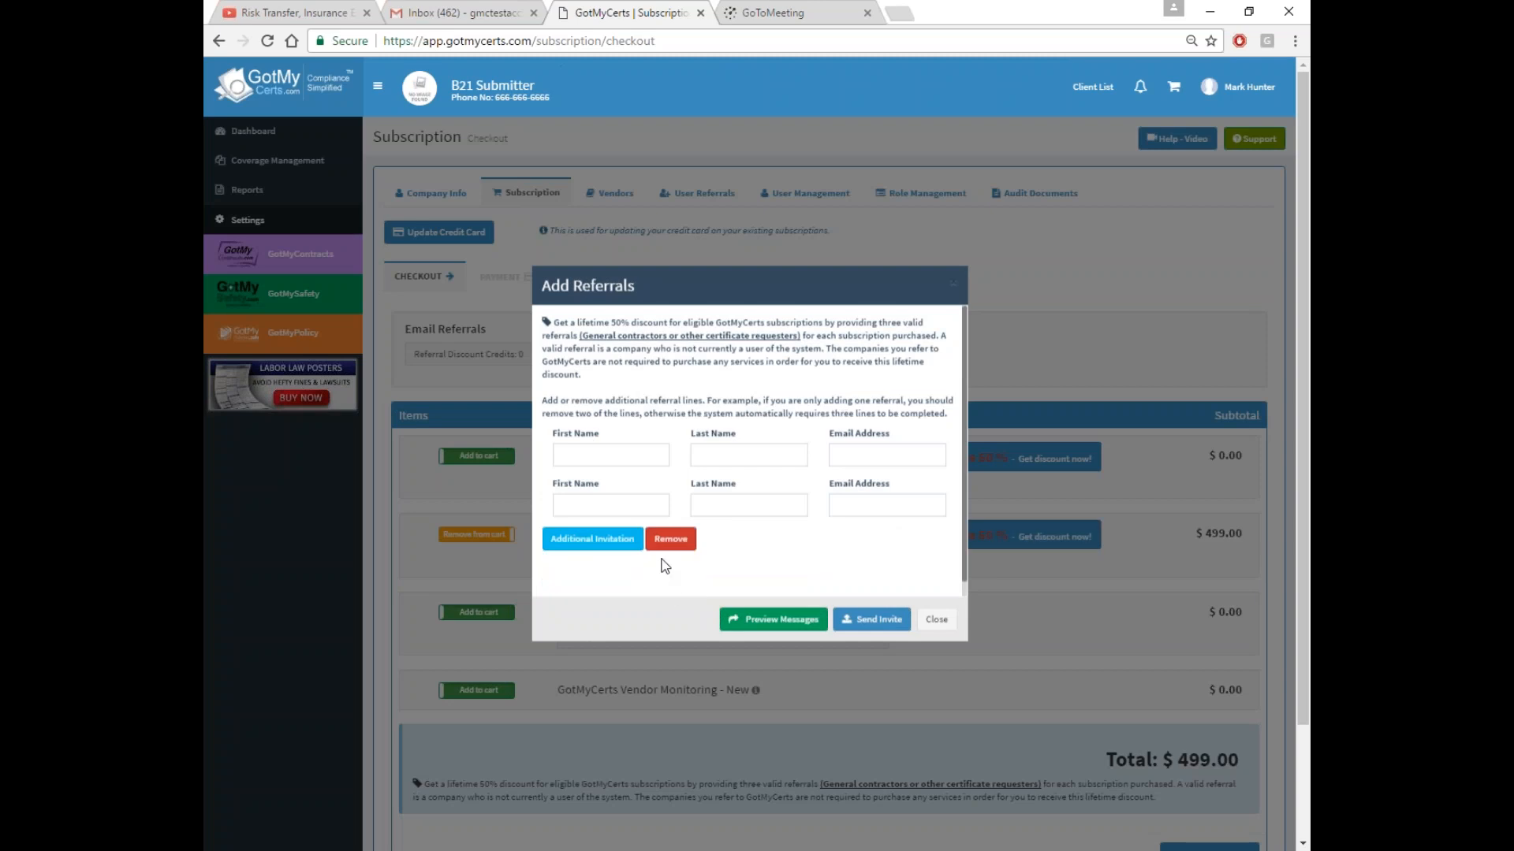
click(670, 541)
click(626, 455)
key(Tab)
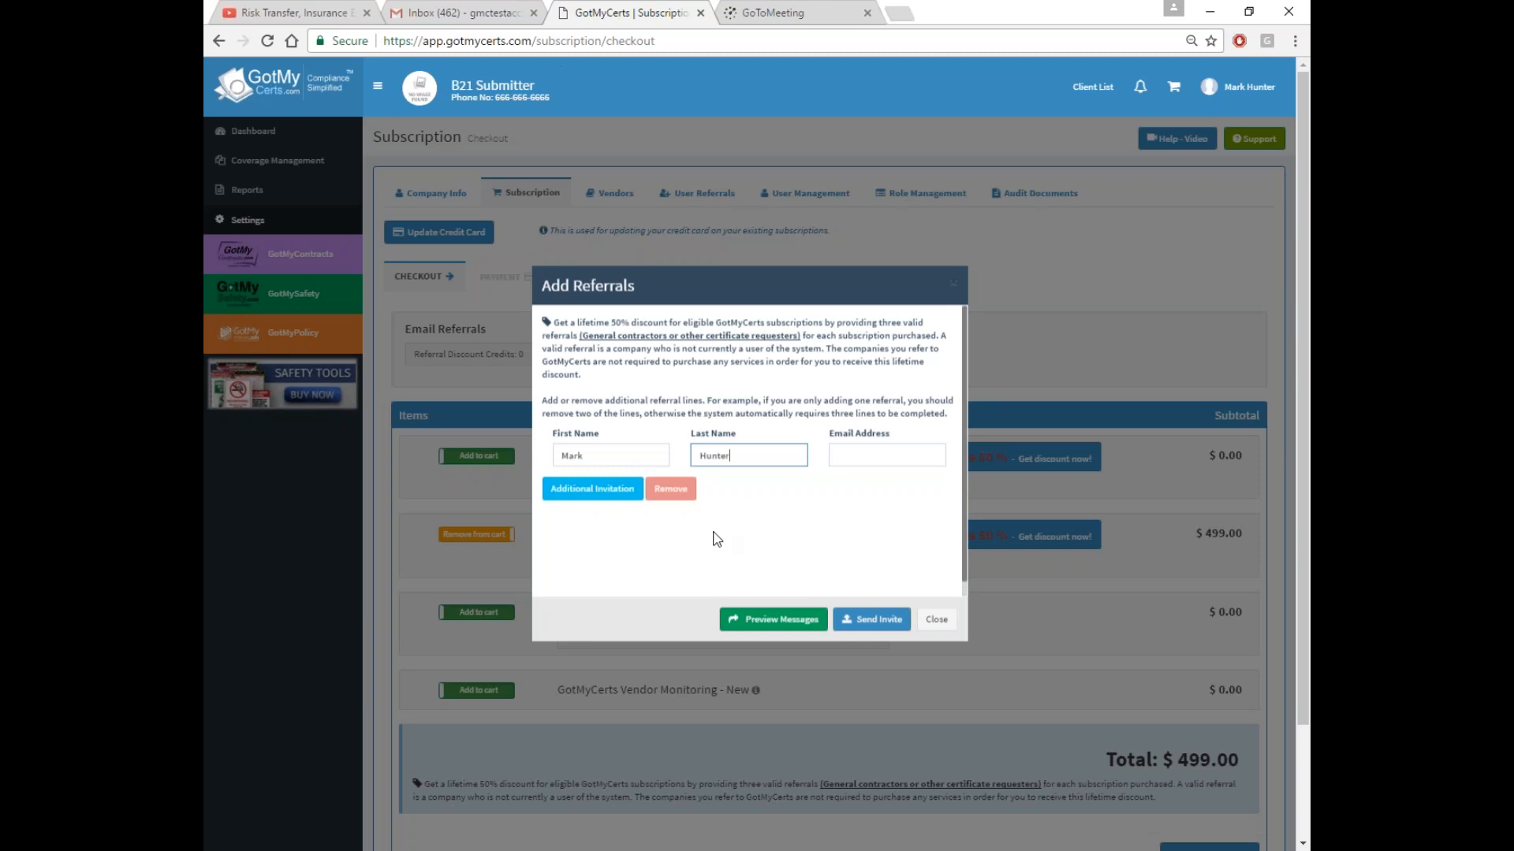
click(841, 457)
text(m@m.com)
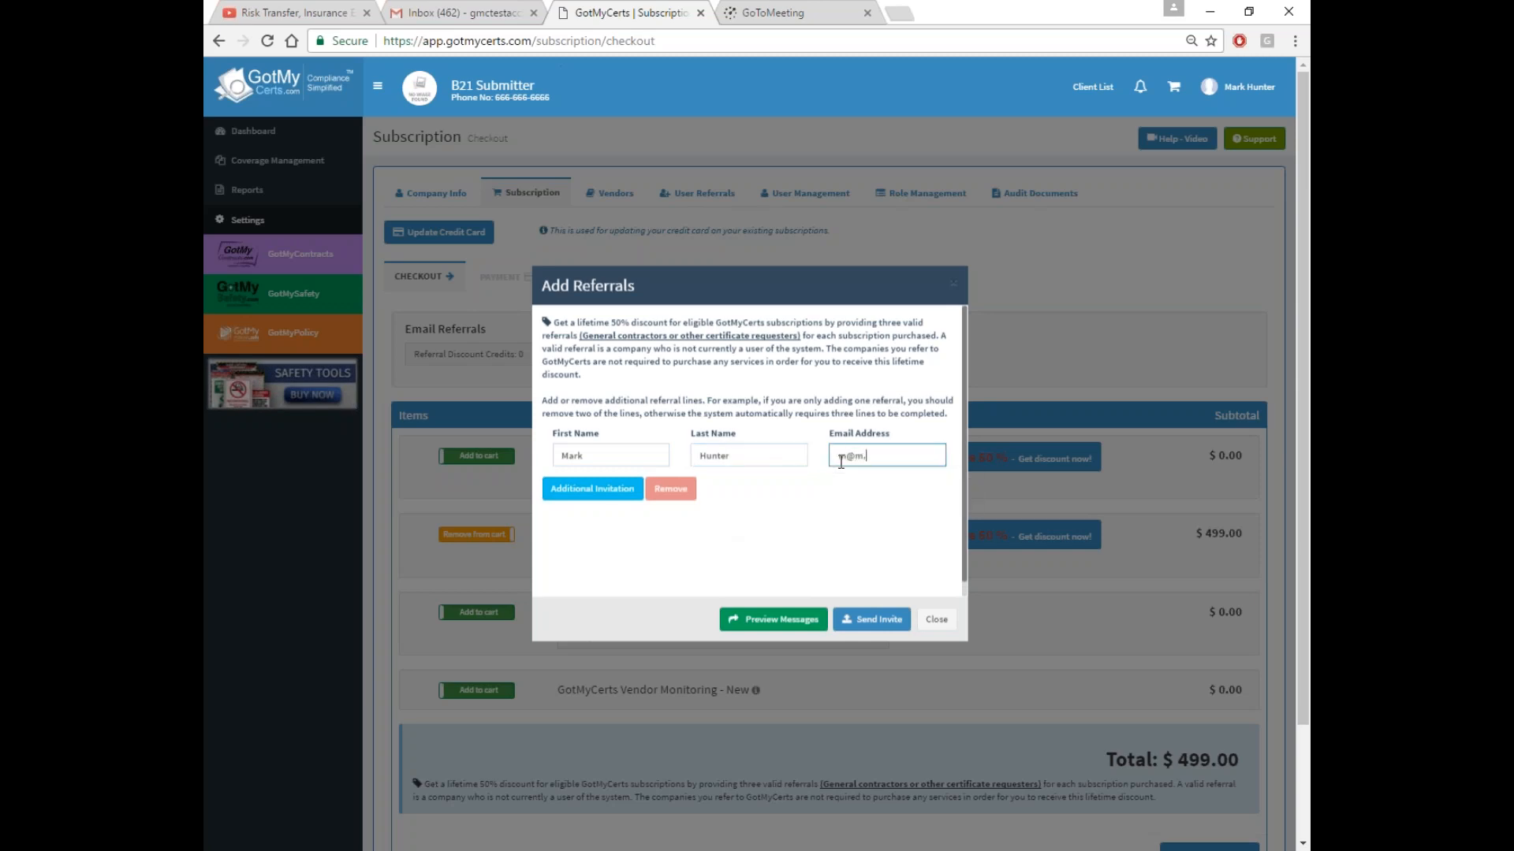
Preview the referral invitation message, then close it and the Add Referrals form without sending
click(783, 620)
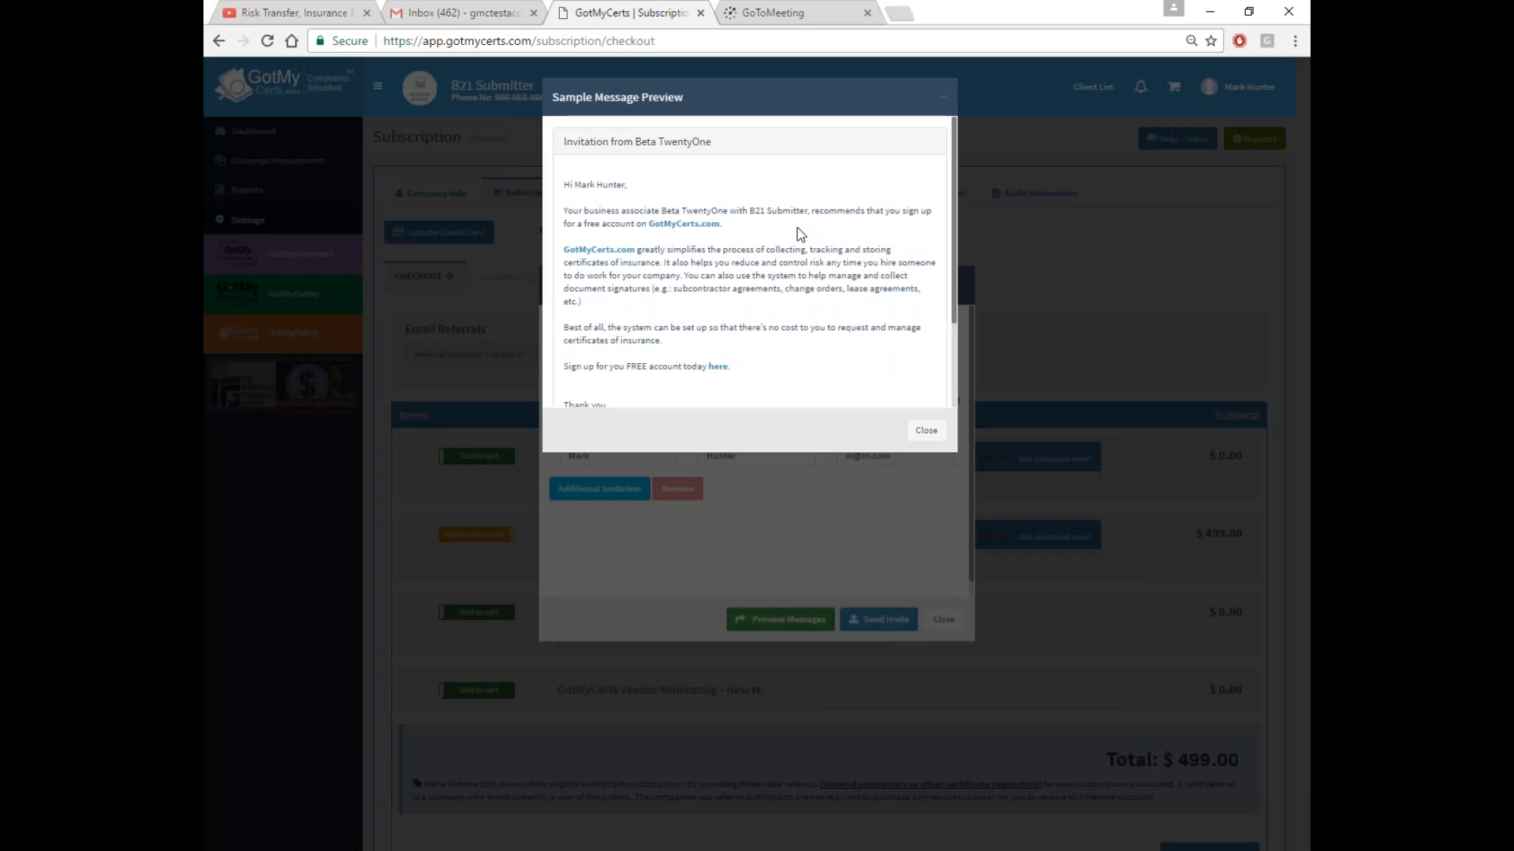
scroll(749, 268, down, 1)
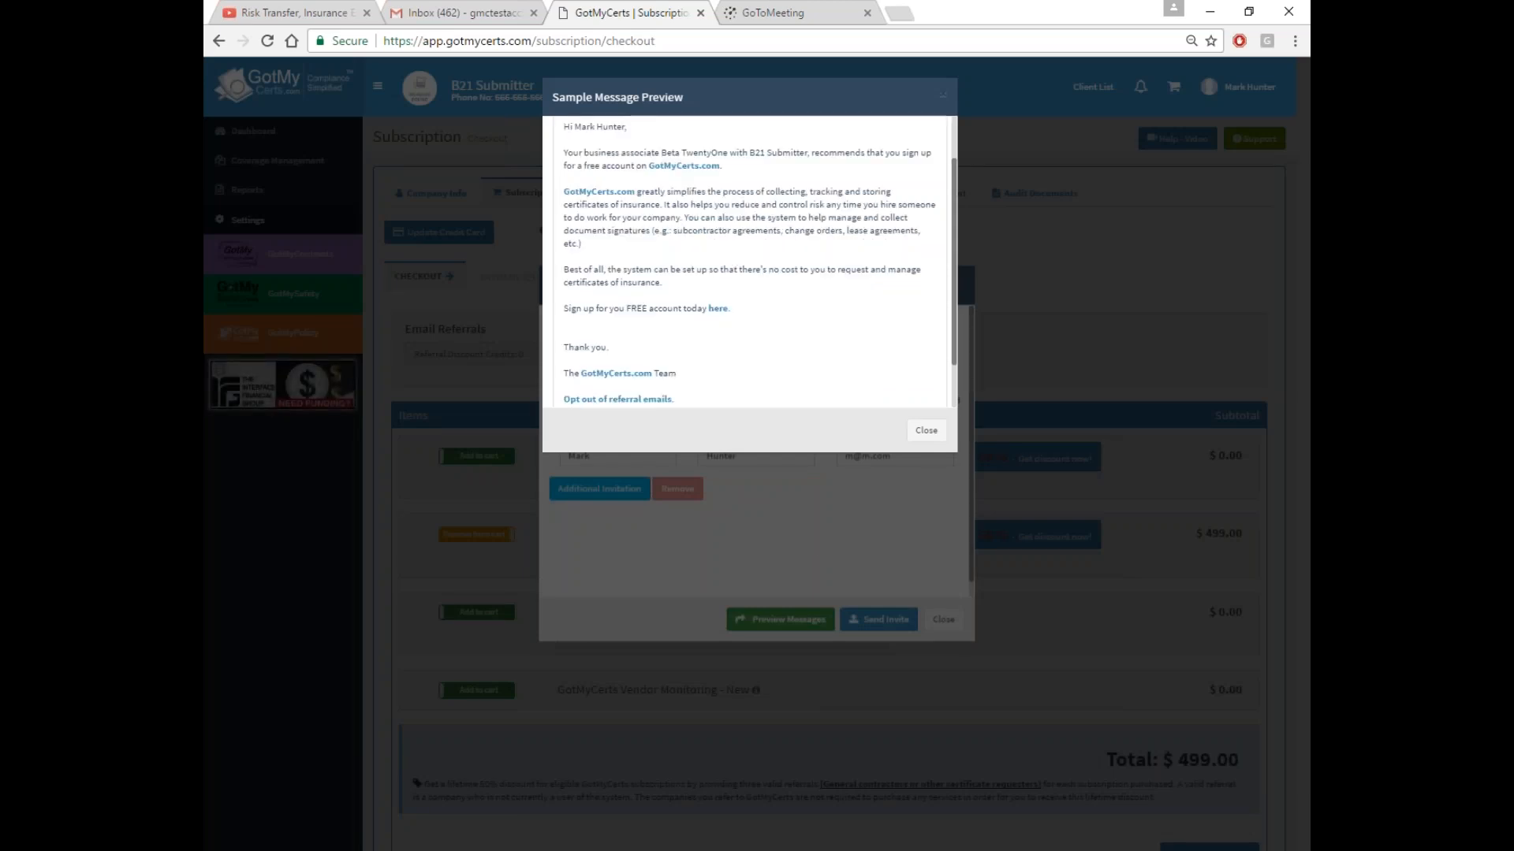
scroll(755, 260, up, 1)
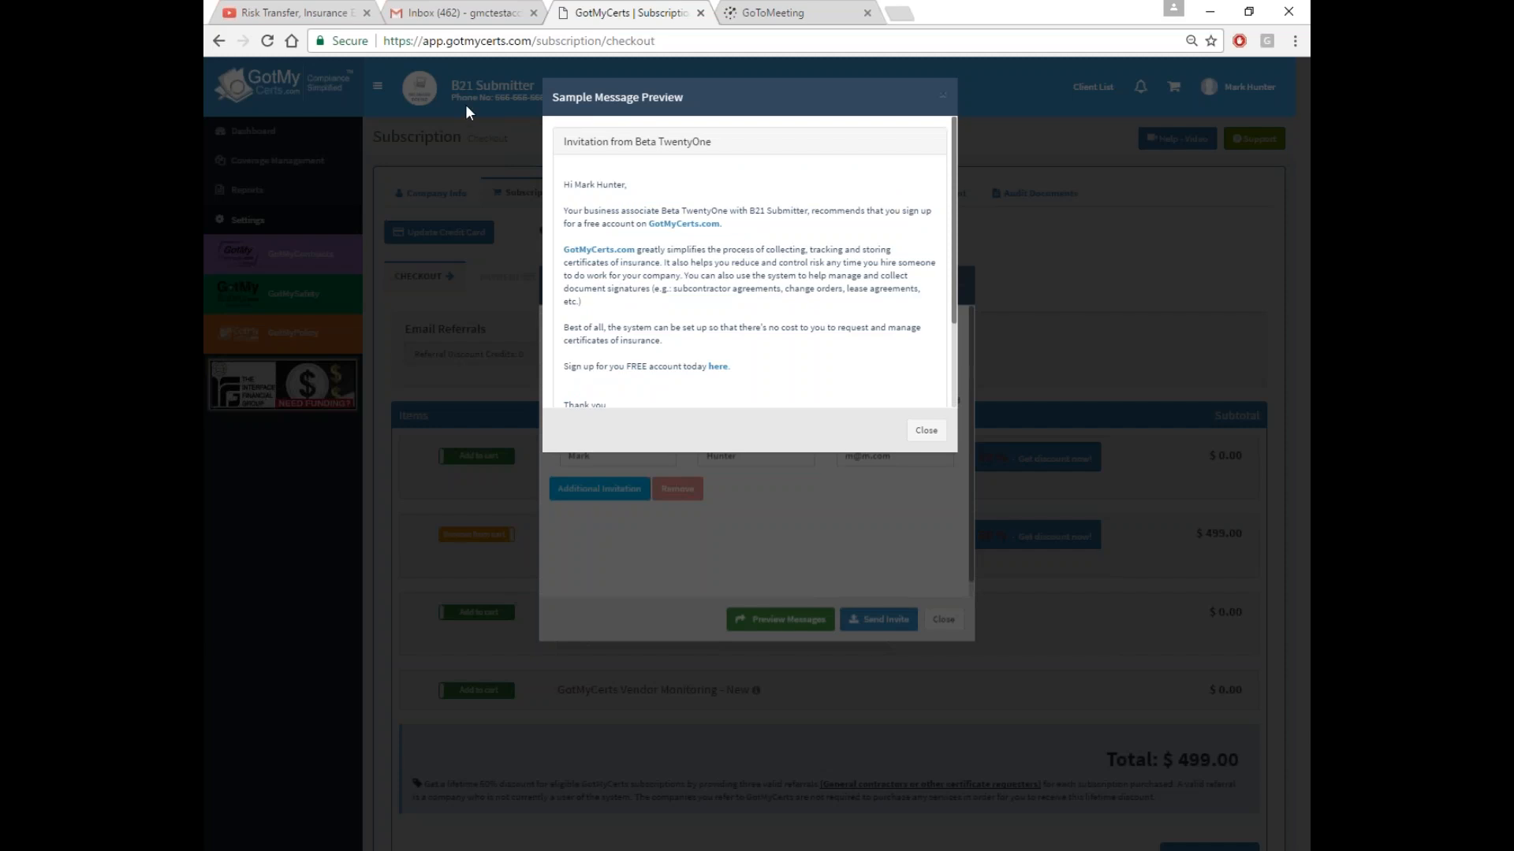
click(924, 431)
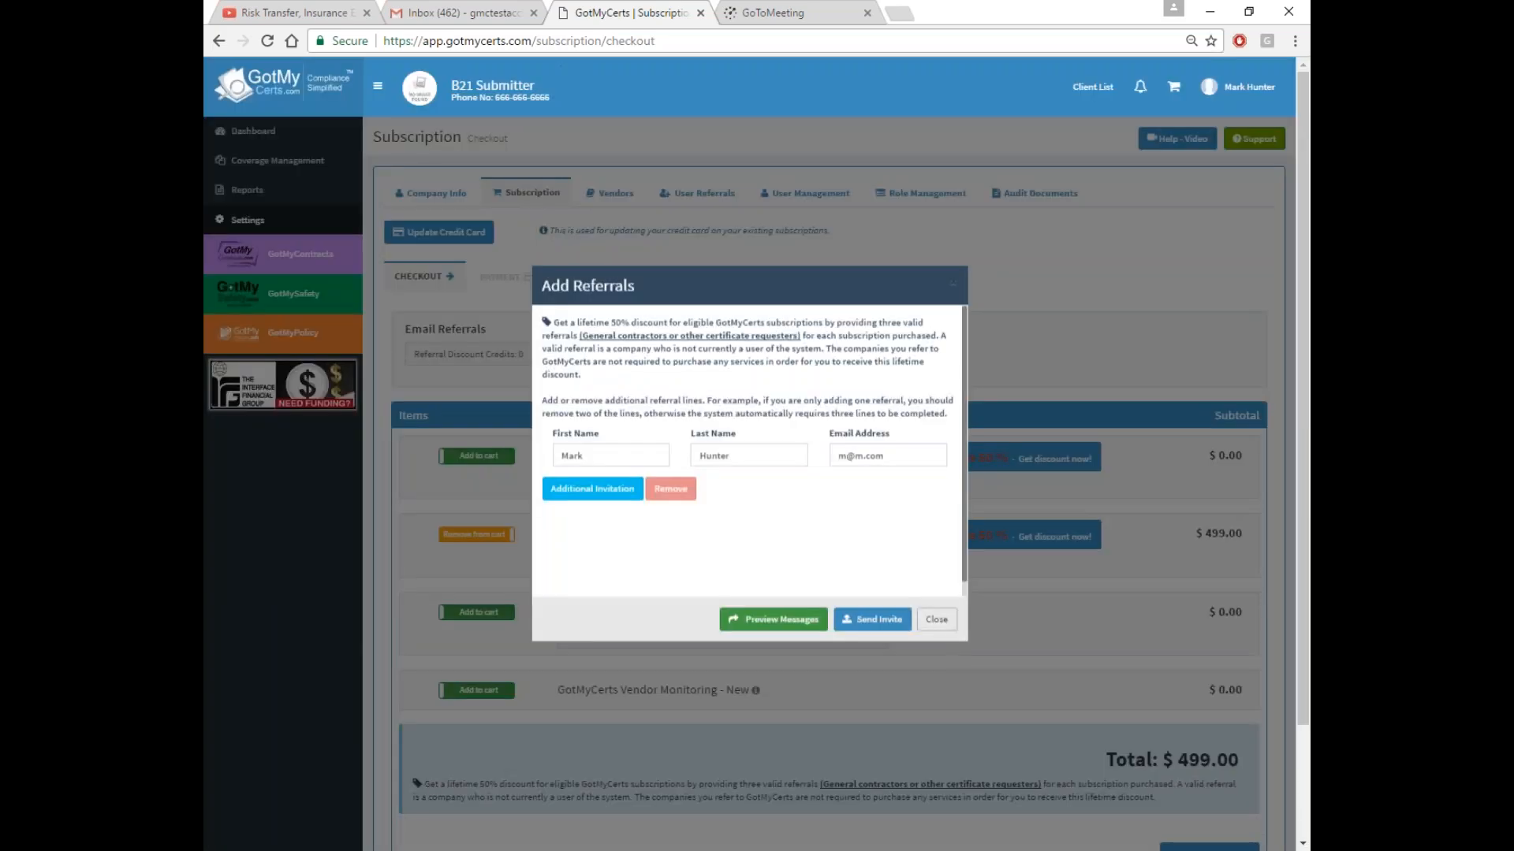
click(937, 621)
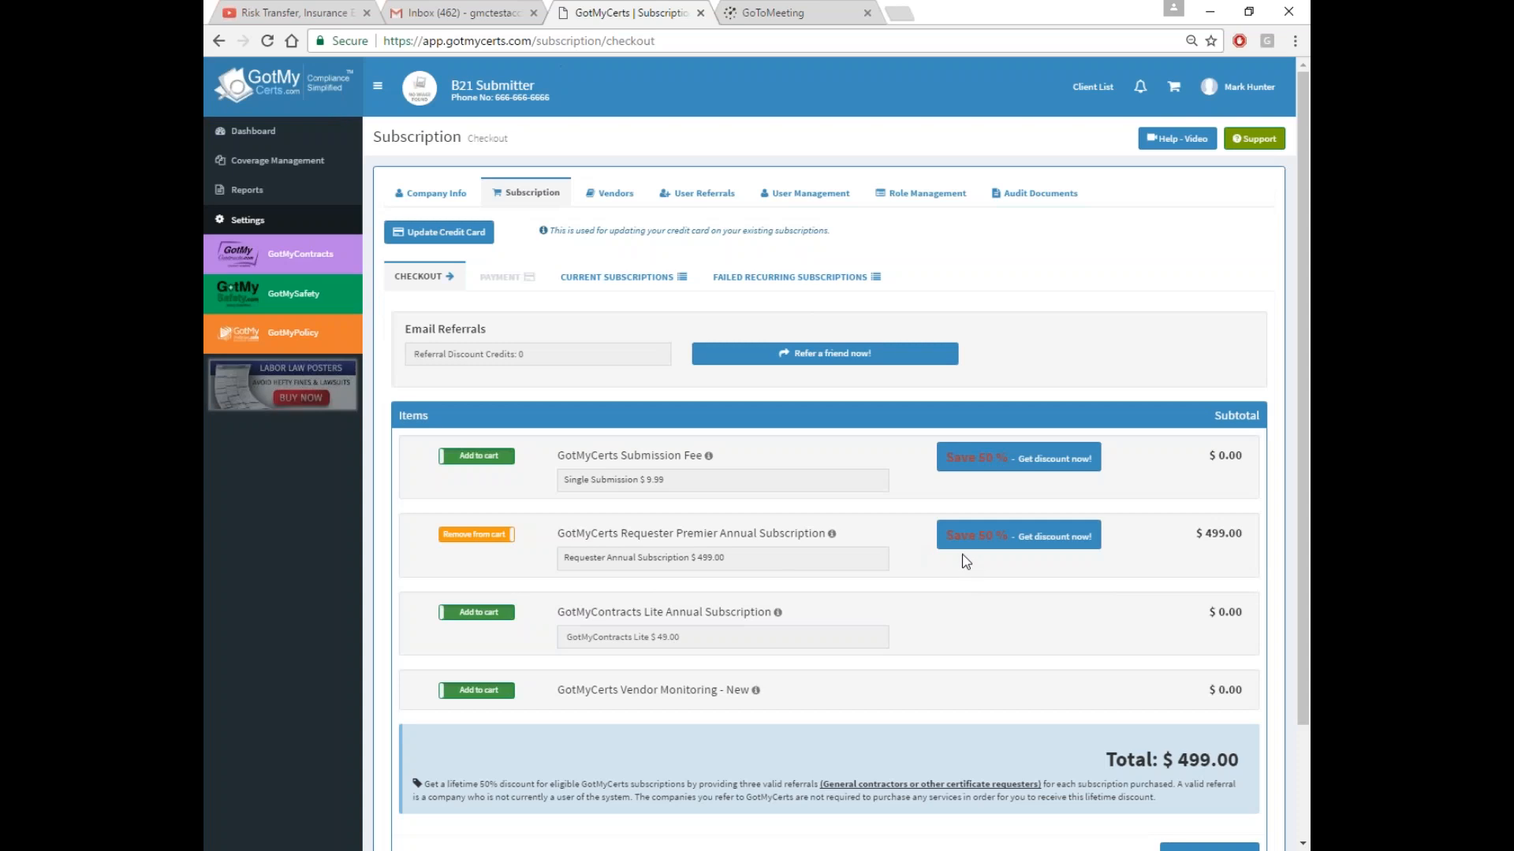
Add GotMyContracts Lite Annual Subscription ($49.00) and Vendor Monitoring - New ($19.99), bringing the total to $567.99
click(1019, 549)
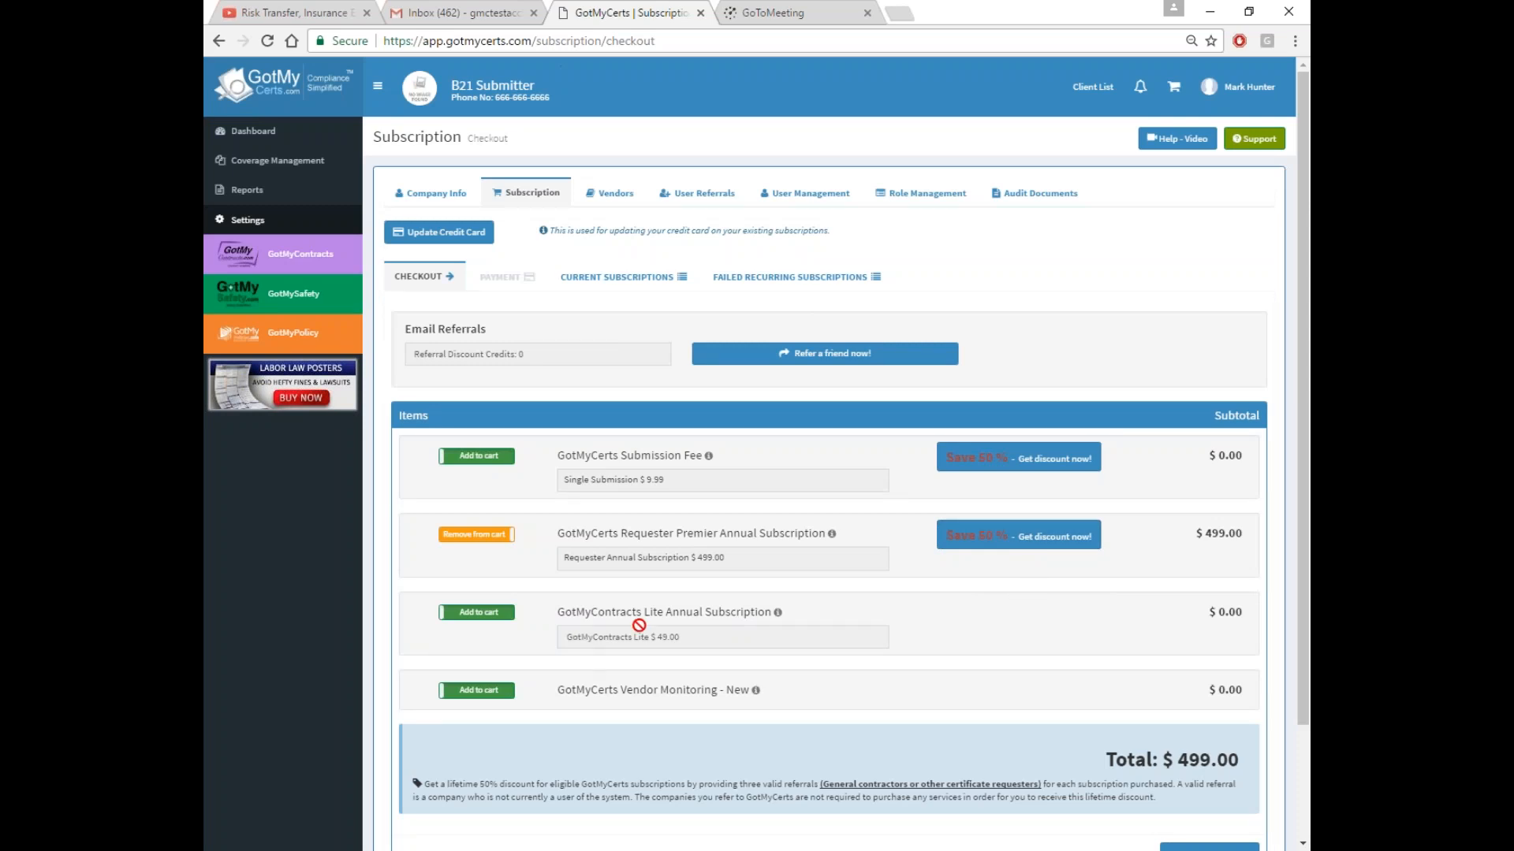
click(488, 616)
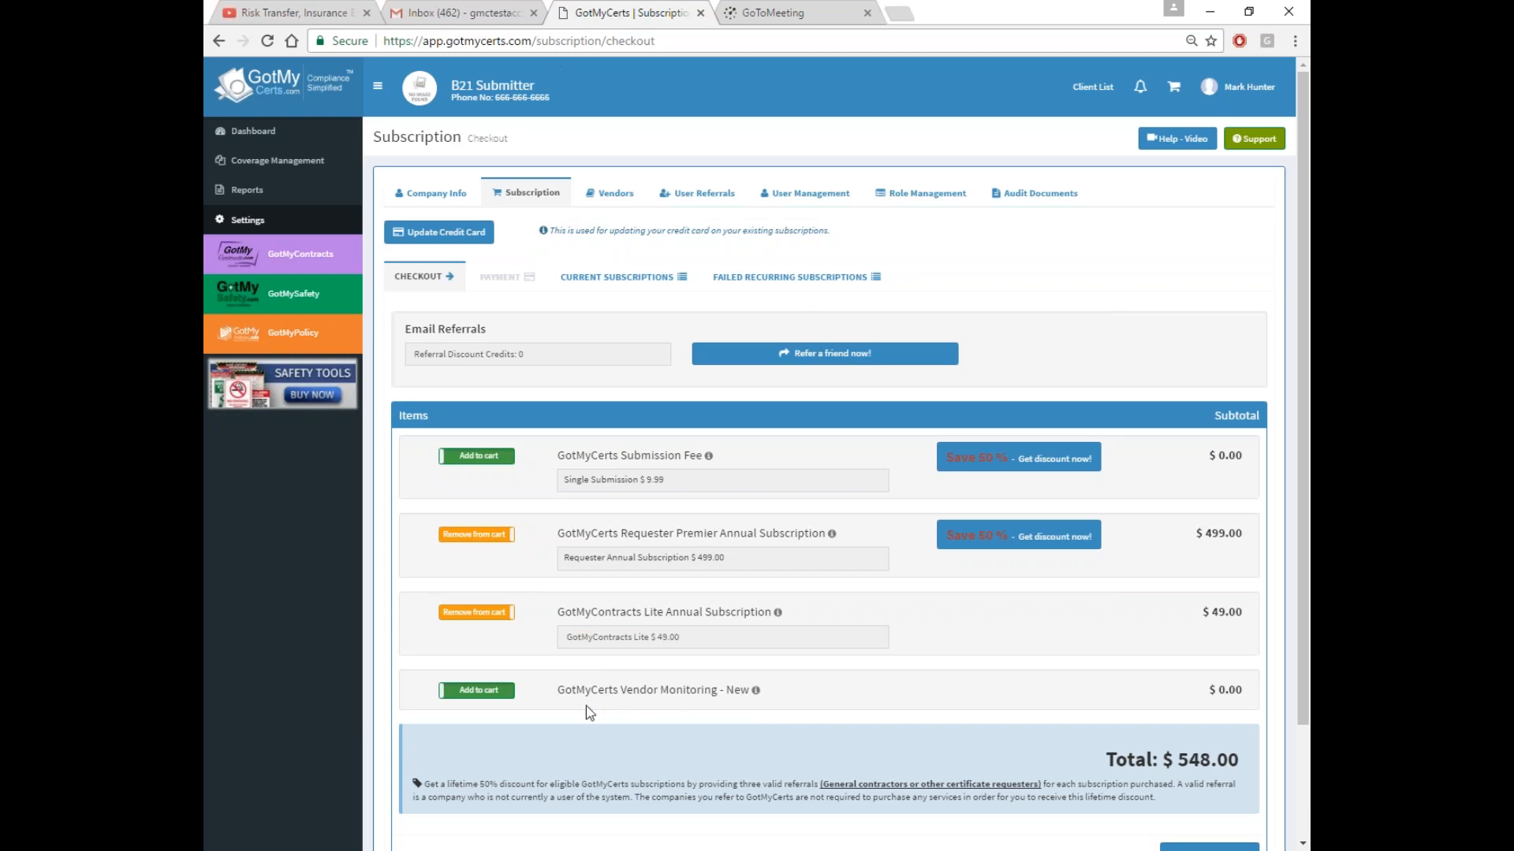
click(490, 690)
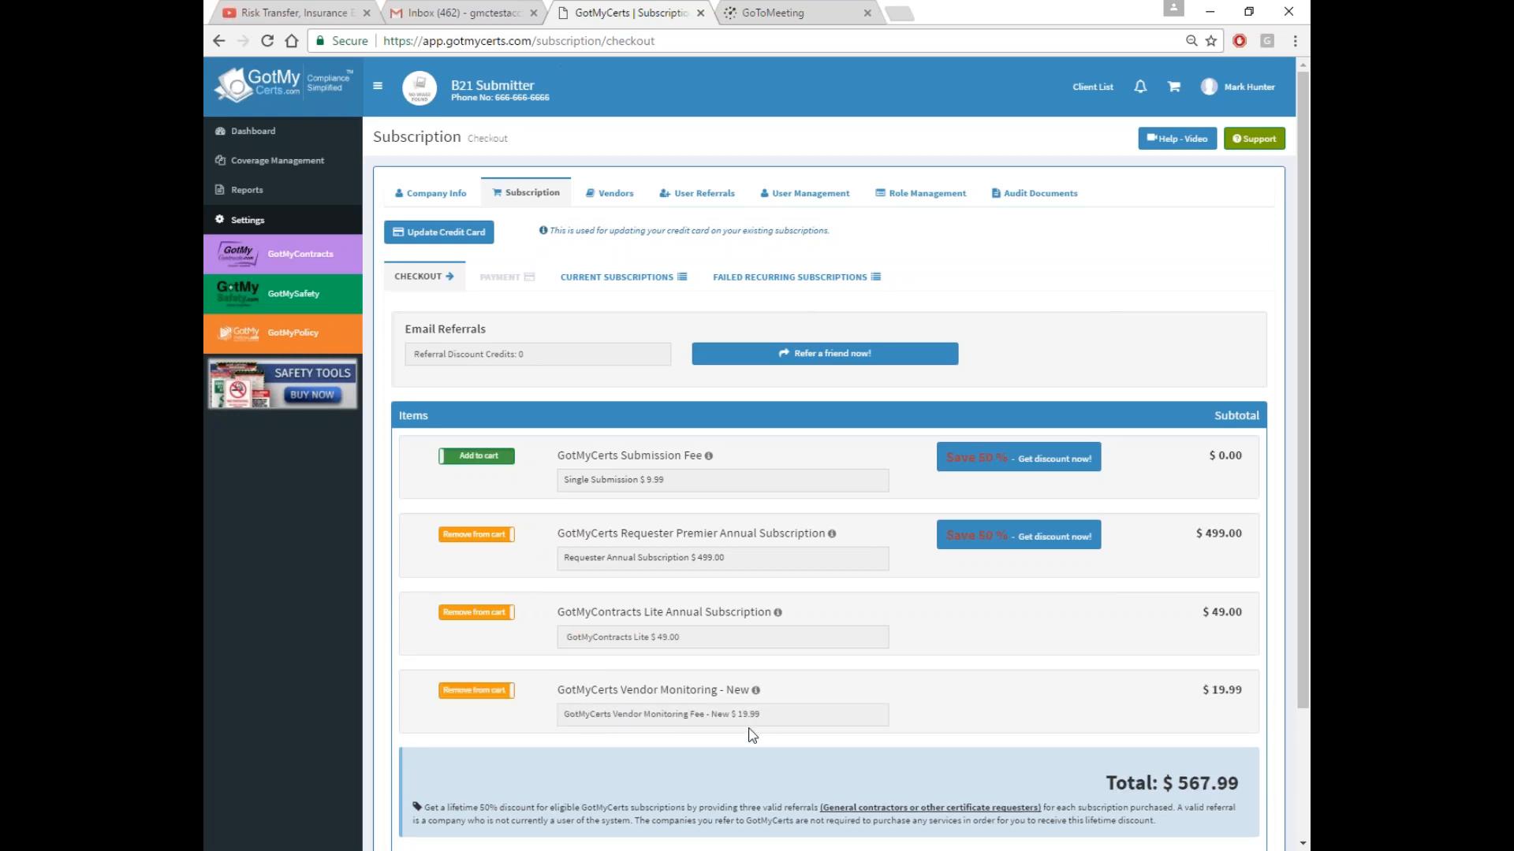